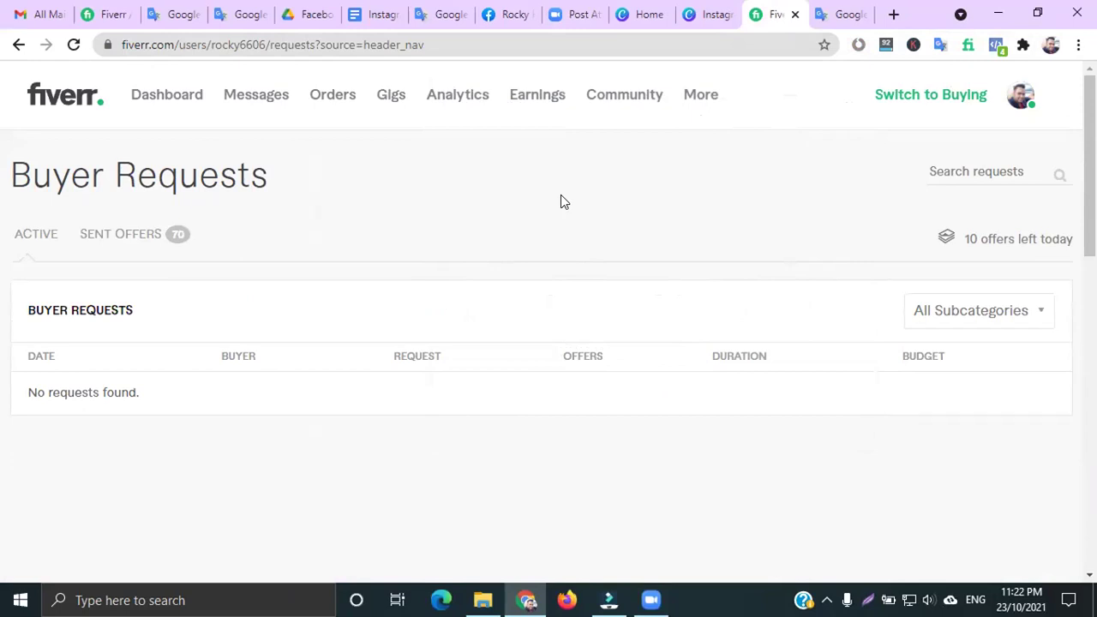
# - Open the seller's gigs overview and review the impressions, clicks and orders of the active gigs
pyautogui.click(407, 101)
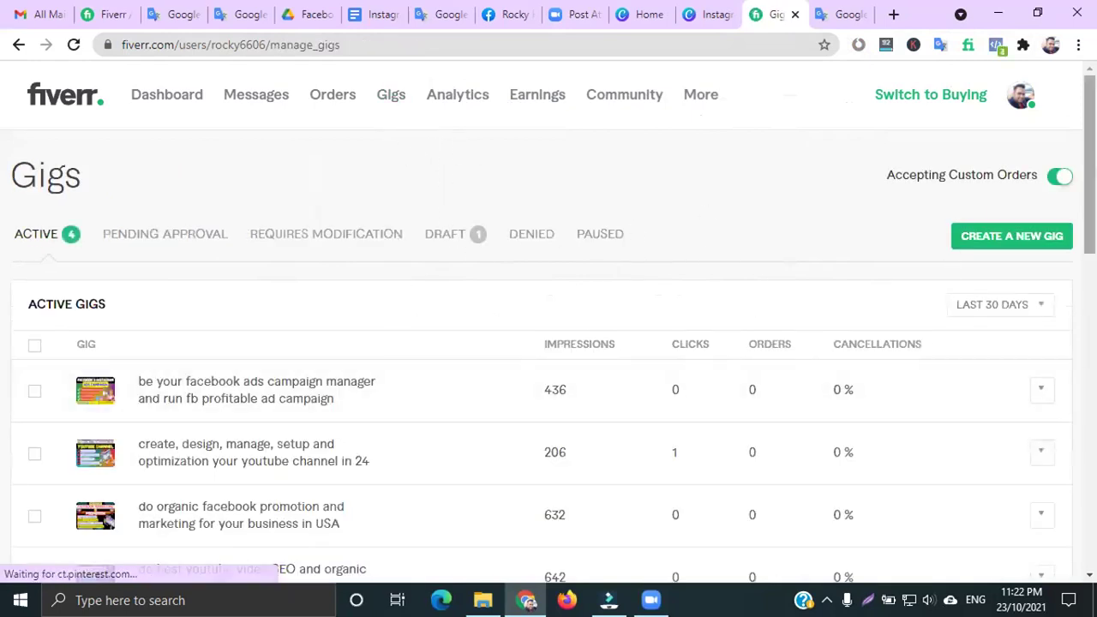
pyautogui.scroll(-2, 774, 450)
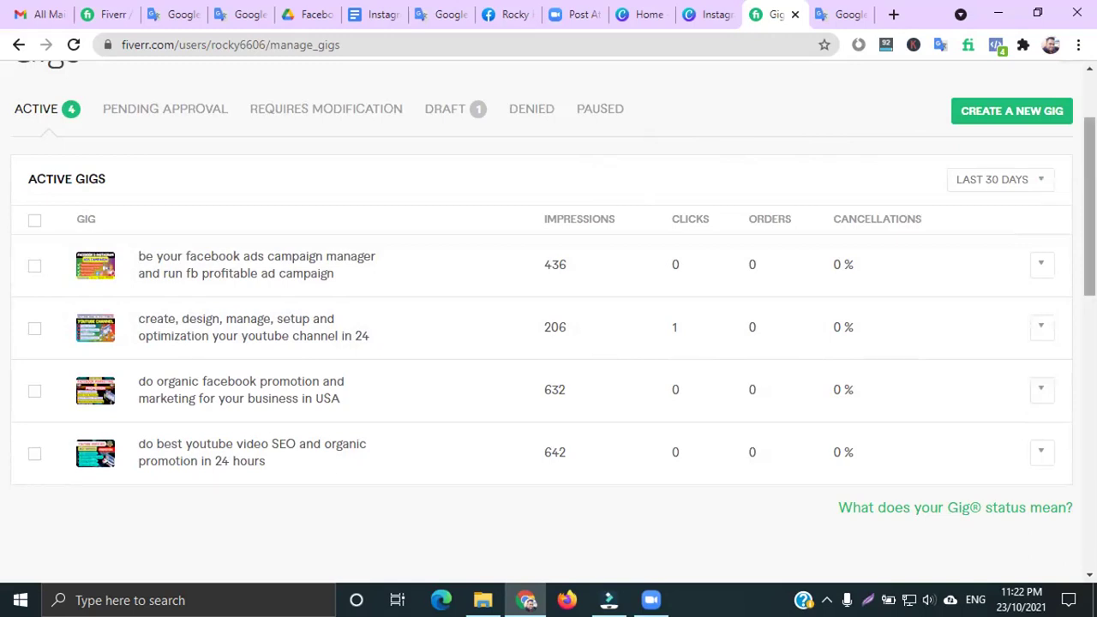
pyautogui.scroll(2, 1061, 168)
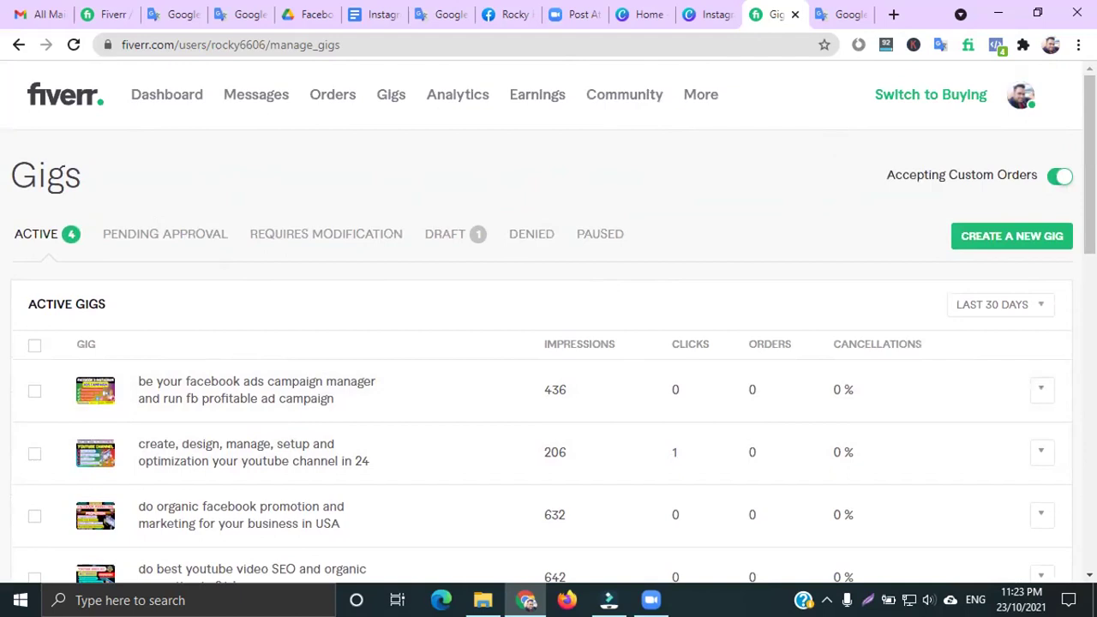
pyautogui.scroll(-2, 734, 558)
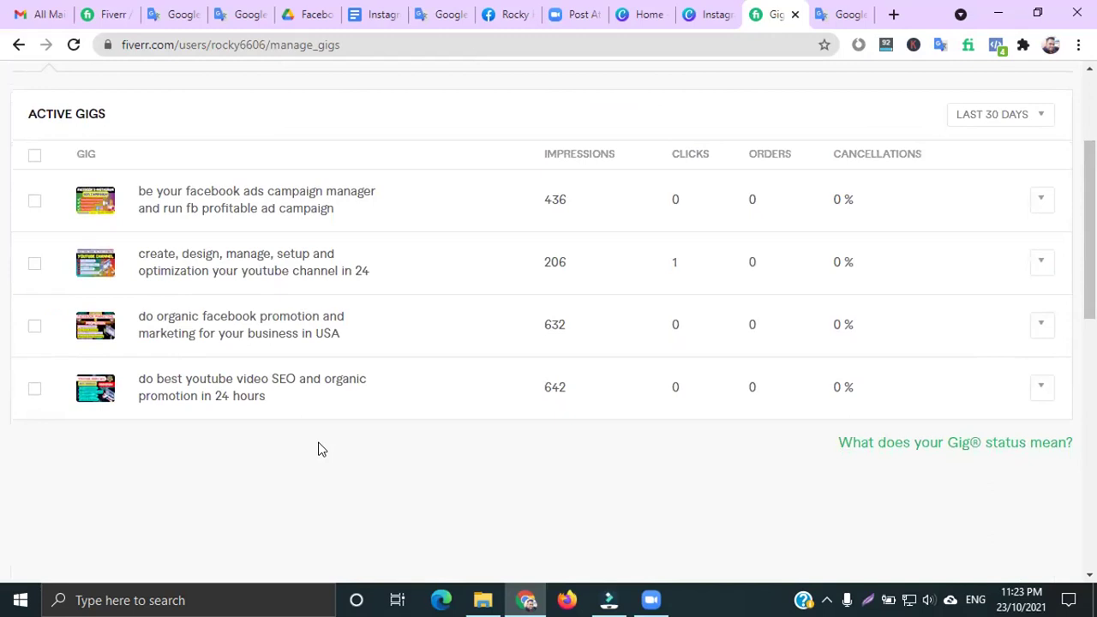
pyautogui.scroll(3, 514, 360)
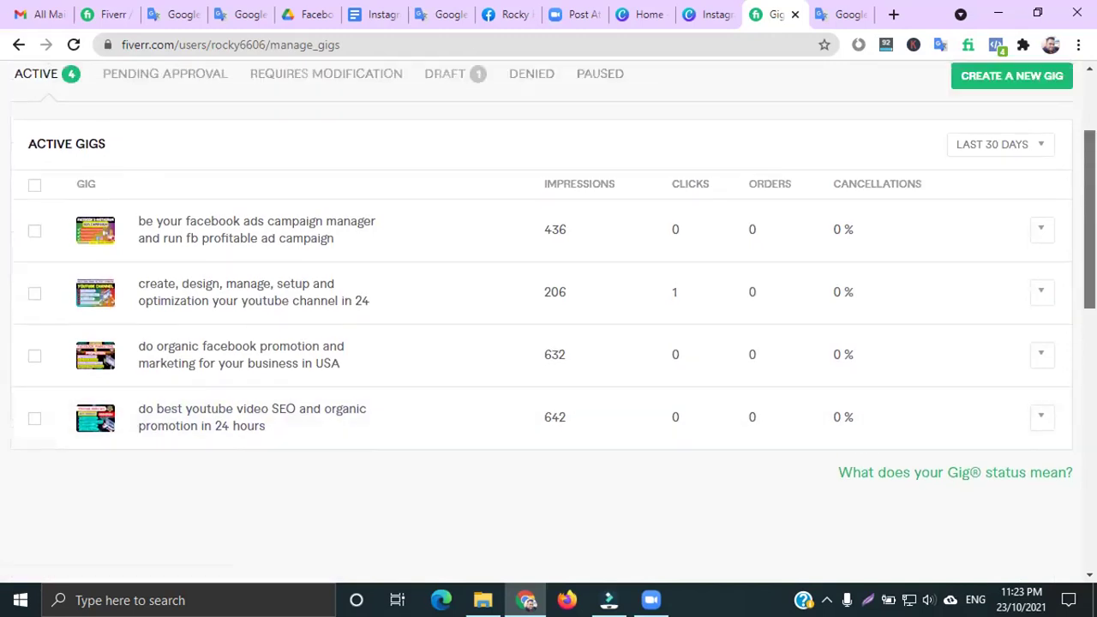
# - Open Buyer Requests, check the active requests and display the sent offers
pyautogui.moveTo(703, 96)
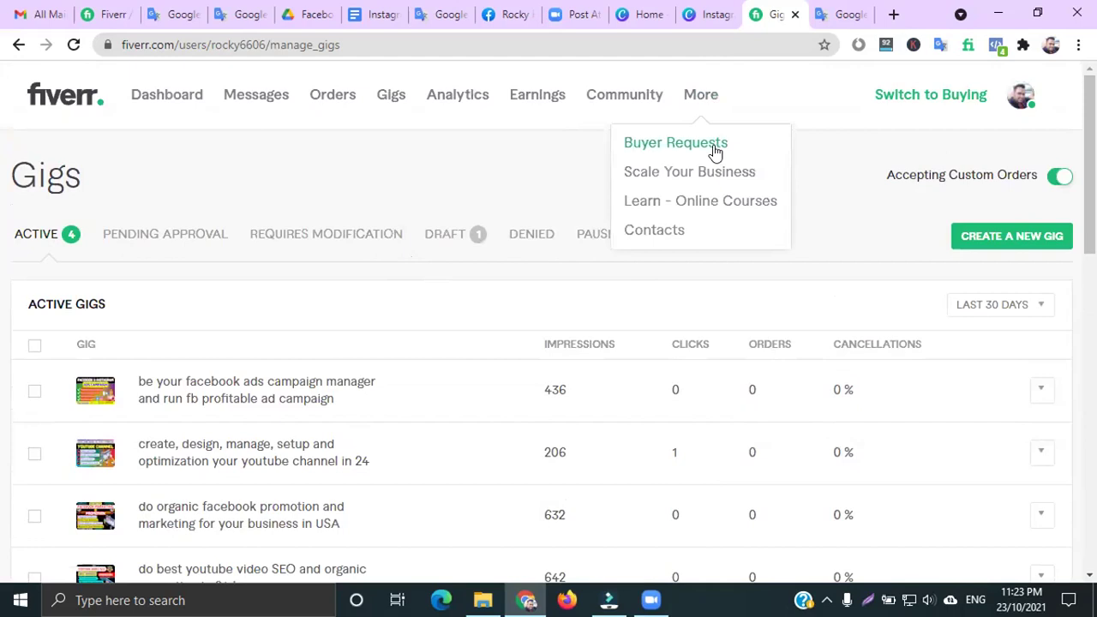
pyautogui.click(776, 147)
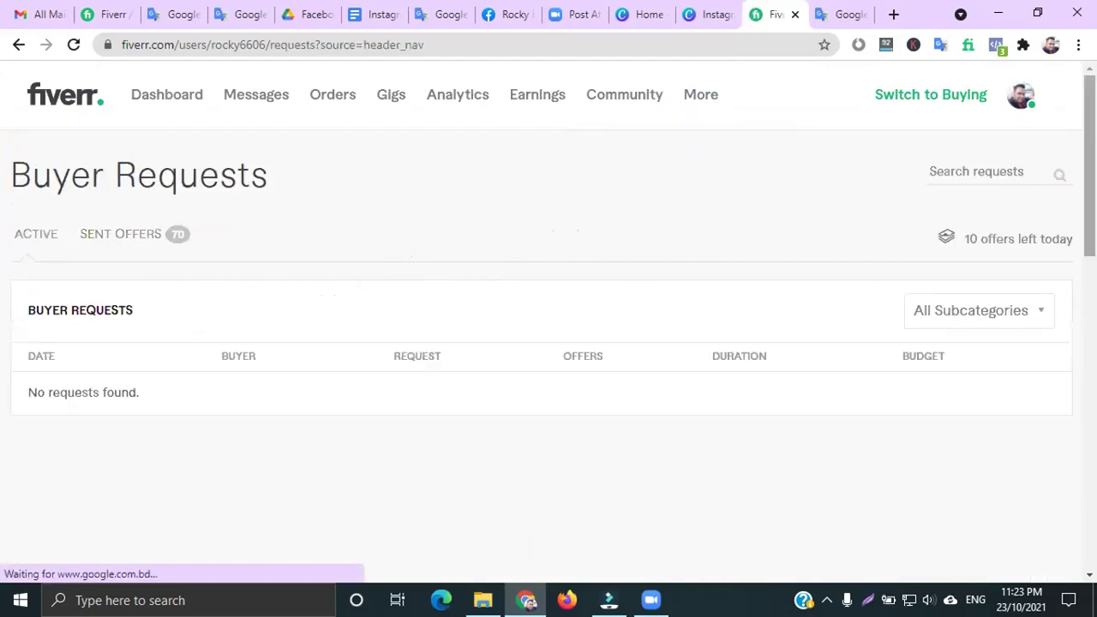
pyautogui.scroll(-1, 1089, 214)
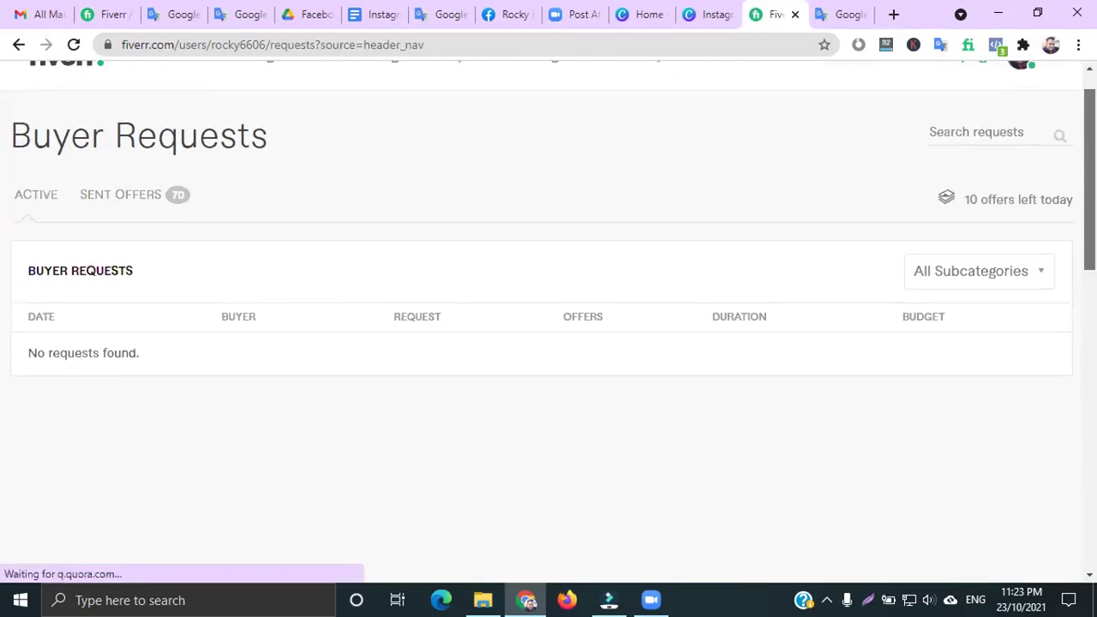
pyautogui.click(118, 198)
pyautogui.moveTo(1090, 110); pyautogui.dragTo(384, 173)
# - Check the notifications and recent inbox conversations, and return to the active Buyer Requests list
pyautogui.click(266, 111)
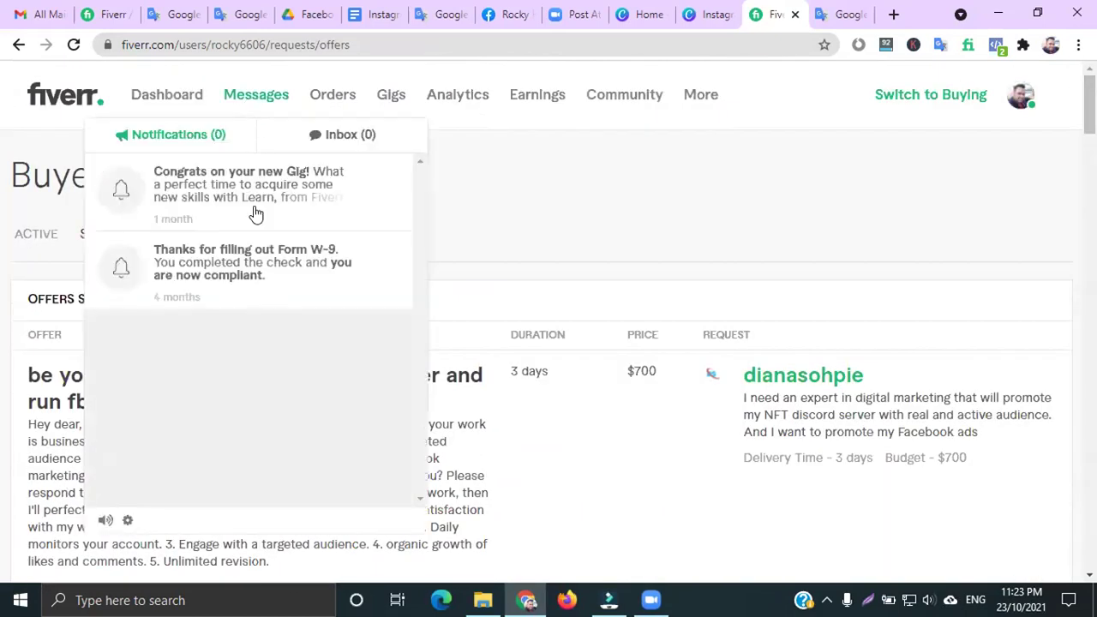
pyautogui.click(309, 150)
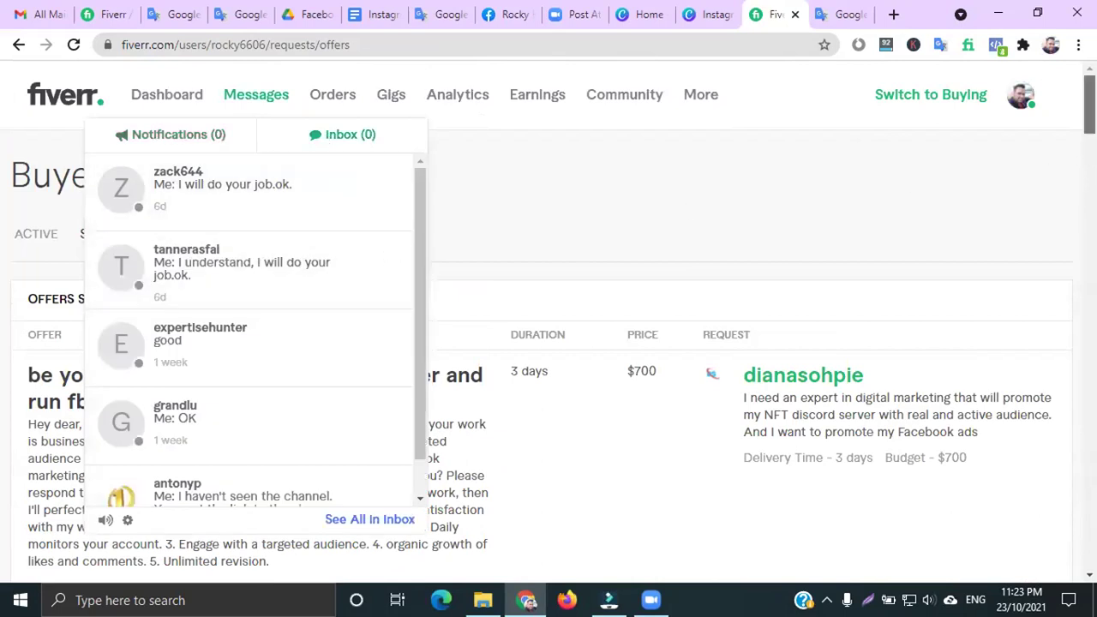
pyautogui.scroll(-1, 1088, 104)
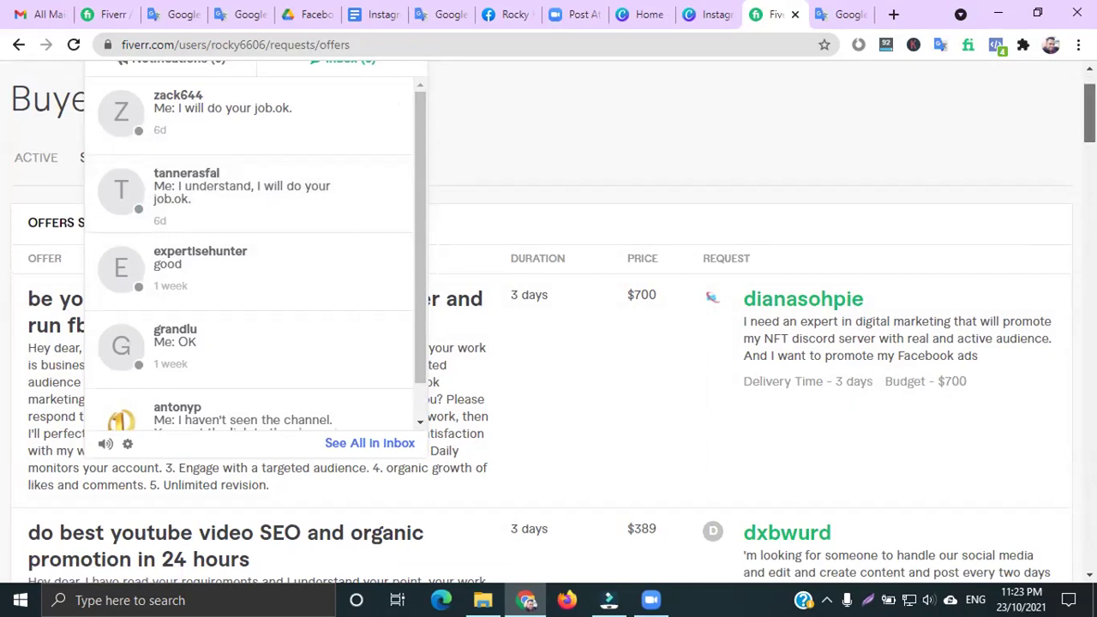
pyautogui.scroll(1, 536, 261)
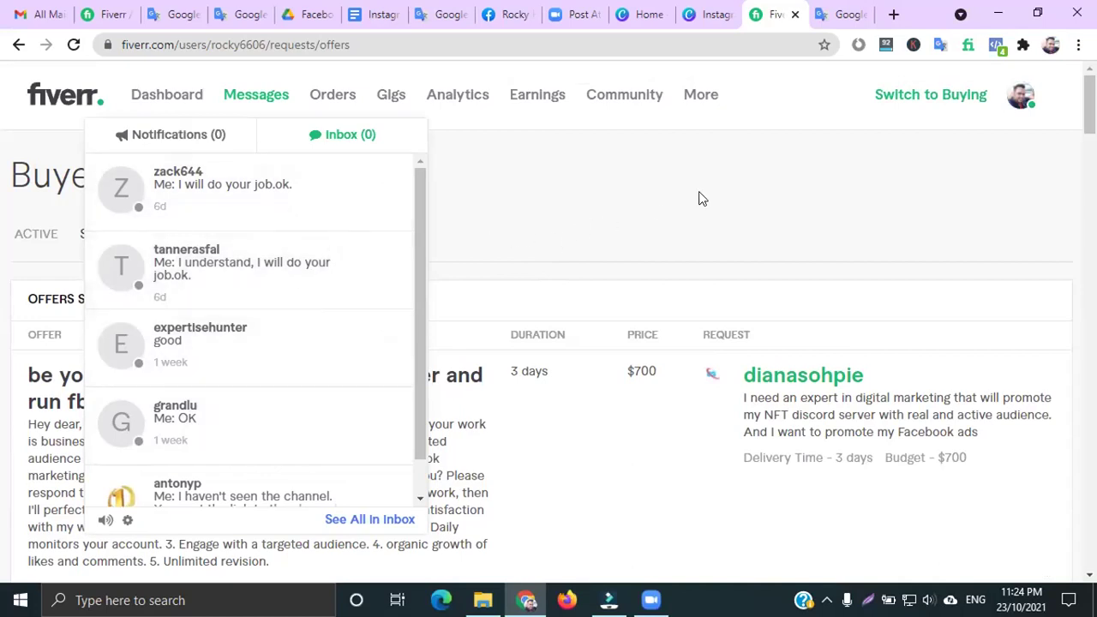
pyautogui.click(701, 101)
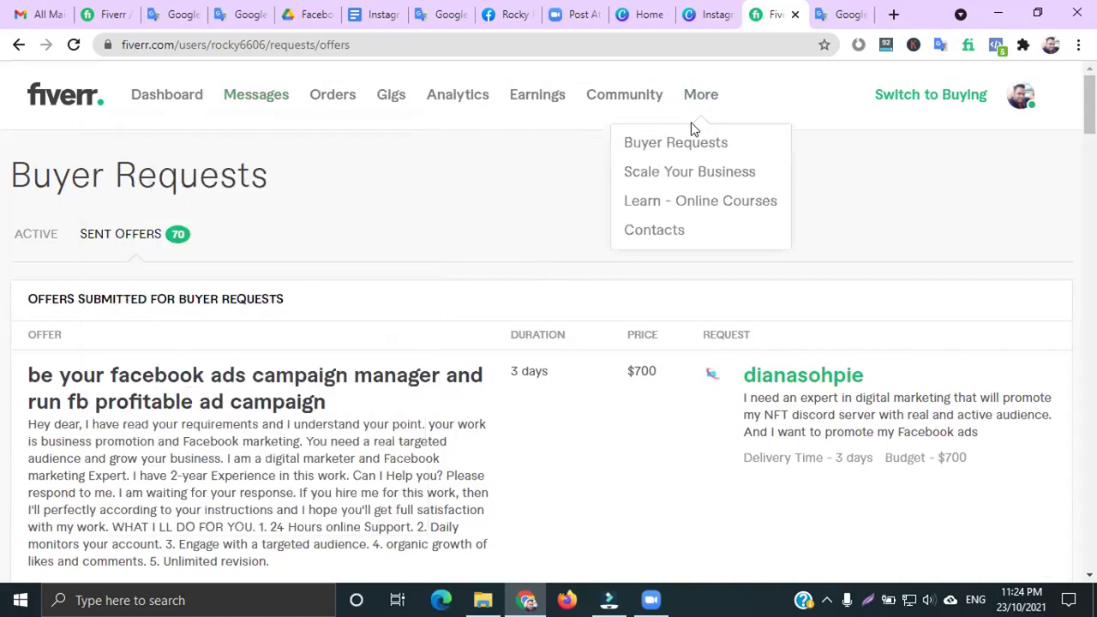
pyautogui.click(681, 142)
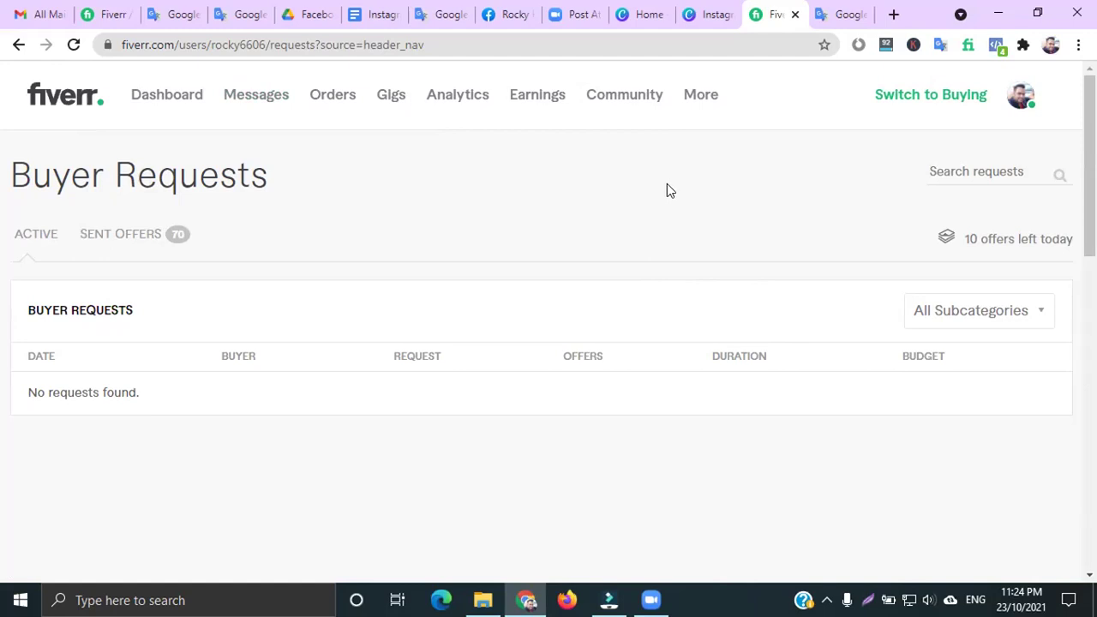
# - Open the seller's own profile page and look over the profile details and active gigs
pyautogui.click(1018, 96)
pyautogui.click(895, 186)
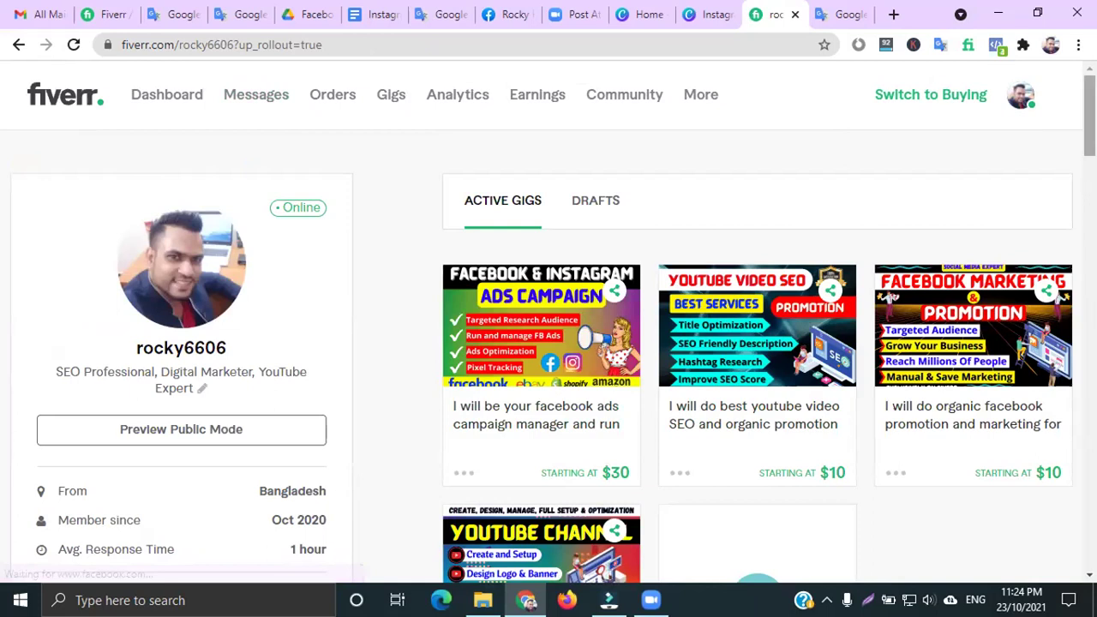
pyautogui.scroll(-3, 548, 321)
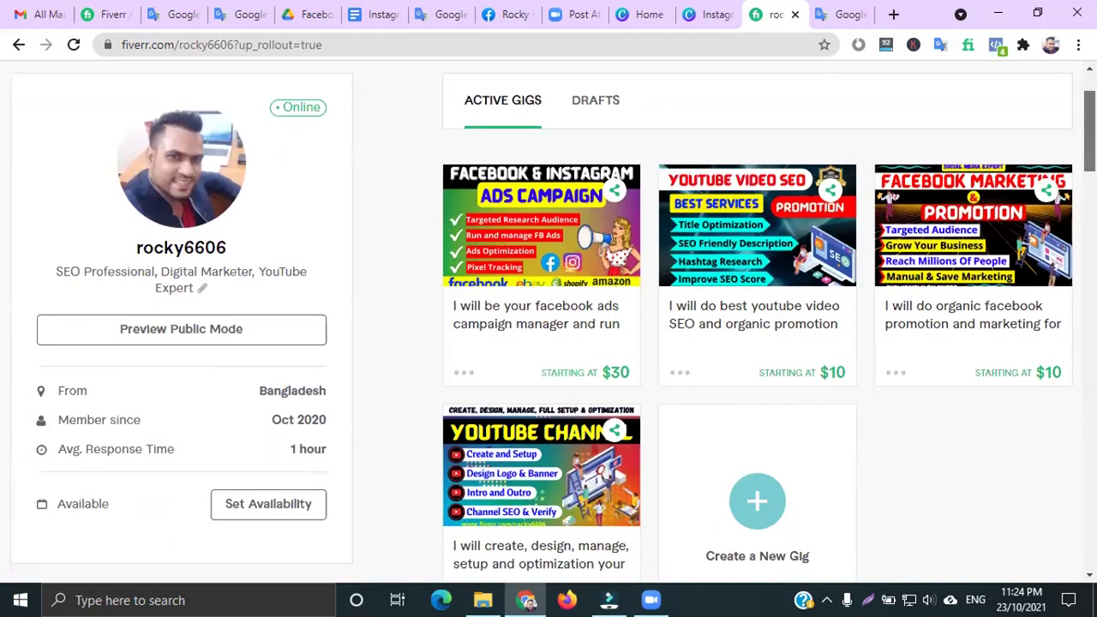
pyautogui.scroll(3, 485, 140)
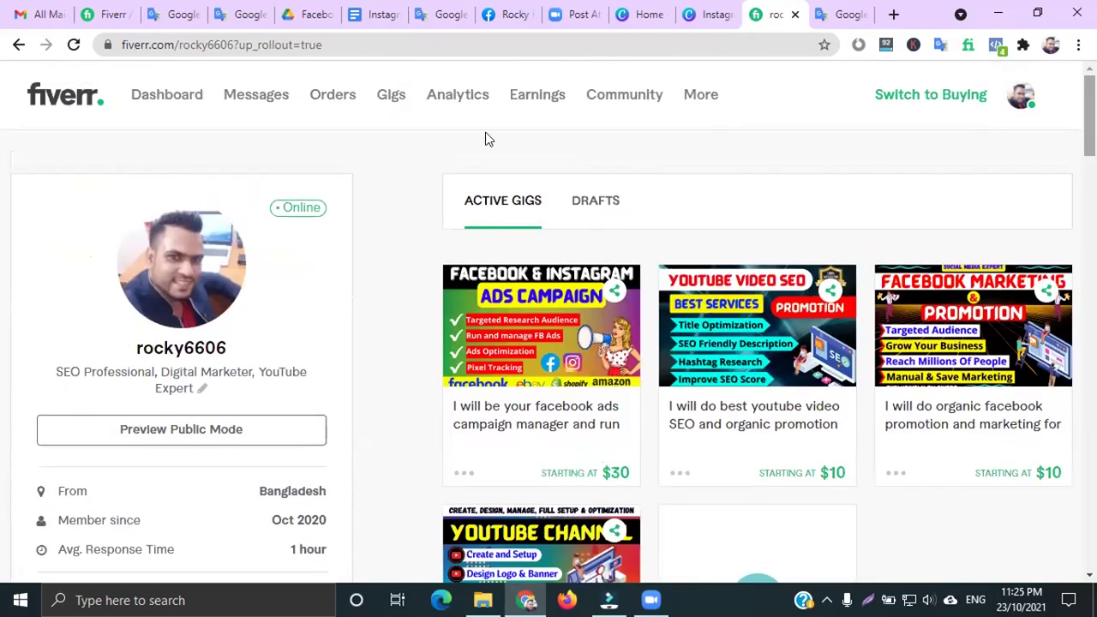
# - Return from the profile to the gigs overview and check the statistics of all active gigs
pyautogui.click(393, 100)
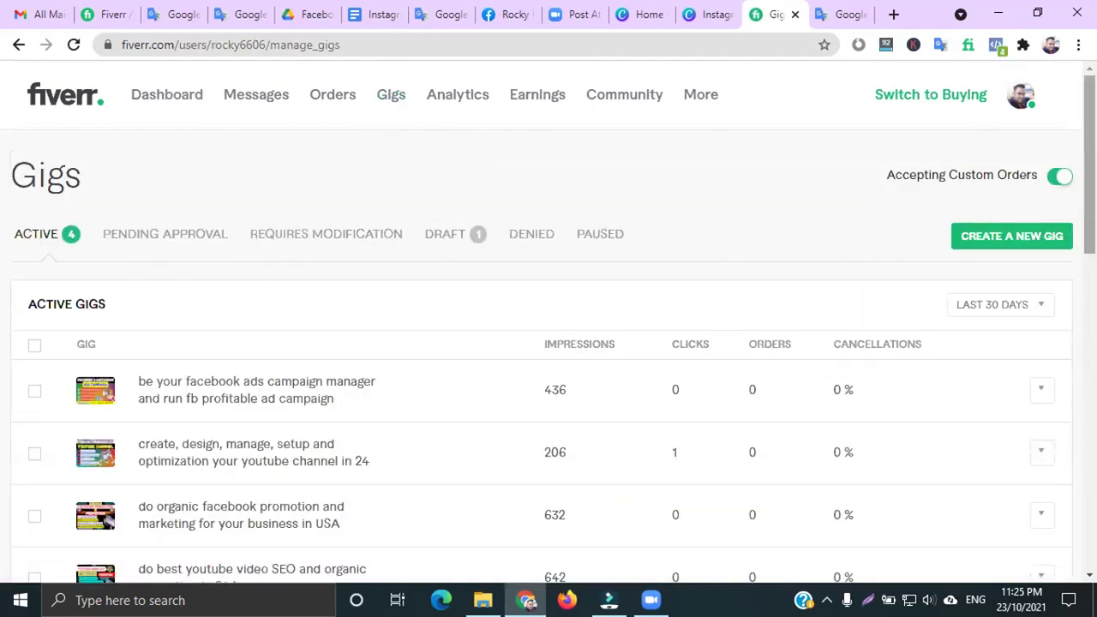
pyautogui.scroll(-3, 549, 318)
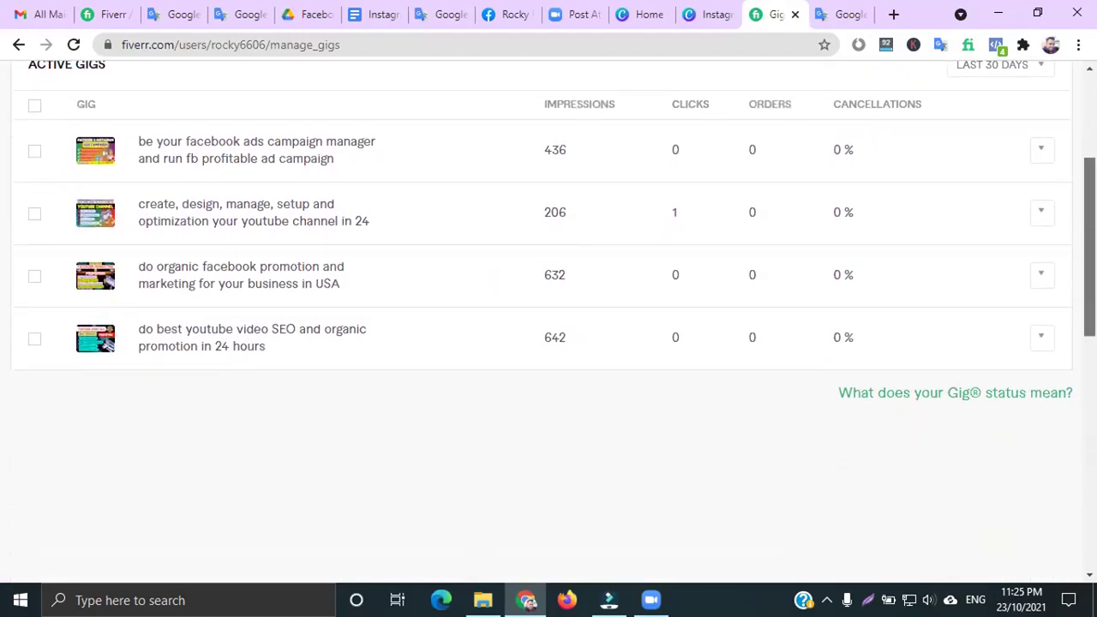
pyautogui.scroll(1, 1046, 215)
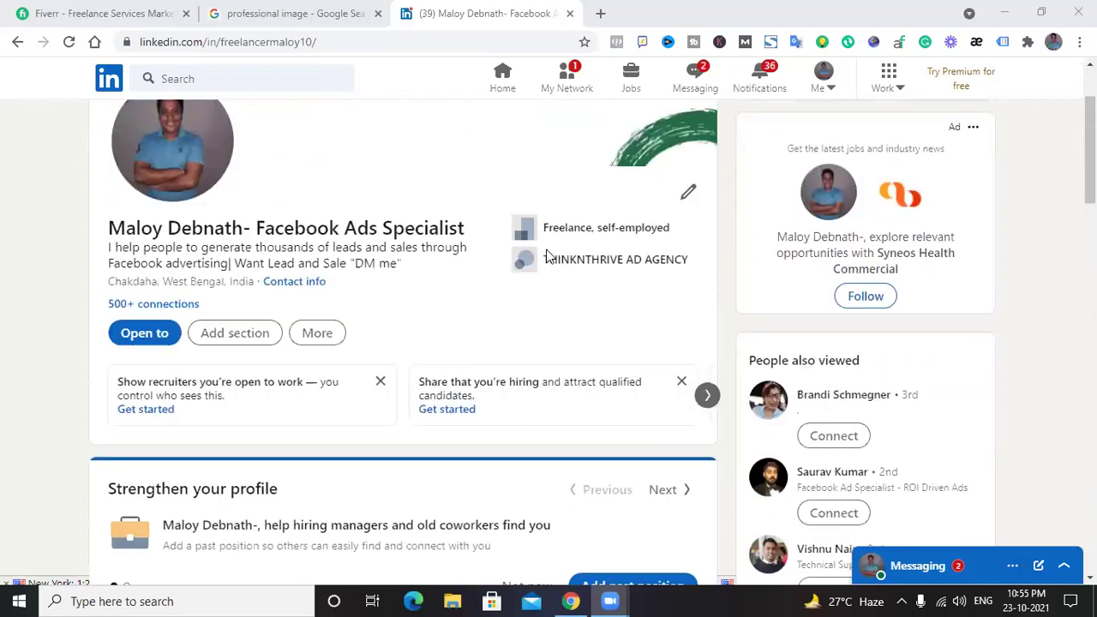
# - On LinkedIn, go back from the profile page to the home feed and browse its posts
pyautogui.scroll(-1, 591, 235)
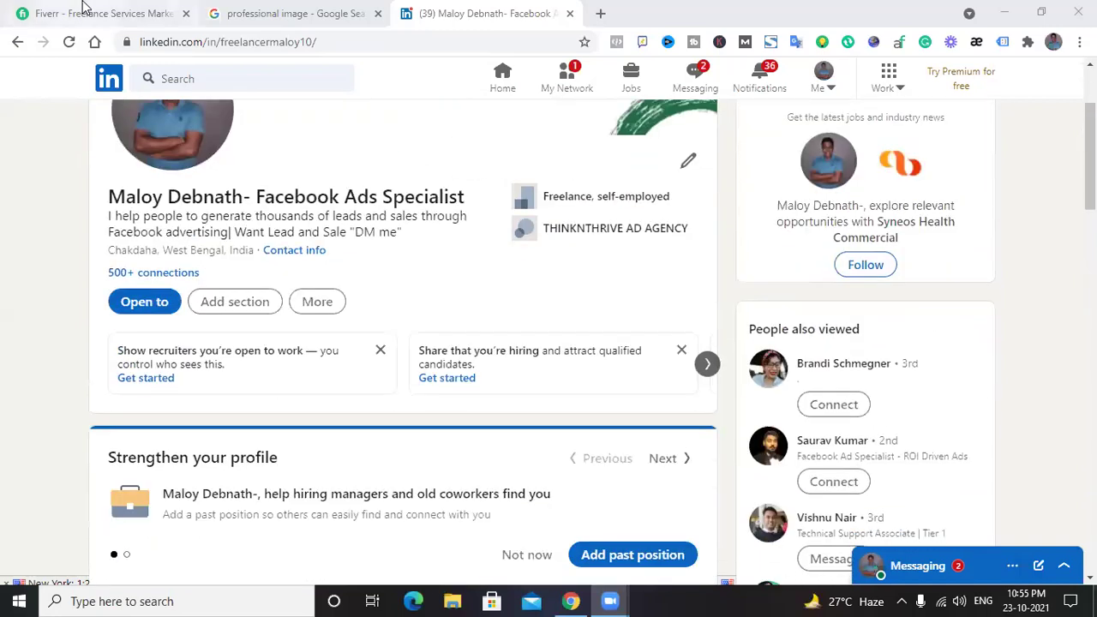
pyautogui.click(16, 44)
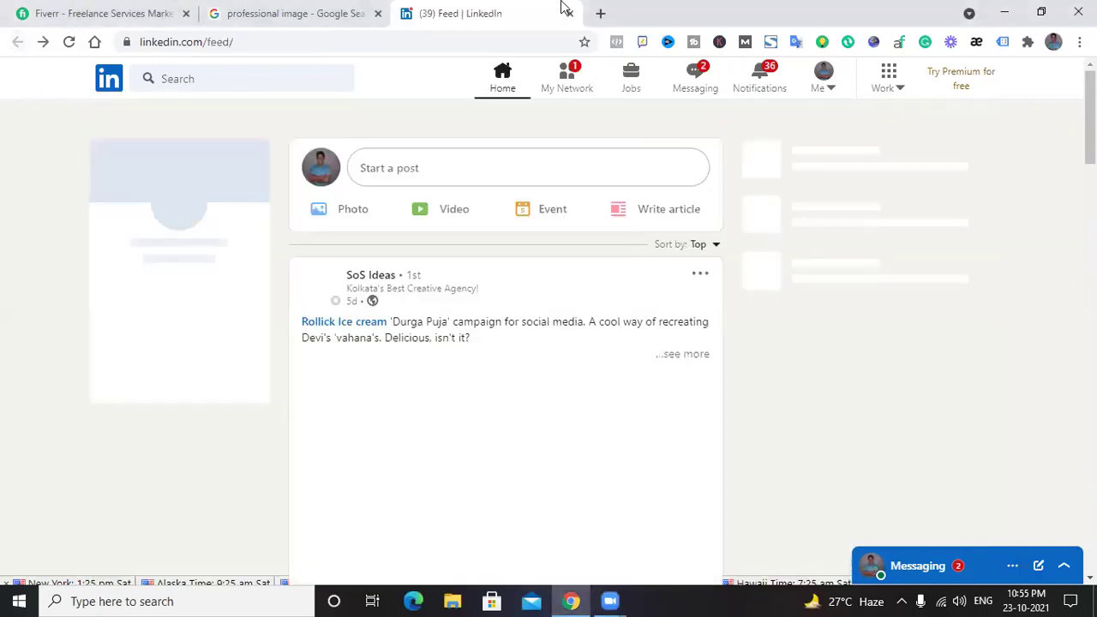
pyautogui.scroll(-8, 638, 300)
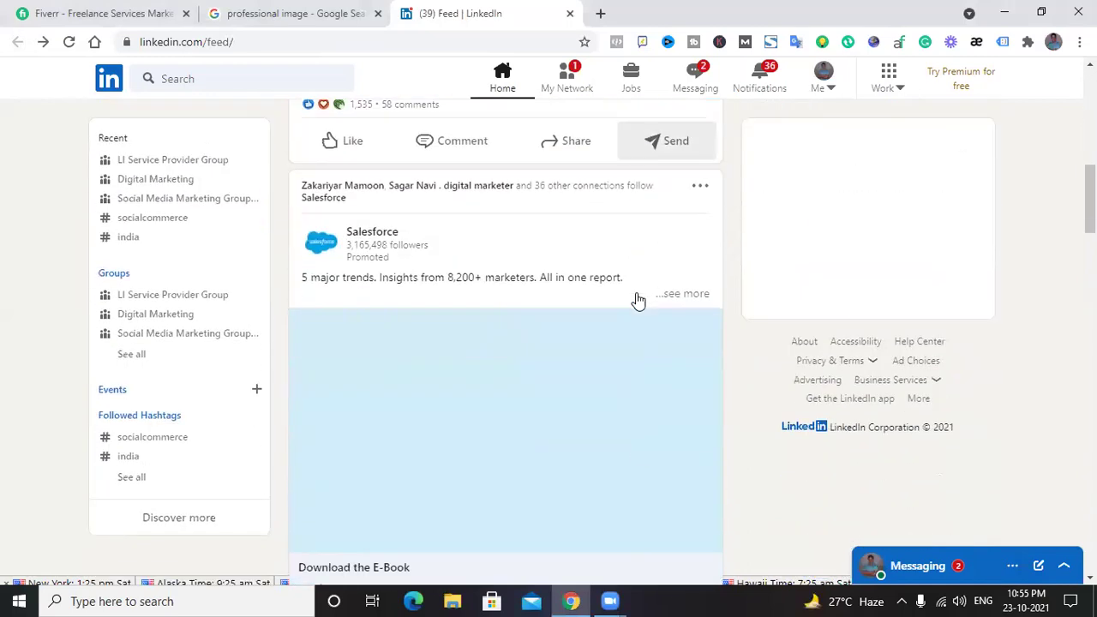
pyautogui.scroll(-1, 598, 271)
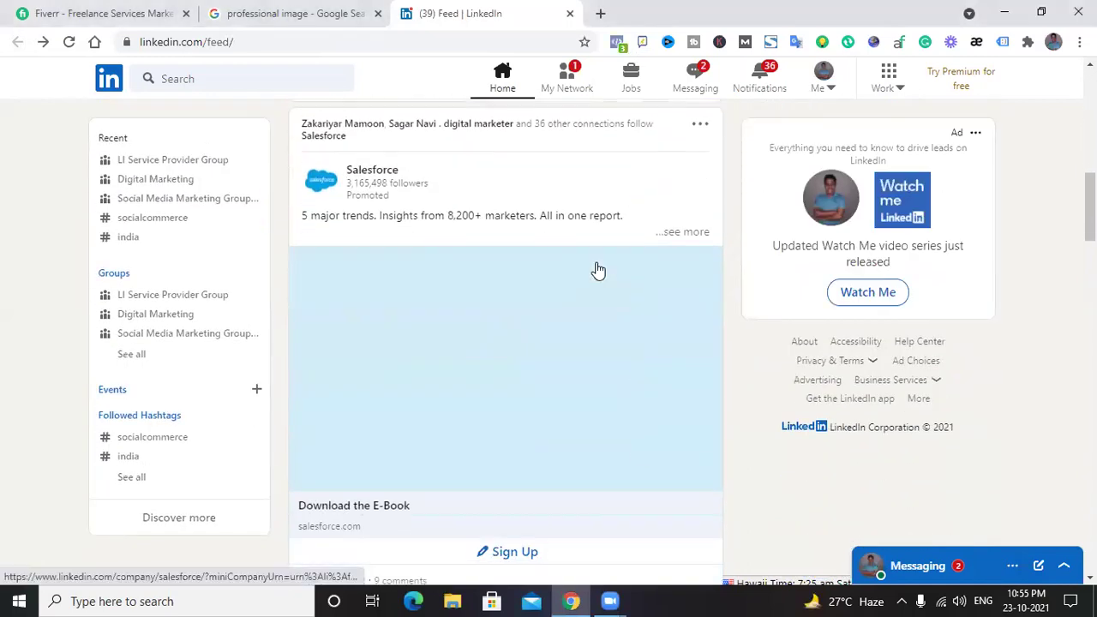
pyautogui.scroll(-5, 598, 270)
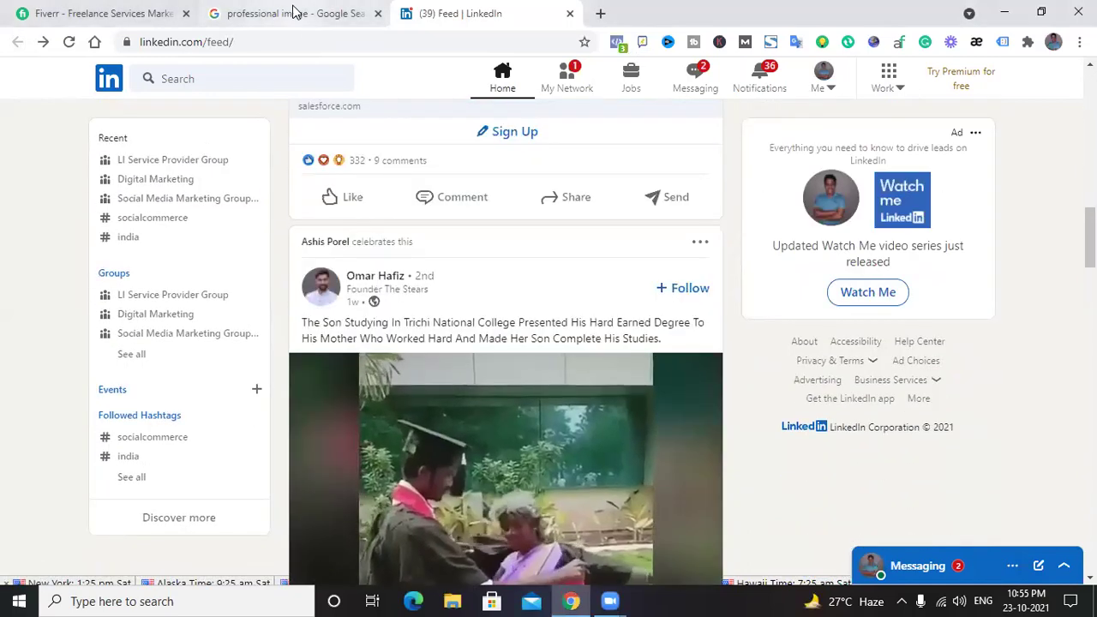
pyautogui.scroll(8, 448, 301)
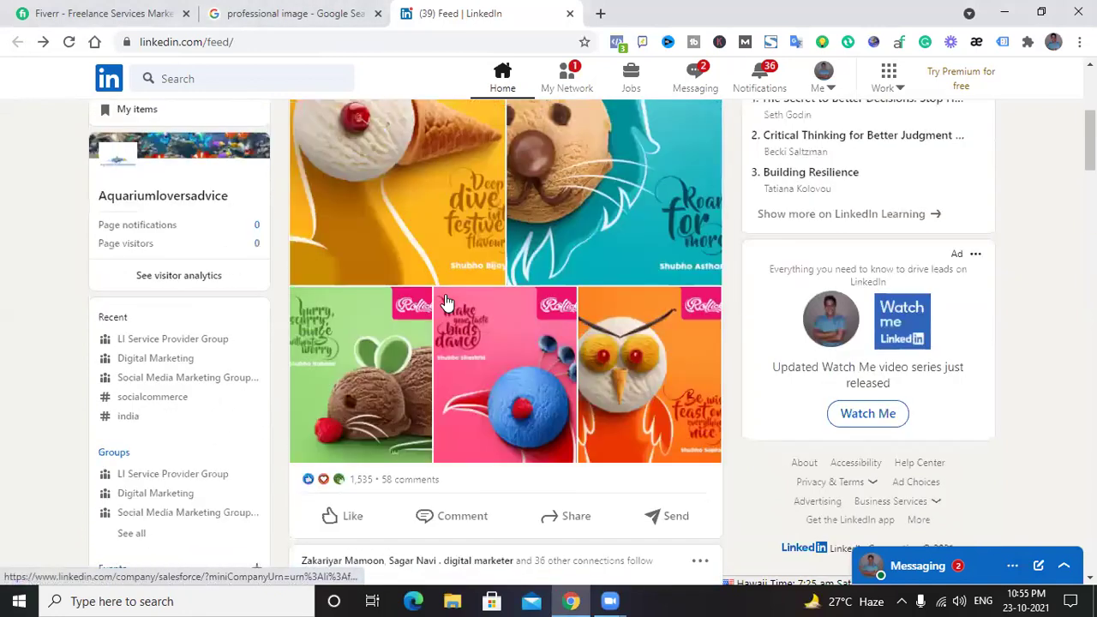
pyautogui.scroll(4, 448, 301)
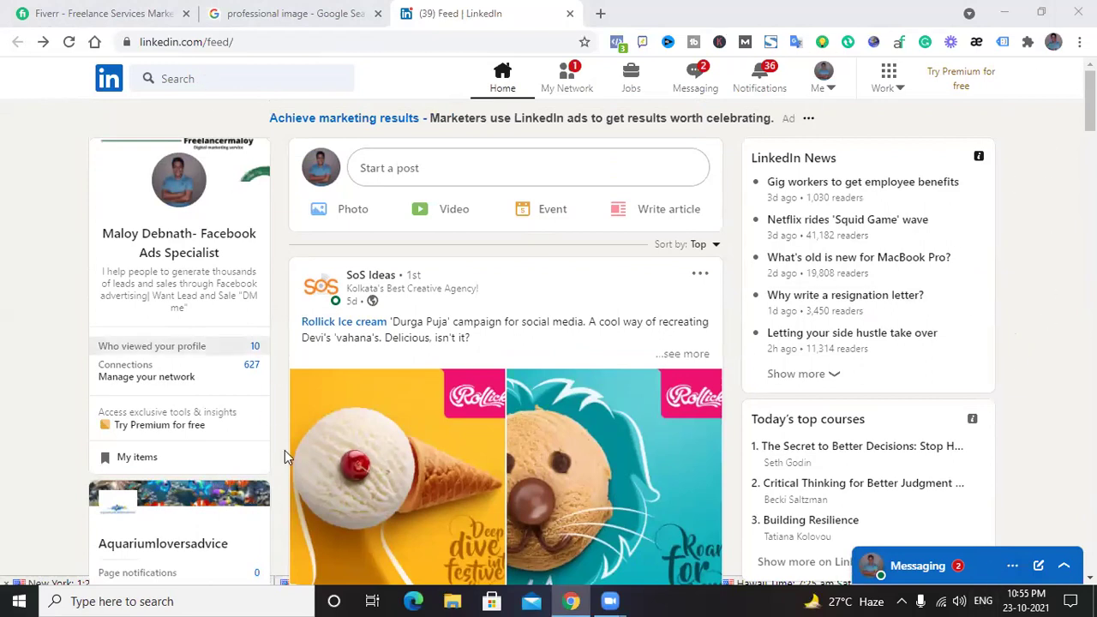
# - Search LinkedIn for "facebook ads"
pyautogui.click(302, 69)
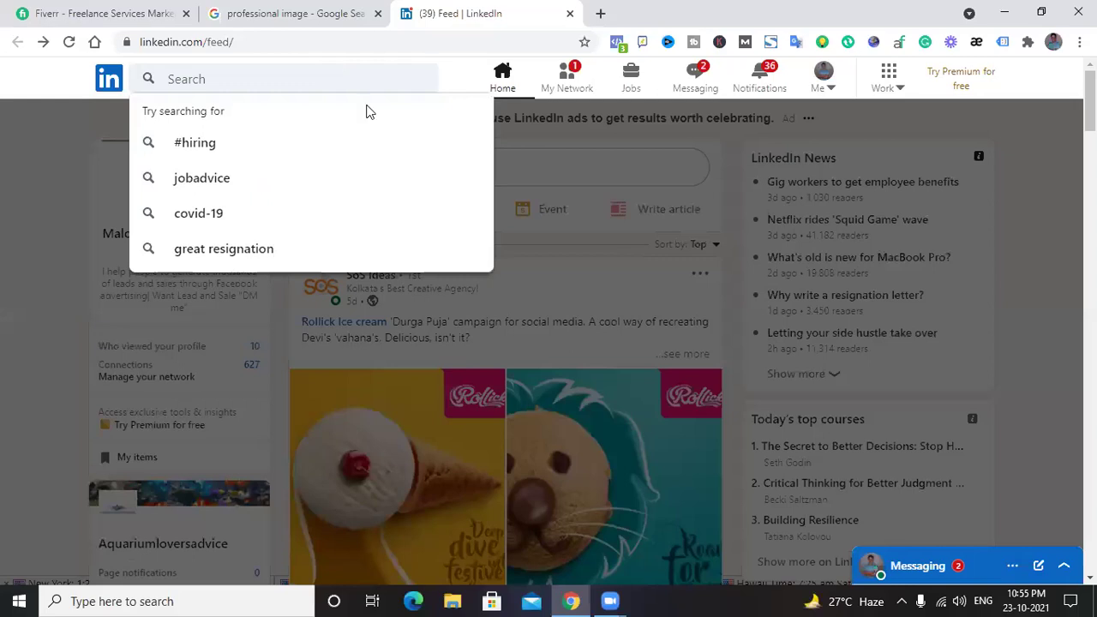
pyautogui.click(456, 82)
pyautogui.click(302, 67)
pyautogui.write('fa')
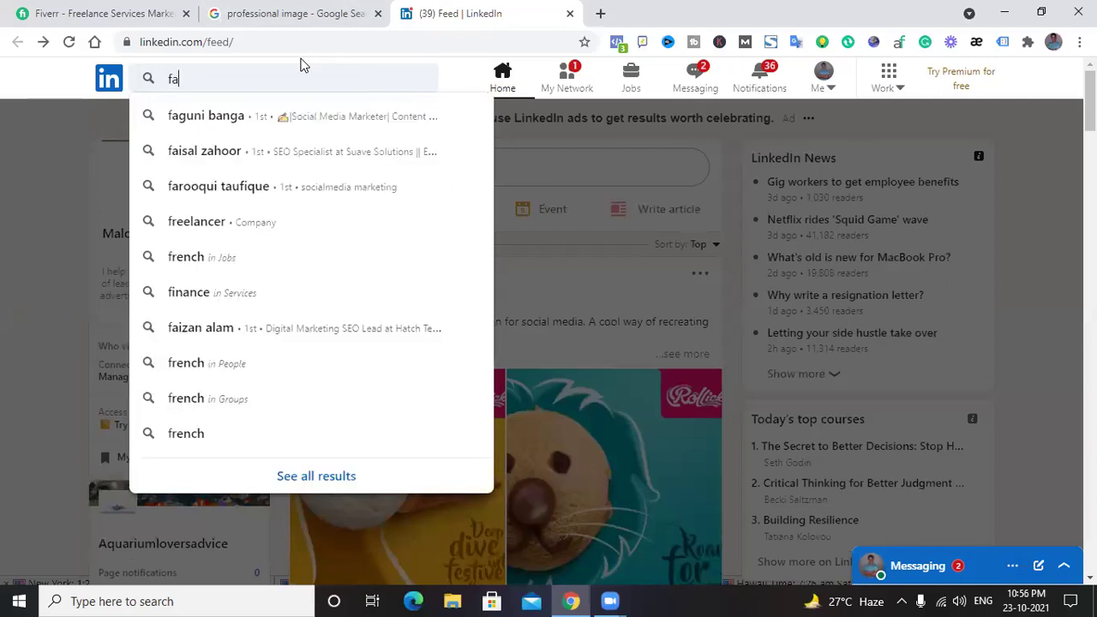
pyautogui.write('cebook ads')
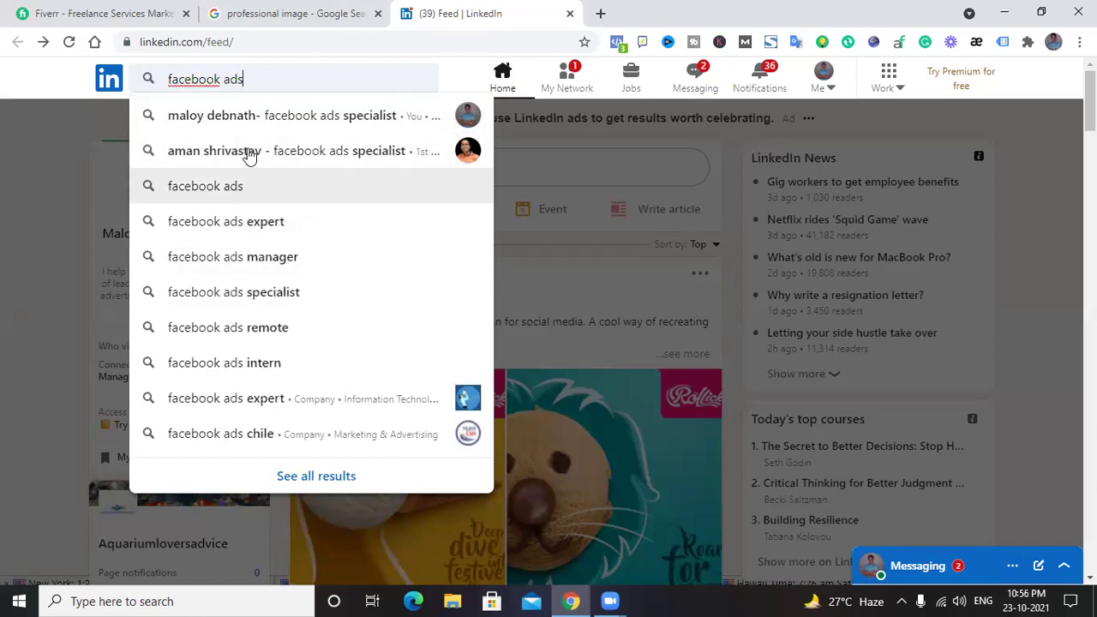
pyautogui.press('Return')
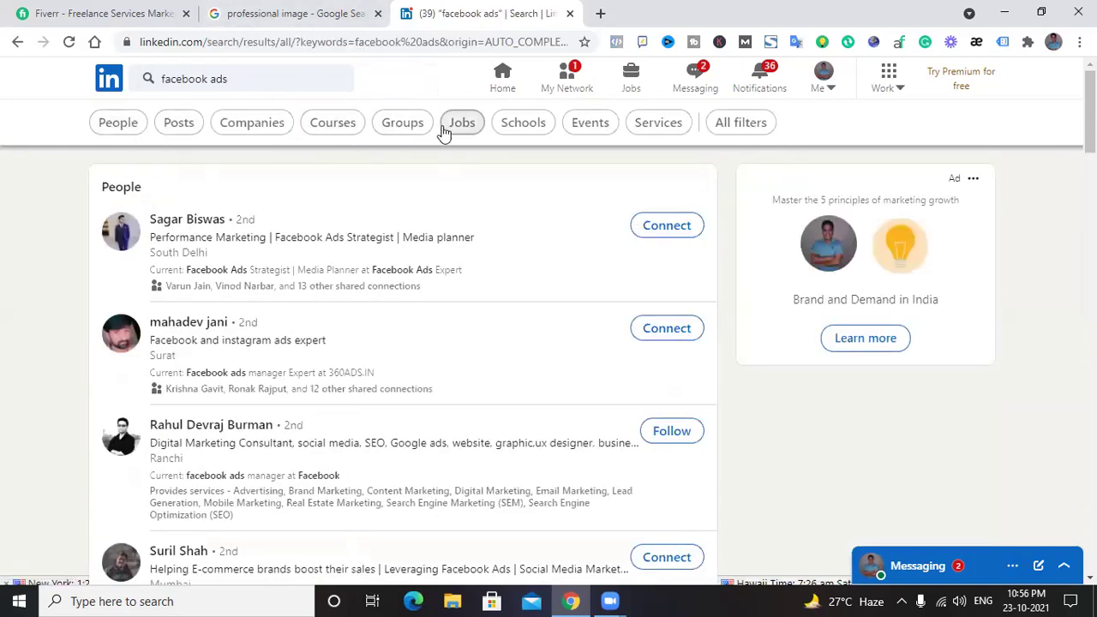
# - Narrow the "facebook ads" results to groups and open the Facebook Ads Experts group
pyautogui.click(529, 126)
pyautogui.click(393, 125)
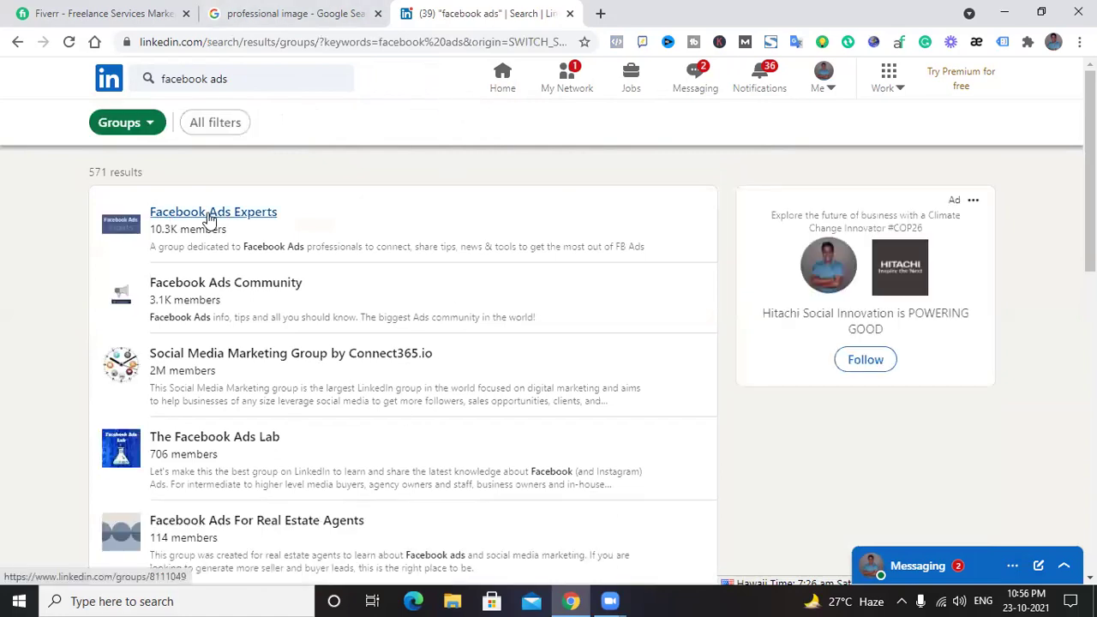
pyautogui.scroll(-4, 199, 278)
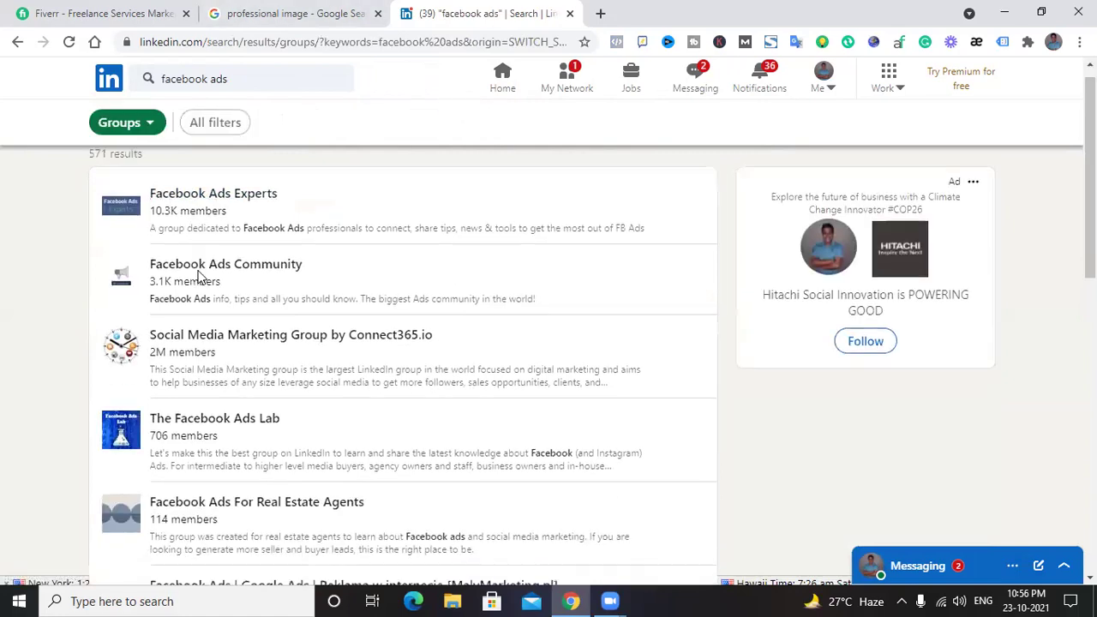
pyautogui.scroll(4, 199, 278)
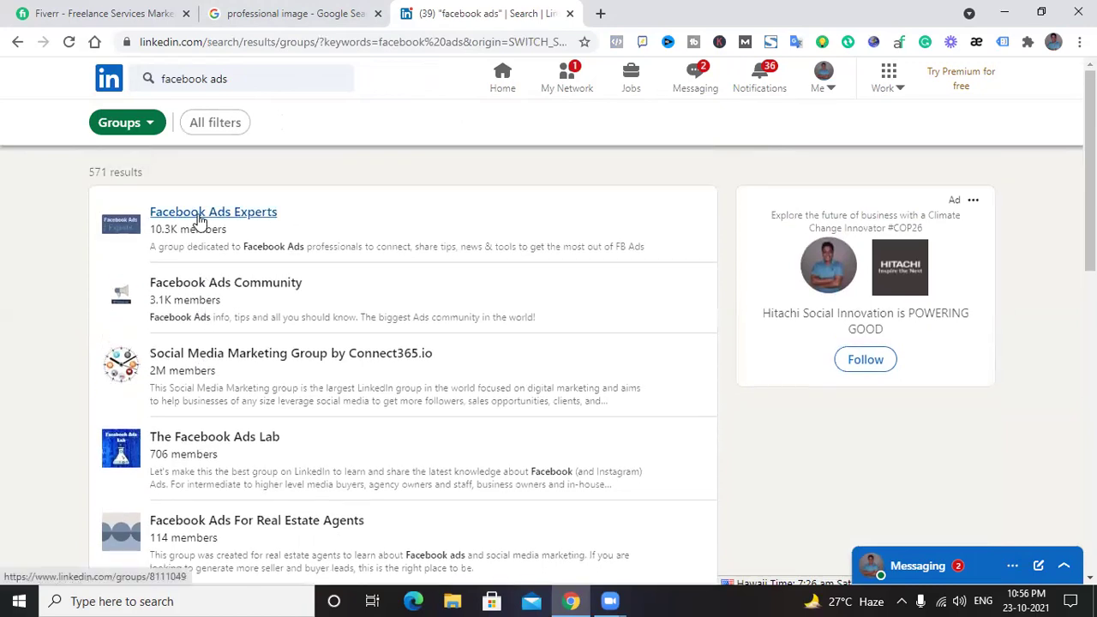
pyautogui.click(199, 220)
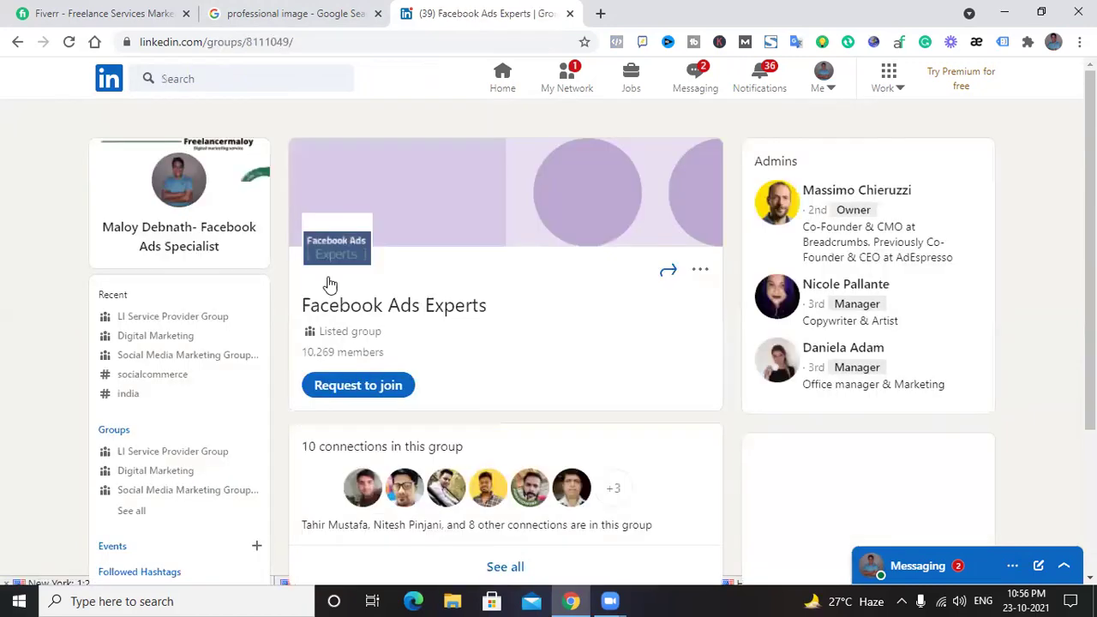
# - Request to join the Facebook Ads Experts group and look through its connections, description and related groups
pyautogui.scroll(-5, 574, 257)
pyautogui.scroll(3, 575, 257)
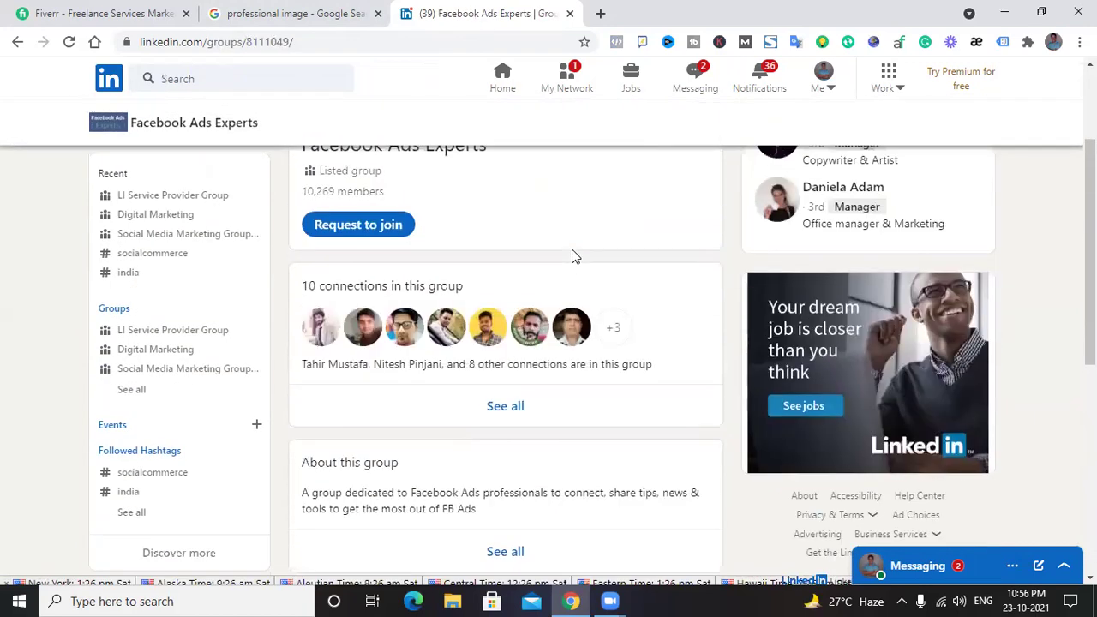
pyautogui.scroll(2, 574, 257)
pyautogui.scroll(-2, 574, 257)
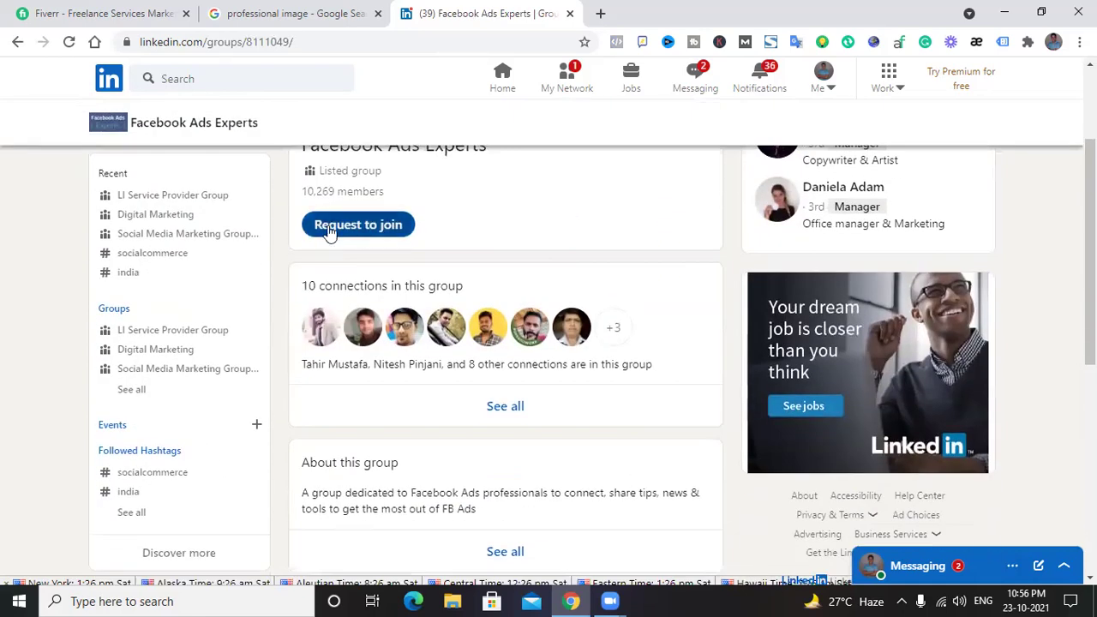
pyautogui.scroll(-2, 330, 234)
pyautogui.scroll(4, 330, 233)
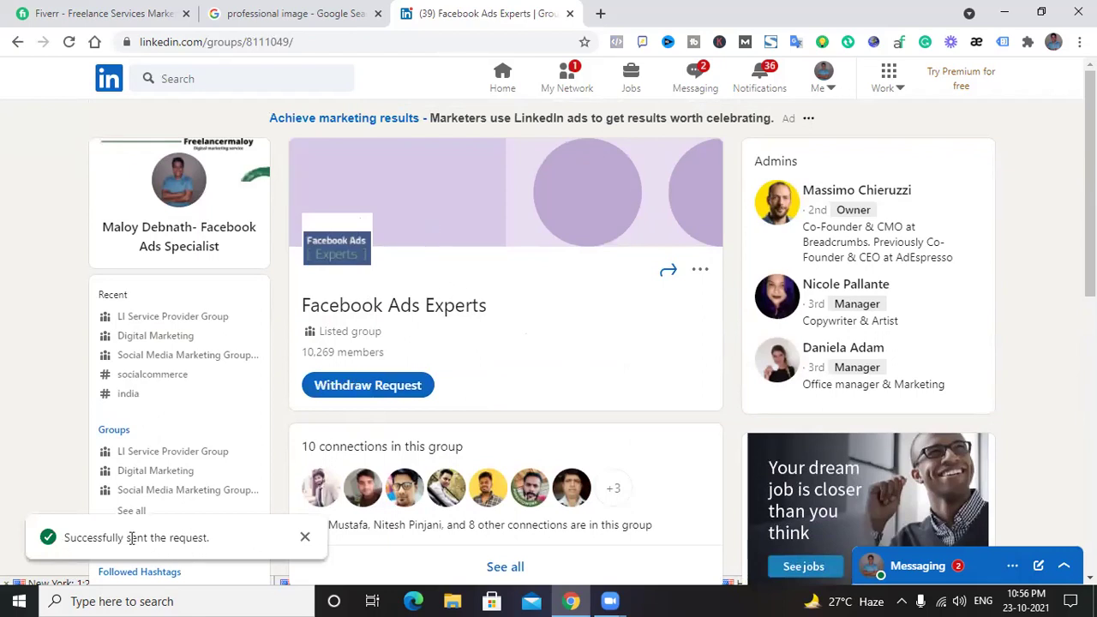
pyautogui.scroll(-2, 407, 328)
pyautogui.scroll(2, 406, 331)
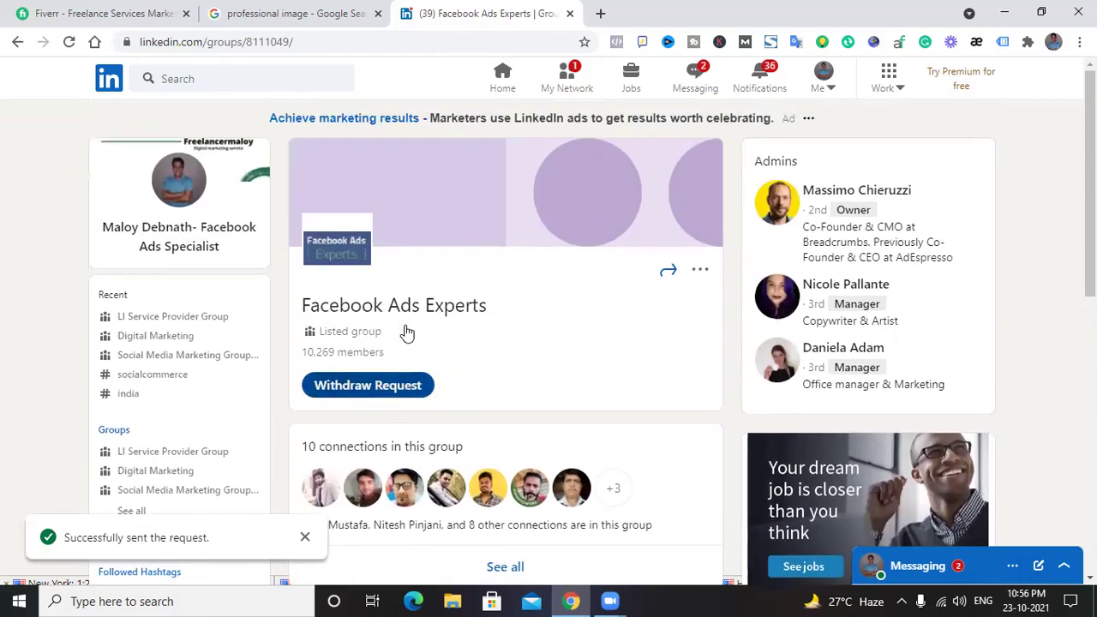
pyautogui.scroll(-5, 437, 333)
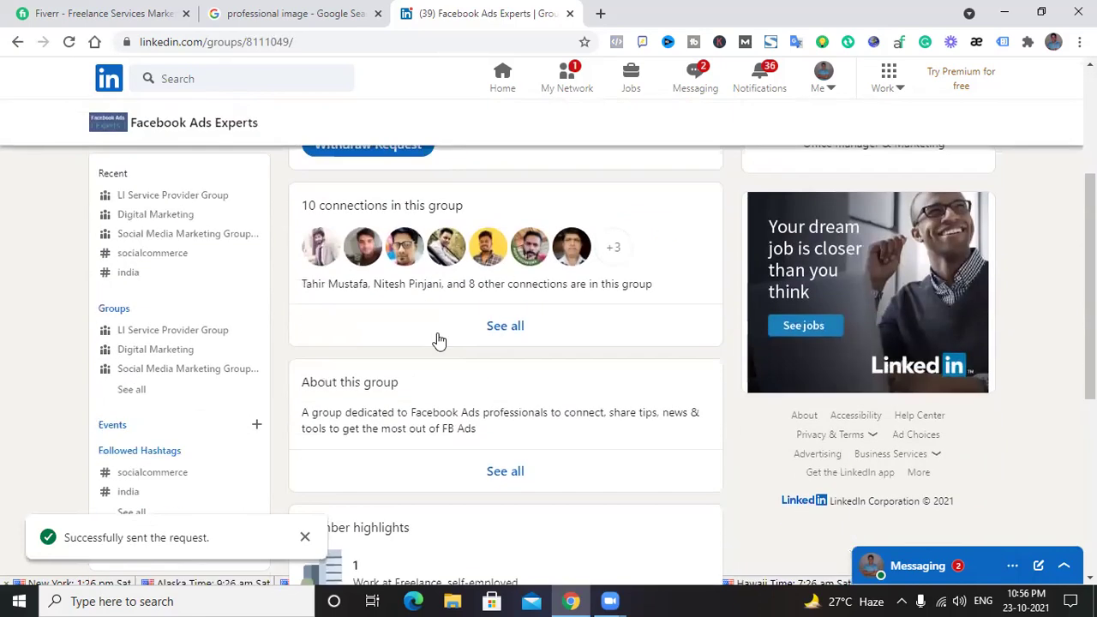
pyautogui.scroll(-1, 438, 336)
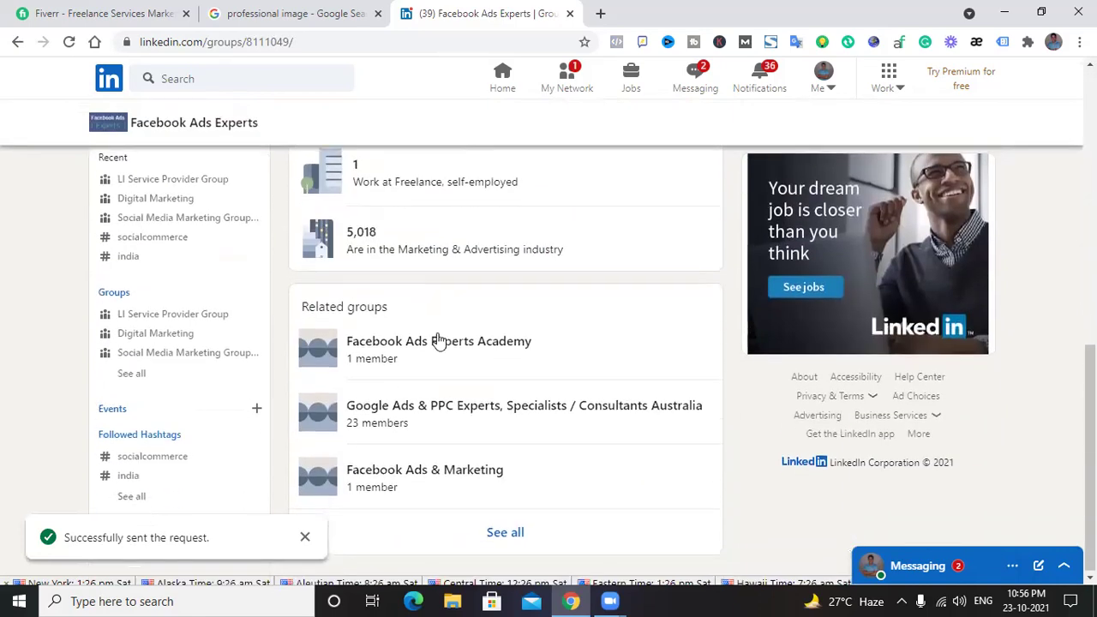
pyautogui.scroll(6, 435, 338)
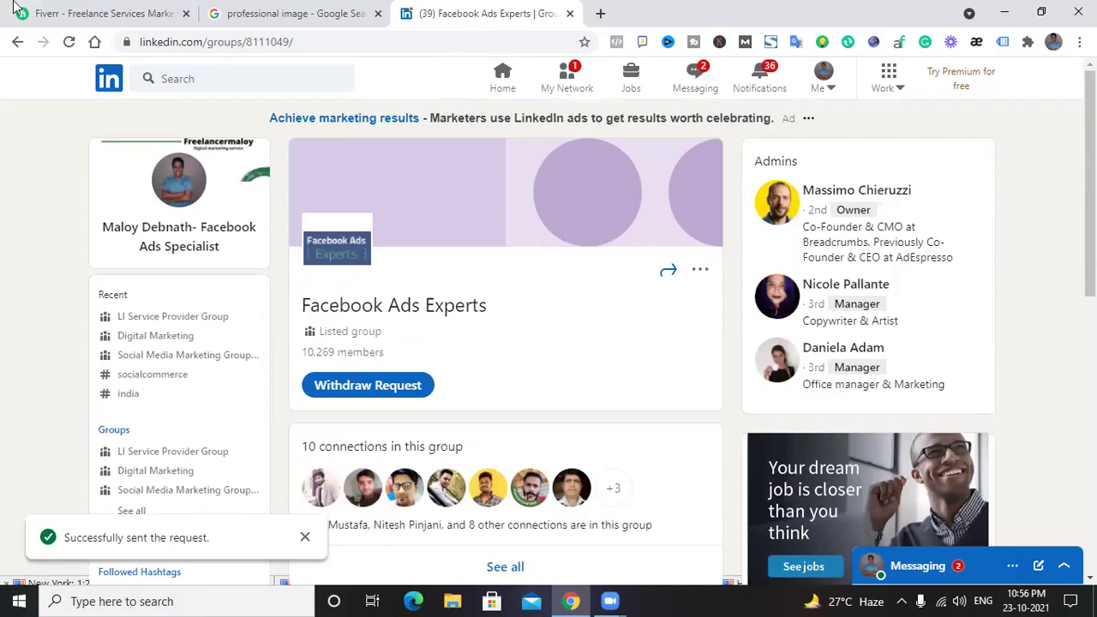
# - Return to the group results and replace the "facebook ads" search with a LinkedIn search for "fashion"
pyautogui.click(17, 42)
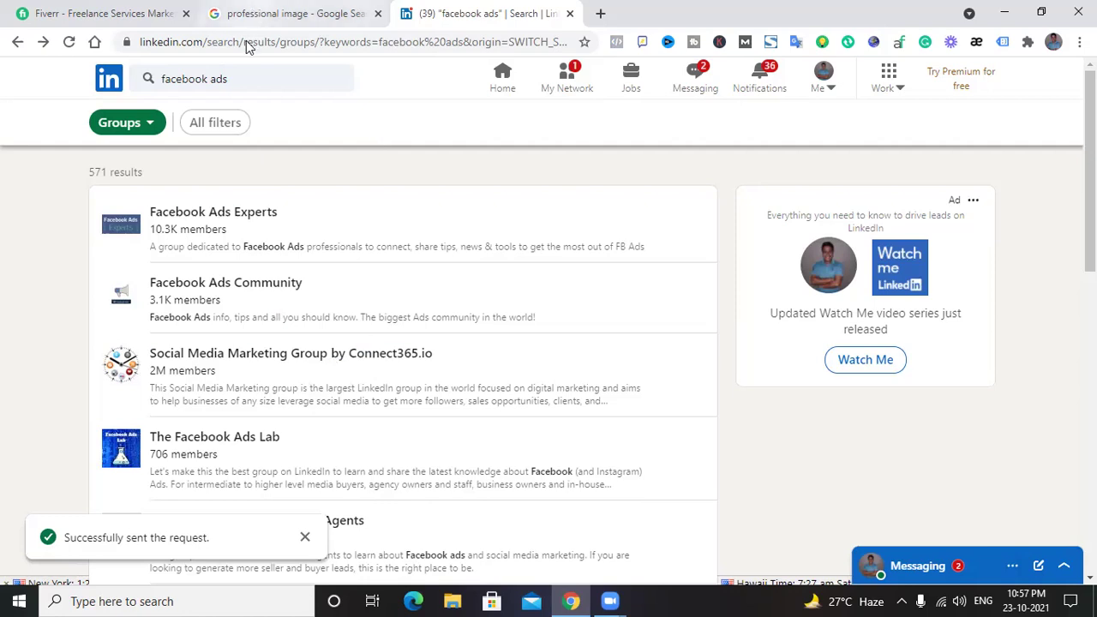
pyautogui.click(250, 78)
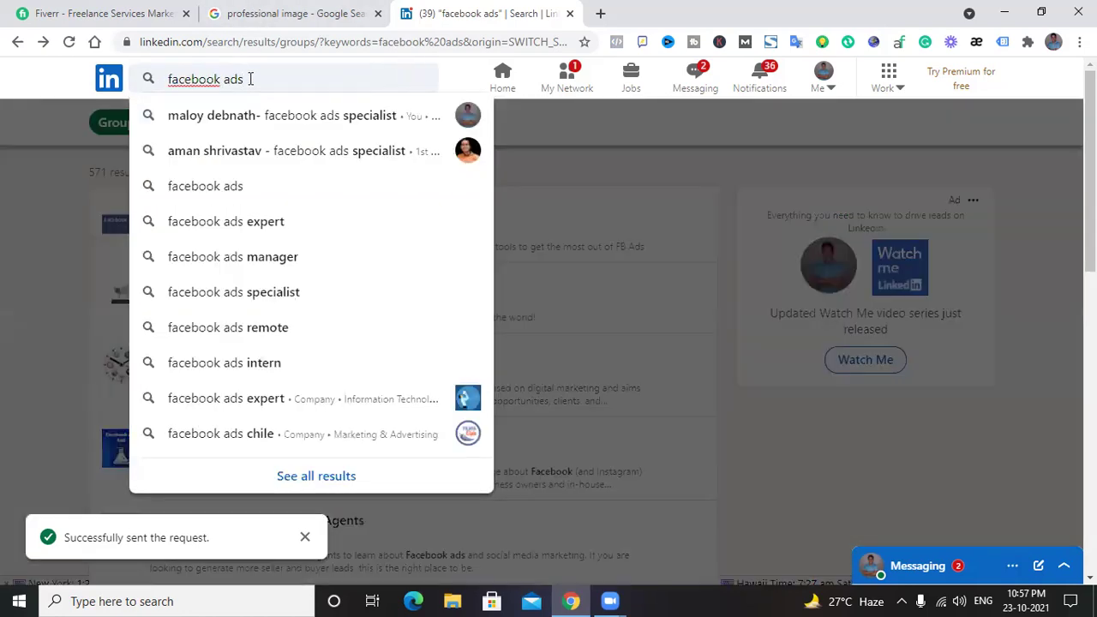
pyautogui.press('BackSpace')
pyautogui.press('BackSpace')
pyautogui.press('BackSpace')
pyautogui.press('BackSpace')
pyautogui.press('BackSpace')
pyautogui.press('BackSpace')
pyautogui.press('BackSpace')
pyautogui.press('BackSpace')
pyautogui.press('BackSpace')
pyautogui.press('BackSpace')
pyautogui.press('BackSpace')
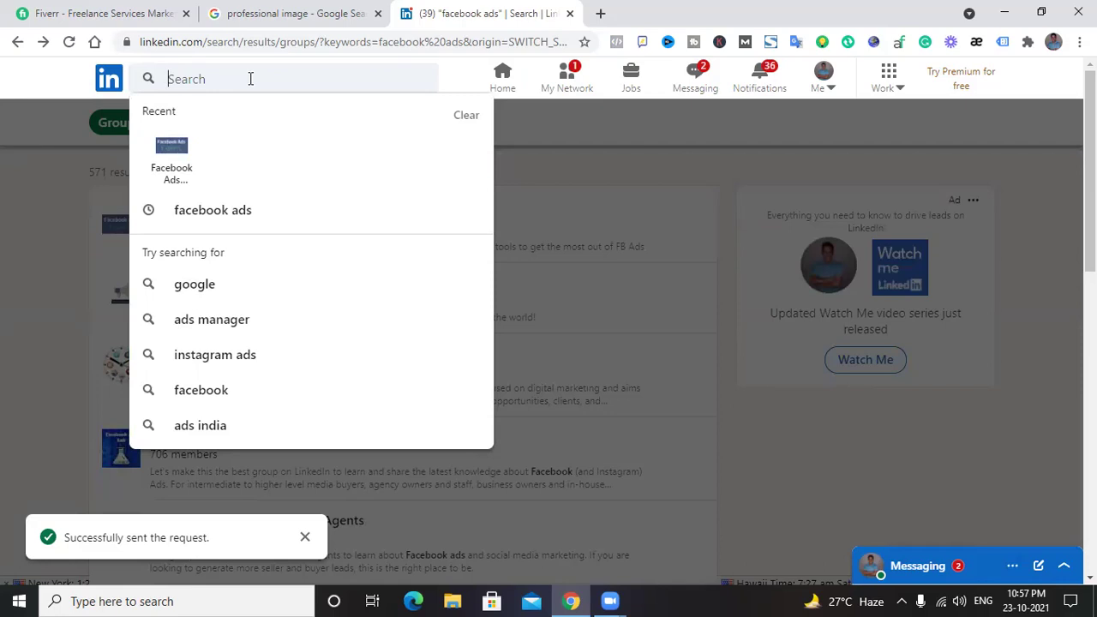
pyautogui.write('fashi')
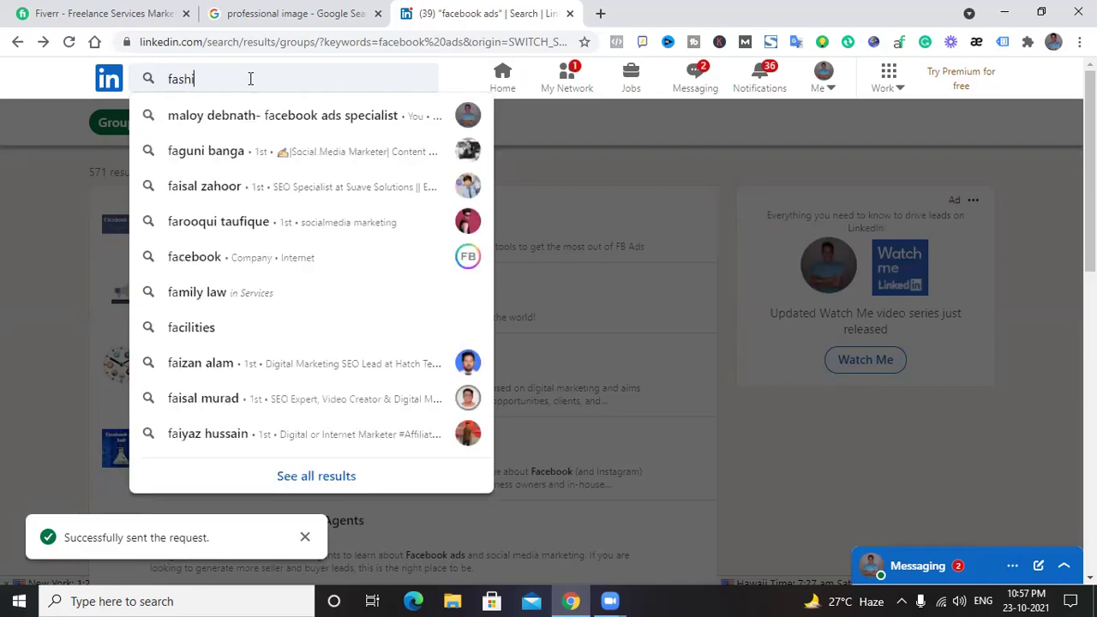
pyautogui.write('on')
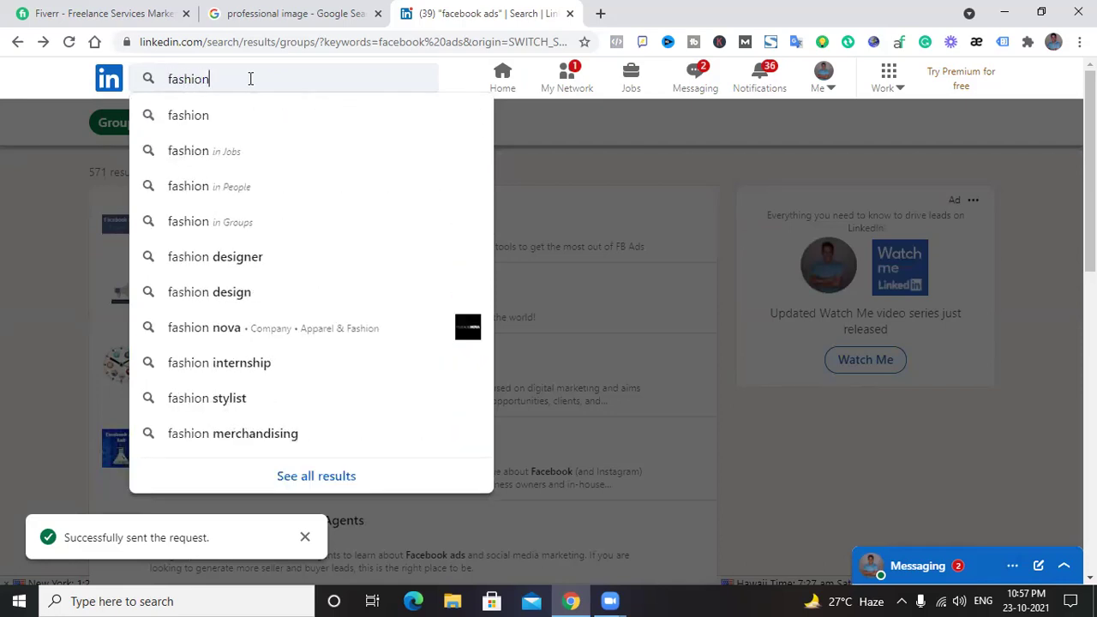
pyautogui.click(203, 117)
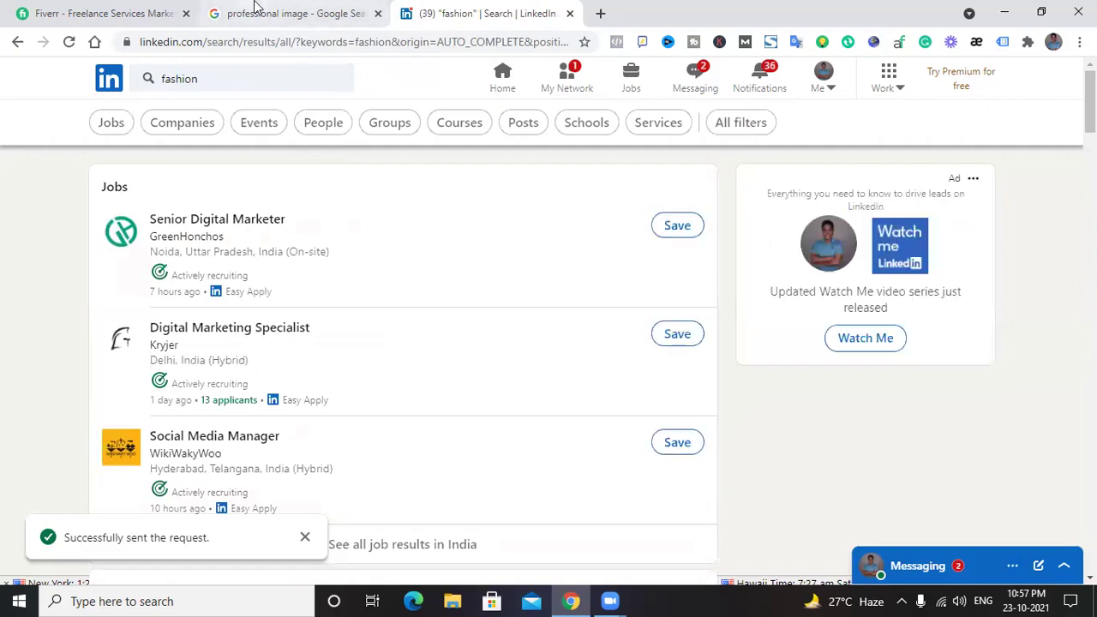
# - Narrow the "fashion" results to jobs and skim the first listings
pyautogui.click(112, 124)
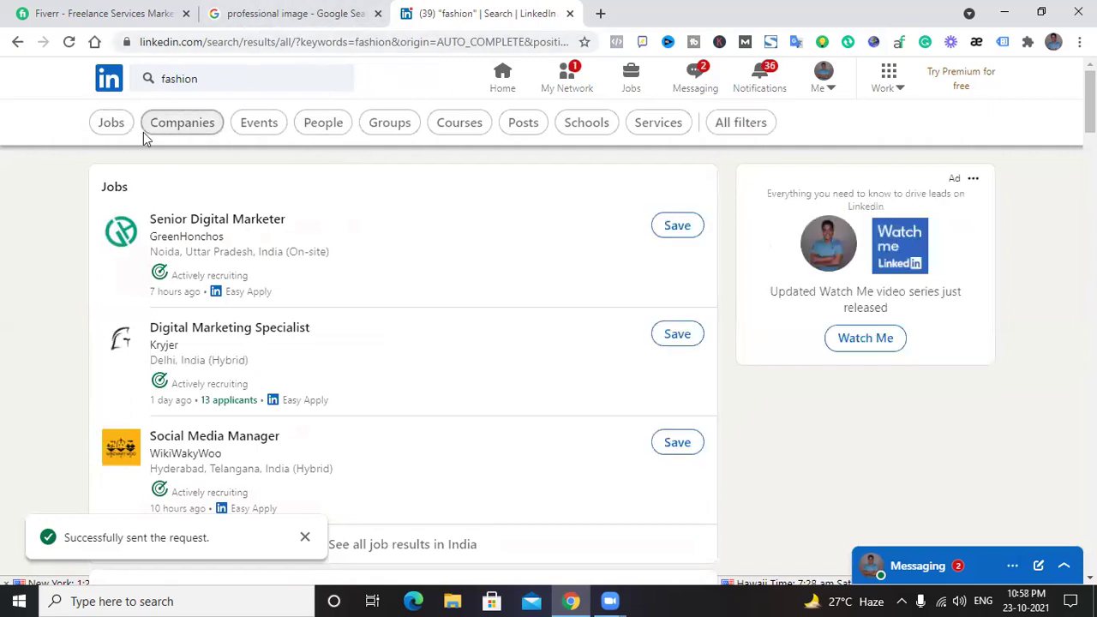
pyautogui.click(111, 125)
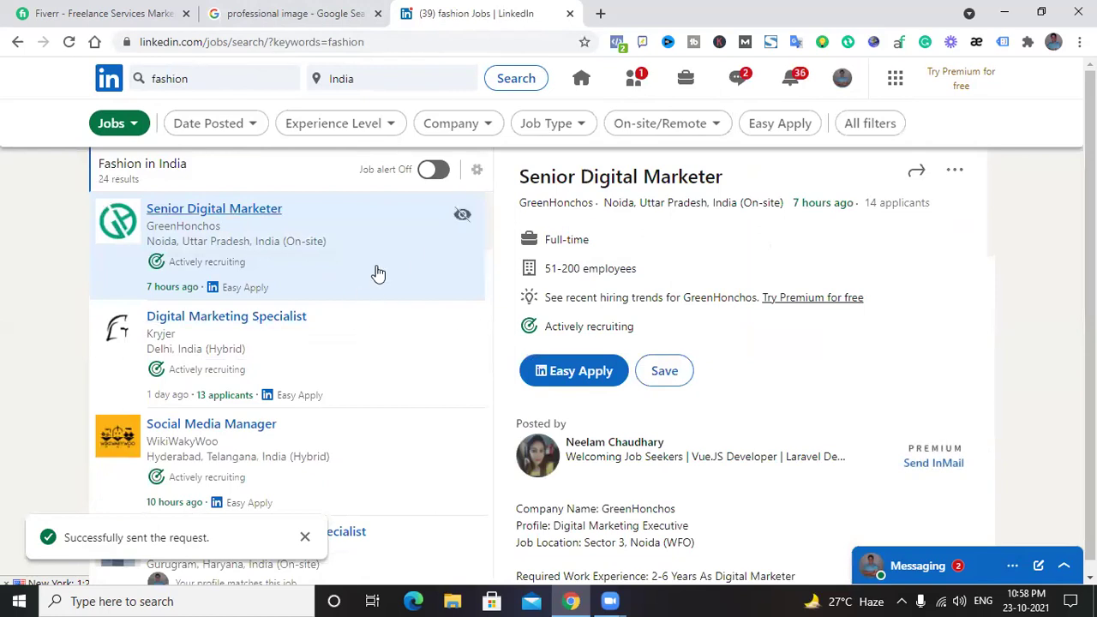
pyautogui.scroll(-4, 380, 275)
pyautogui.scroll(-2, 294, 345)
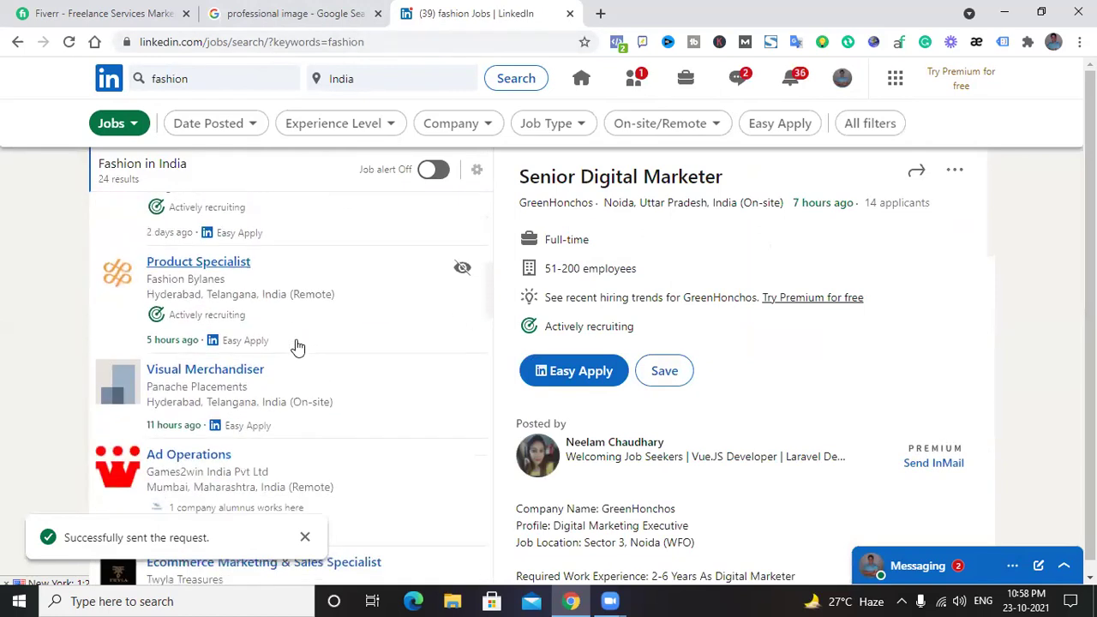
pyautogui.scroll(5, 206, 328)
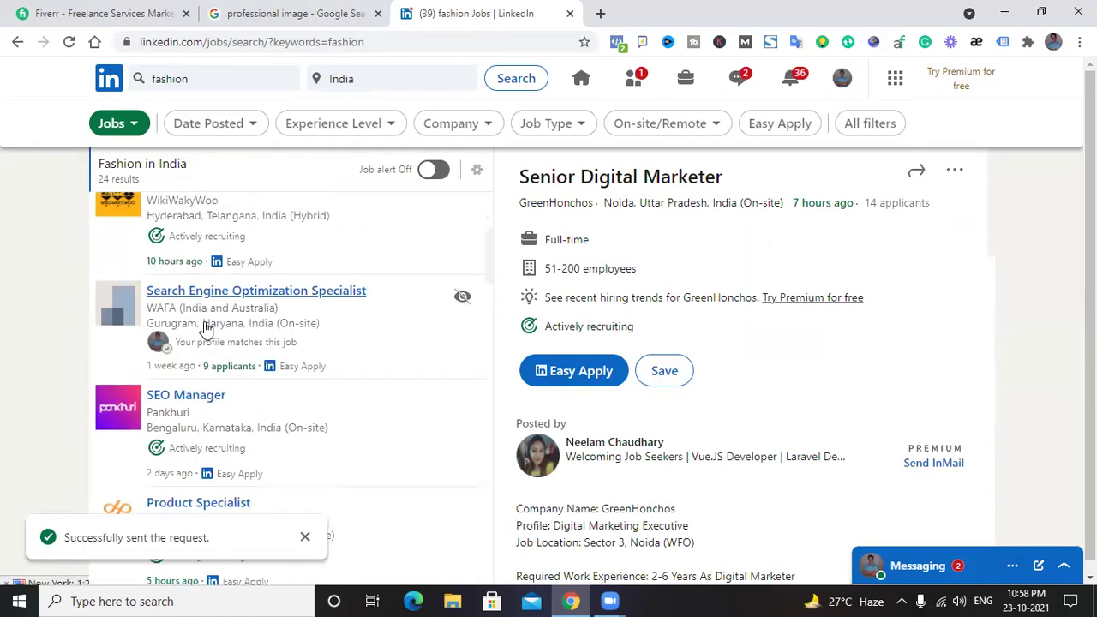
pyautogui.scroll(1, 229, 317)
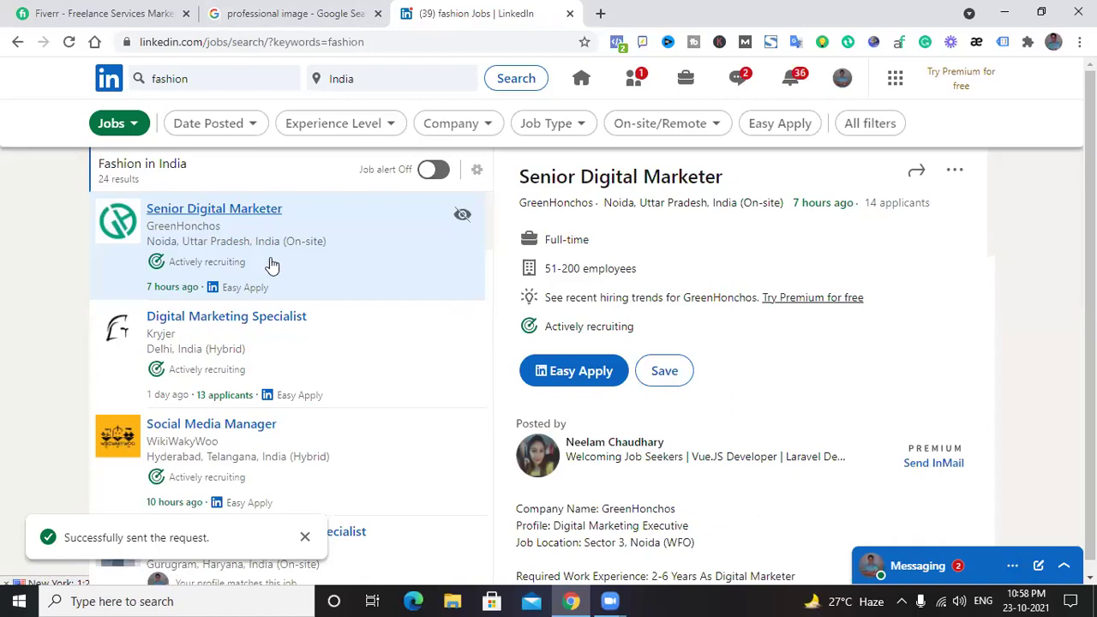
# - Examine the fashion job listings in India for roles involving digital or social media marketing
pyautogui.scroll(-3, 273, 267)
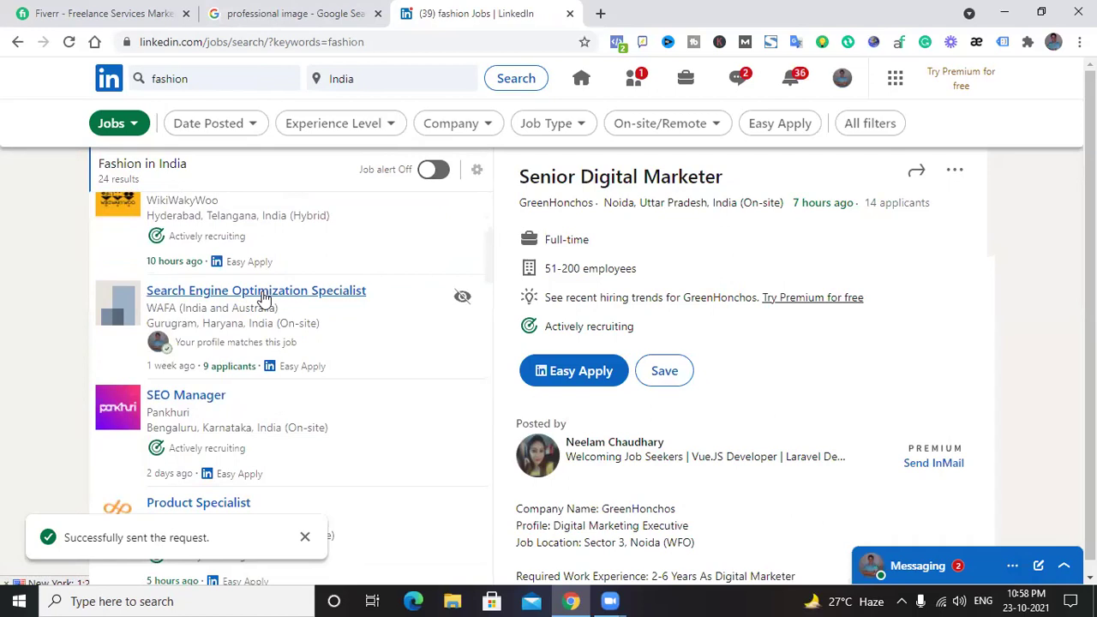
pyautogui.scroll(-1, 266, 304)
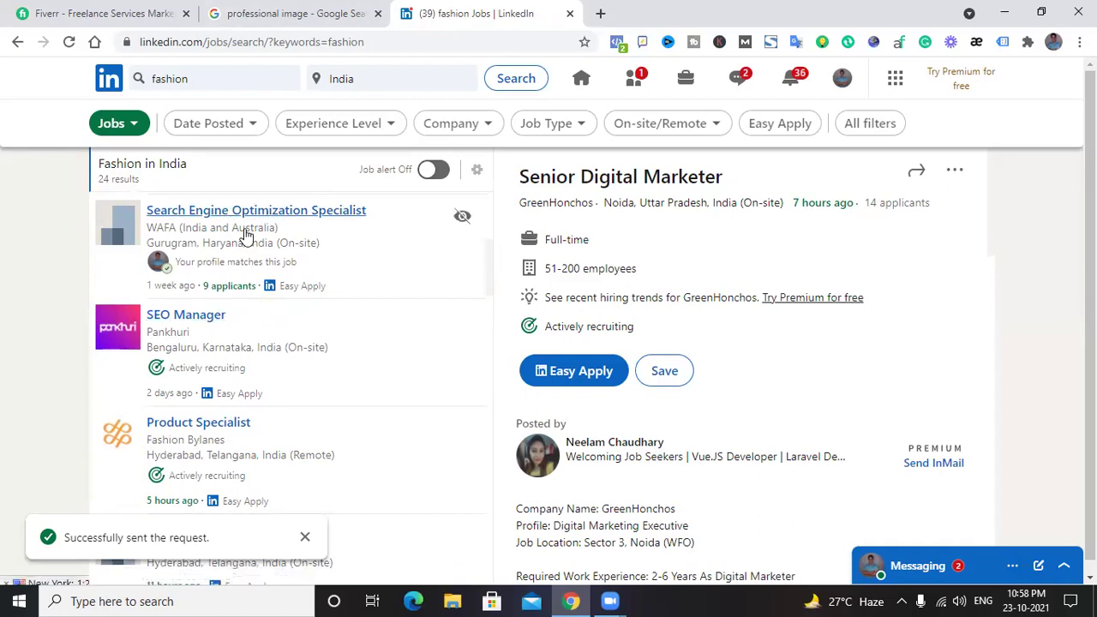
pyautogui.scroll(-2, 215, 283)
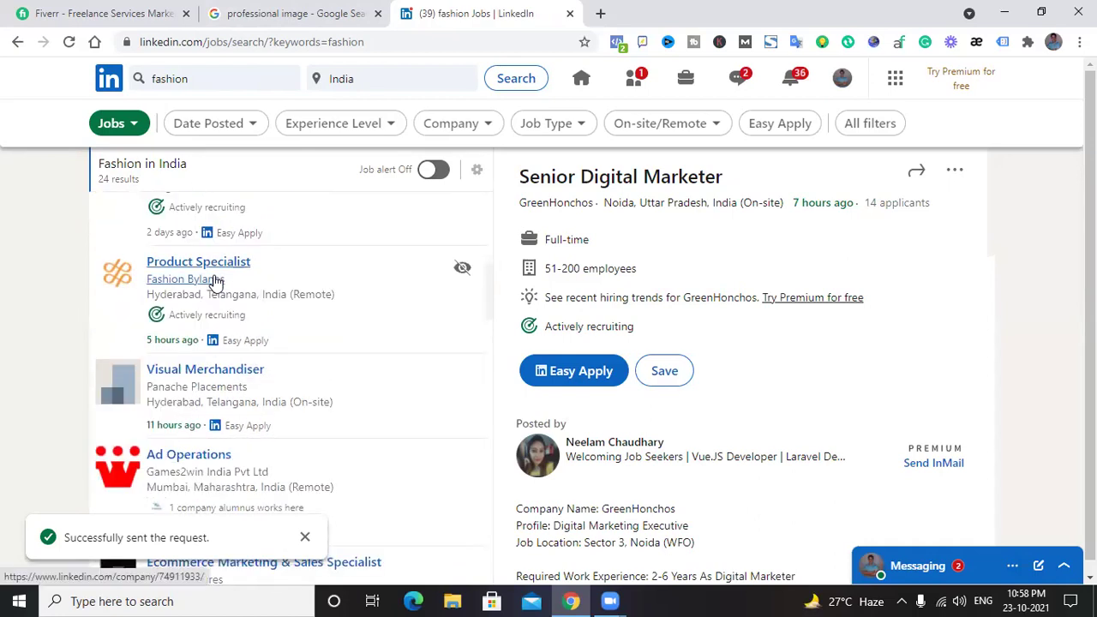
pyautogui.scroll(-10, 215, 283)
pyautogui.scroll(-3, 215, 283)
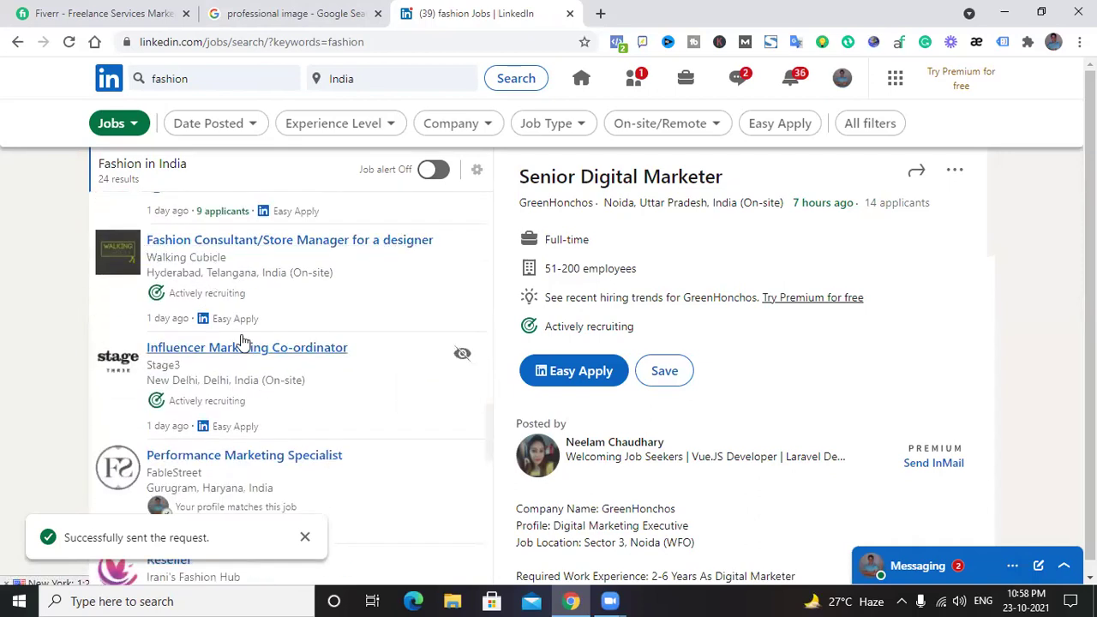
pyautogui.scroll(1, 242, 341)
pyautogui.scroll(-8, 242, 341)
pyautogui.scroll(-3, 243, 341)
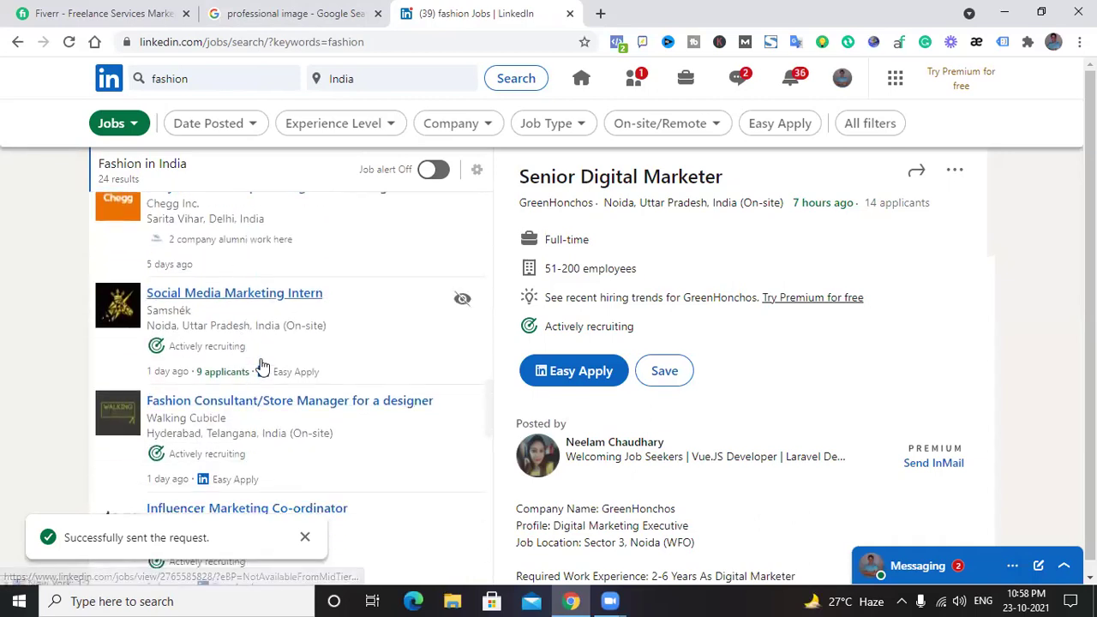
pyautogui.scroll(4, 262, 362)
pyautogui.scroll(-4, 260, 363)
pyautogui.scroll(-1, 260, 363)
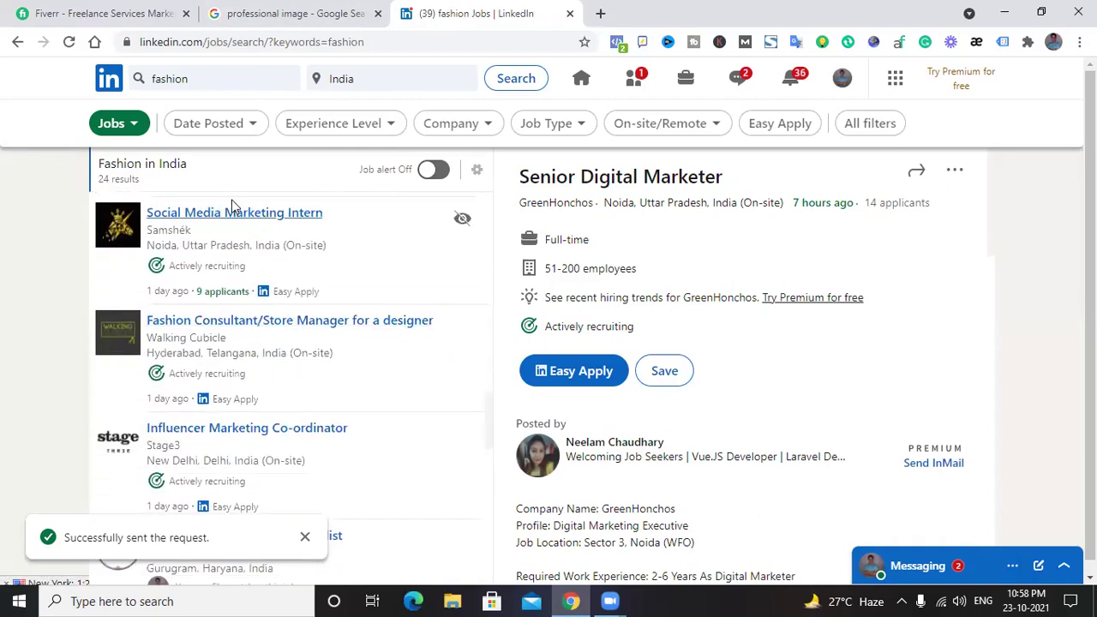
pyautogui.scroll(1, 242, 274)
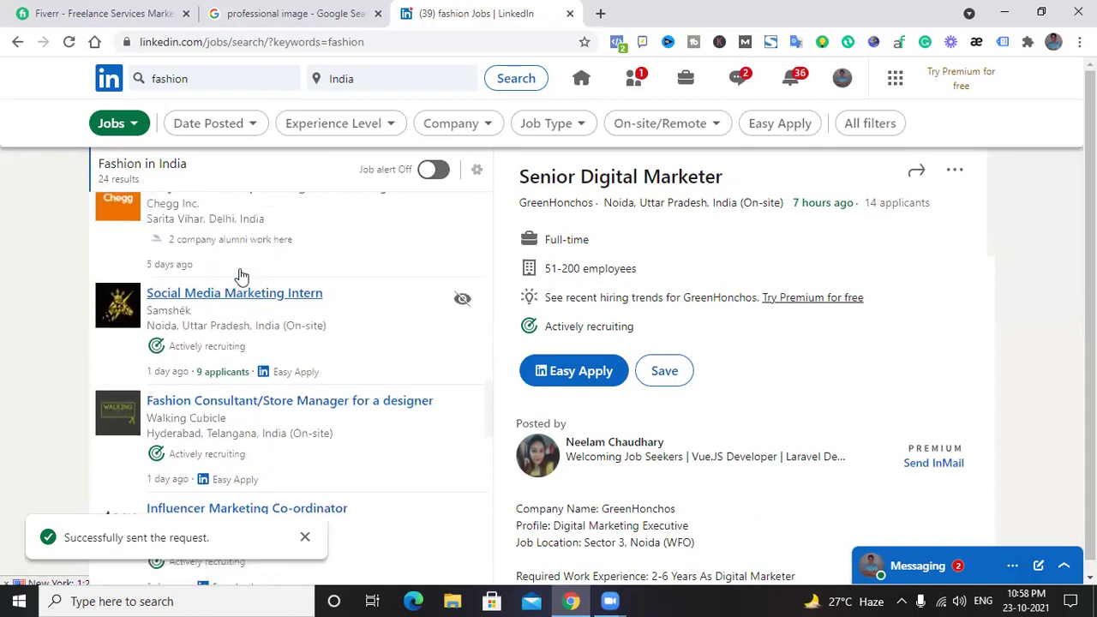
pyautogui.scroll(-1, 236, 334)
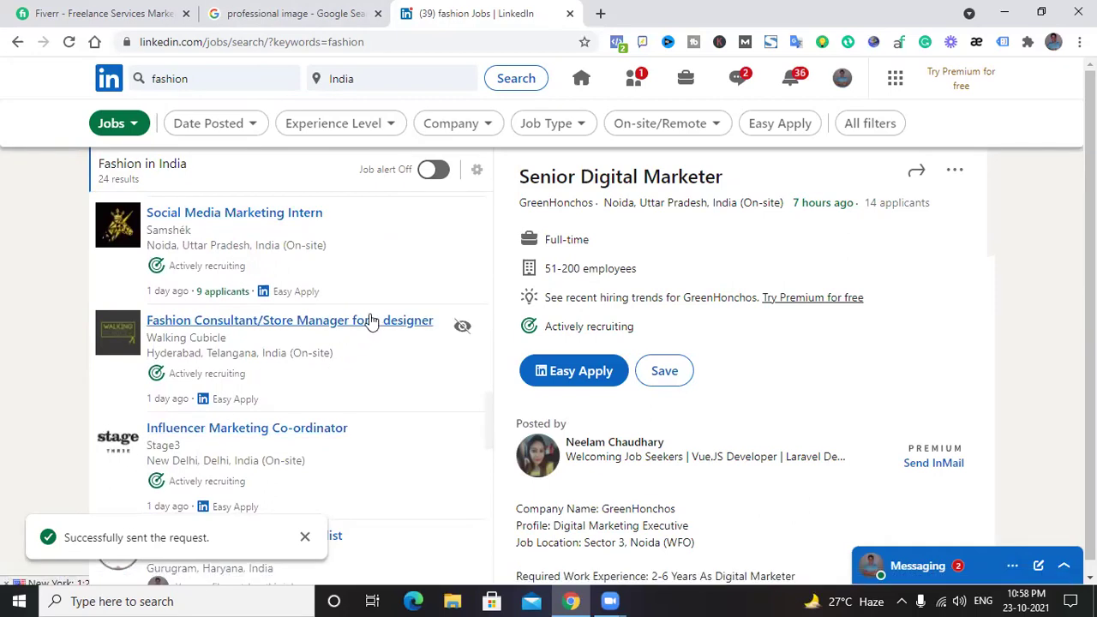
# - Hide the Fashion Consultant/Store Manager for a designer job from the results and dismiss its feedback question
pyautogui.click(462, 327)
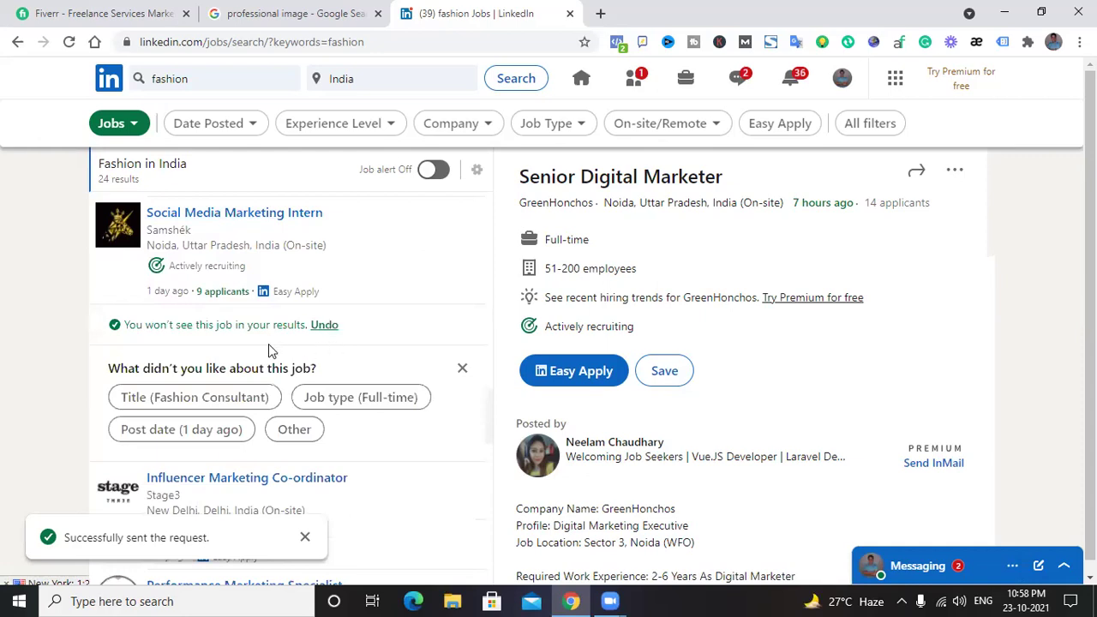
pyautogui.scroll(-1, 269, 347)
pyautogui.scroll(-1, 273, 360)
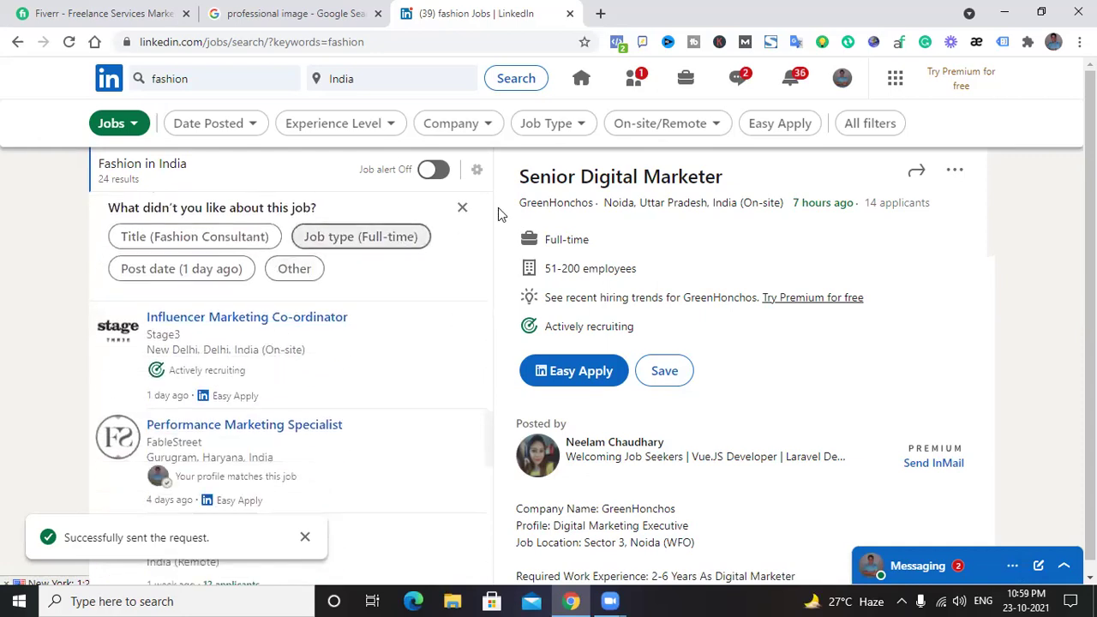
pyautogui.click(460, 208)
# - Browse the remaining fashion jobs and open the Fashion TV - Manager - Search Engine Optimization listing
pyautogui.scroll(1, 206, 347)
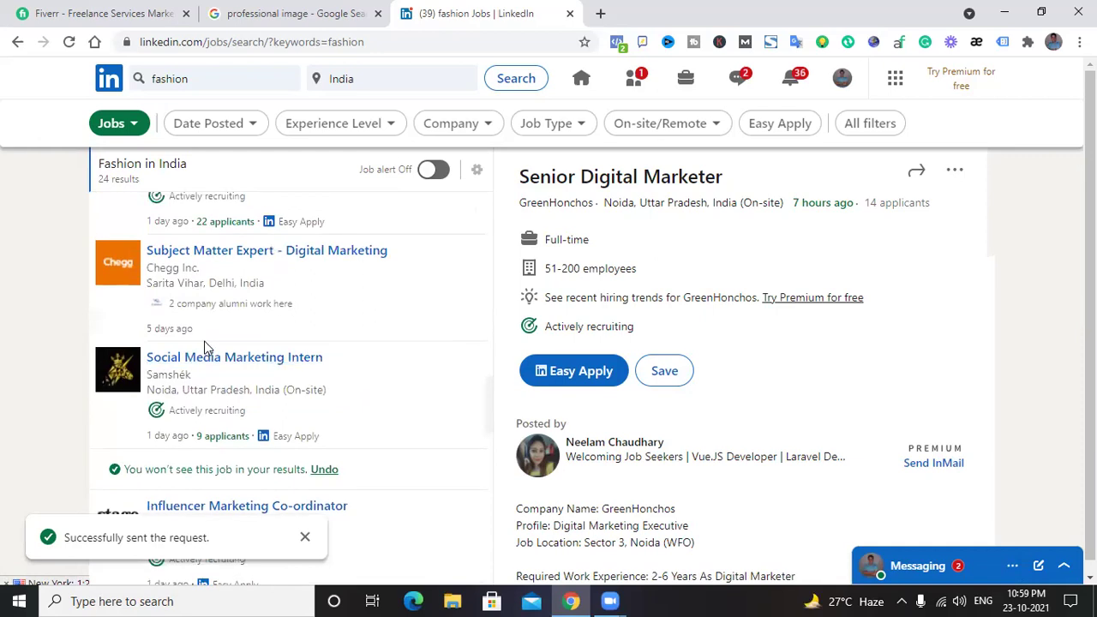
pyautogui.scroll(-3, 228, 299)
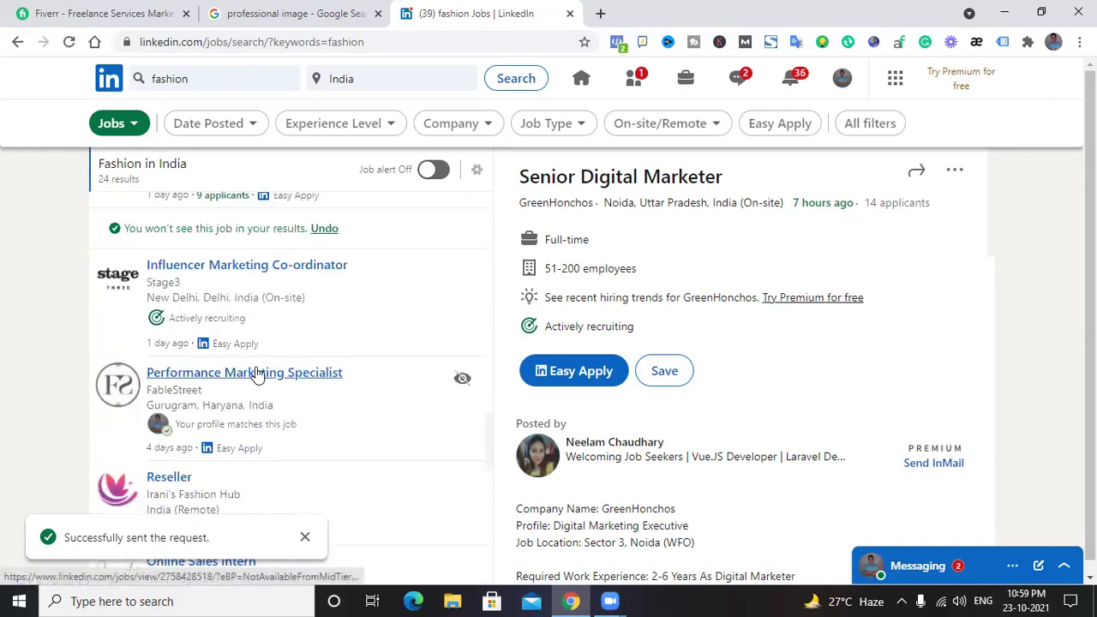
pyautogui.scroll(-2, 253, 374)
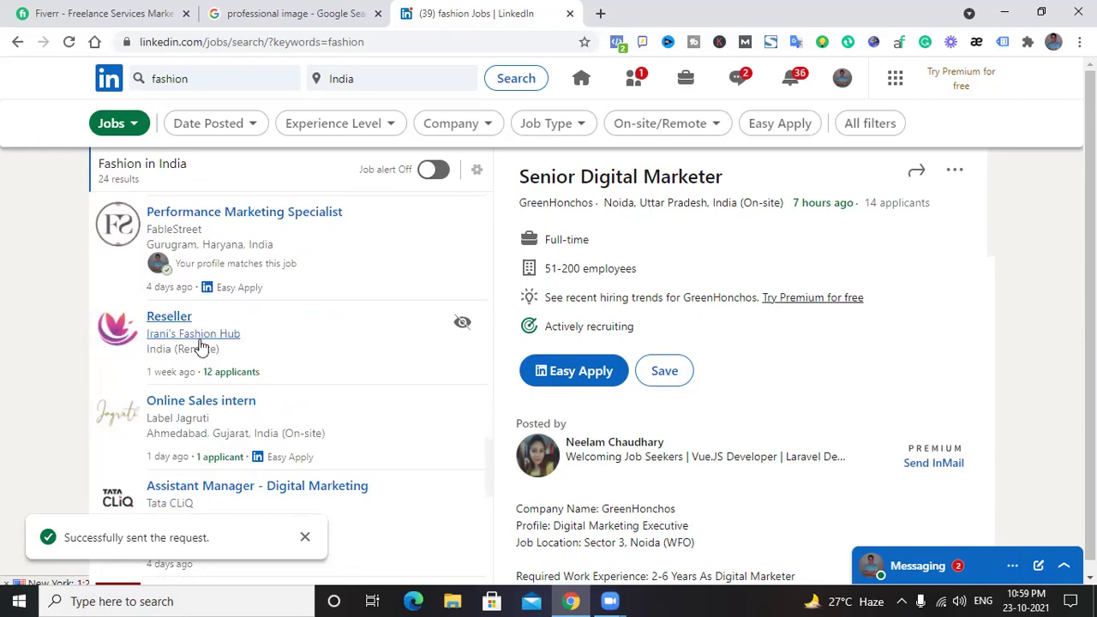
pyautogui.scroll(-1, 200, 345)
pyautogui.scroll(-2, 248, 358)
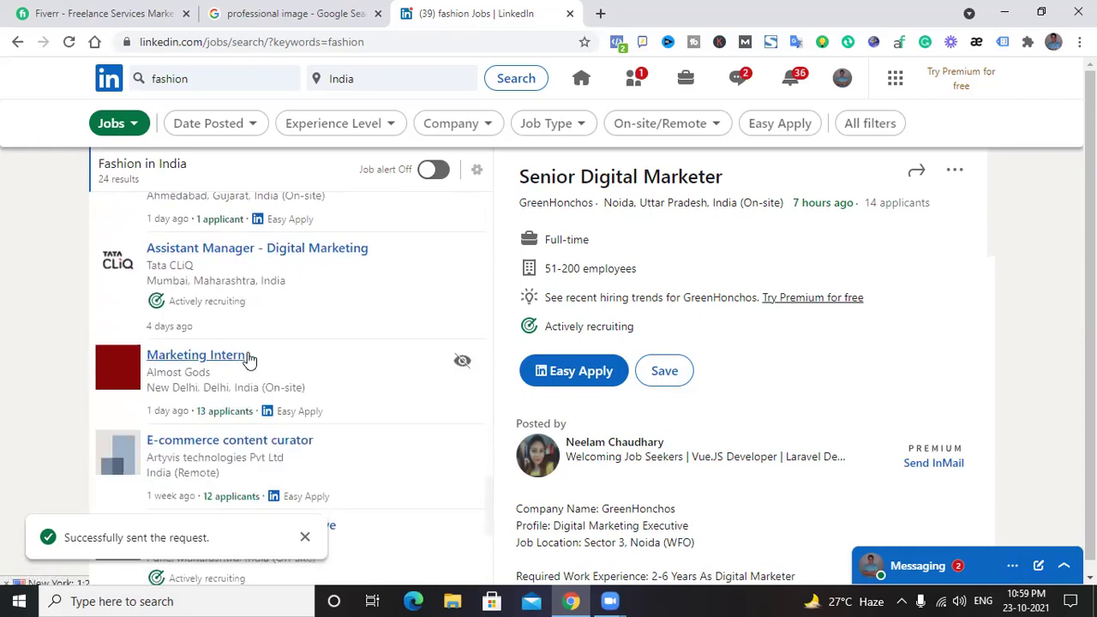
pyautogui.scroll(-2, 245, 353)
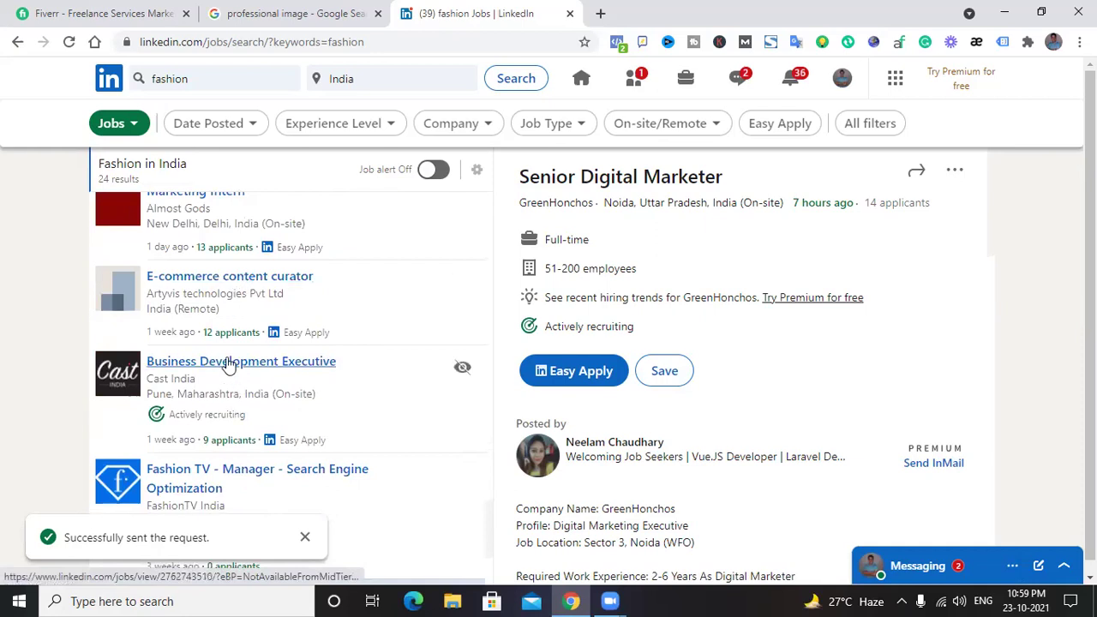
pyautogui.scroll(-2, 228, 365)
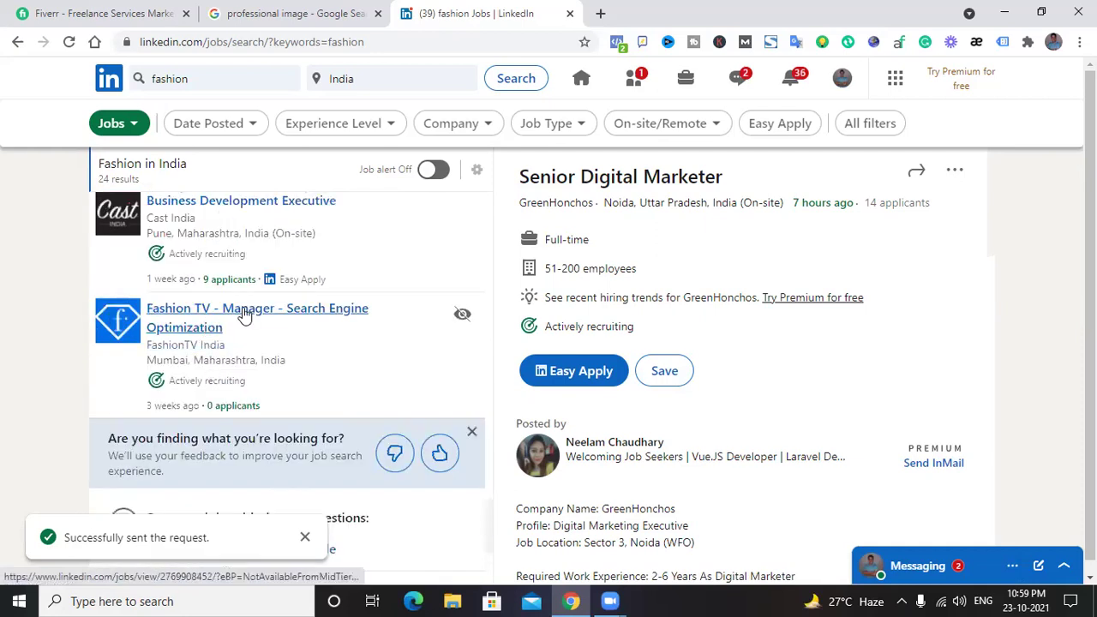
pyautogui.click(245, 315)
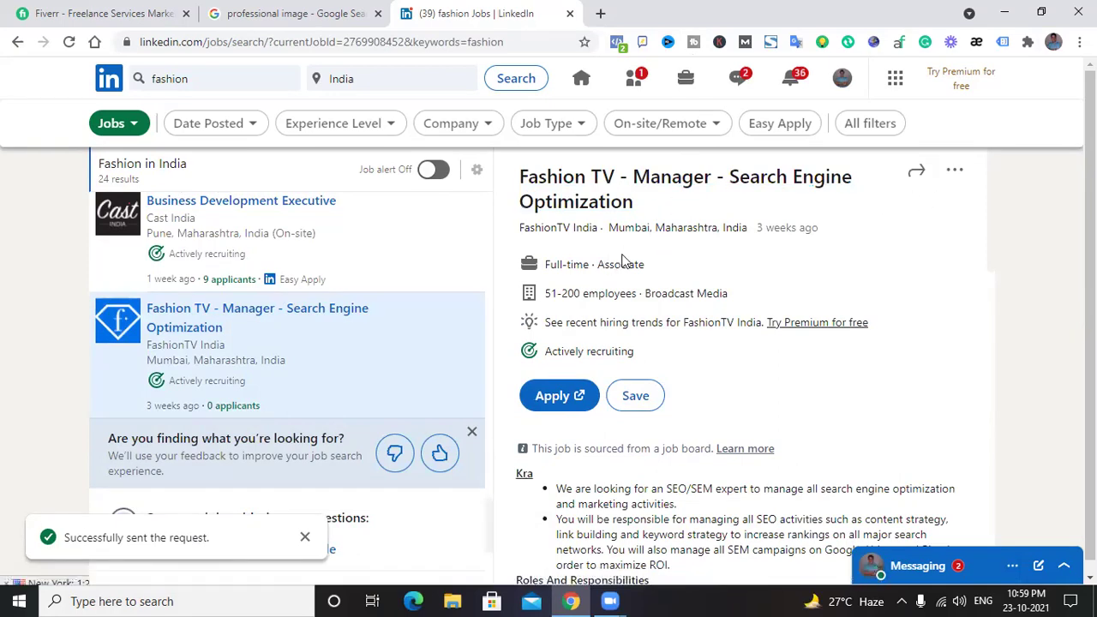
# - Read the Fashion TV SEO manager job description, covering its KRA, responsibilities and requirements
pyautogui.scroll(-1, 625, 261)
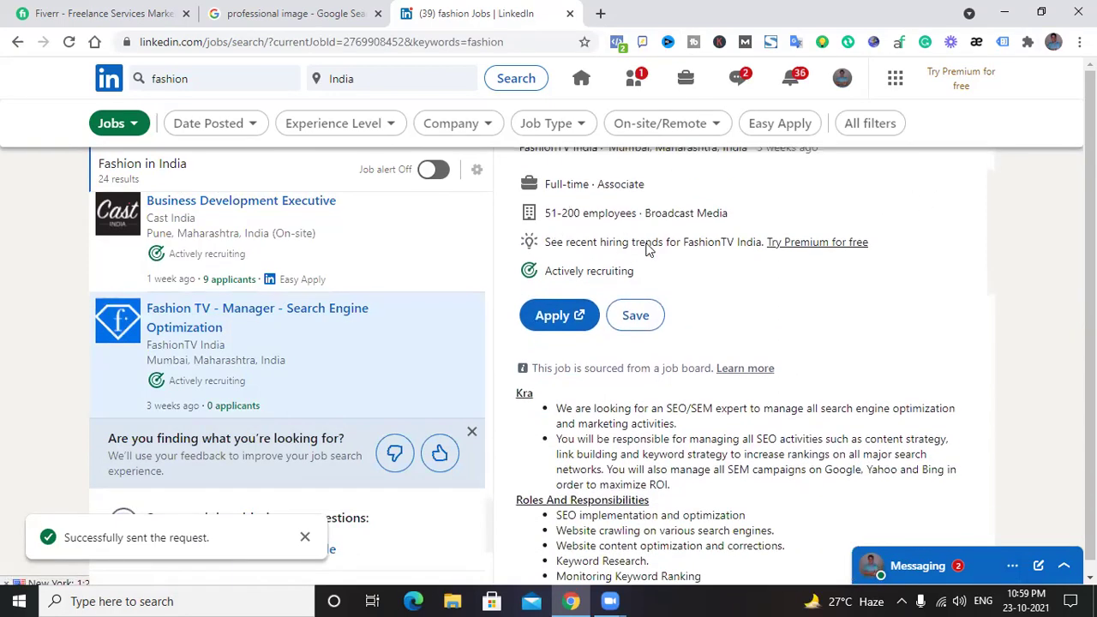
pyautogui.scroll(-3, 571, 335)
pyautogui.scroll(2, 572, 328)
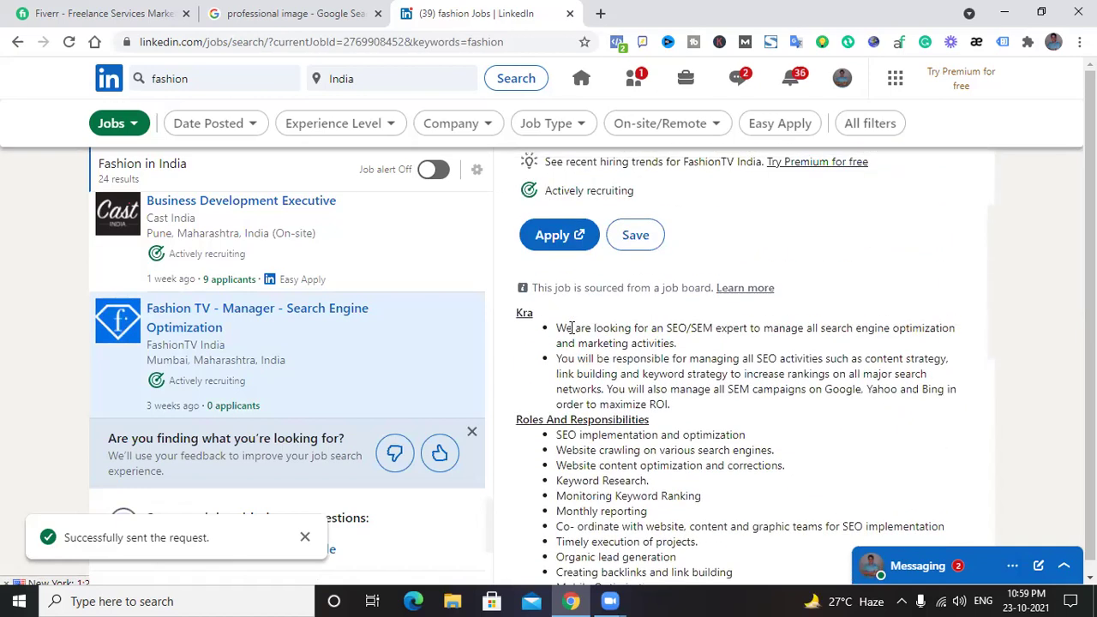
pyautogui.scroll(-1, 564, 334)
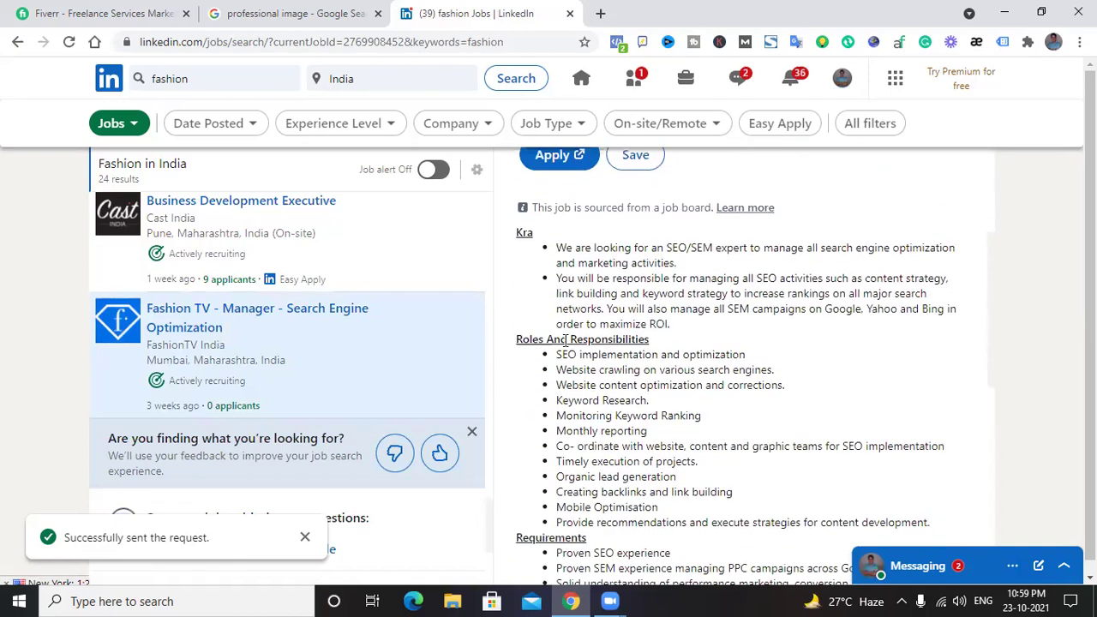
pyautogui.scroll(-1, 565, 363)
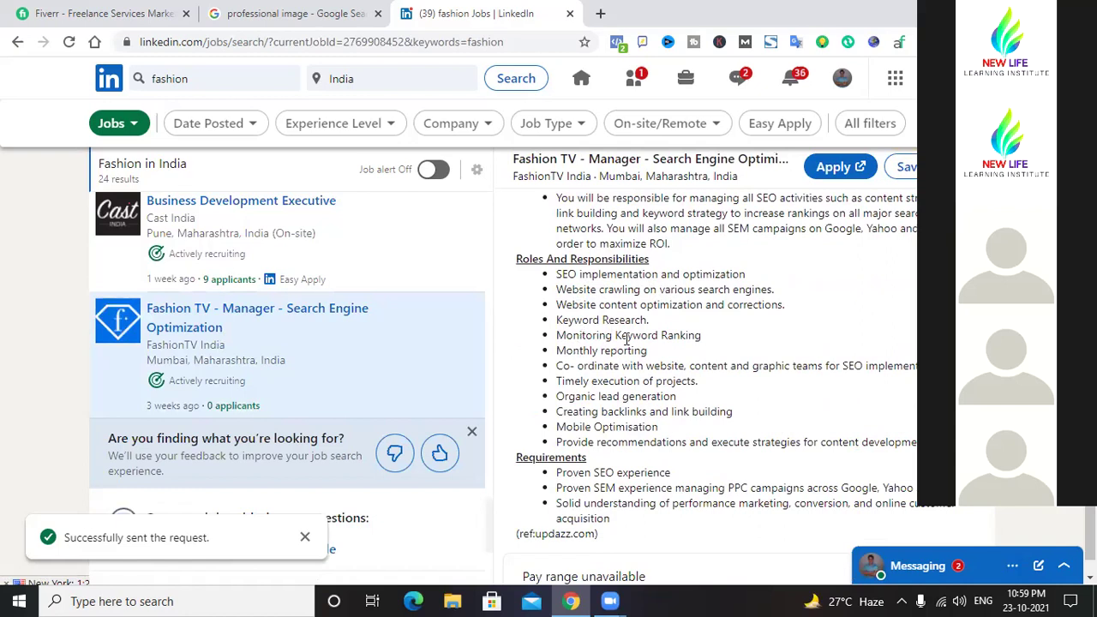
pyautogui.scroll(-2, 626, 339)
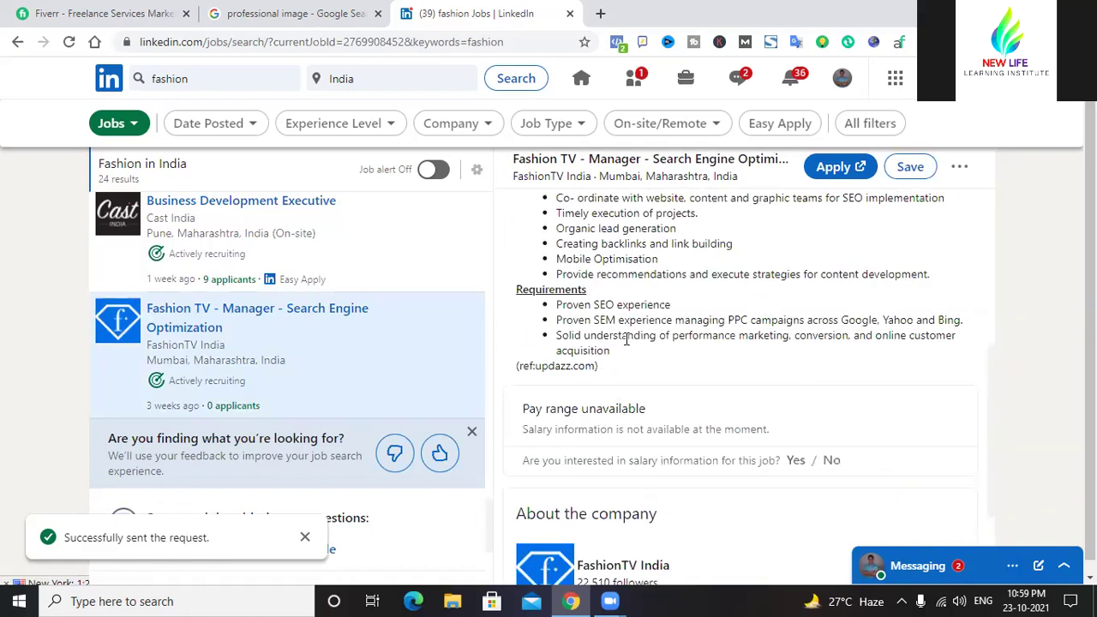
pyautogui.scroll(4, 626, 339)
pyautogui.scroll(-1, 566, 339)
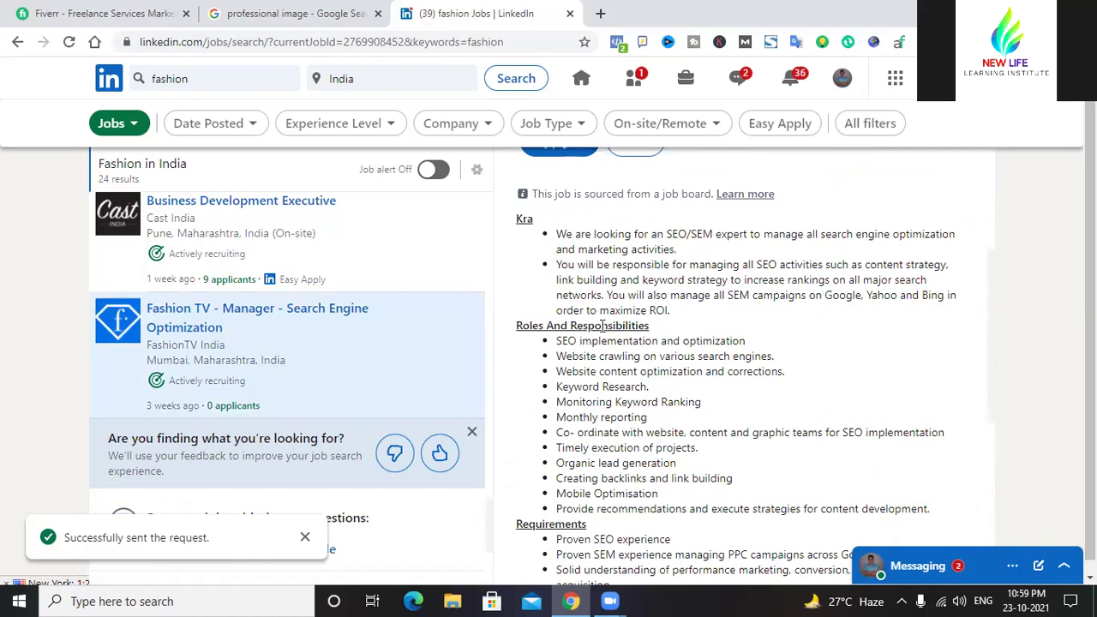
# - Highlight most of the Roles And Responsibilities list and the start of the Requirements section for reading
pyautogui.moveTo(518, 328); pyautogui.dragTo(655, 478)
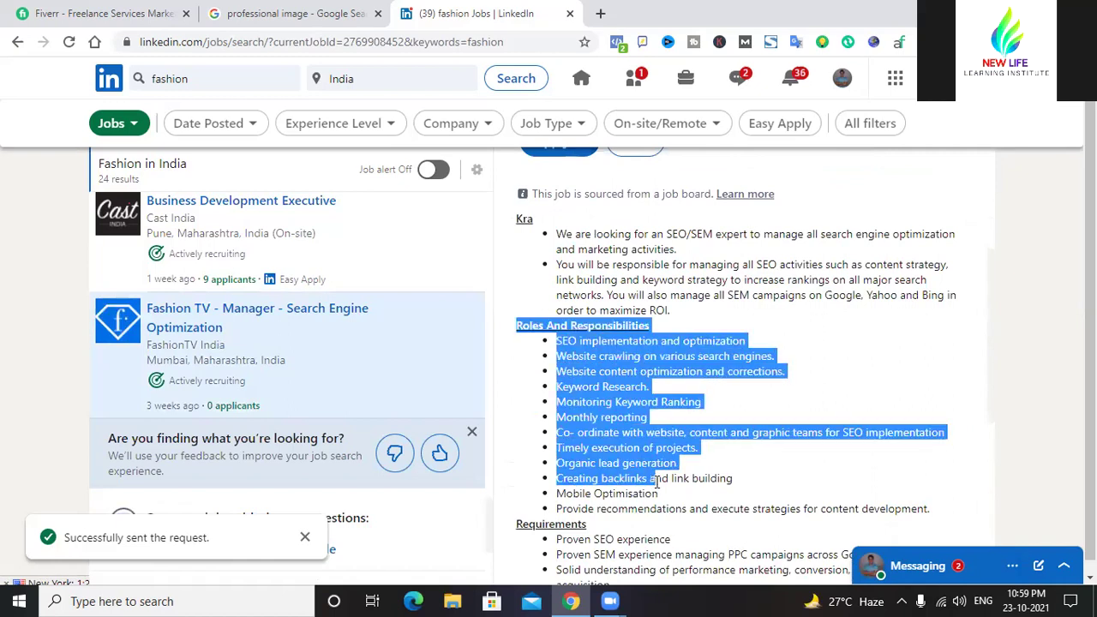
pyautogui.scroll(-3, 678, 388)
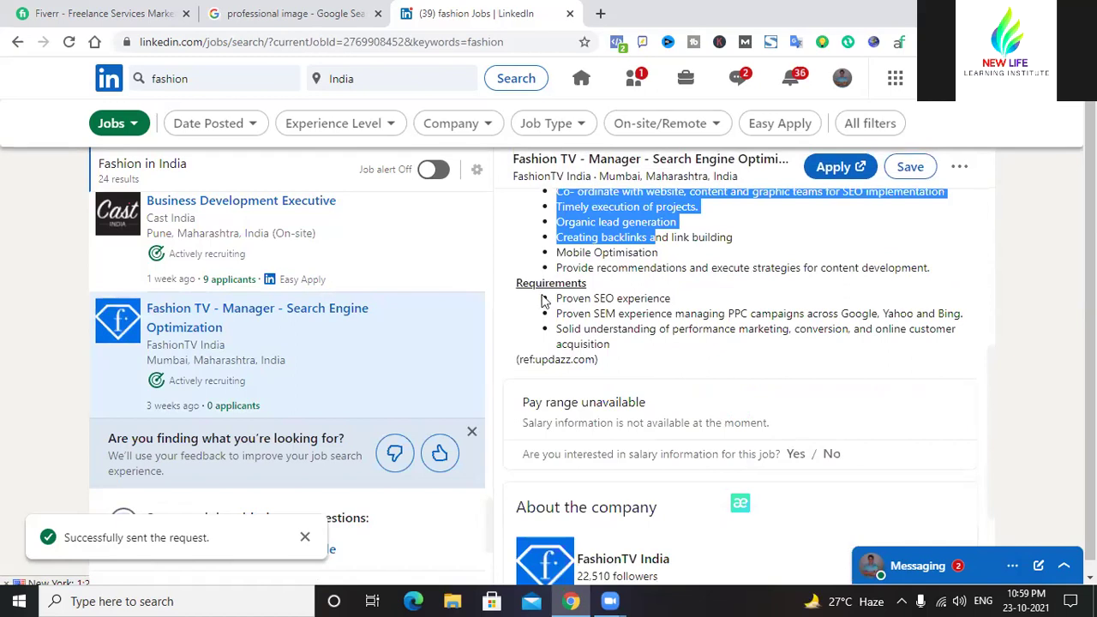
pyautogui.moveTo(523, 284); pyautogui.dragTo(559, 313)
# - Open the Fashion TV job's external application page on updazz.com and review the posting down to its similar jobs
pyautogui.scroll(5, 566, 215)
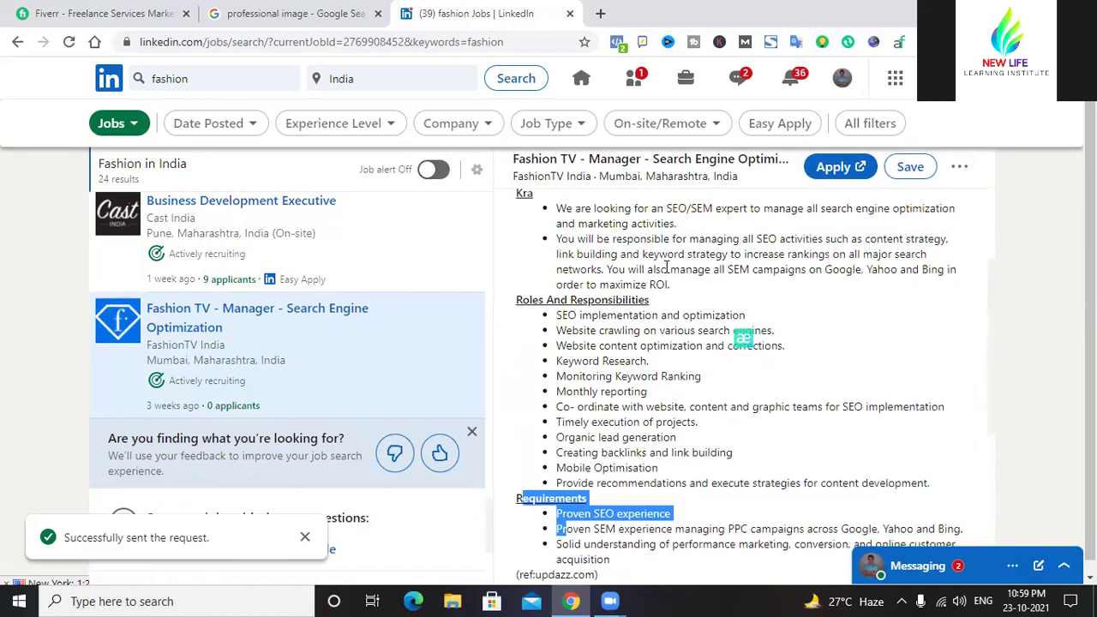
pyautogui.click(550, 310)
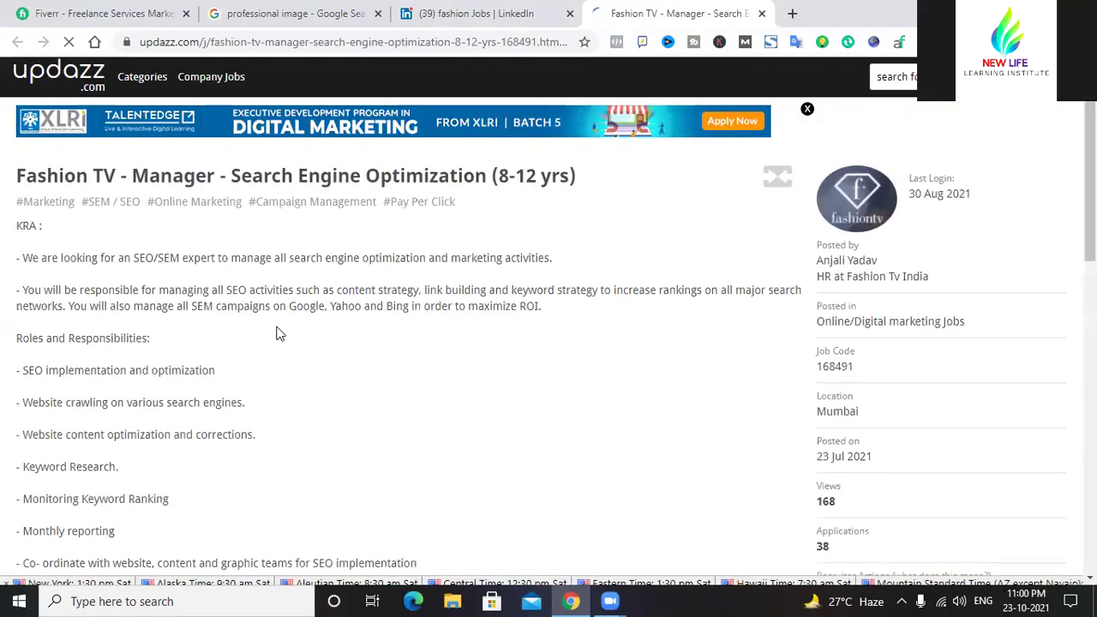
pyautogui.scroll(-5, 277, 333)
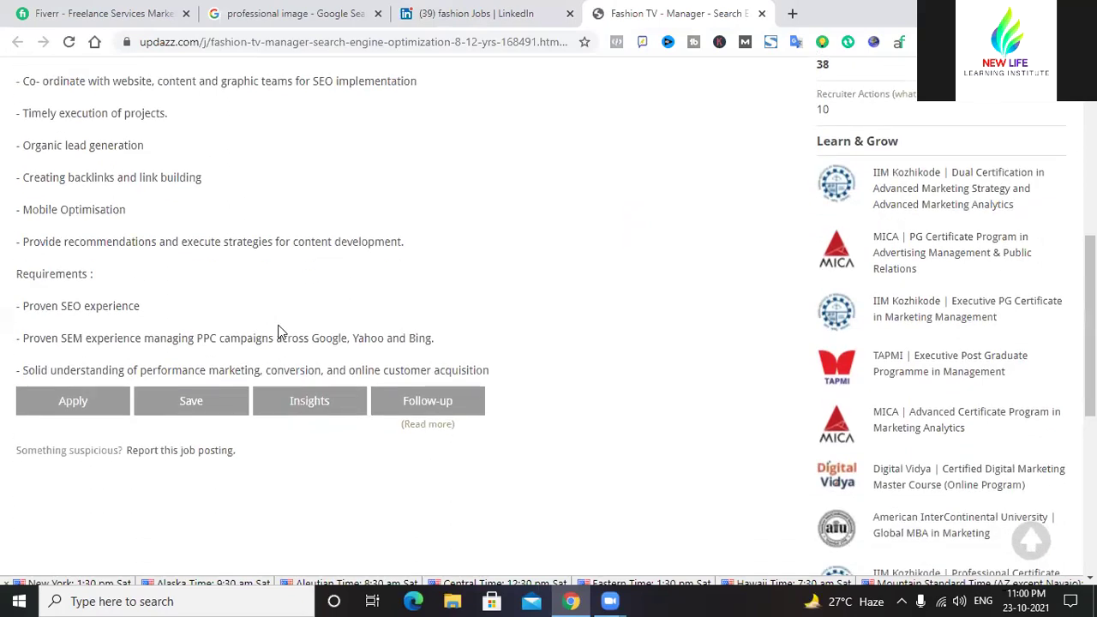
pyautogui.scroll(5, 278, 332)
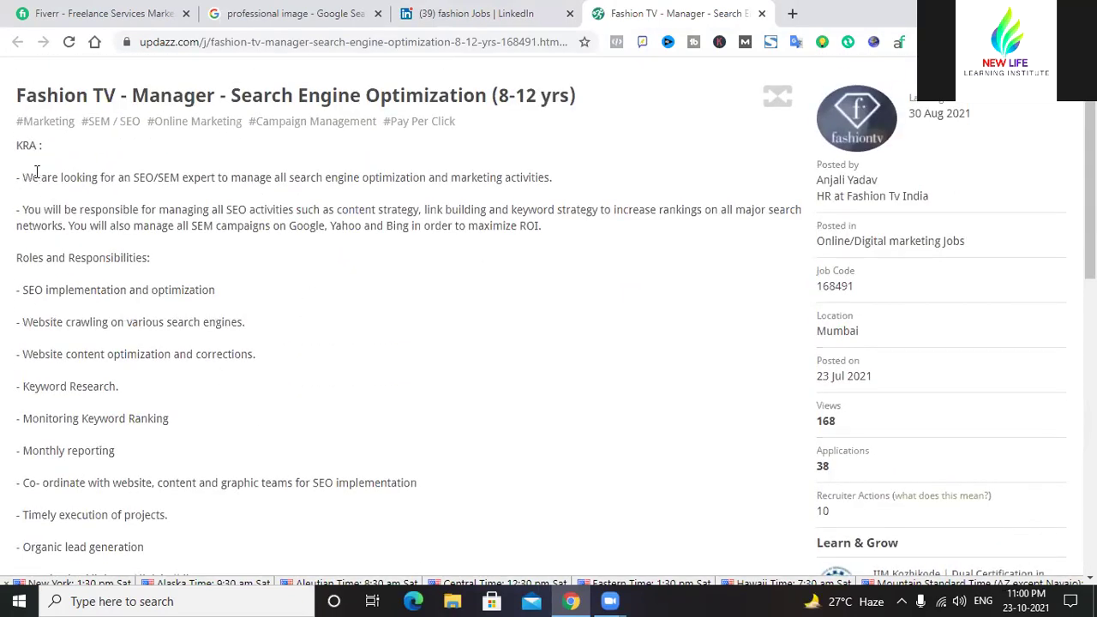
pyautogui.scroll(-8, 54, 254)
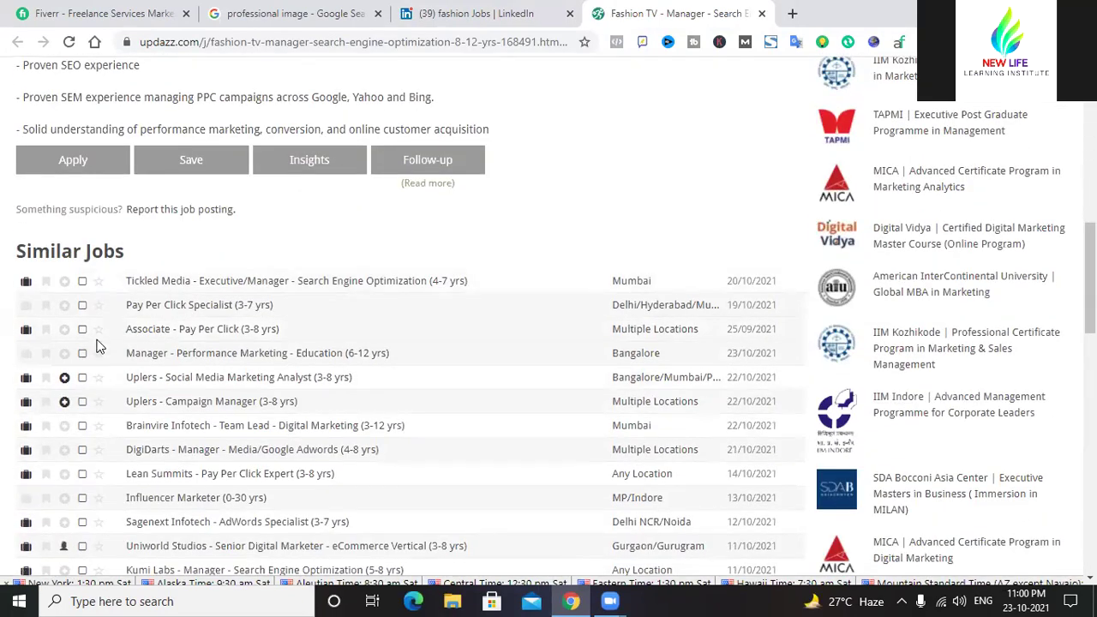
pyautogui.scroll(2, 235, 289)
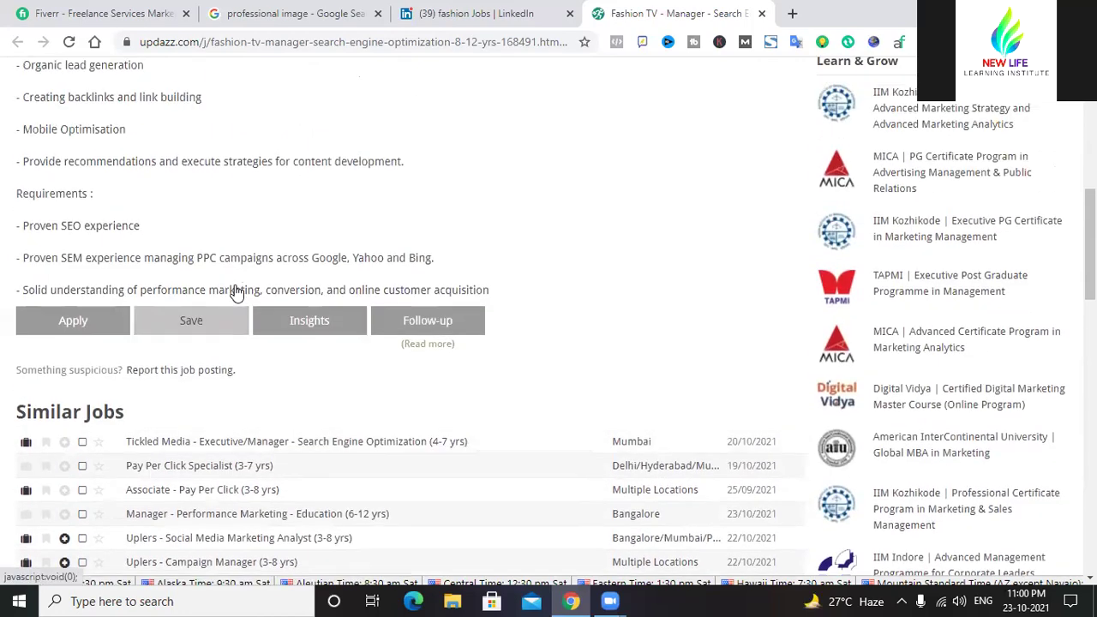
pyautogui.scroll(-3, 234, 291)
pyautogui.scroll(3, 235, 291)
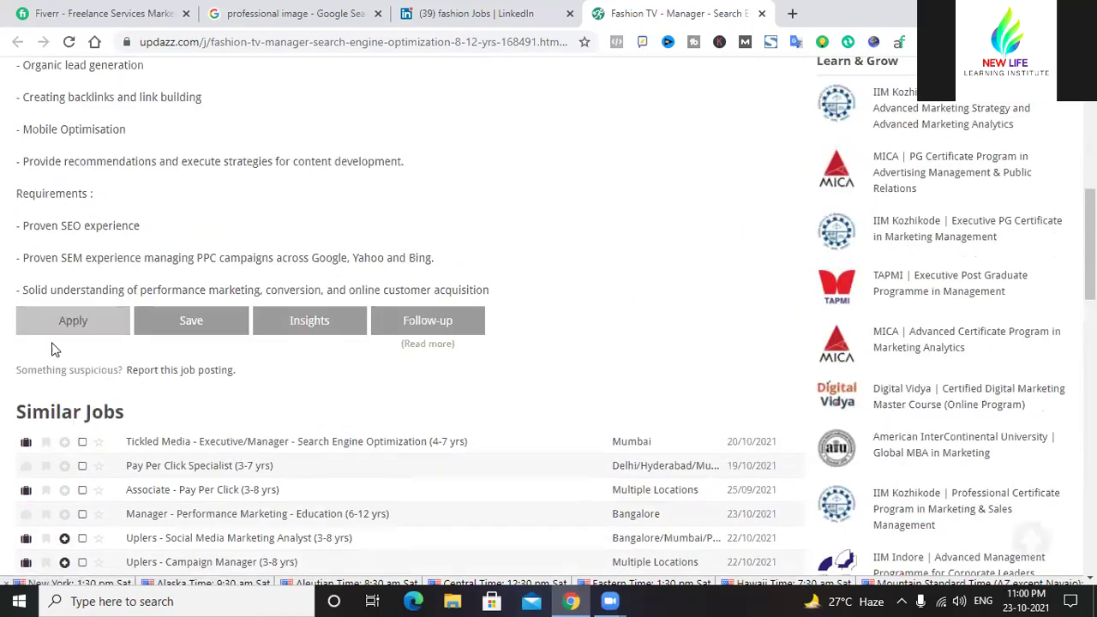
# - Open the application prompt of the updazz.com posting, dismiss its jobseeker login form and return to the job title
pyautogui.click(66, 321)
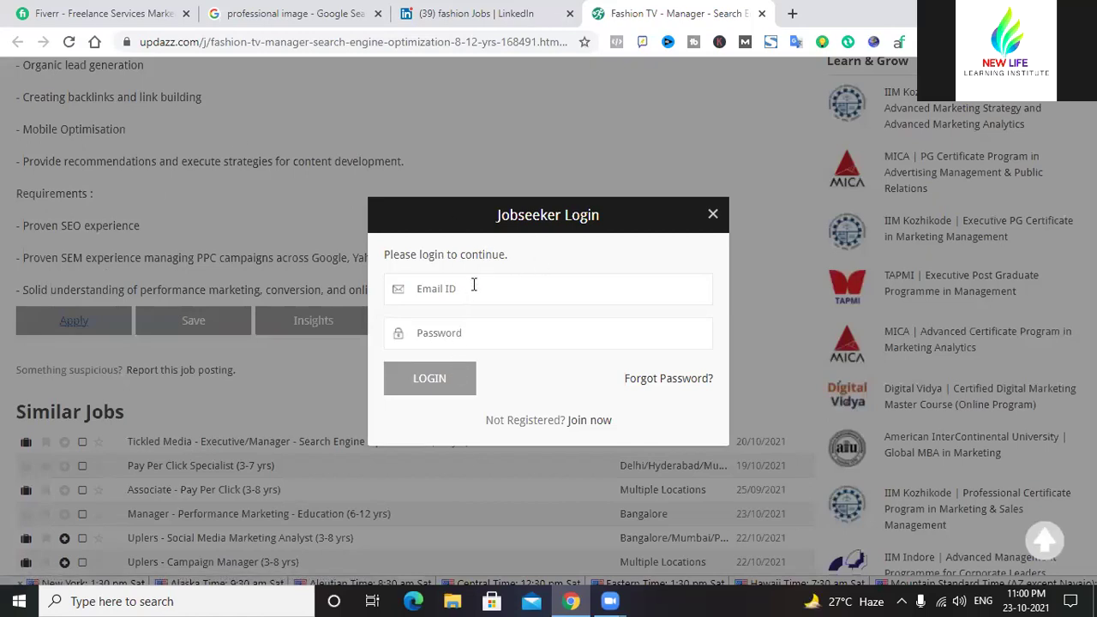
pyautogui.click(712, 214)
pyautogui.scroll(3, 183, 269)
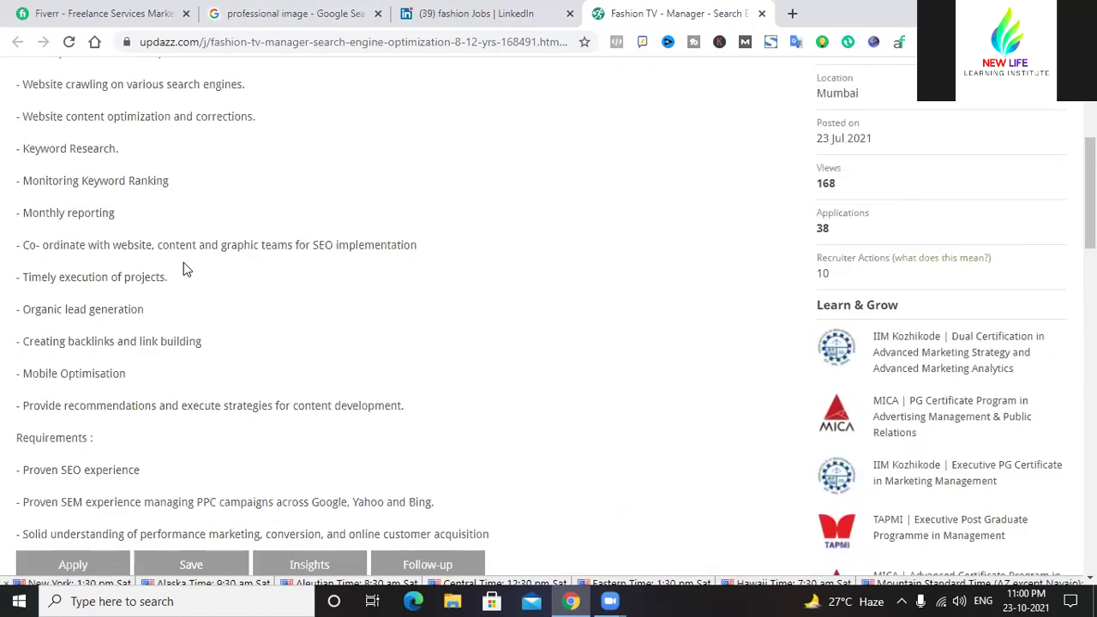
pyautogui.scroll(4, 183, 262)
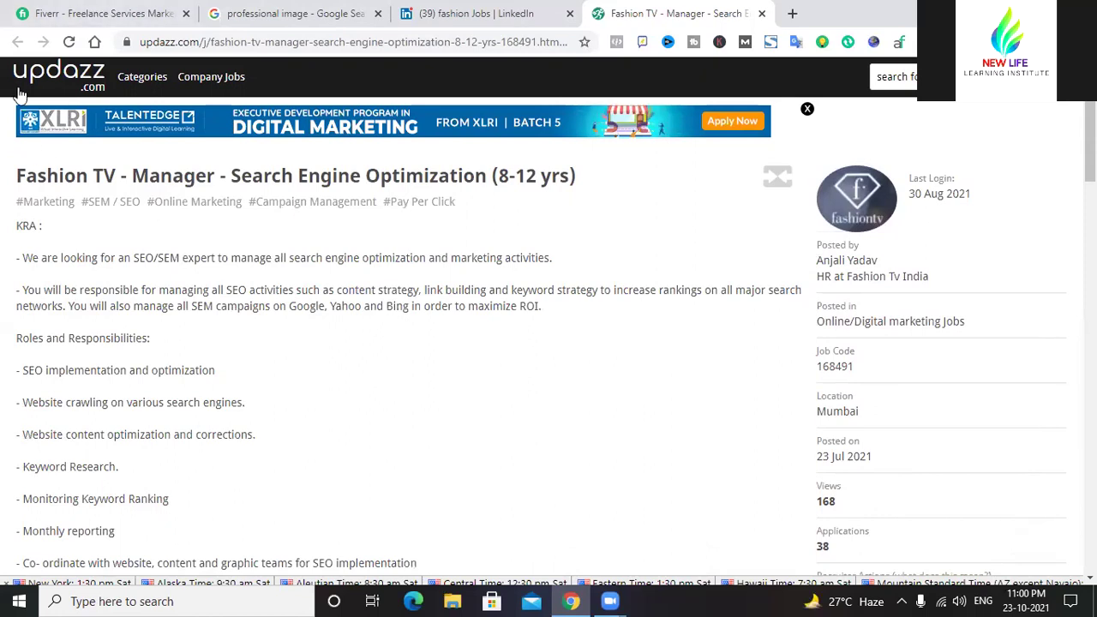
# - Glance at the LinkedIn listing, reopen the updazz.com application login, check its email field and dismiss the form
pyautogui.click(580, 11)
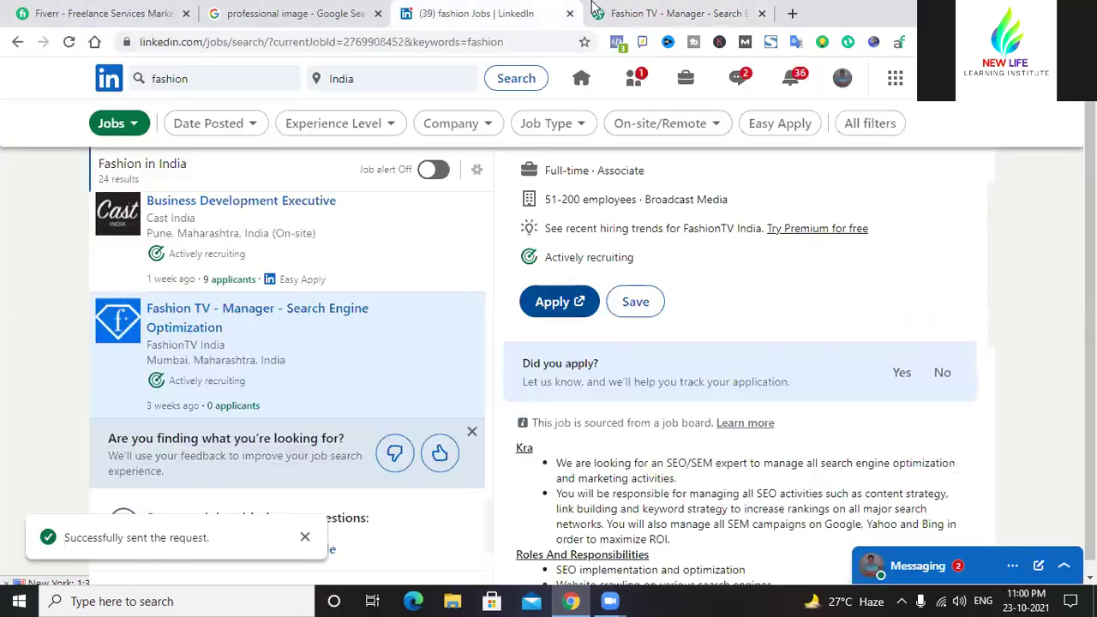
pyautogui.click(634, 14)
pyautogui.scroll(-7, 341, 285)
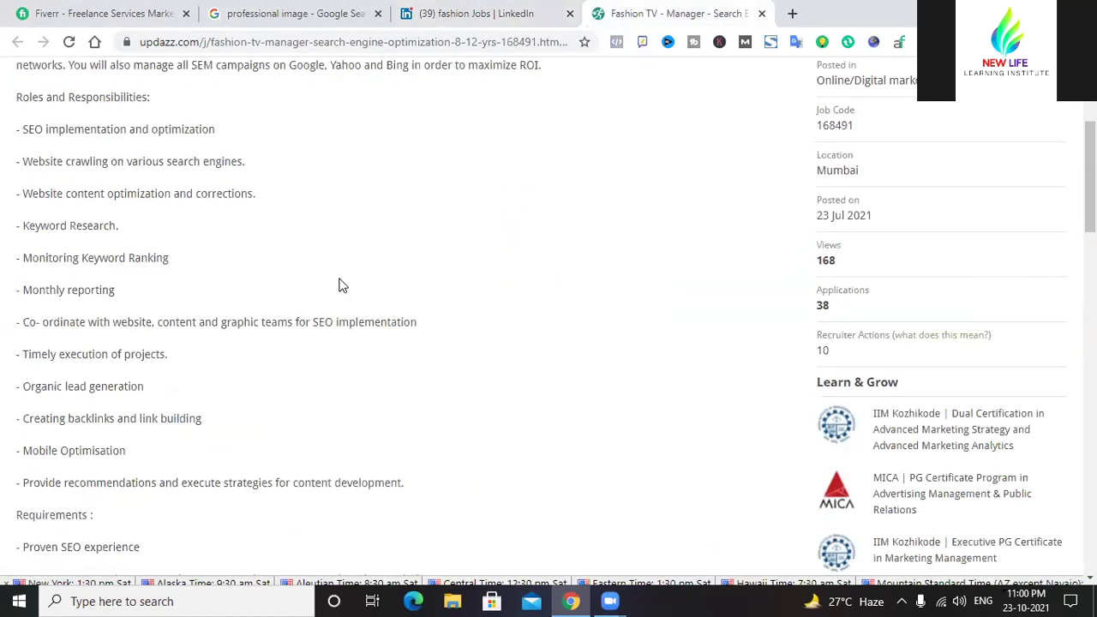
pyautogui.click(103, 322)
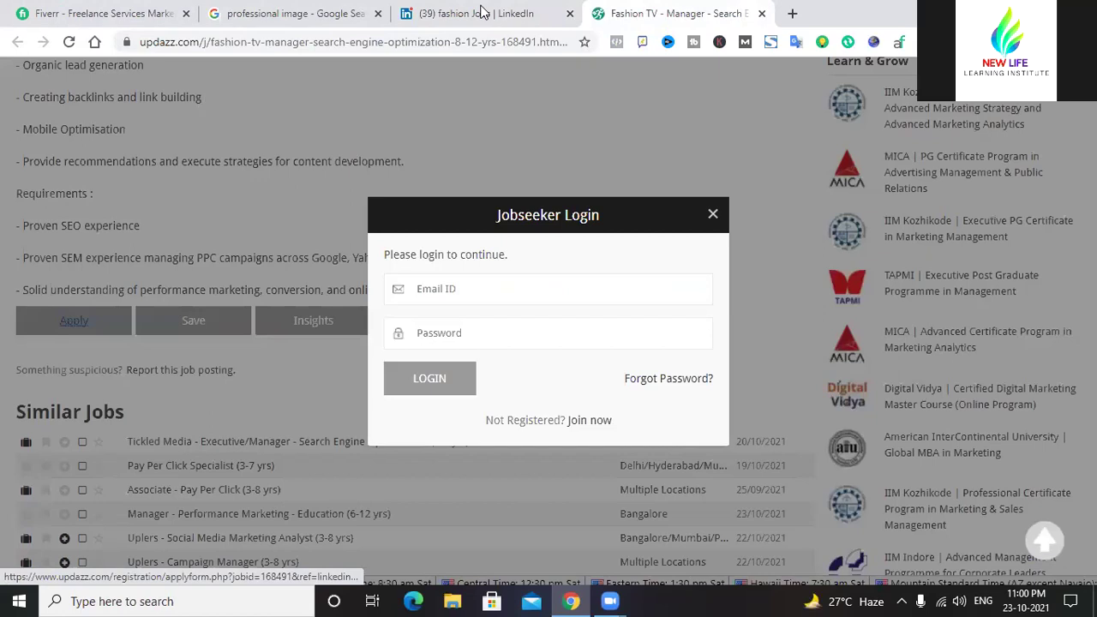
pyautogui.click(522, 291)
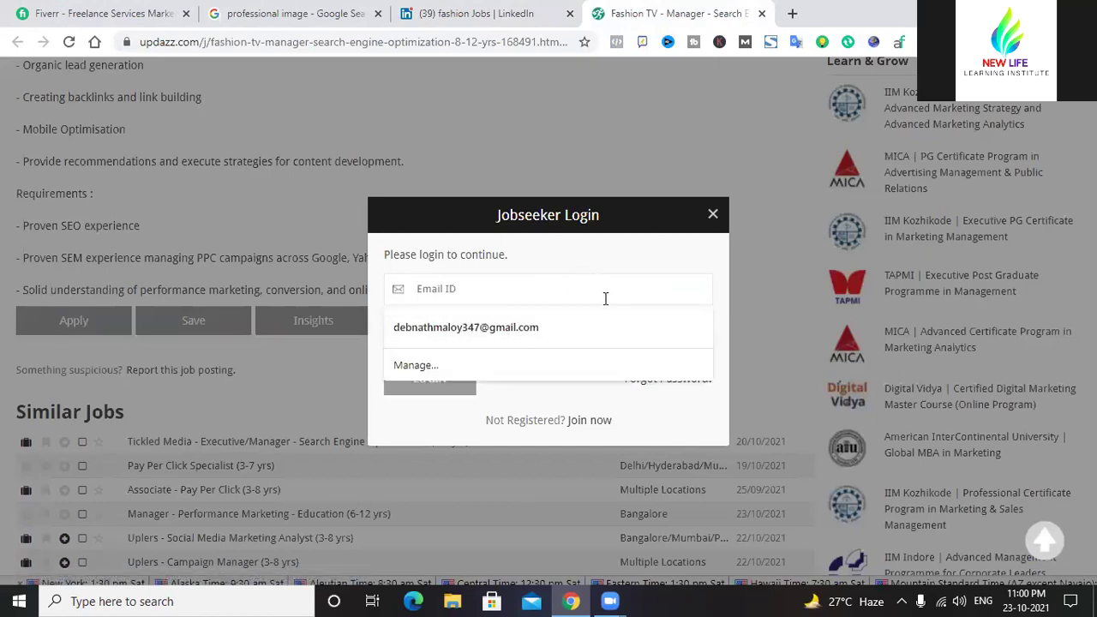
pyautogui.click(714, 216)
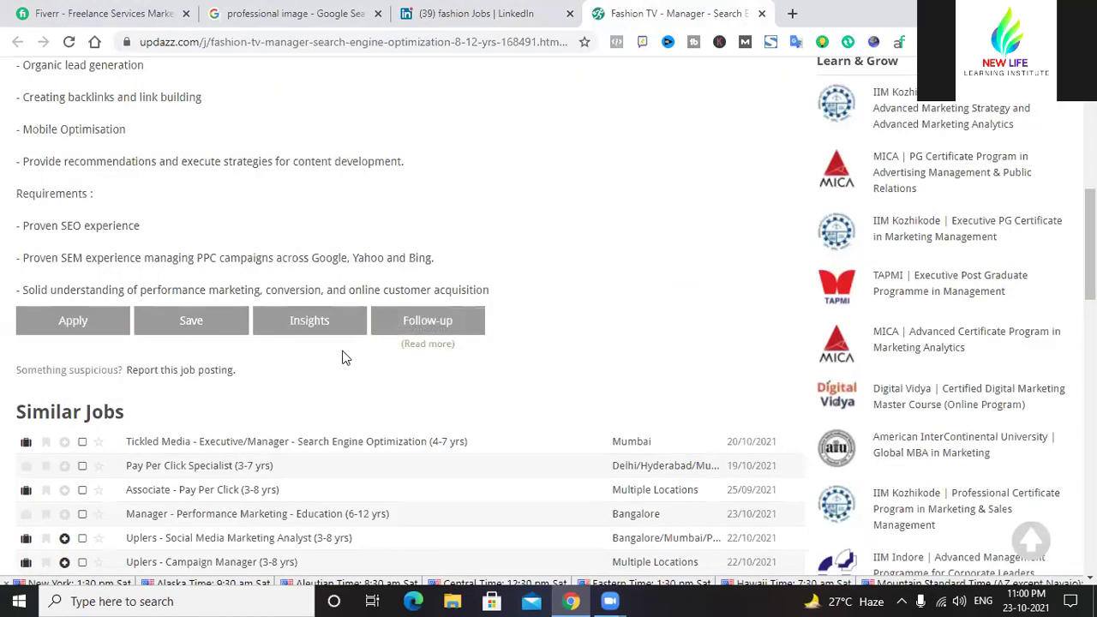
# - Examine the Similar Jobs list on updazz.com for pay-per-click, social media and digital marketing roles
pyautogui.scroll(-4, 341, 357)
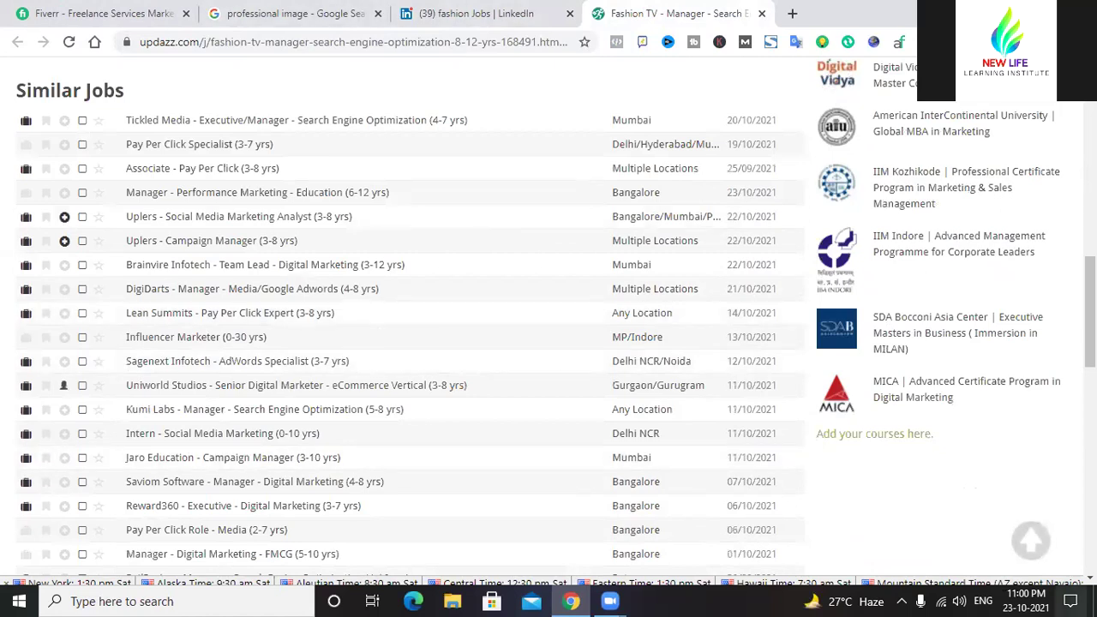
pyautogui.scroll(3, 302, 315)
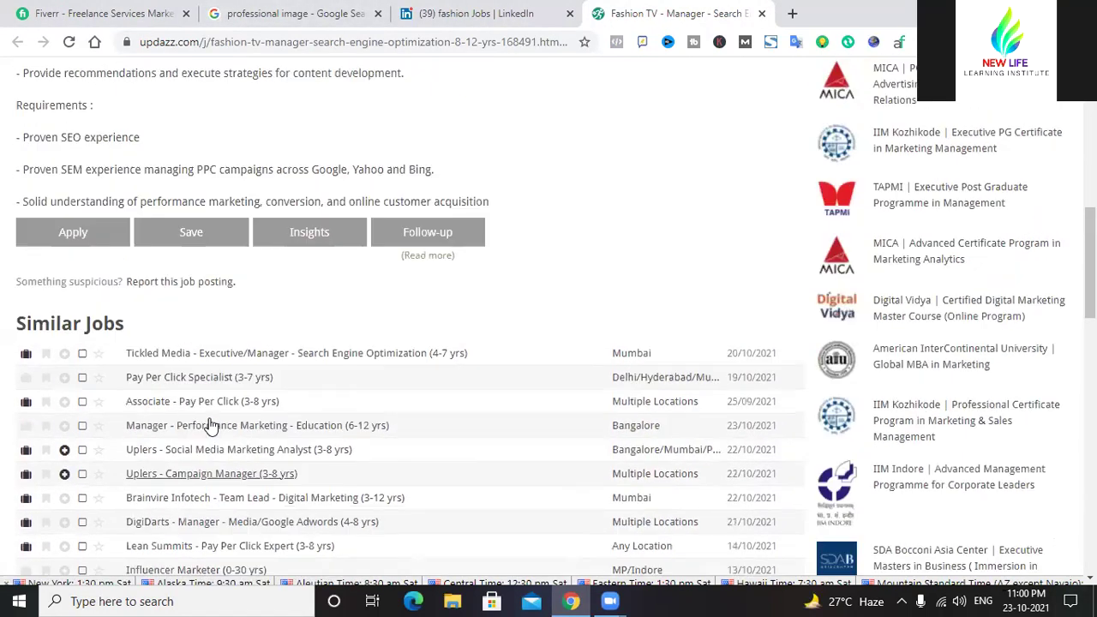
pyautogui.scroll(10, 210, 426)
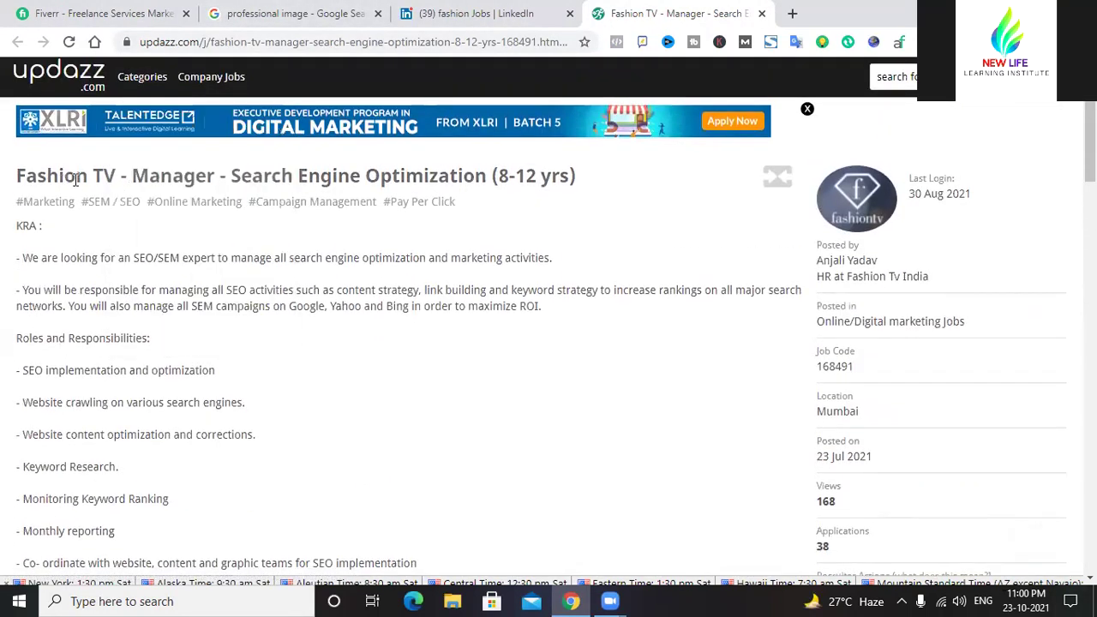
pyautogui.scroll(-8, 253, 258)
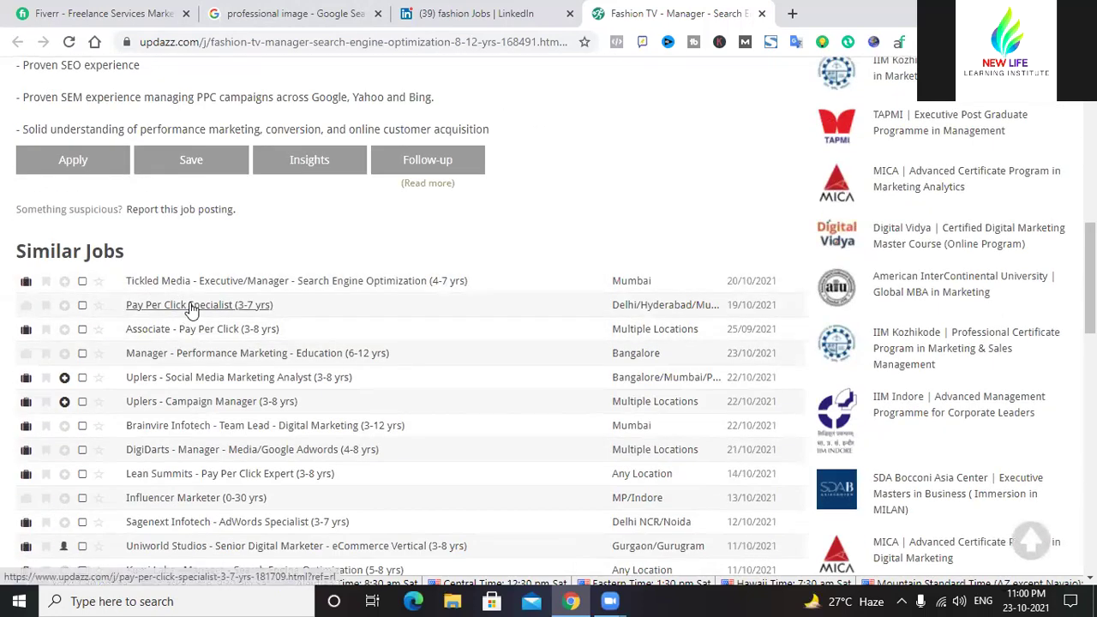
pyautogui.scroll(-2, 263, 362)
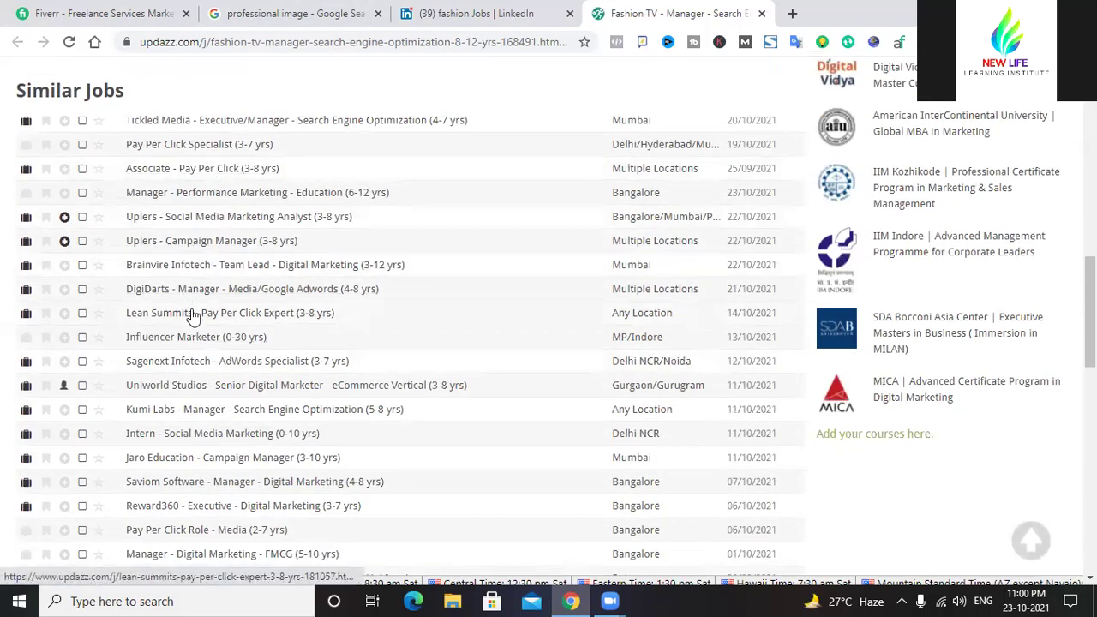
pyautogui.scroll(3, 187, 313)
pyautogui.scroll(-2, 190, 316)
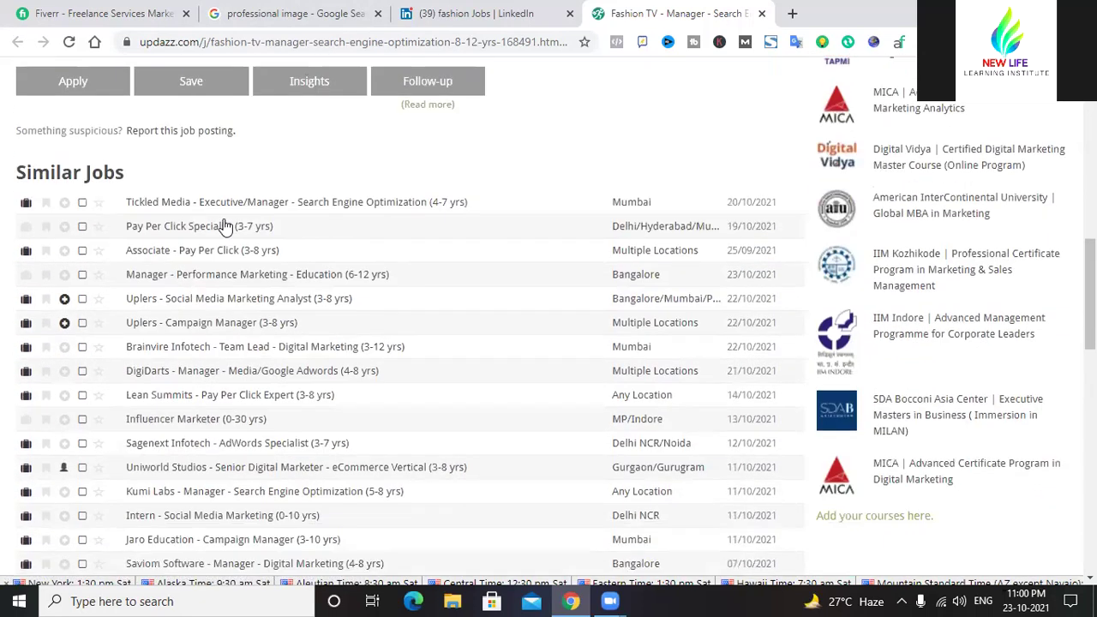
pyautogui.scroll(-1, 263, 315)
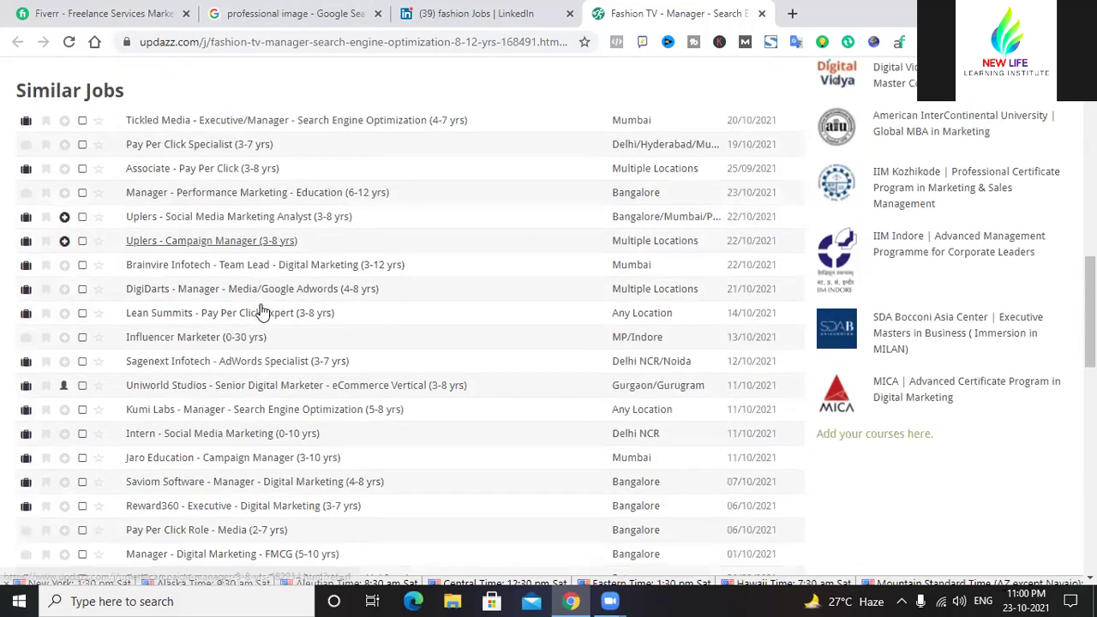
pyautogui.scroll(2, 263, 312)
pyautogui.scroll(8, 264, 310)
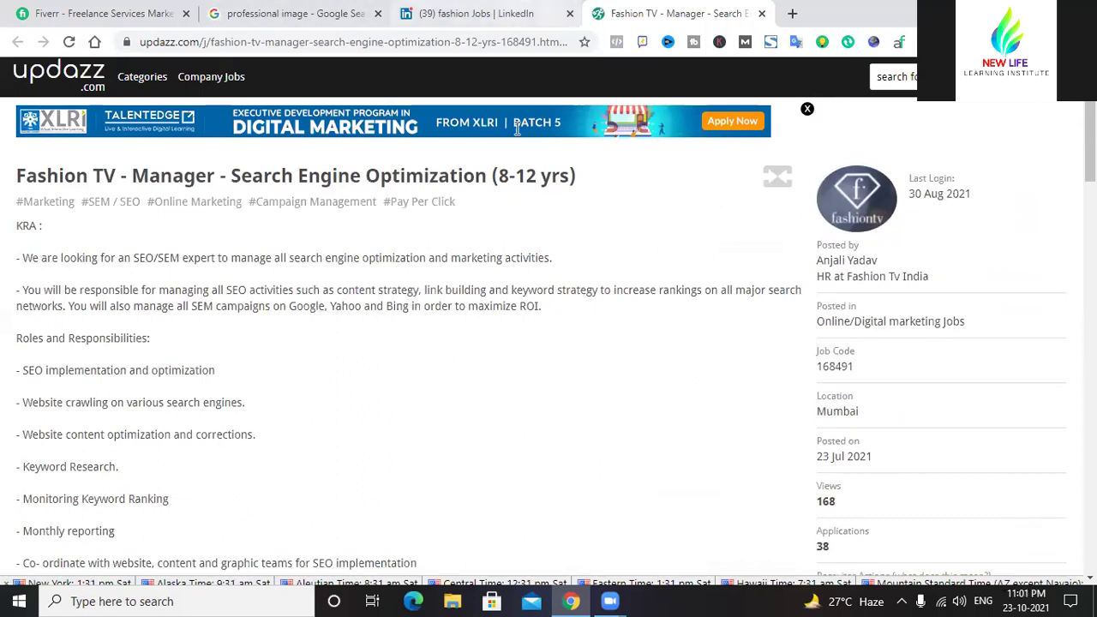
# - Close the updazz.com posting and browse the LinkedIn fashion results back to the first digital marketing listings
pyautogui.click(762, 14)
pyautogui.scroll(-7, 707, 298)
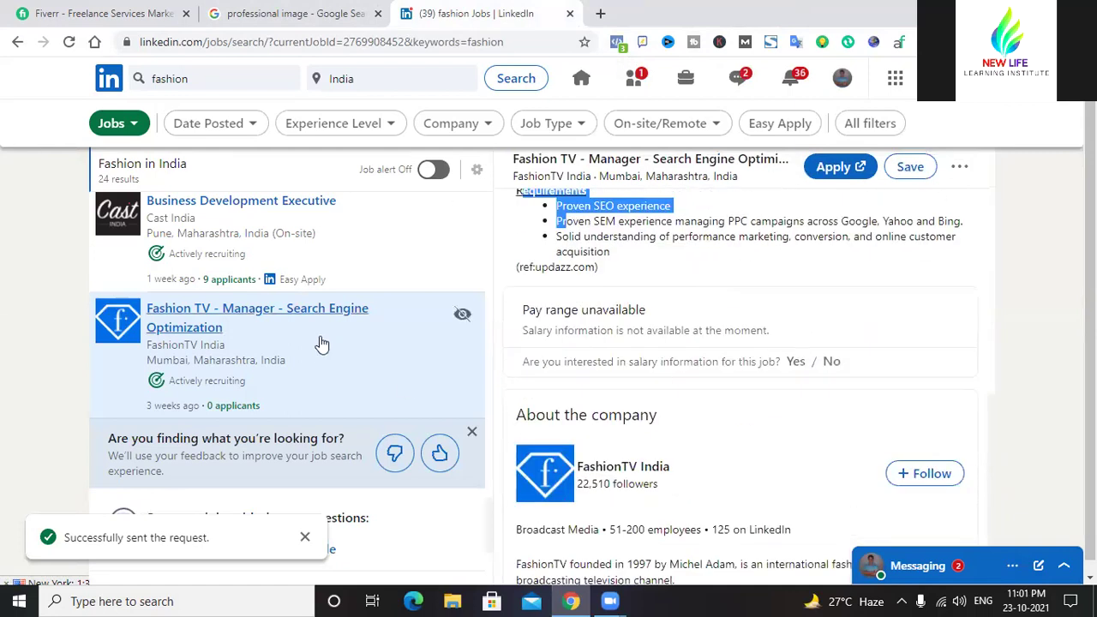
pyautogui.scroll(-3, 322, 341)
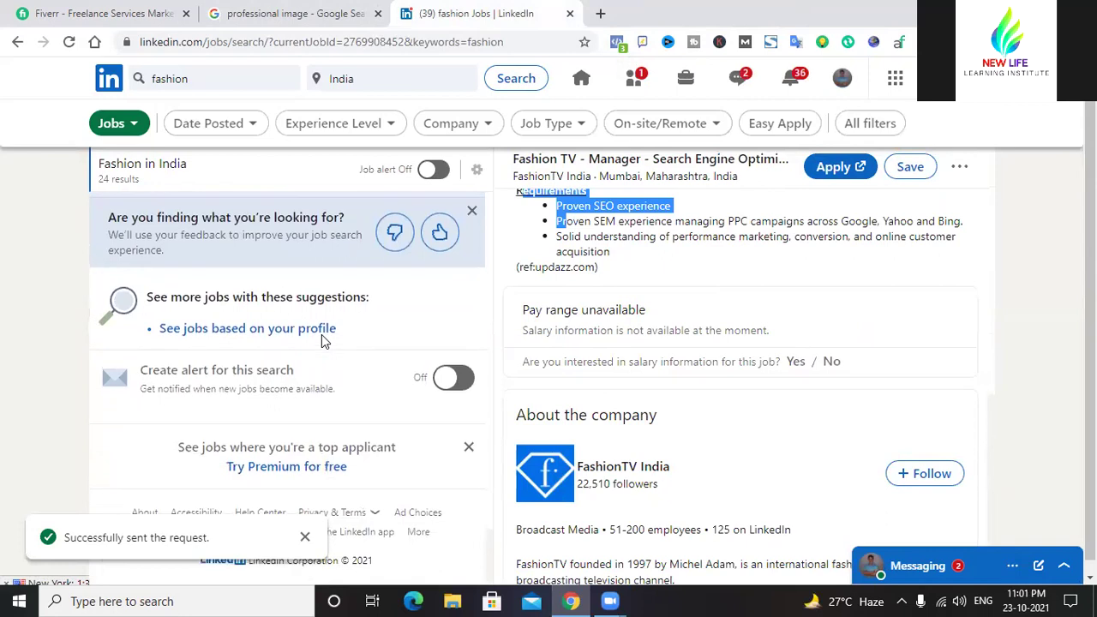
pyautogui.scroll(10, 322, 341)
pyautogui.scroll(8, 321, 341)
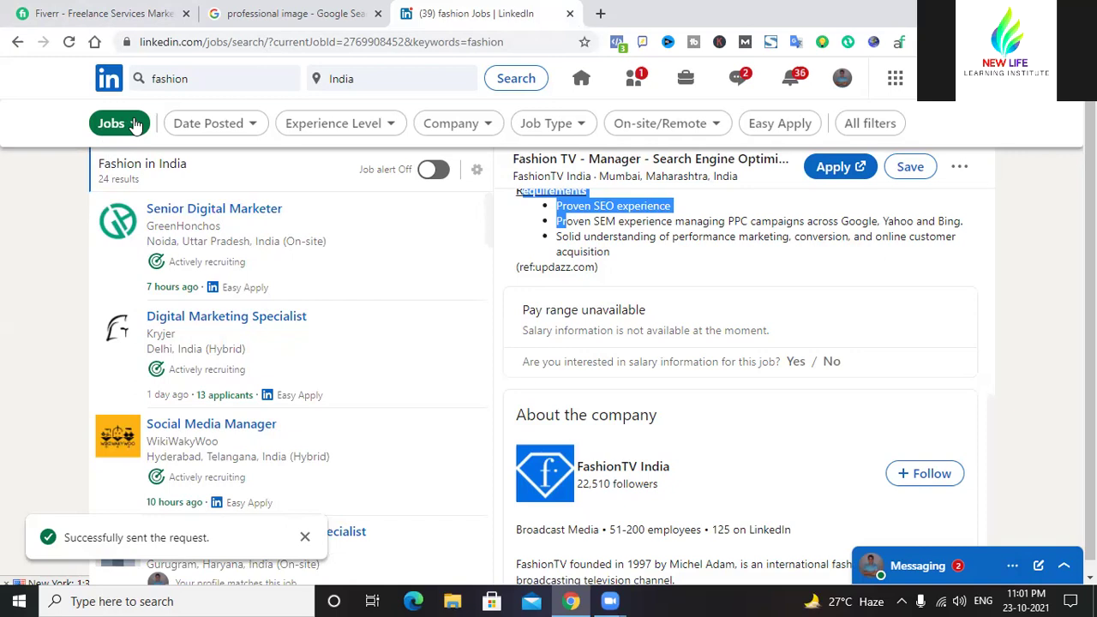
pyautogui.scroll(-3, 245, 246)
pyautogui.scroll(3, 245, 245)
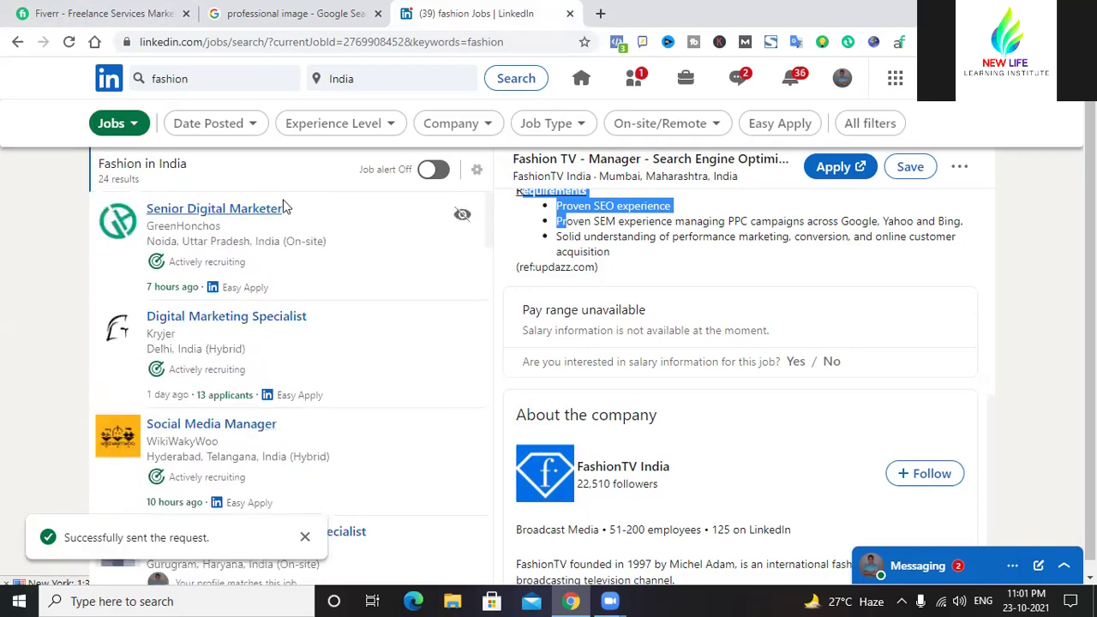
# - View the date-posted options and filter the fashion jobs in India to the Internship experience level
pyautogui.click(1001, 237)
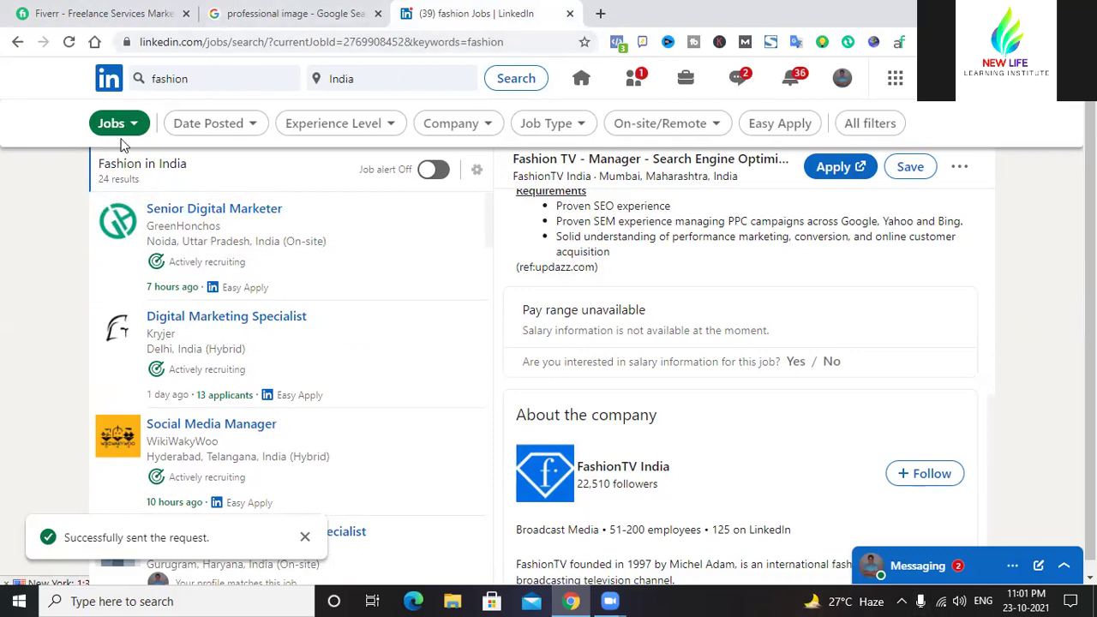
pyautogui.click(249, 127)
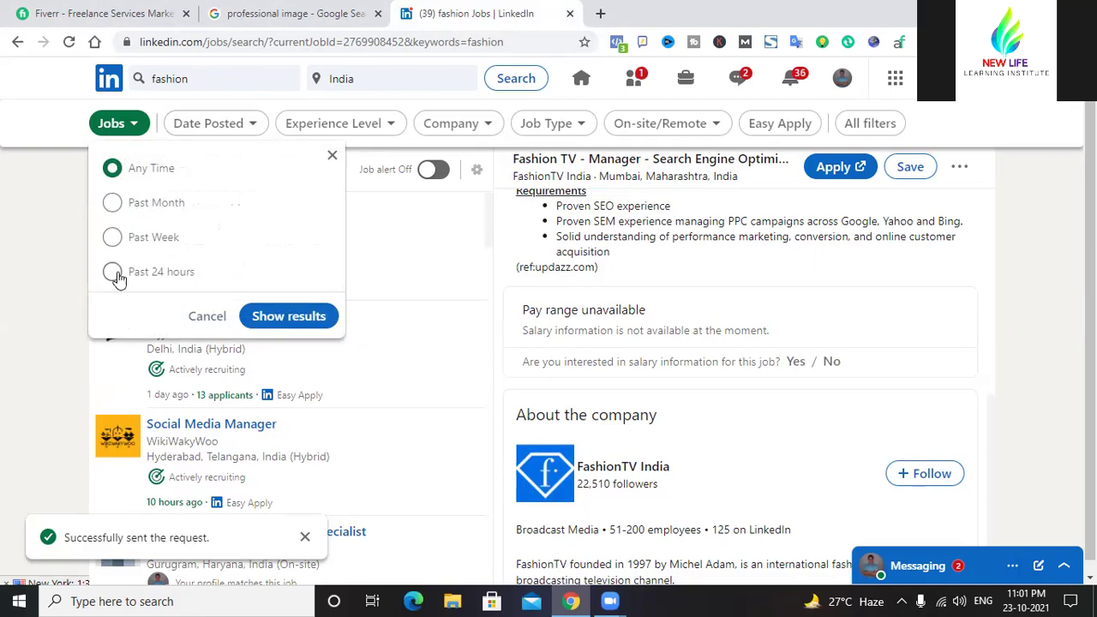
pyautogui.click(390, 126)
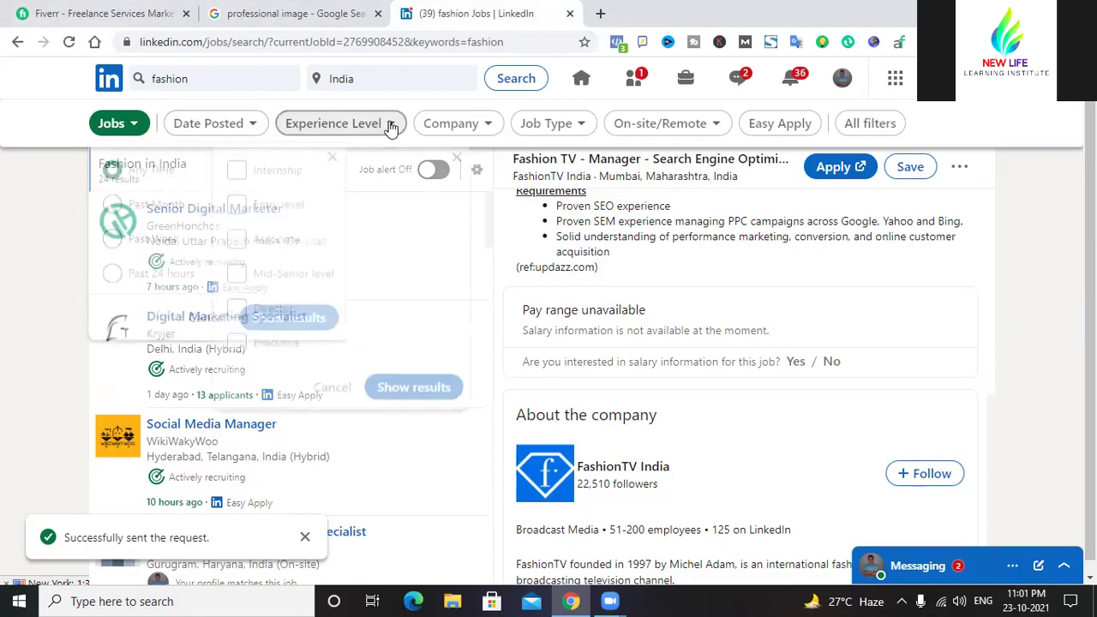
pyautogui.click(238, 169)
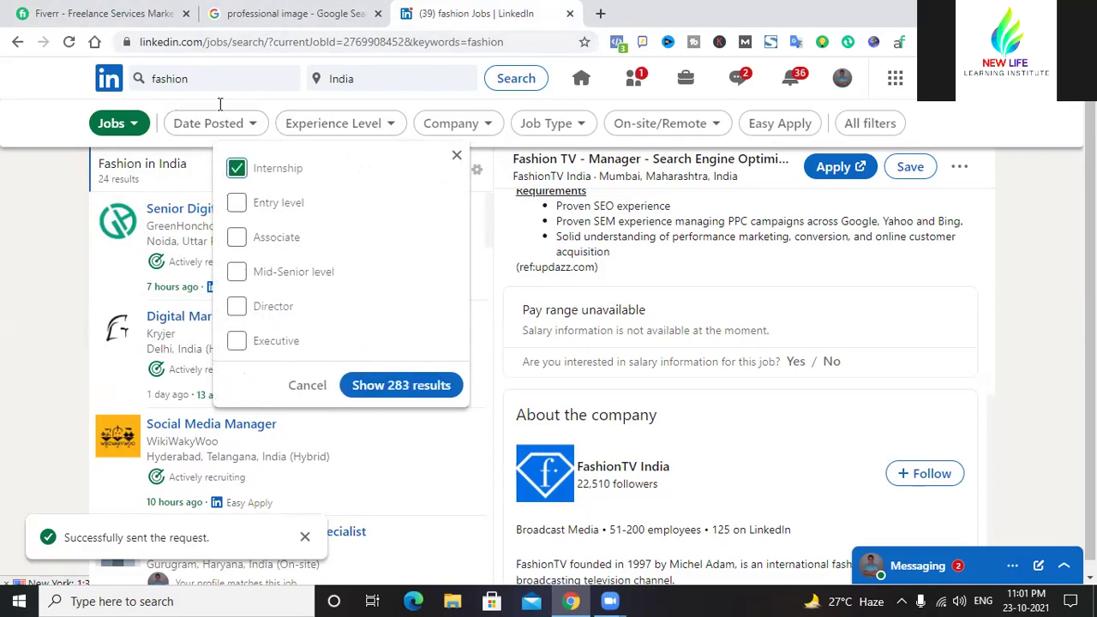
pyautogui.click(400, 386)
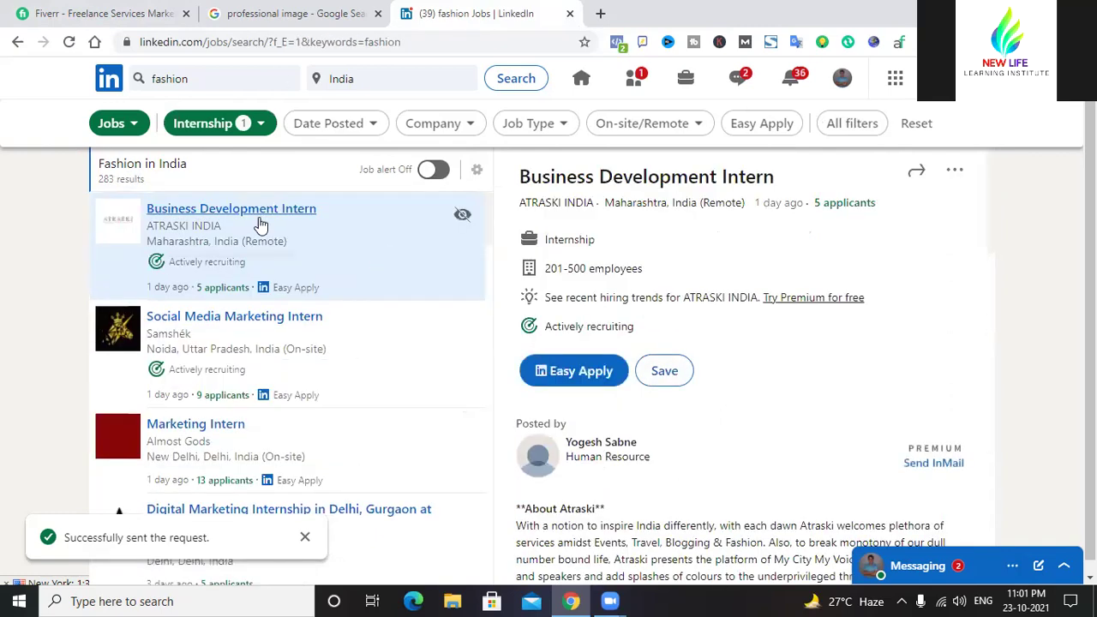
# - Open the Business Development Intern listing from ATRASKI INDIA and read its responsibilities and job description
pyautogui.scroll(-4, 252, 314)
pyautogui.scroll(4, 254, 314)
pyautogui.click(254, 217)
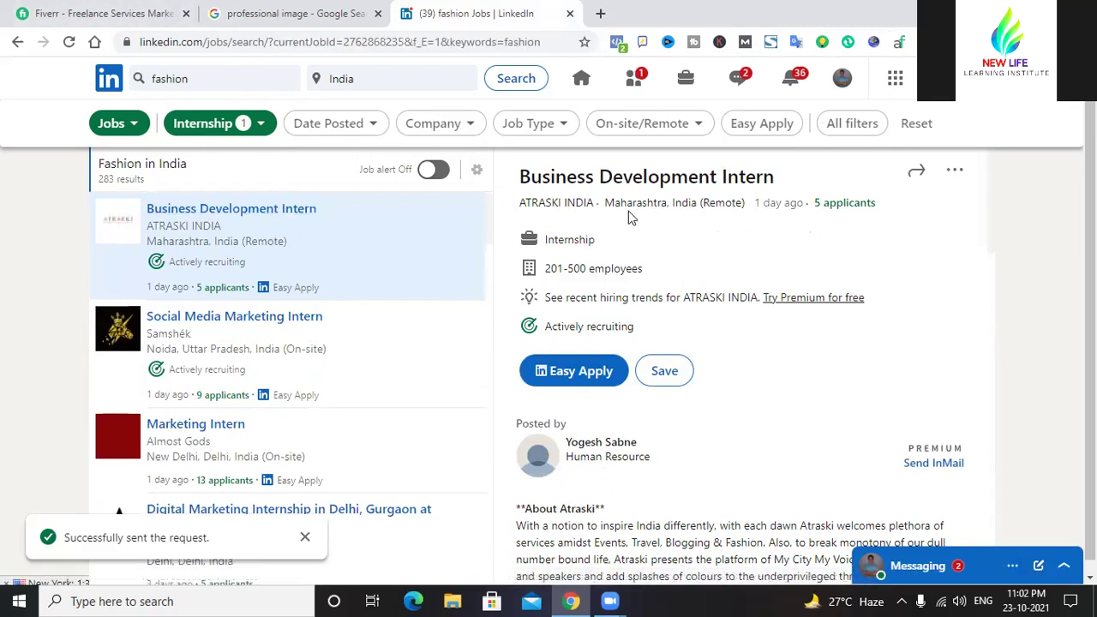
pyautogui.scroll(-5, 628, 211)
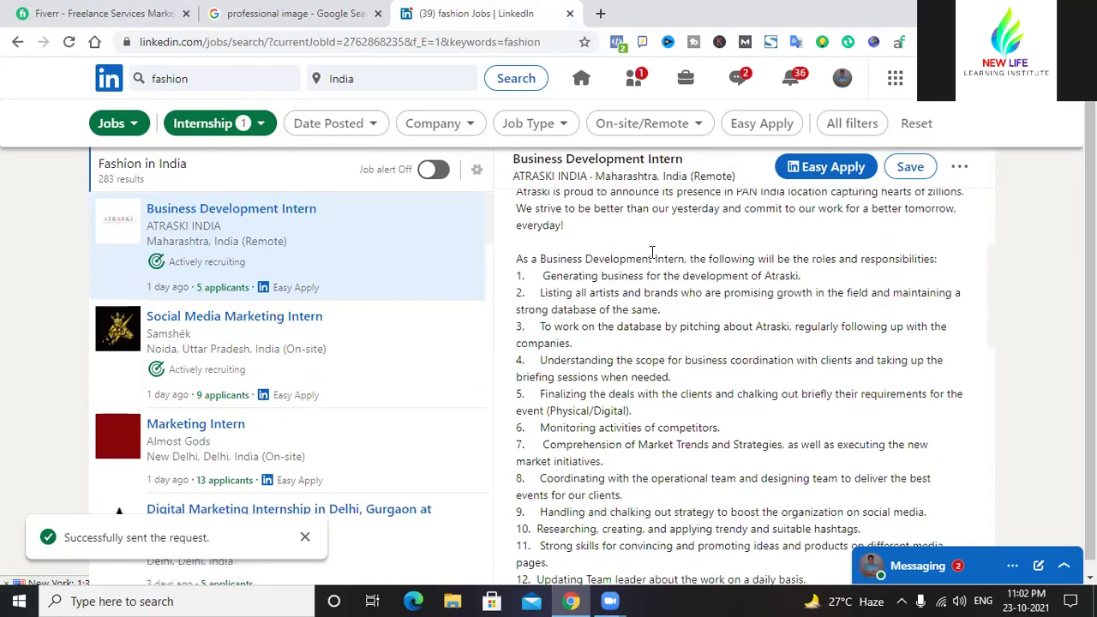
pyautogui.scroll(-2, 652, 251)
pyautogui.scroll(-3, 627, 272)
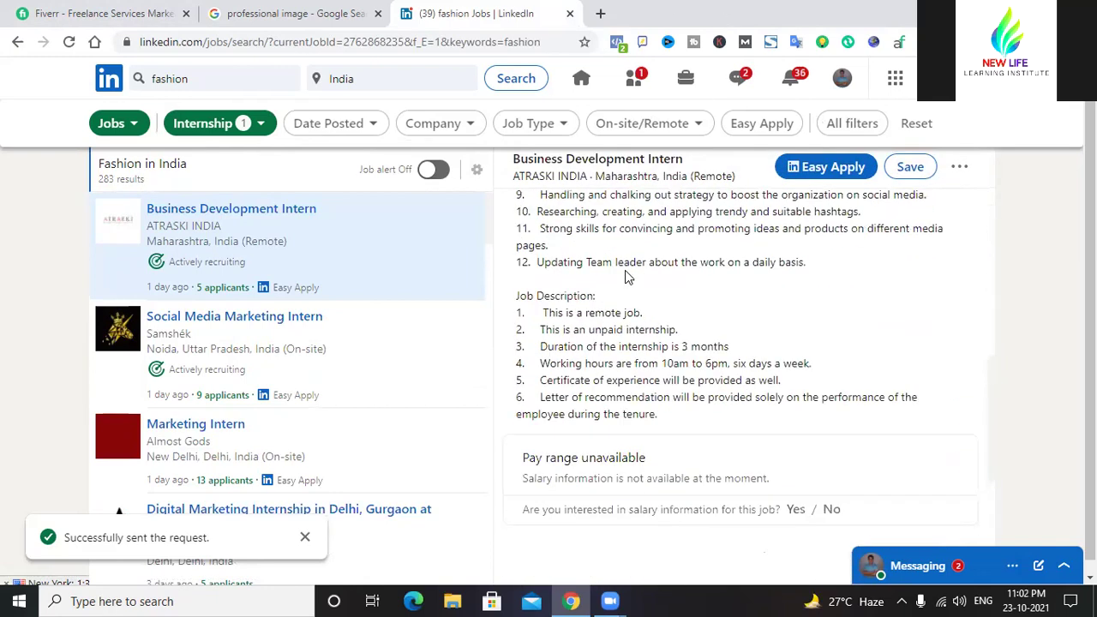
pyautogui.scroll(2, 628, 276)
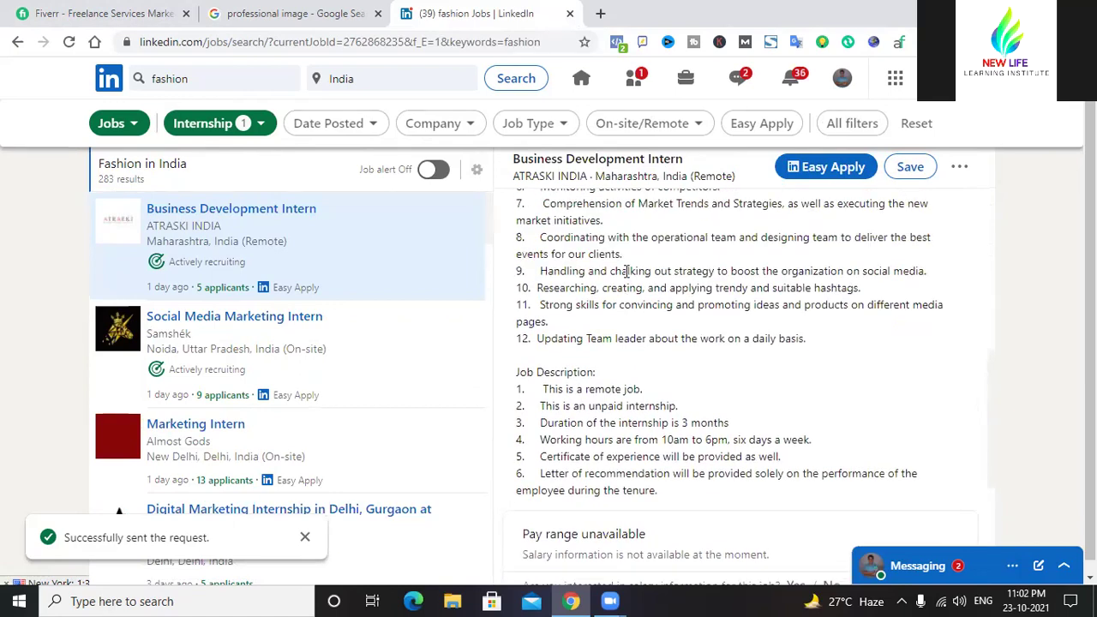
pyautogui.scroll(-1, 627, 271)
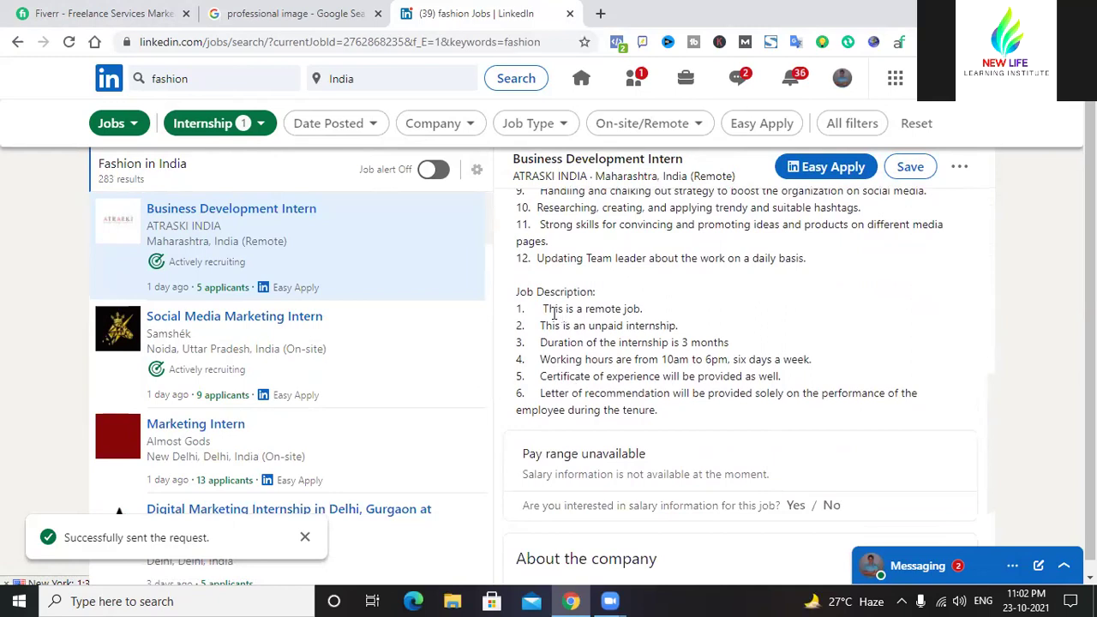
# - Highlight the remote job and unpaid internship lines in the ATRASKI INDIA job description while reading them
pyautogui.moveTo(543, 309); pyautogui.dragTo(645, 309)
pyautogui.click(656, 295)
pyautogui.moveTo(588, 328); pyautogui.dragTo(691, 328)
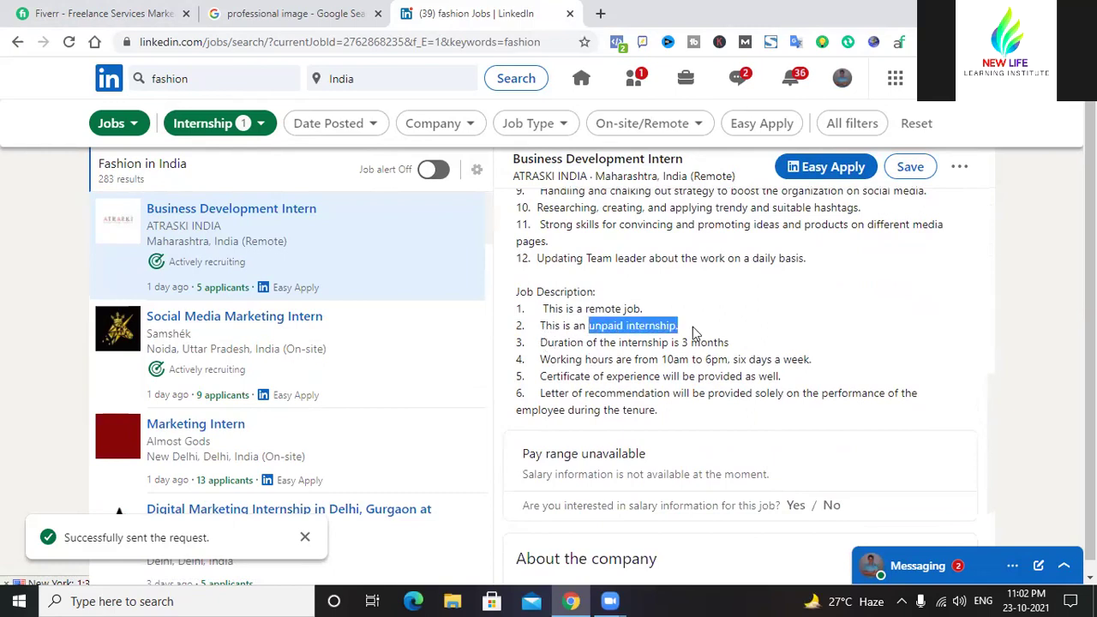
pyautogui.click(615, 329)
pyautogui.moveTo(591, 326); pyautogui.dragTo(516, 325)
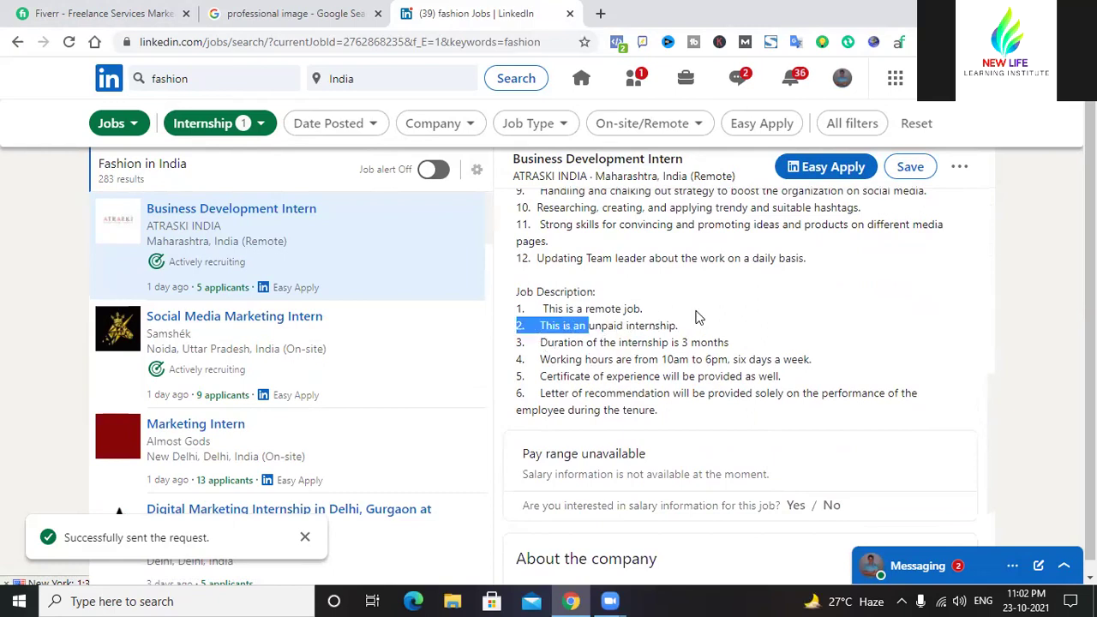
pyautogui.moveTo(649, 318); pyautogui.dragTo(518, 326)
pyautogui.moveTo(598, 326); pyautogui.dragTo(659, 326)
pyautogui.click(675, 297)
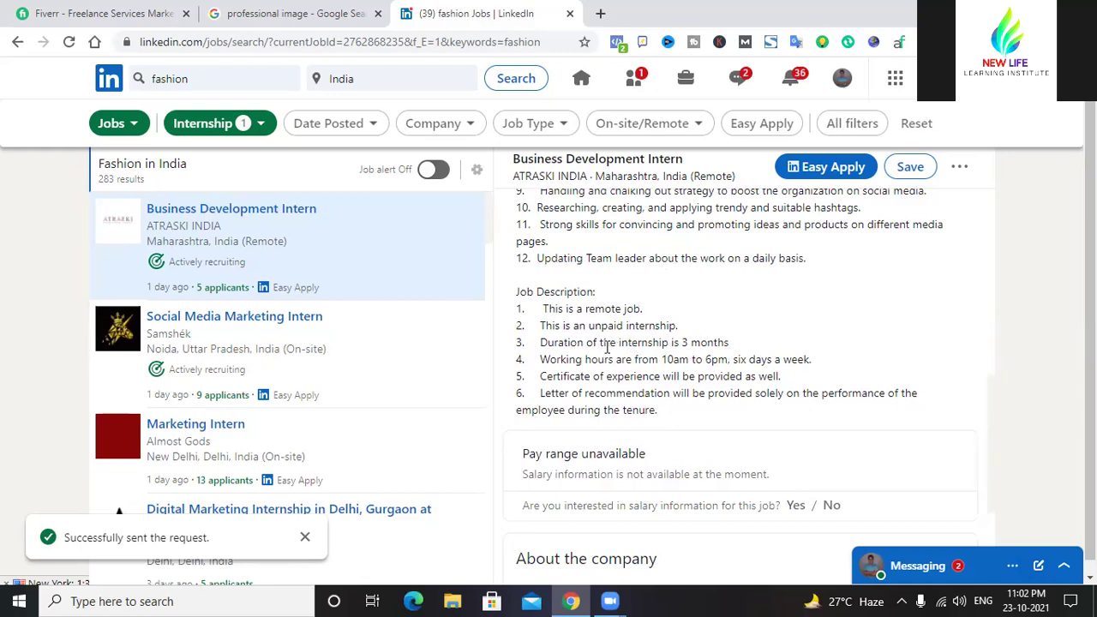
# - Highlight the internship duration, working hours and certificate of experience lines in the job description
pyautogui.moveTo(603, 343); pyautogui.dragTo(729, 343)
pyautogui.click(726, 313)
pyautogui.moveTo(662, 359); pyautogui.dragTo(797, 360)
pyautogui.moveTo(662, 360); pyautogui.dragTo(730, 359)
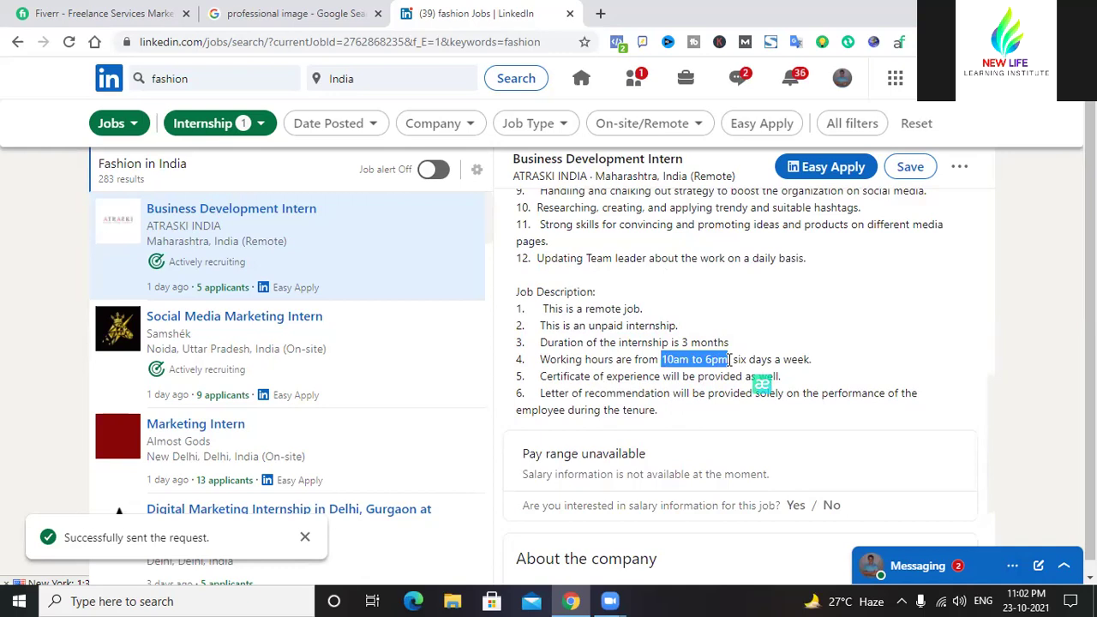
pyautogui.click(744, 332)
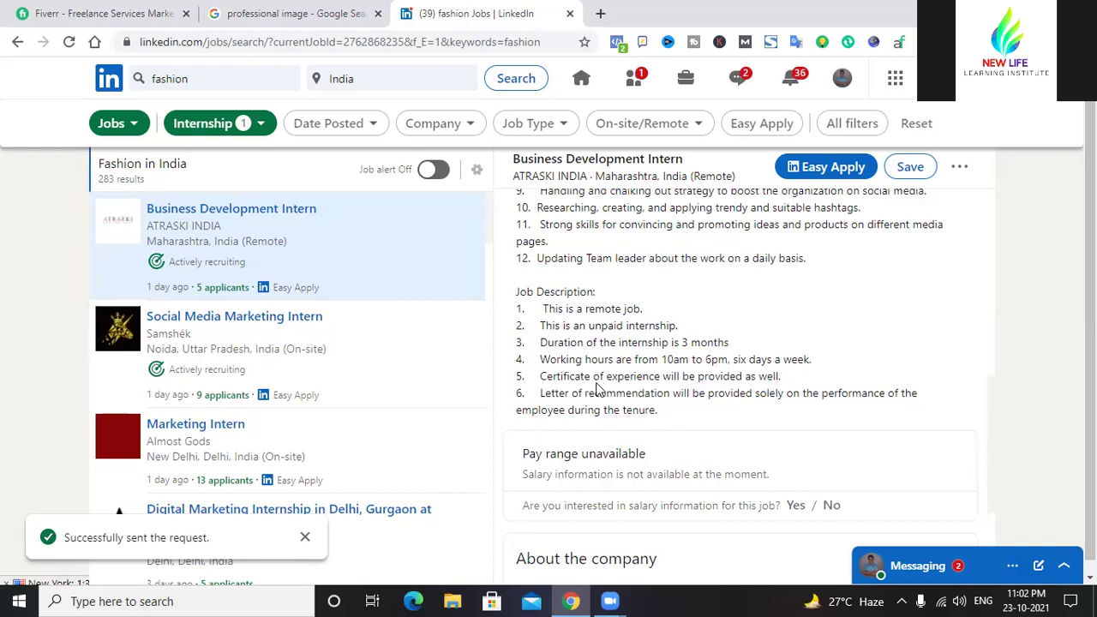
pyautogui.moveTo(540, 377); pyautogui.dragTo(677, 378)
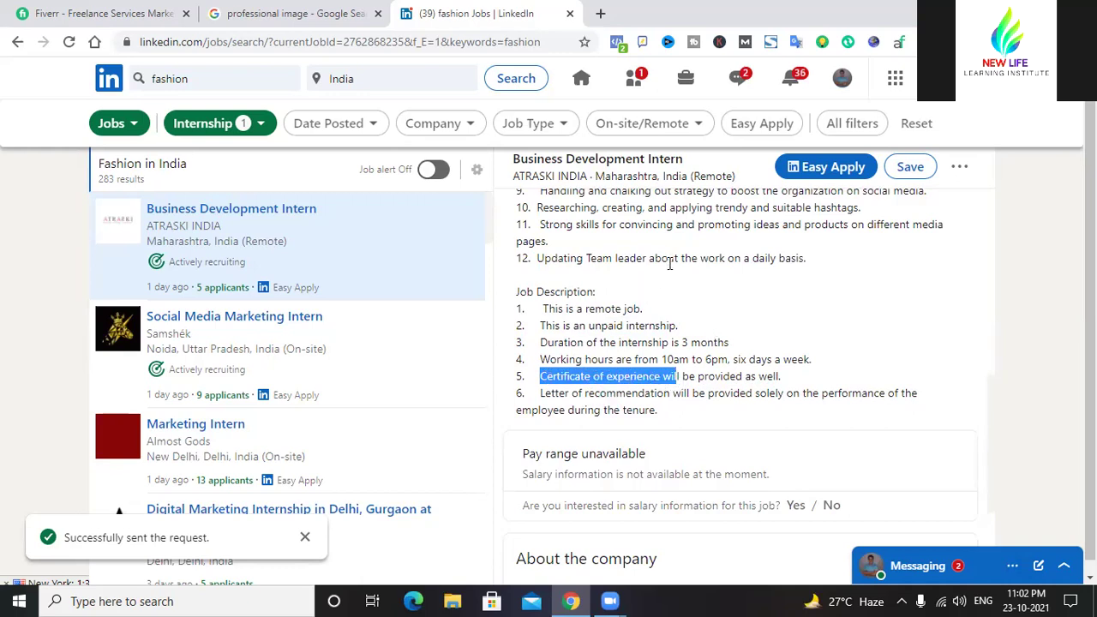
pyautogui.moveTo(682, 377); pyautogui.dragTo(758, 377)
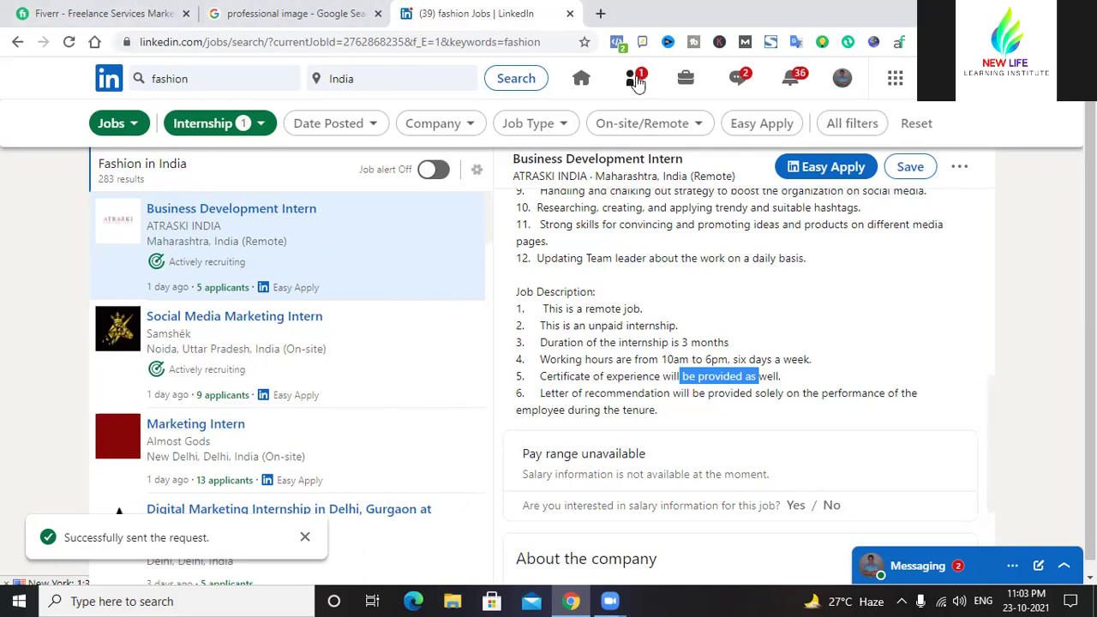
# - Clear the text highlight and browse the fashion internship results, returning to the first listing
pyautogui.scroll(-5, 453, 311)
pyautogui.scroll(-10, 449, 310)
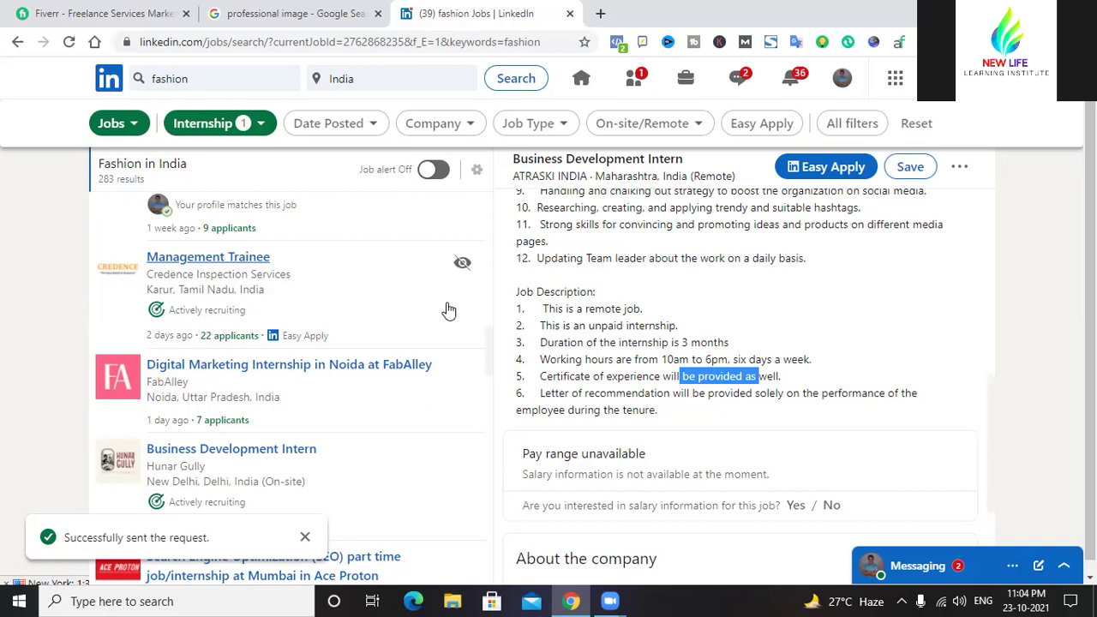
pyautogui.click(748, 319)
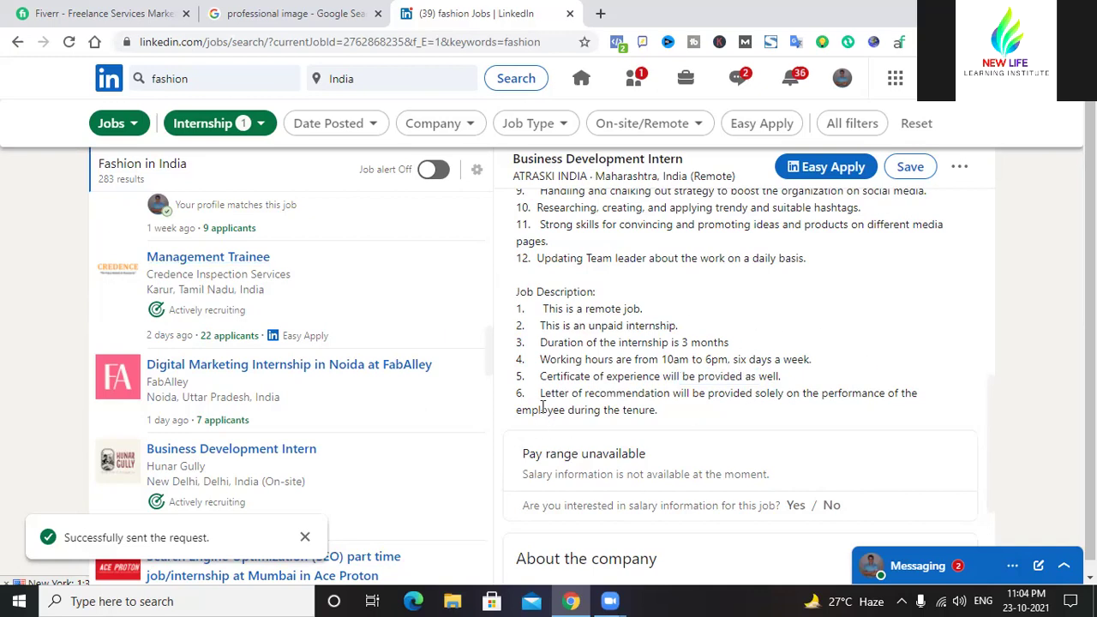
pyautogui.scroll(-5, 345, 416)
pyautogui.scroll(1, 348, 419)
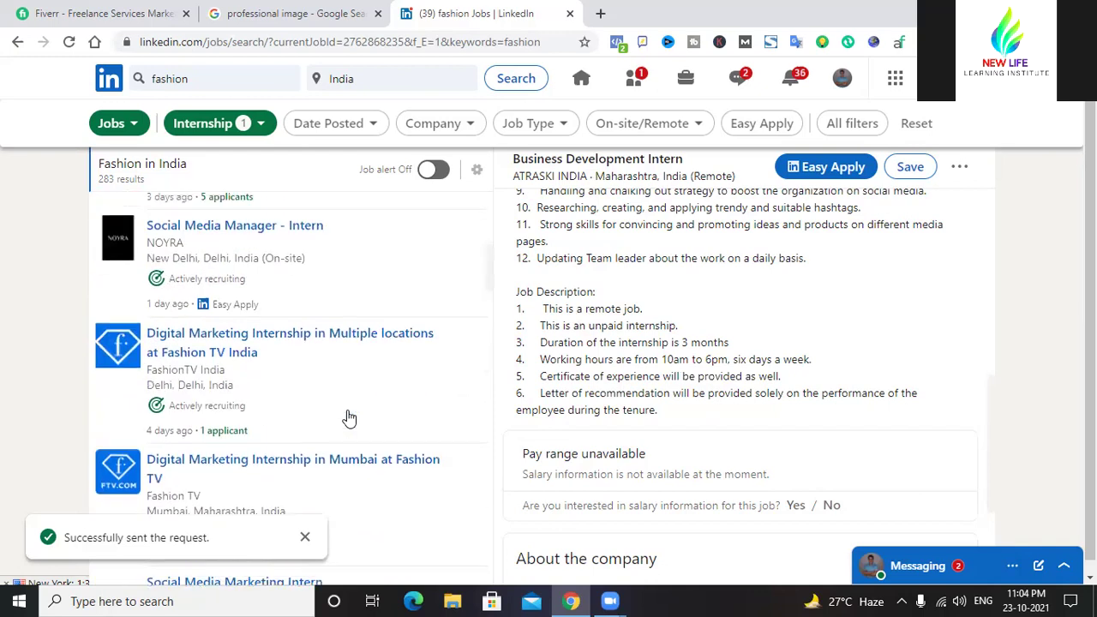
pyautogui.scroll(4, 348, 418)
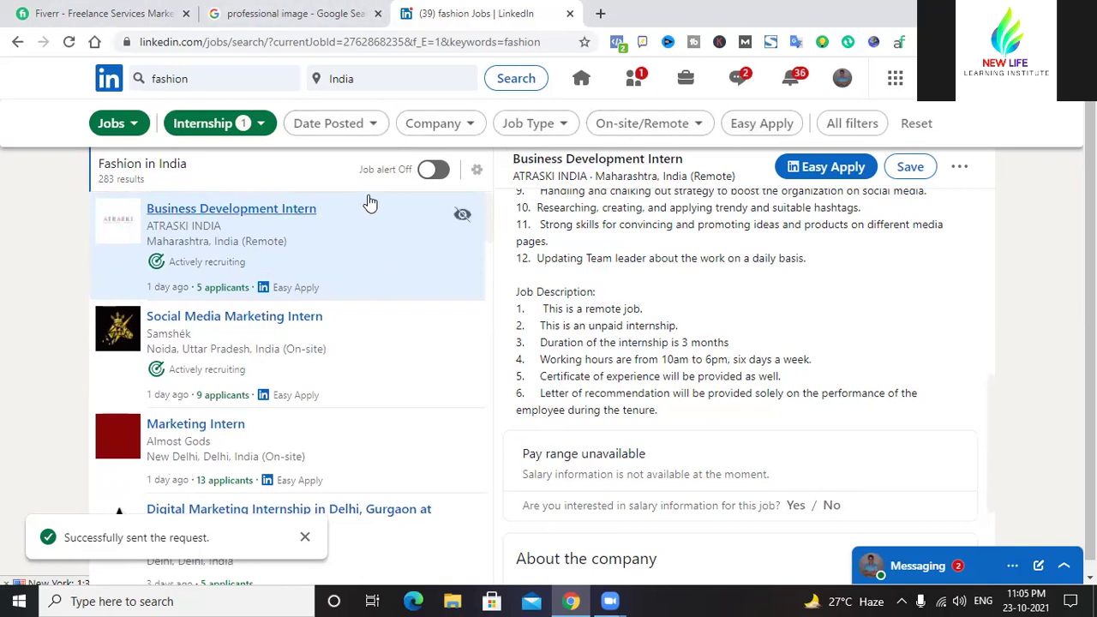
# - Restrict the fashion internships to Remote positions and skim the filtered listings
pyautogui.click(694, 124)
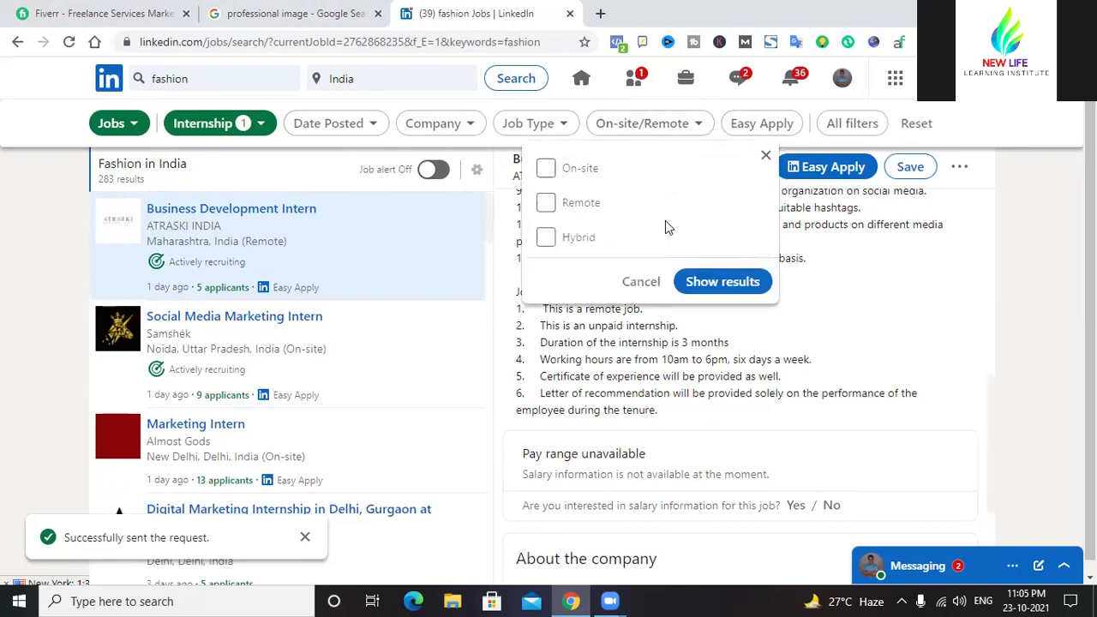
pyautogui.click(546, 204)
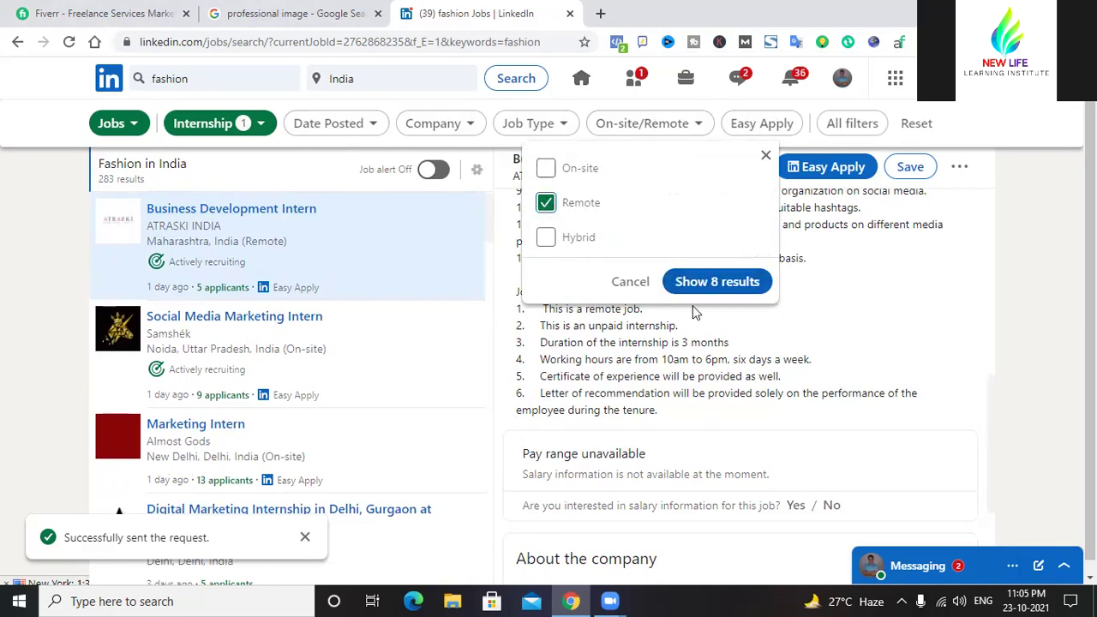
pyautogui.click(717, 282)
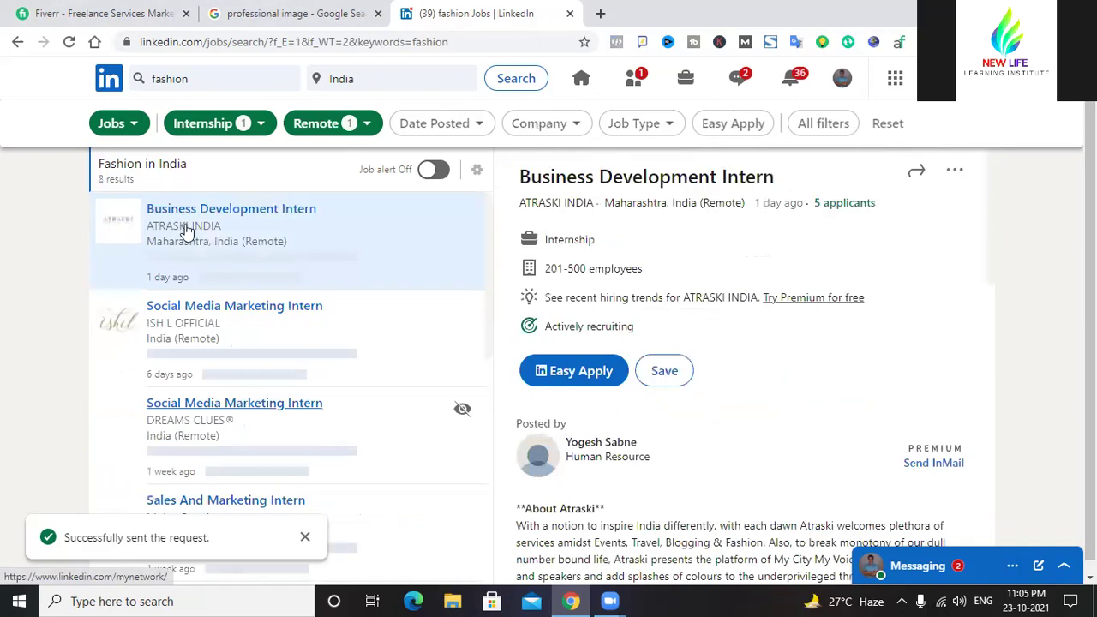
pyautogui.scroll(-9, 185, 232)
pyautogui.scroll(3, 269, 283)
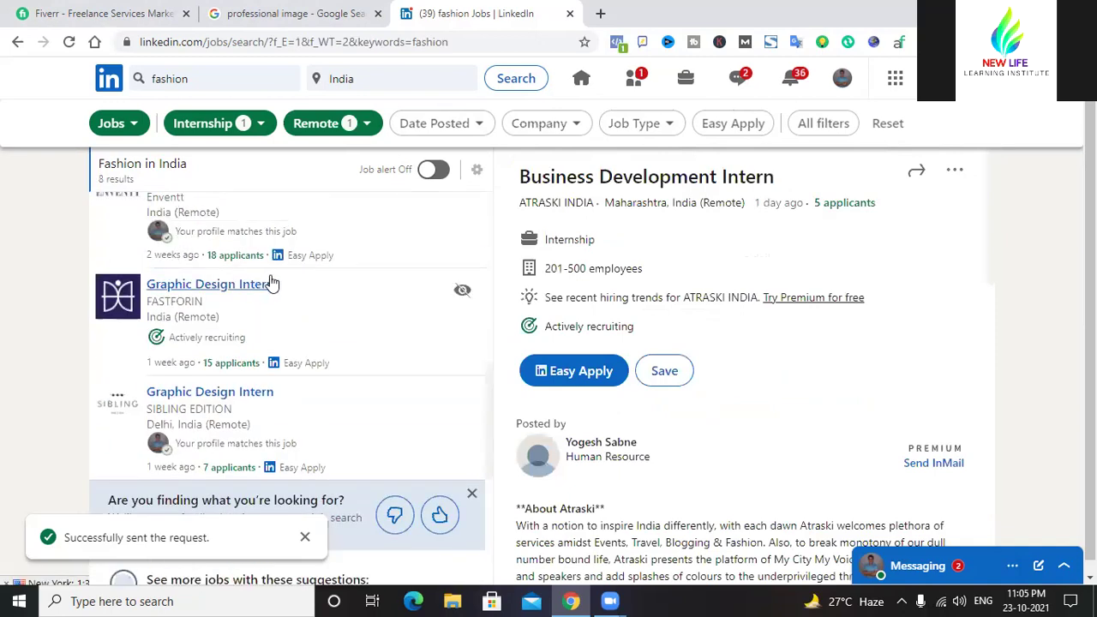
pyautogui.scroll(6, 289, 356)
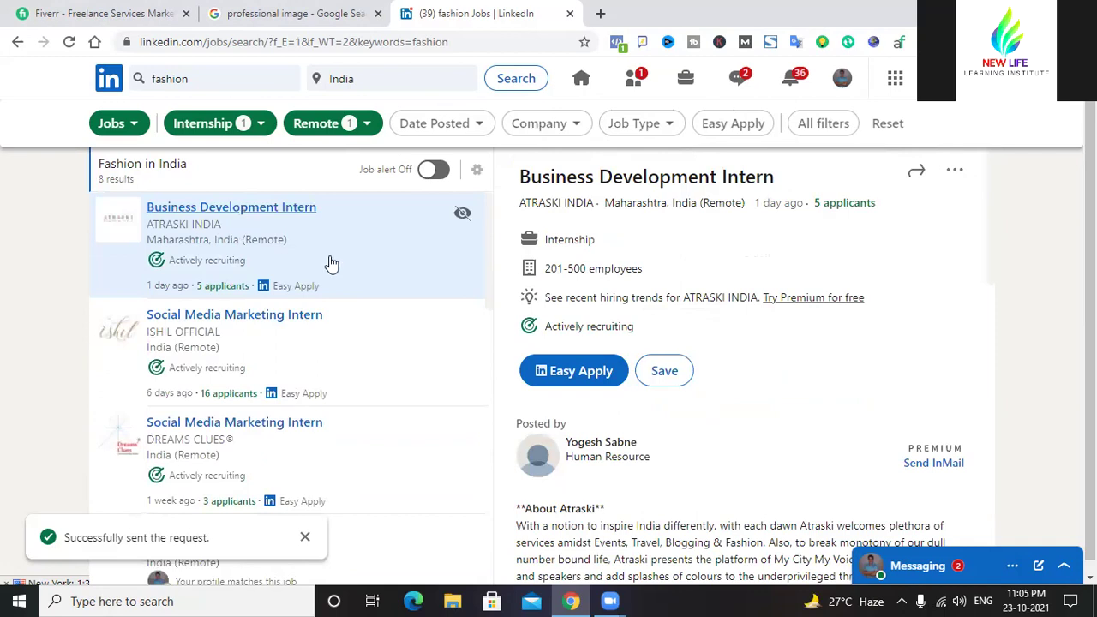
# - Review the remote marketing internships from ISHIL OFFICIAL, DREAMS CLUES and Mulya Creation, and return to the DREAMS CLUES listing
pyautogui.click(263, 319)
pyautogui.scroll(-3, 649, 351)
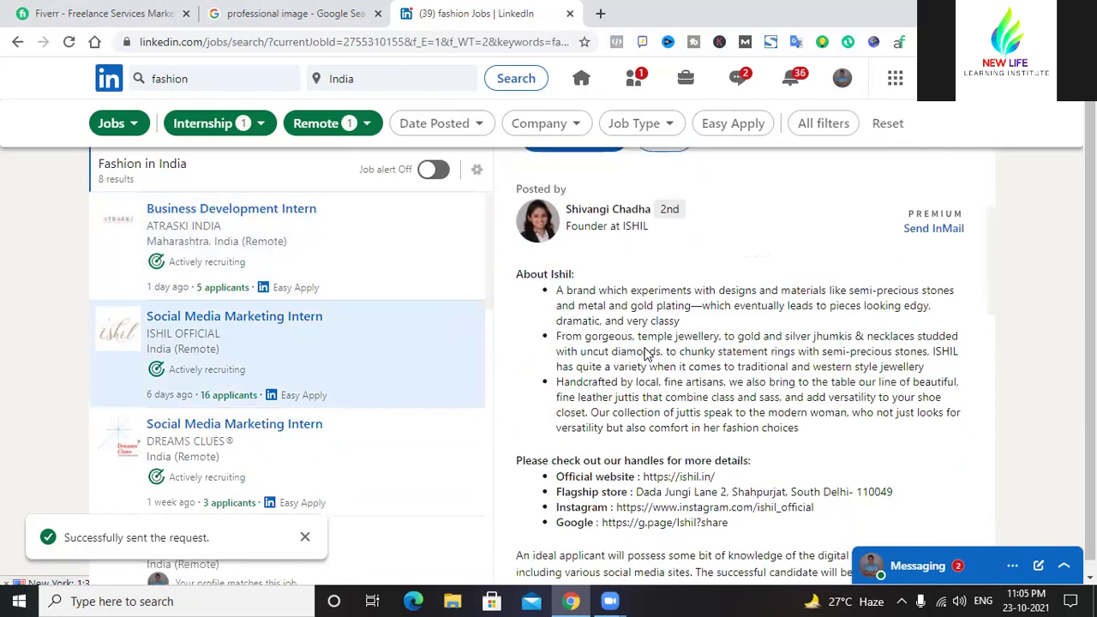
pyautogui.scroll(-1, 168, 317)
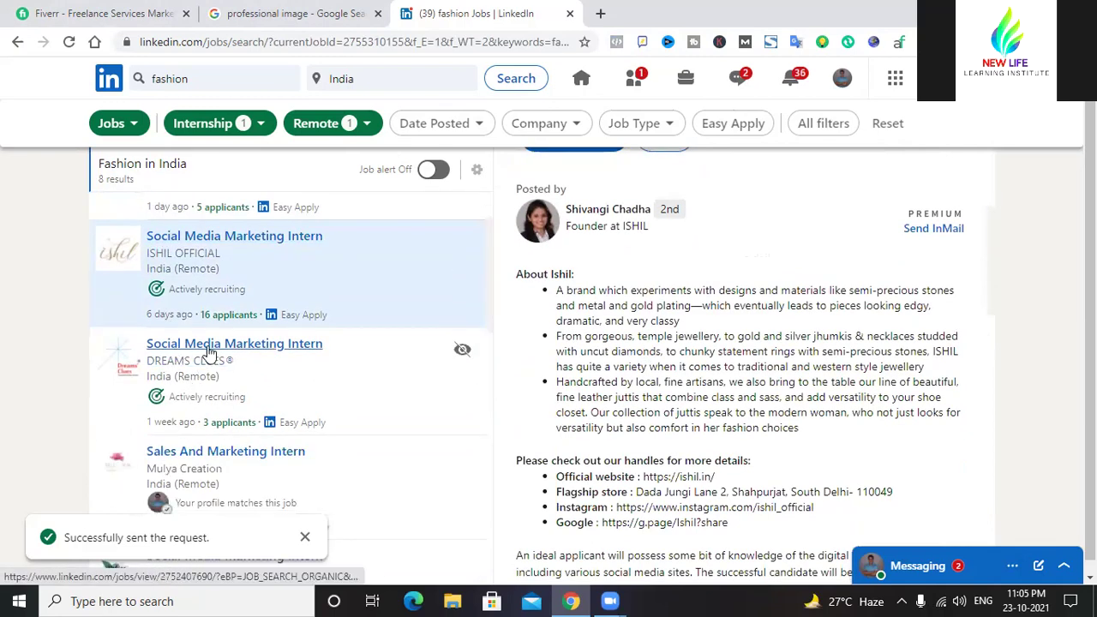
pyautogui.click(210, 352)
pyautogui.scroll(-2, 222, 334)
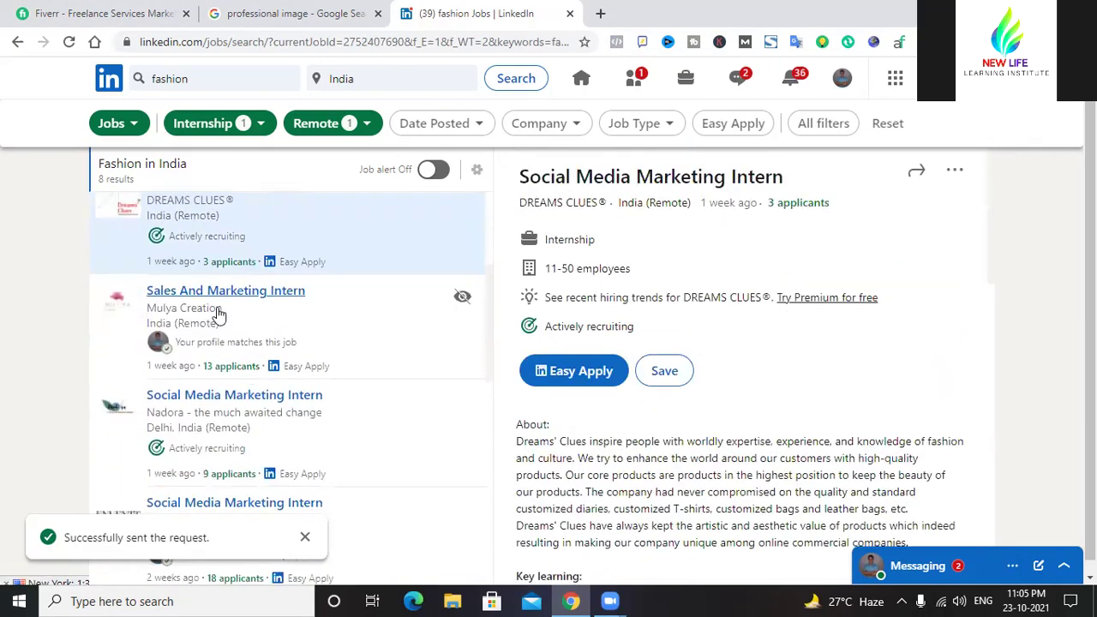
pyautogui.click(228, 290)
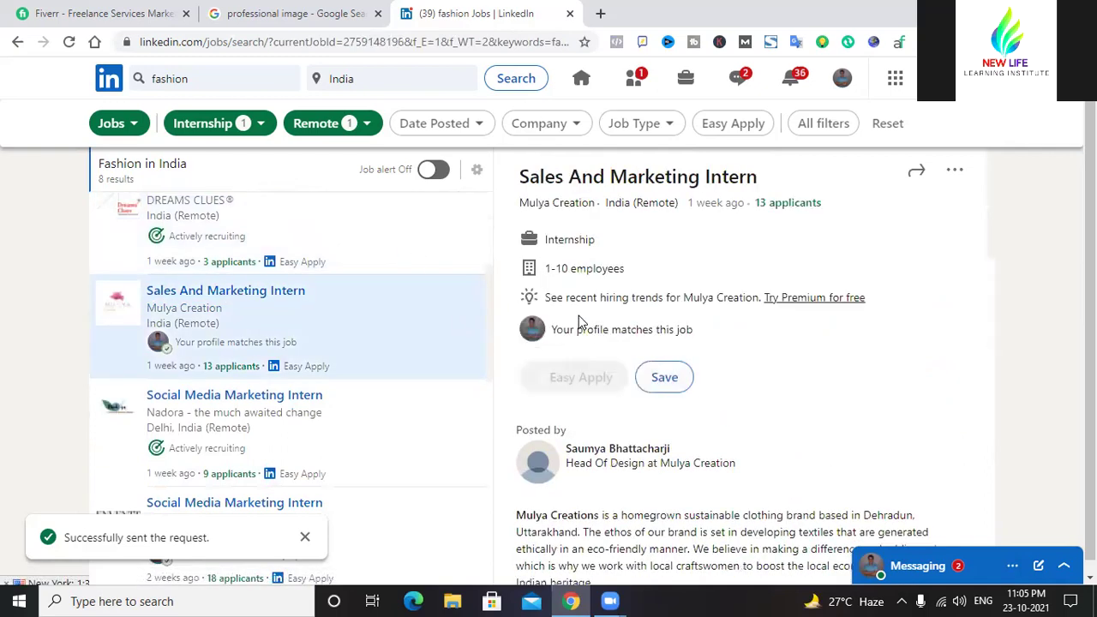
pyautogui.scroll(-3, 275, 411)
pyautogui.scroll(3, 277, 428)
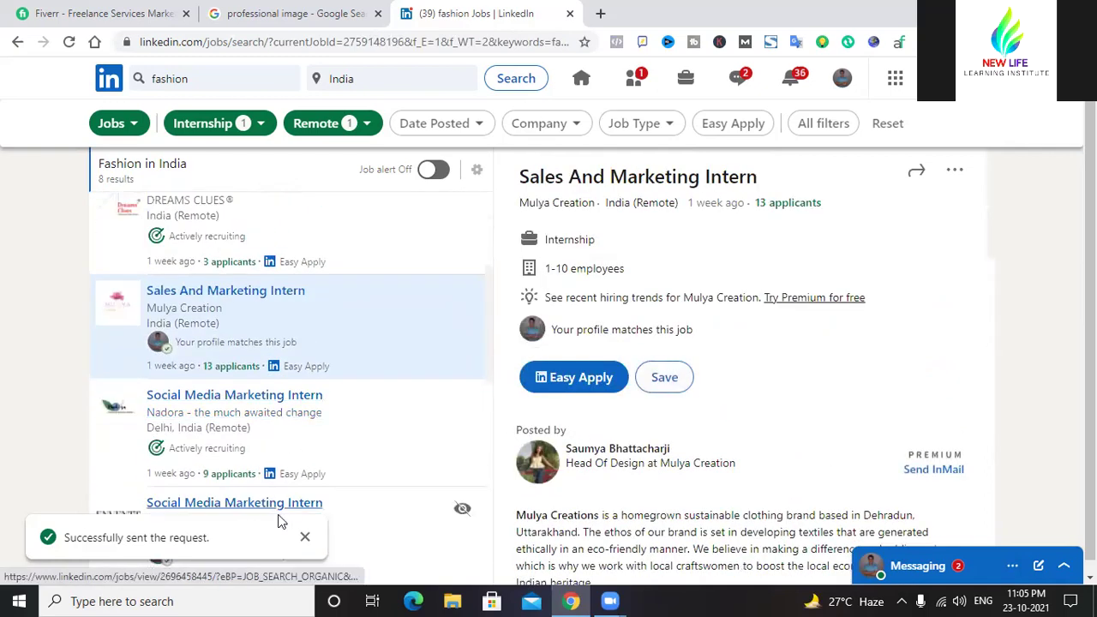
pyautogui.click(17, 42)
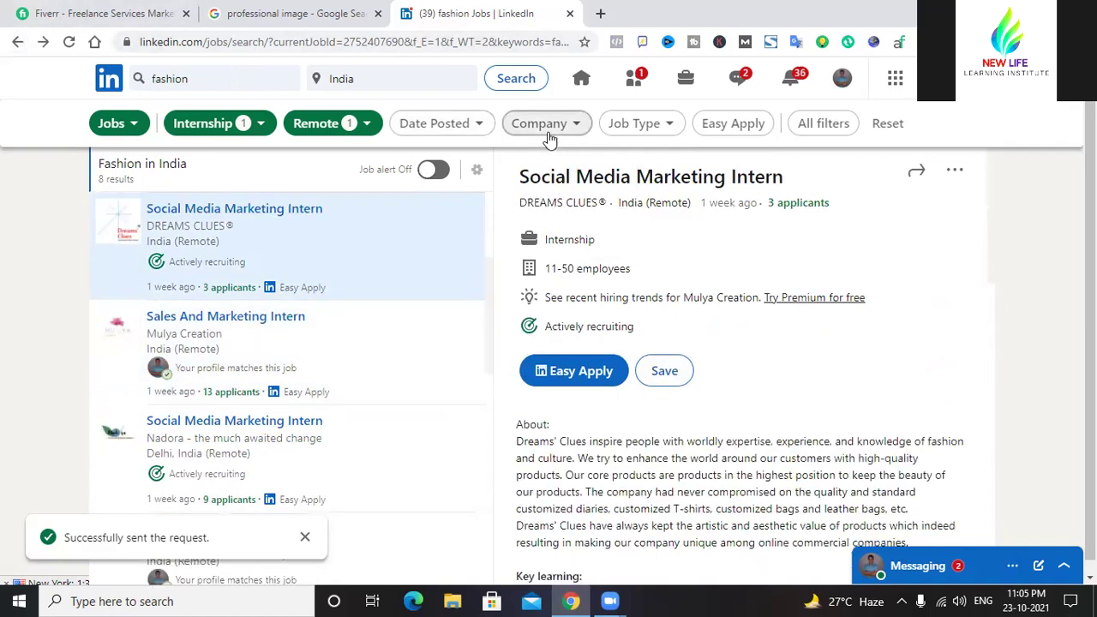
# - Look through the companies offered in the Company filter, close it without choosing any, and dismiss the sent-request notification
pyautogui.click(574, 126)
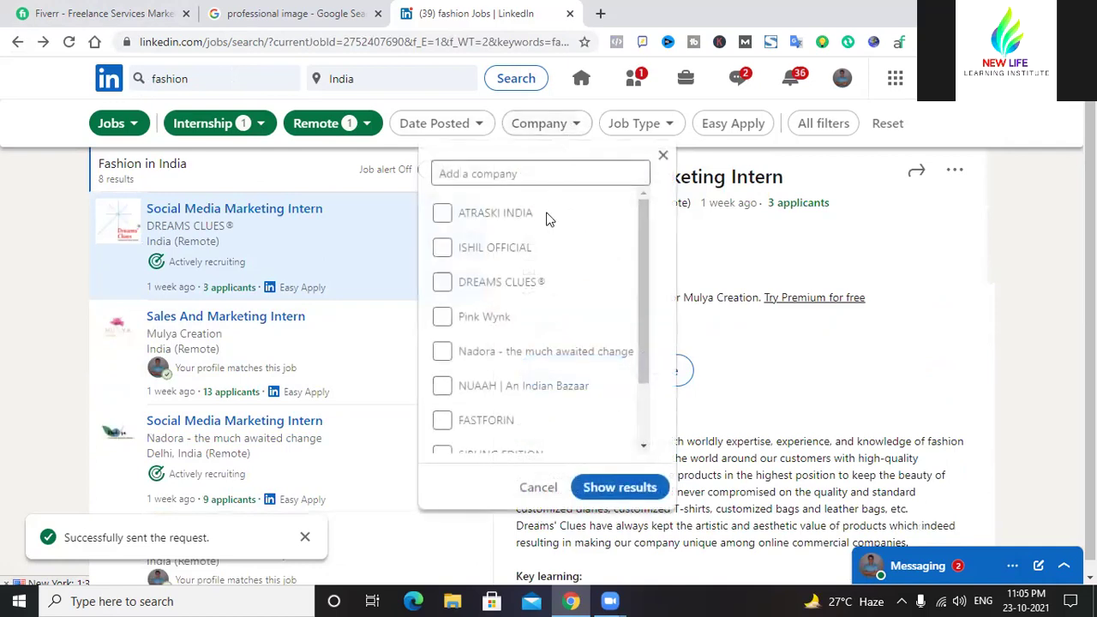
pyautogui.scroll(-2, 476, 271)
pyautogui.scroll(2, 480, 271)
pyautogui.scroll(-1, 505, 262)
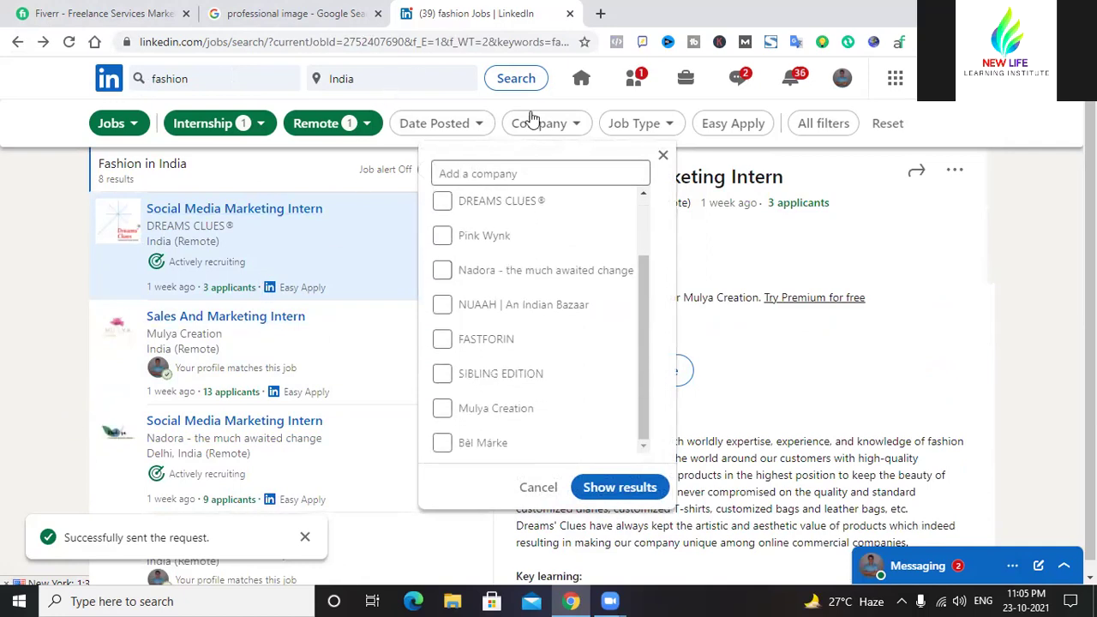
pyautogui.scroll(1, 460, 443)
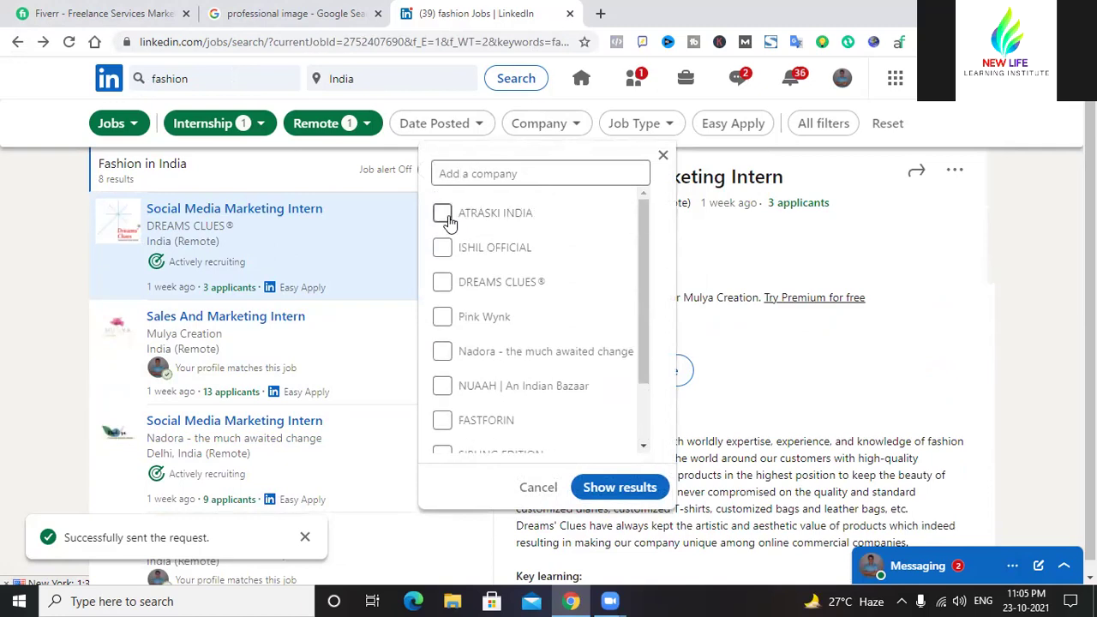
pyautogui.click(48, 269)
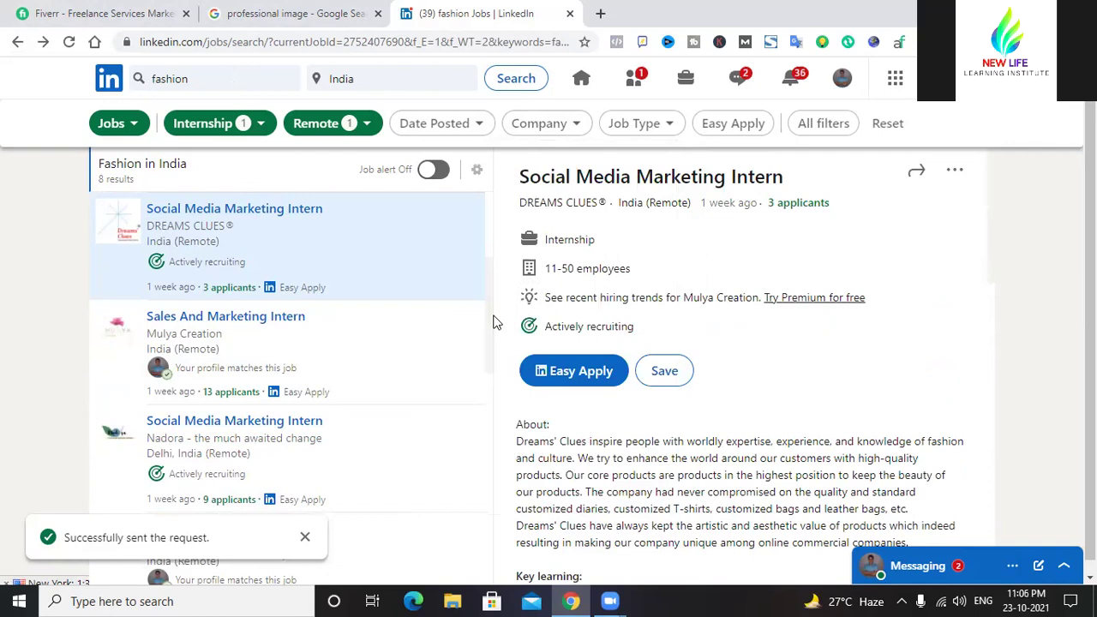
pyautogui.click(306, 540)
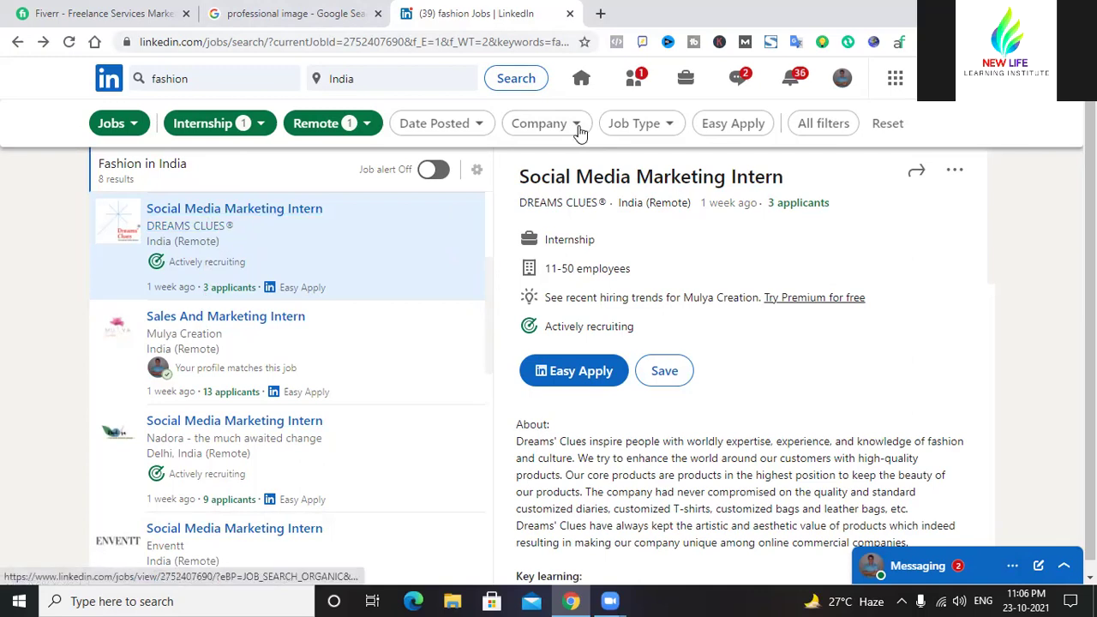
# - Read the key learning, requirements and note in the DREAMS CLUES Social Media Marketing Intern description
pyautogui.scroll(-3, 631, 293)
pyautogui.scroll(-4, 645, 262)
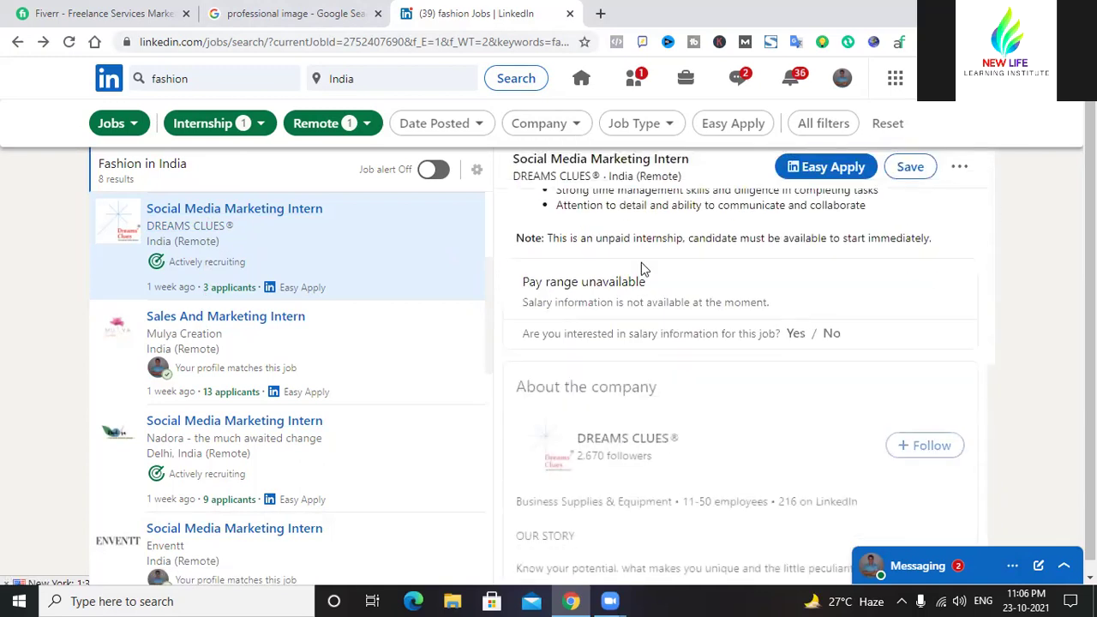
pyautogui.scroll(4, 572, 411)
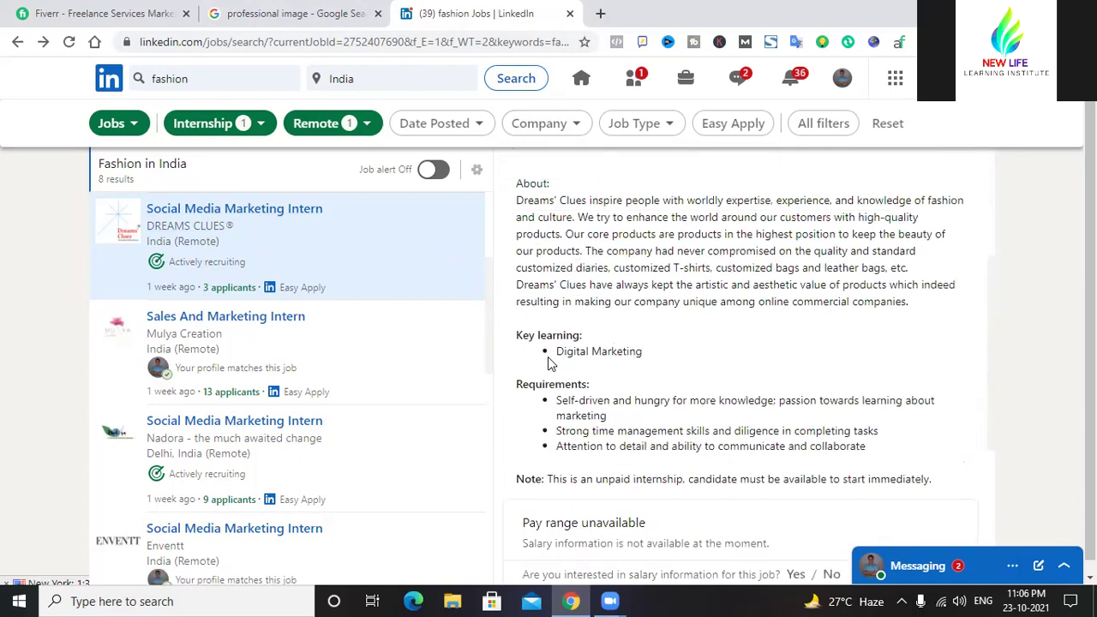
pyautogui.scroll(-1, 557, 353)
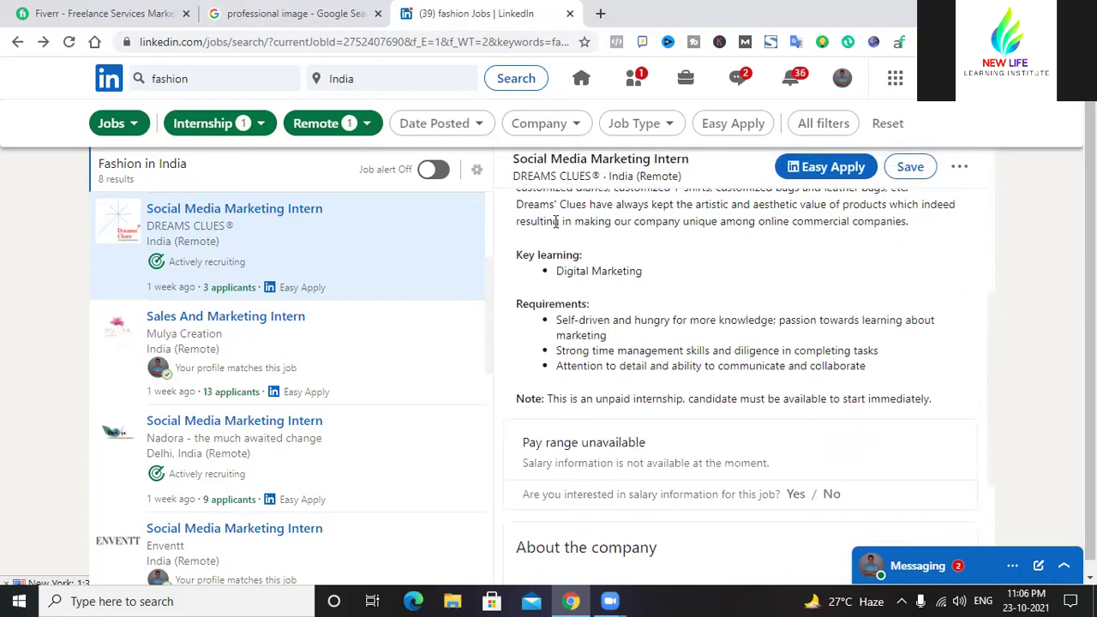
pyautogui.scroll(2, 569, 297)
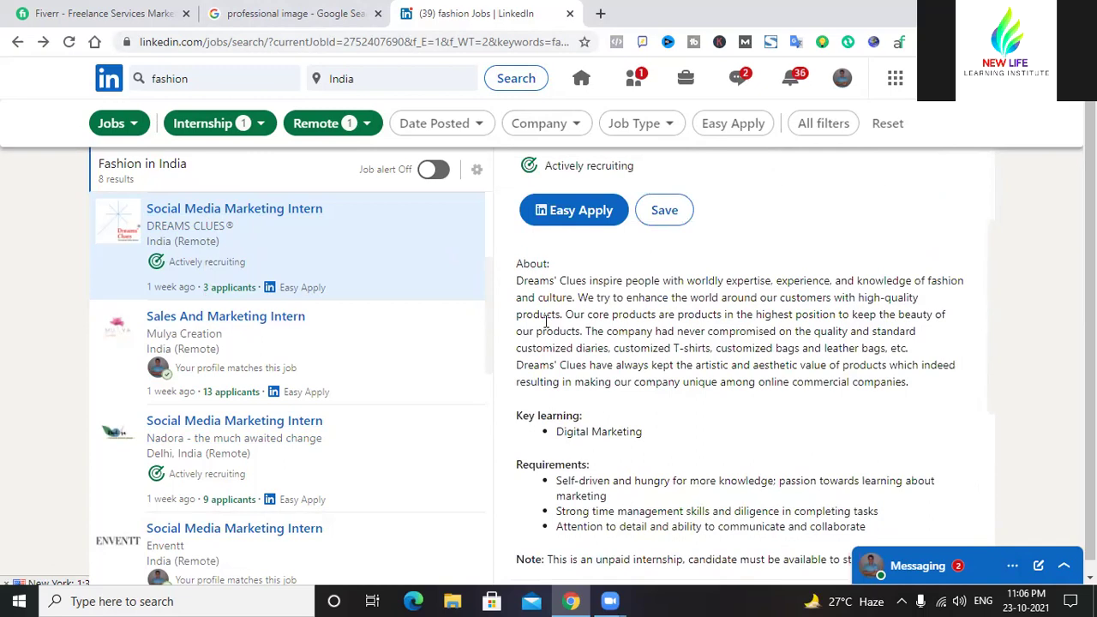
pyautogui.scroll(-2, 547, 324)
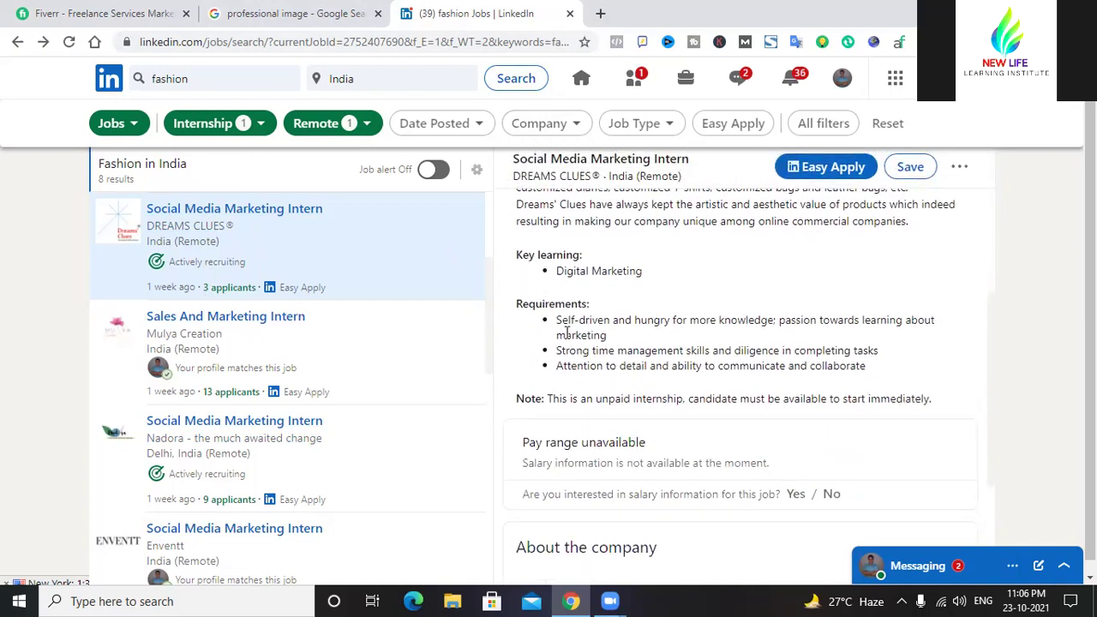
pyautogui.scroll(4, 566, 333)
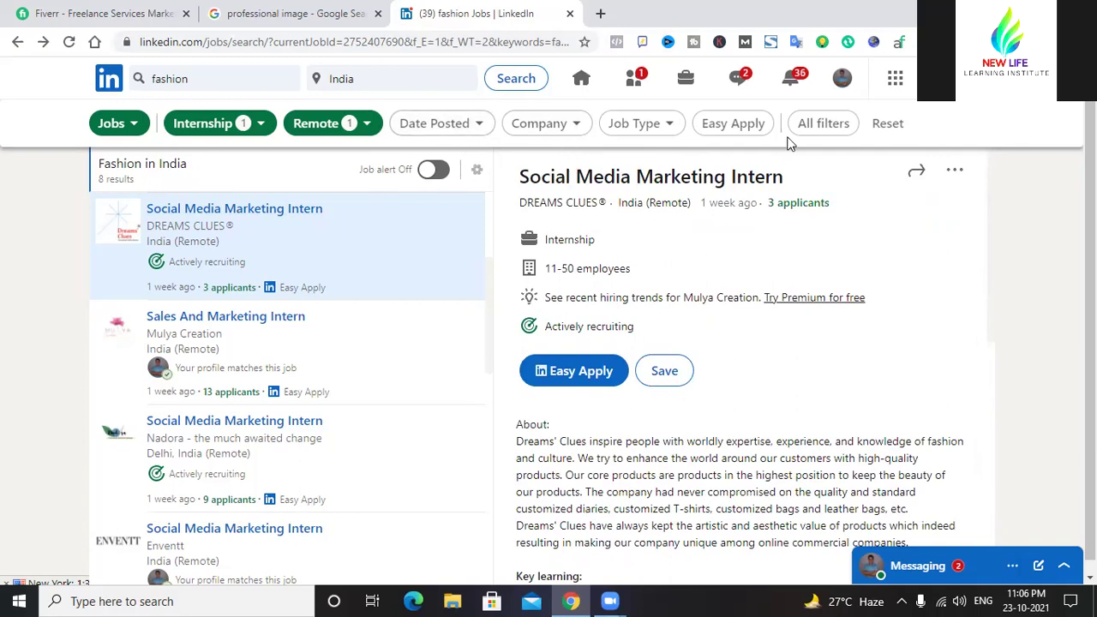
# - Restrict the remote fashion internships to Easy Apply positions and skim the listings
pyautogui.click(718, 126)
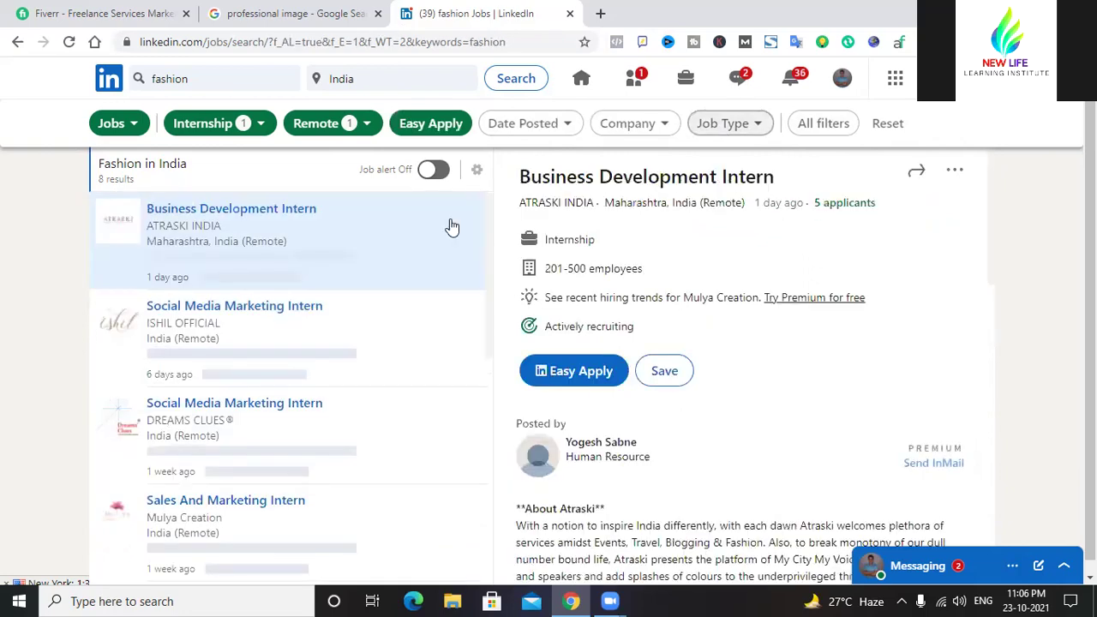
pyautogui.scroll(-1, 600, 255)
pyautogui.scroll(1, 600, 255)
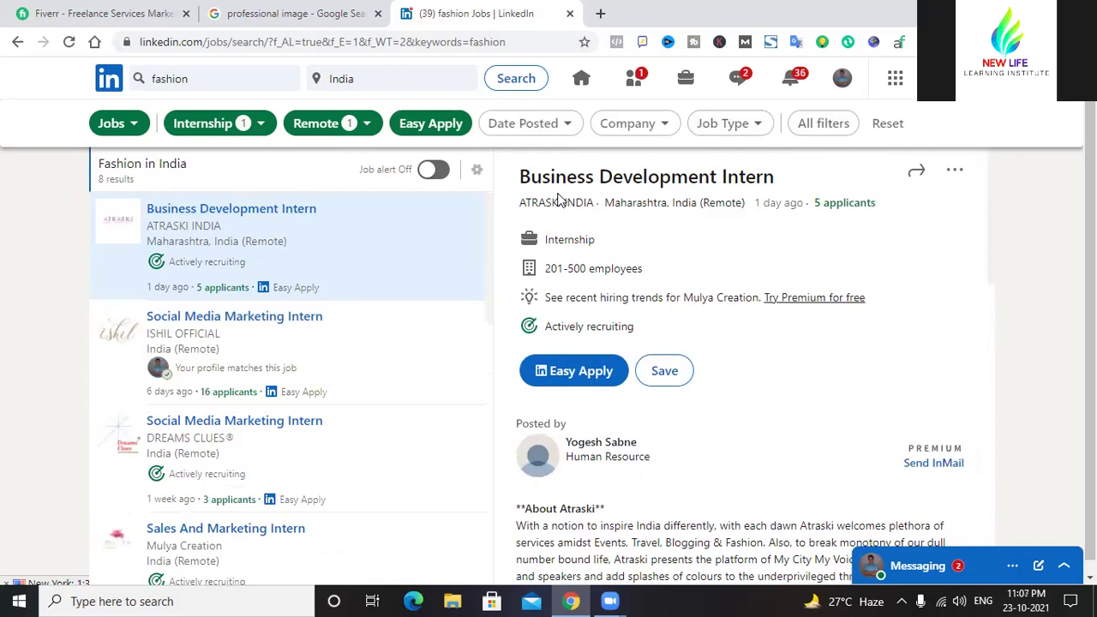
# - Start an Easy Apply application to ATRASKI INDIA with Bangladesh (+880) as phone country code, and close it without submitting
pyautogui.click(566, 378)
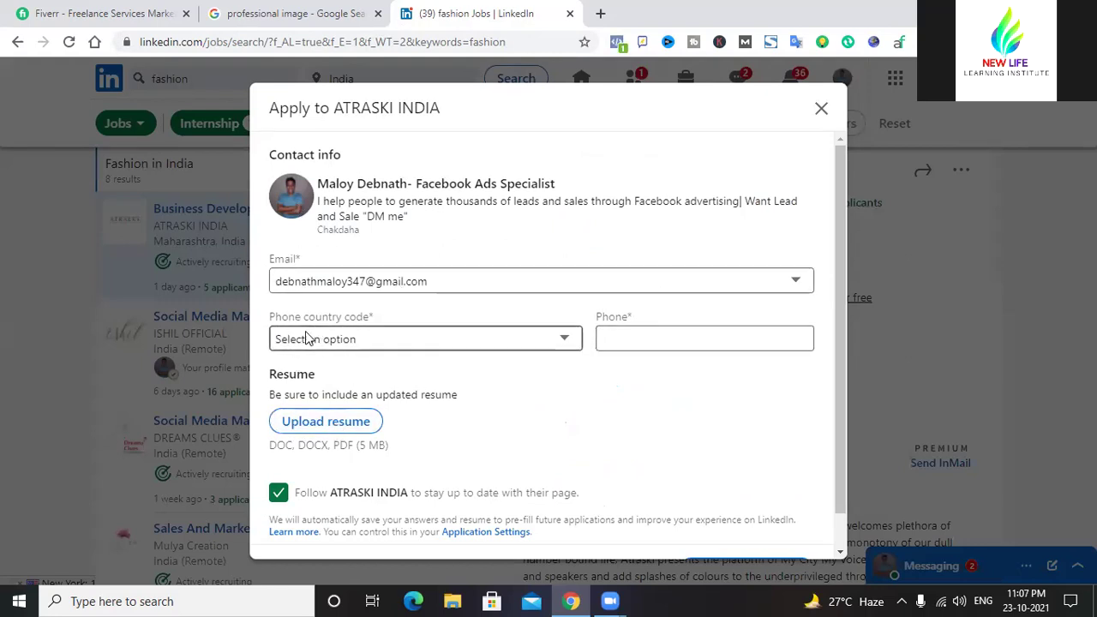
pyautogui.click(567, 339)
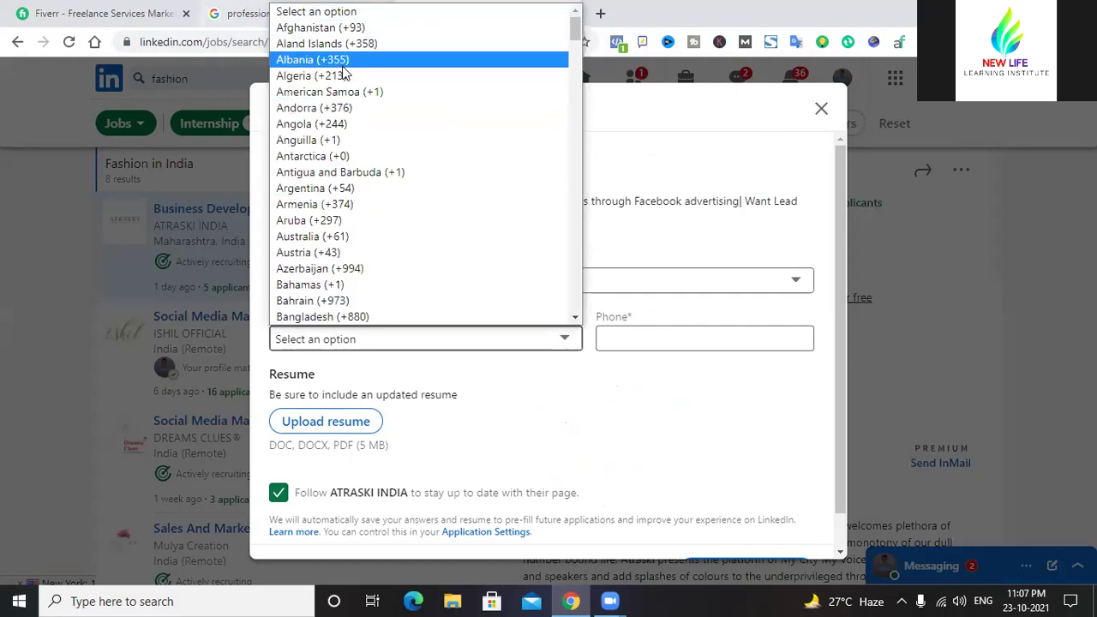
pyautogui.scroll(-3, 343, 75)
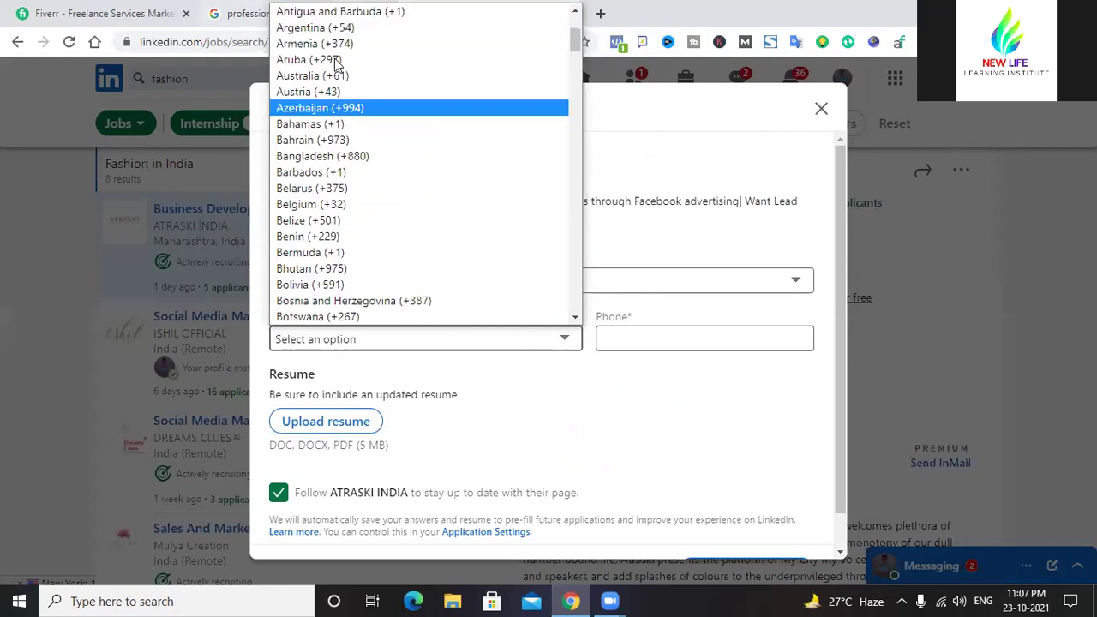
pyautogui.click(337, 156)
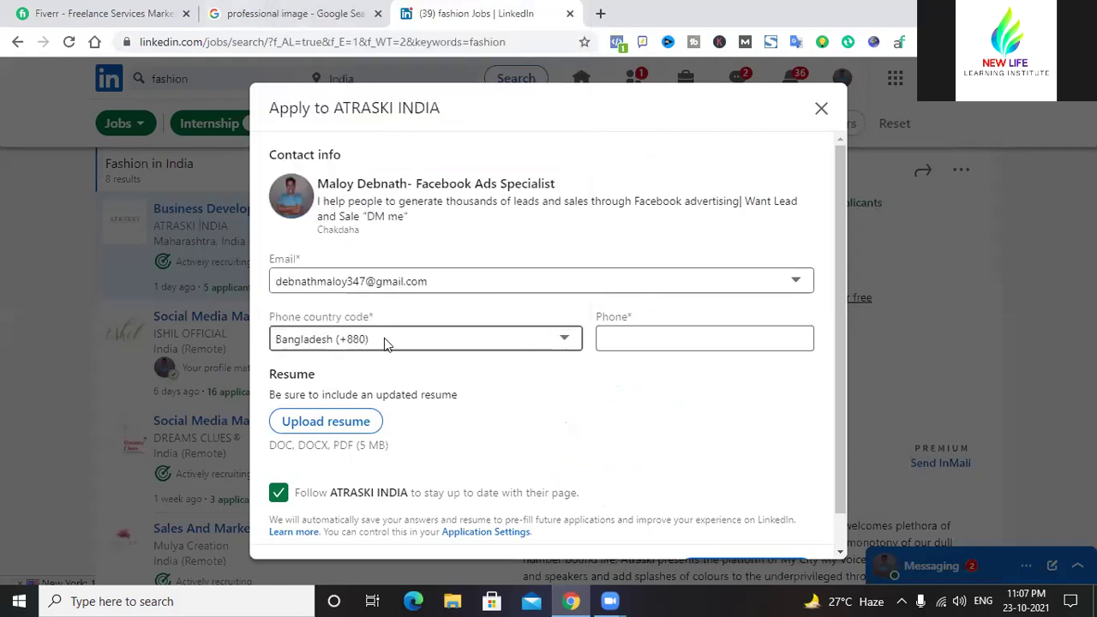
pyautogui.click(632, 344)
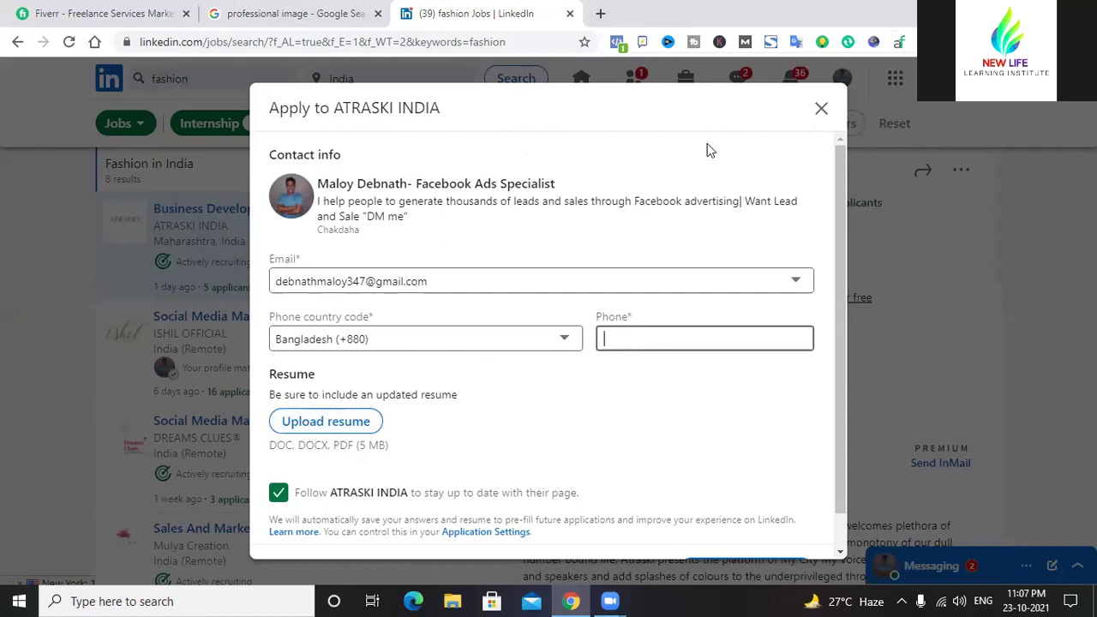
pyautogui.click(324, 426)
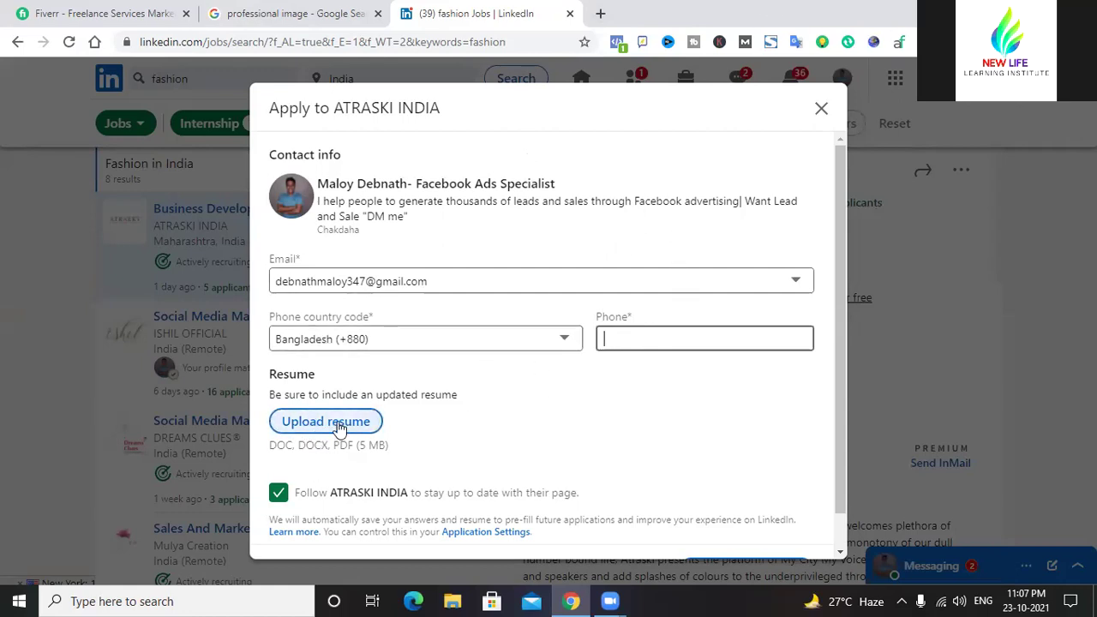
pyautogui.click(820, 112)
pyautogui.click(638, 354)
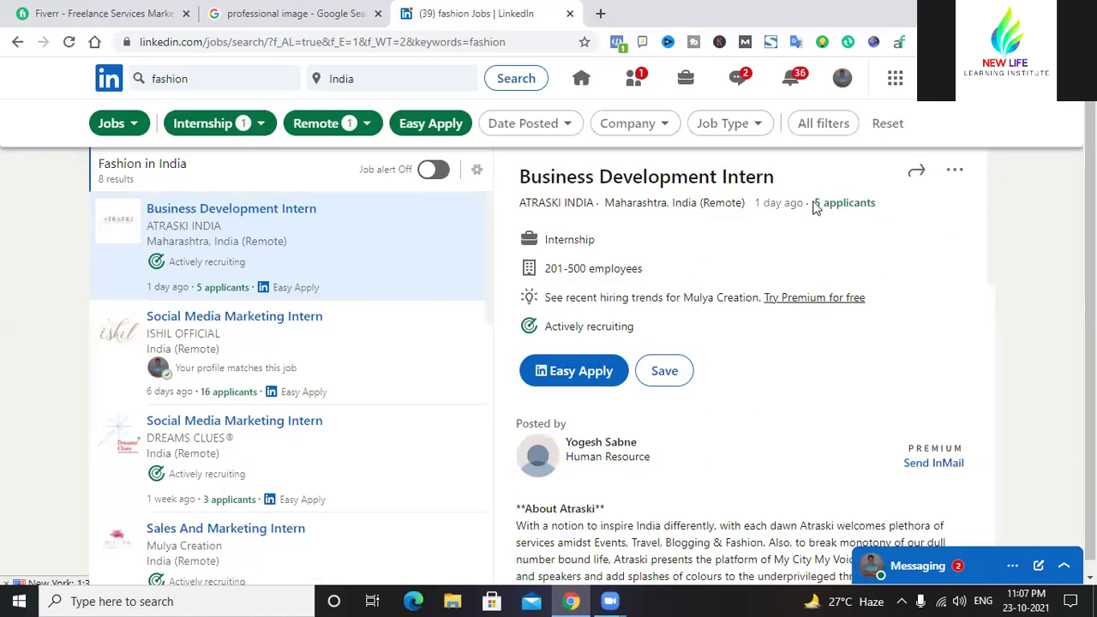
# - Highlight the applicant count of the ATRASKI INDIA Business Development Intern listing and skim its full job page
pyautogui.moveTo(816, 203); pyautogui.dragTo(876, 204)
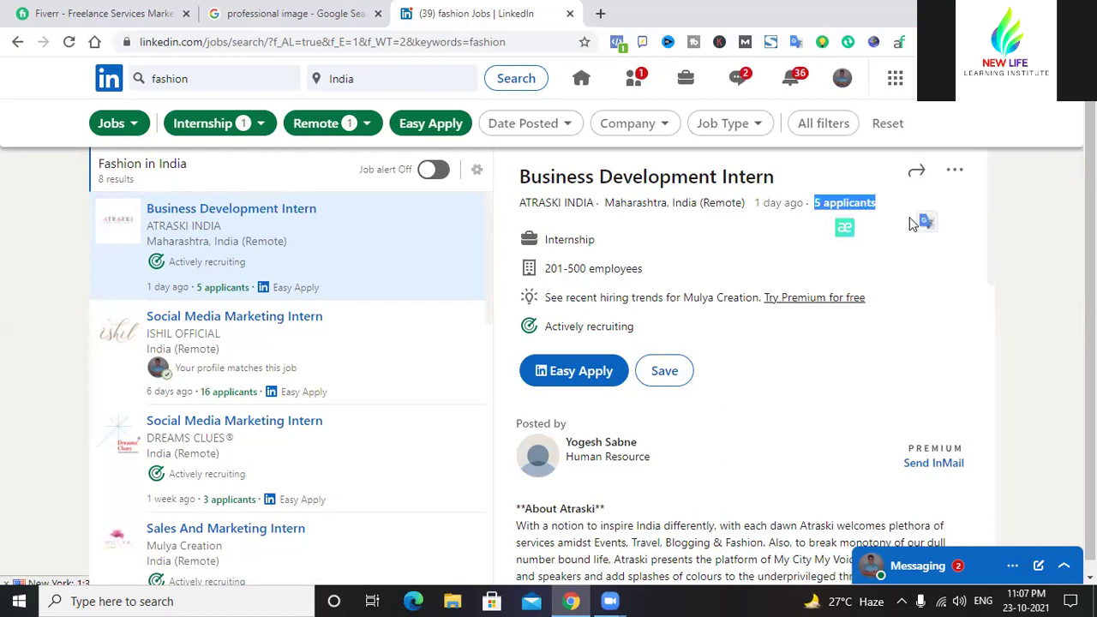
pyautogui.click(845, 179)
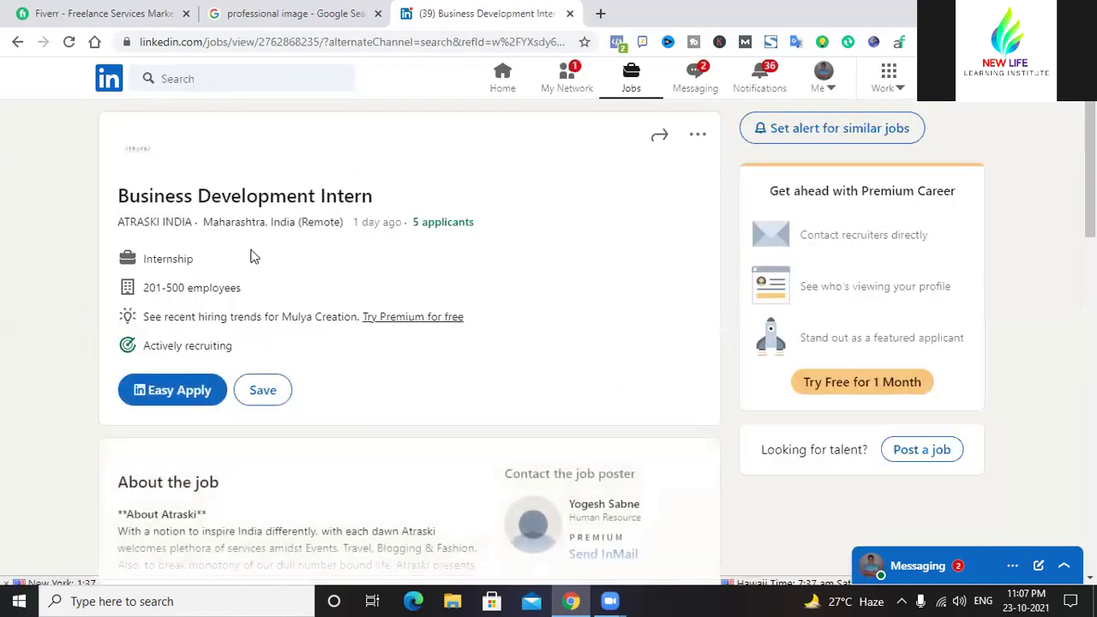
pyautogui.scroll(-4, 351, 319)
pyautogui.scroll(4, 351, 321)
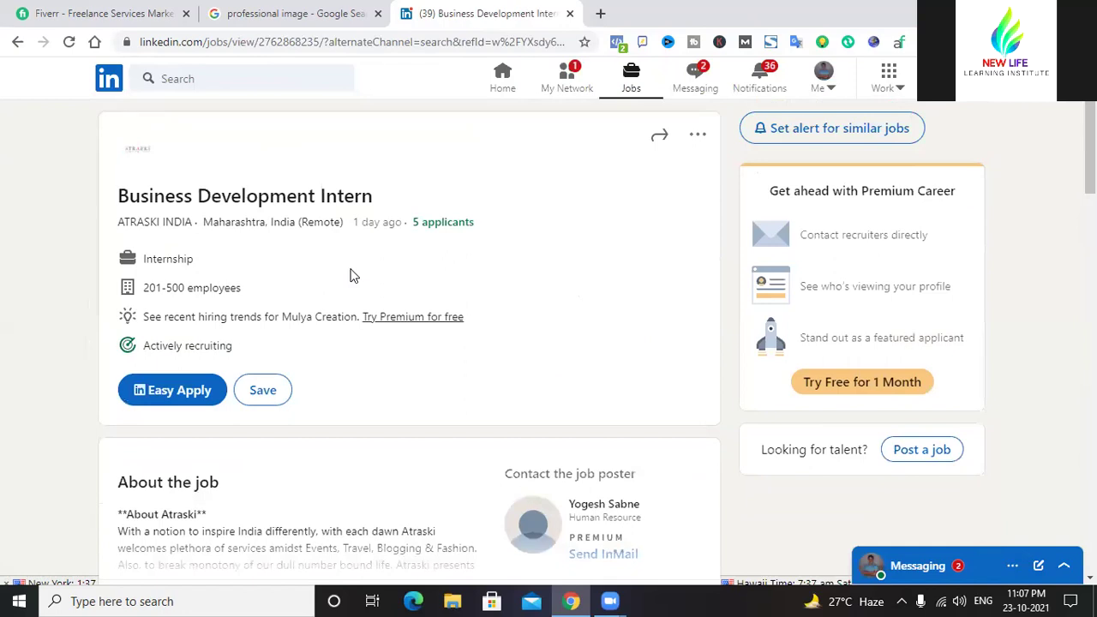
# - Go back through the filtered internship and job listings to the general search results for fashion
pyautogui.click(17, 41)
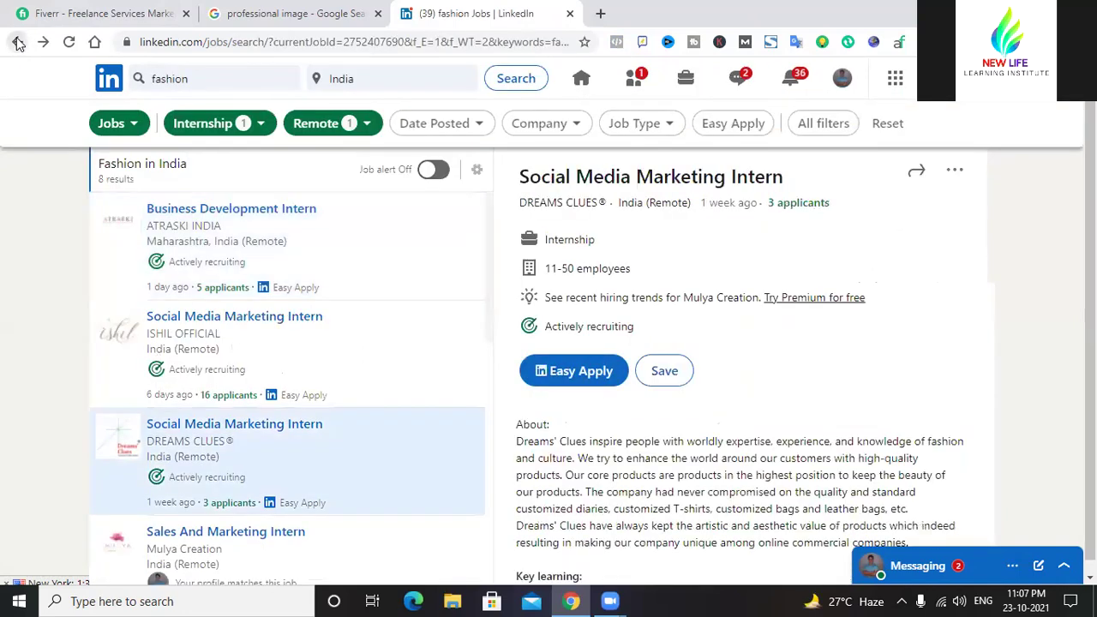
pyautogui.click(18, 41)
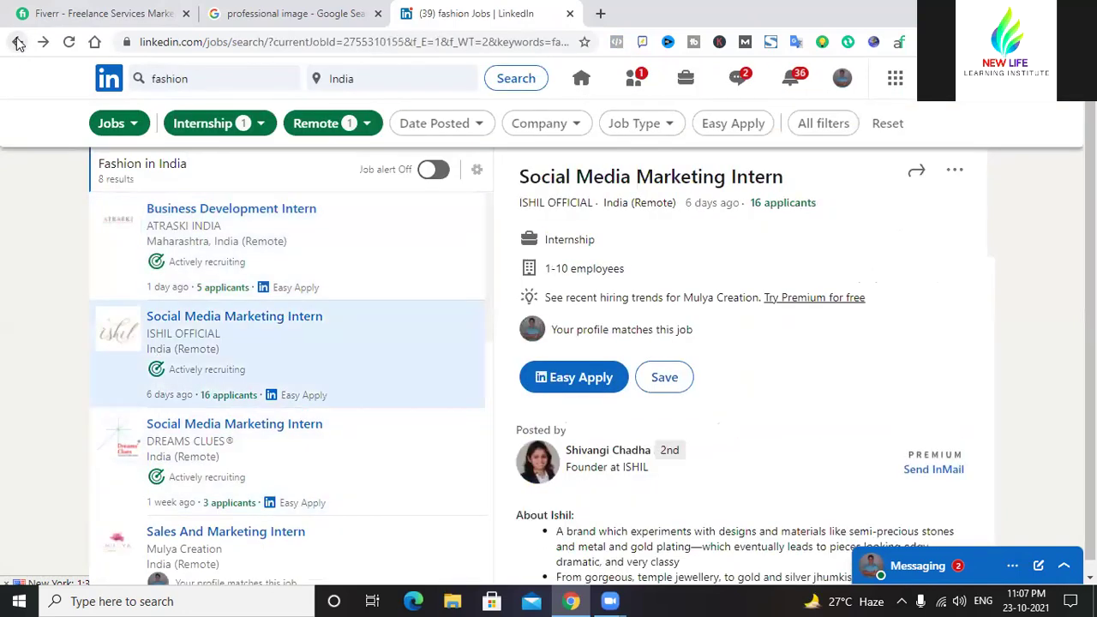
pyautogui.click(17, 41)
pyautogui.click(18, 41)
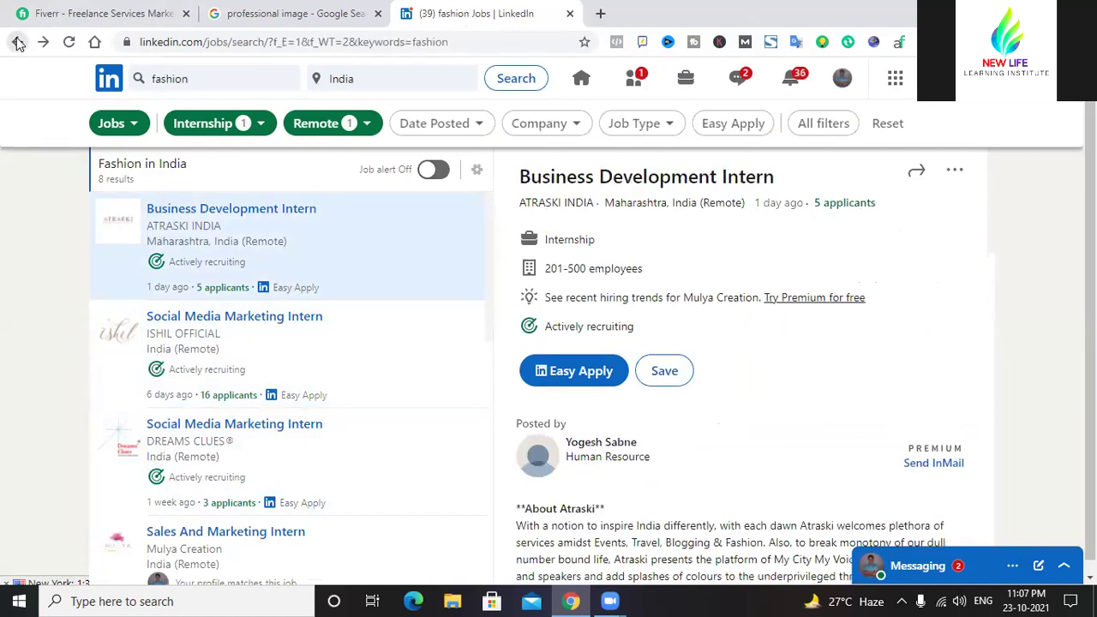
pyautogui.click(17, 41)
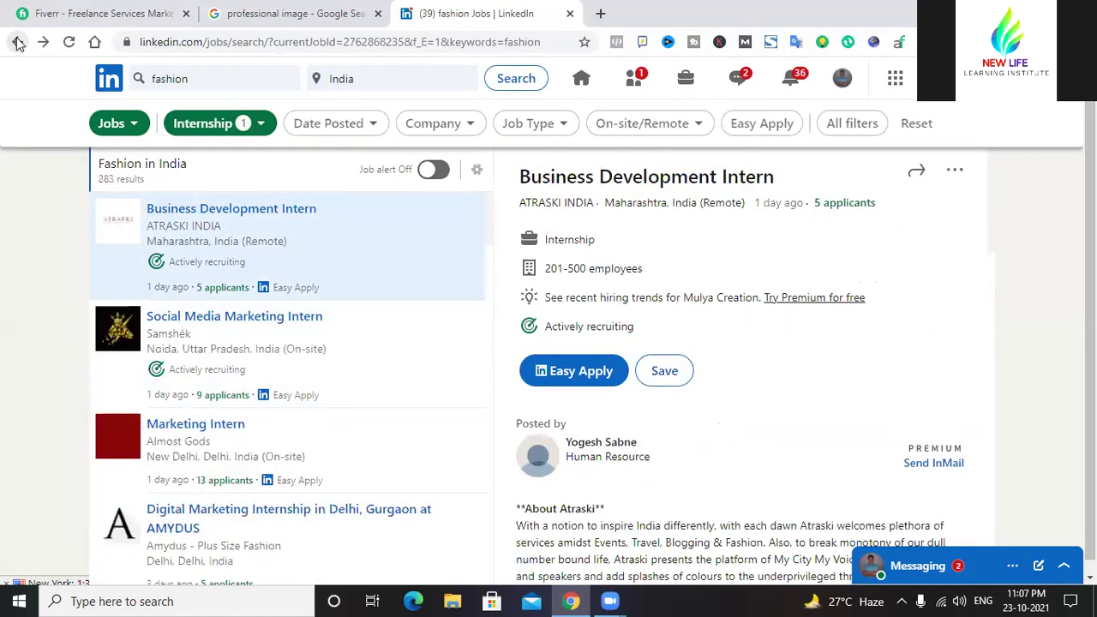
pyautogui.click(17, 41)
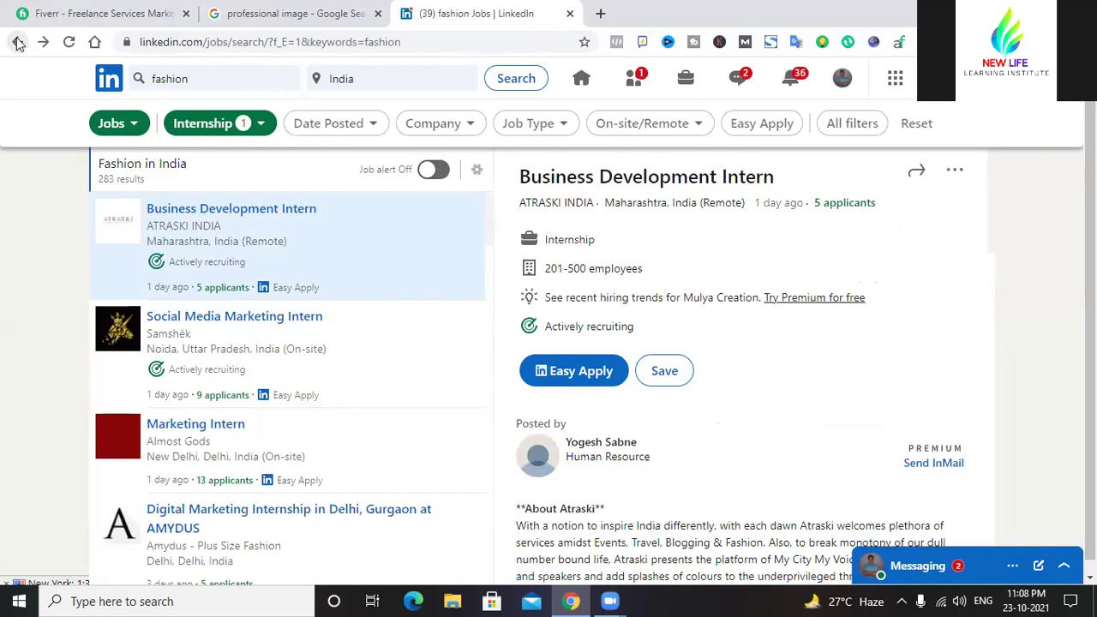
pyautogui.click(17, 41)
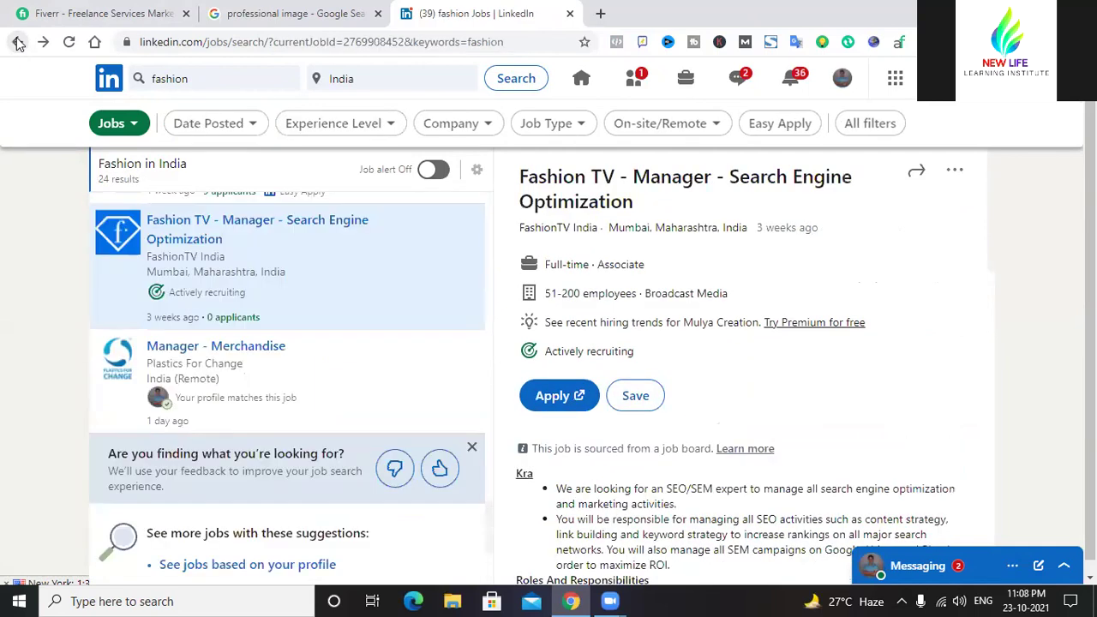
pyautogui.click(17, 41)
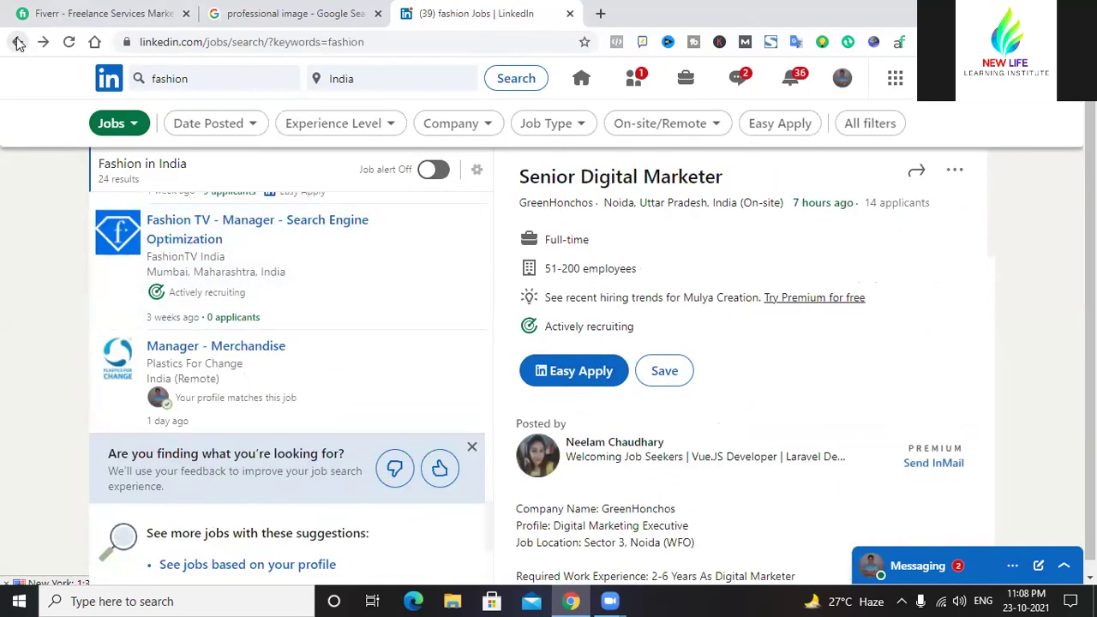
pyautogui.click(17, 41)
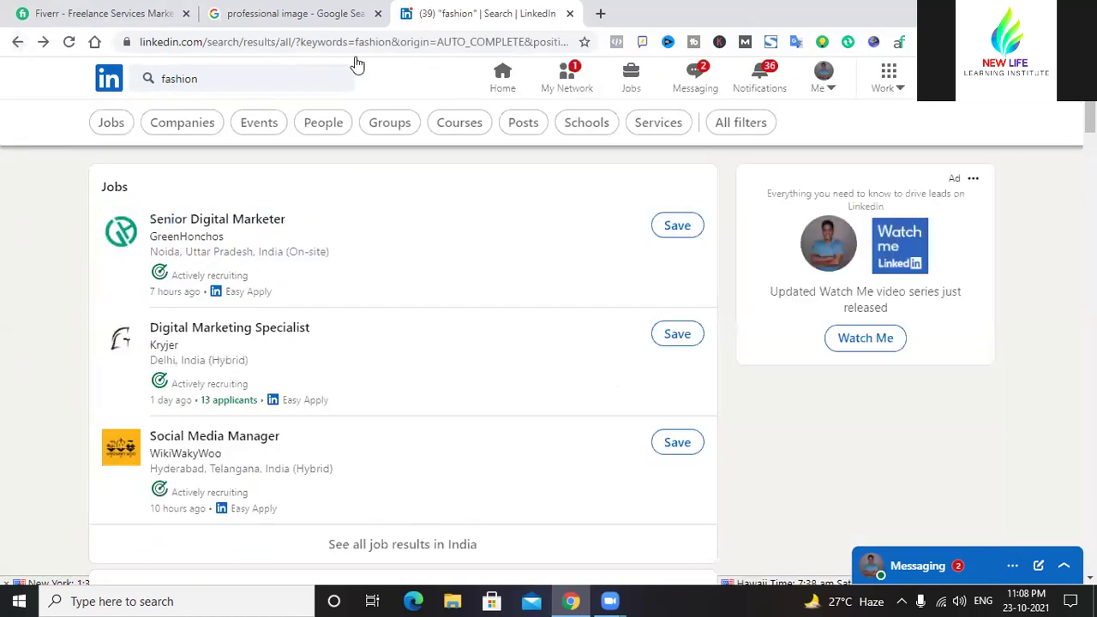
# - Narrow the fashion search results to Groups and open the complete set of filters for them
pyautogui.click(225, 79)
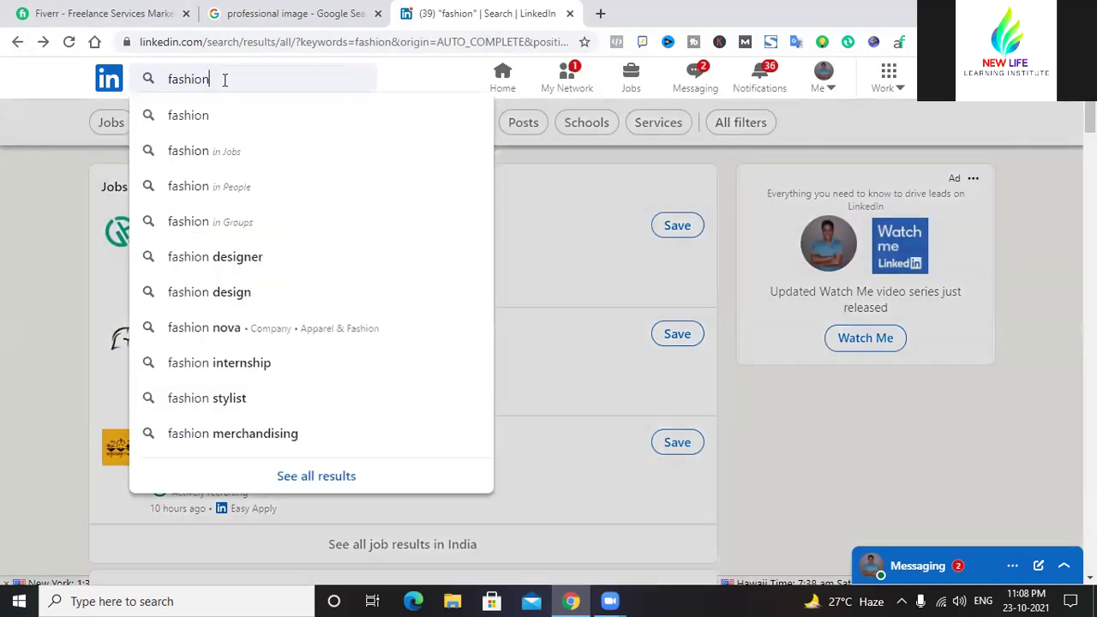
pyautogui.click(37, 192)
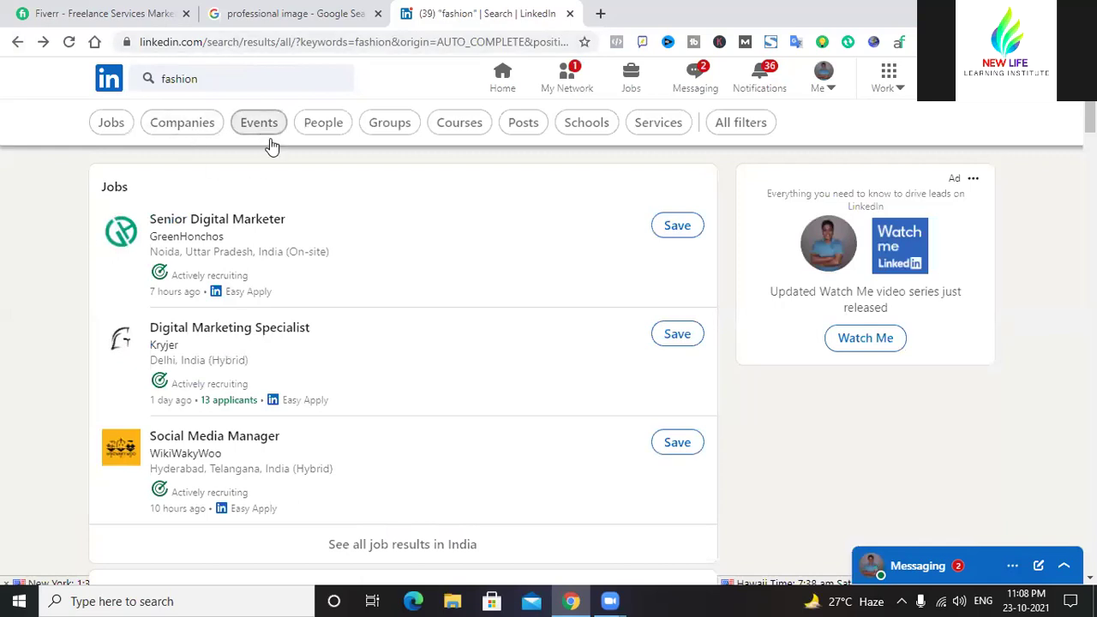
pyautogui.click(390, 124)
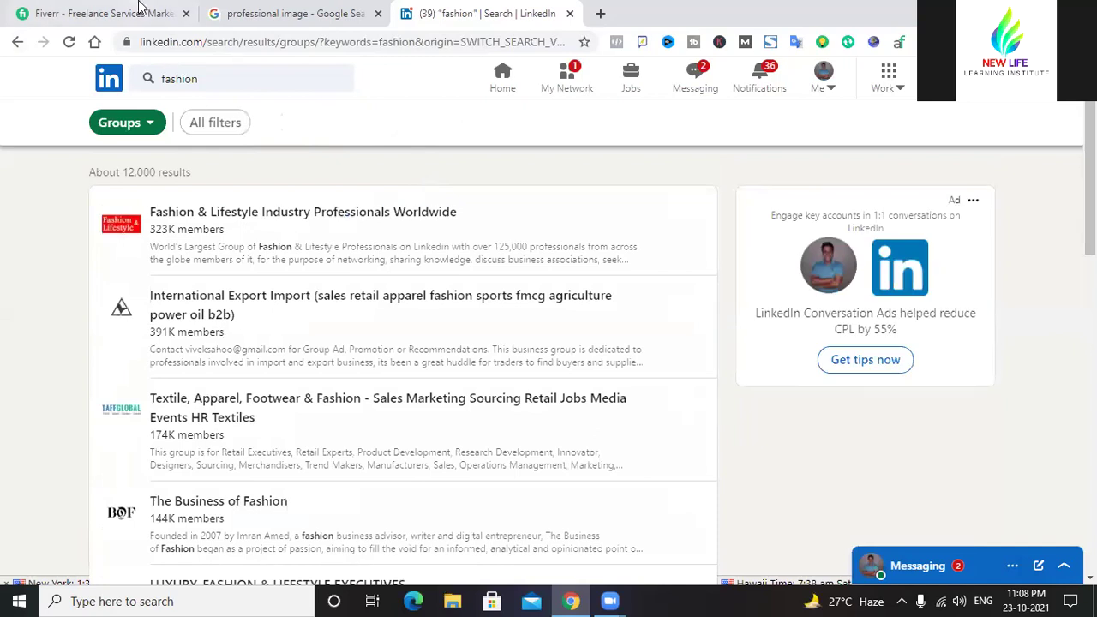
pyautogui.click(238, 123)
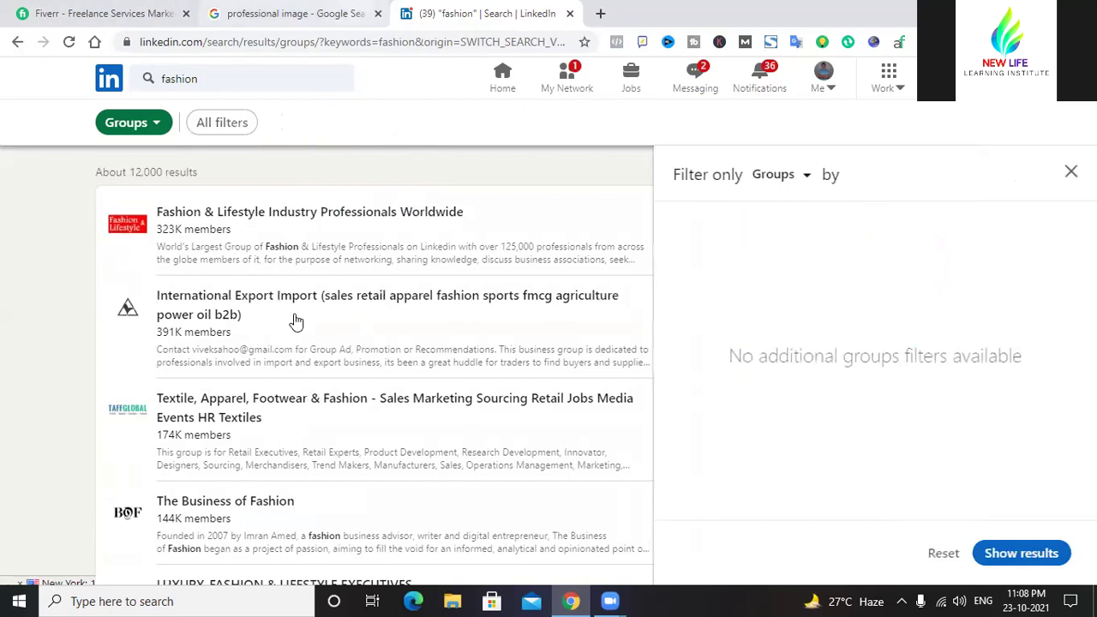
# - Check which content types the filter pane offers besides Groups, and close the pane without changing the selection
pyautogui.click(805, 175)
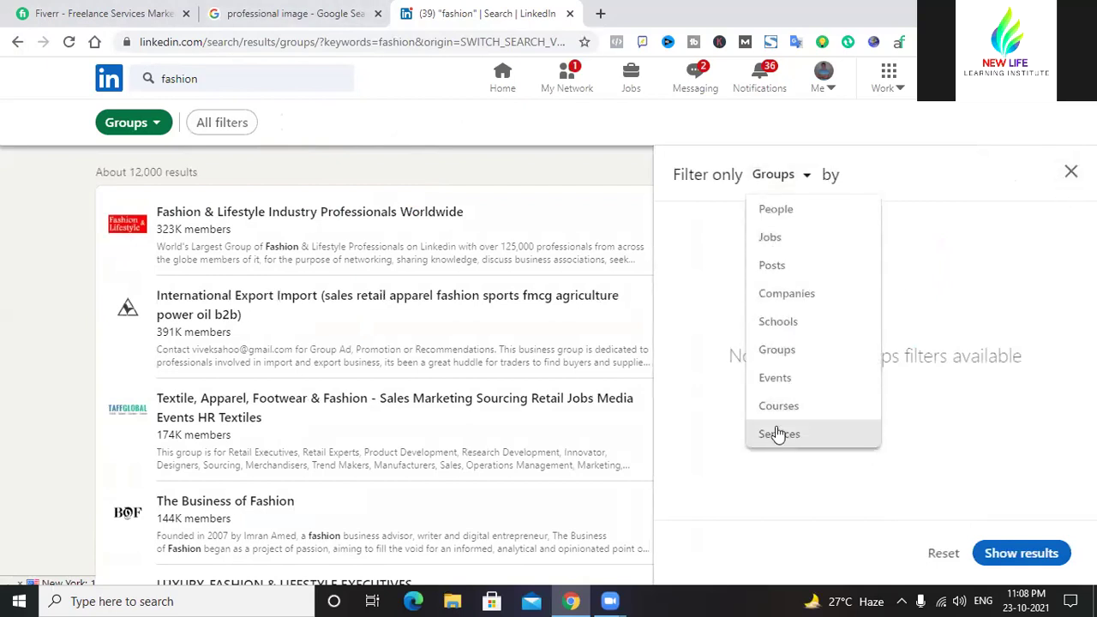
pyautogui.click(1070, 169)
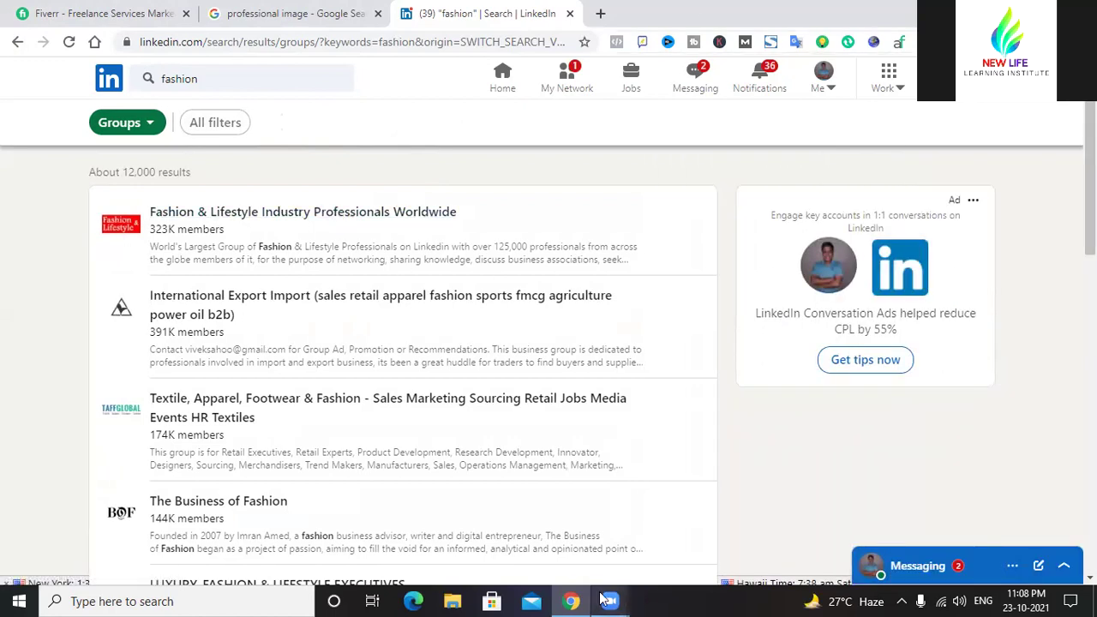
pyautogui.scroll(-2, 296, 321)
pyautogui.scroll(2, 309, 377)
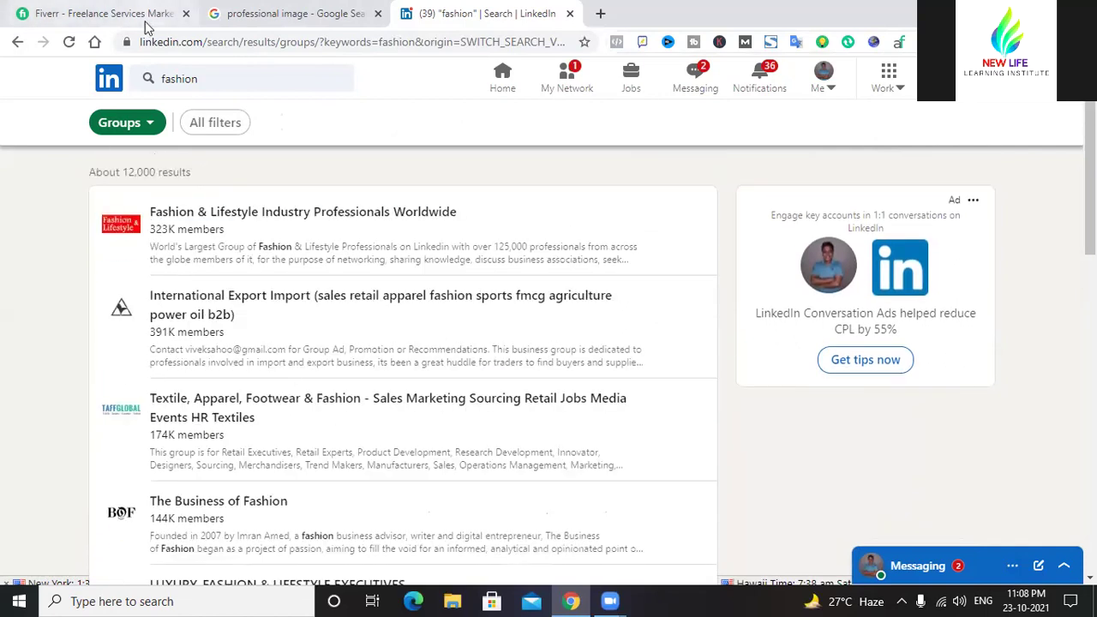
# - Open the Fashion & Lifestyle Industry Professionals Worldwide group and examine its connections, description and related groups
pyautogui.click(245, 214)
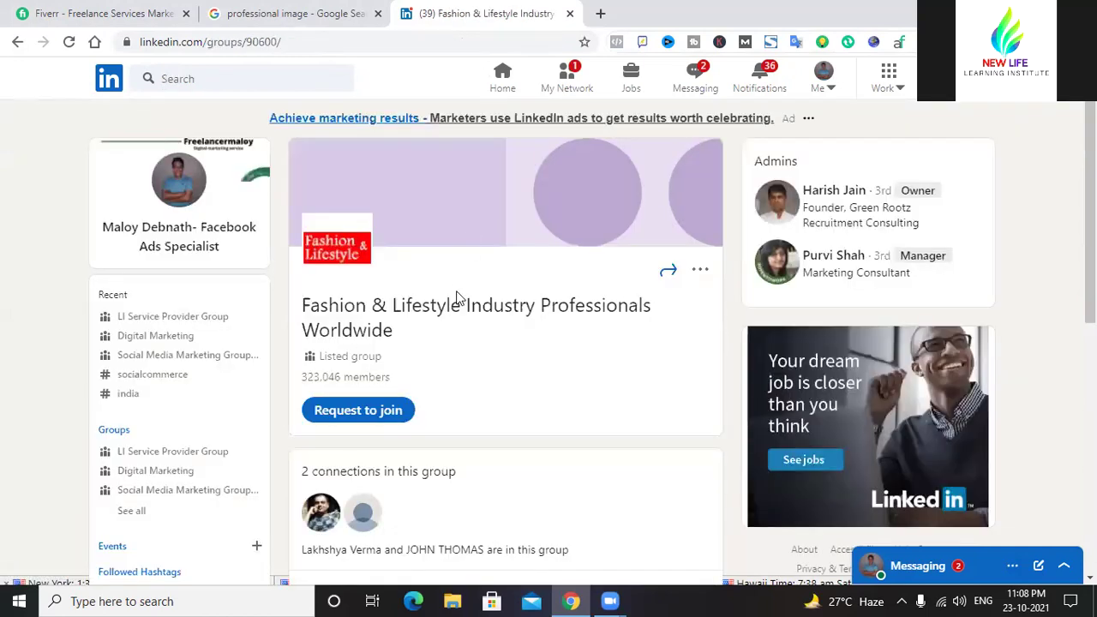
pyautogui.scroll(-3, 515, 266)
pyautogui.scroll(-6, 486, 298)
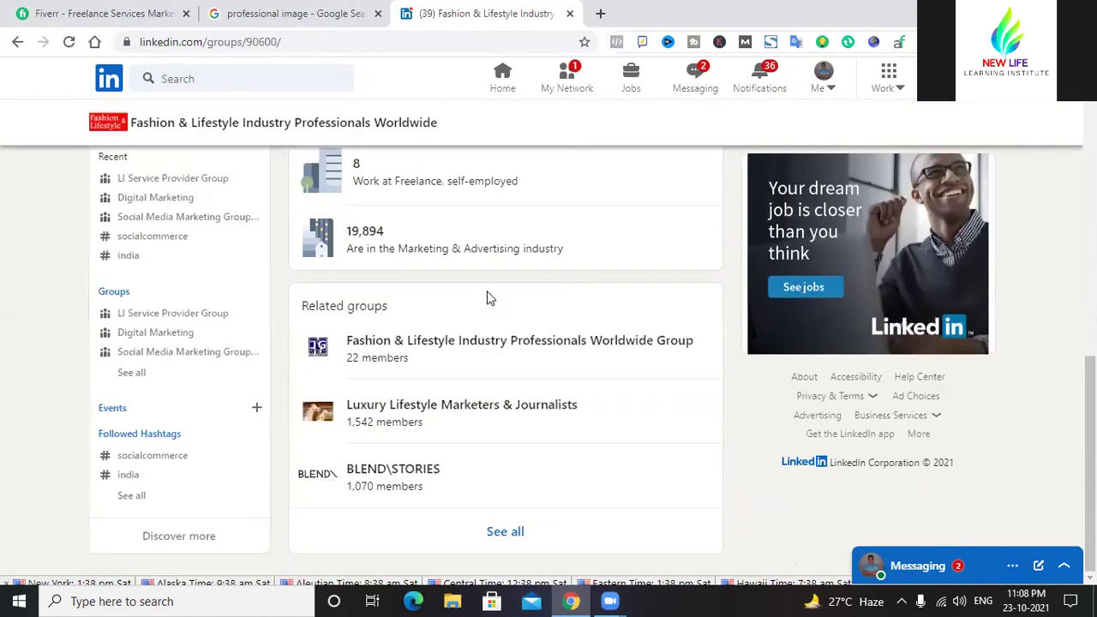
pyautogui.scroll(4, 486, 299)
pyautogui.scroll(4, 486, 298)
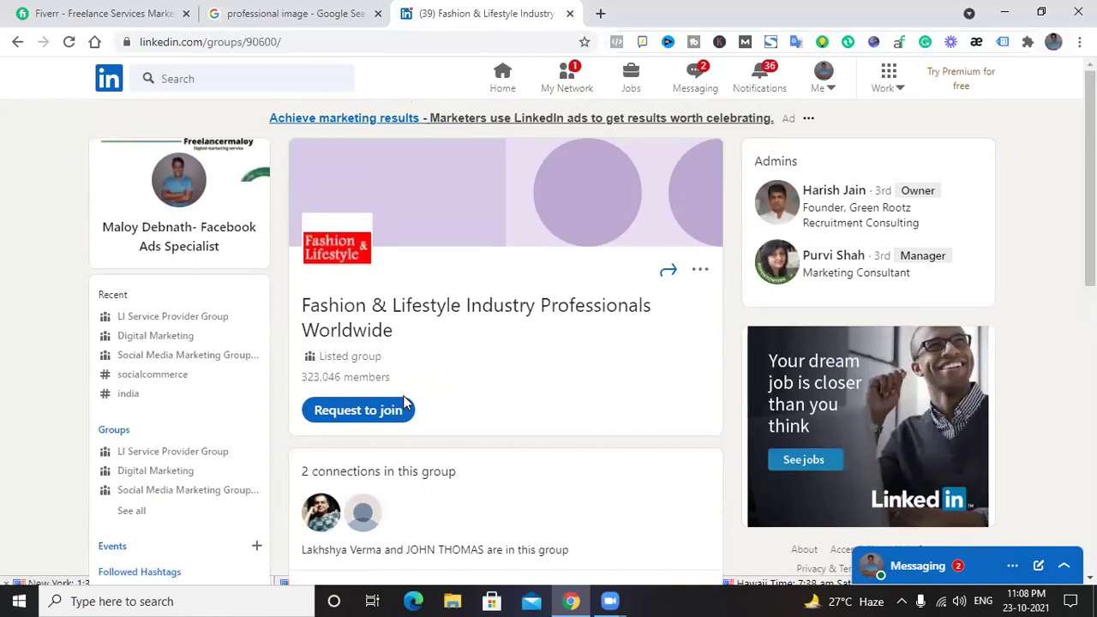
pyautogui.scroll(-2, 407, 411)
pyautogui.scroll(2, 400, 352)
pyautogui.scroll(-2, 399, 309)
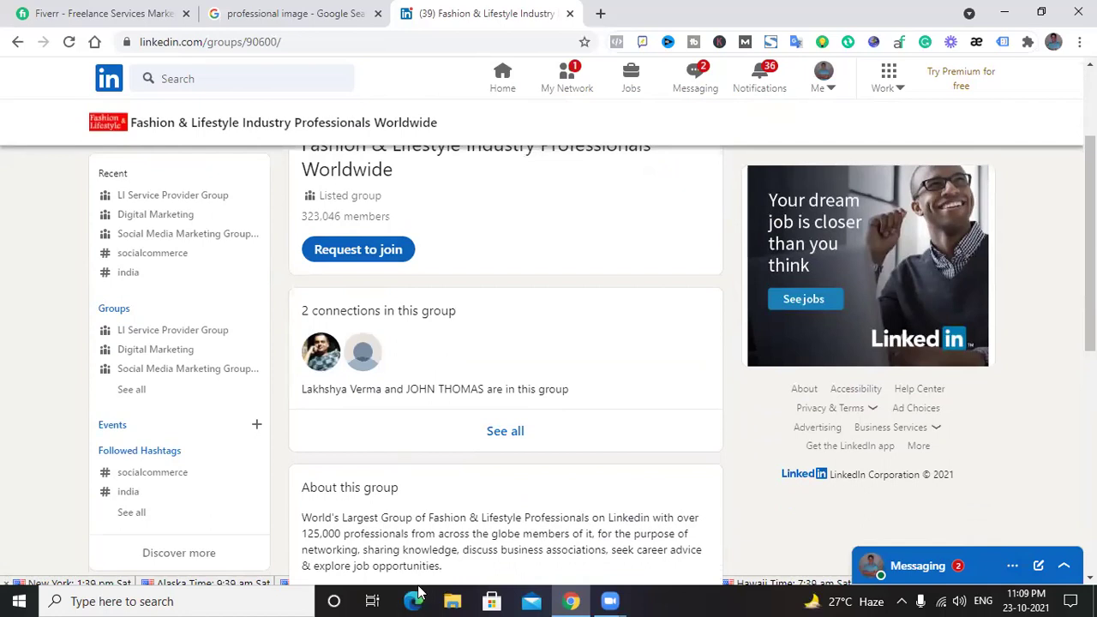
pyautogui.scroll(-6, 451, 383)
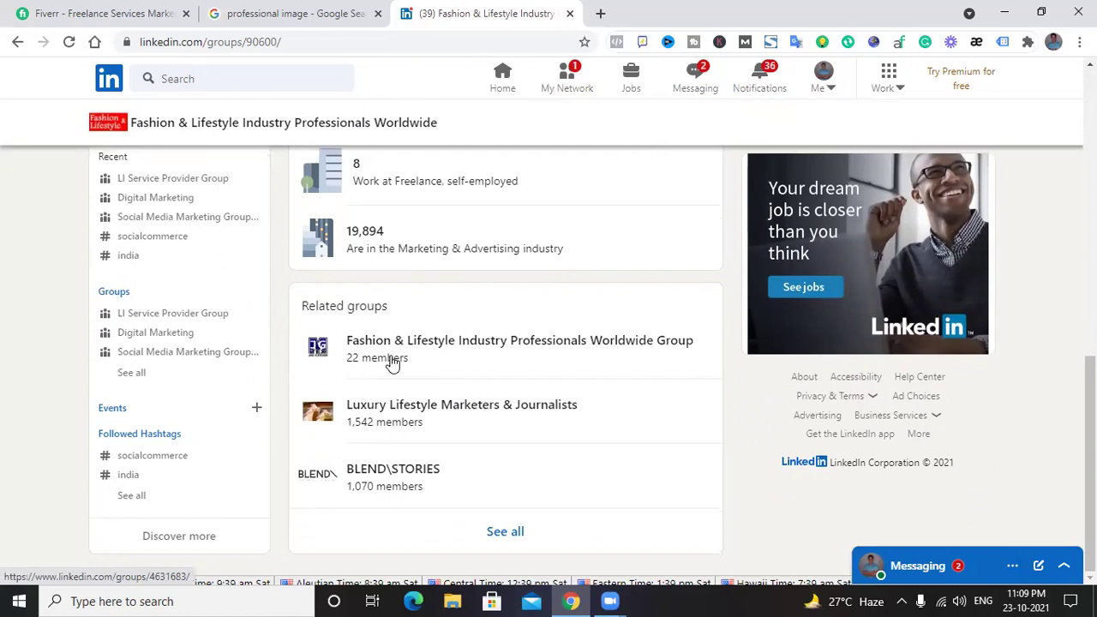
pyautogui.scroll(6, 392, 364)
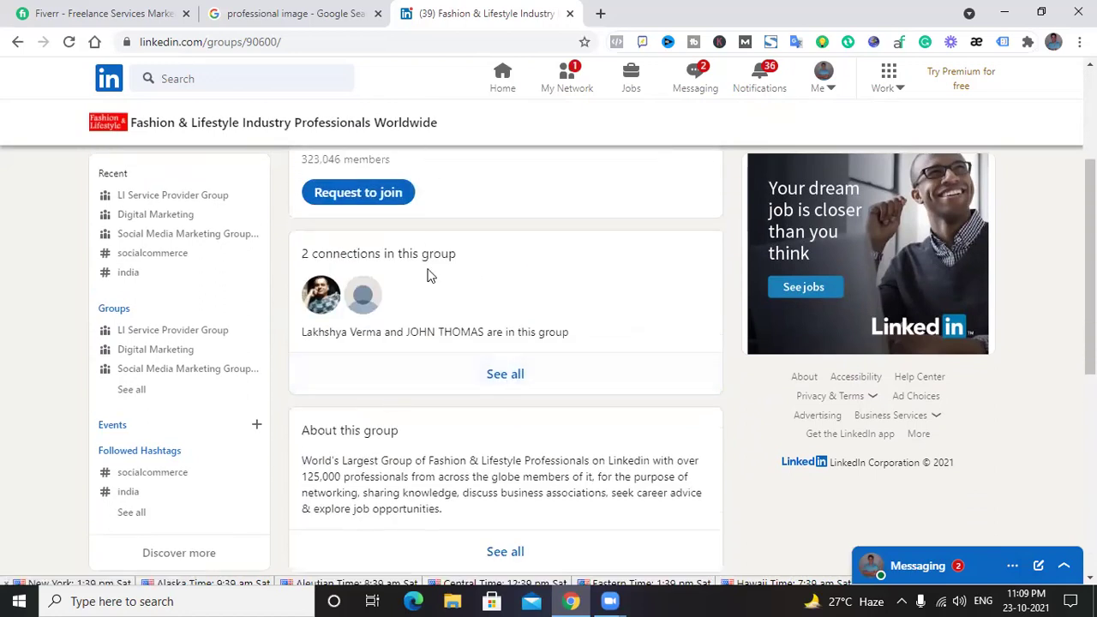
pyautogui.scroll(3, 437, 257)
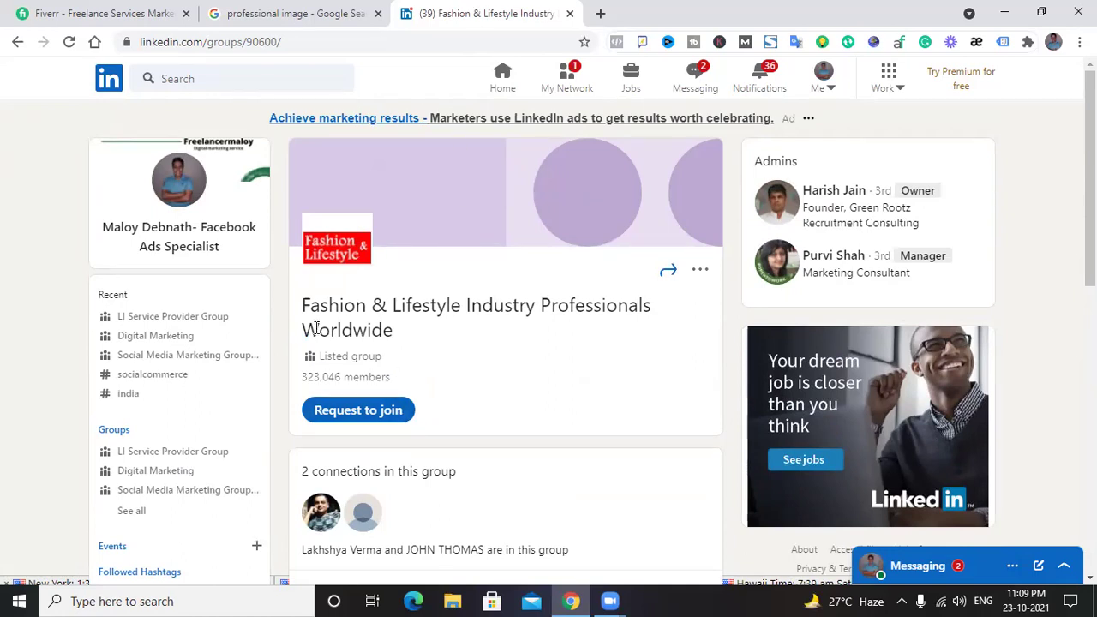
# - Request to join the Fashion & Lifestyle Industry Professionals Worldwide group and dismiss the notification
pyautogui.scroll(-1, 380, 301)
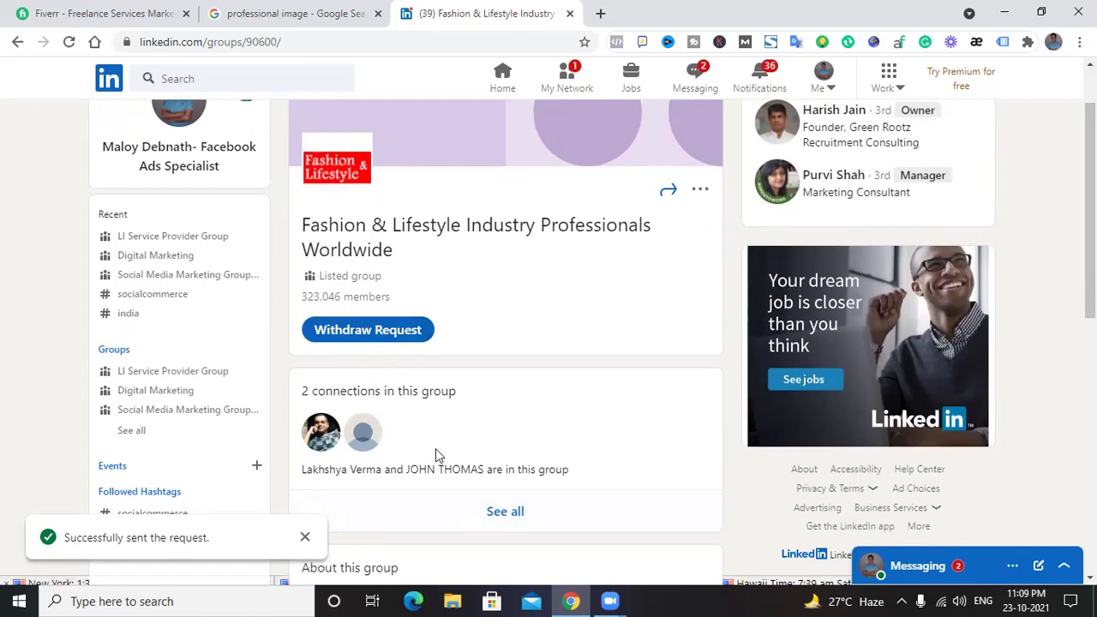
pyautogui.scroll(1, 438, 300)
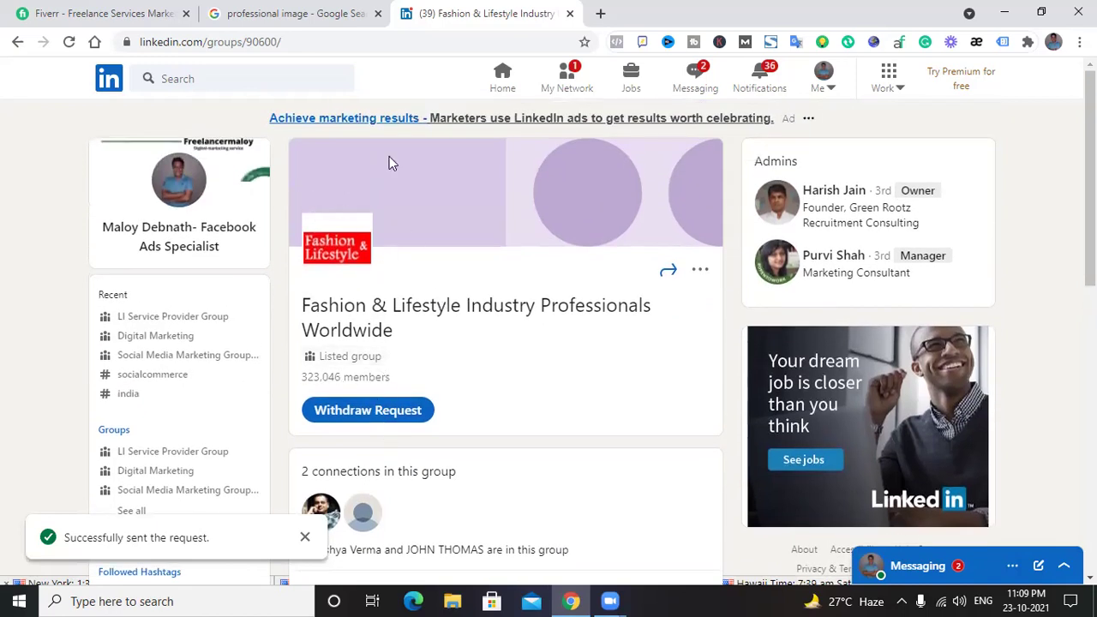
pyautogui.click(305, 537)
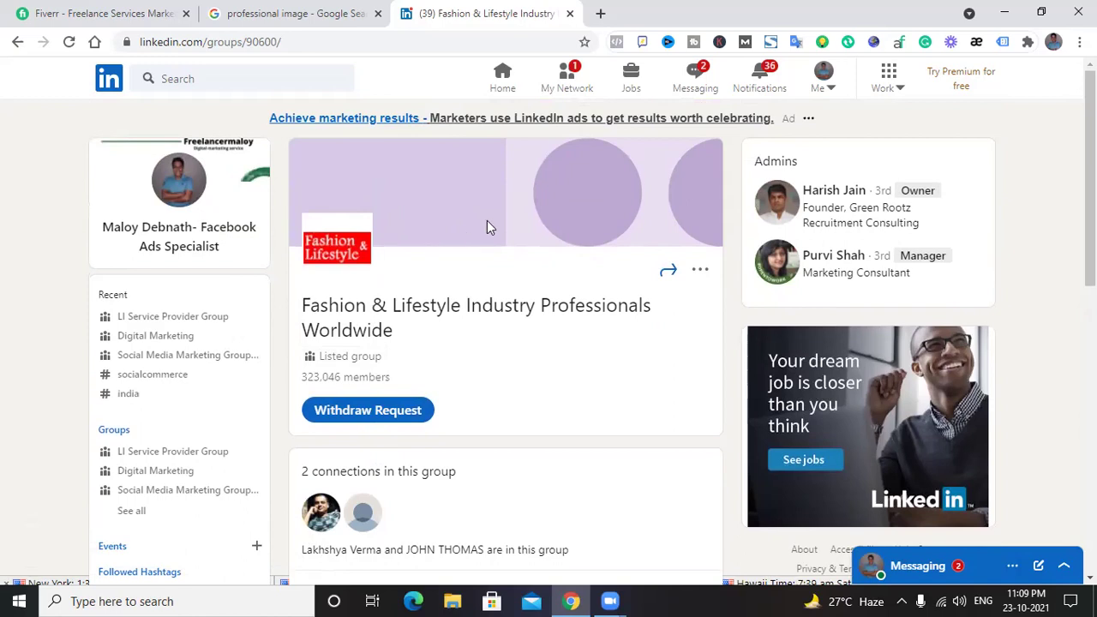
# - Go back from the group page to the Groups search results for fashion
pyautogui.click(321, 16)
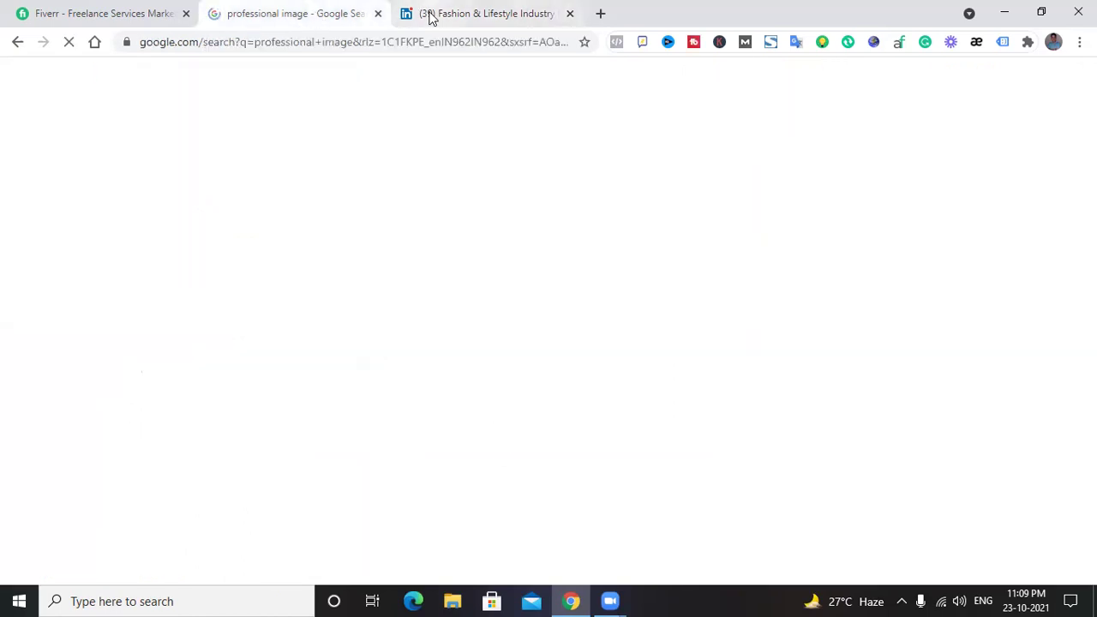
pyautogui.click(431, 16)
pyautogui.click(17, 42)
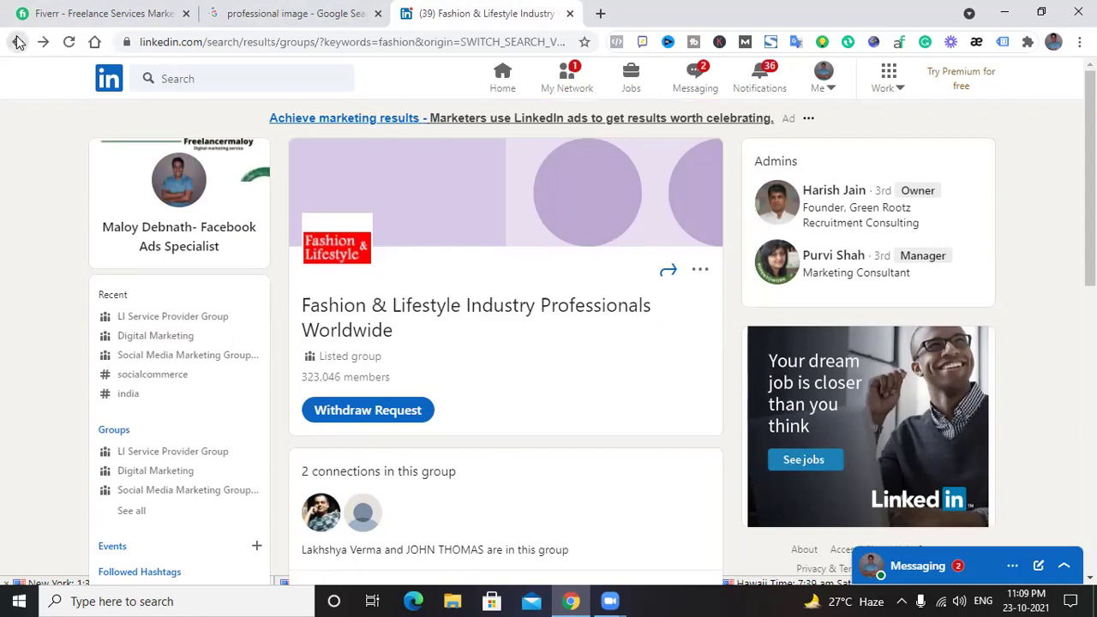
pyautogui.scroll(-2, 340, 216)
pyautogui.scroll(2, 339, 216)
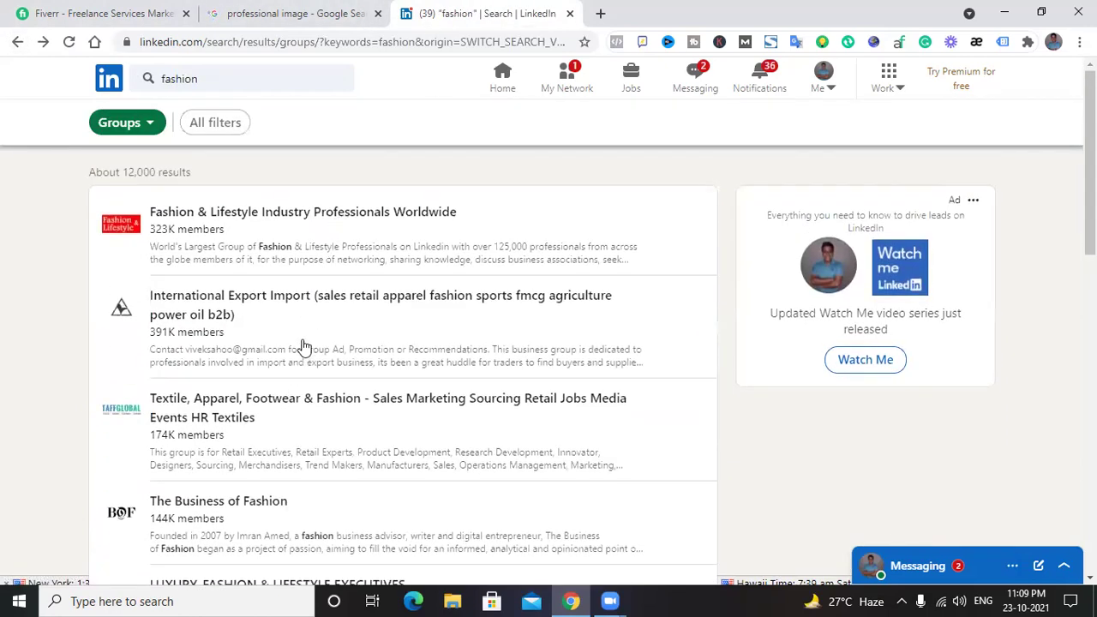
# - Check the search suggestions for fashion, close them and skim the groups further down the results
pyautogui.click(208, 78)
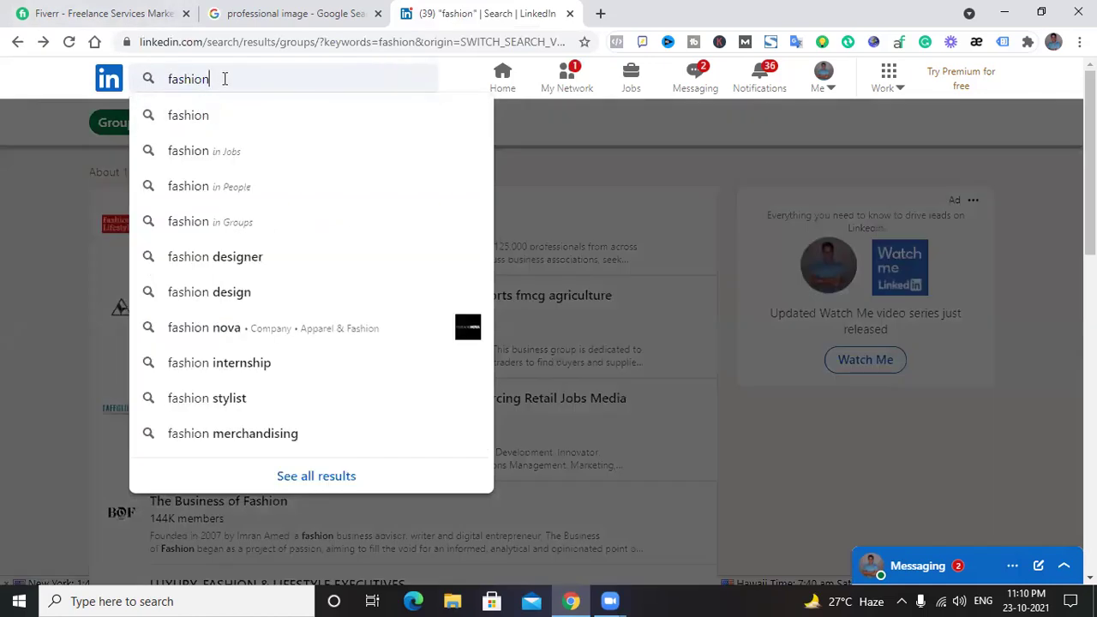
pyautogui.click(744, 378)
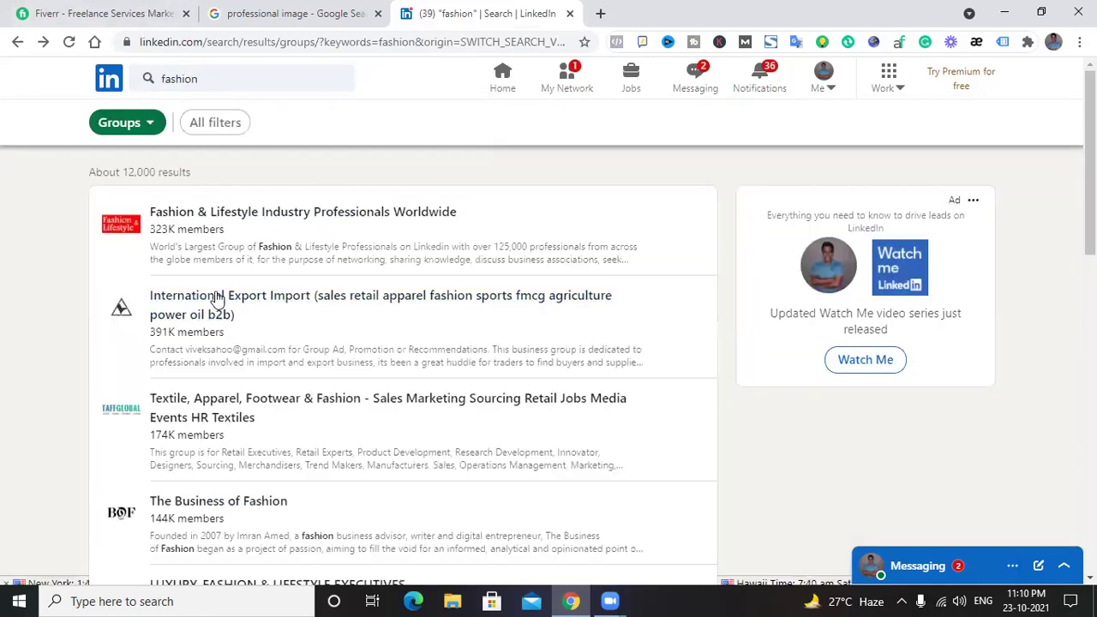
pyautogui.scroll(-2, 239, 305)
pyautogui.scroll(-1, 246, 263)
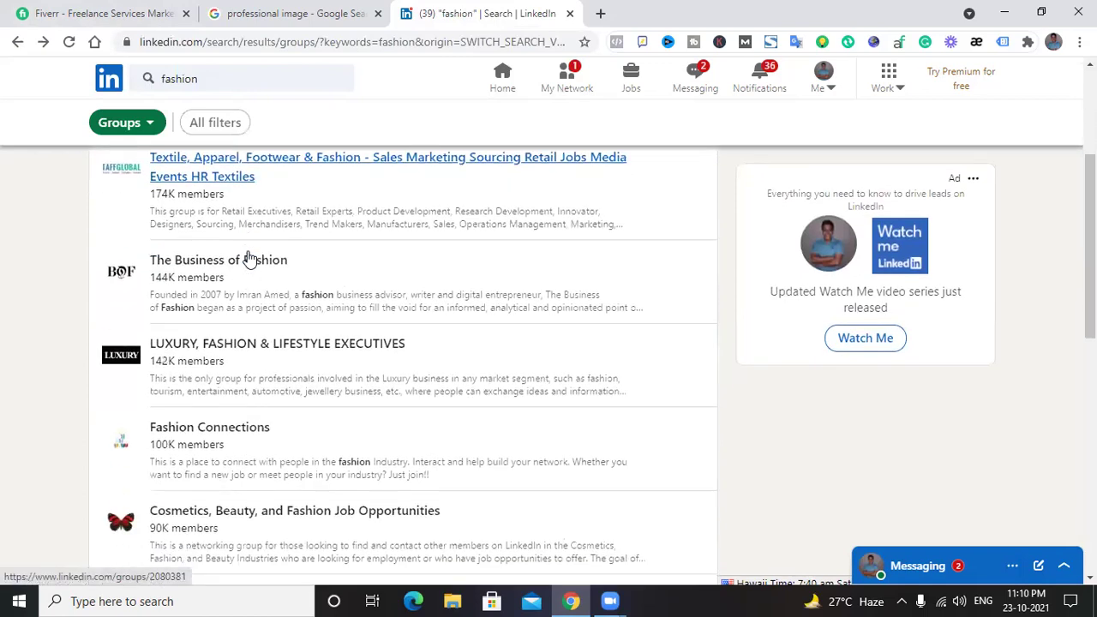
pyautogui.scroll(-2, 246, 320)
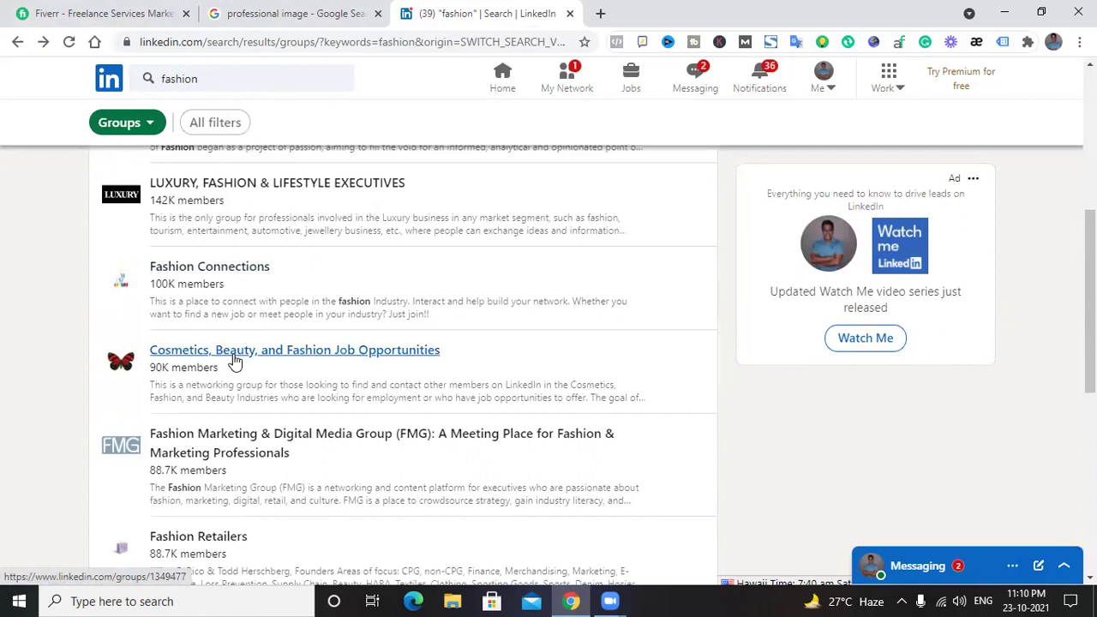
# - Search LinkedIn for "dipaper" instead of fashion and skim the people and posts in the results
pyautogui.click(197, 81)
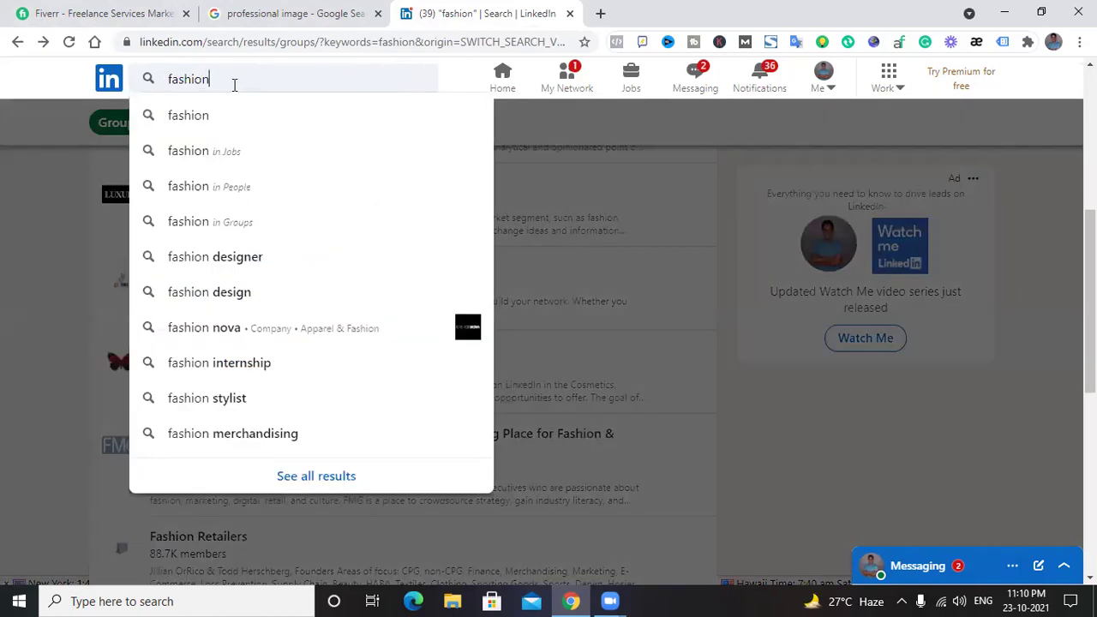
pyautogui.press('BackSpace')
pyautogui.press('BackSpace')
pyautogui.press('BackSpace')
pyautogui.press('BackSpace')
pyautogui.press('BackSpace')
pyautogui.press('BackSpace')
pyautogui.press('BackSpace')
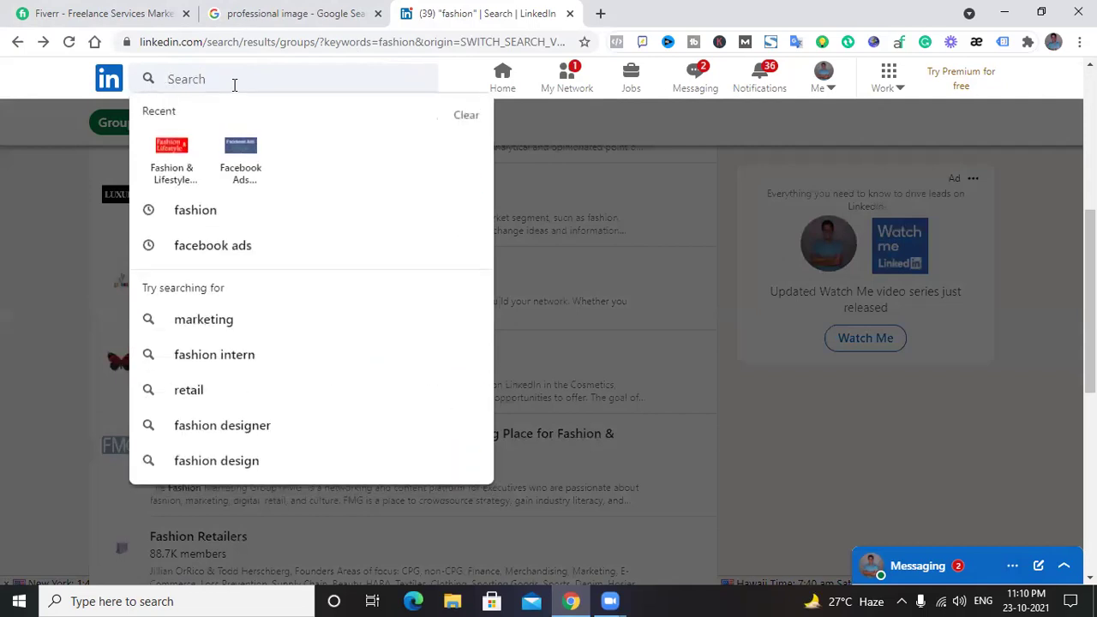
pyautogui.write('dipaper')
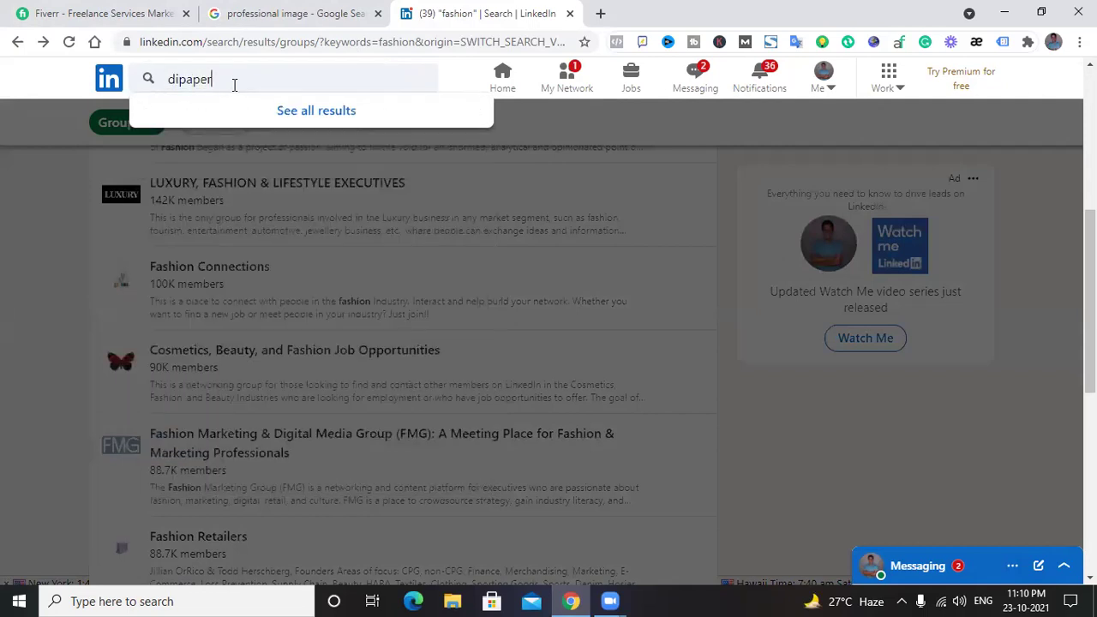
pyautogui.click(307, 109)
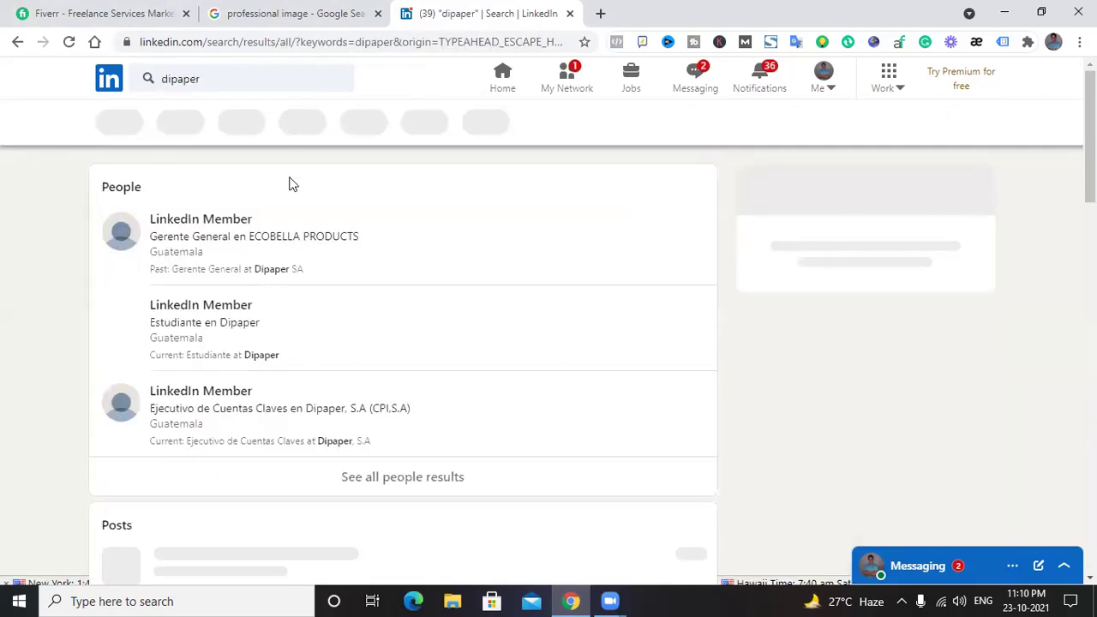
pyautogui.scroll(-2, 253, 310)
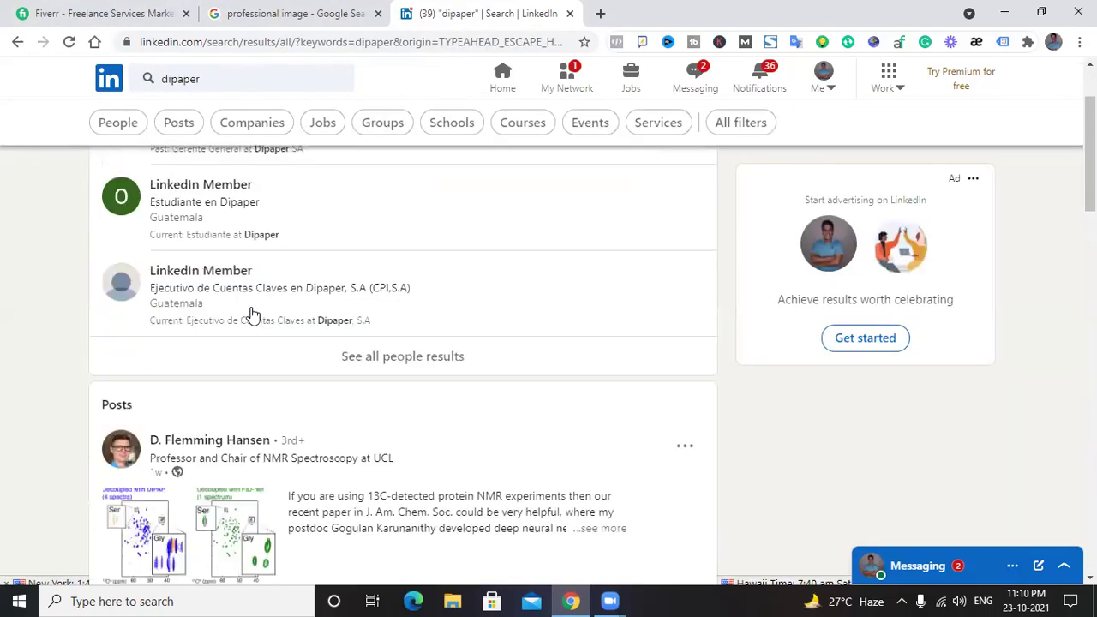
pyautogui.scroll(1, 230, 103)
# - Try "diper" as the search term and clear the search field without running the search
pyautogui.click(226, 79)
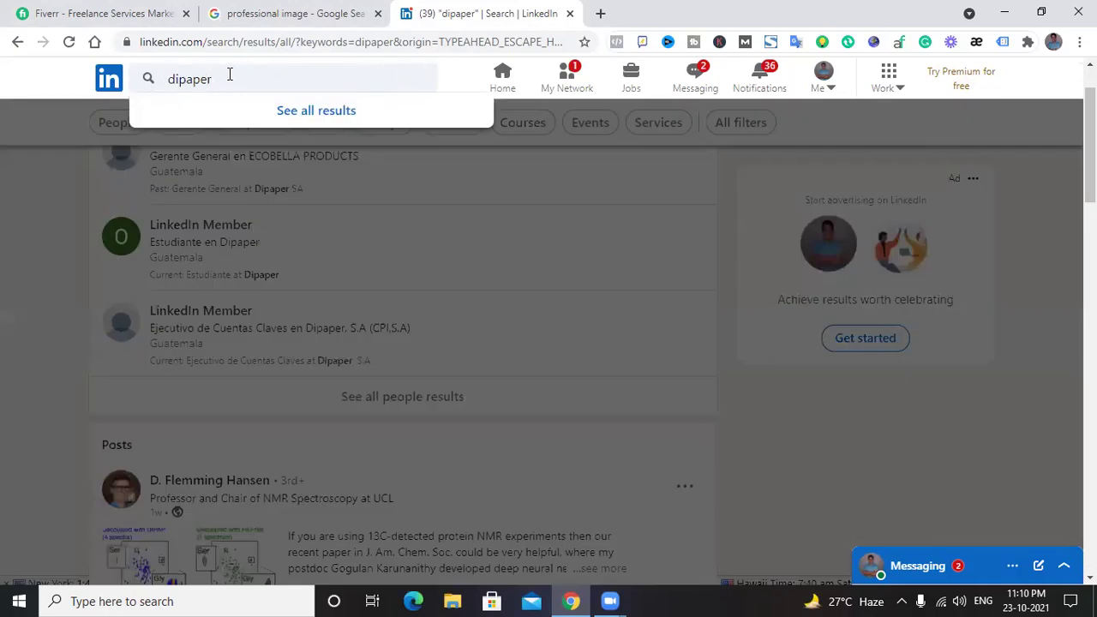
pyautogui.press('BackSpace')
pyautogui.press('BackSpace')
pyautogui.press('BackSpace')
pyautogui.press('BackSpace')
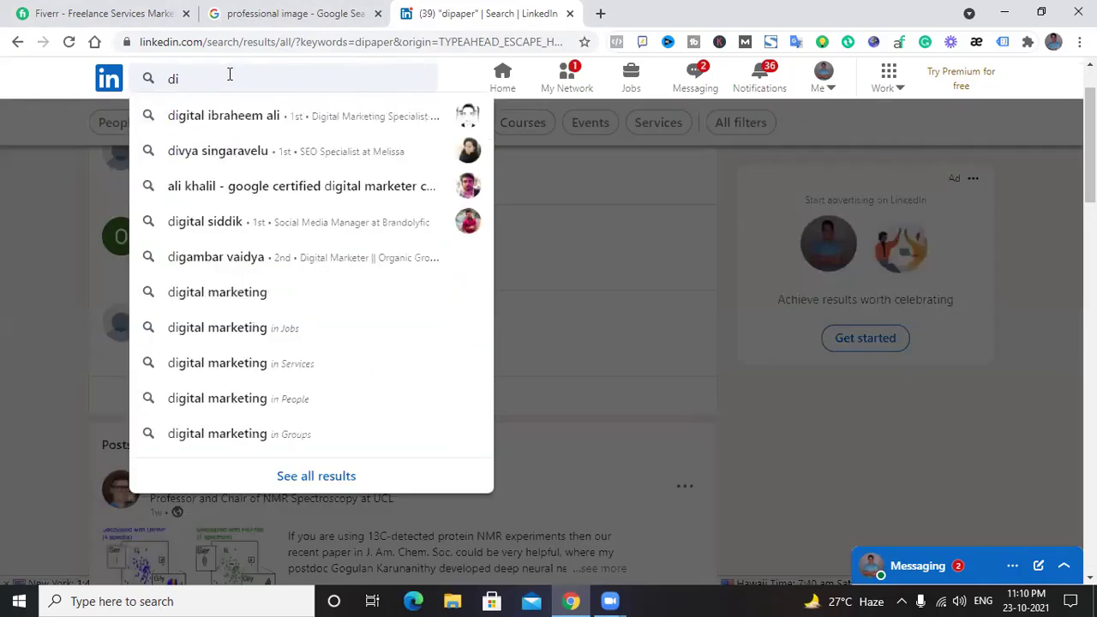
pyautogui.write('per')
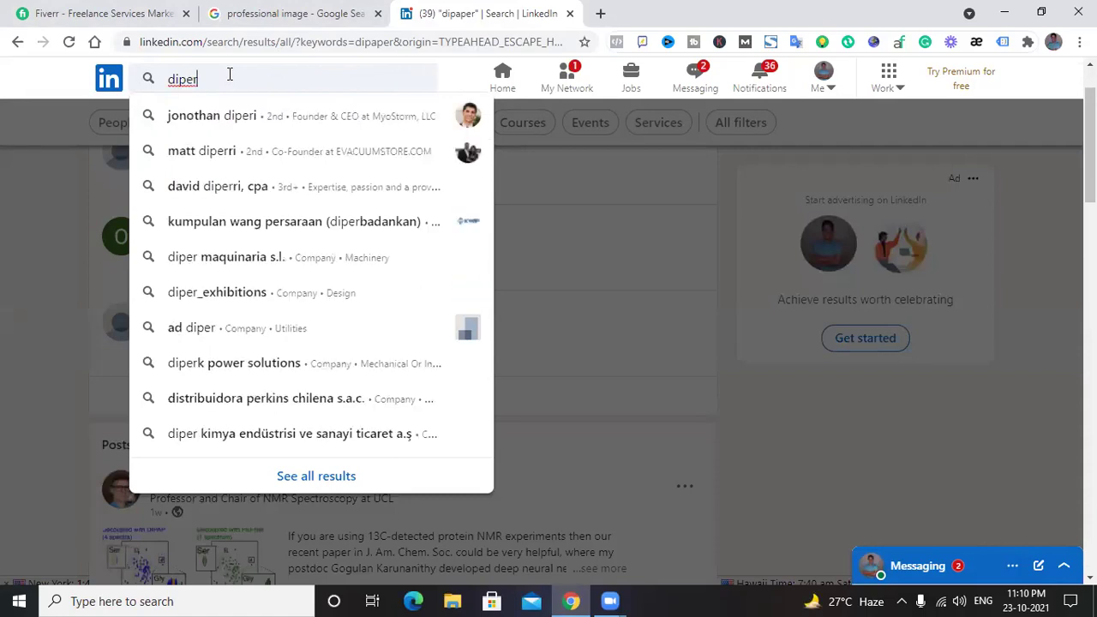
pyautogui.press('BackSpace')
pyautogui.press('BackSpace')
pyautogui.press('BackSpace')
pyautogui.press('BackSpace')
pyautogui.press('BackSpace')
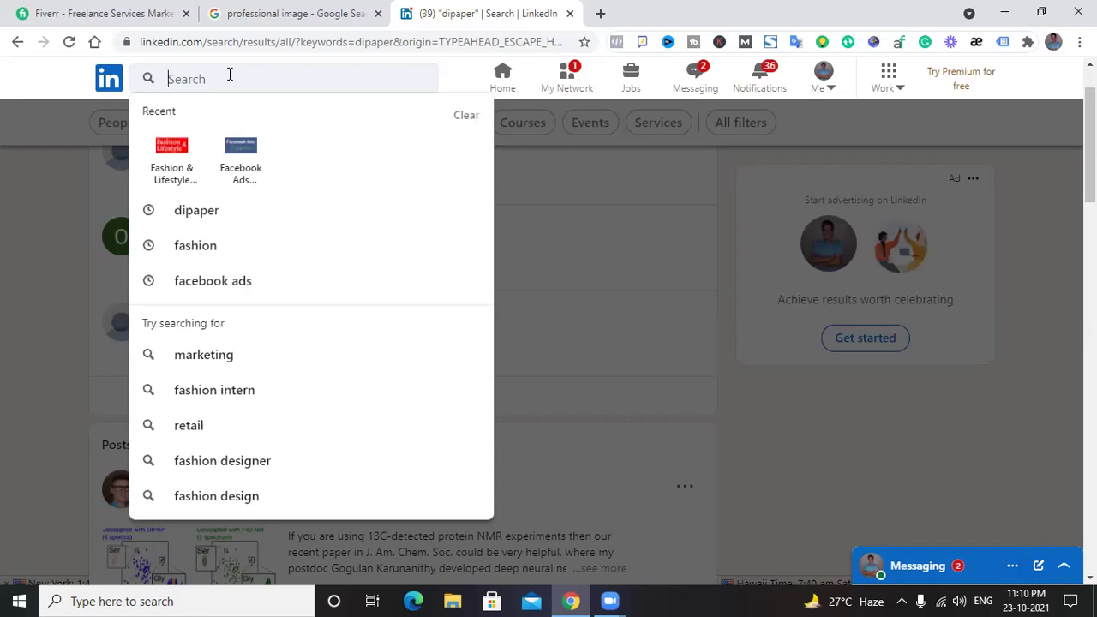
# - Run the suggested search for marketing, narrowed to Groups, and skim the first page of groups
pyautogui.click(243, 355)
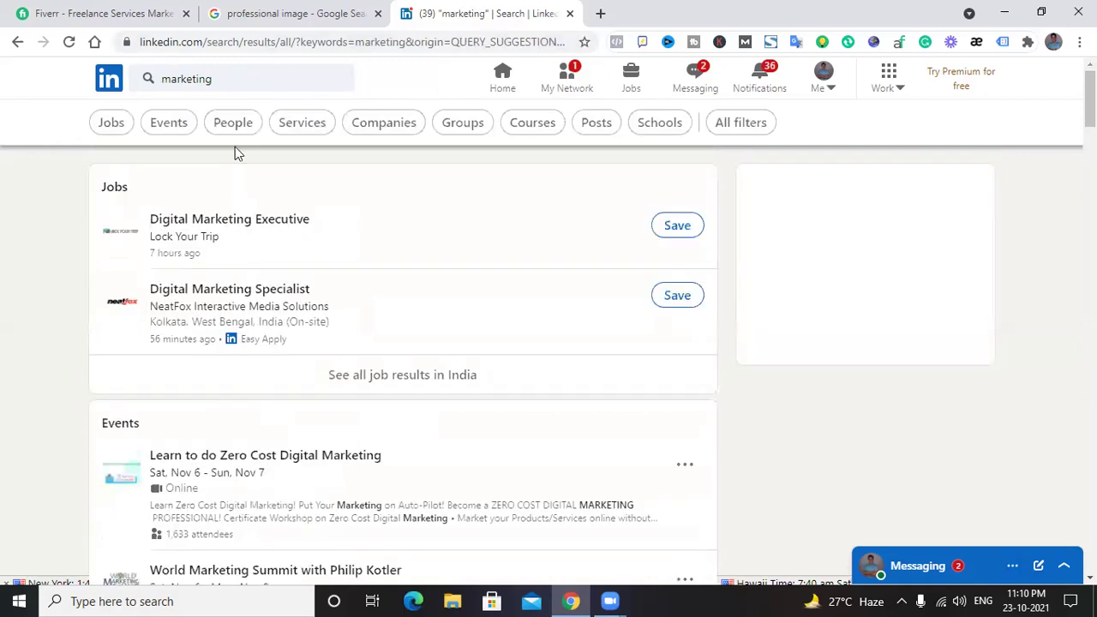
pyautogui.click(459, 125)
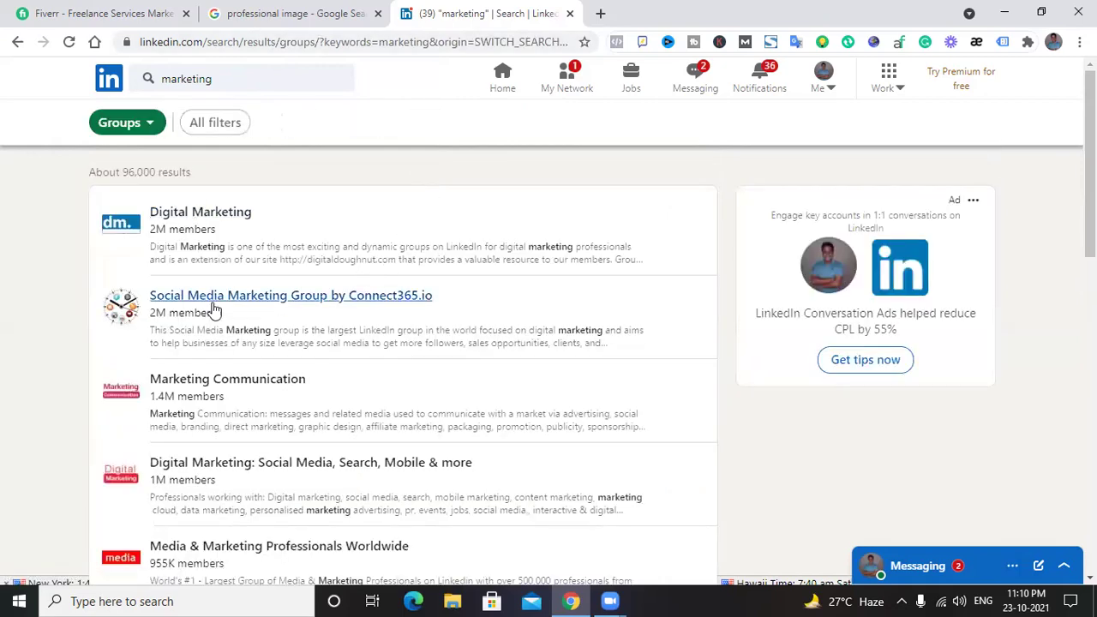
pyautogui.scroll(-5, 215, 309)
pyautogui.scroll(-4, 215, 308)
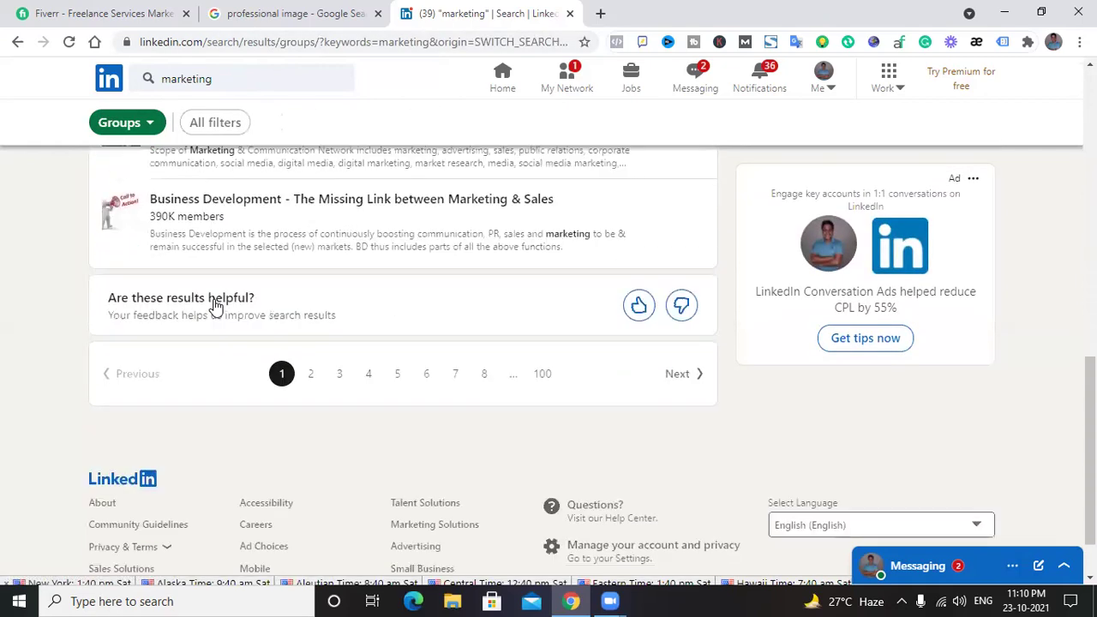
pyautogui.scroll(4, 215, 300)
pyautogui.scroll(3, 216, 307)
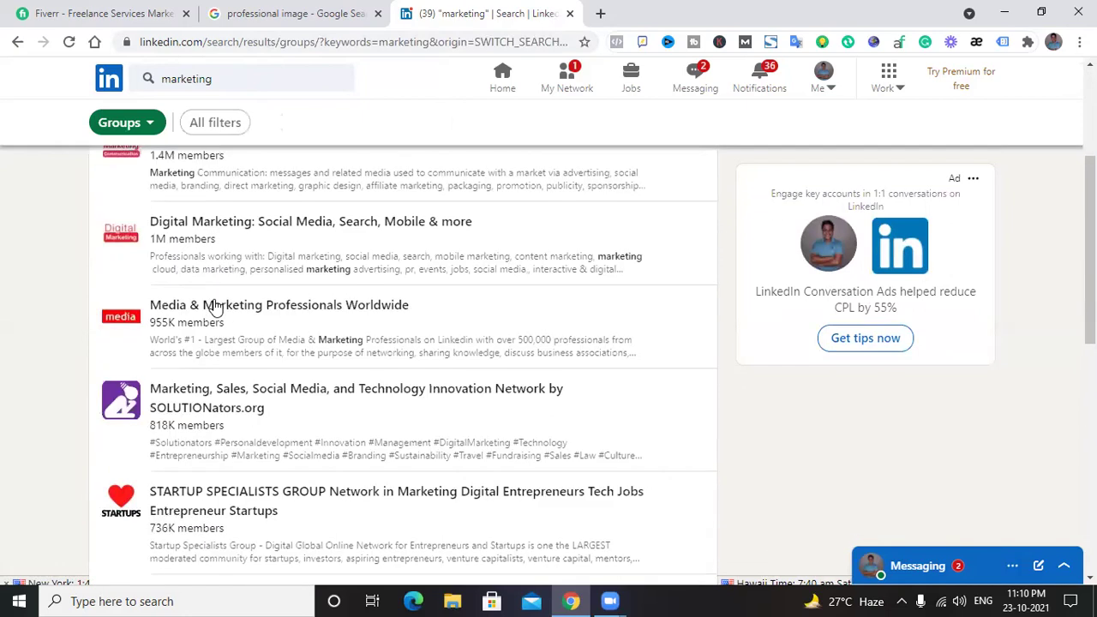
pyautogui.scroll(-3, 250, 272)
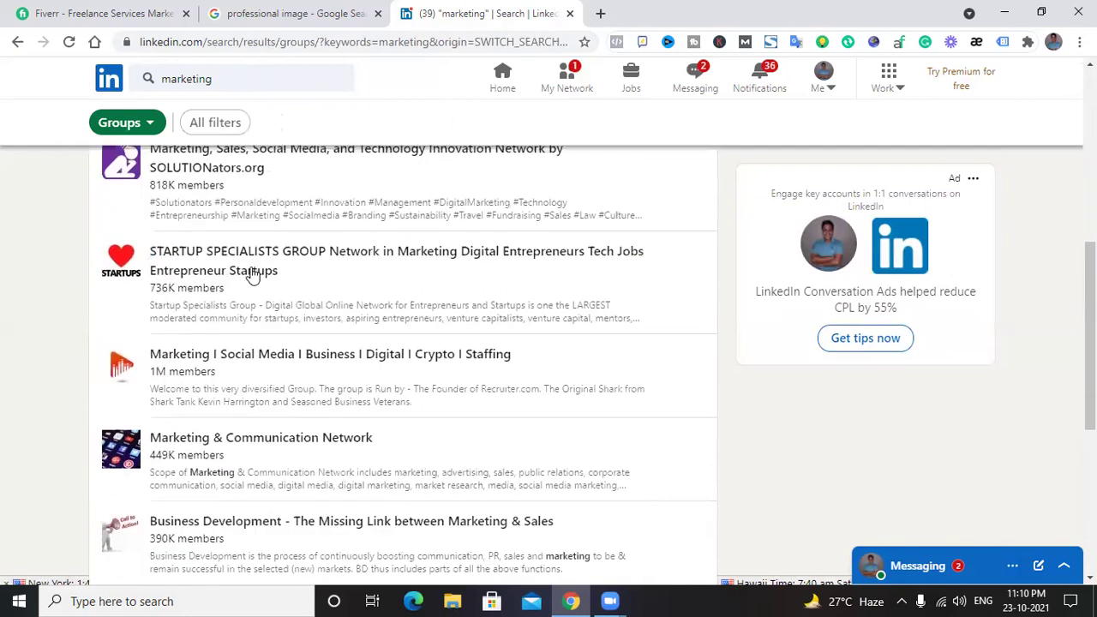
pyautogui.scroll(-3, 251, 273)
pyautogui.scroll(8, 251, 273)
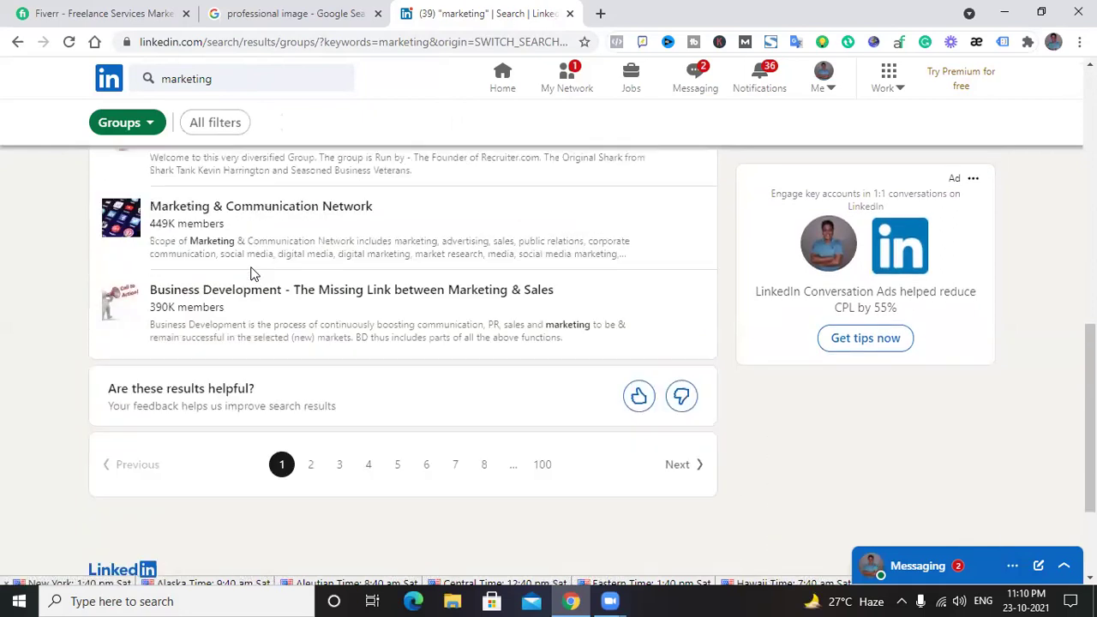
# - Open the Digital Marketing group from the marketing group results and look over its page
pyautogui.scroll(2, 252, 273)
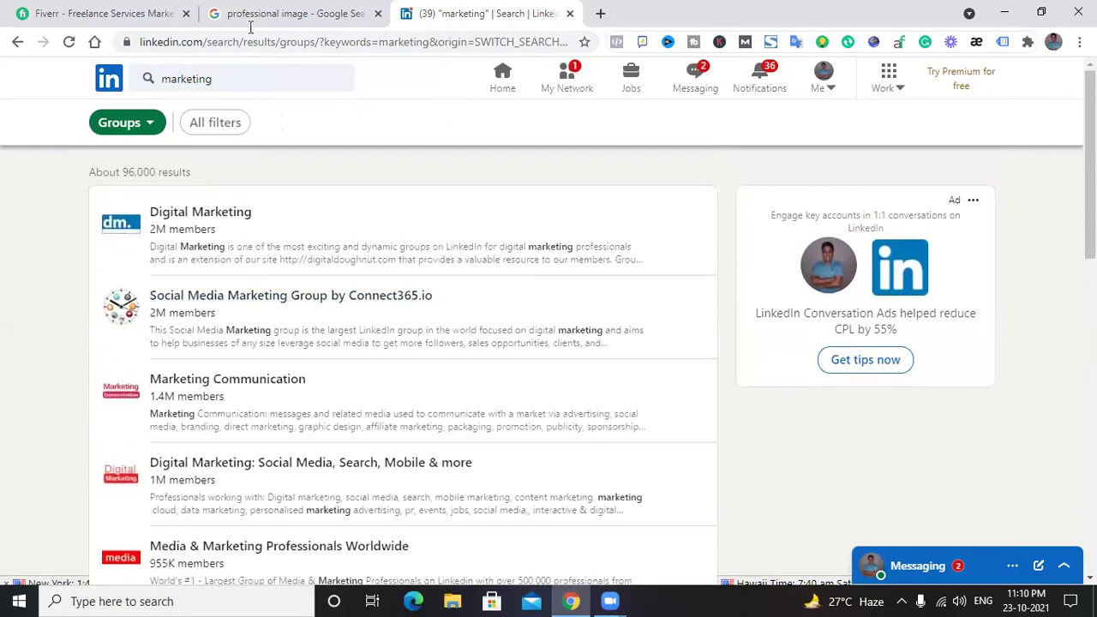
pyautogui.click(221, 217)
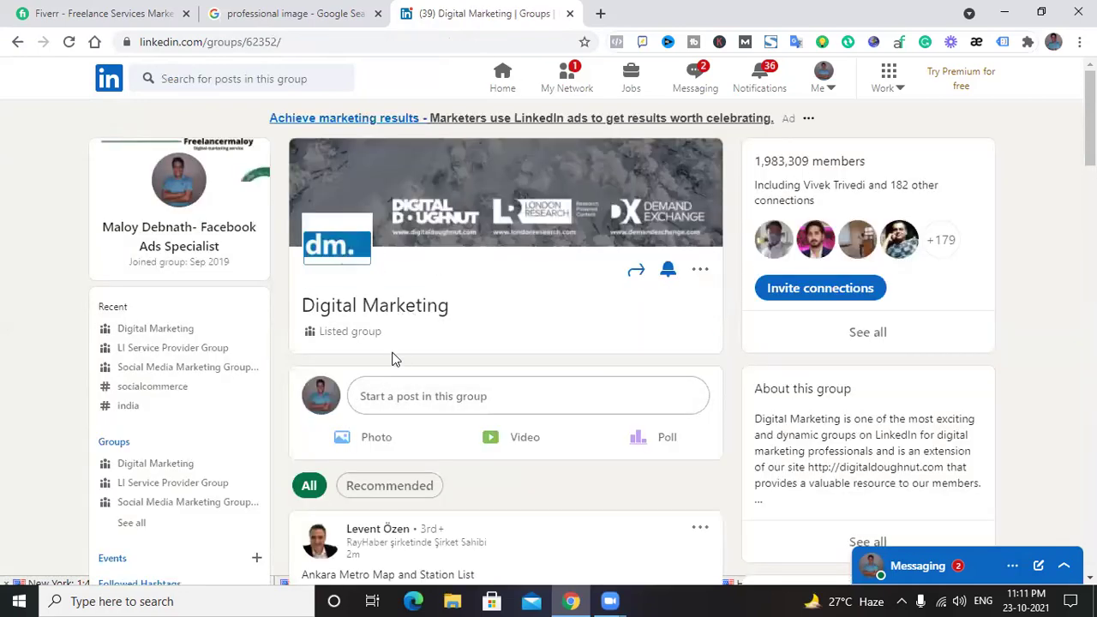
pyautogui.scroll(-2, 392, 360)
pyautogui.scroll(-3, 393, 377)
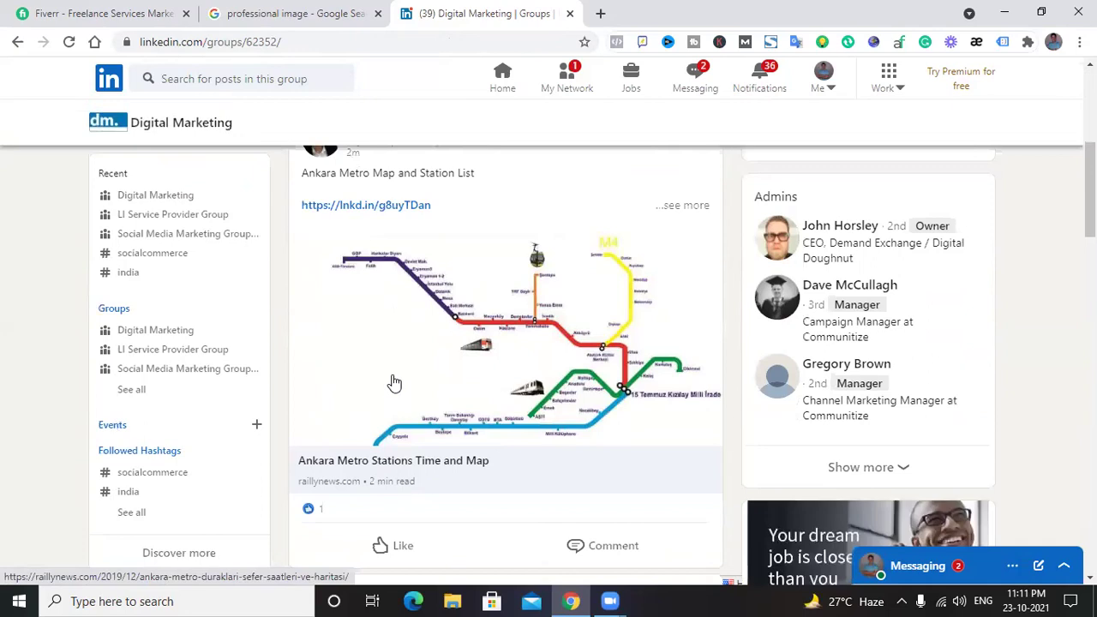
pyautogui.scroll(5, 394, 383)
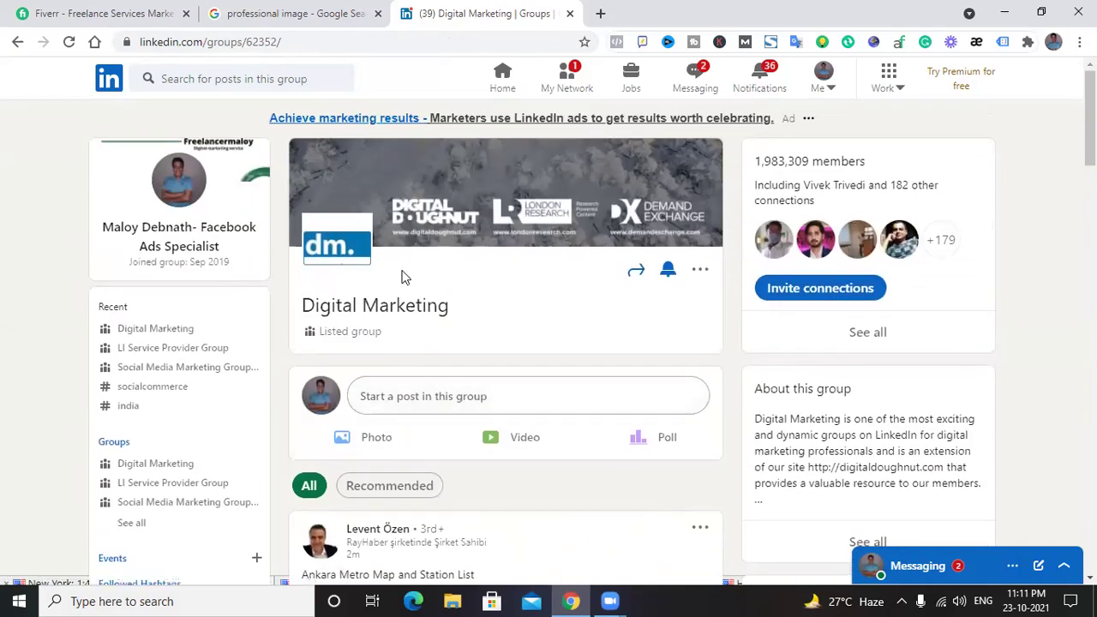
# - Skim the member posts and polls in the Digital Marketing group's feed, then return to its post box
pyautogui.scroll(-2, 403, 276)
pyautogui.scroll(-1, 417, 320)
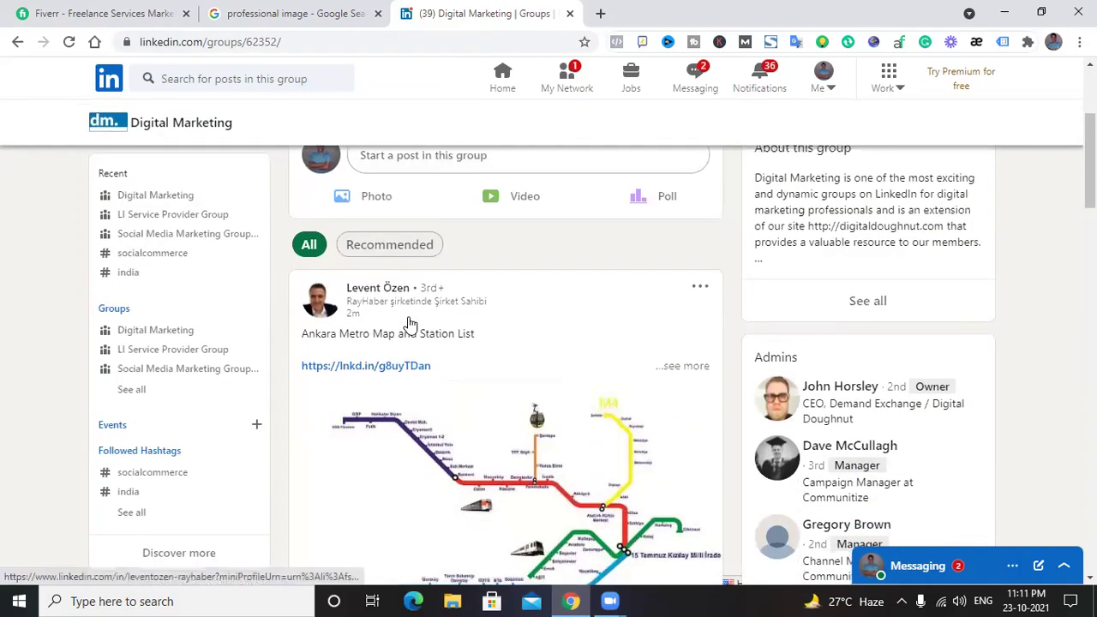
pyautogui.scroll(-4, 416, 327)
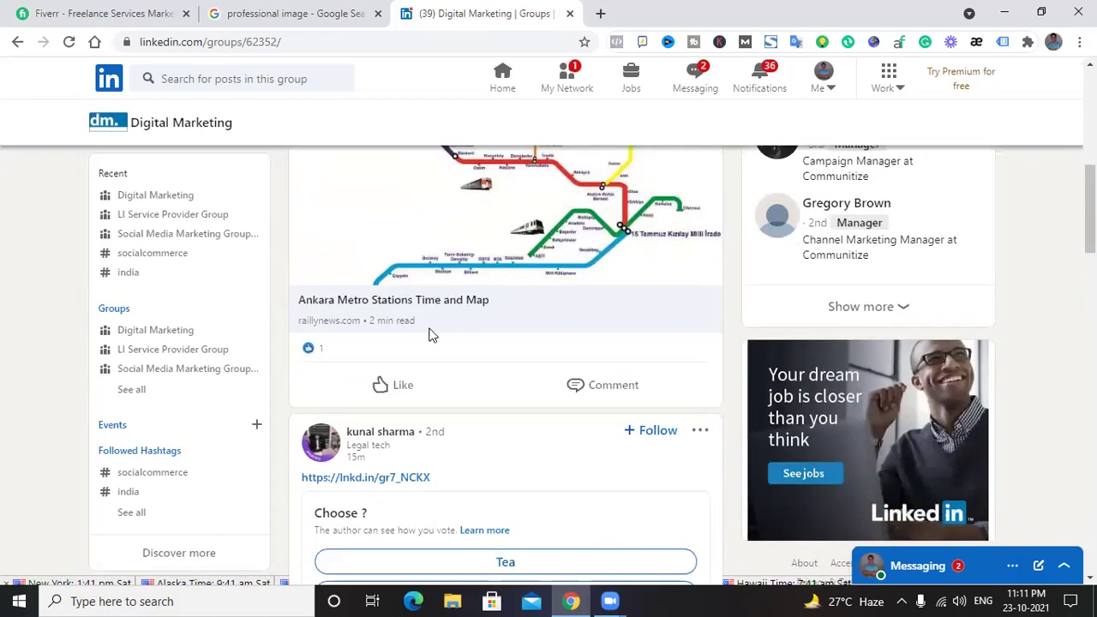
pyautogui.scroll(-4, 431, 333)
pyautogui.scroll(-15, 431, 334)
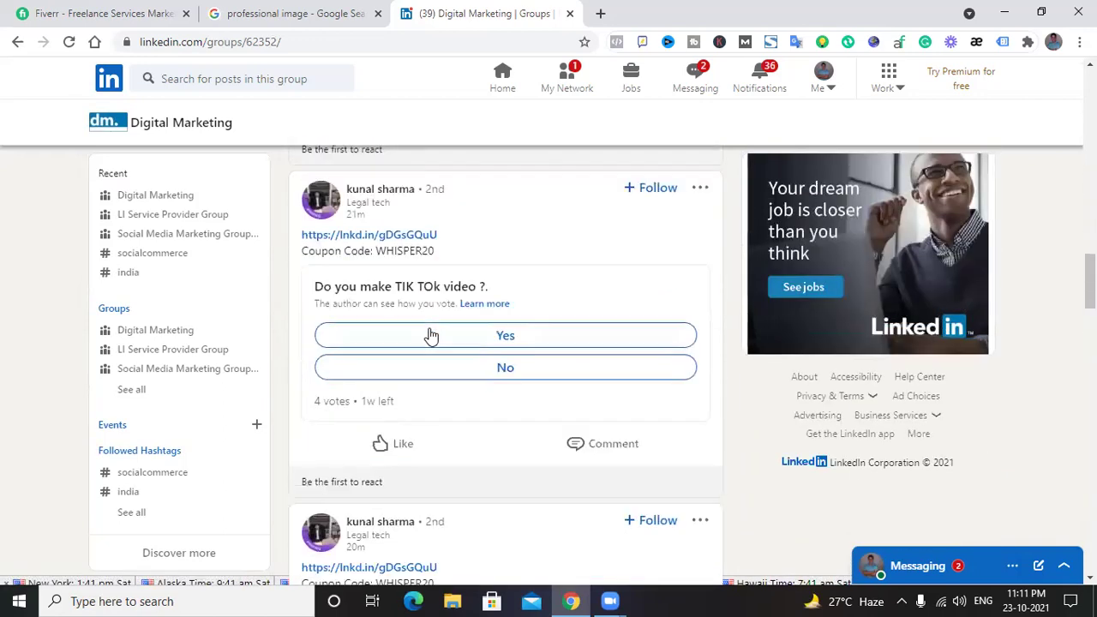
pyautogui.scroll(-4, 431, 333)
pyautogui.scroll(-4, 429, 318)
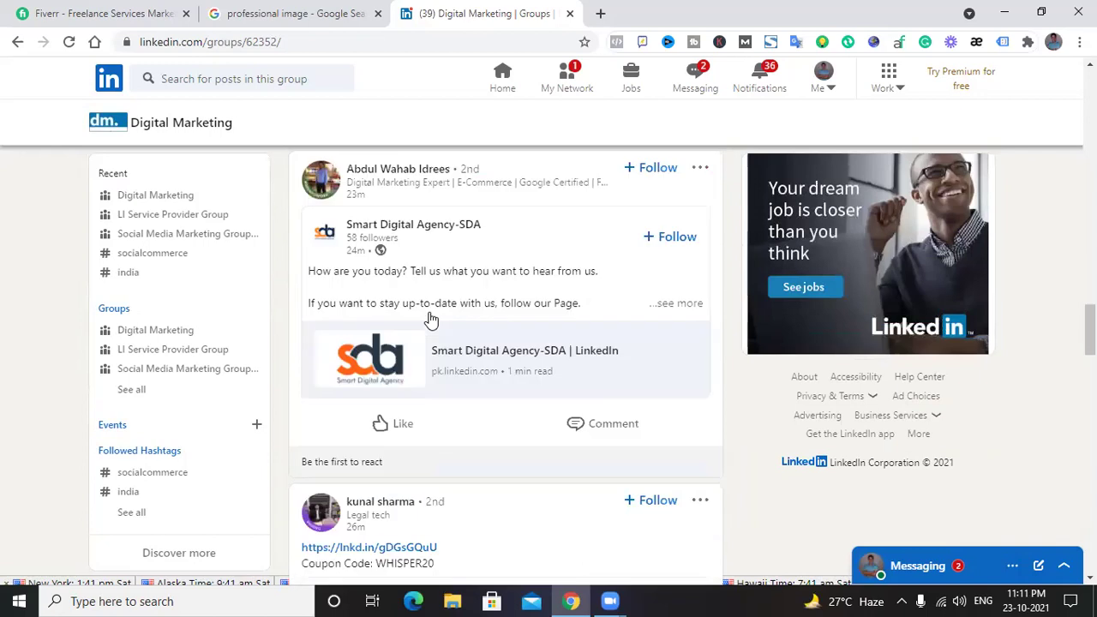
pyautogui.scroll(-10, 506, 259)
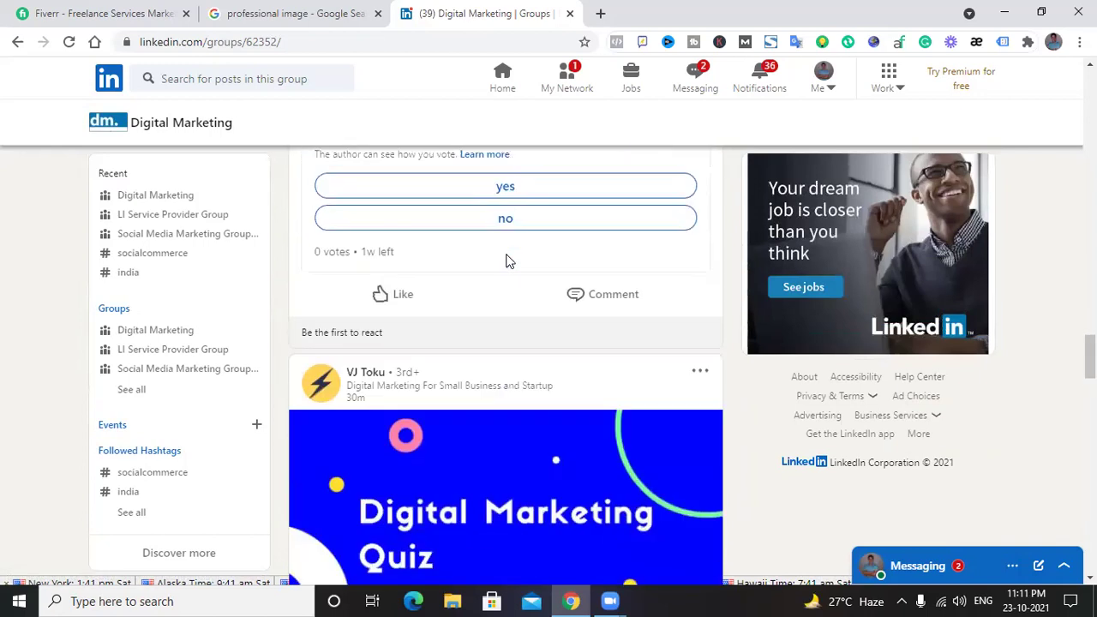
pyautogui.scroll(6, 507, 259)
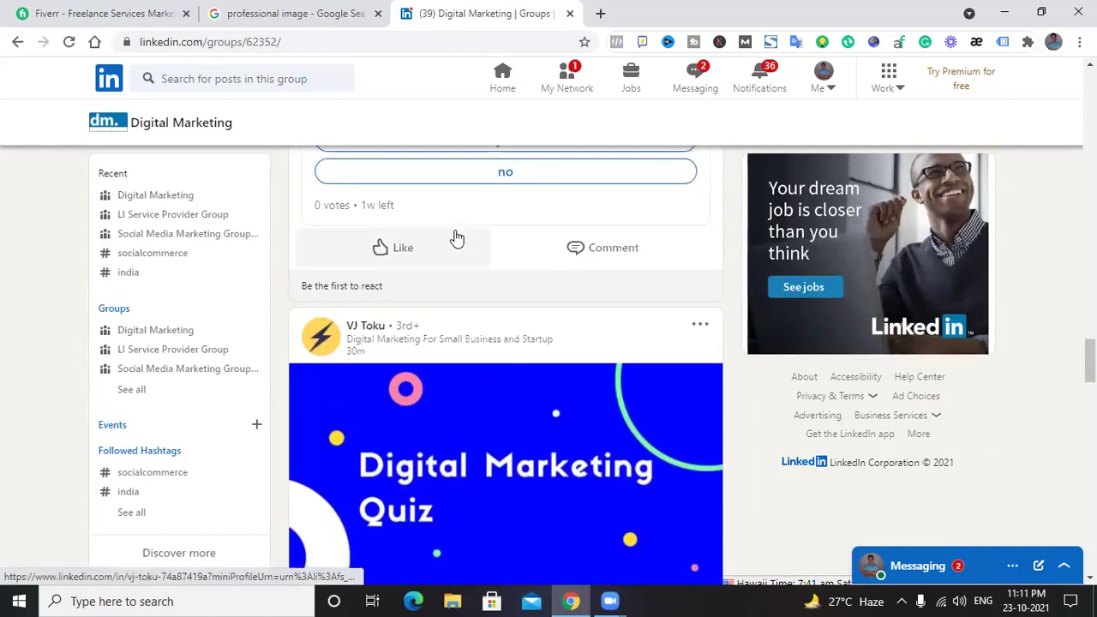
pyautogui.scroll(10, 461, 297)
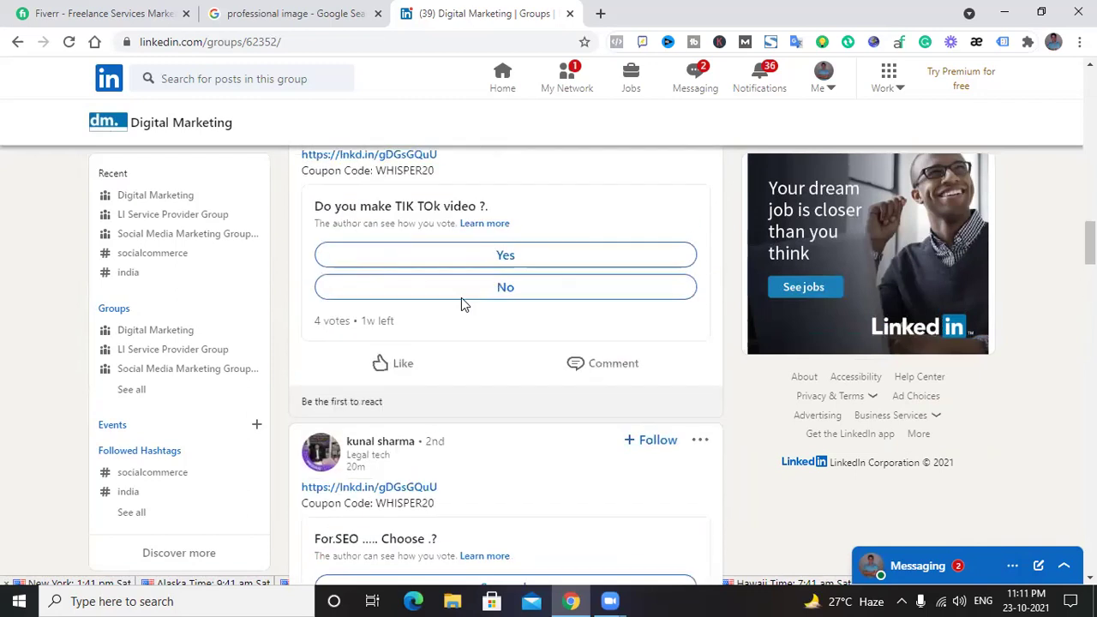
pyautogui.scroll(15, 461, 297)
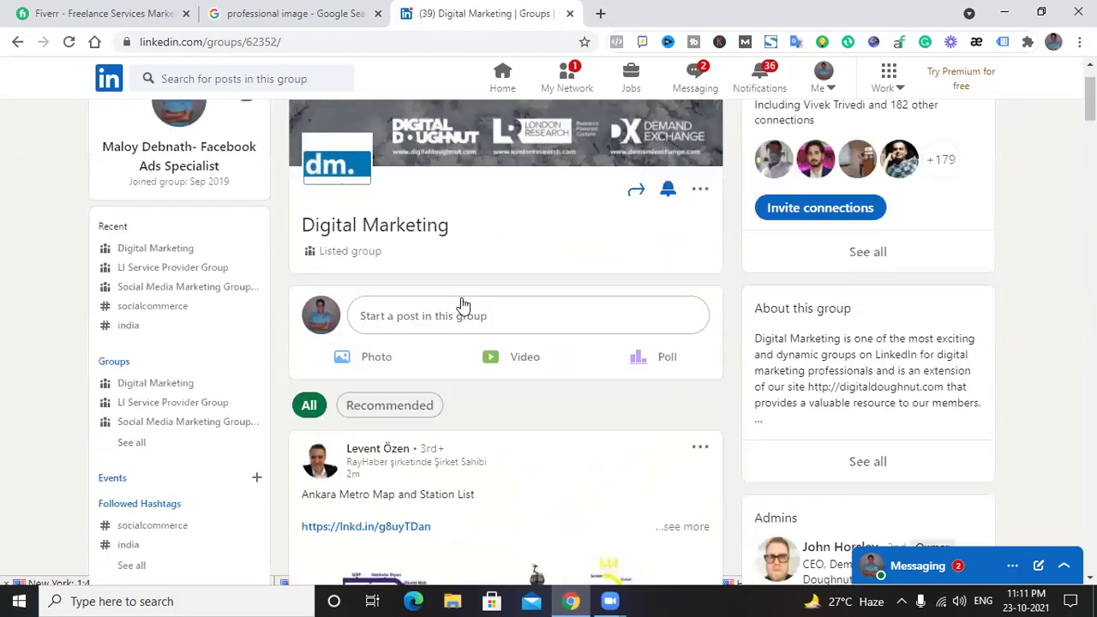
# - Try starting a photo post in the Digital Marketing group, closing the image picker and composer without posting
pyautogui.click(390, 322)
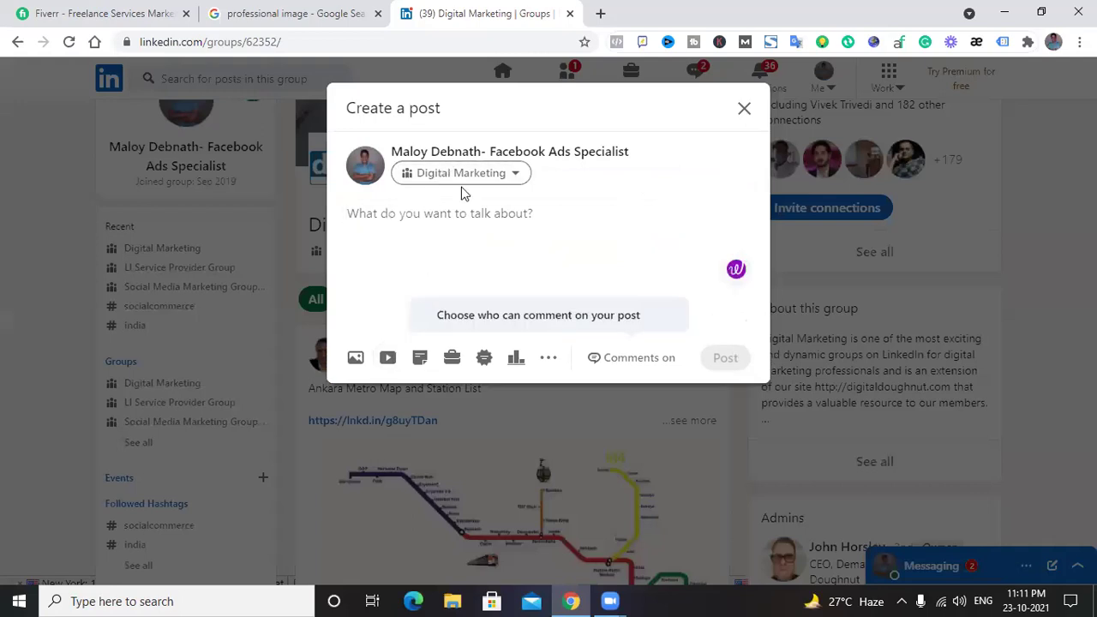
pyautogui.click(355, 359)
pyautogui.click(544, 198)
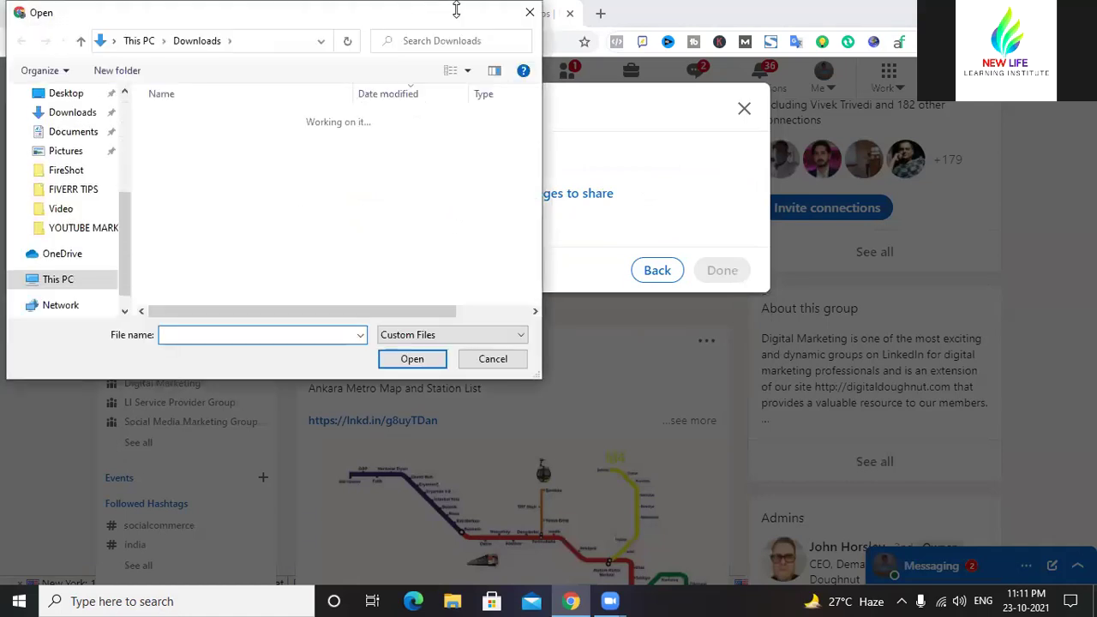
pyautogui.click(529, 16)
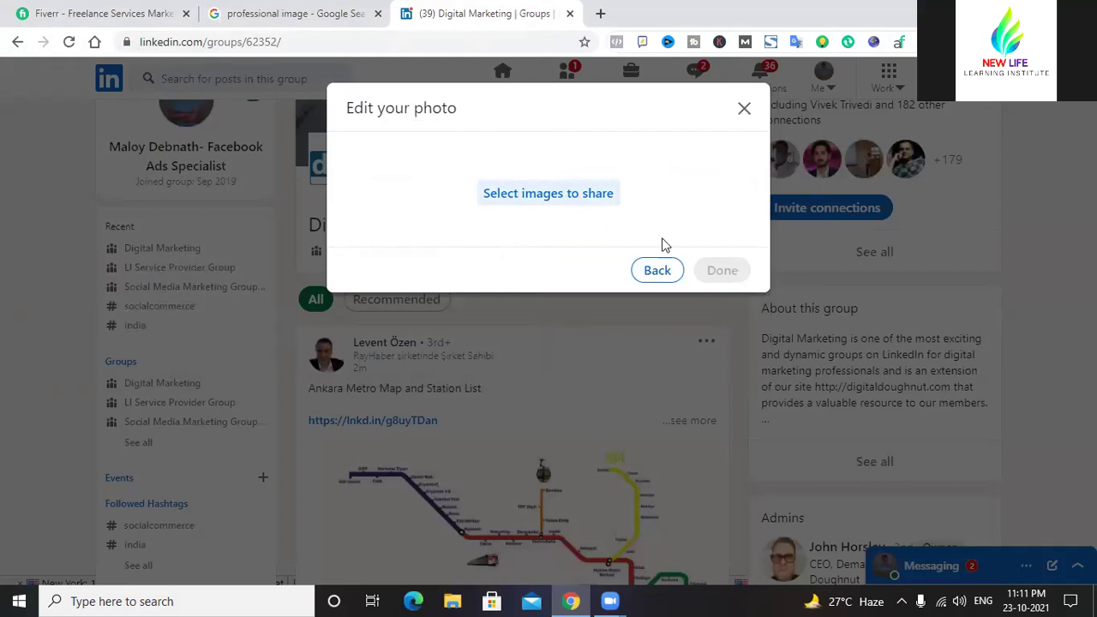
pyautogui.click(743, 107)
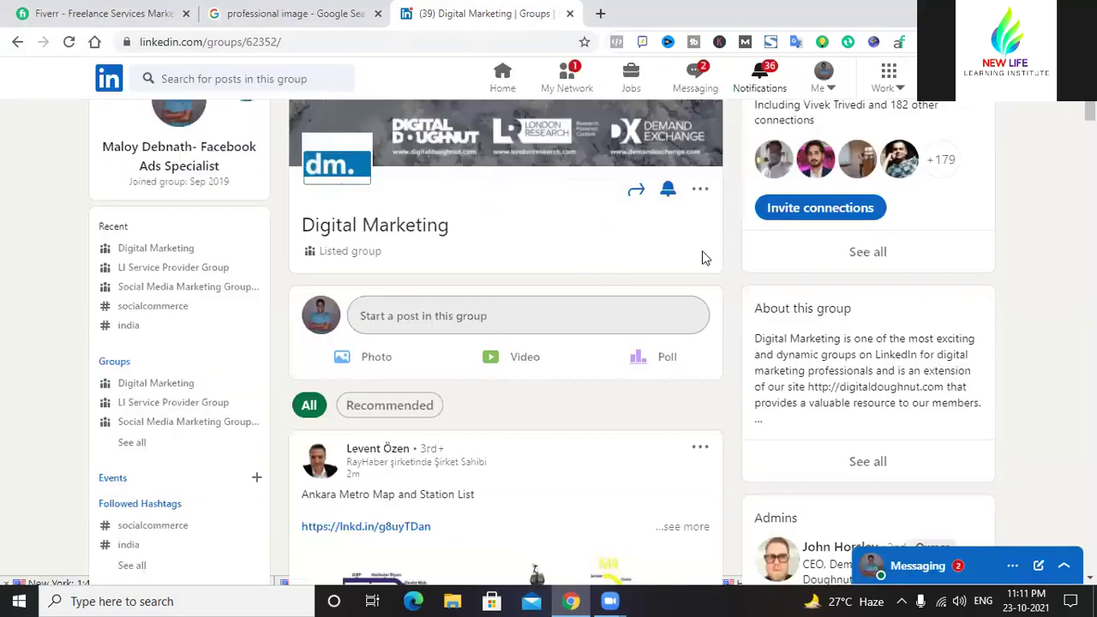
# - Glance over the group's newest post, go back to the marketing group results and review the first entries
pyautogui.scroll(-1, 439, 246)
pyautogui.scroll(1, 440, 248)
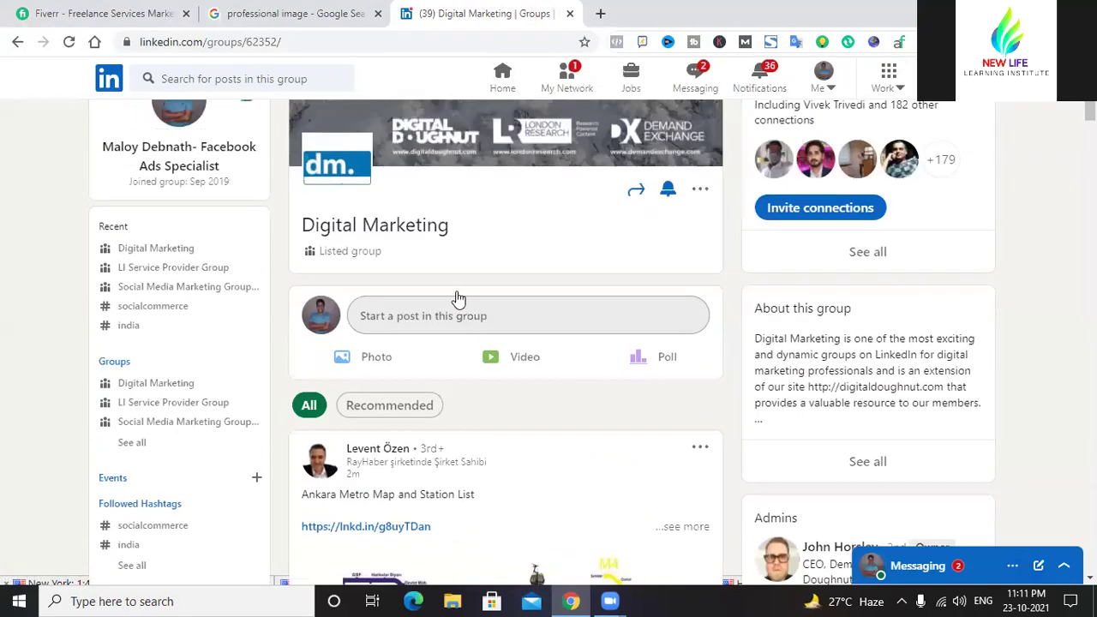
pyautogui.scroll(-3, 455, 299)
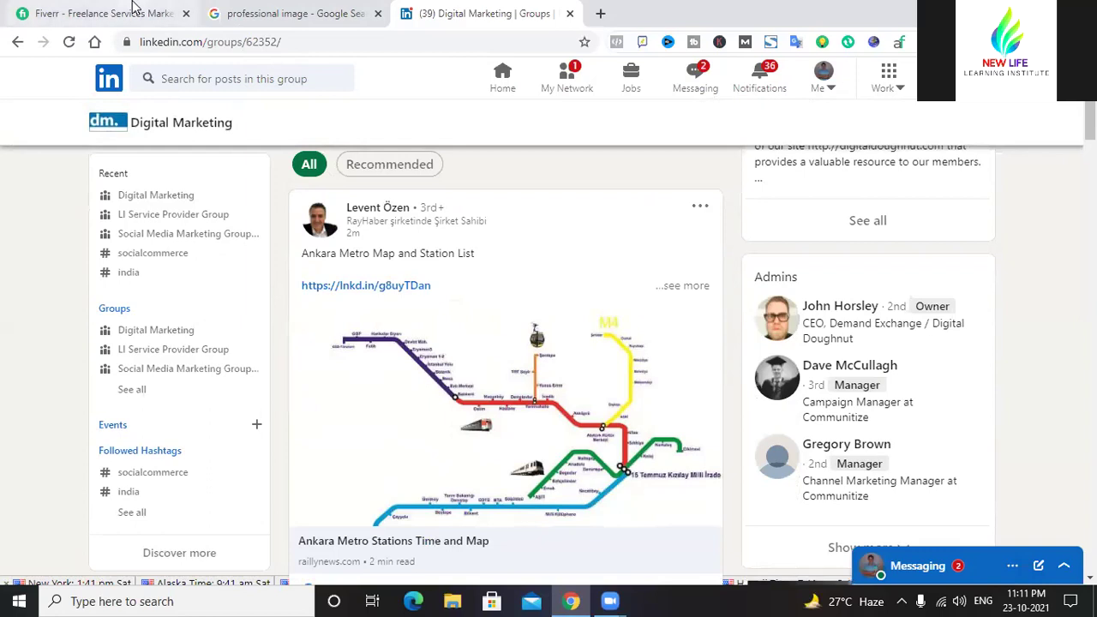
pyautogui.click(17, 41)
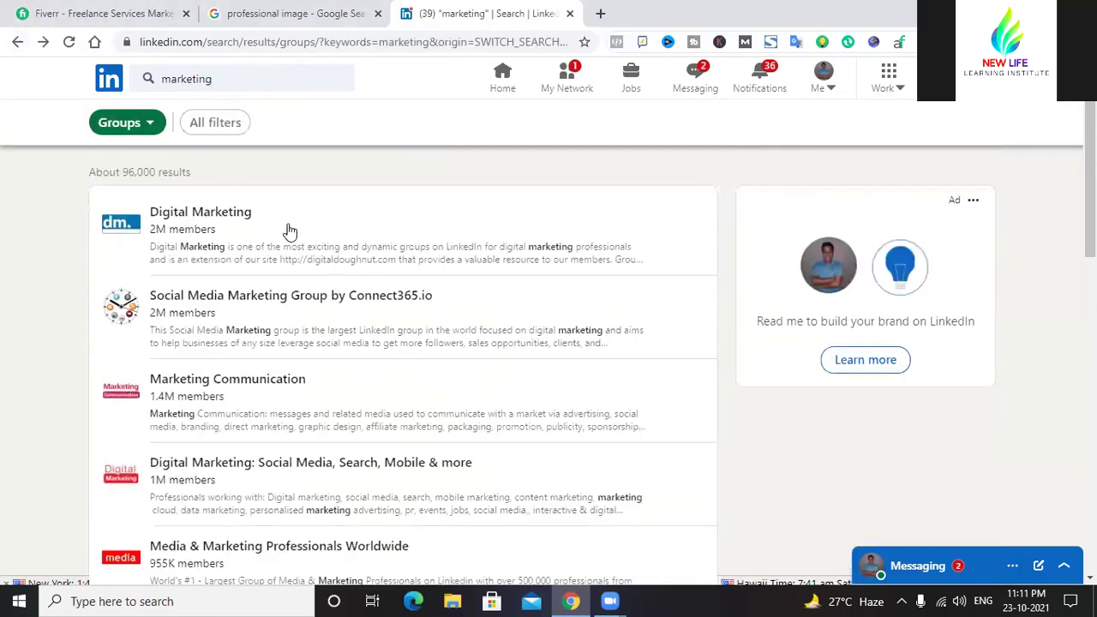
pyautogui.scroll(-2, 288, 232)
pyautogui.scroll(1, 297, 227)
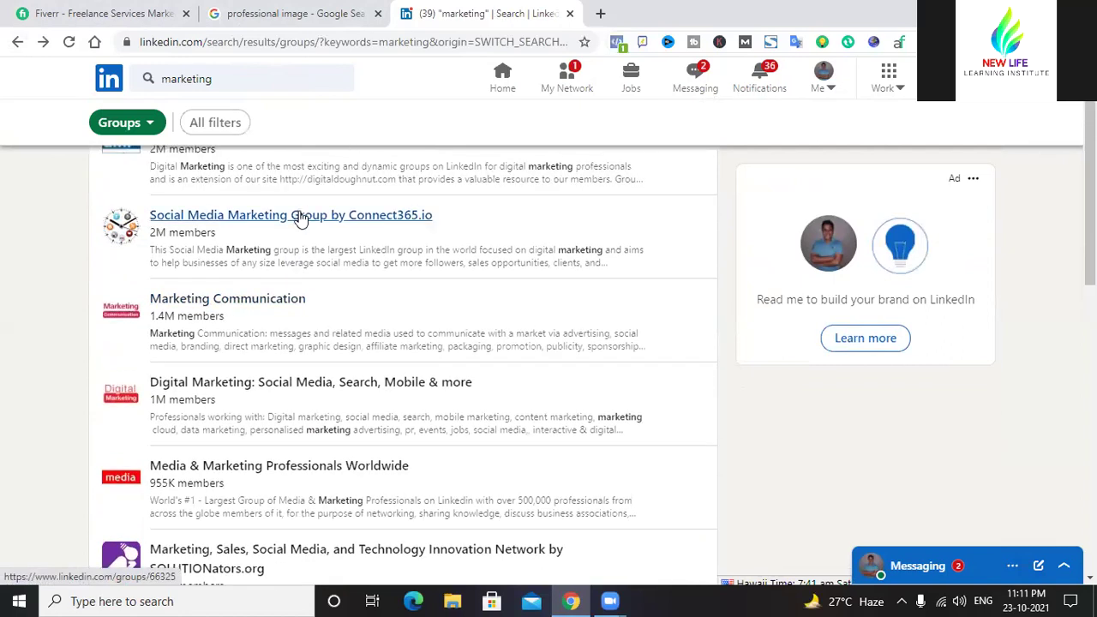
pyautogui.scroll(1, 323, 177)
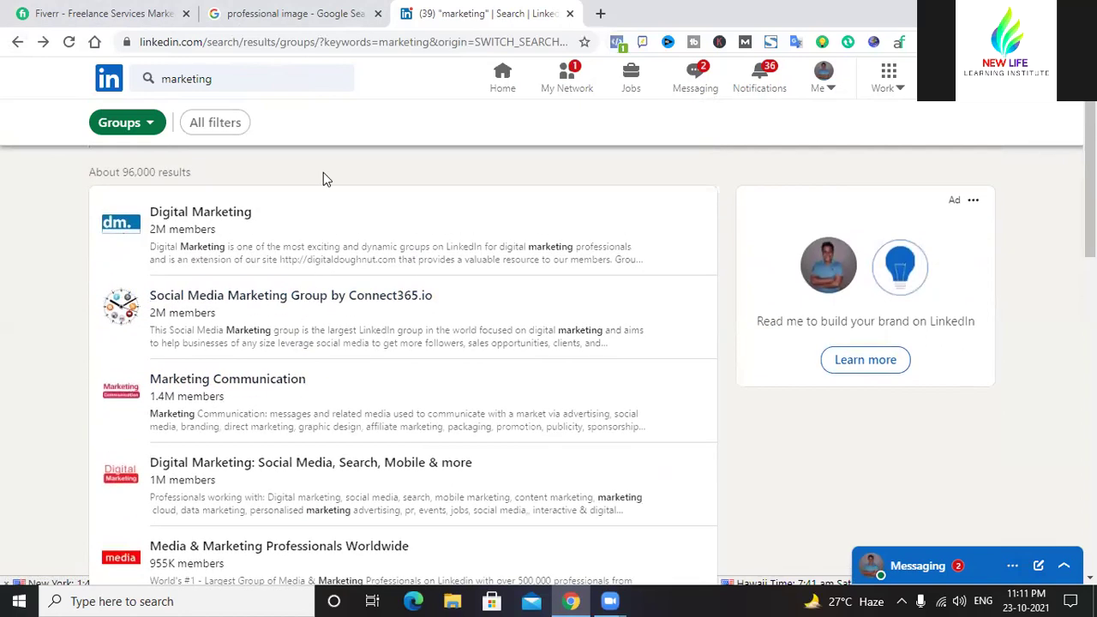
# - Reopen the Digital Marketing group and look over its header and posting options
pyautogui.click(221, 216)
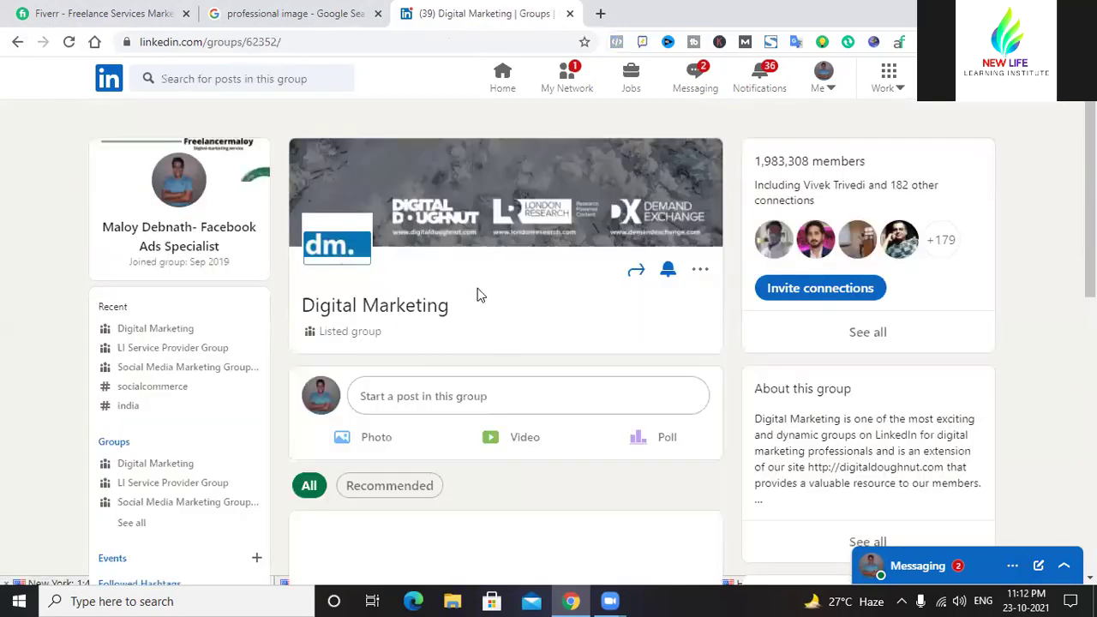
pyautogui.scroll(-1, 477, 288)
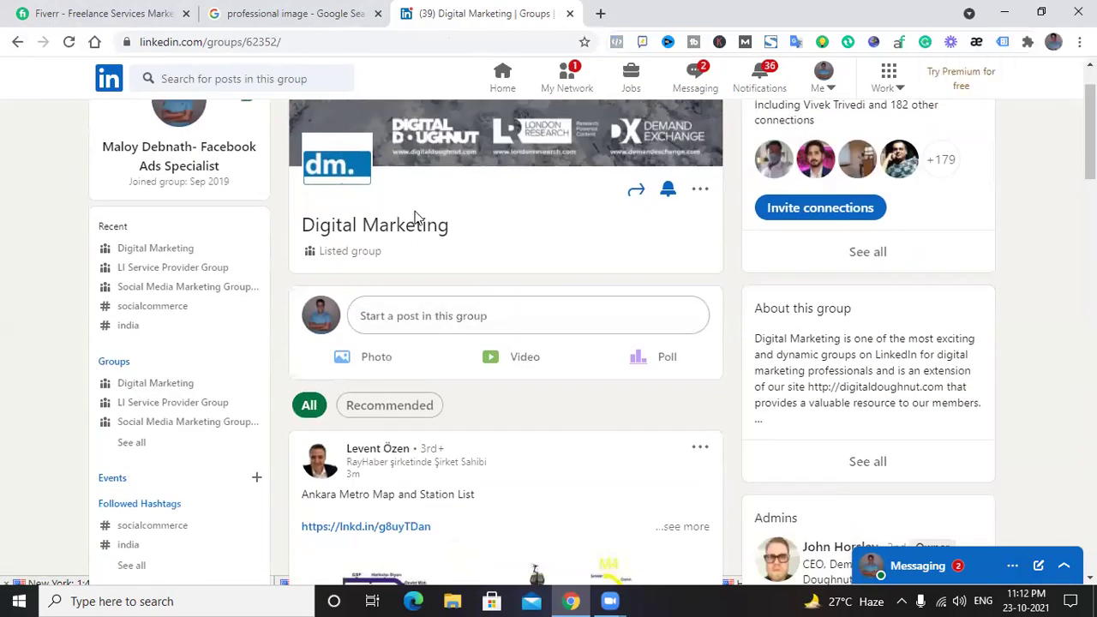
pyautogui.scroll(-2, 454, 268)
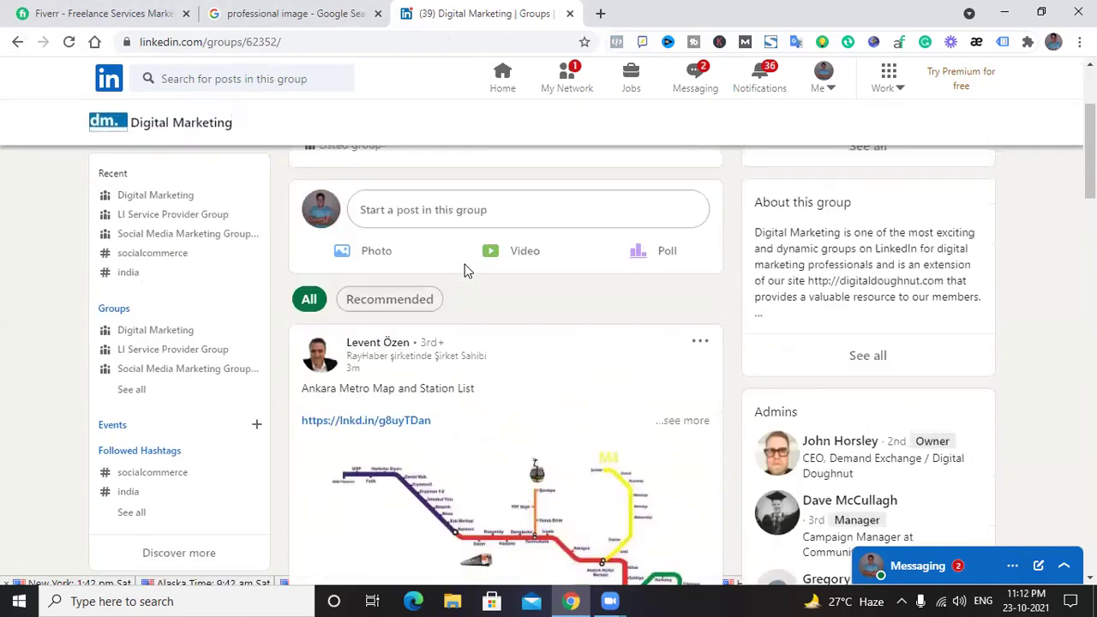
pyautogui.scroll(2, 465, 269)
pyautogui.scroll(1, 485, 257)
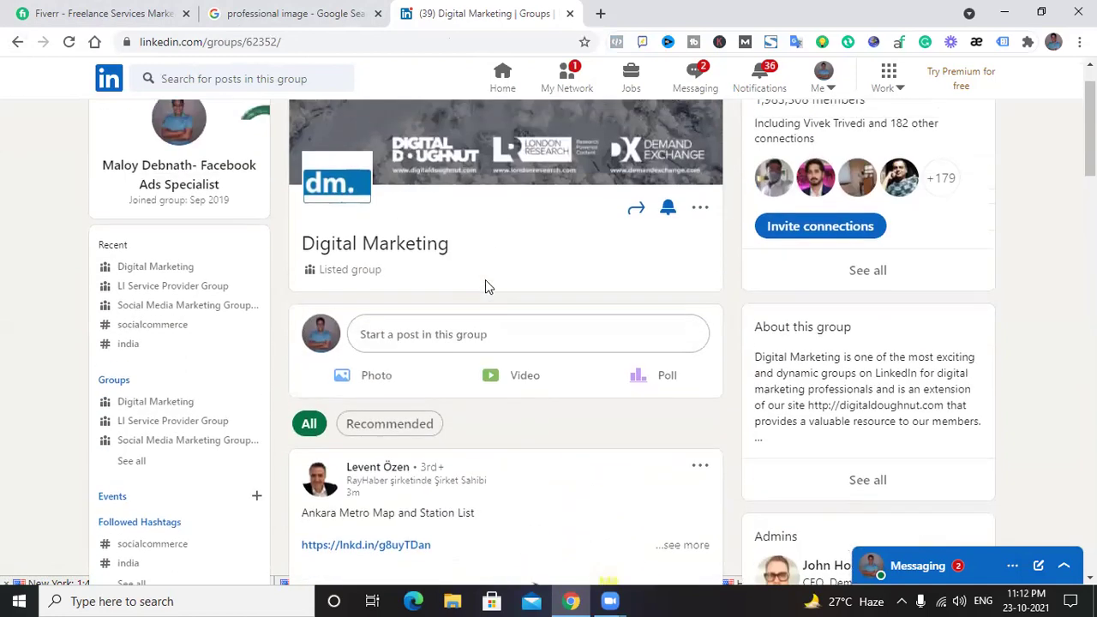
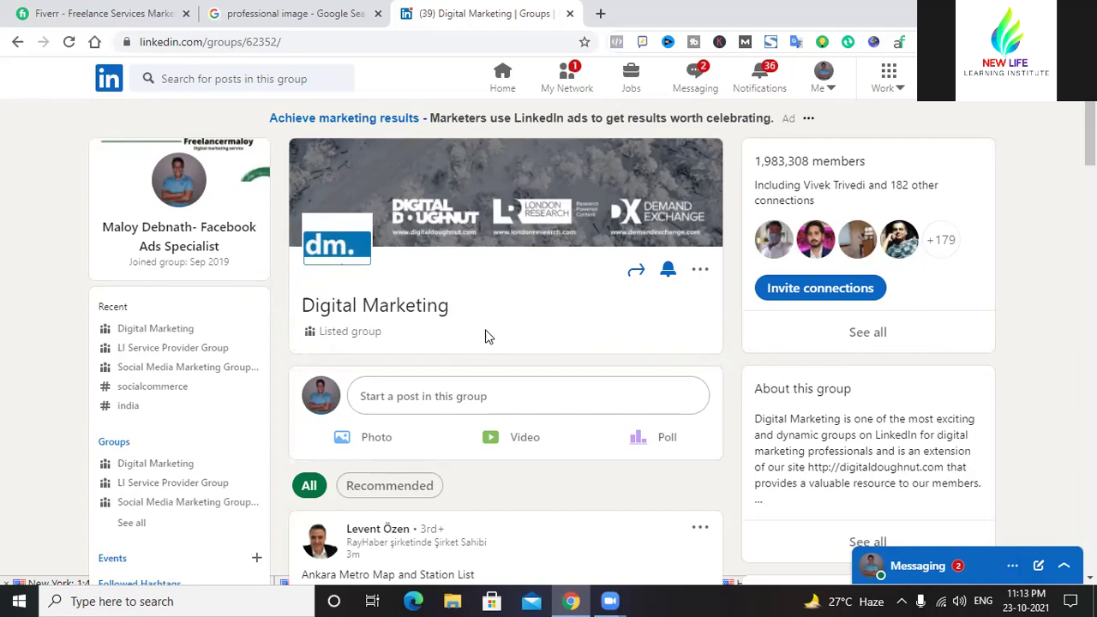
# - Examine how members promote links, polls, a quiz and agency services in the Digital Marketing group's posts
pyautogui.scroll(-4, 416, 424)
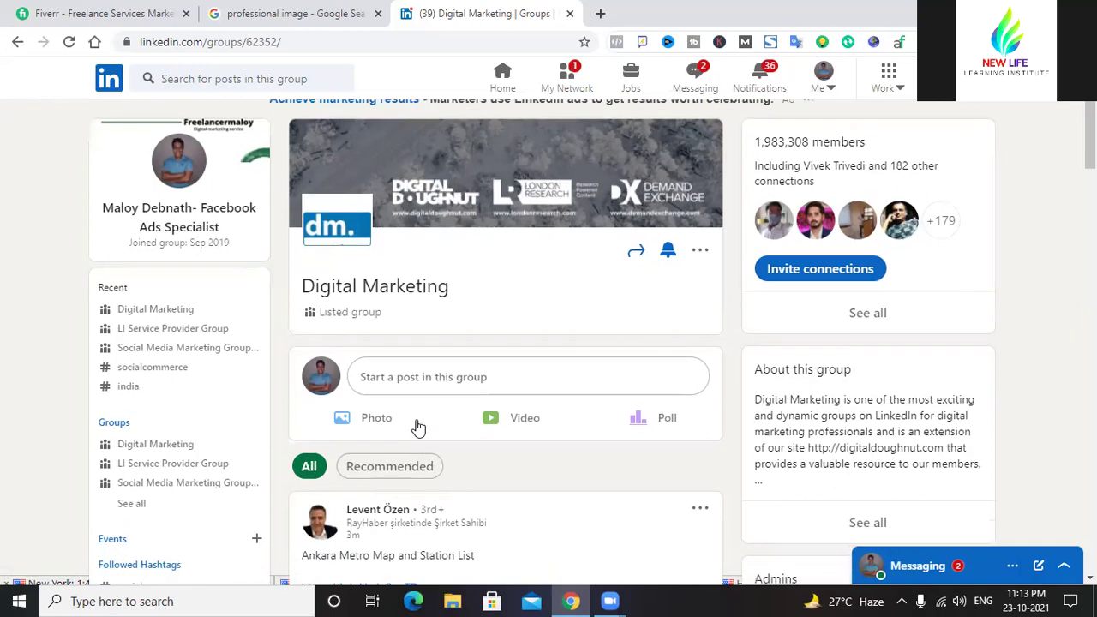
pyautogui.scroll(-10, 417, 419)
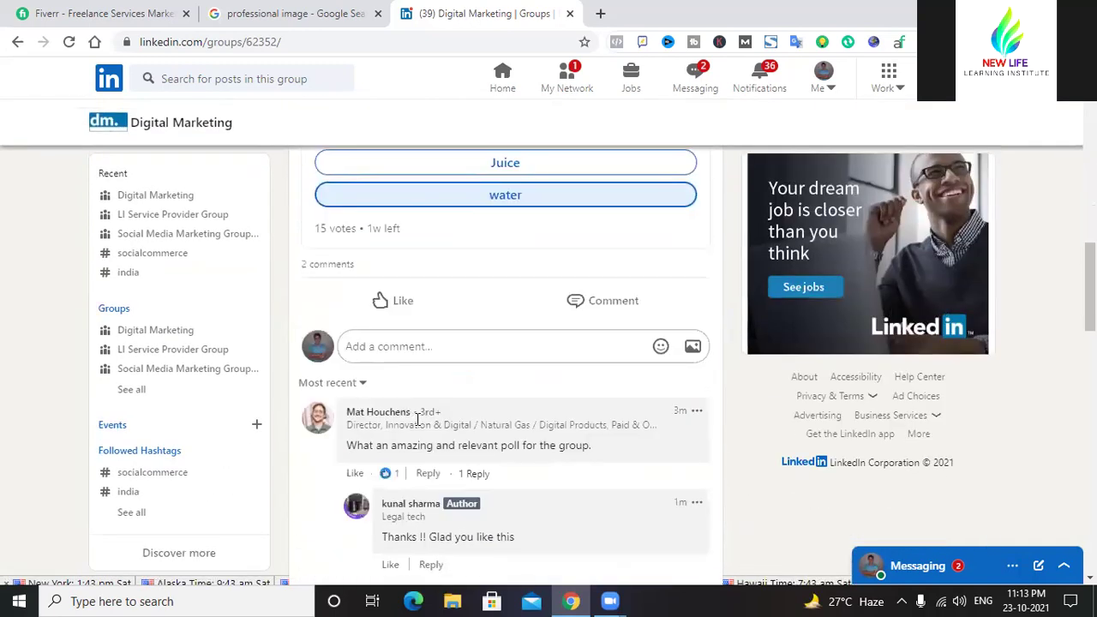
pyautogui.scroll(-5, 428, 335)
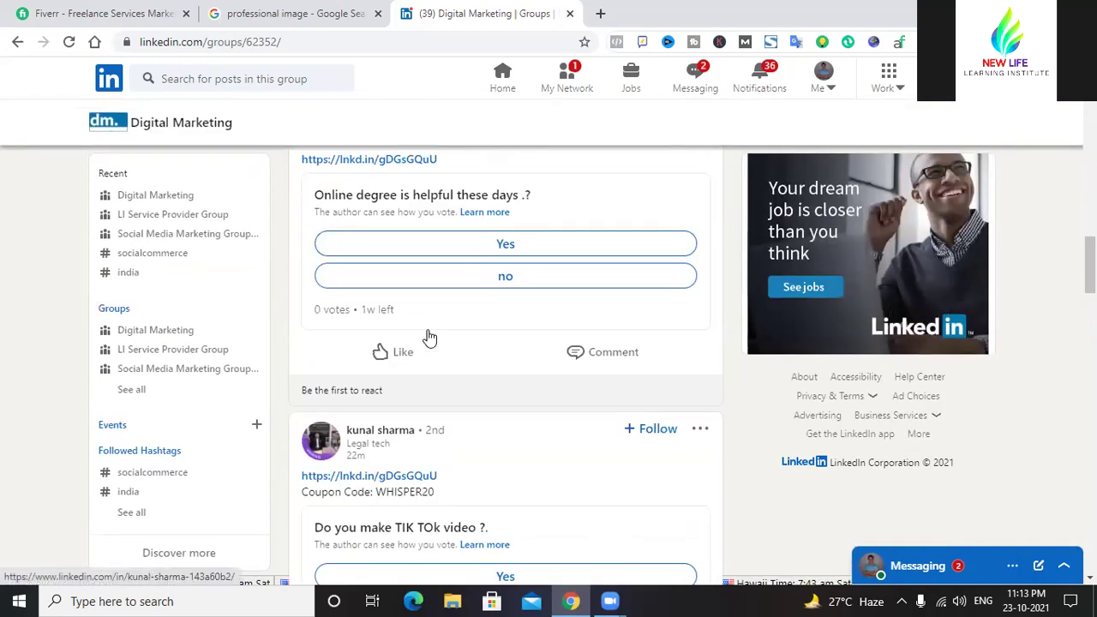
pyautogui.scroll(-3, 430, 336)
pyautogui.scroll(3, 429, 335)
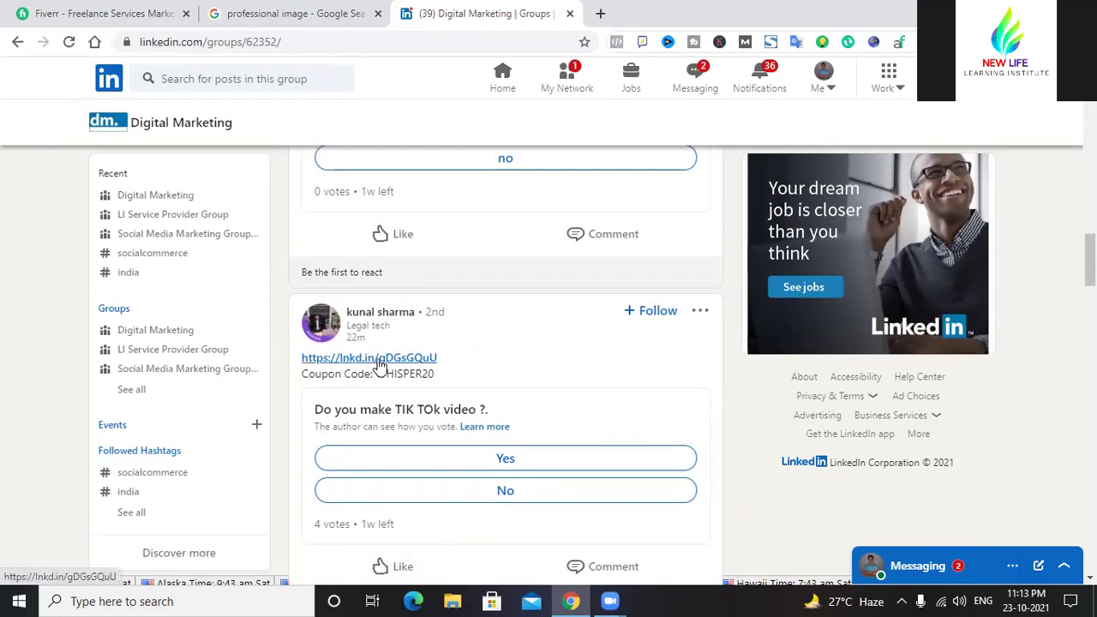
pyautogui.scroll(-3, 488, 355)
pyautogui.scroll(-6, 485, 355)
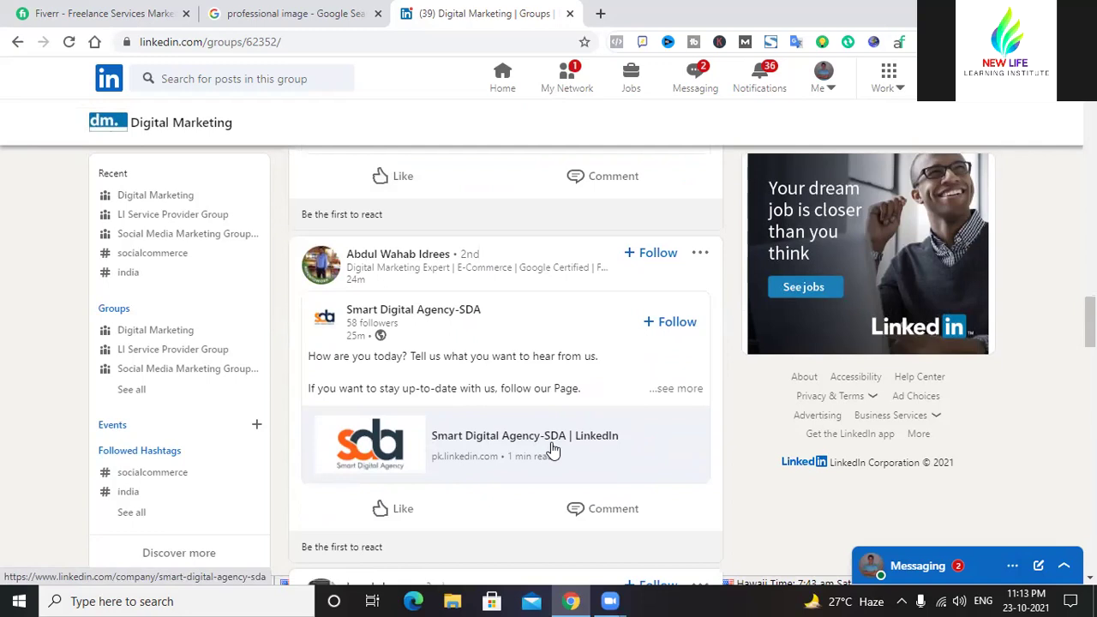
pyautogui.scroll(-8, 553, 450)
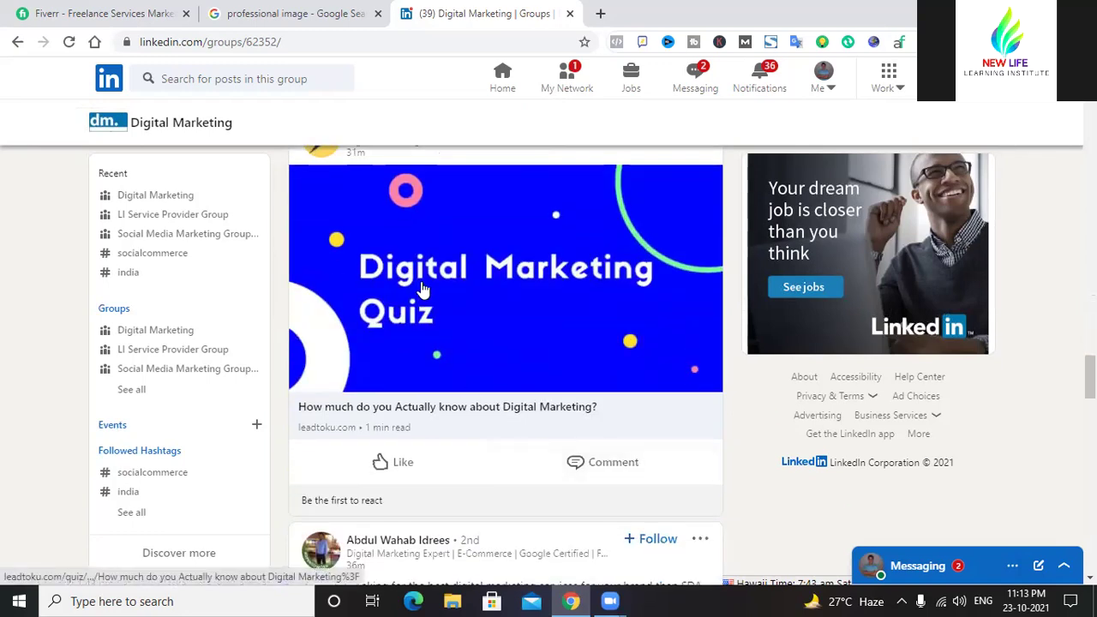
pyautogui.scroll(-9, 402, 364)
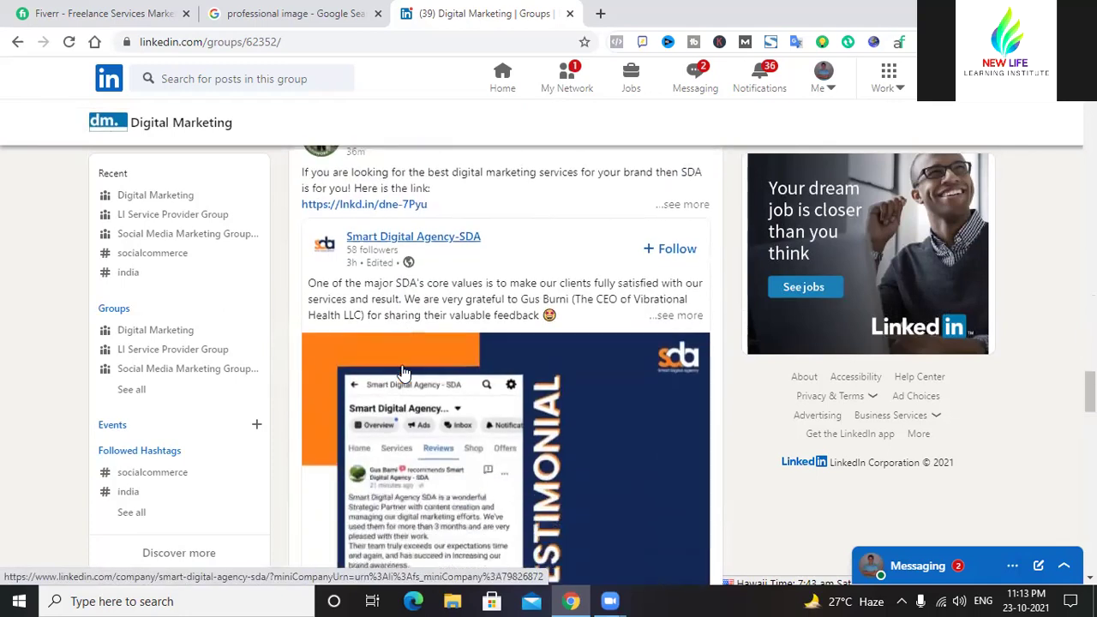
pyautogui.scroll(6, 404, 375)
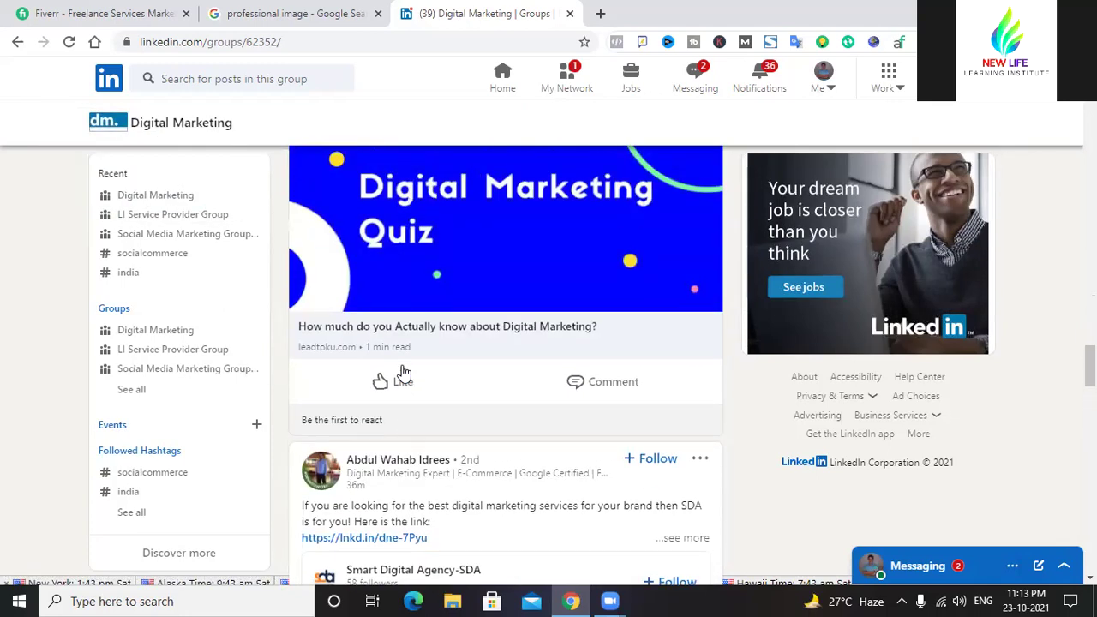
pyautogui.scroll(-2, 385, 338)
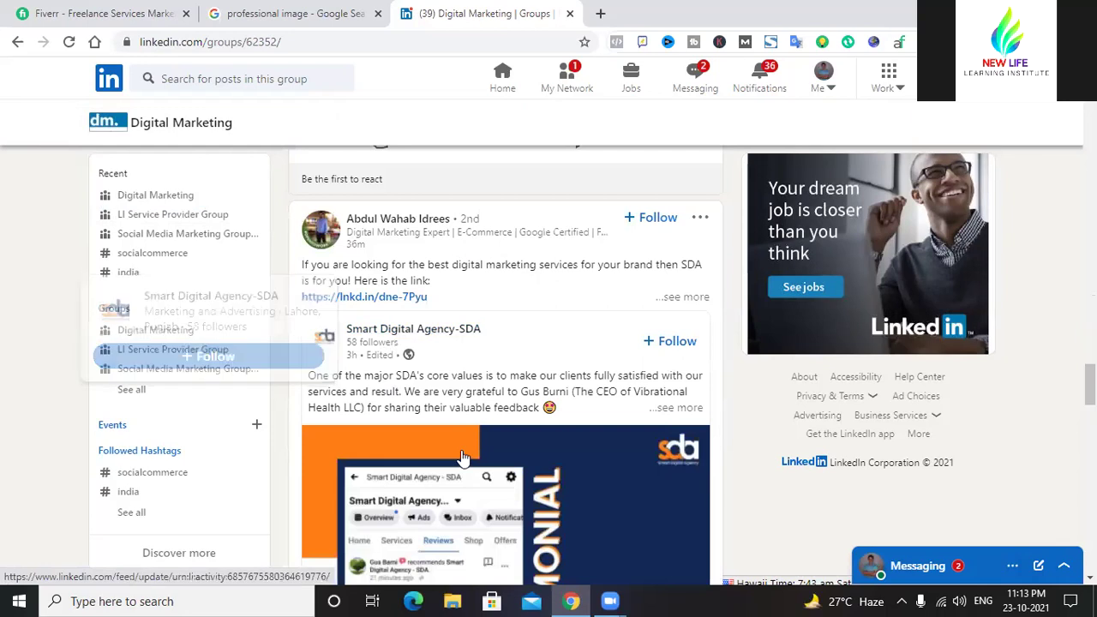
# - Browse the Digital Marketing group's posts and open the linked cryptocurrency exchanges beginner's guide as a separate page
pyautogui.scroll(-3, 459, 386)
pyautogui.scroll(-10, 461, 395)
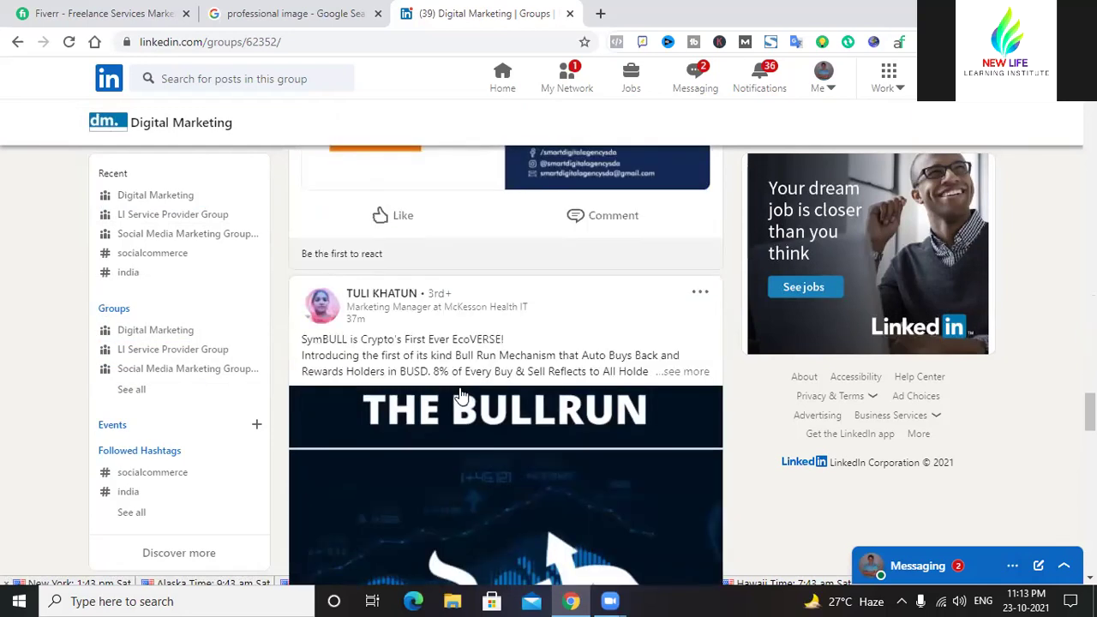
pyautogui.scroll(3, 462, 394)
pyautogui.scroll(-12, 459, 392)
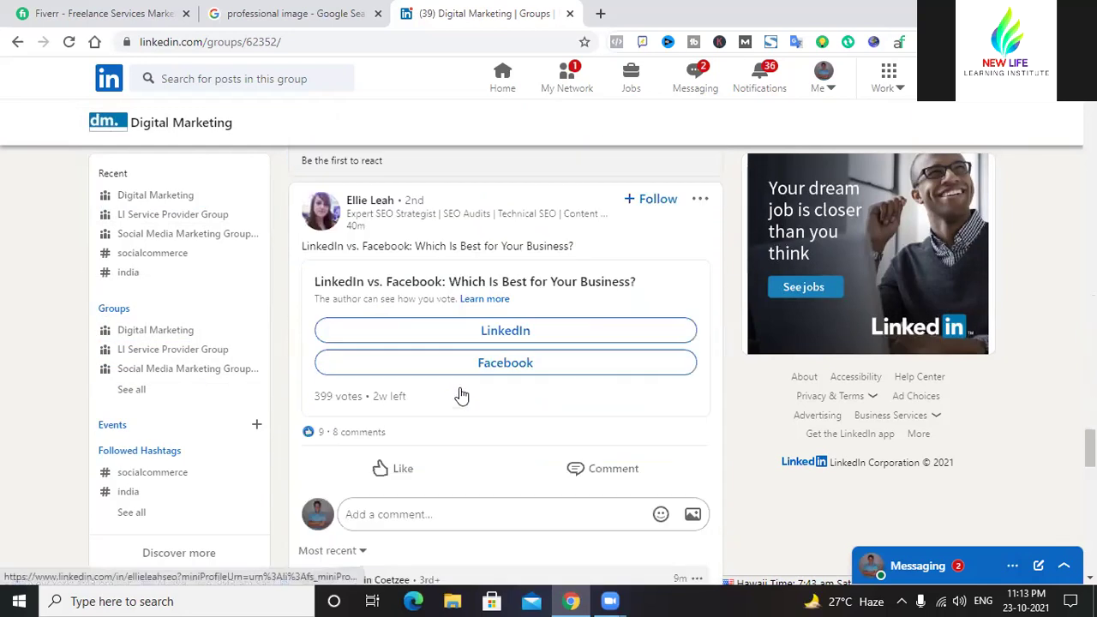
pyautogui.scroll(-4, 459, 393)
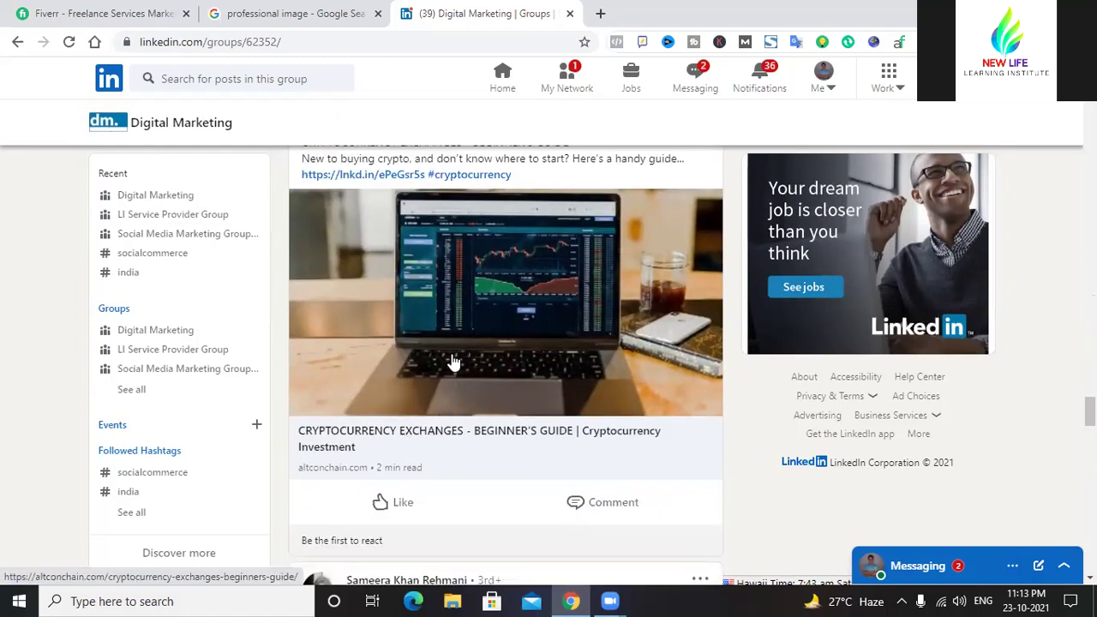
pyautogui.scroll(1, 453, 369)
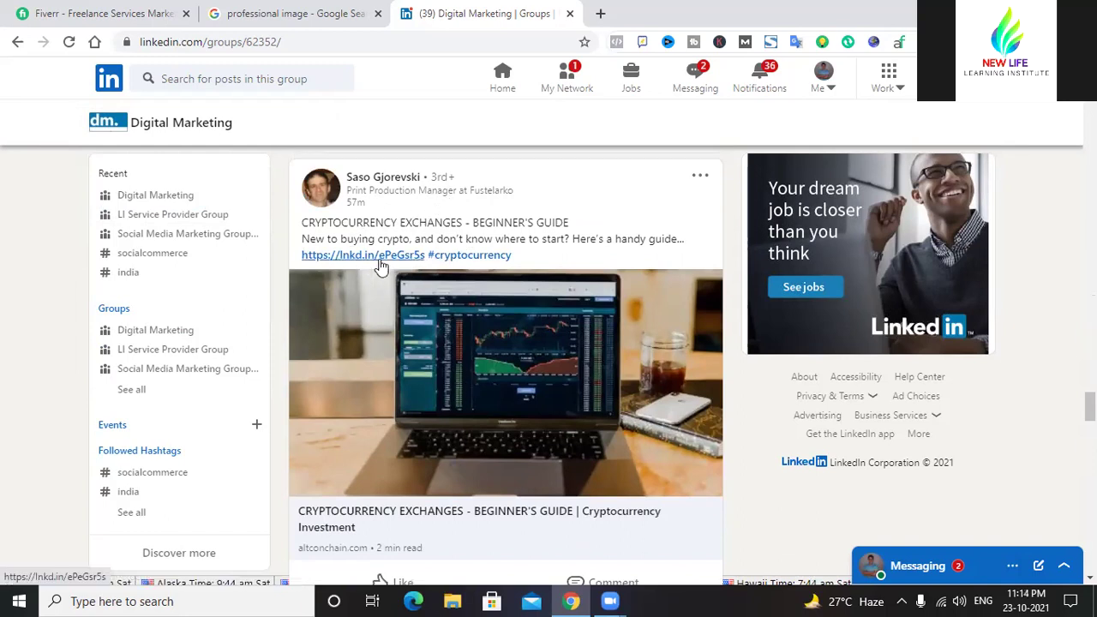
pyautogui.scroll(-2, 408, 269)
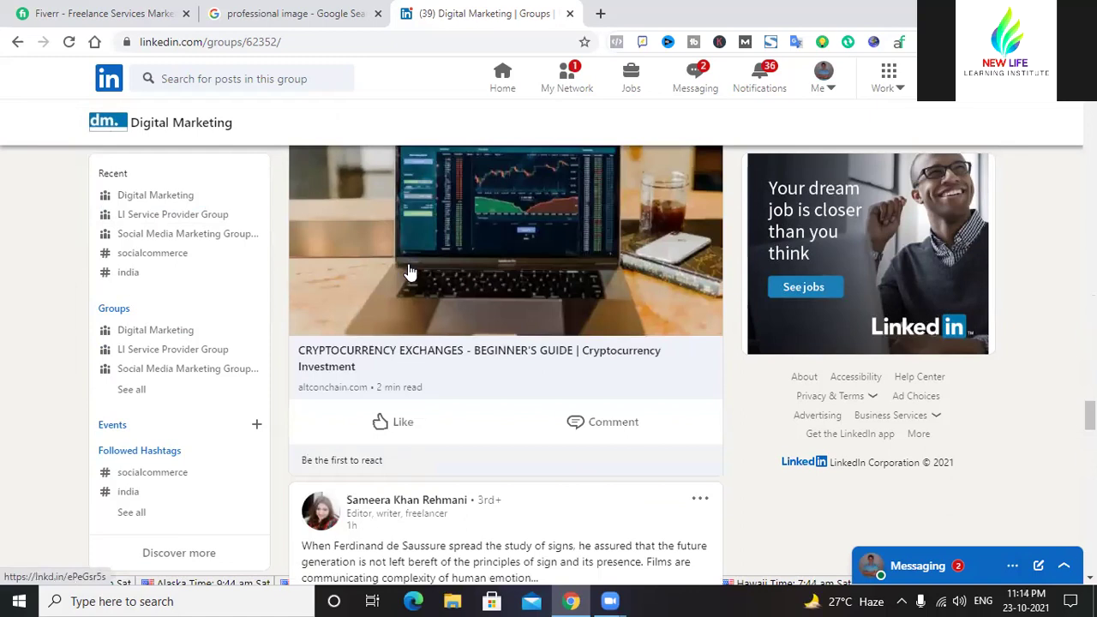
pyautogui.rightClick(429, 373)
pyautogui.click(461, 363)
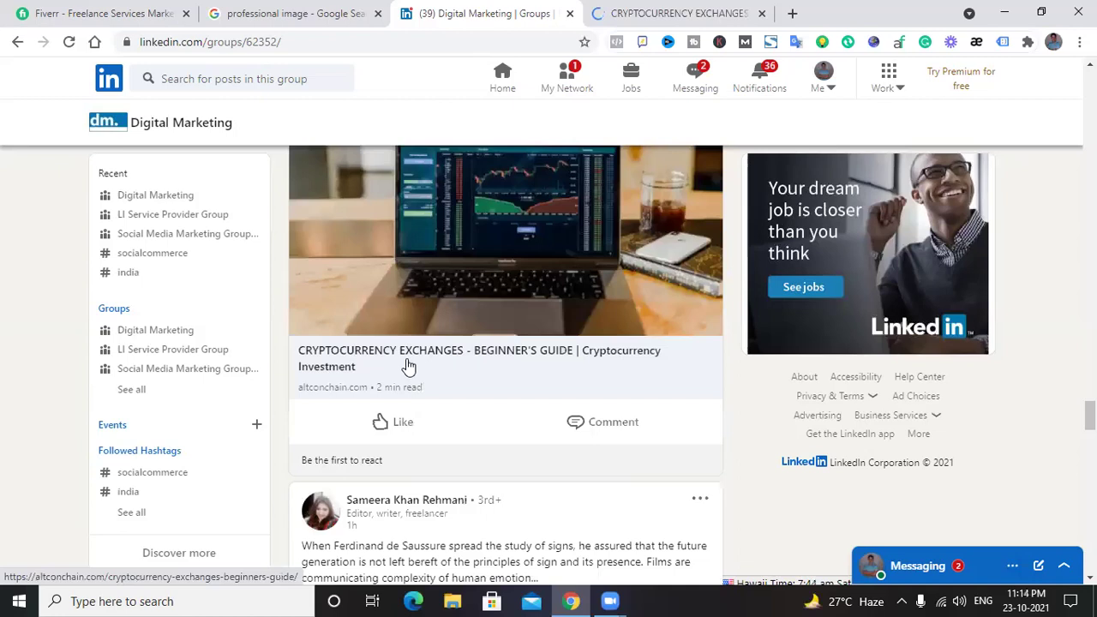
pyautogui.click(677, 14)
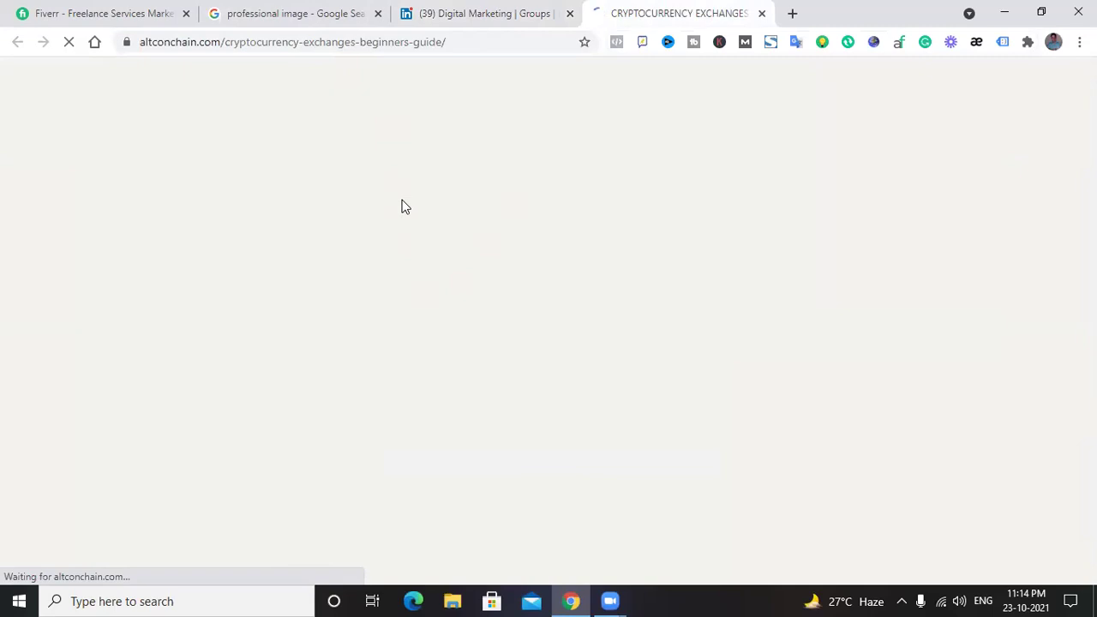
# - Return to the Digital Marketing group and look over further posts promoting travel, courses, profiles and articles
pyautogui.click(512, 10)
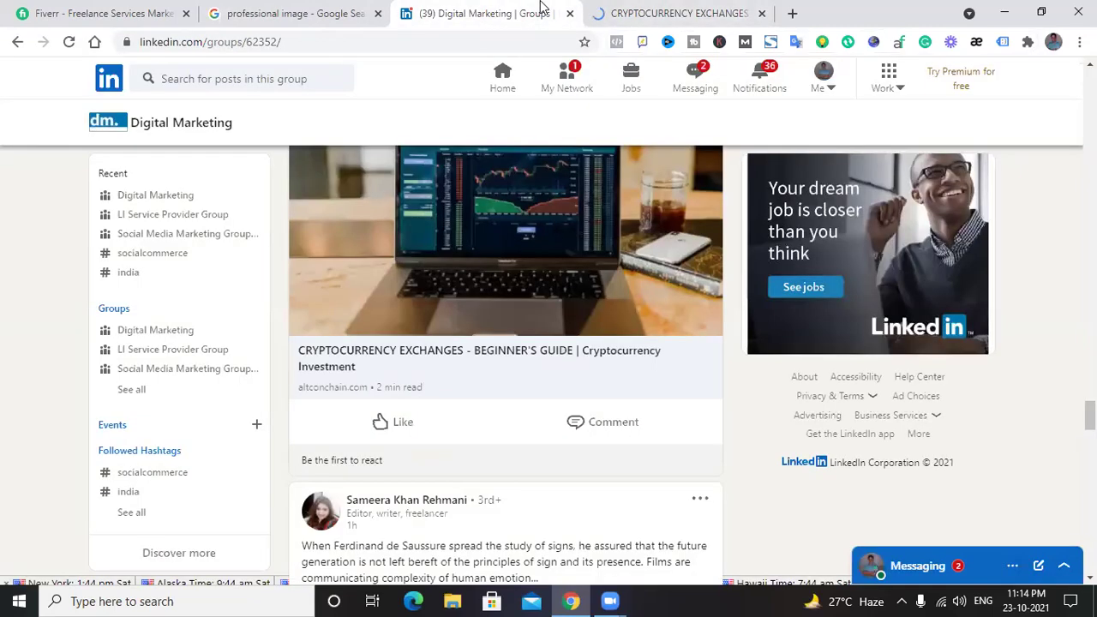
pyautogui.scroll(-10, 511, 319)
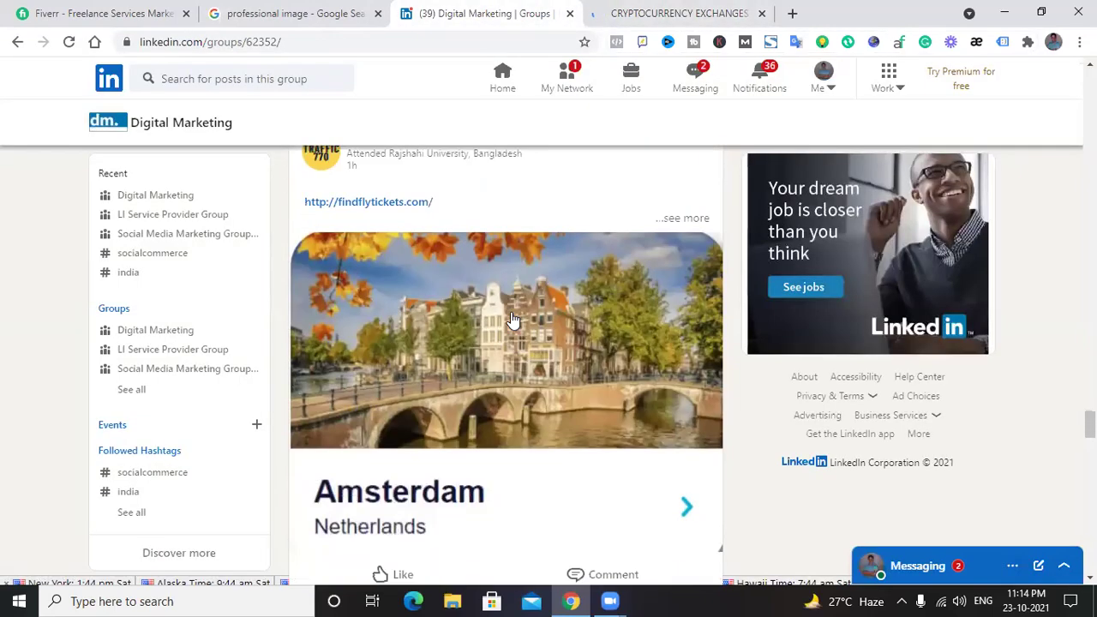
pyautogui.scroll(-9, 511, 317)
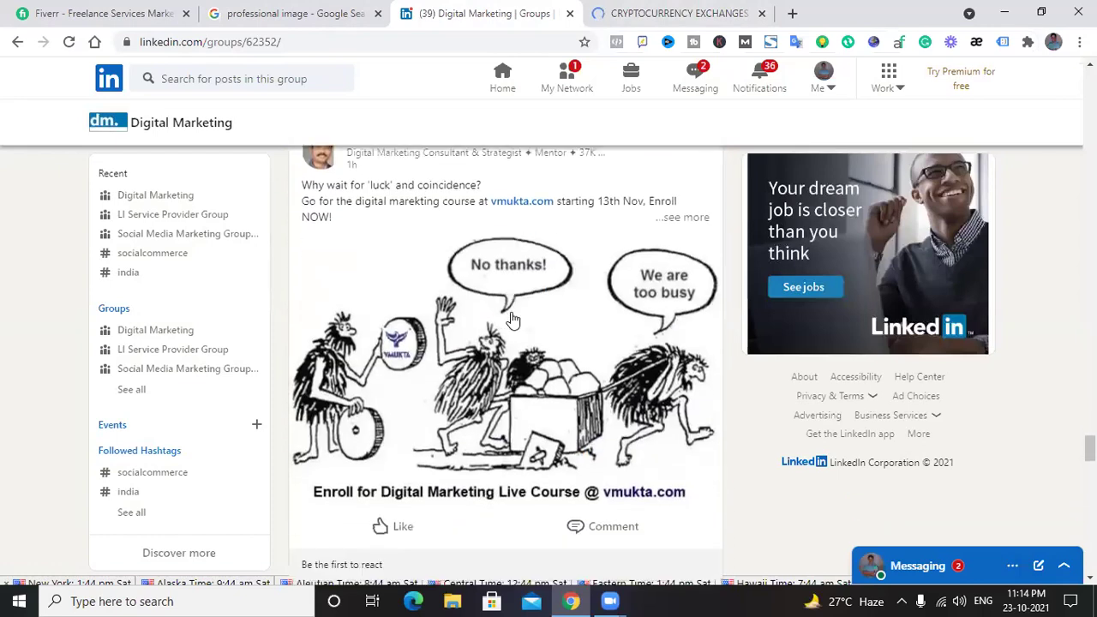
pyautogui.scroll(-8, 512, 318)
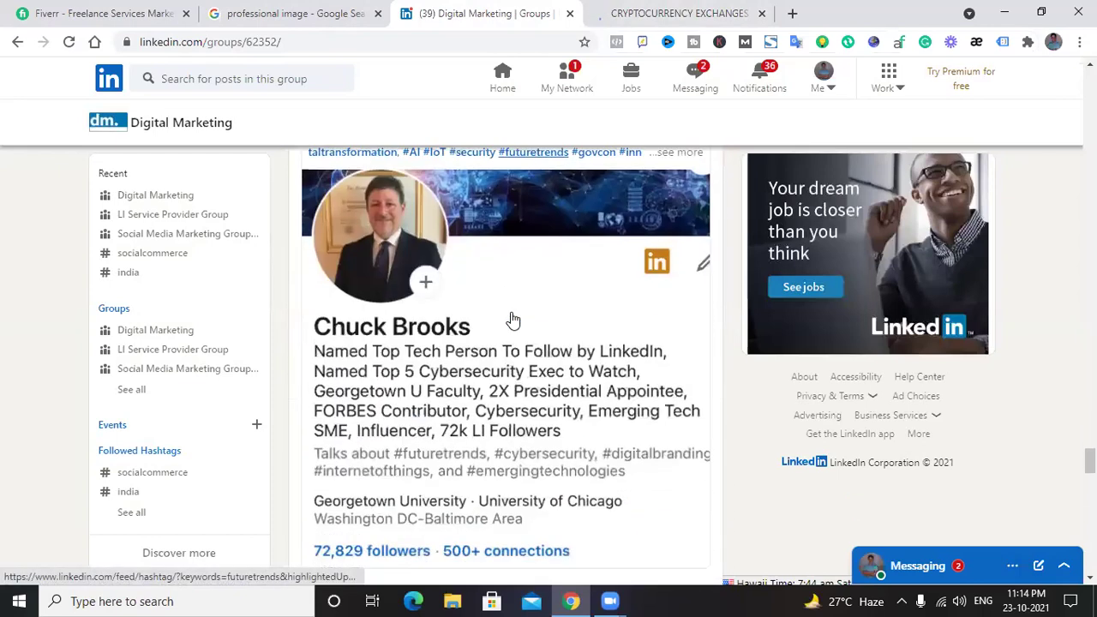
pyautogui.scroll(-8, 511, 320)
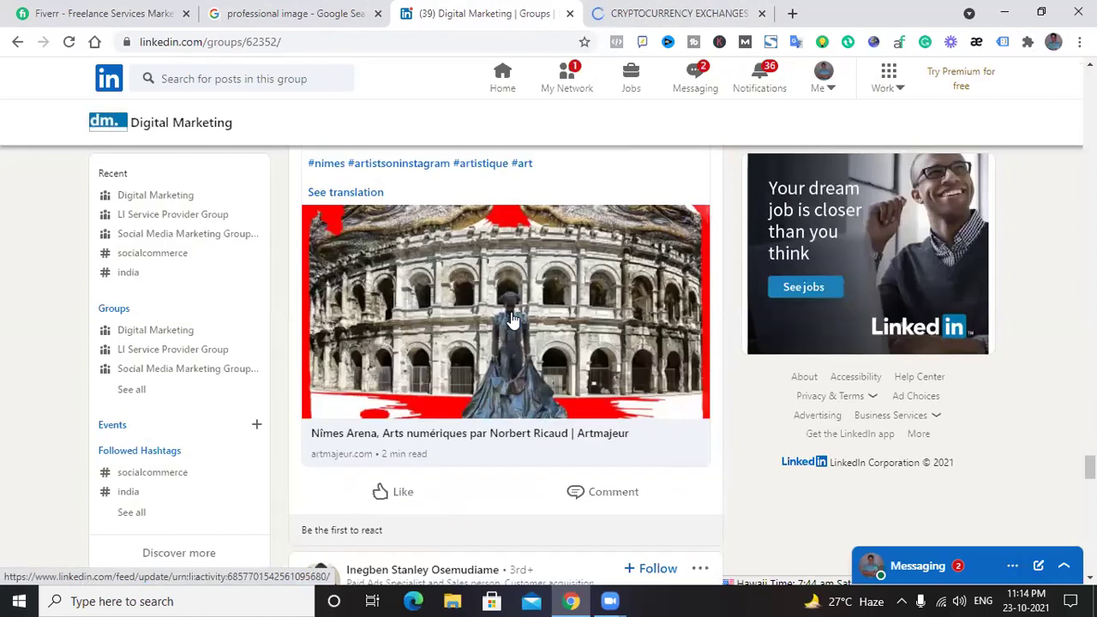
pyautogui.scroll(-9, 511, 320)
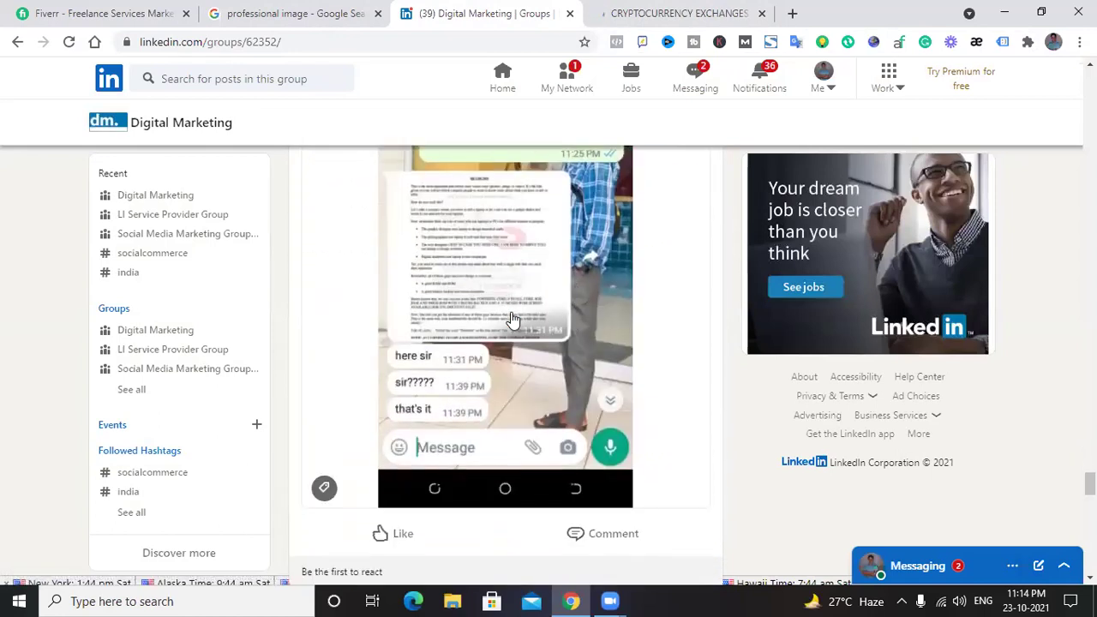
pyautogui.scroll(-9, 511, 319)
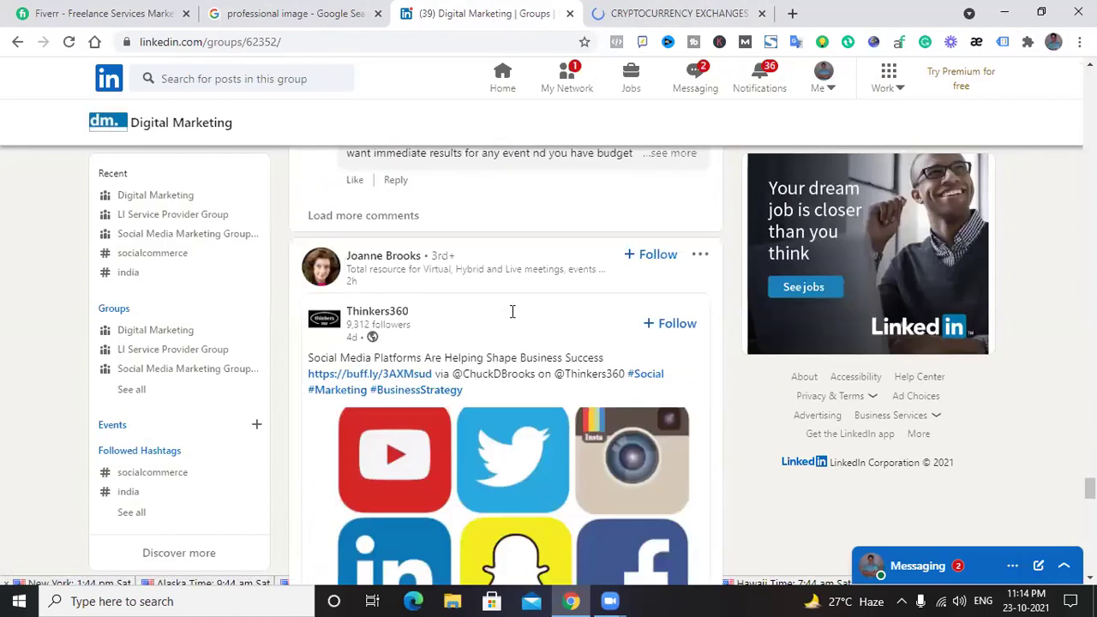
# - Close the cryptocurrency guide page and open the Thinkers360 article "Social Media Platforms Are Helping Shape Business Success" separately from its group post
pyautogui.click(655, 21)
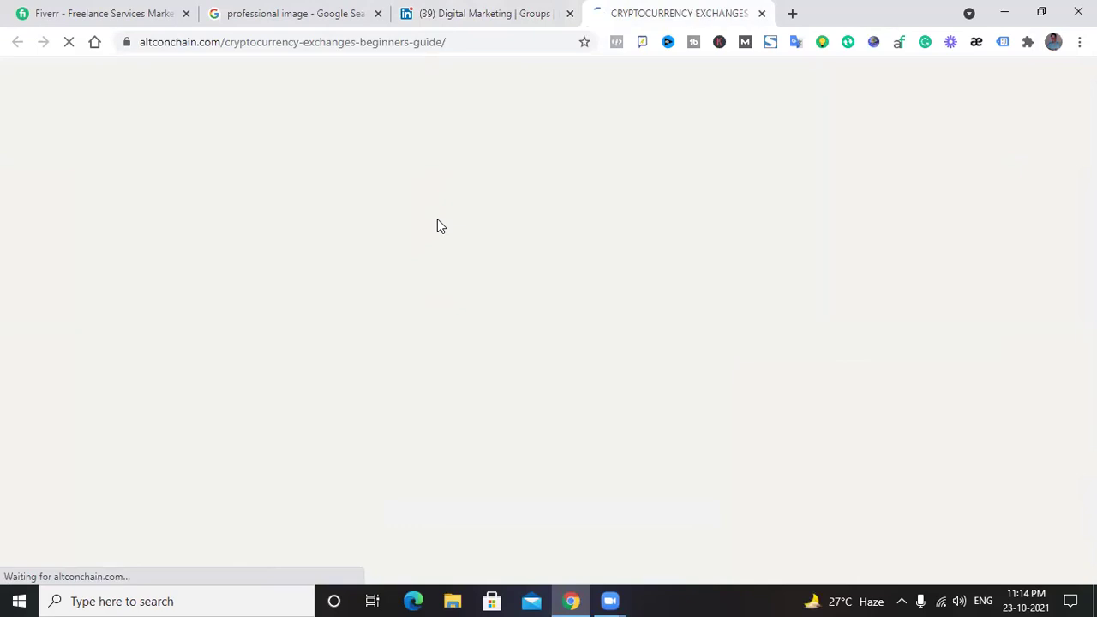
pyautogui.click(762, 14)
pyautogui.scroll(2, 374, 243)
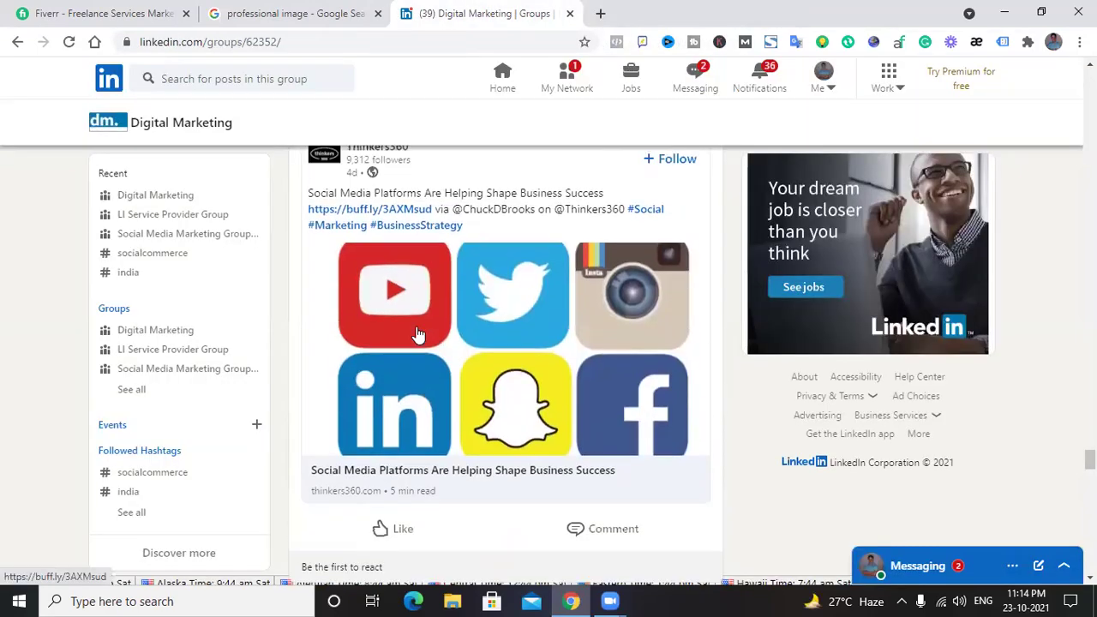
pyautogui.scroll(-3, 441, 360)
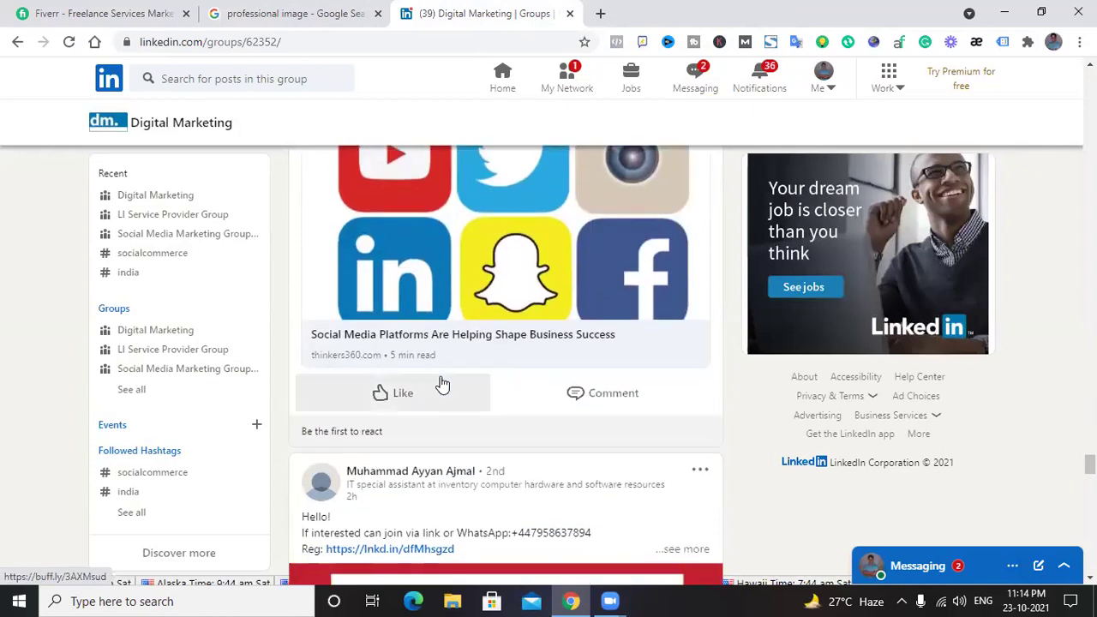
pyautogui.scroll(1, 450, 321)
pyautogui.rightClick(449, 307)
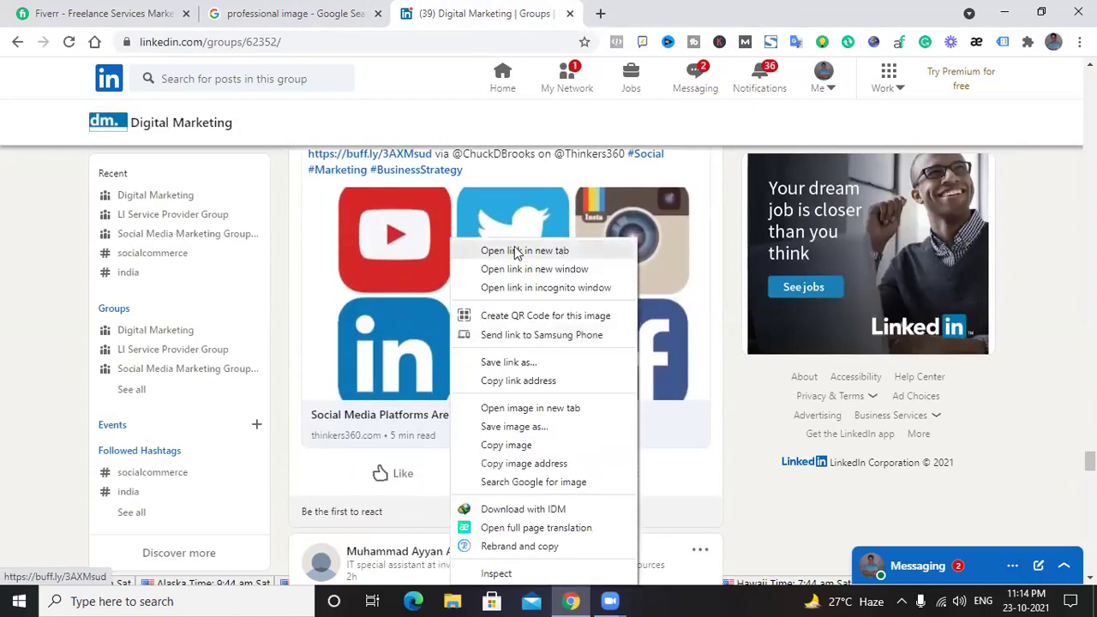
pyautogui.click(516, 251)
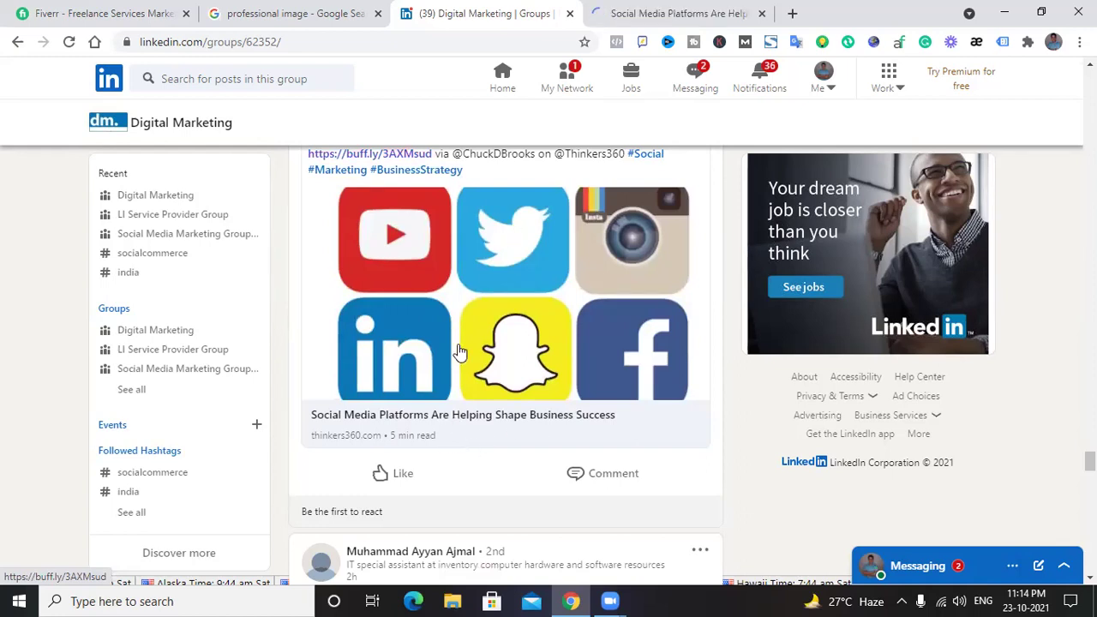
pyautogui.click(691, 15)
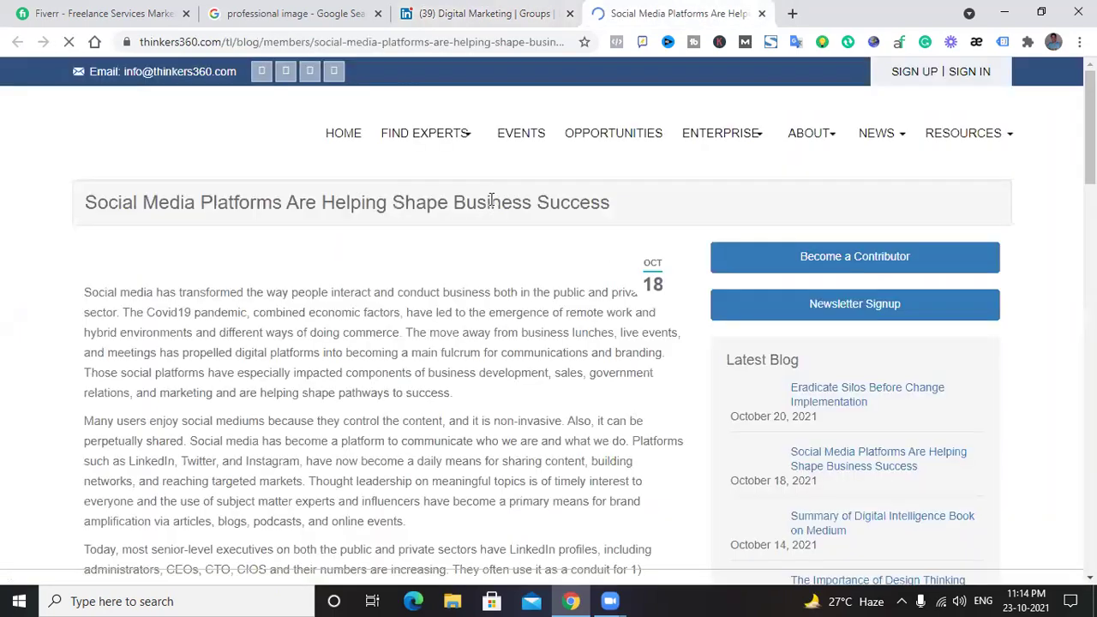
# - Skim the Thinkers360 article from its images and introduction through the branding, networking and marketing sections to the author biography and back
pyautogui.scroll(-15, 496, 279)
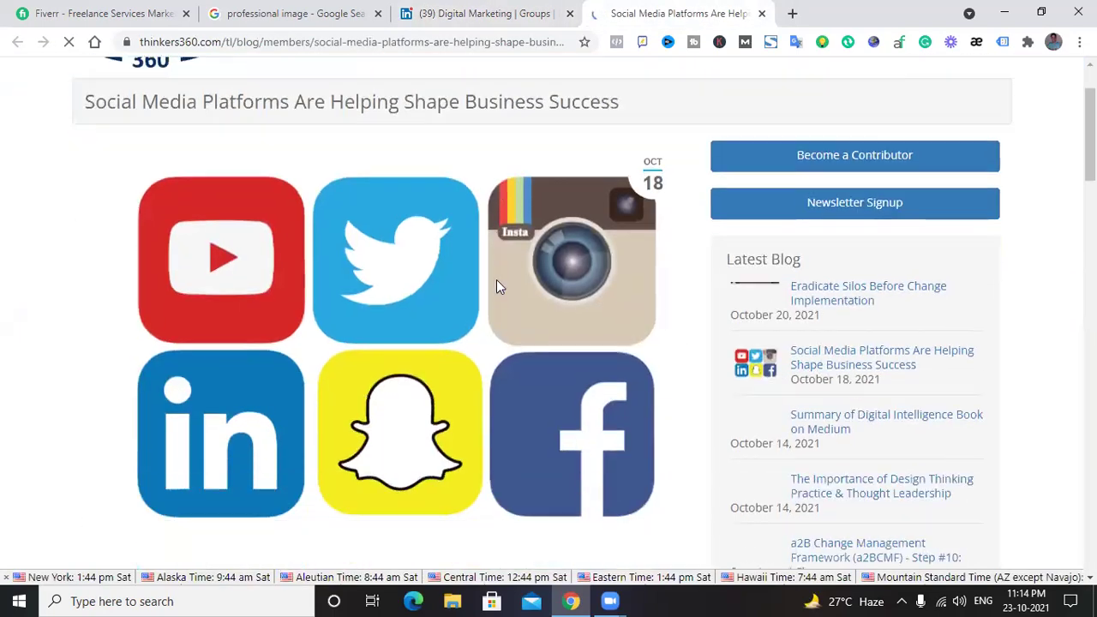
pyautogui.scroll(5, 496, 279)
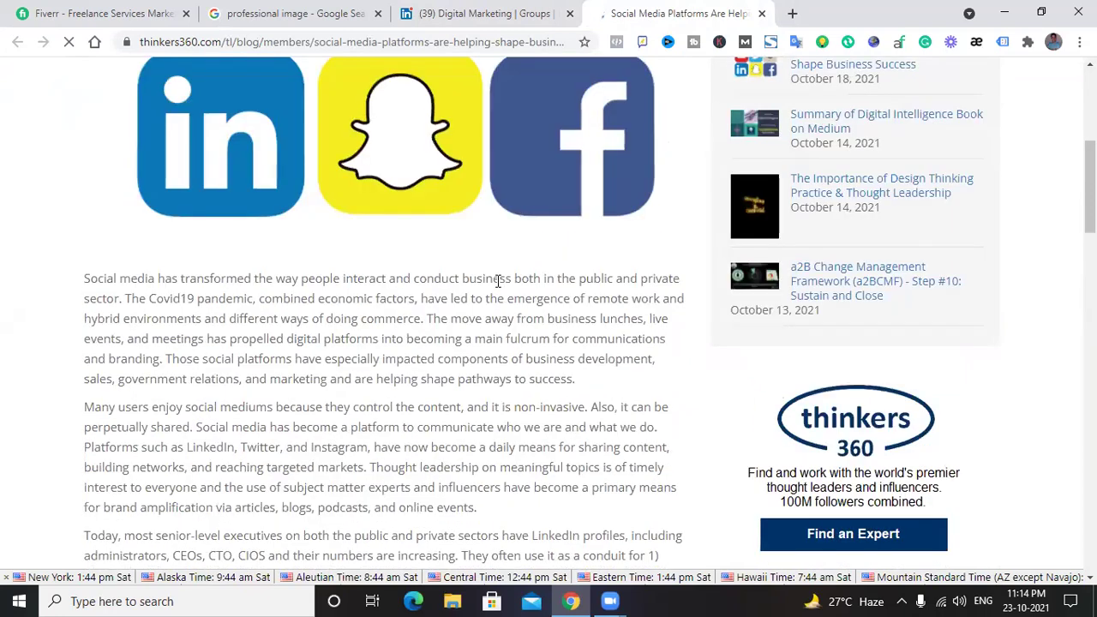
pyautogui.scroll(4, 496, 279)
pyautogui.scroll(1, 324, 198)
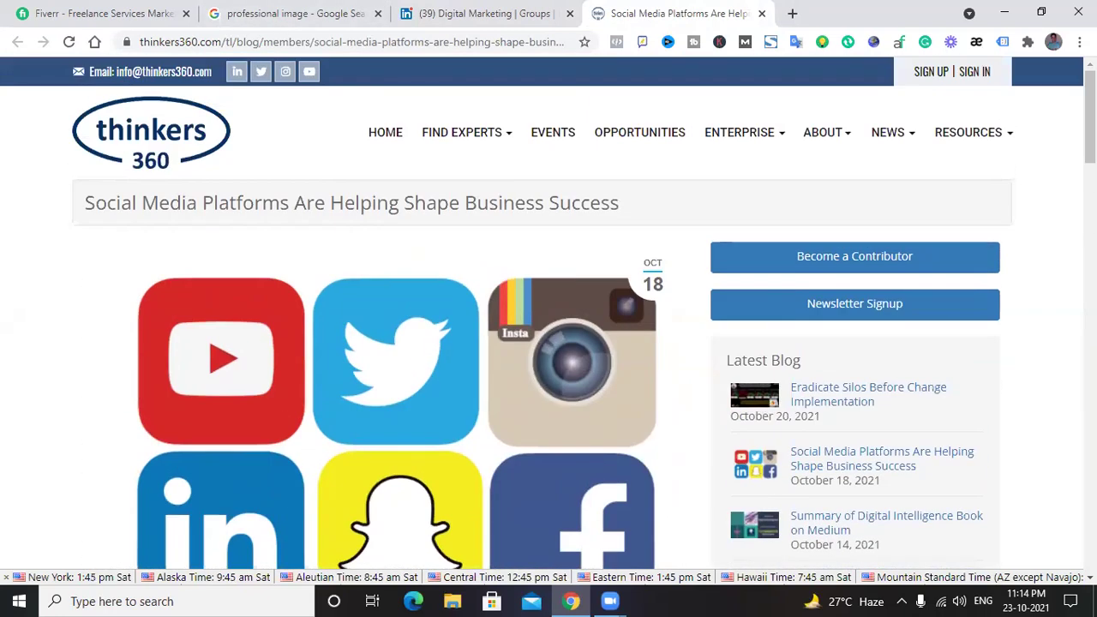
pyautogui.scroll(-1, 305, 175)
pyautogui.scroll(1, 320, 300)
pyautogui.scroll(-8, 320, 300)
pyautogui.scroll(-5, 320, 300)
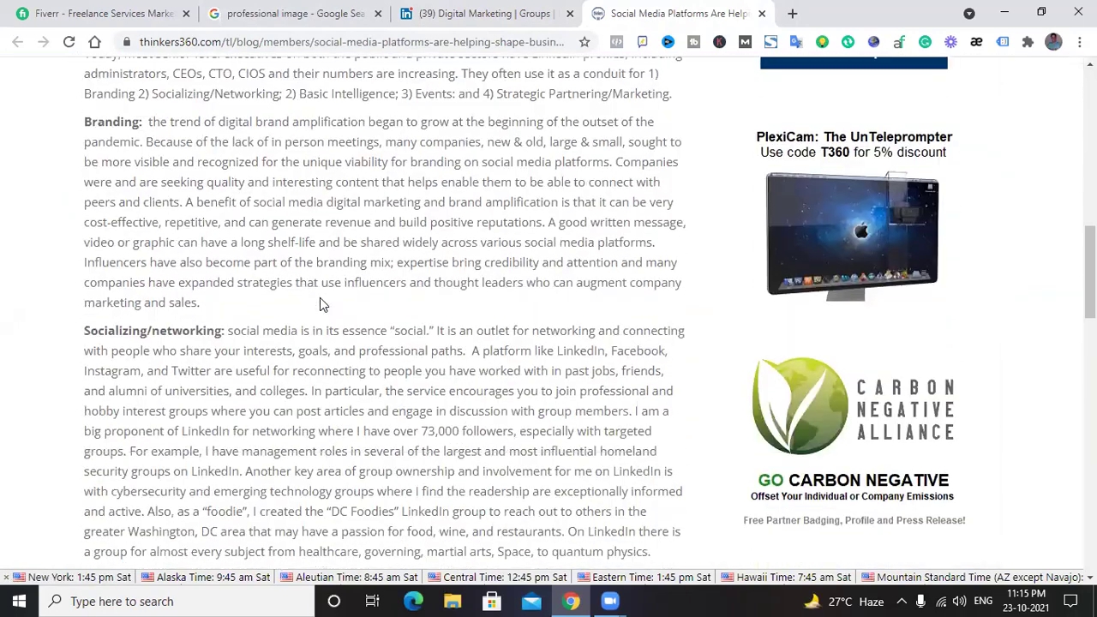
pyautogui.scroll(-10, 320, 300)
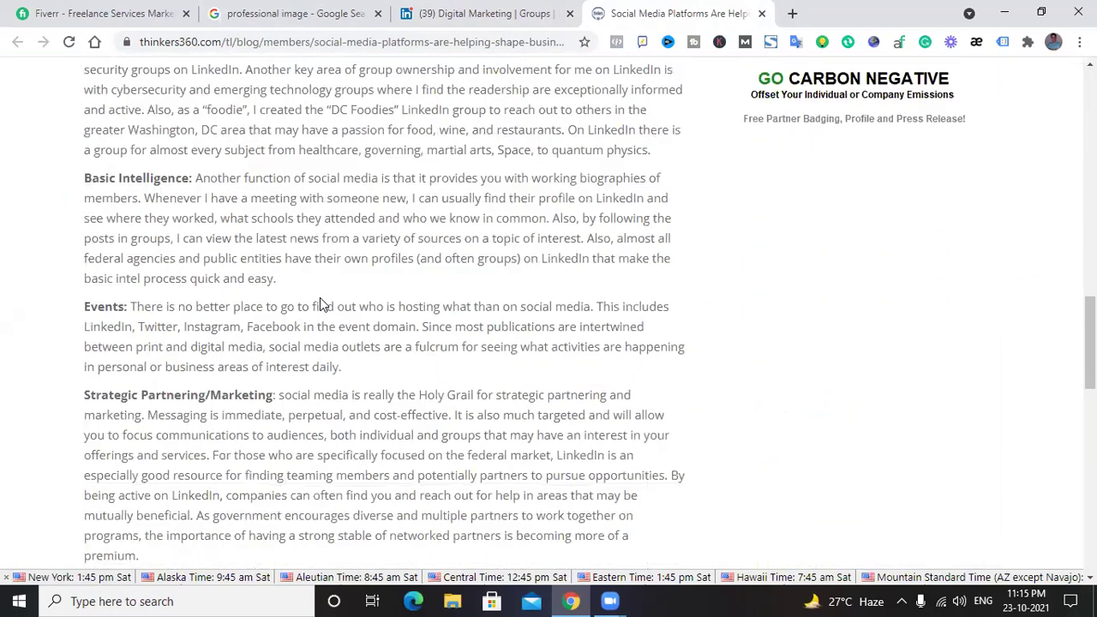
pyautogui.scroll(9, 454, 310)
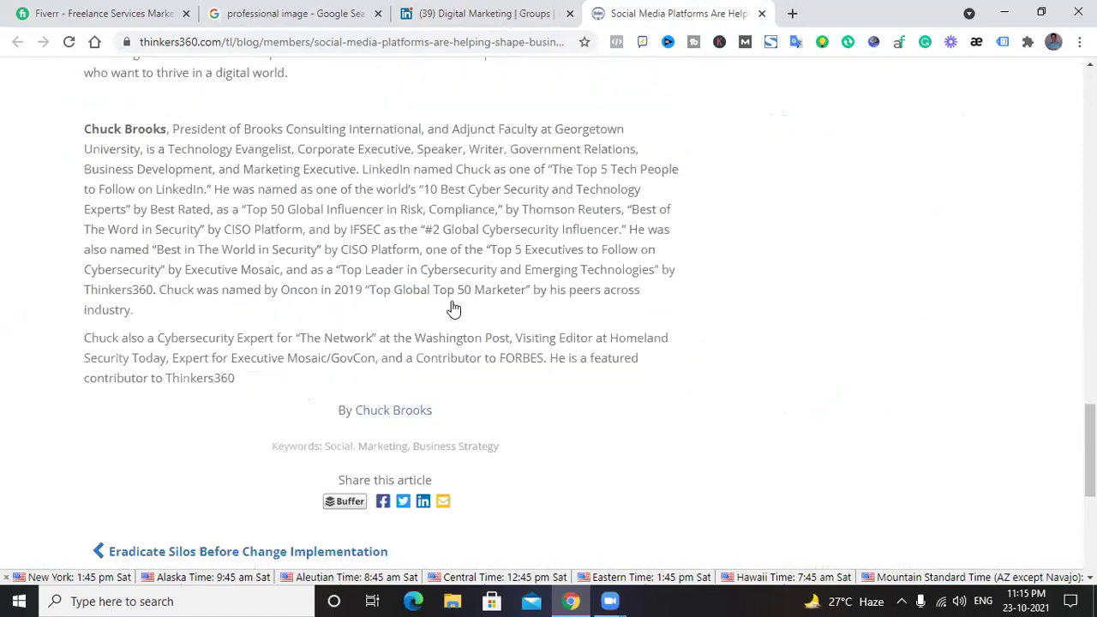
pyautogui.scroll(8, 462, 343)
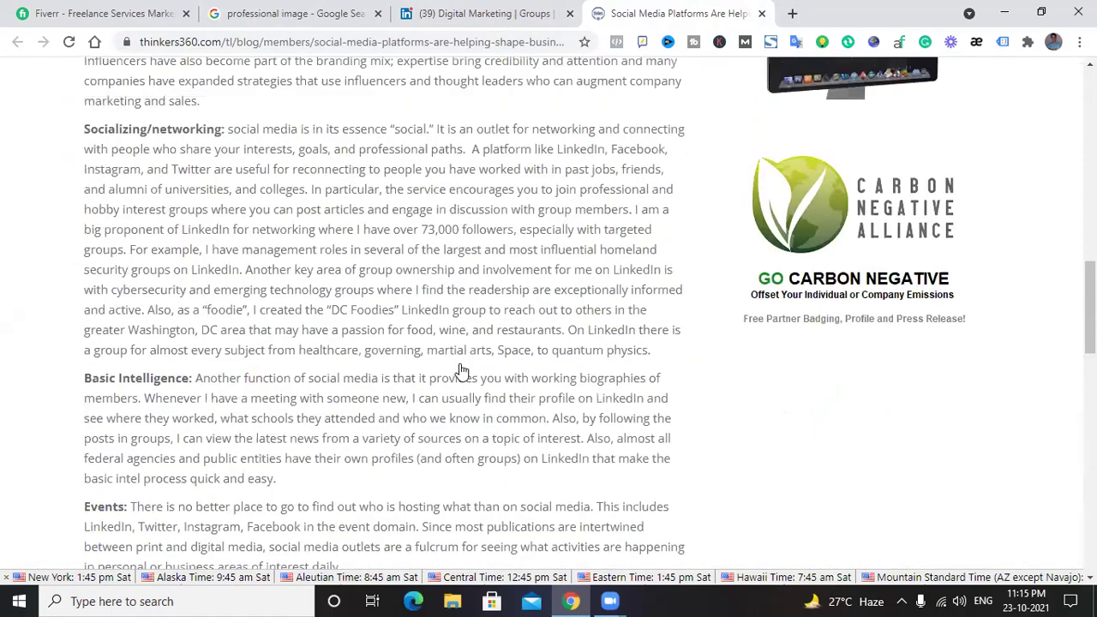
pyautogui.scroll(4, 309, 214)
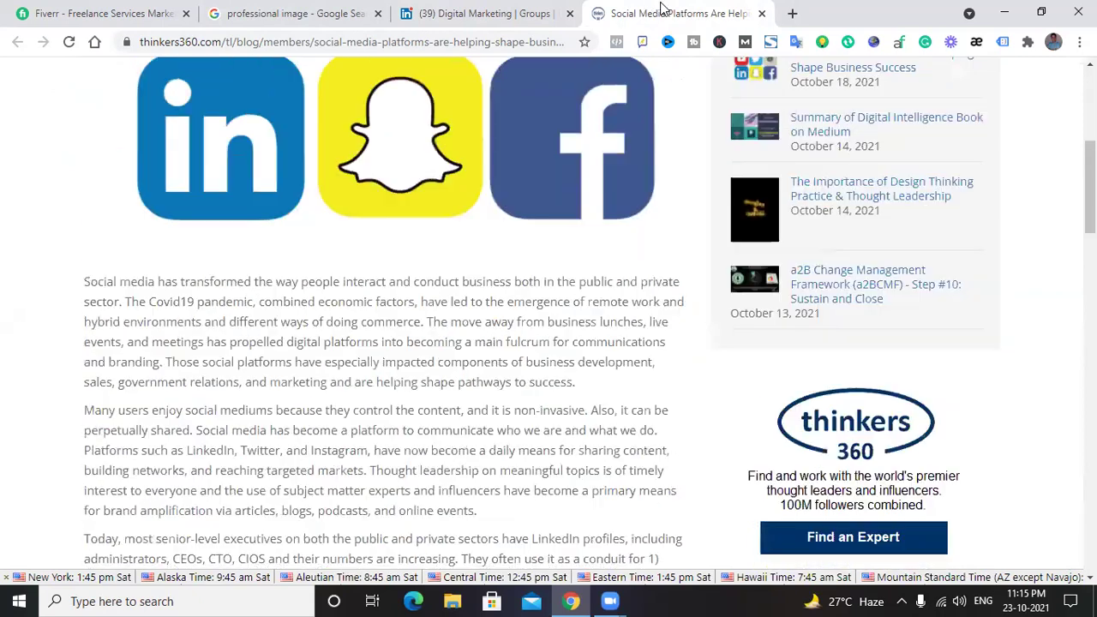
# - Highlight the article's title and opening paragraphs, and compare the article with its link post in the Digital Marketing group
pyautogui.hotkey('ctrl', 'pageup')
pyautogui.hotkey('ctrl', 'pagedown')
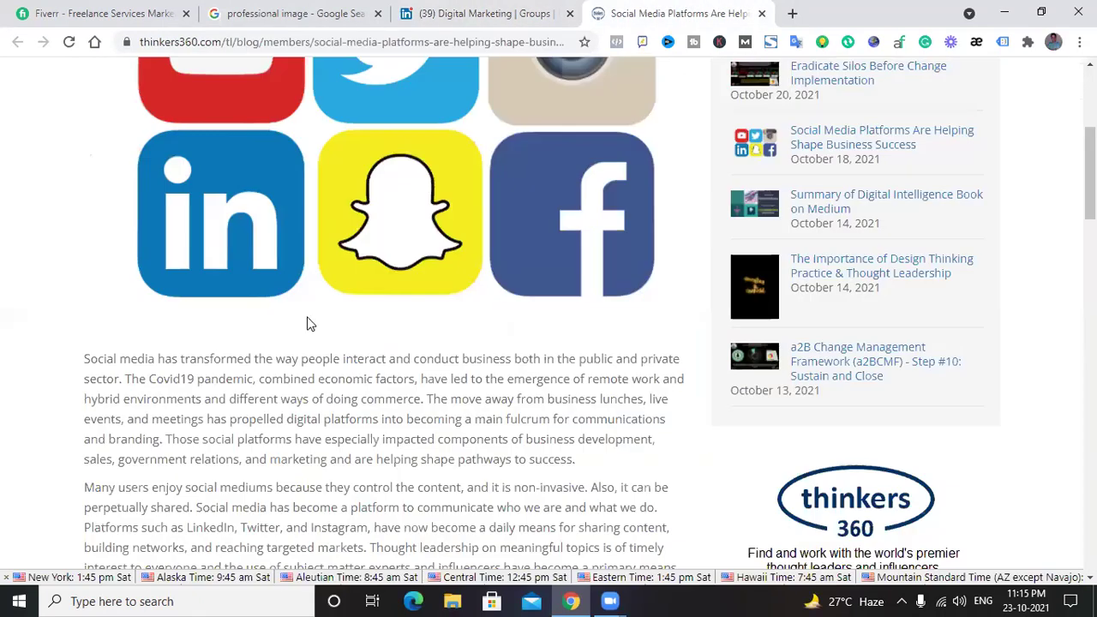
pyautogui.scroll(4, 352, 98)
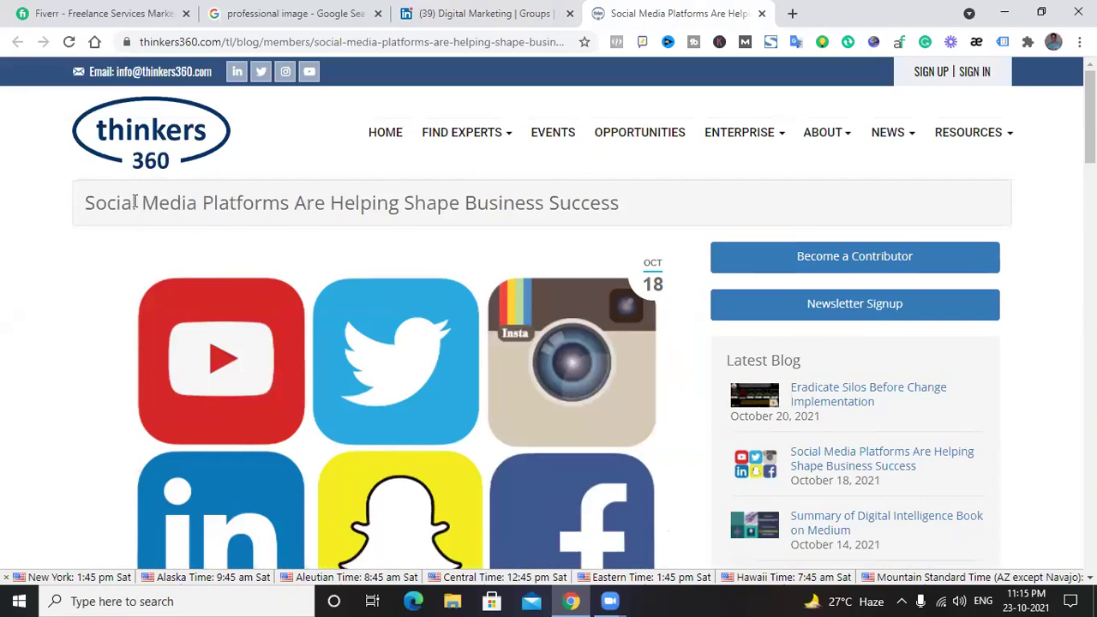
pyautogui.moveTo(133, 203); pyautogui.dragTo(600, 219)
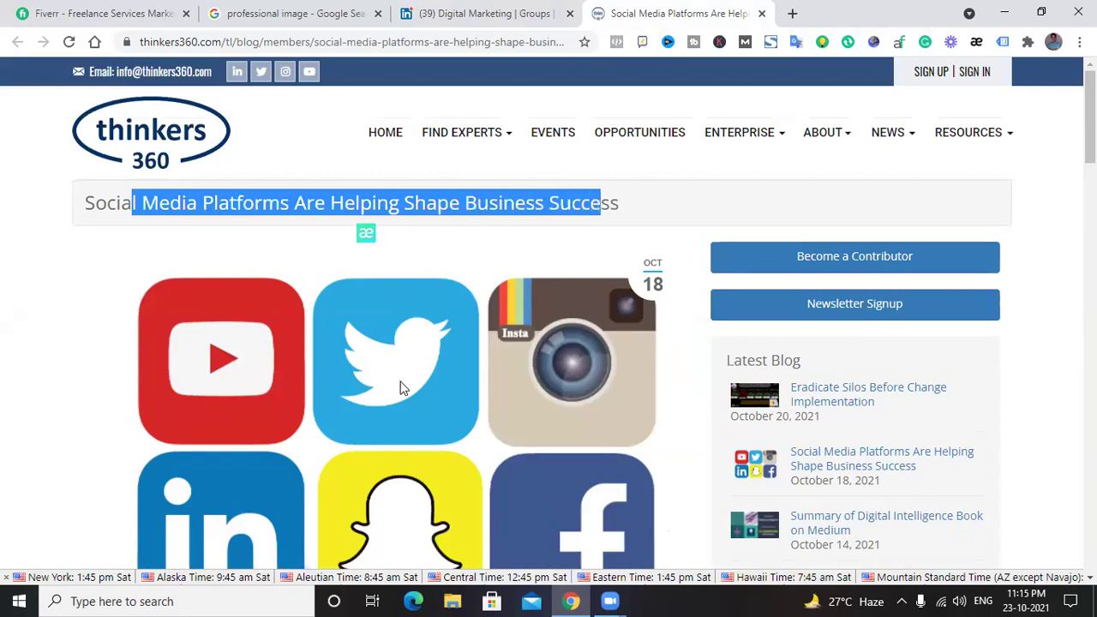
pyautogui.scroll(-8, 399, 386)
pyautogui.scroll(3, 317, 283)
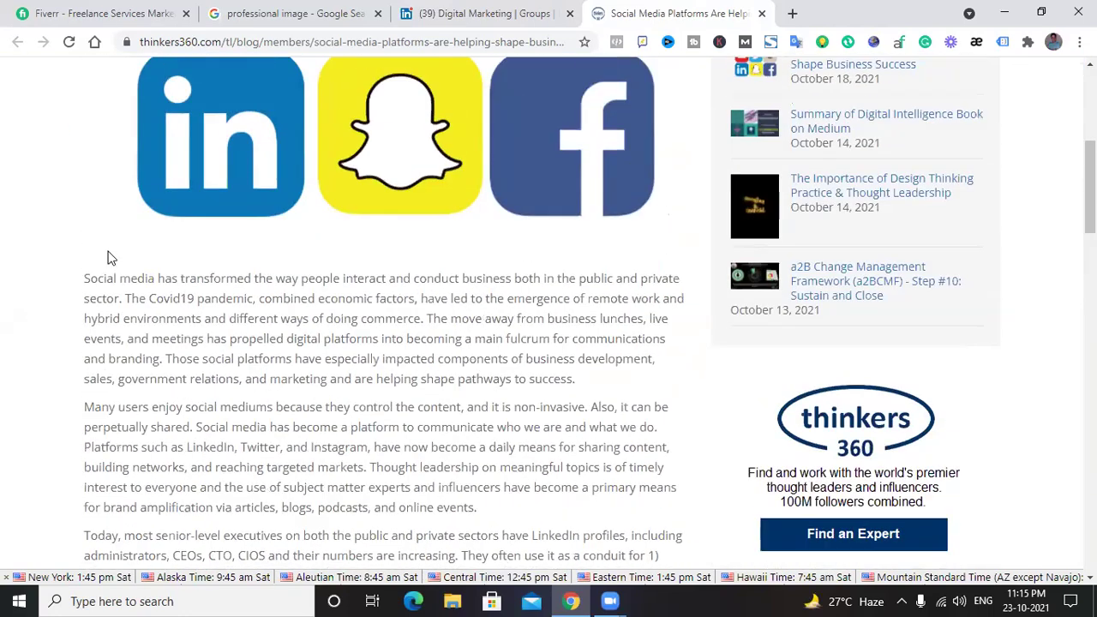
pyautogui.moveTo(84, 278); pyautogui.dragTo(246, 377)
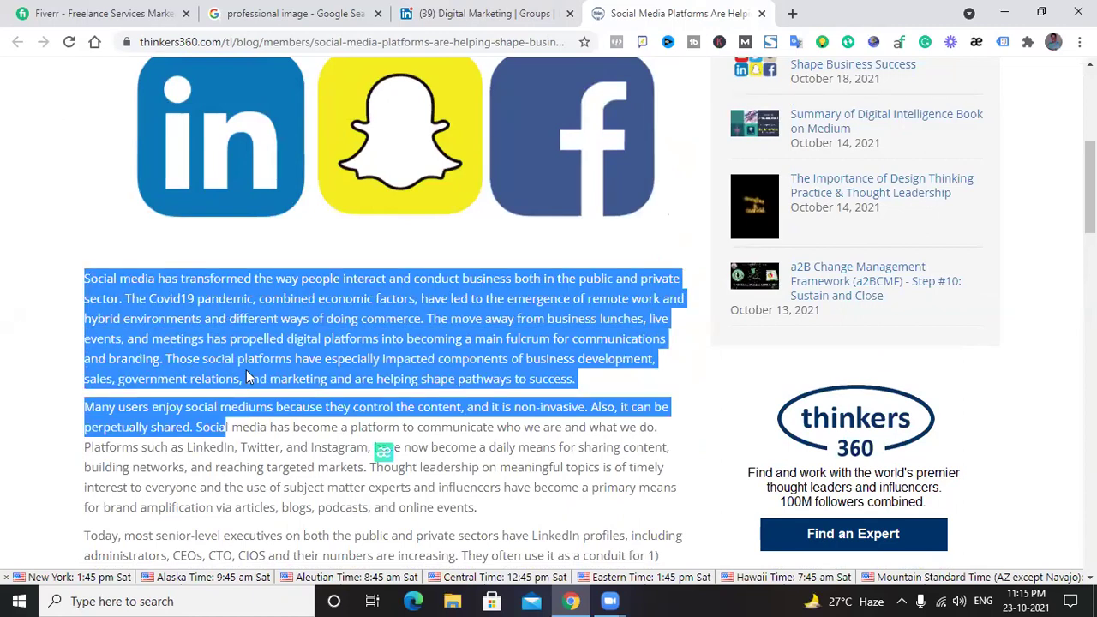
pyautogui.click(473, 17)
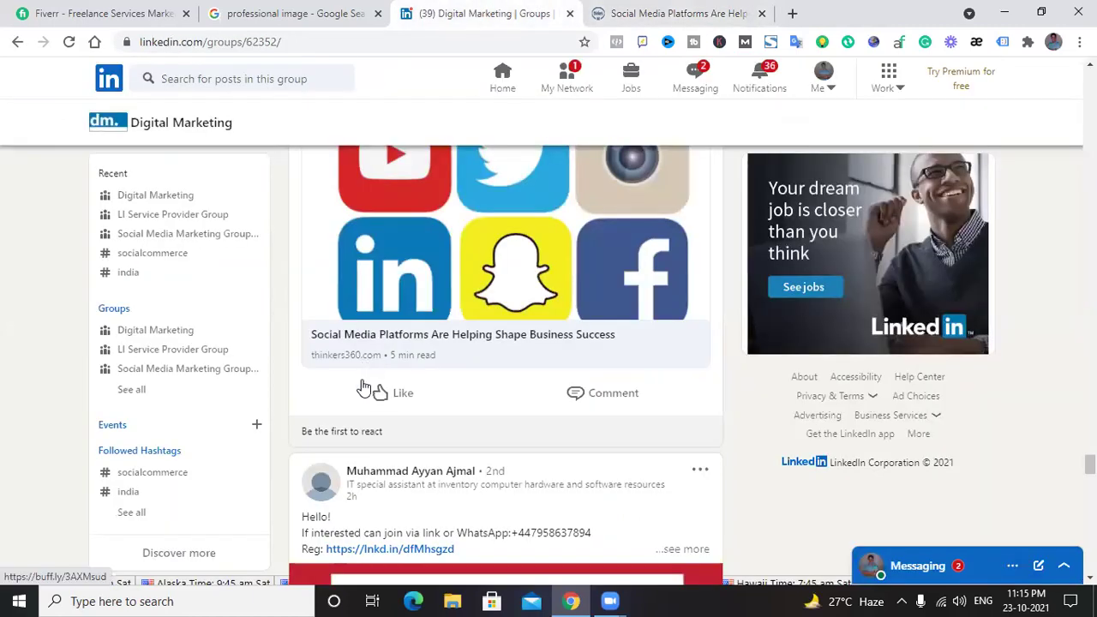
pyautogui.click(710, 12)
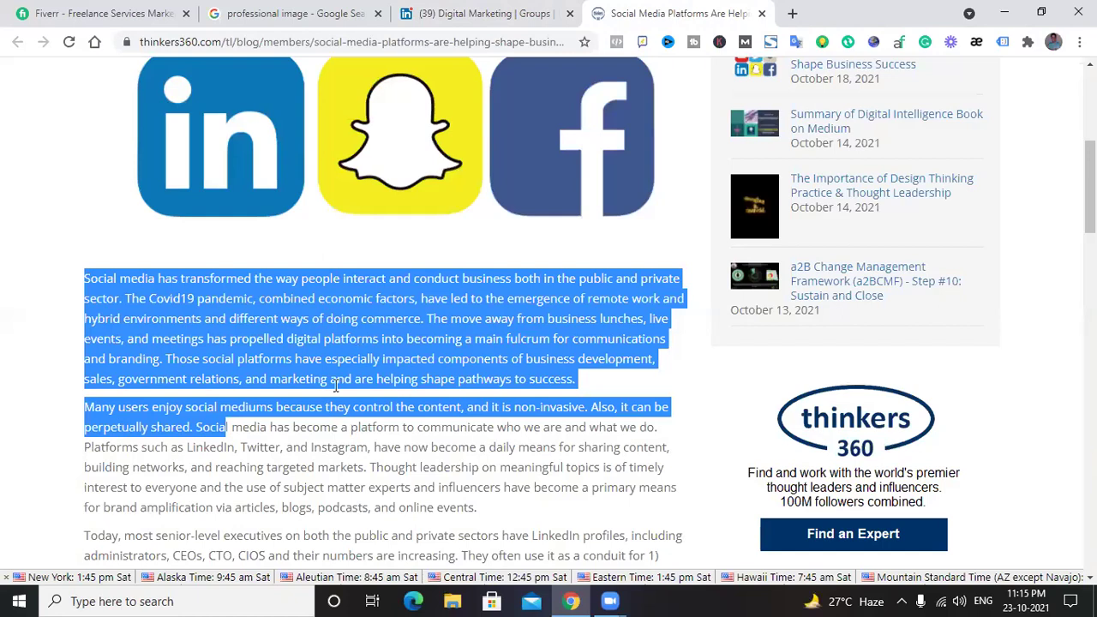
# - Close the Thinkers360 article and look over the Digital Marketing group's hiring, affiliate marketing, cyber security and book link posts
pyautogui.click(399, 445)
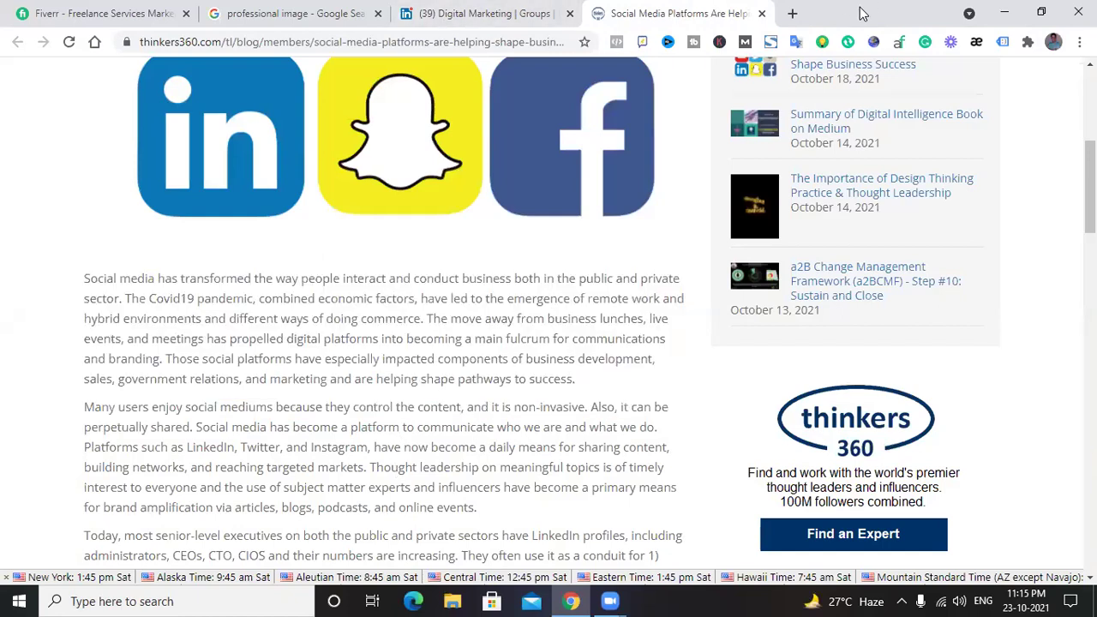
pyautogui.click(763, 13)
pyautogui.scroll(-4, 487, 363)
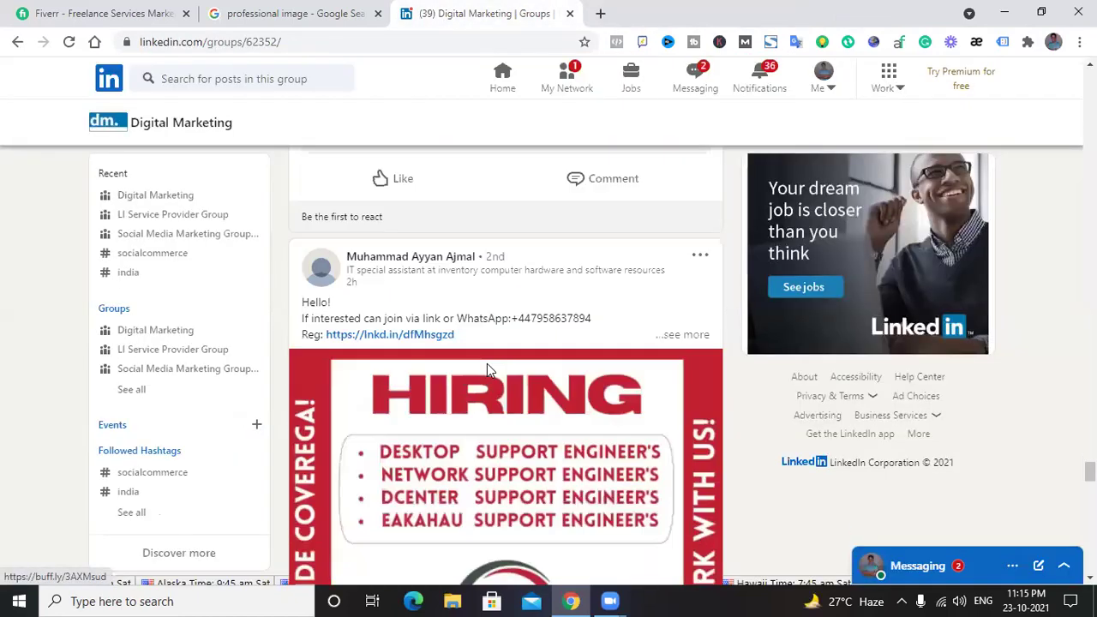
pyautogui.scroll(-2, 474, 300)
pyautogui.scroll(2, 514, 235)
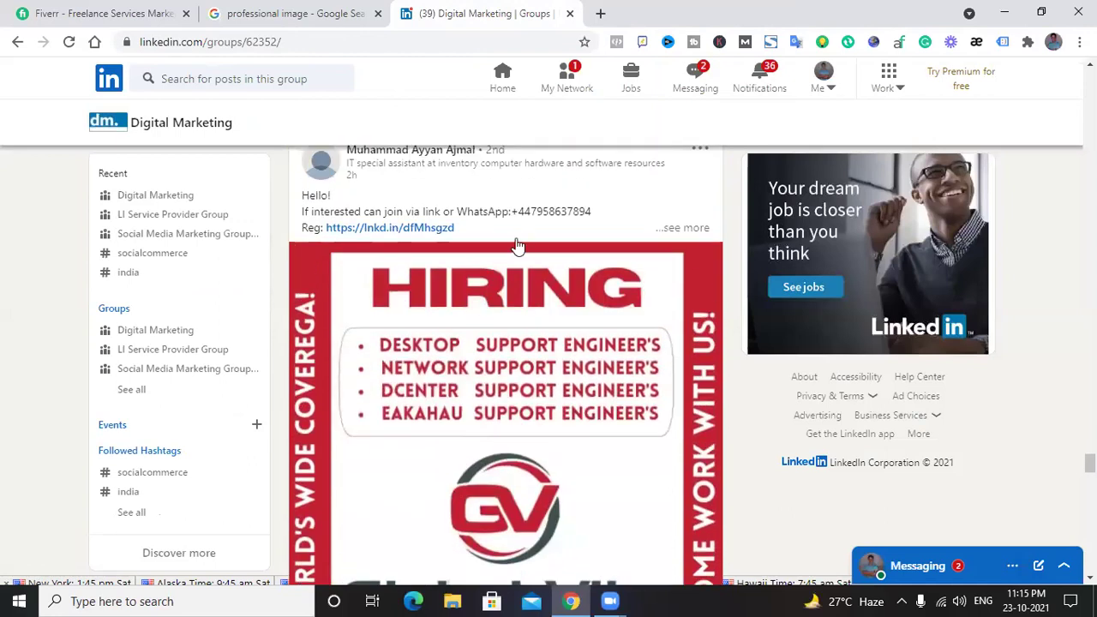
pyautogui.scroll(-1, 502, 347)
pyautogui.scroll(-5, 501, 347)
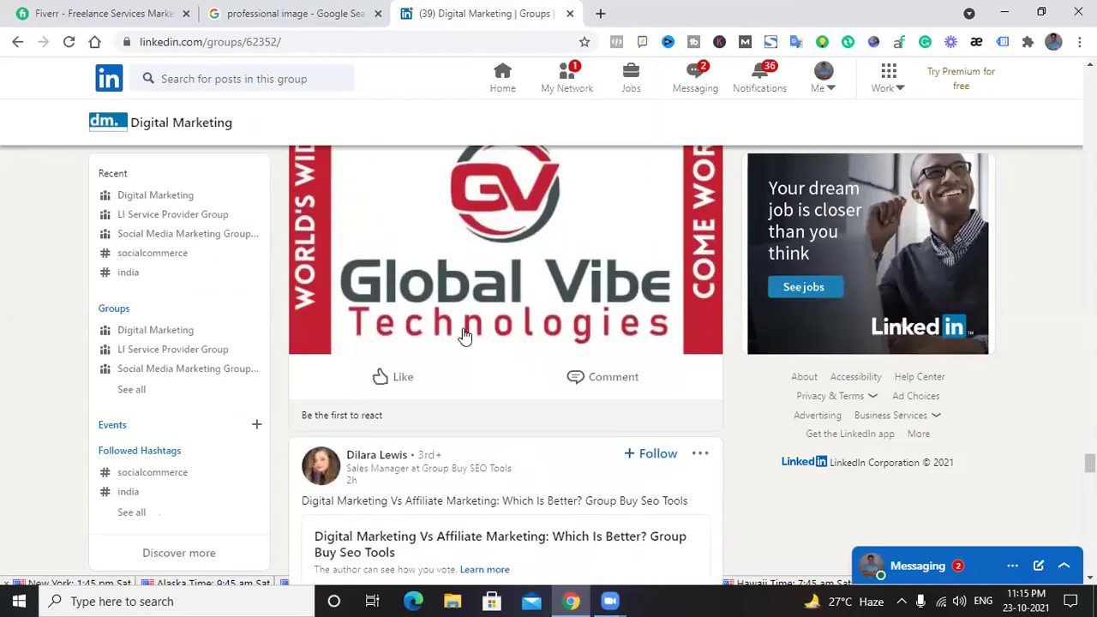
pyautogui.scroll(-10, 464, 329)
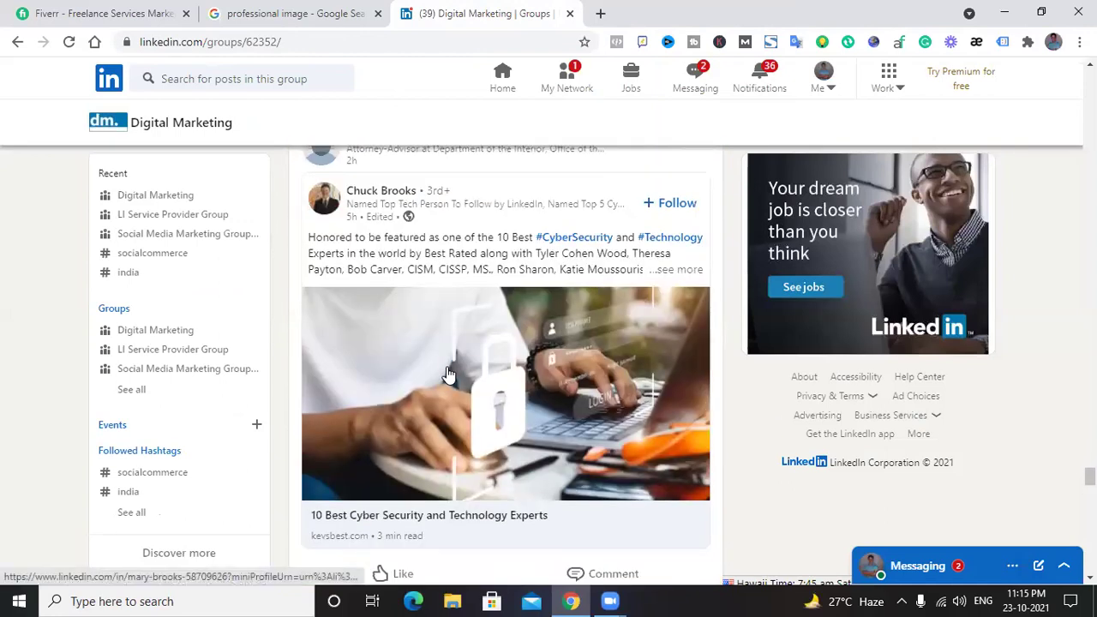
pyautogui.scroll(2, 447, 375)
pyautogui.scroll(-9, 448, 375)
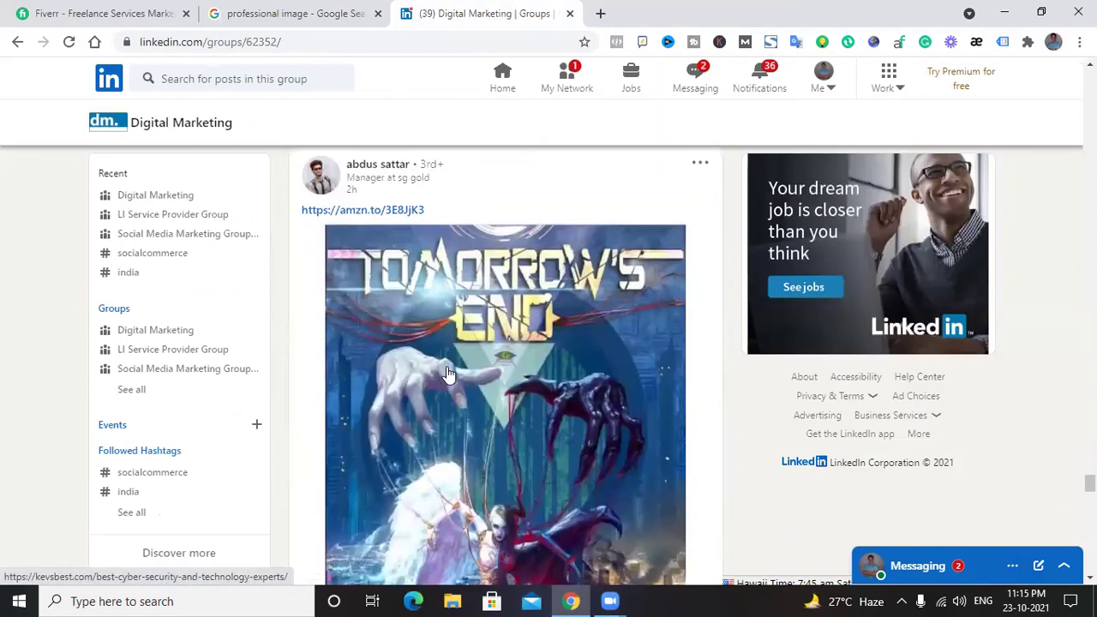
pyautogui.scroll(-3, 447, 374)
pyautogui.scroll(3, 448, 375)
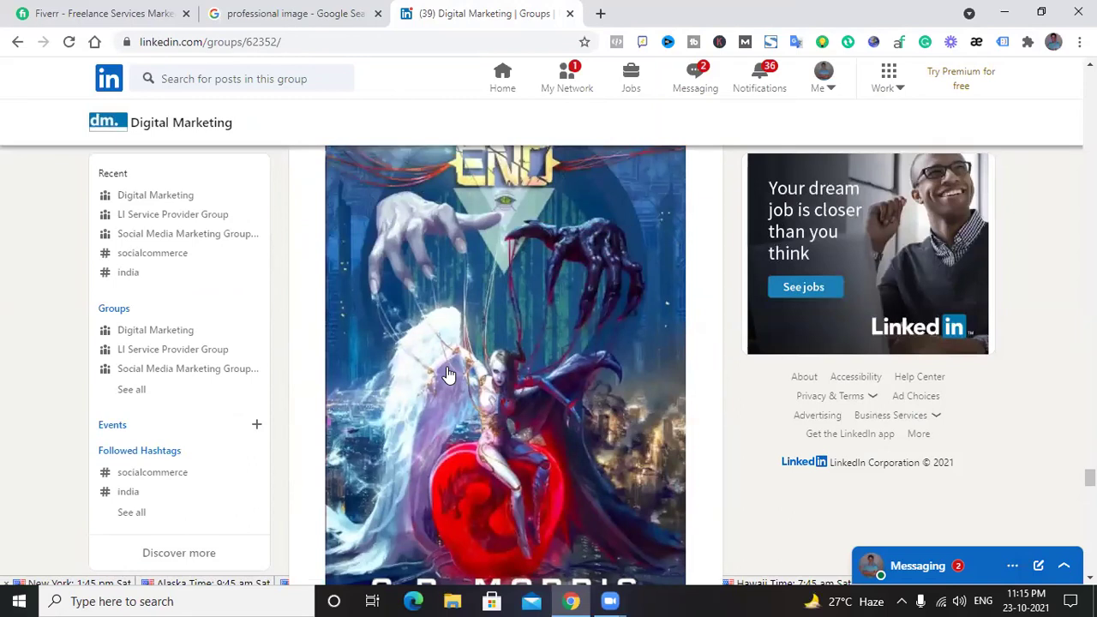
# - Look over the group's posts about review structured data, Google versus Facebook Ads, a music community and Kashmir properties
pyautogui.scroll(-14, 447, 375)
pyautogui.scroll(1, 447, 374)
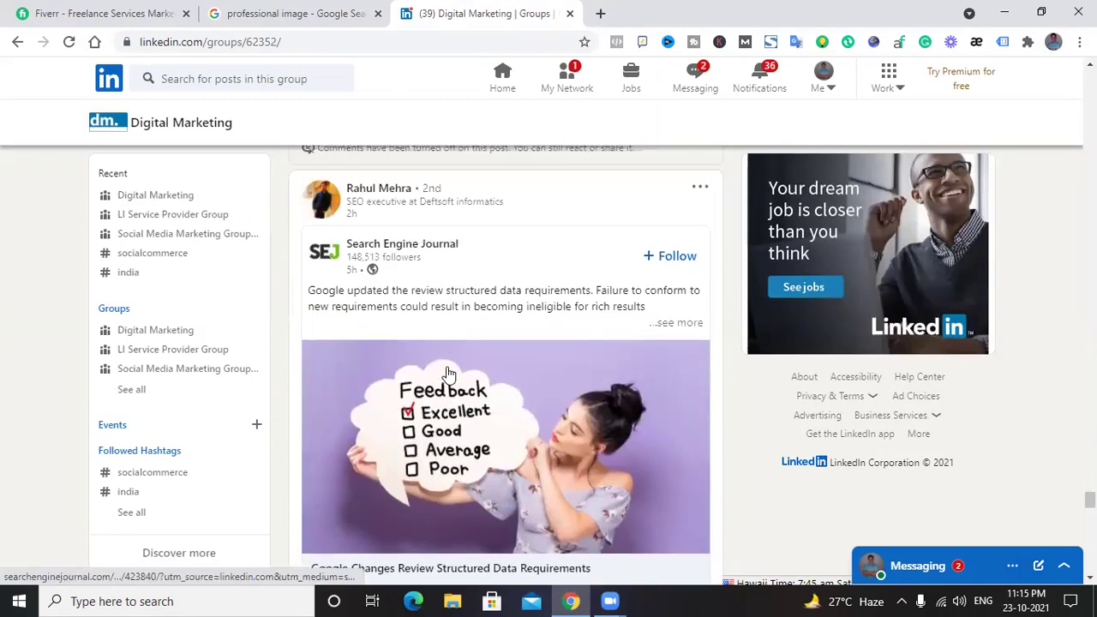
pyautogui.scroll(1, 448, 374)
pyautogui.moveTo(439, 314)
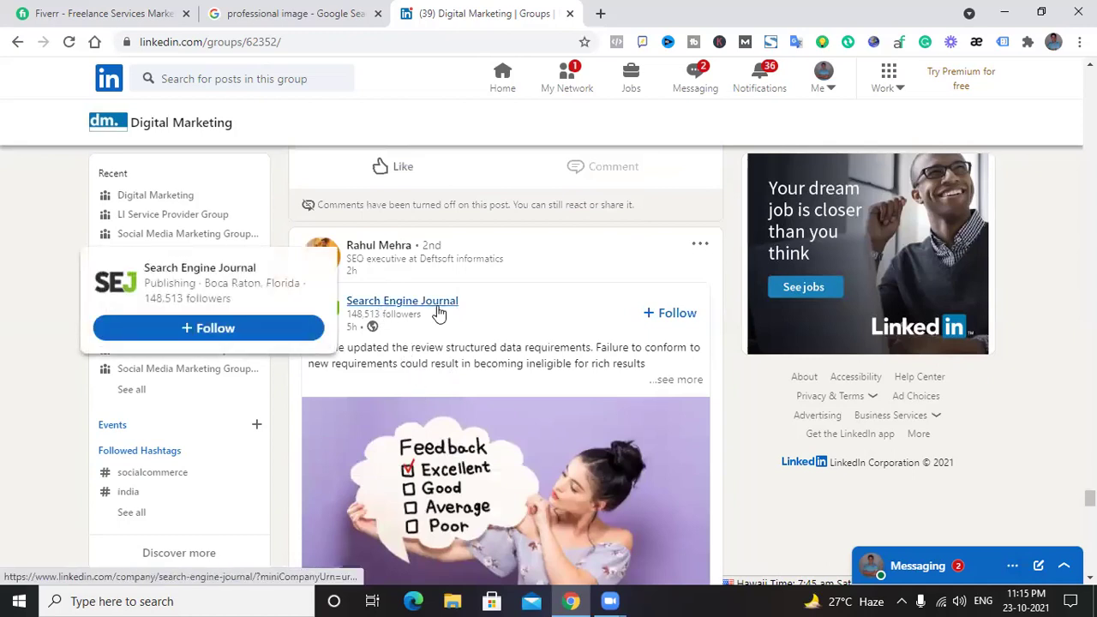
pyautogui.scroll(-12, 438, 314)
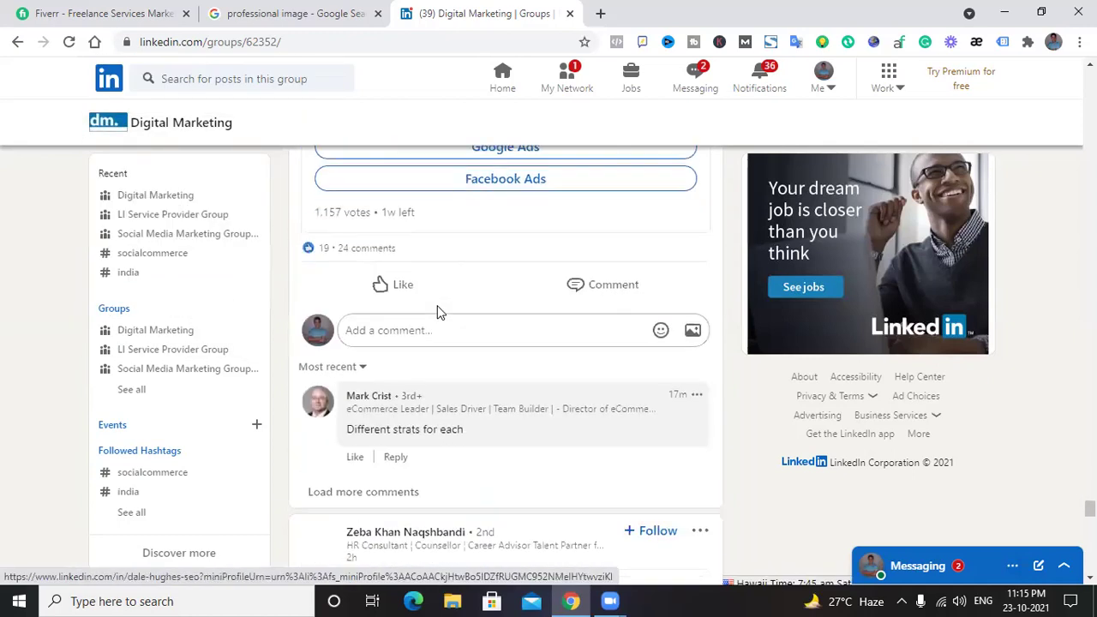
pyautogui.scroll(-15, 438, 314)
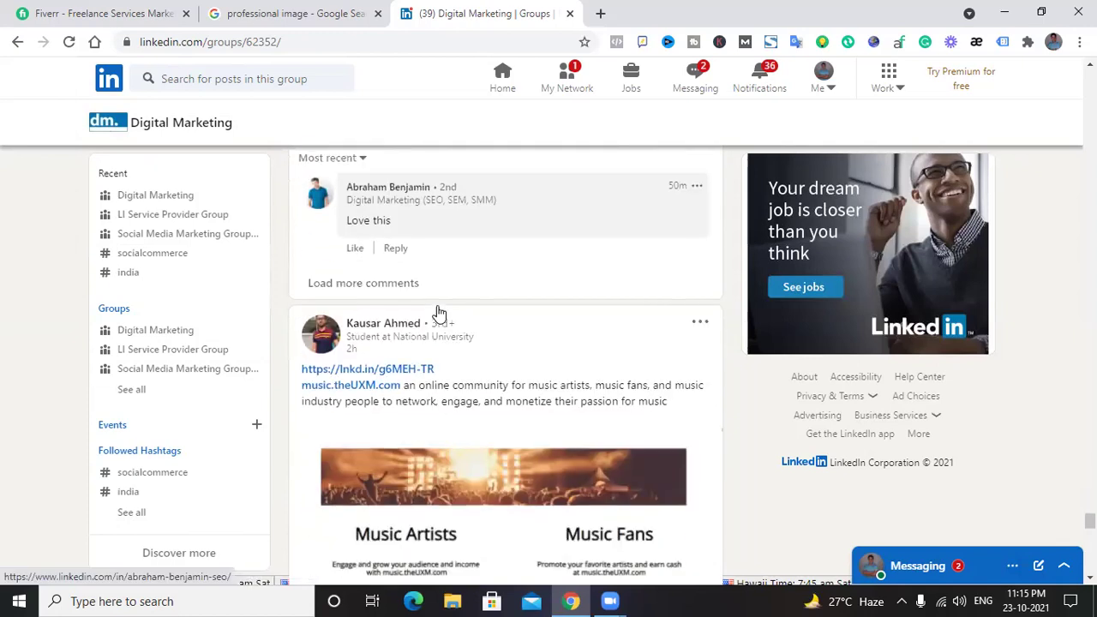
pyautogui.scroll(-3, 439, 314)
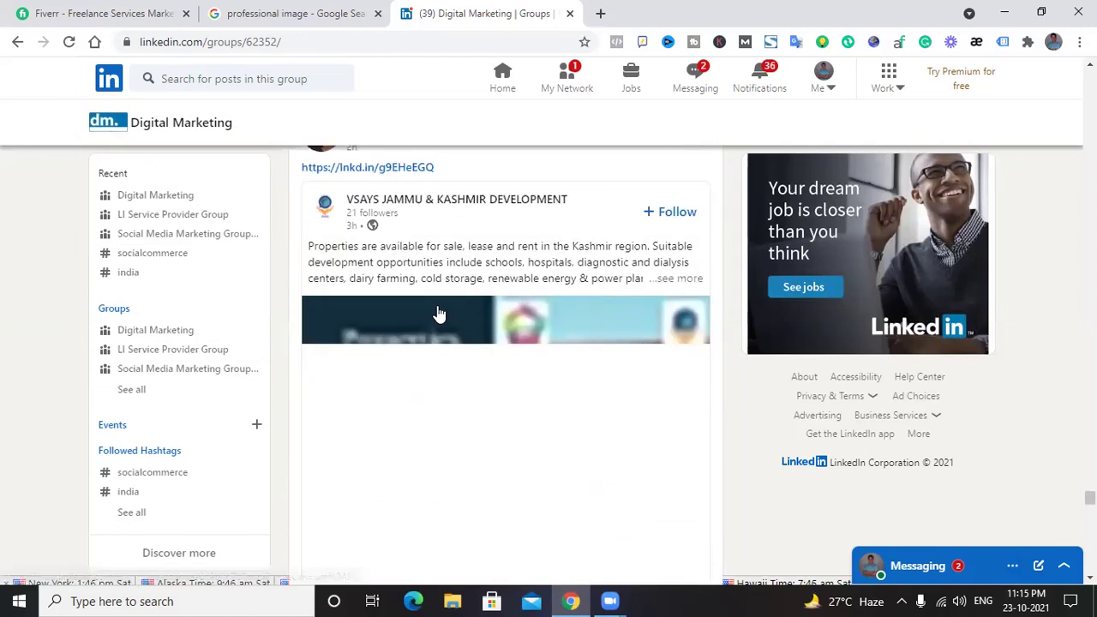
pyautogui.scroll(-5, 437, 356)
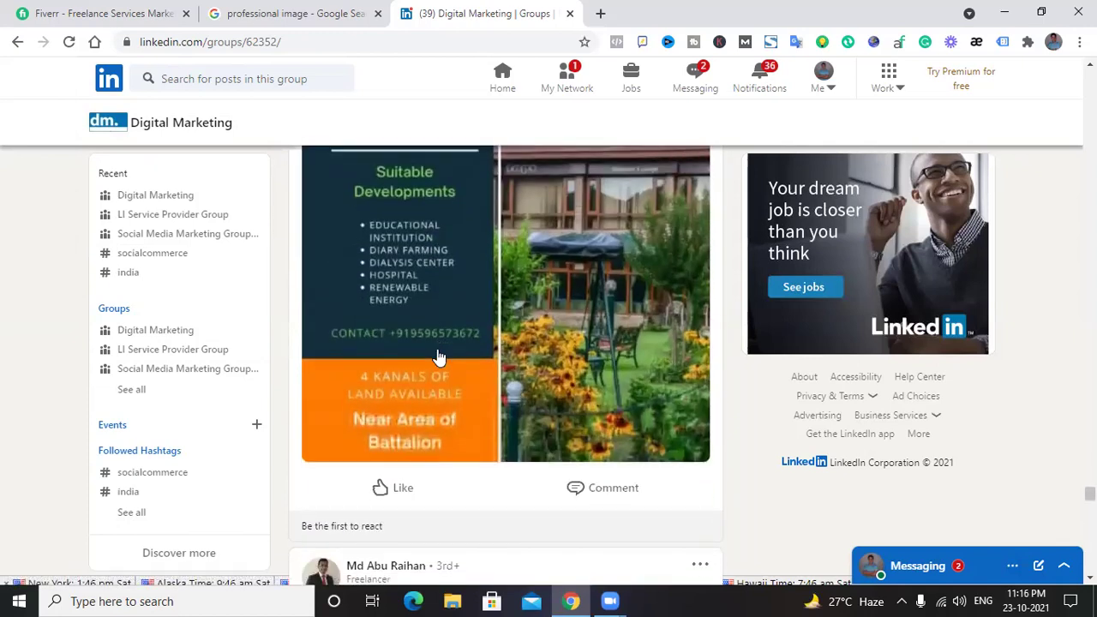
# - Open the link of the Kashmir properties post separately and read the VSAYS JAMMU & KASHMIR DEVELOPMENT post behind it
pyautogui.scroll(5, 437, 355)
pyautogui.scroll(2, 437, 355)
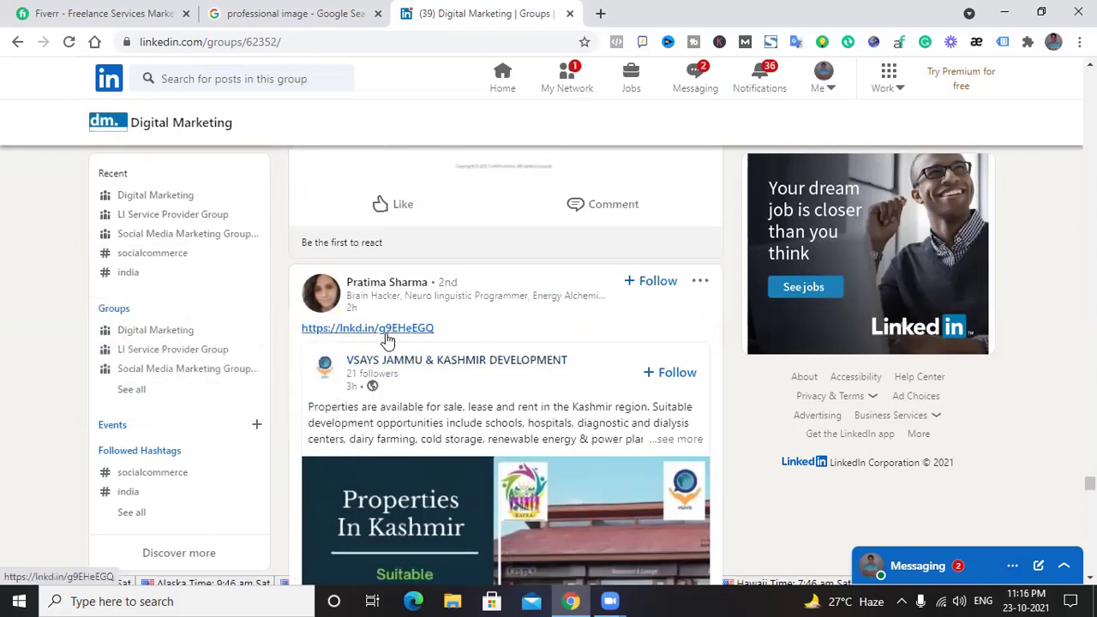
pyautogui.rightClick(387, 334)
pyautogui.click(416, 347)
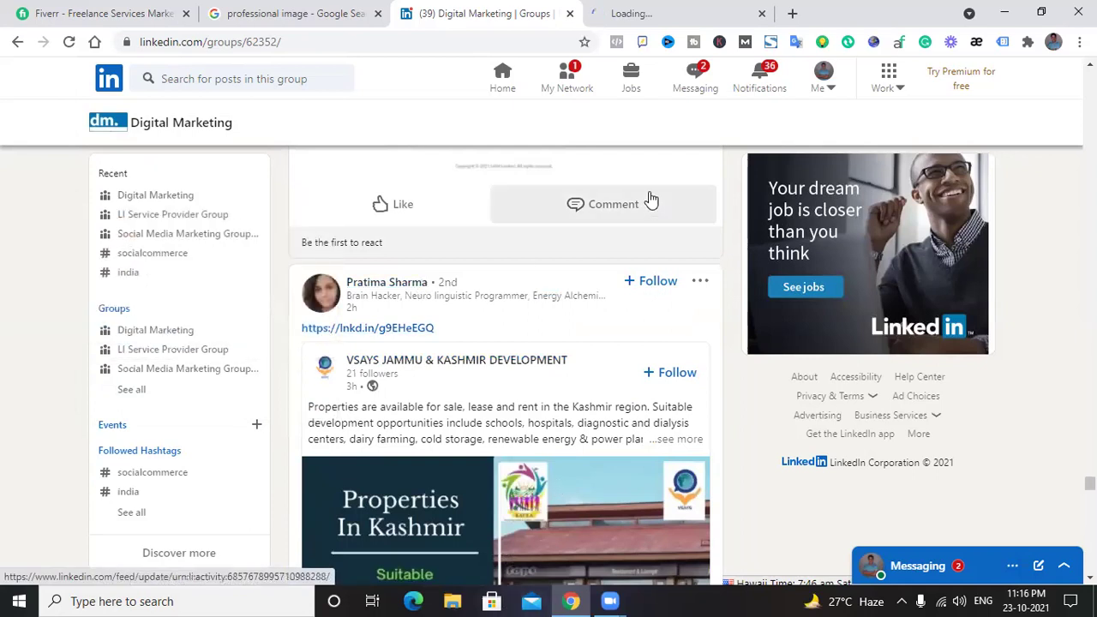
pyautogui.click(656, 12)
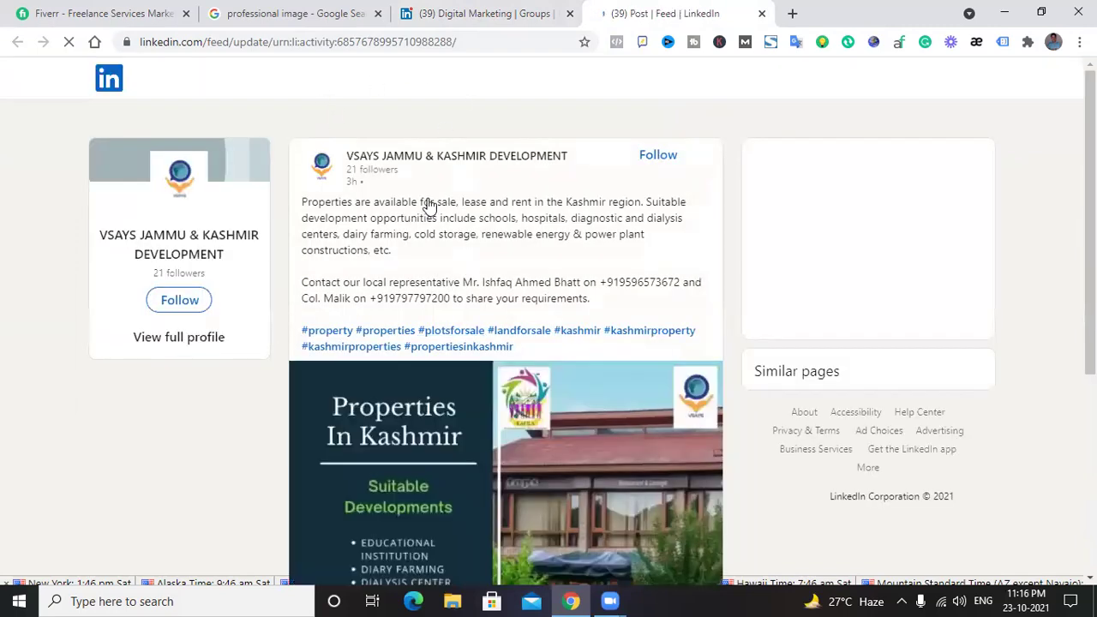
pyautogui.scroll(-3, 500, 292)
pyautogui.scroll(3, 500, 296)
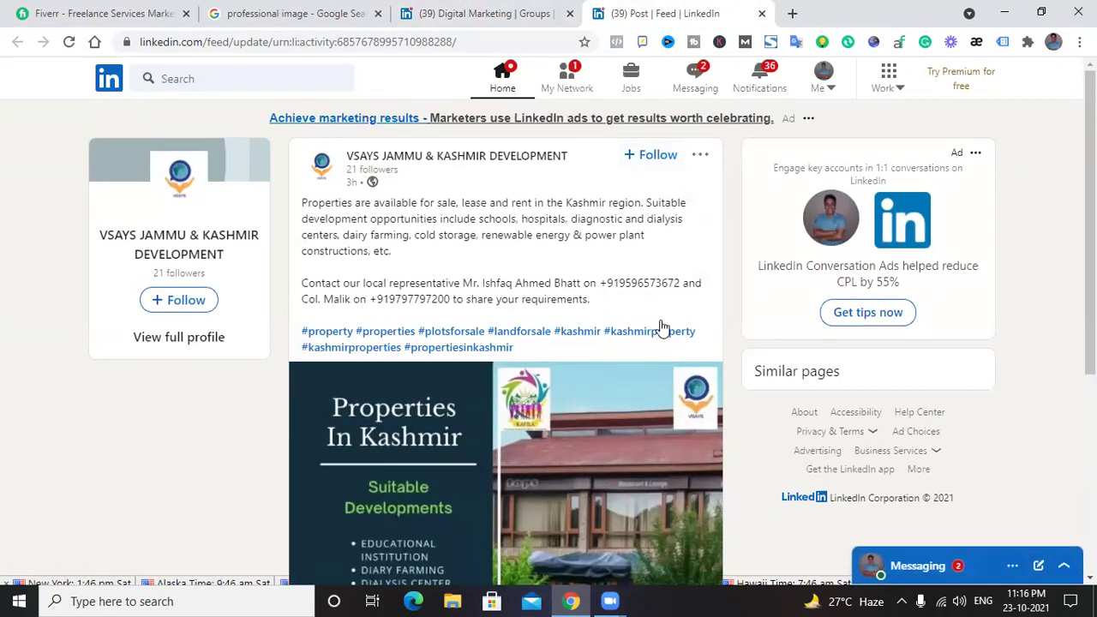
# - Close the separately opened Kashmir properties post and look over the group's posts on pricing and on invention versus innovation
pyautogui.click(762, 14)
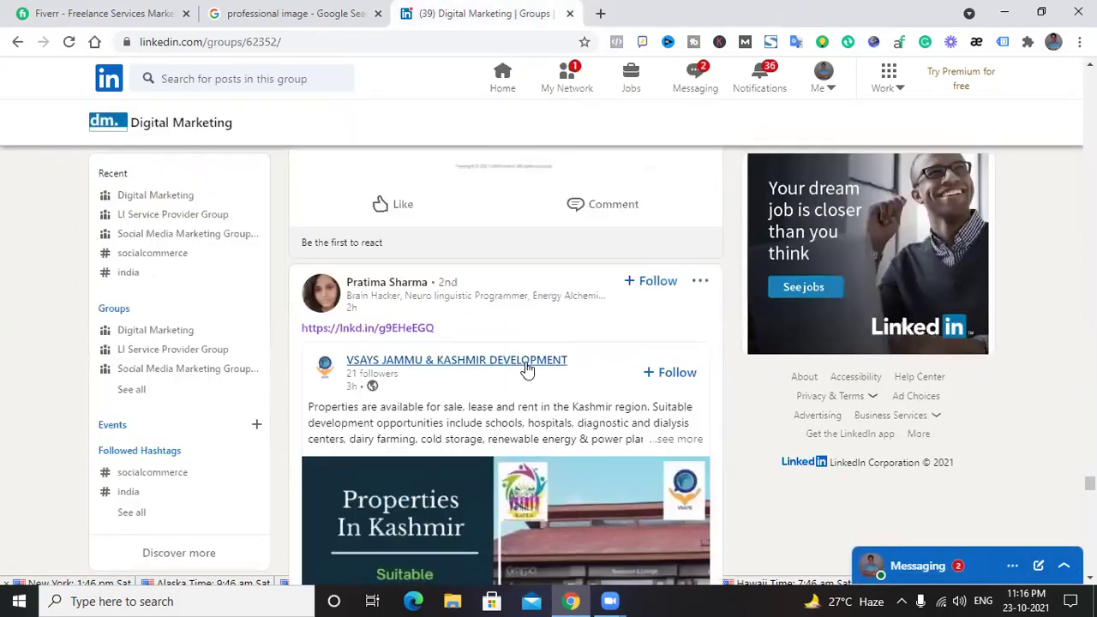
pyautogui.scroll(-5, 527, 370)
pyautogui.scroll(-15, 527, 370)
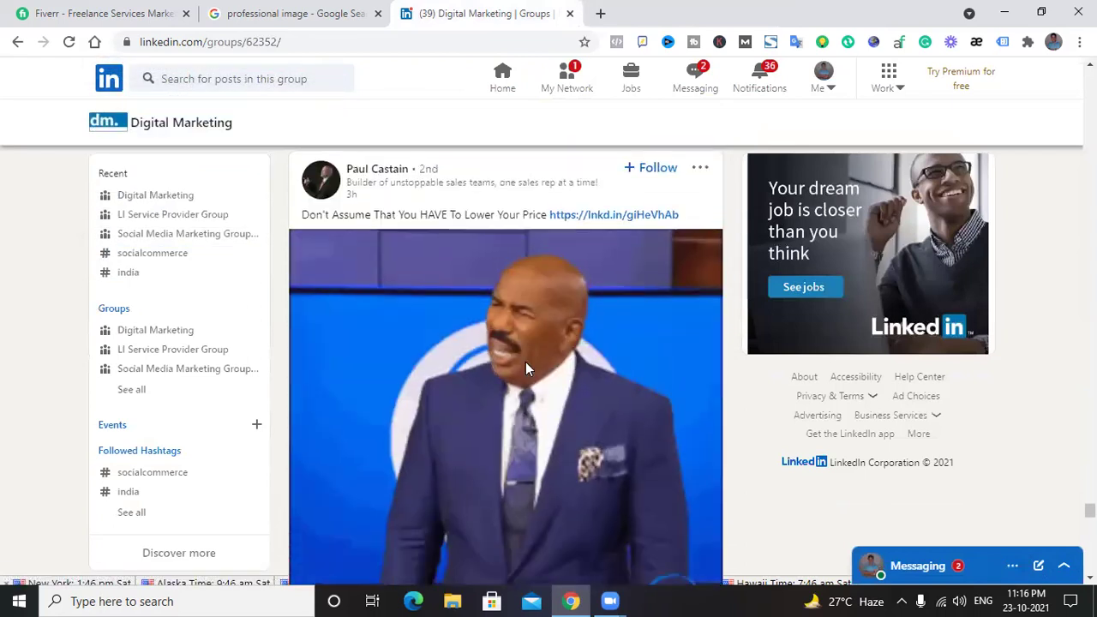
pyautogui.scroll(-3, 527, 368)
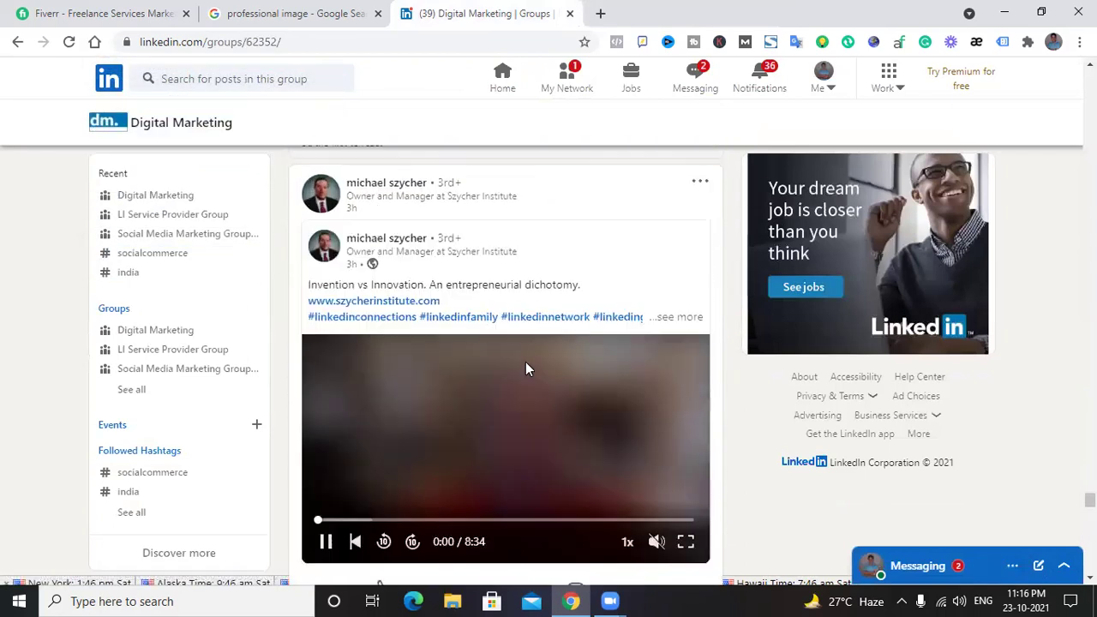
pyautogui.click(325, 466)
pyautogui.scroll(-4, 498, 326)
# - Review the group's polls, profile promotions and link posts again on the way back to the beginning of the Digital Marketing page
pyautogui.scroll(-20, 498, 332)
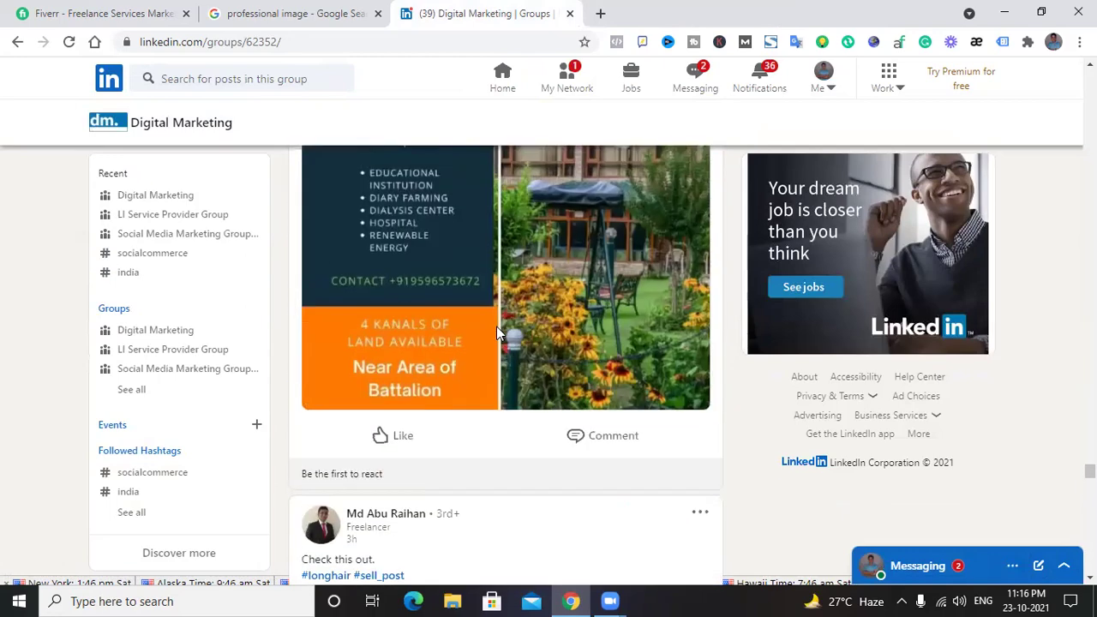
pyautogui.scroll(-20, 498, 333)
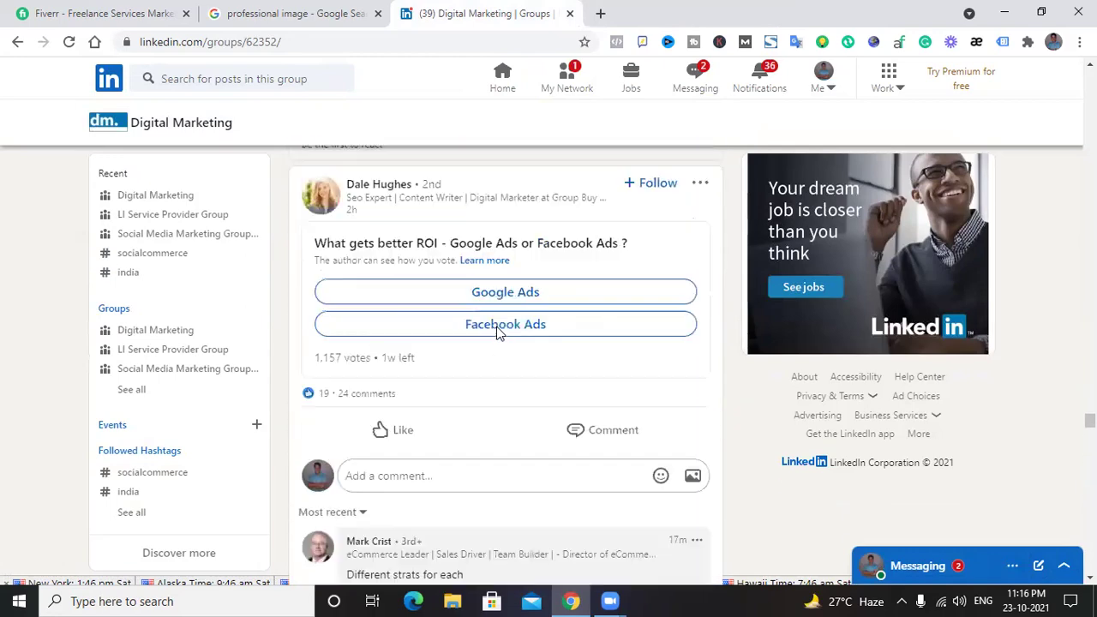
pyautogui.scroll(-20, 500, 333)
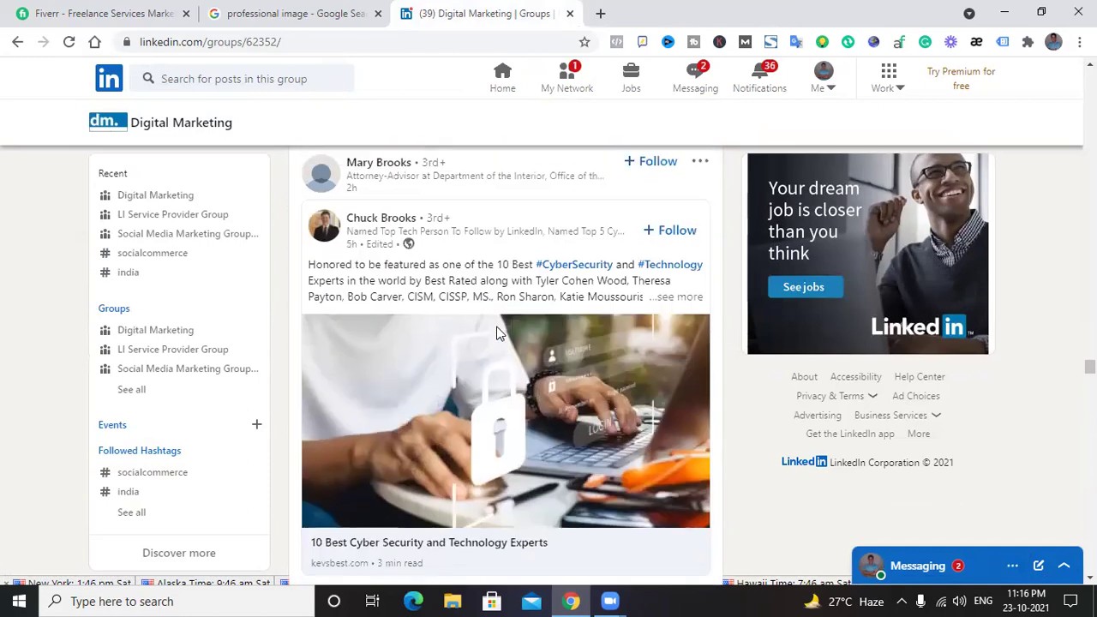
pyautogui.scroll(-20, 500, 333)
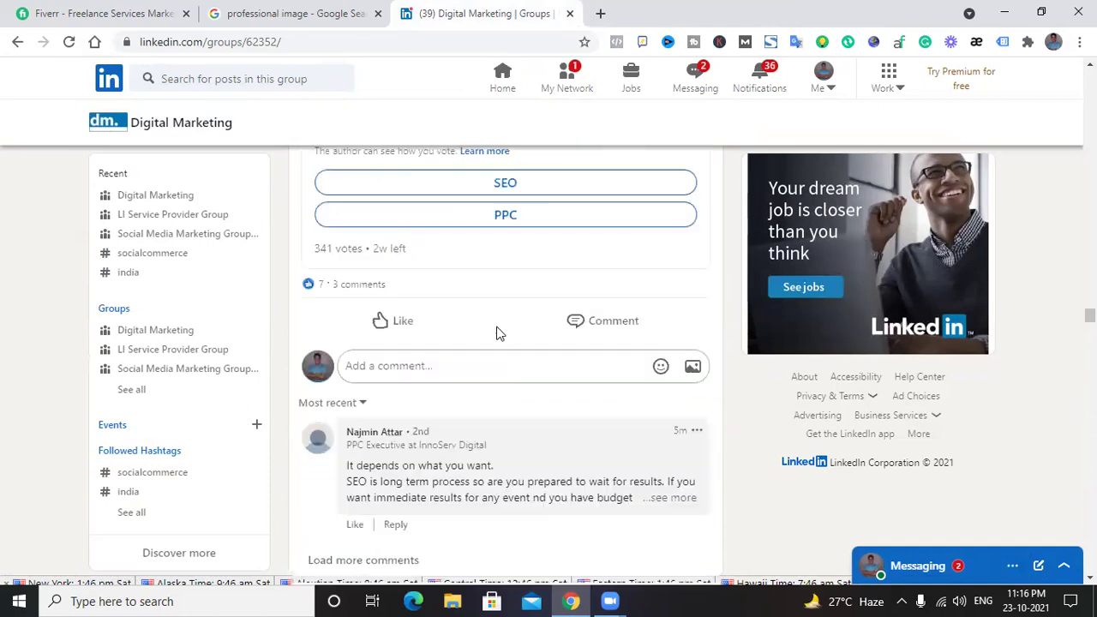
pyautogui.scroll(15, 500, 332)
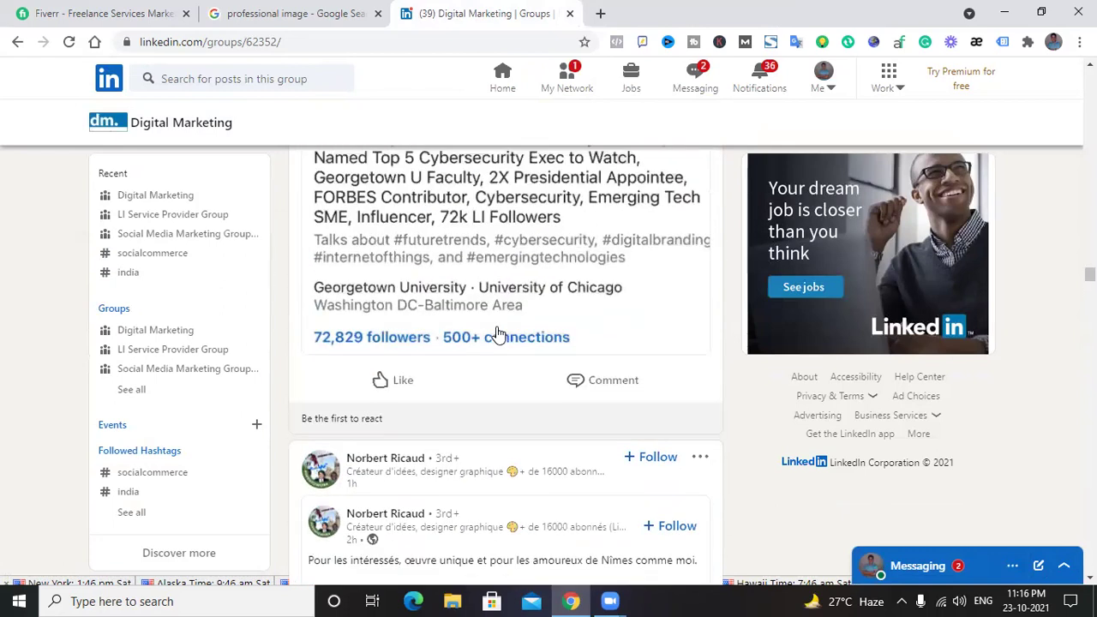
pyautogui.scroll(15, 500, 333)
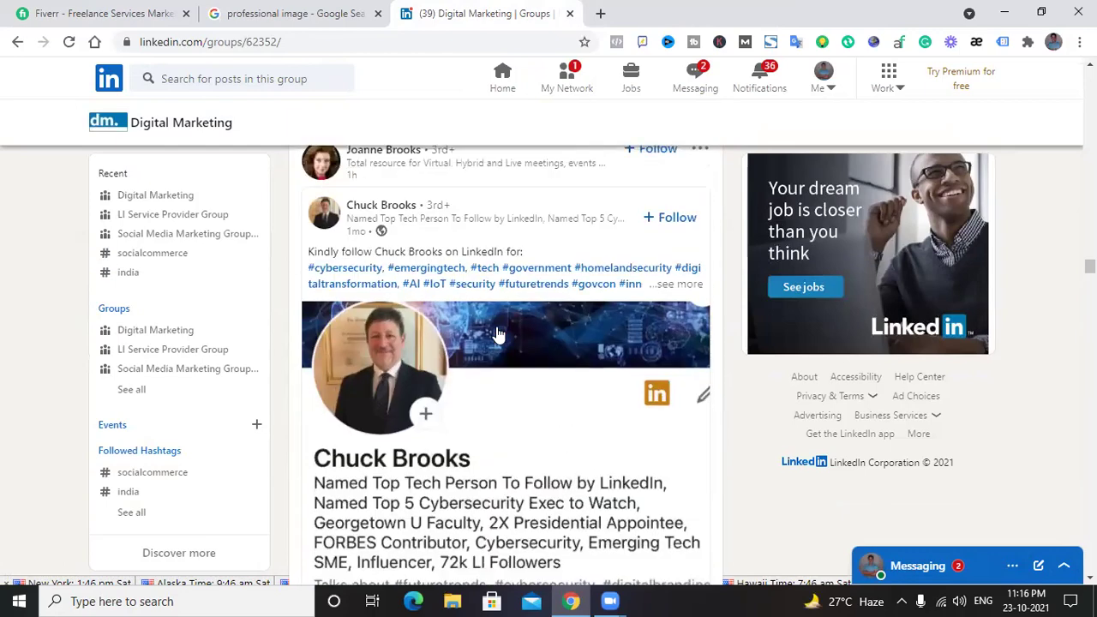
pyautogui.scroll(15, 500, 333)
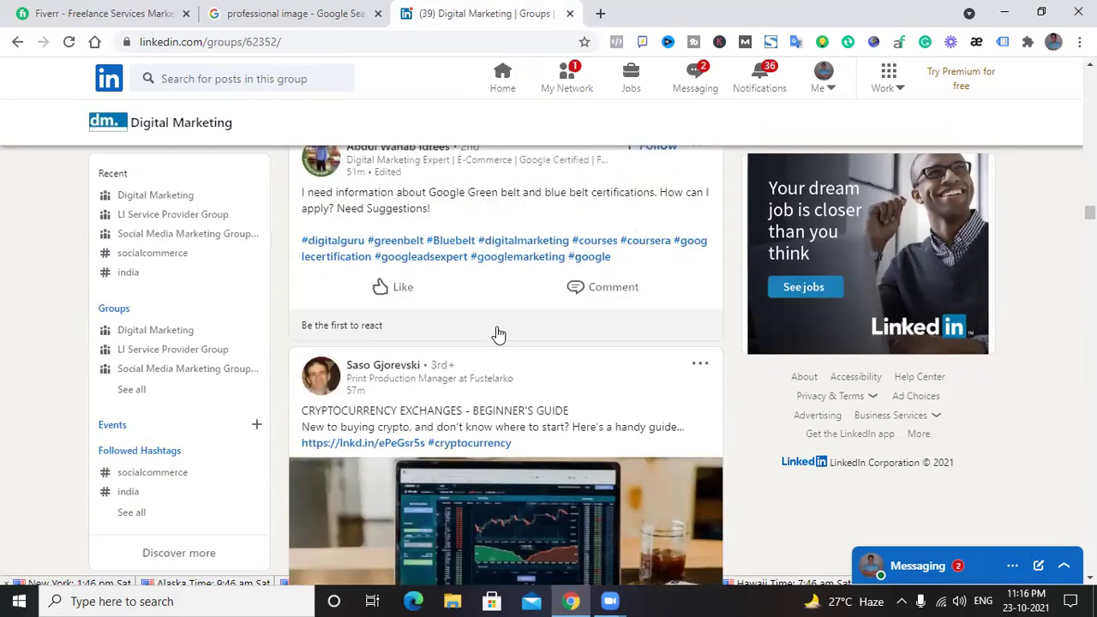
pyautogui.scroll(15, 500, 333)
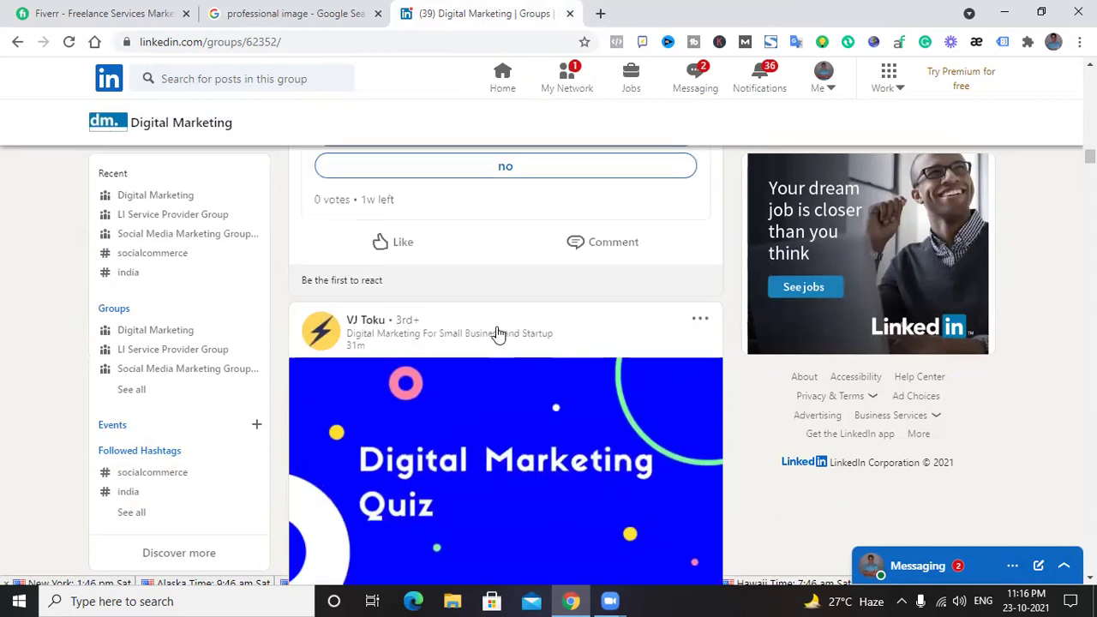
pyautogui.scroll(15, 499, 333)
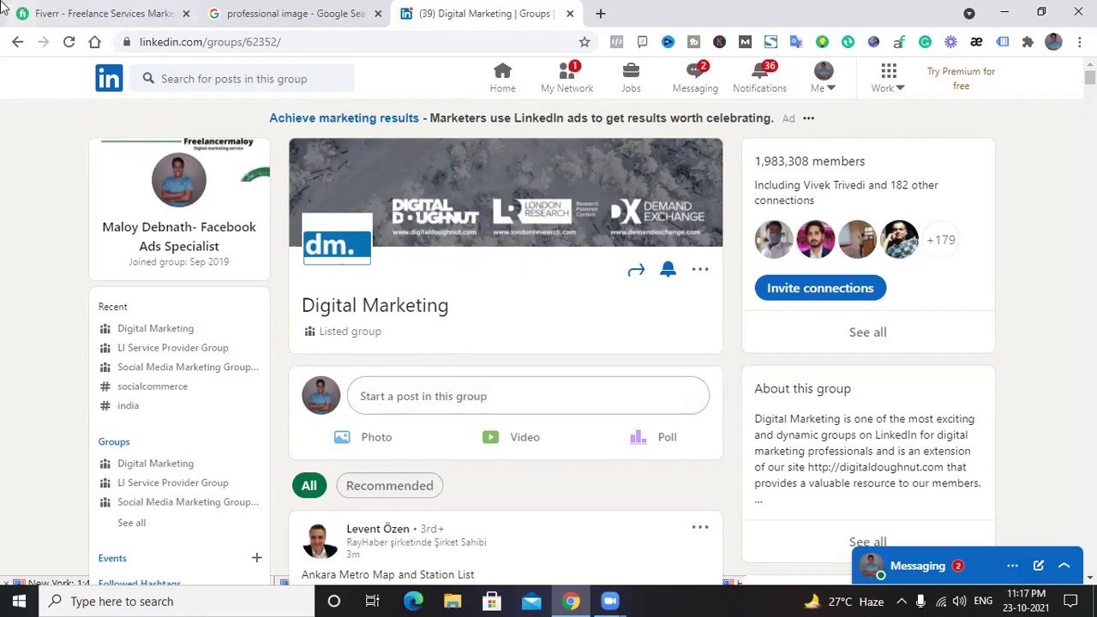
# - Return to the group search results for "marketing" and look over the listed groups and their descriptions
pyautogui.click(18, 43)
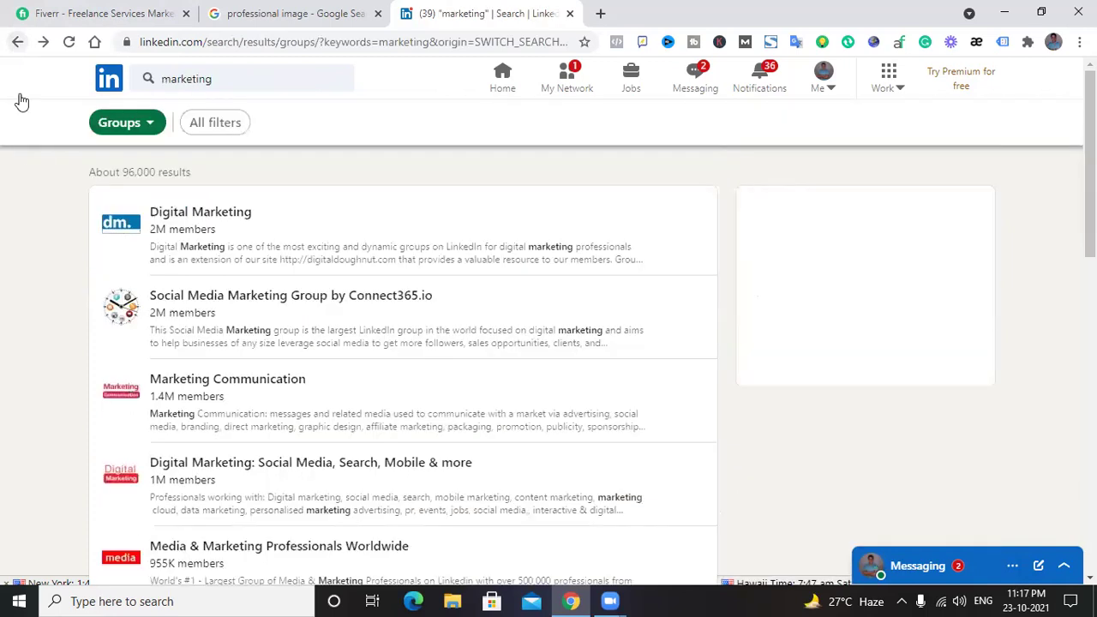
pyautogui.scroll(-1, 385, 265)
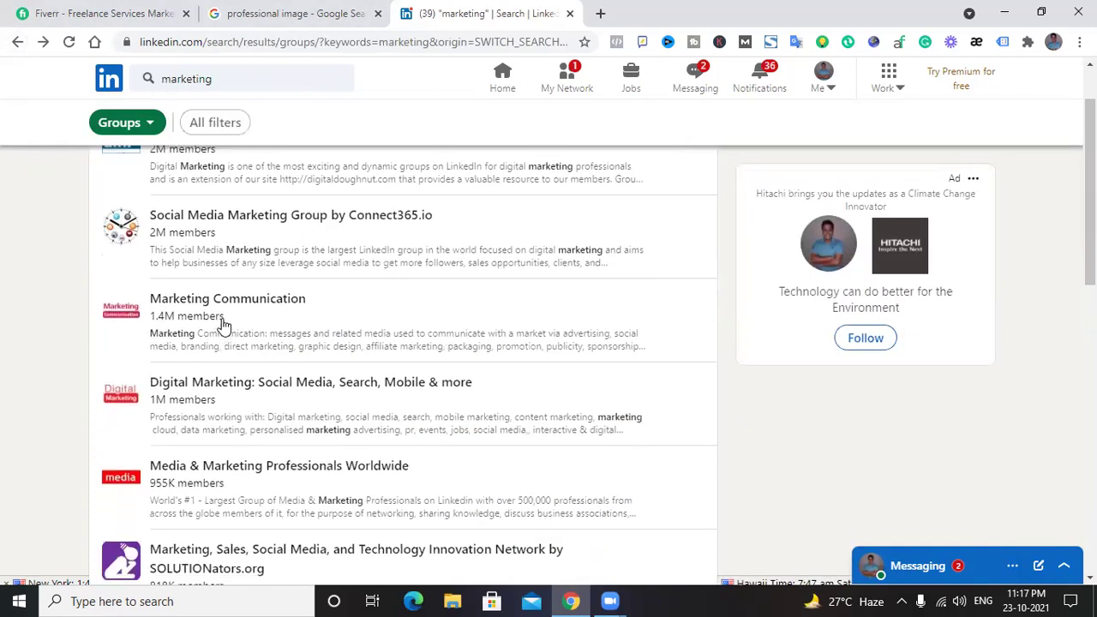
pyautogui.scroll(-1, 223, 325)
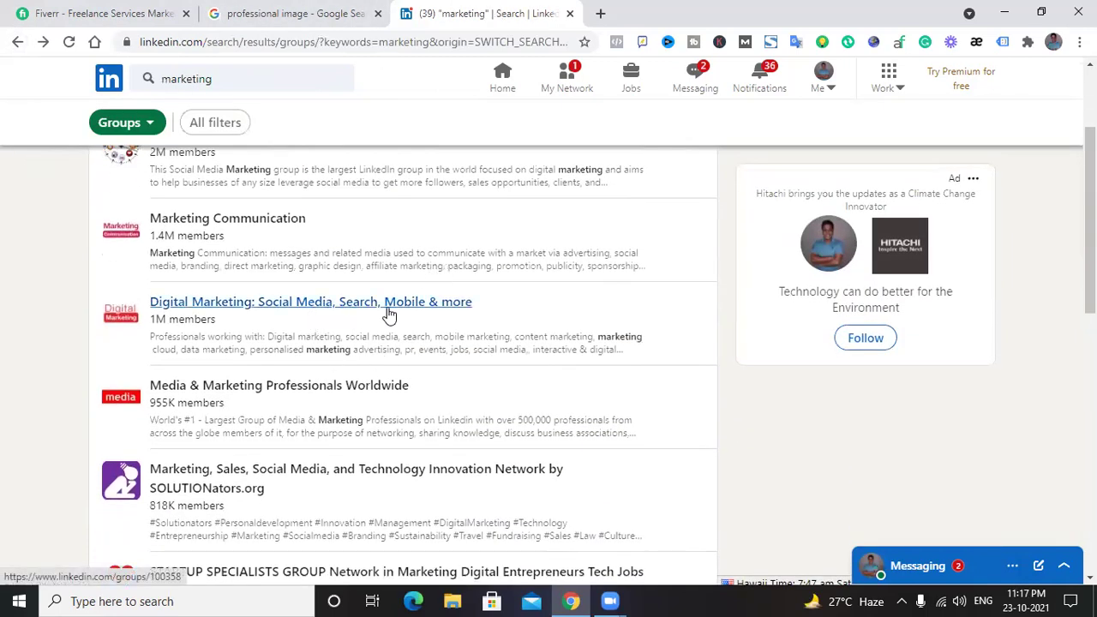
pyautogui.scroll(-4, 390, 313)
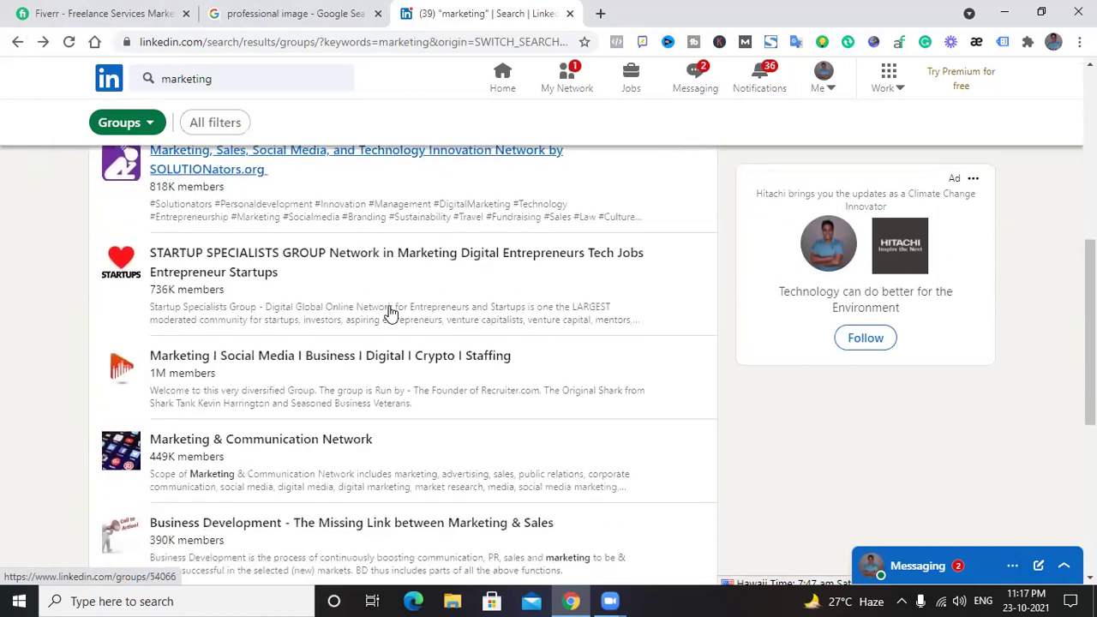
pyautogui.scroll(-1, 292, 360)
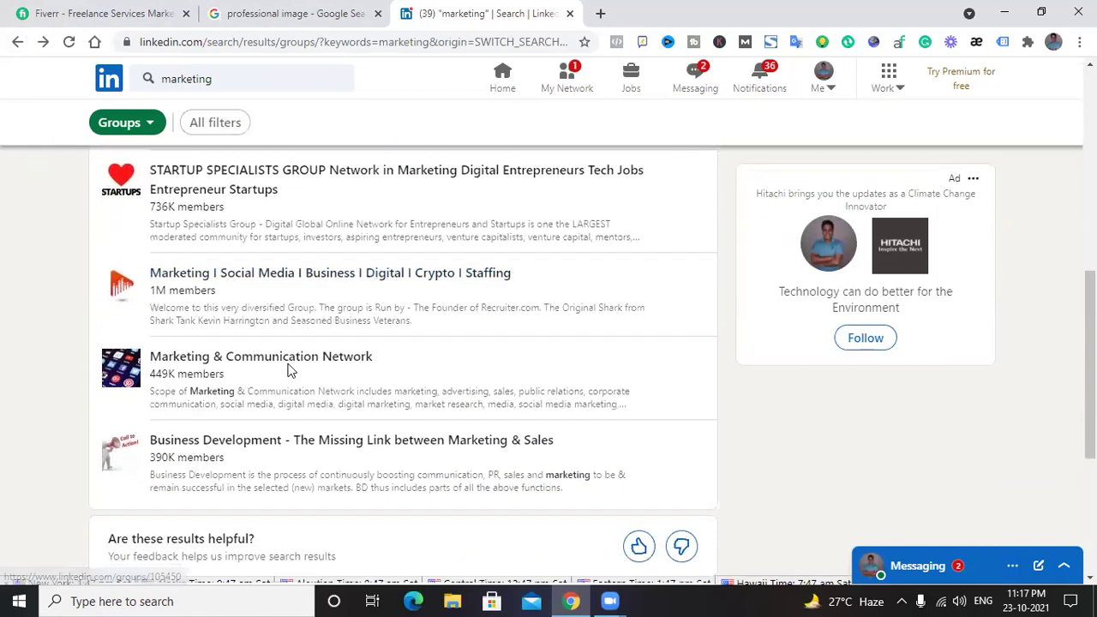
pyautogui.scroll(-1, 291, 369)
pyautogui.scroll(8, 300, 375)
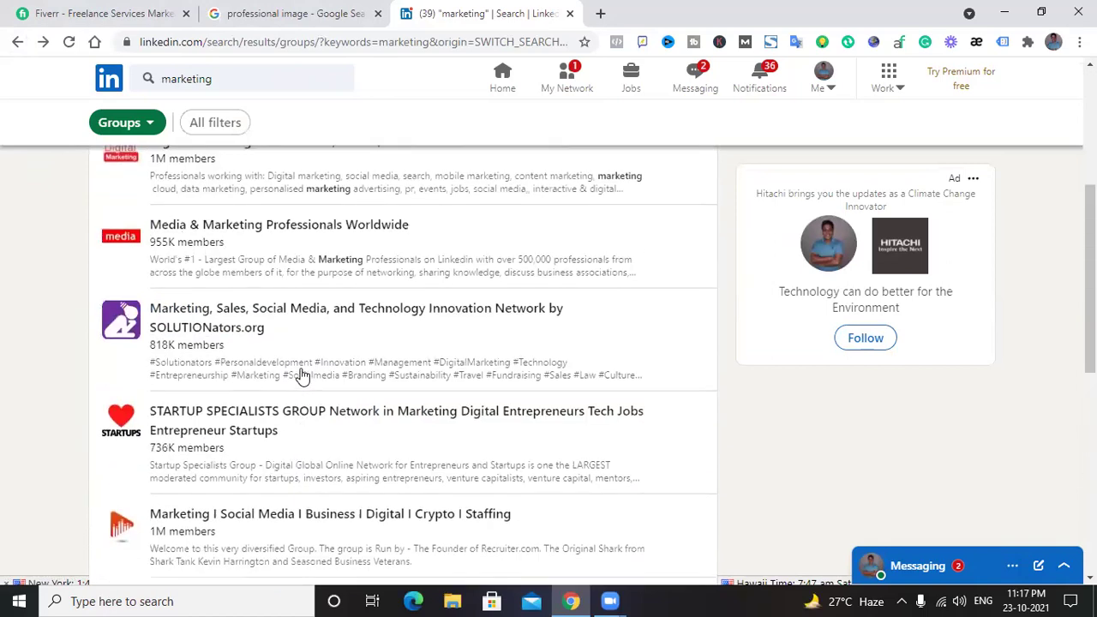
# - Replace the "marketing" search with "digital marketing" and show the results across all categories
pyautogui.click(221, 82)
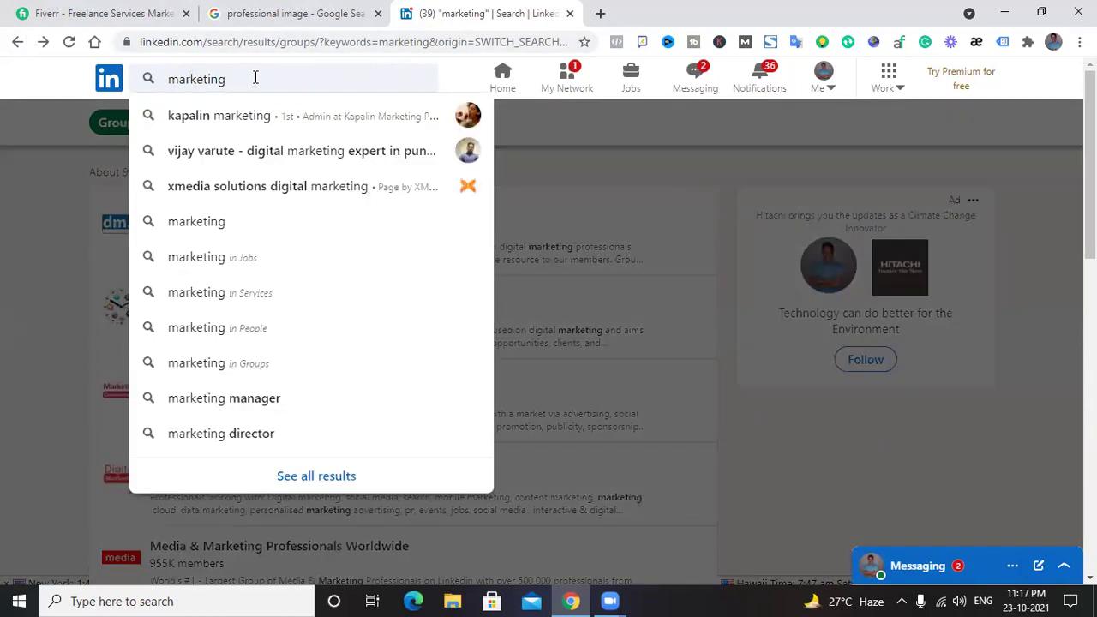
pyautogui.press('BackSpace')
pyautogui.press('BackSpace')
pyautogui.press('BackSpace')
pyautogui.press('BackSpace')
pyautogui.press('BackSpace')
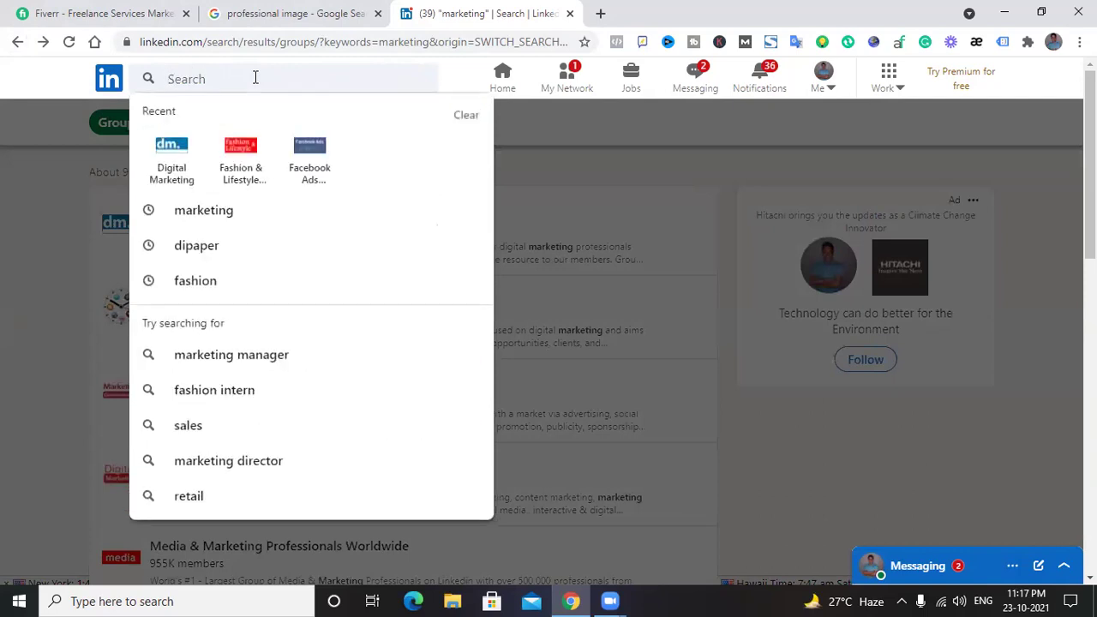
pyautogui.write('digit')
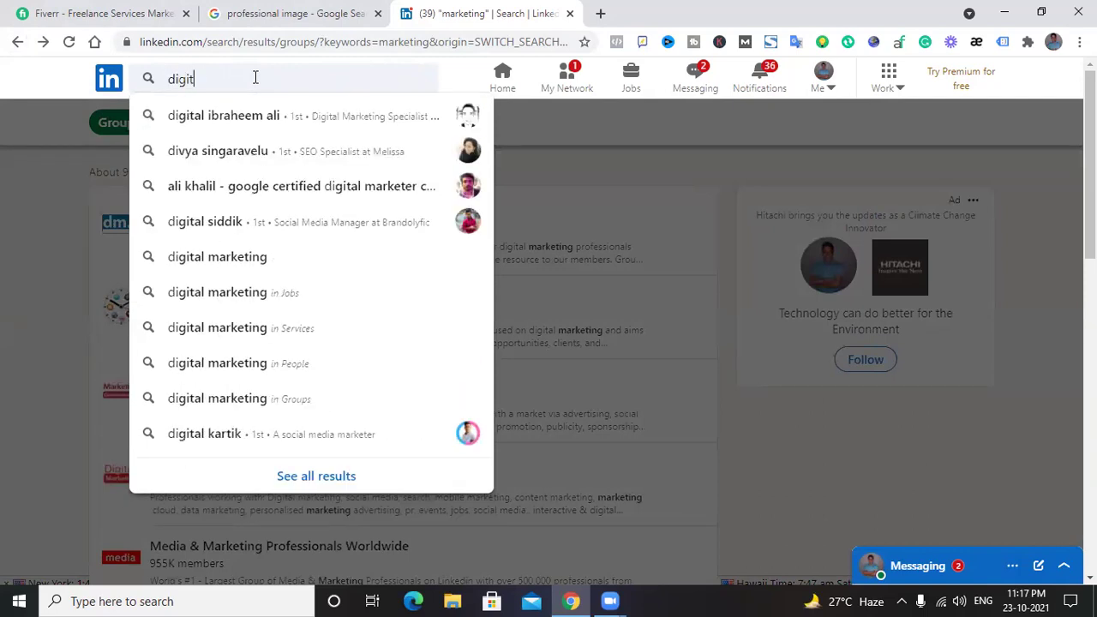
pyautogui.write('al marketing')
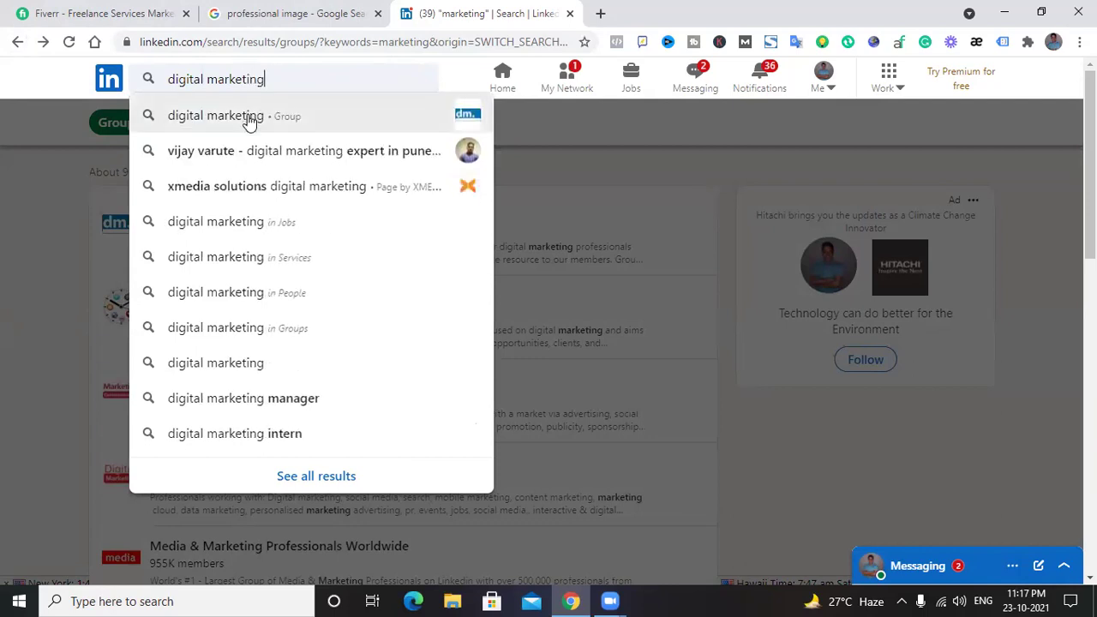
pyautogui.click(249, 120)
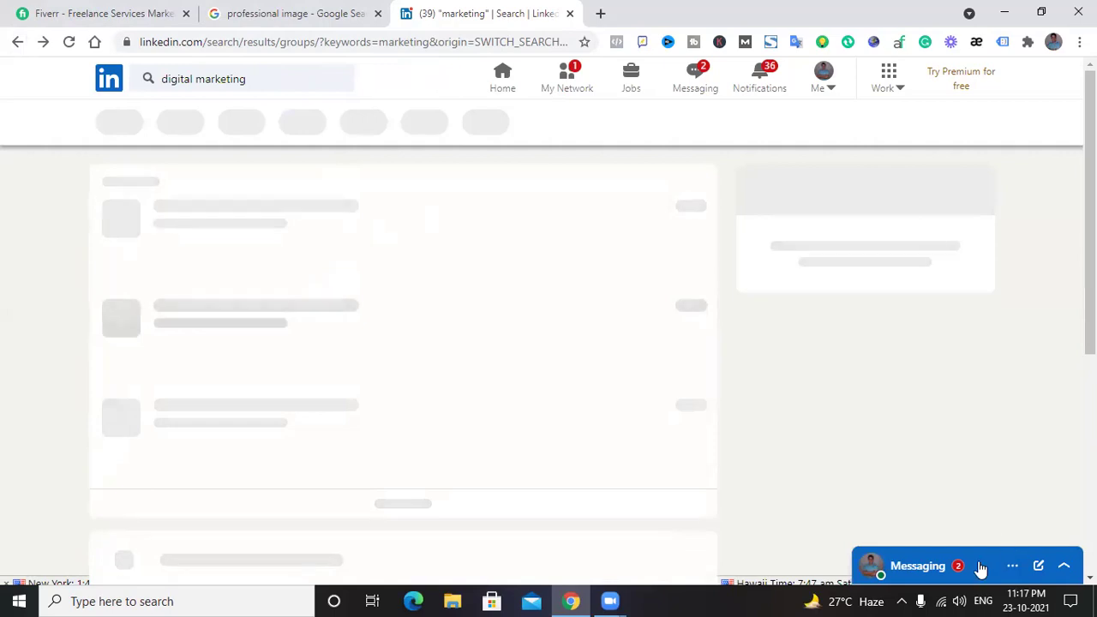
# - Bring up the message list, browse the older conversations and open the one dated Aug 11
pyautogui.click(930, 550)
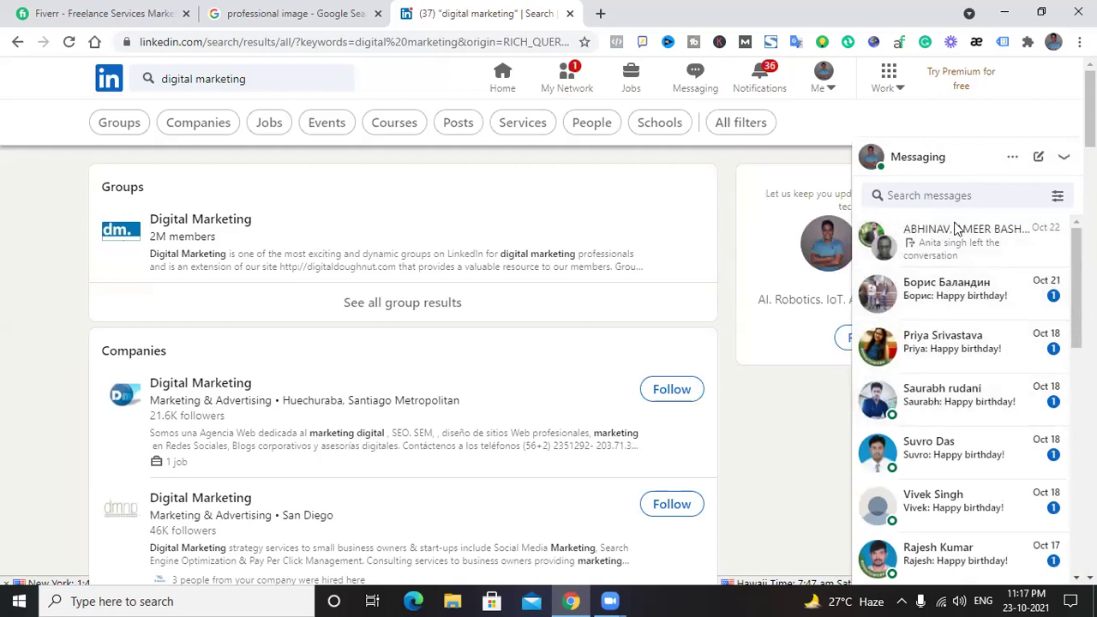
pyautogui.scroll(-5, 942, 446)
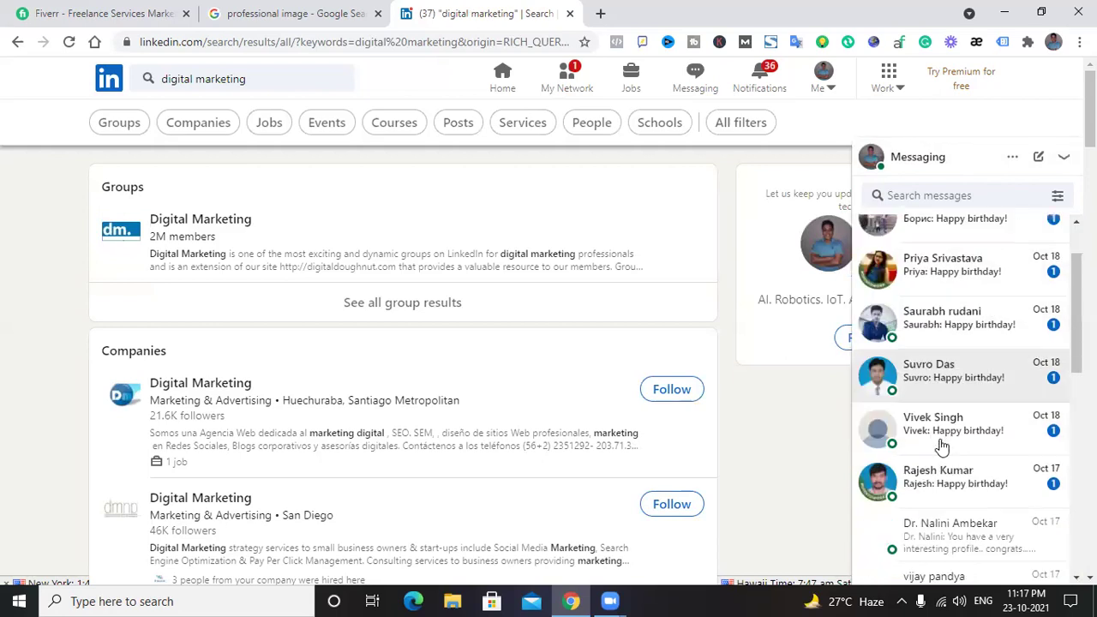
pyautogui.scroll(-5, 943, 447)
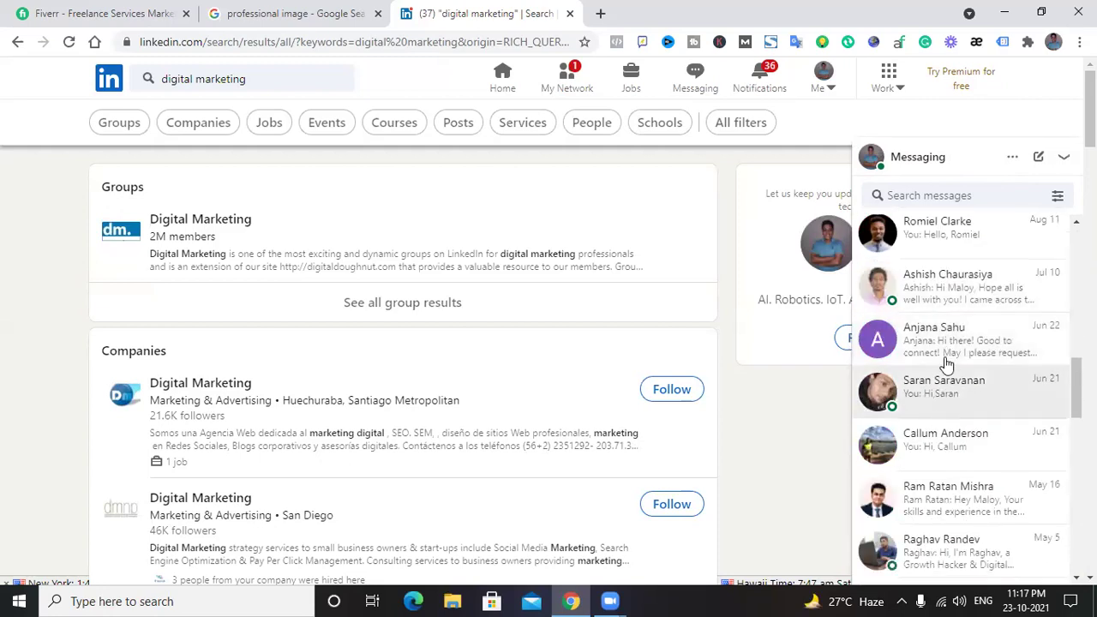
pyautogui.scroll(1, 931, 412)
pyautogui.scroll(2, 931, 412)
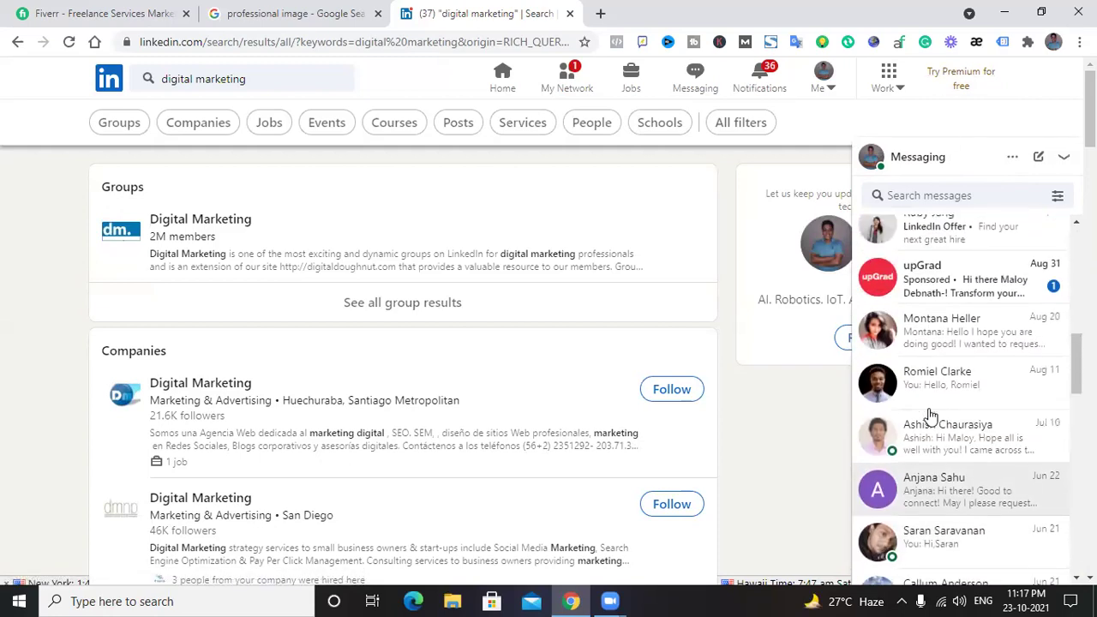
pyautogui.click(941, 401)
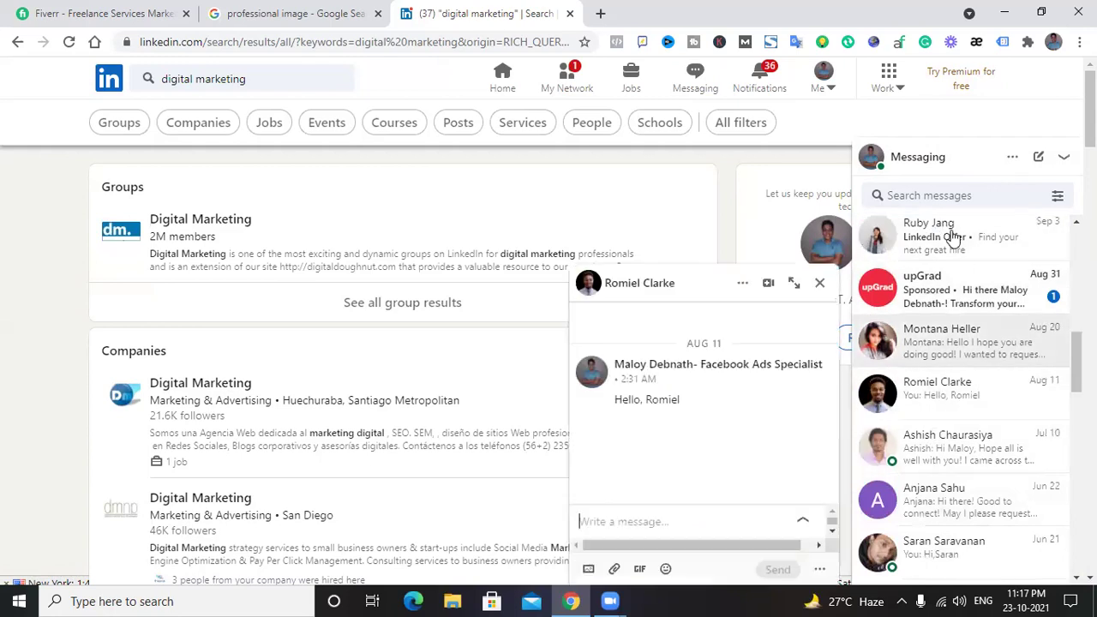
# - Read the conversation from the Mar 5 lead media buyer offer onward, then close it and collapse the message list
pyautogui.scroll(5, 703, 322)
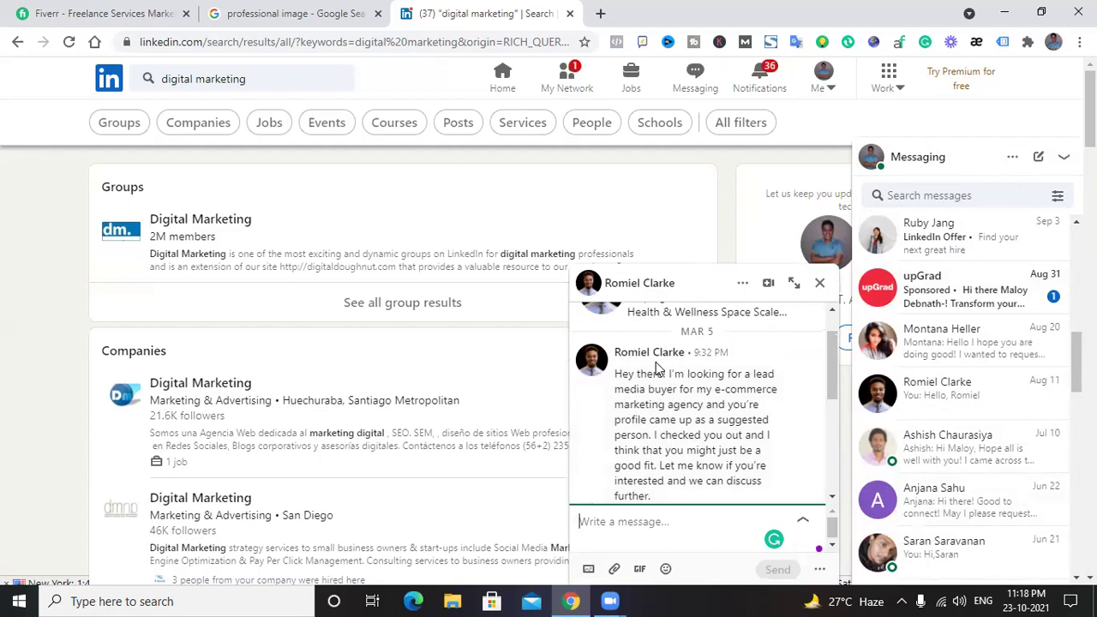
pyautogui.scroll(1, 665, 390)
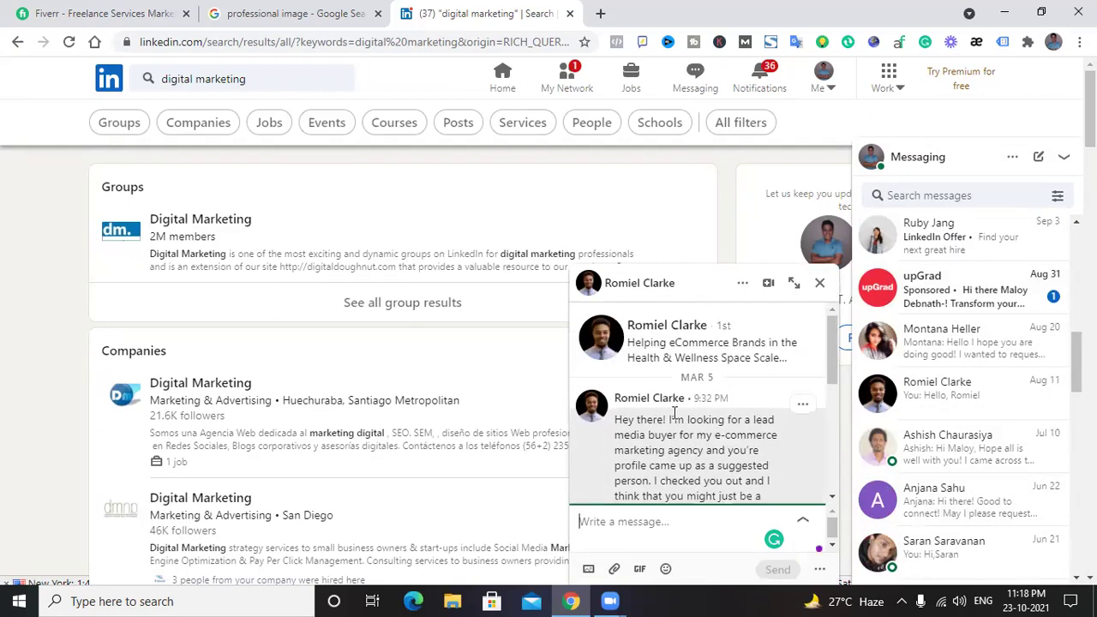
pyautogui.scroll(-5, 674, 414)
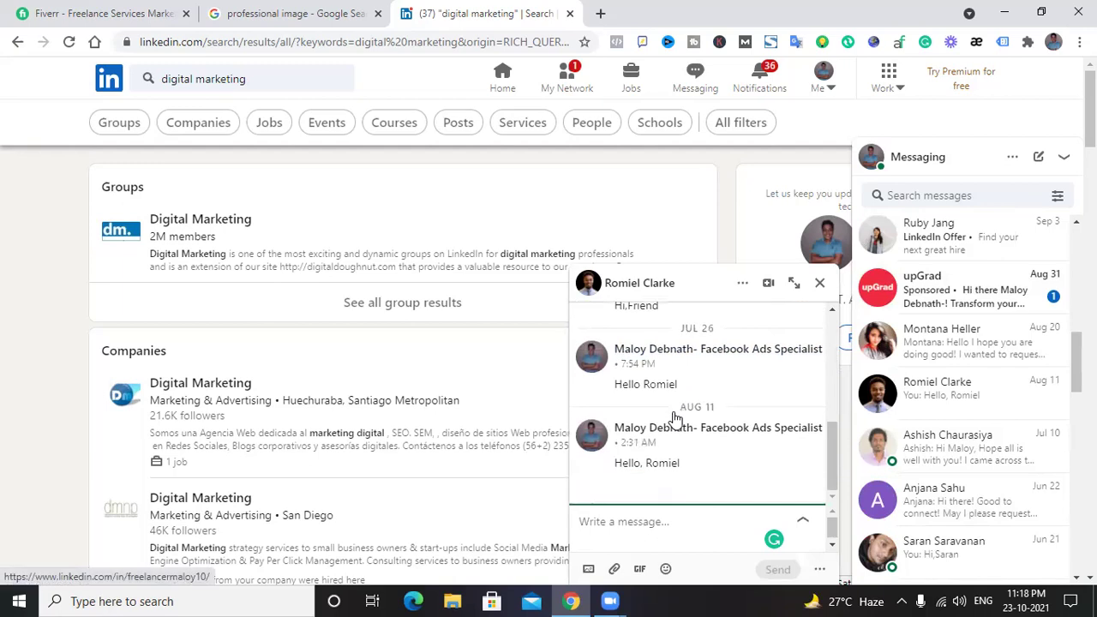
pyautogui.scroll(5, 653, 391)
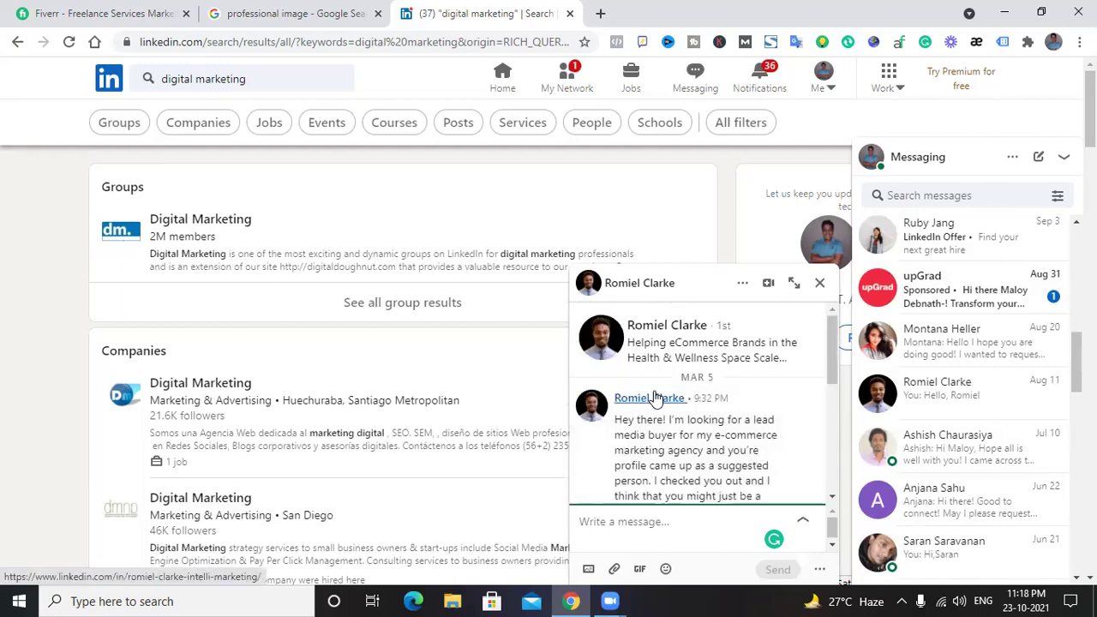
pyautogui.scroll(-2, 654, 397)
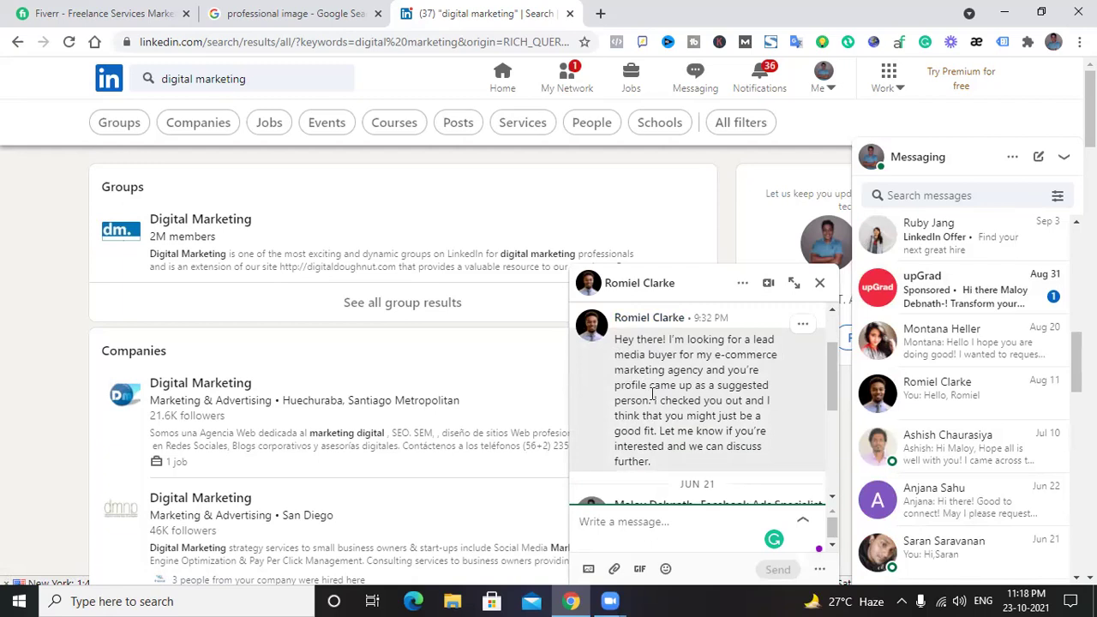
pyautogui.click(820, 284)
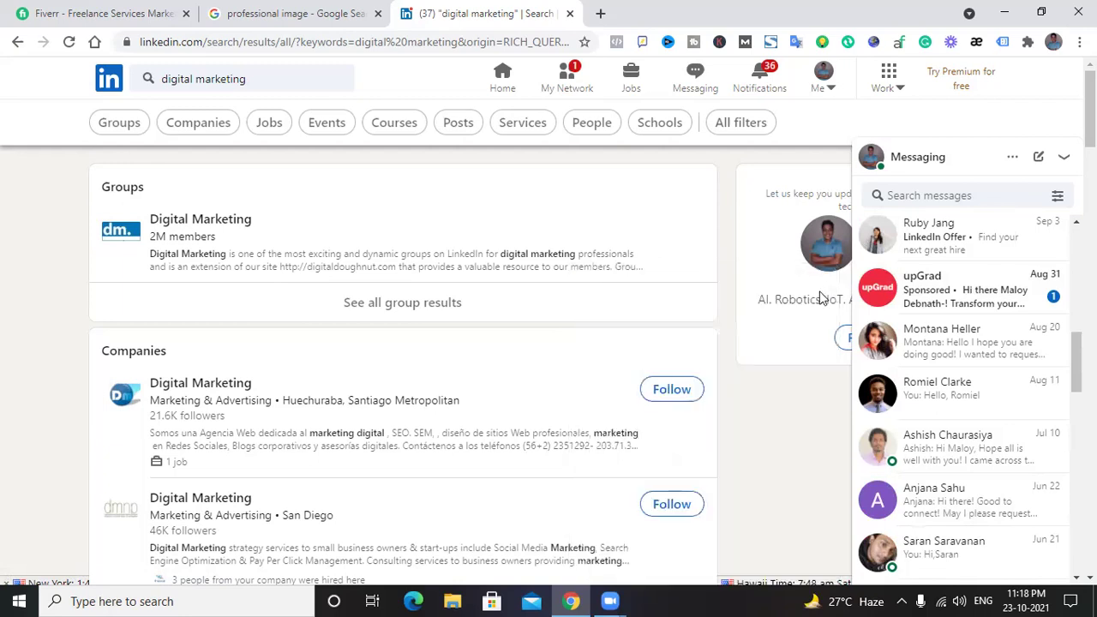
pyautogui.click(1064, 160)
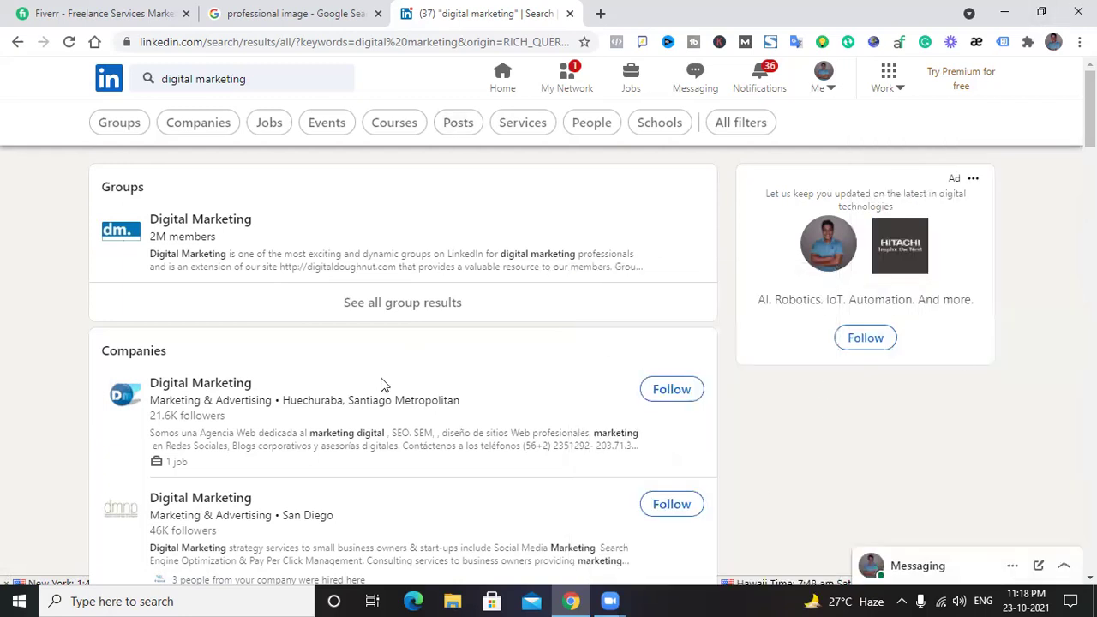
# - Look over the group and company results and open the Digital Marketing company page from Huechuraba, Santiago Metropolitan
pyautogui.scroll(-1, 382, 385)
pyautogui.scroll(1, 381, 385)
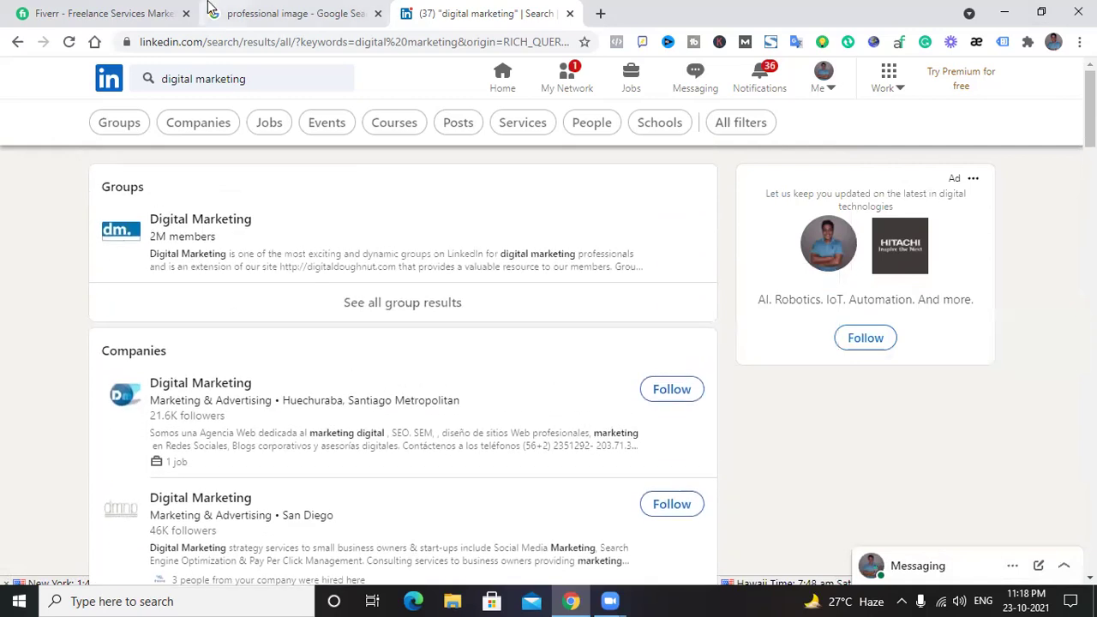
pyautogui.scroll(-1, 259, 386)
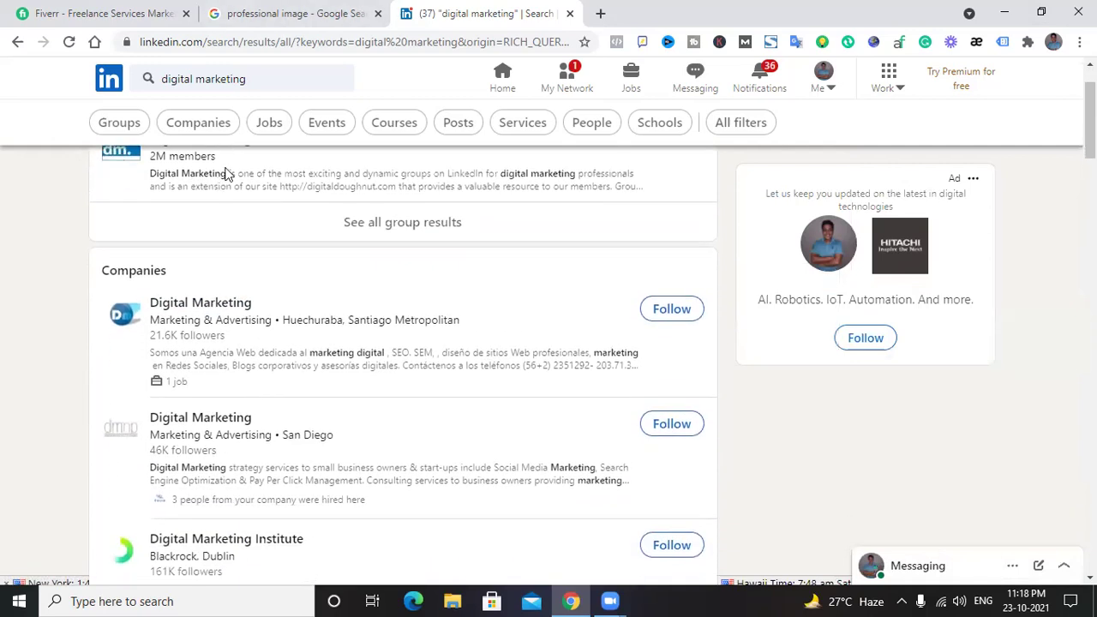
pyautogui.scroll(1, 240, 331)
pyautogui.scroll(-1, 188, 274)
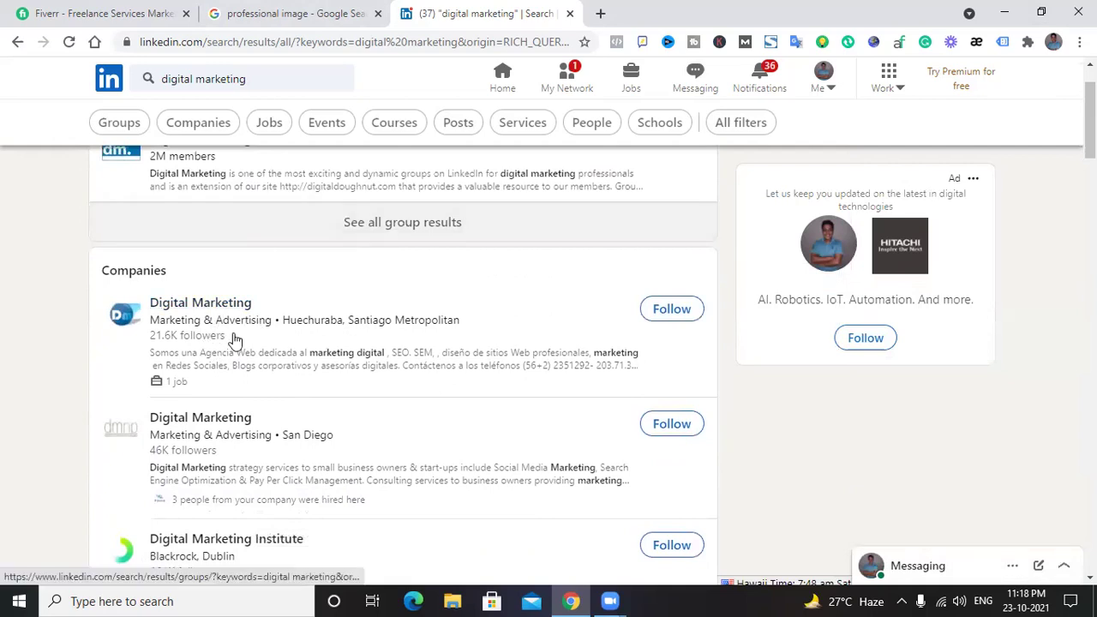
pyautogui.click(241, 304)
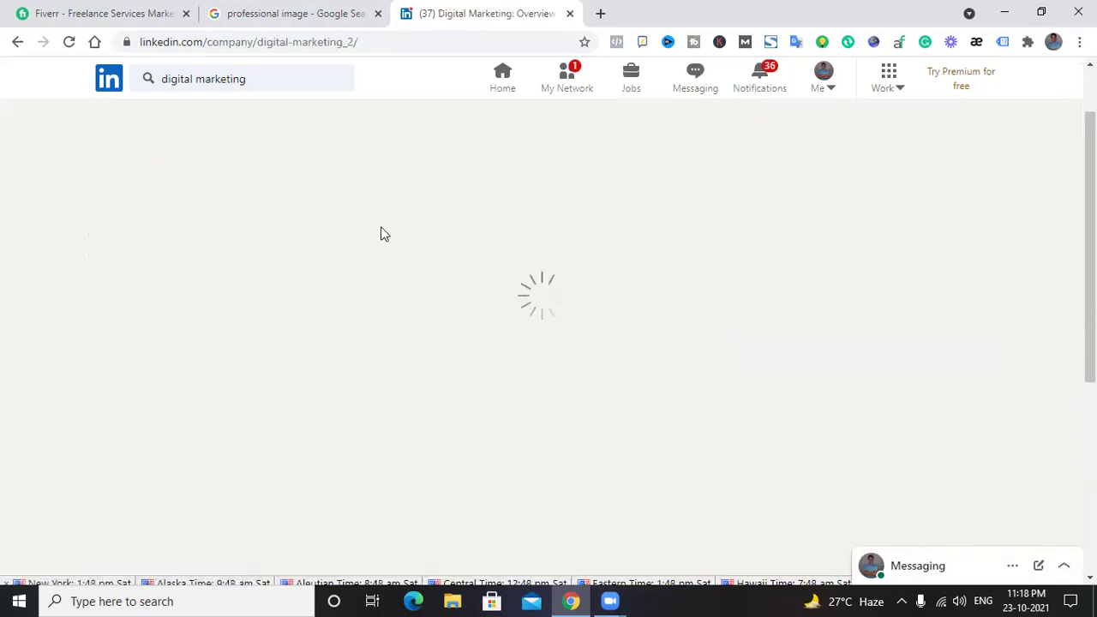
# - Review the company's people highlights and recent job openings, and follow the Digital Marketing company page
pyautogui.scroll(-3, 368, 326)
pyautogui.scroll(-4, 368, 326)
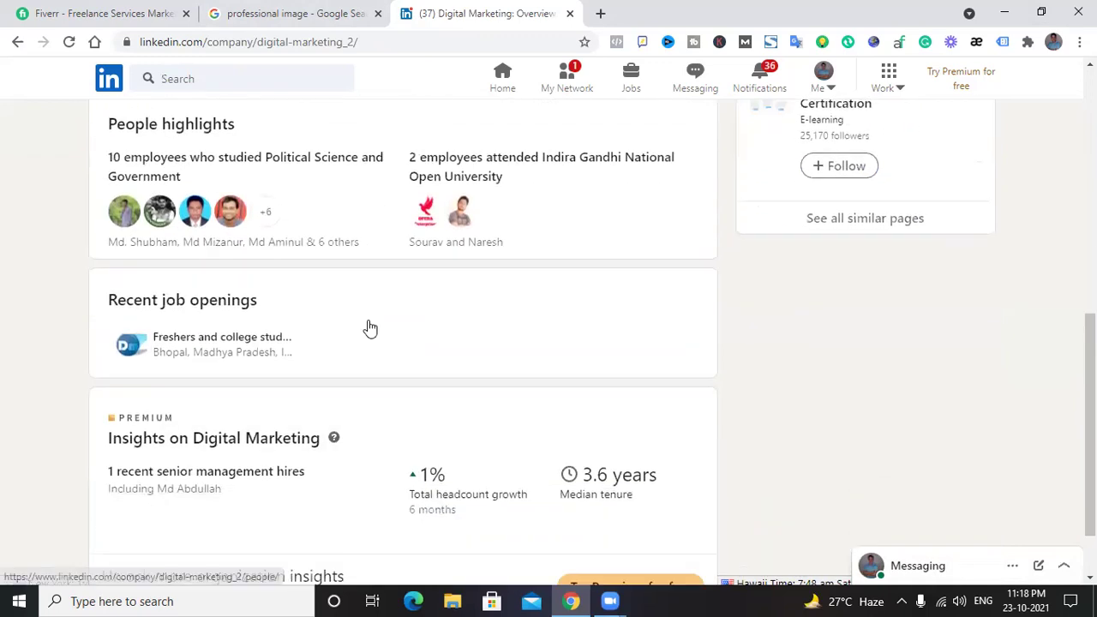
pyautogui.scroll(2, 368, 326)
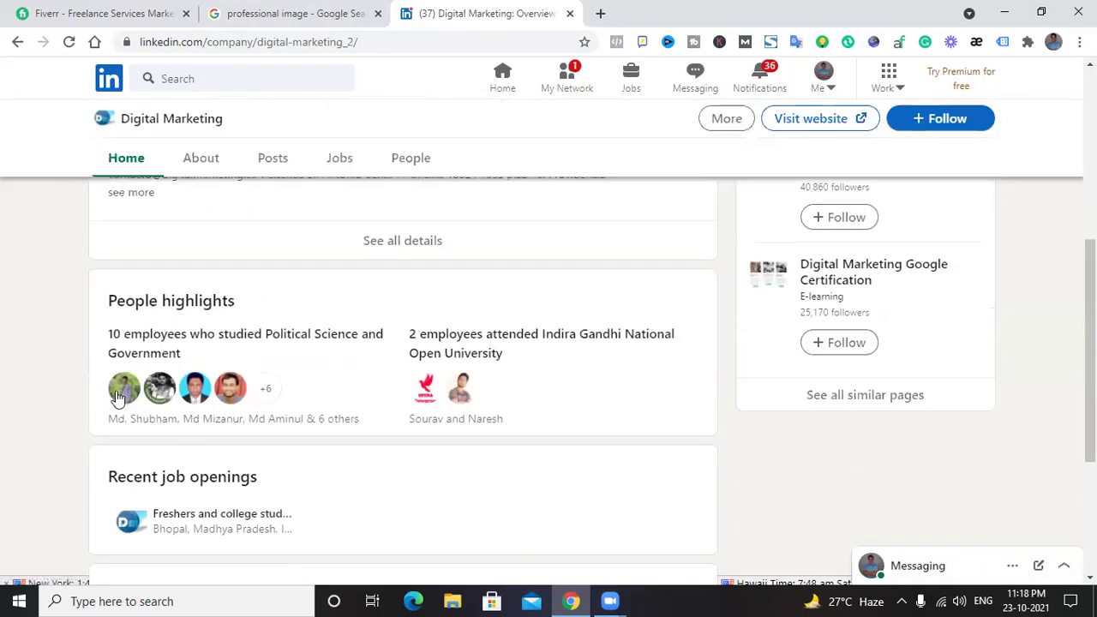
pyautogui.scroll(-3, 307, 440)
pyautogui.scroll(10, 309, 440)
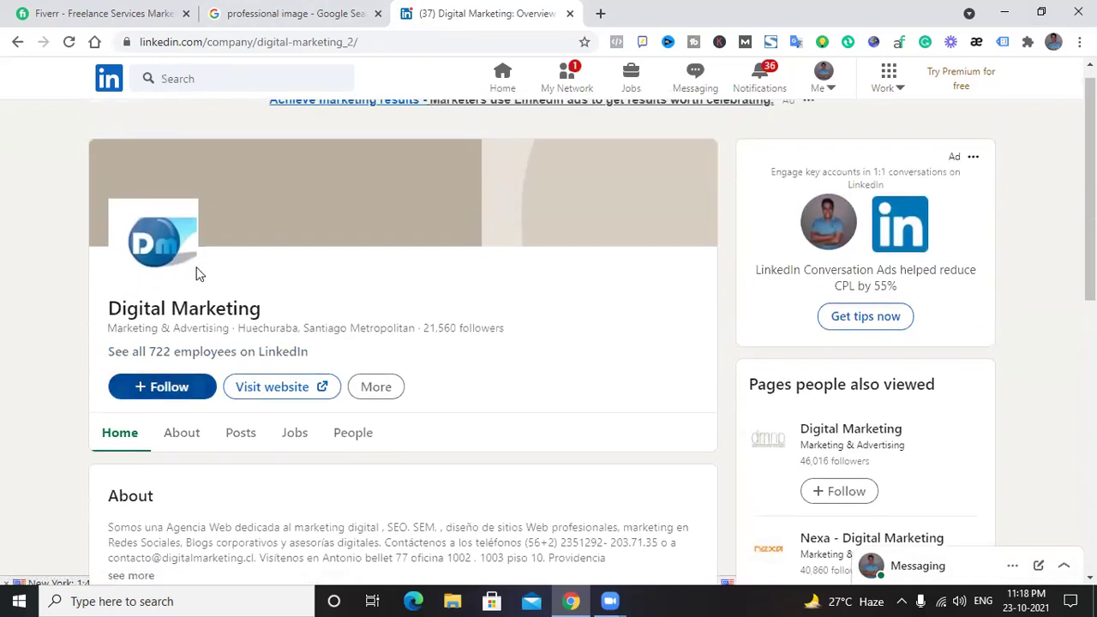
pyautogui.scroll(1, 252, 296)
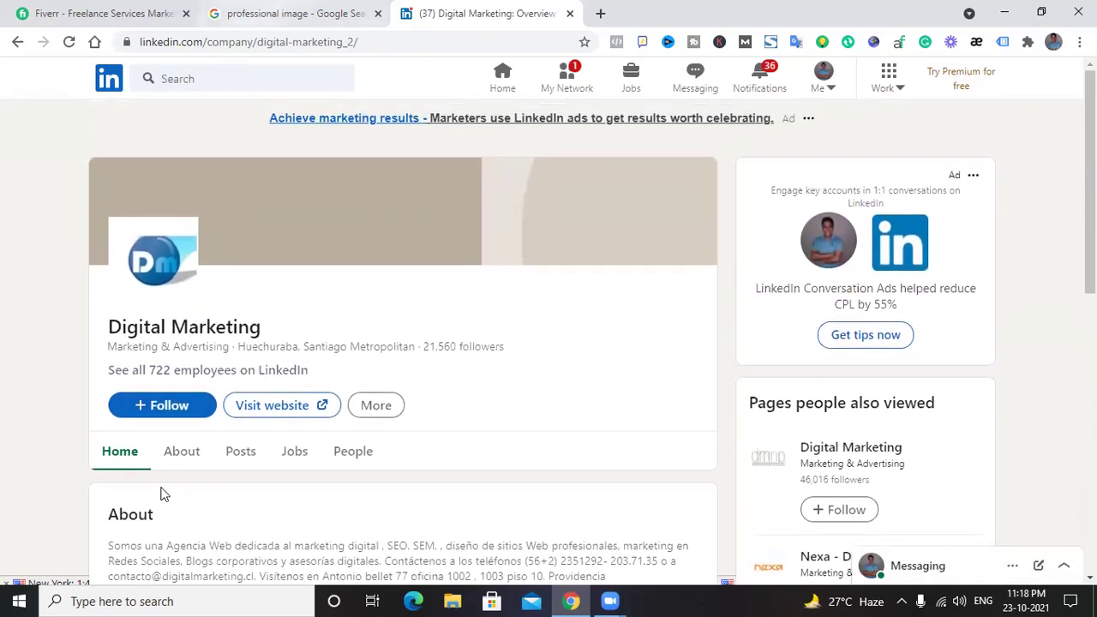
pyautogui.click(170, 408)
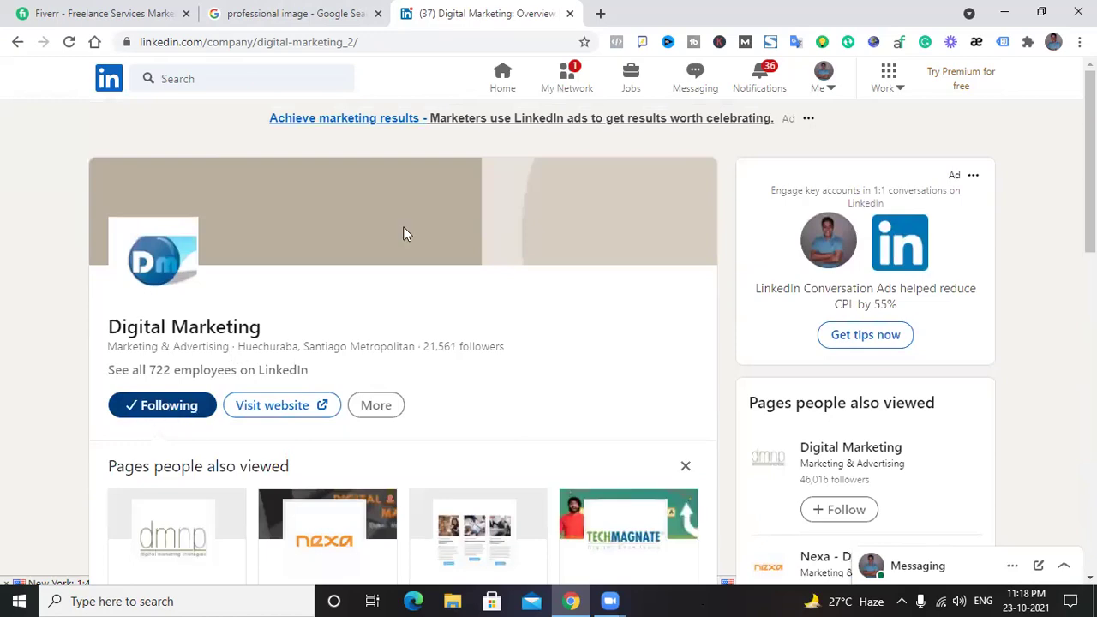
# - Open the company's website in a separate tab, view its home page and return to the LinkedIn company page
pyautogui.scroll(-10, 394, 360)
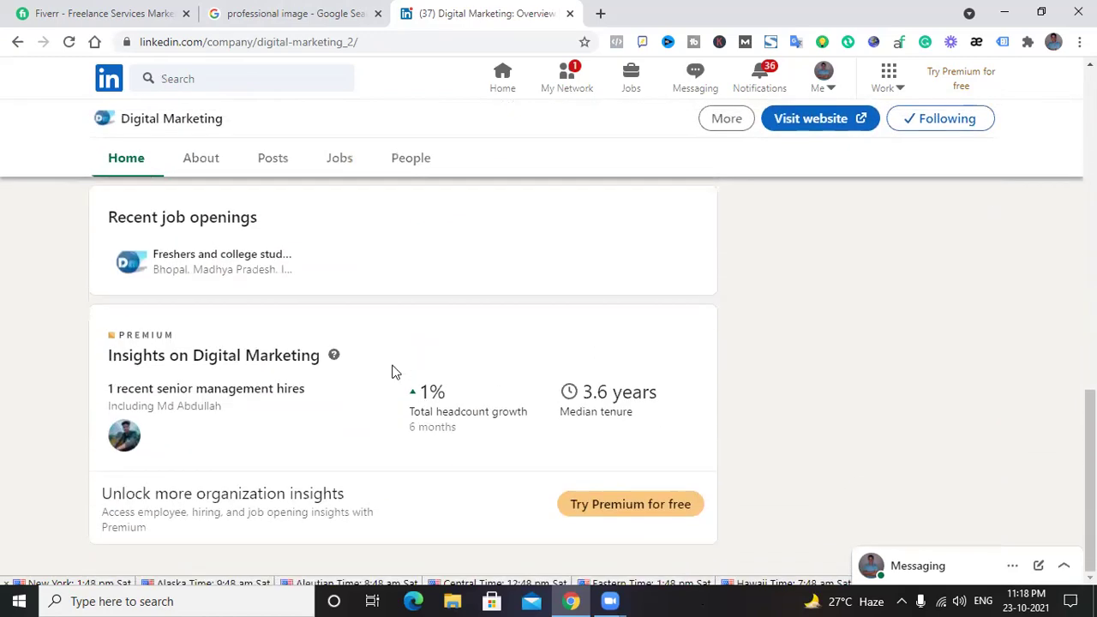
pyautogui.scroll(10, 391, 371)
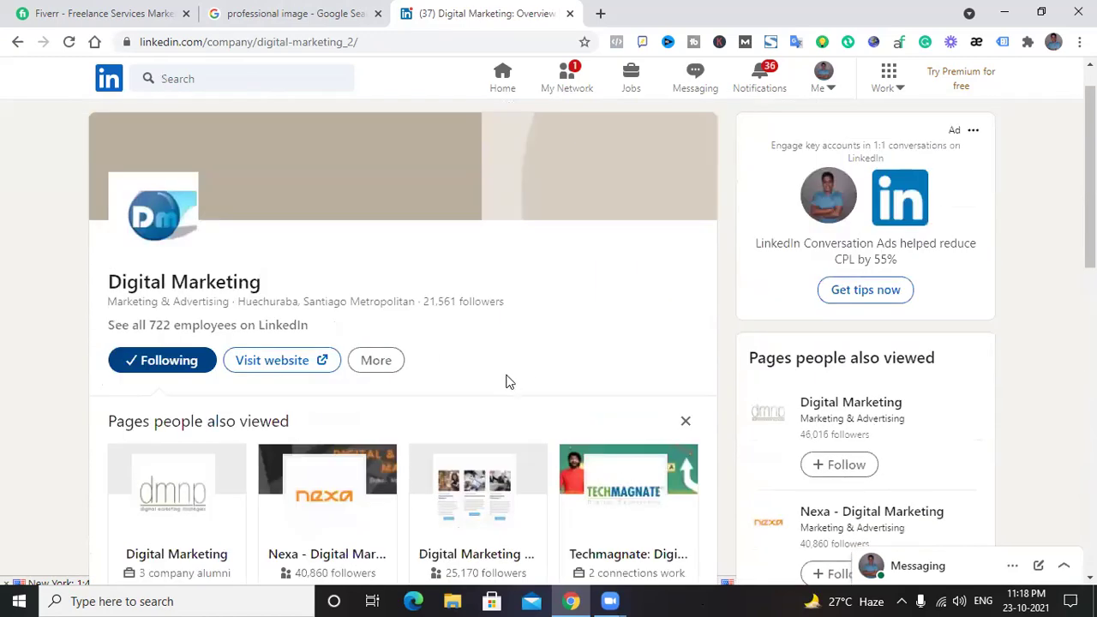
pyautogui.rightClick(295, 364)
pyautogui.click(386, 145)
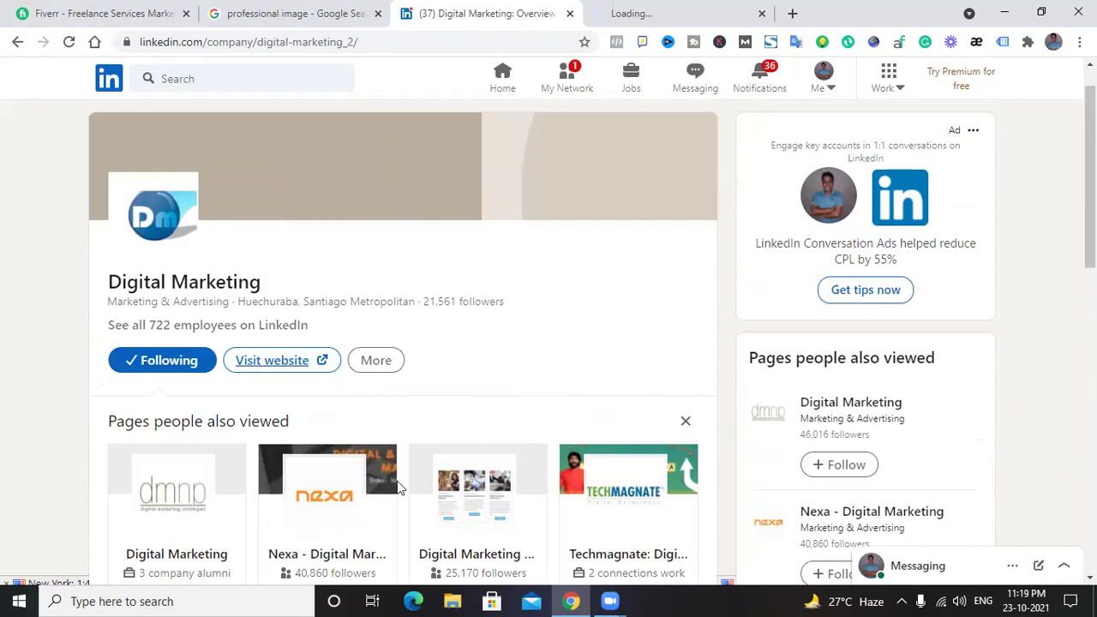
pyautogui.click(695, 14)
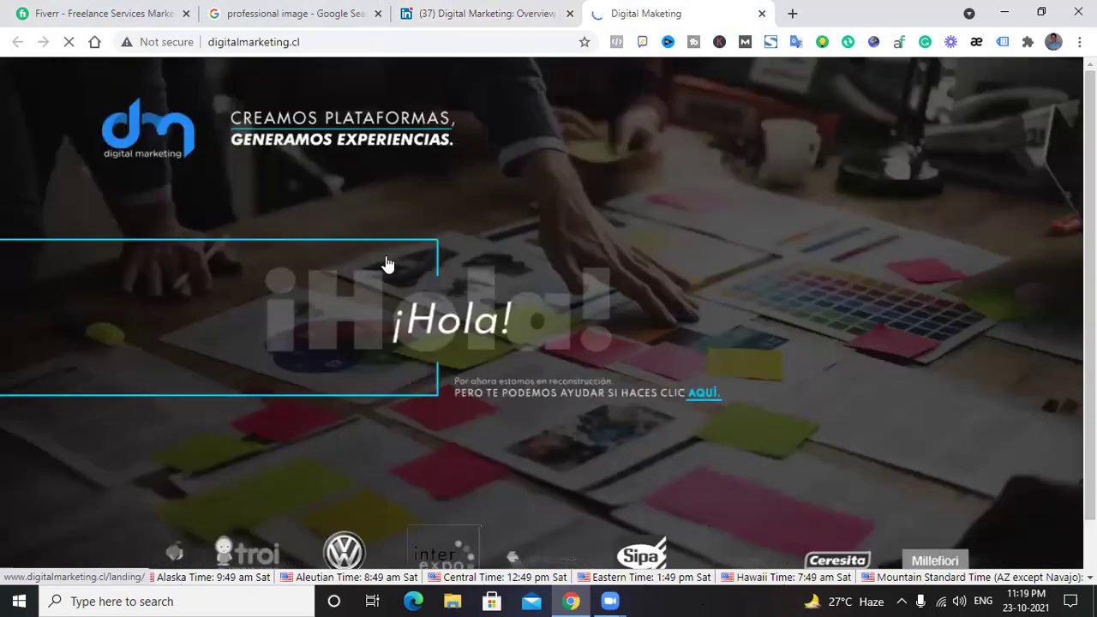
pyautogui.click(477, 15)
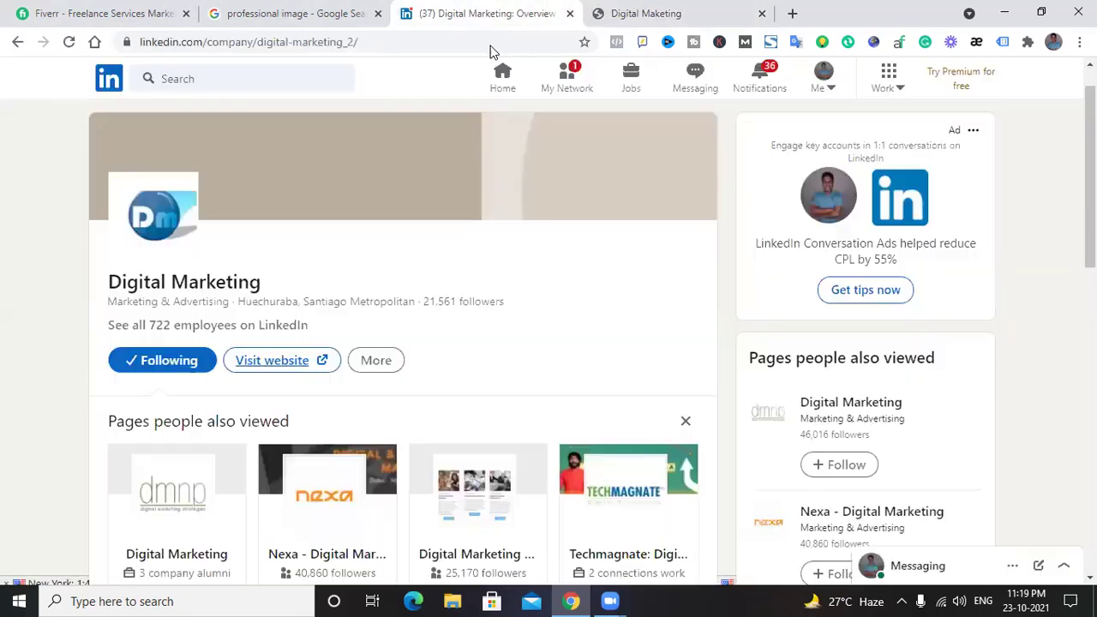
# - Compare the company page with its digitalmarketing.cl website and look over the client logos on the site
pyautogui.scroll(-1, 414, 300)
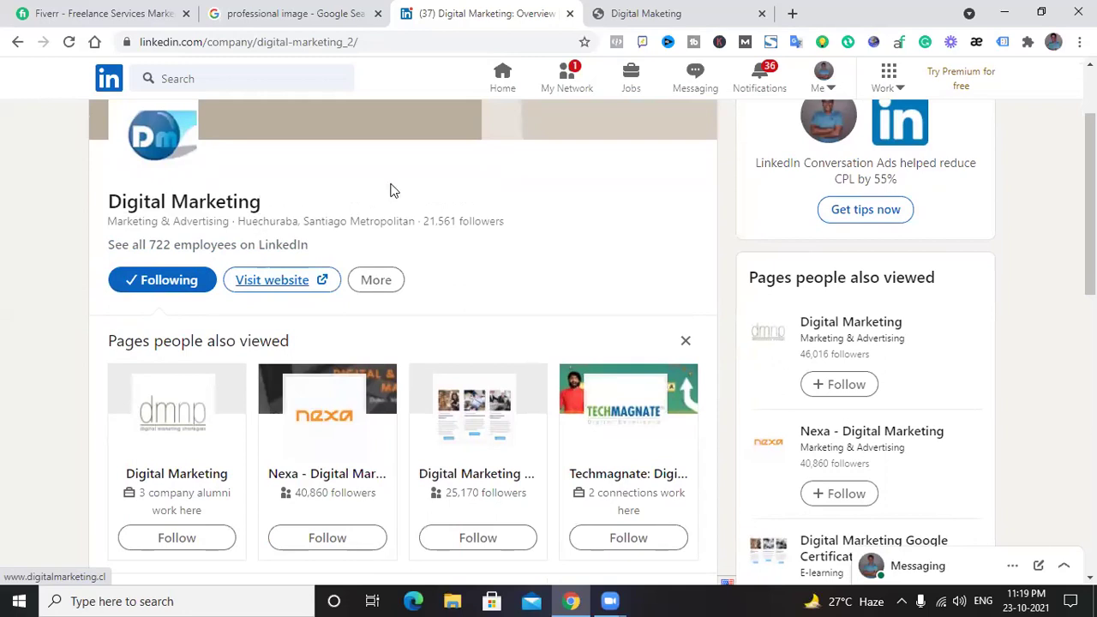
pyautogui.click(747, 10)
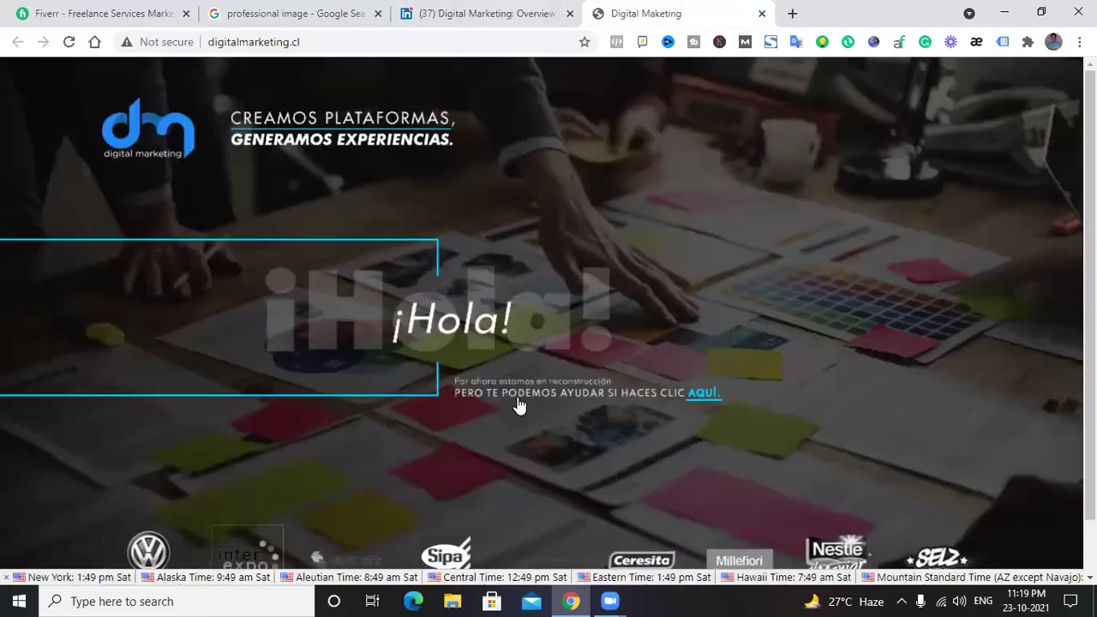
pyautogui.click(515, 13)
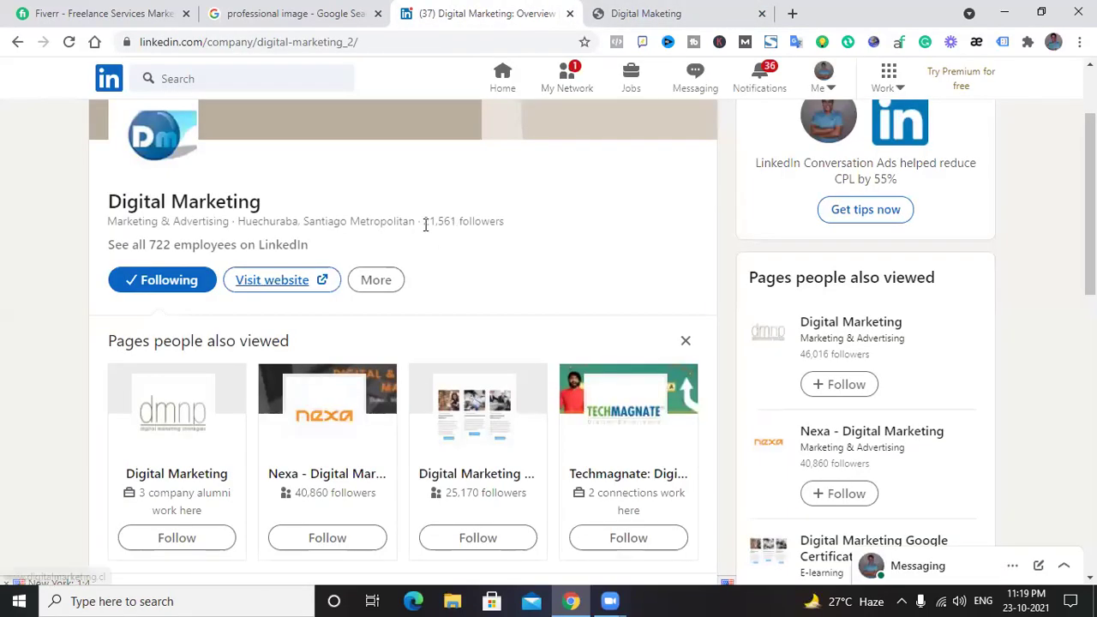
pyautogui.click(678, 10)
pyautogui.scroll(-1, 500, 252)
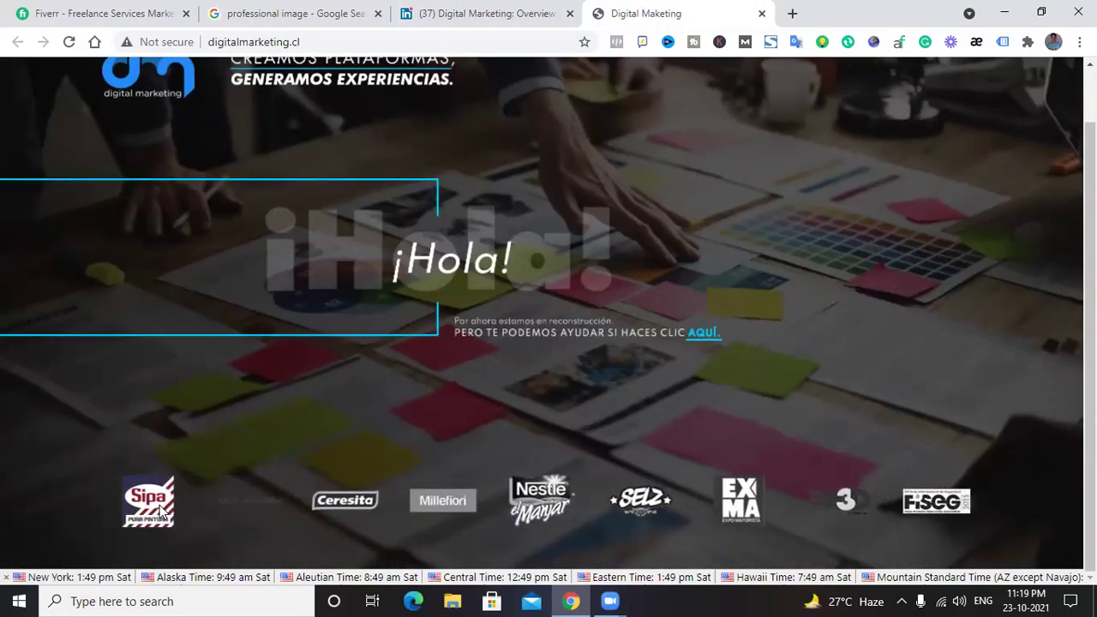
# - Look over the client logos on the digitalmarketing.cl home page and close the website to return to the LinkedIn company page
pyautogui.scroll(1, 421, 427)
pyautogui.scroll(-1, 450, 356)
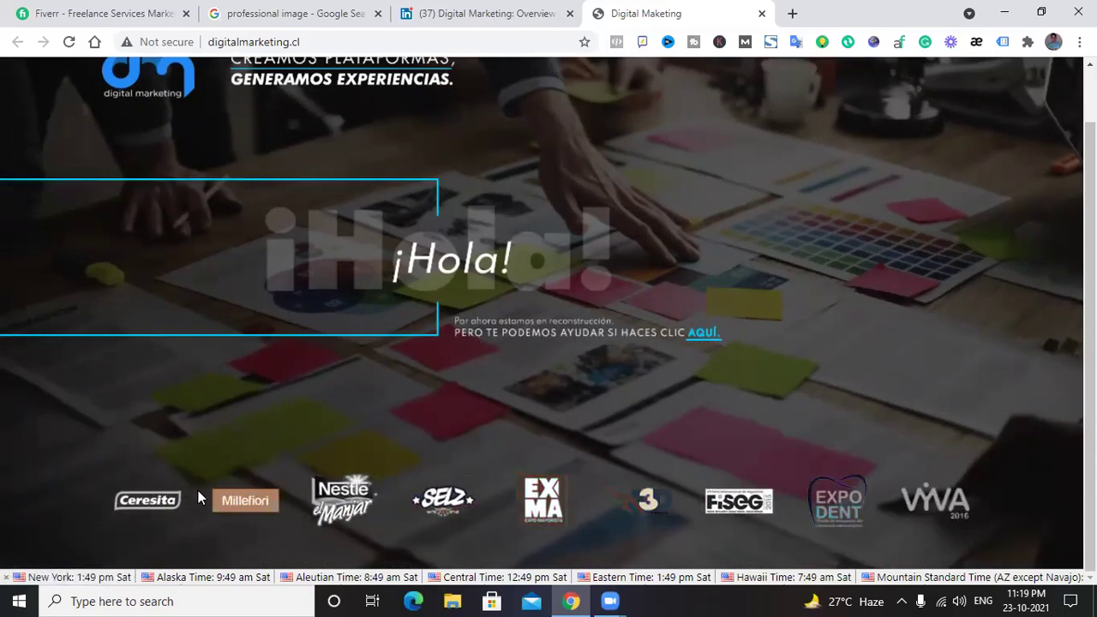
pyautogui.scroll(1, 382, 380)
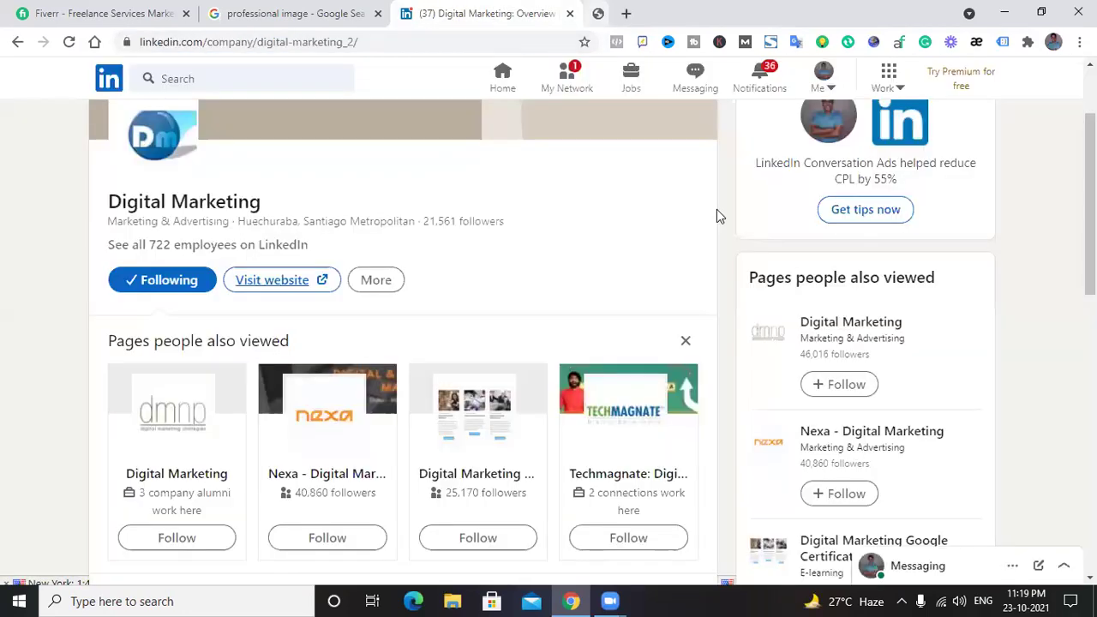
pyautogui.click(762, 13)
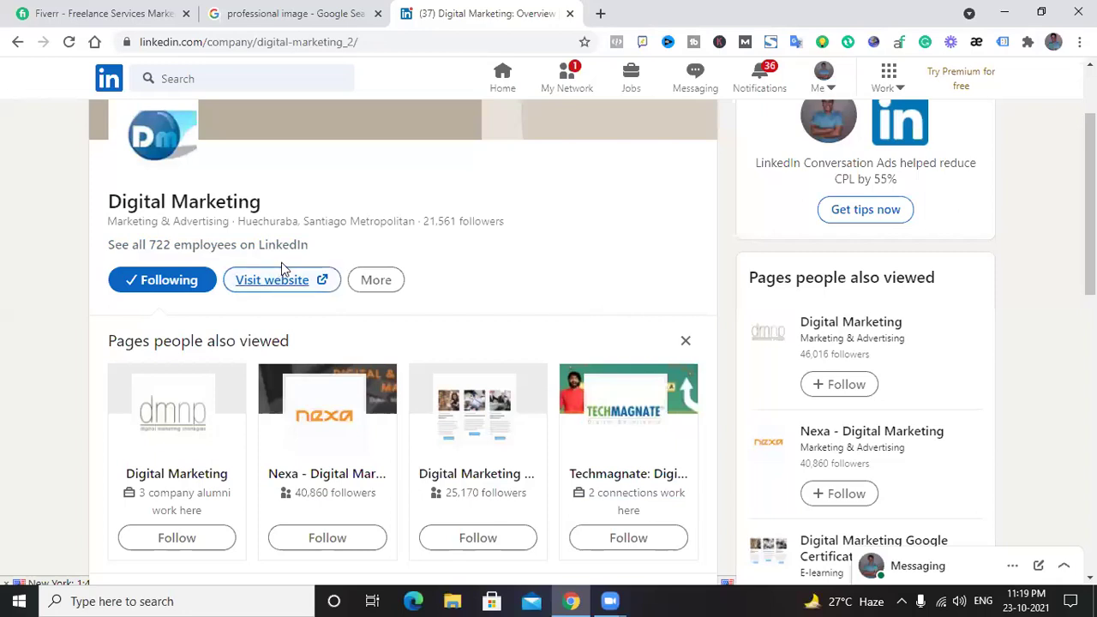
# - Open the full company details from the About section and review the overview, company size, specialties and location
pyautogui.scroll(-10, 404, 274)
pyautogui.scroll(1, 405, 273)
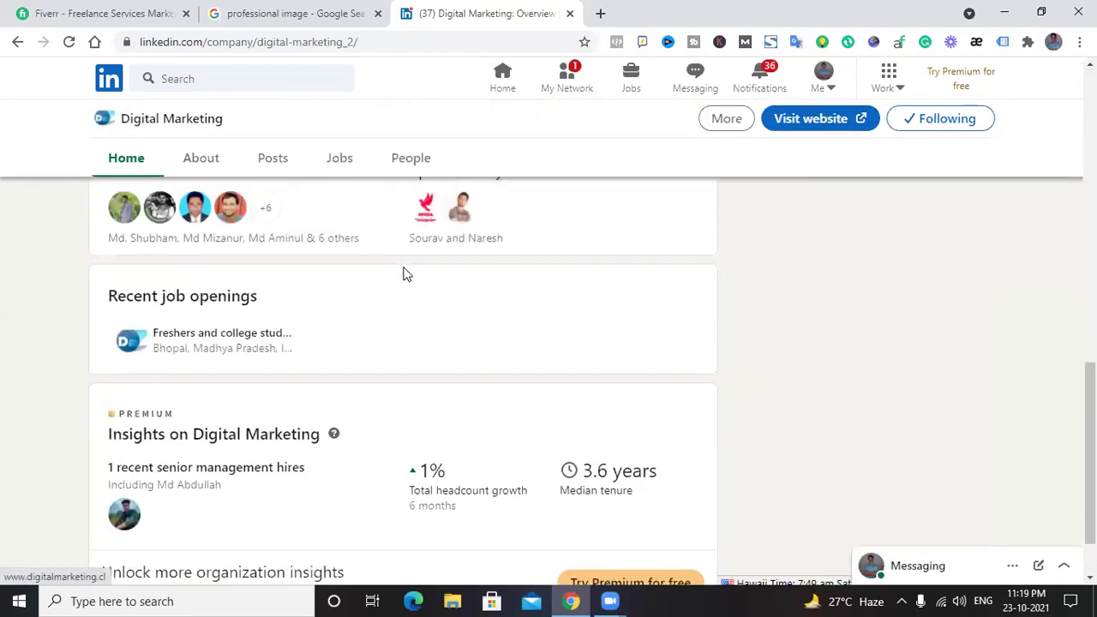
pyautogui.scroll(5, 407, 275)
pyautogui.scroll(-2, 403, 326)
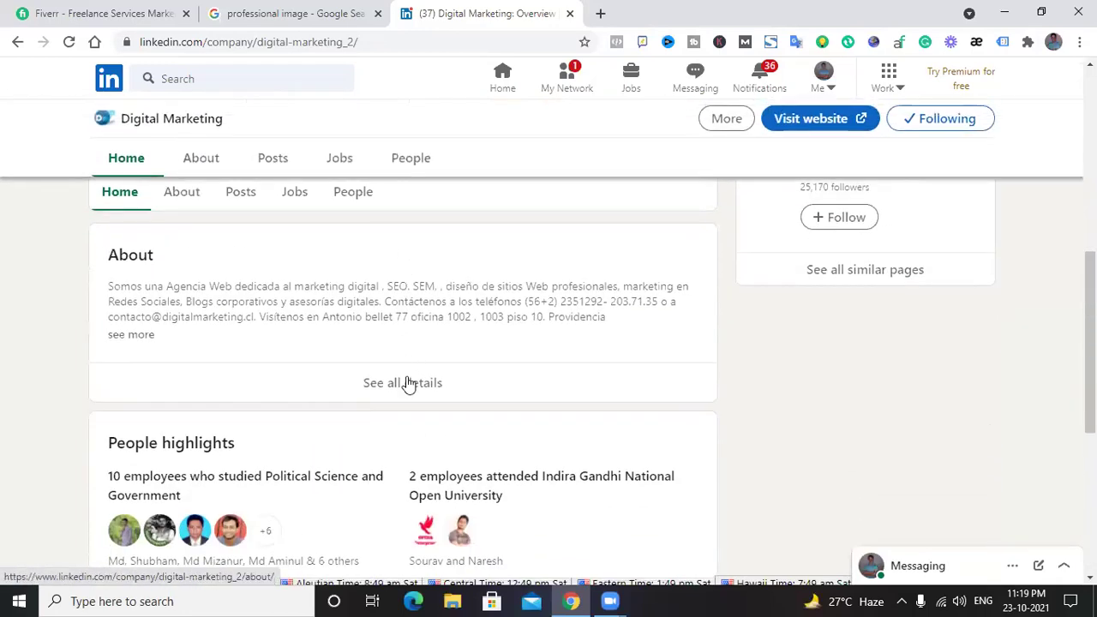
pyautogui.click(409, 383)
pyautogui.scroll(-4, 439, 326)
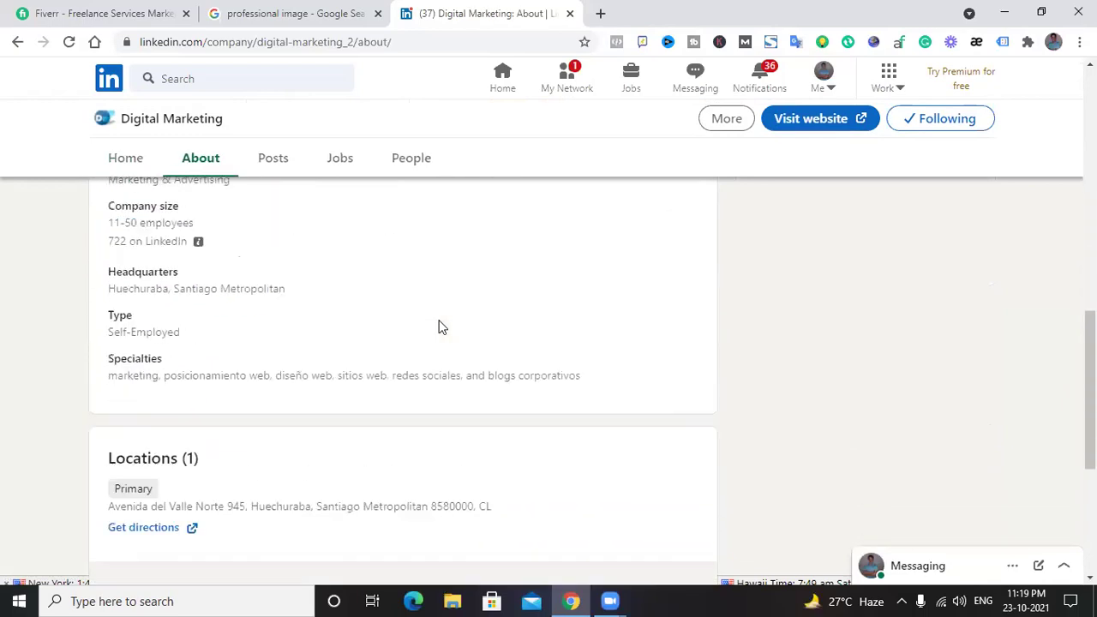
pyautogui.scroll(-4, 439, 326)
pyautogui.scroll(15, 439, 329)
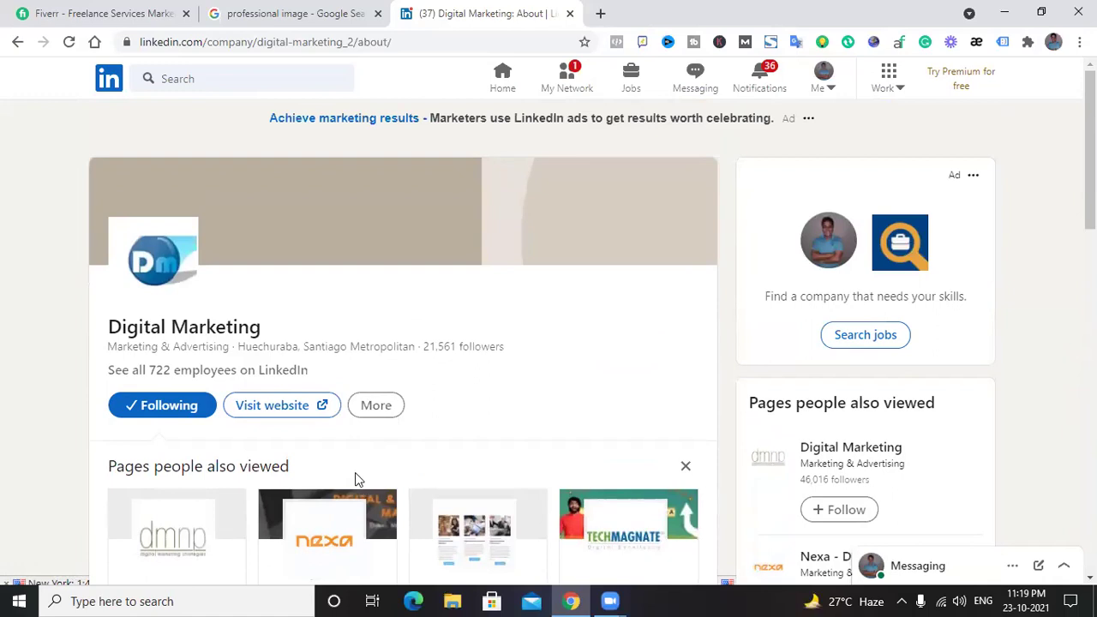
pyautogui.scroll(-5, 441, 431)
pyautogui.scroll(-2, 440, 431)
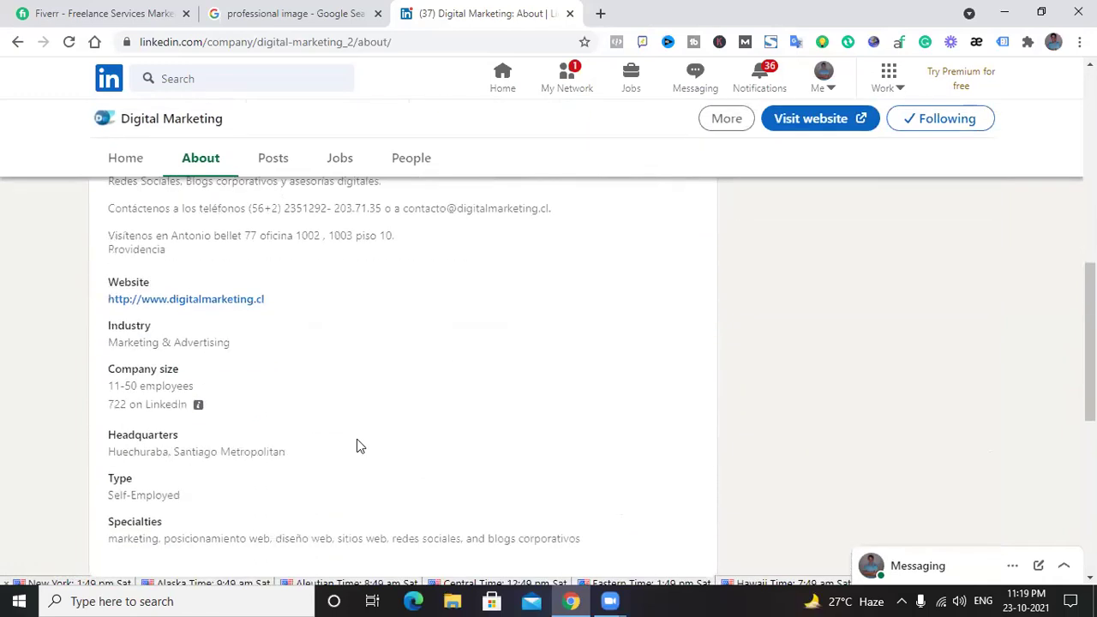
pyautogui.scroll(-4, 337, 368)
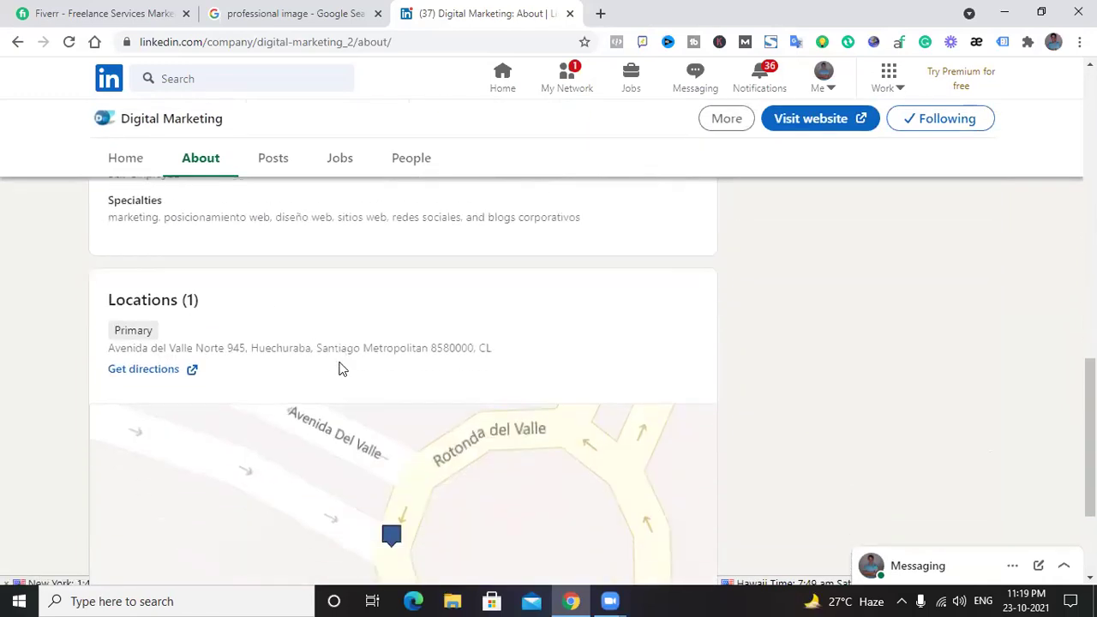
pyautogui.scroll(8, 338, 368)
pyautogui.scroll(4, 342, 393)
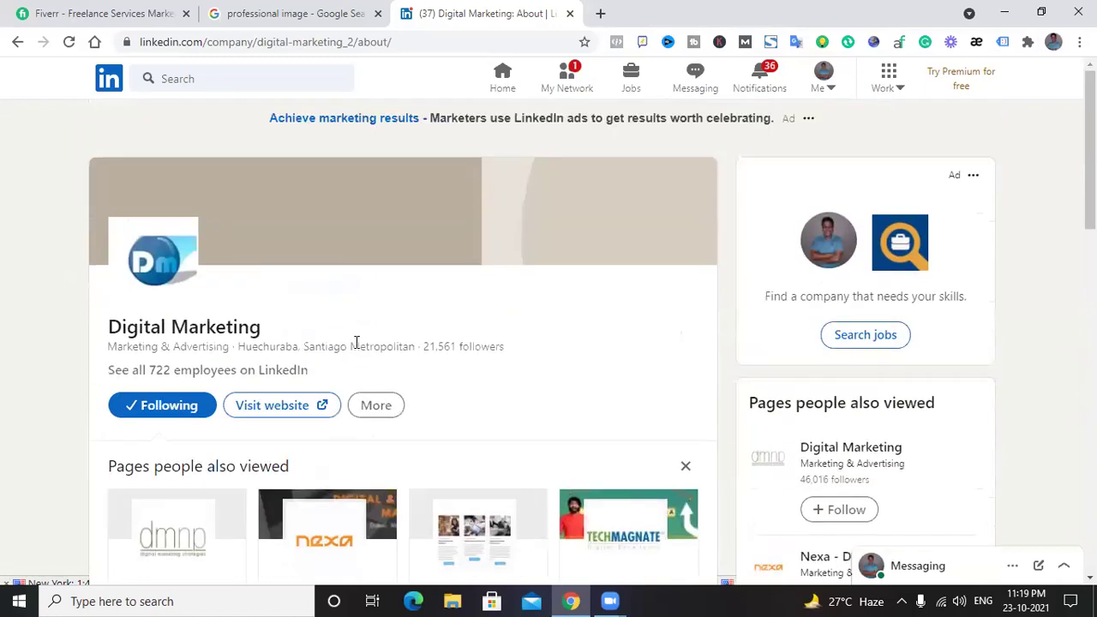
# - Check the company's posts, return to its home section and review the people highlights and recent job openings
pyautogui.scroll(-6, 357, 343)
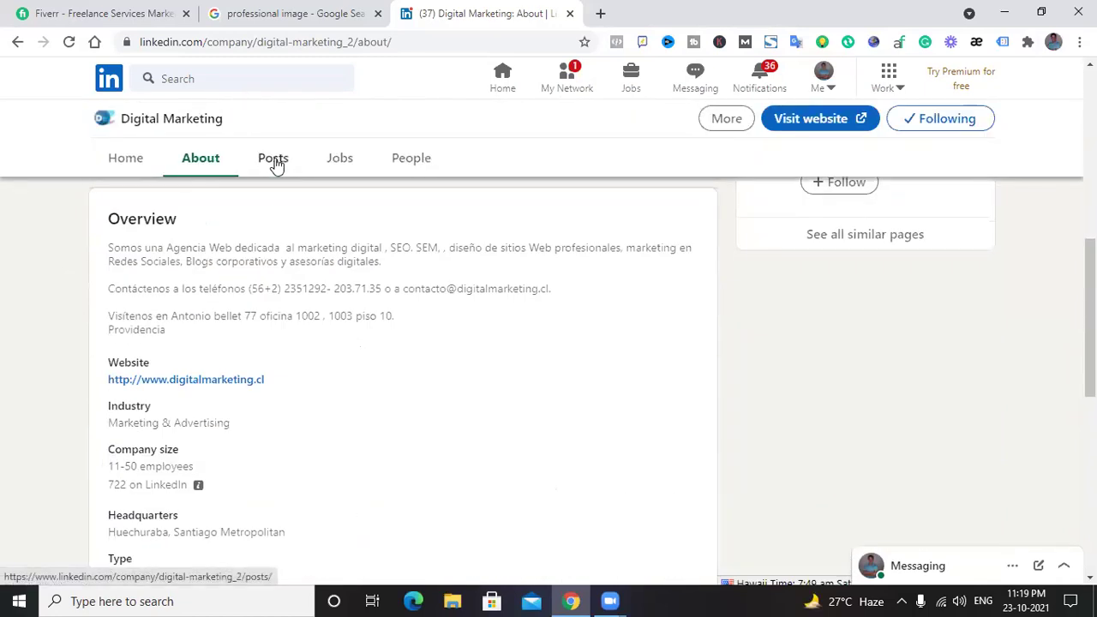
pyautogui.click(274, 163)
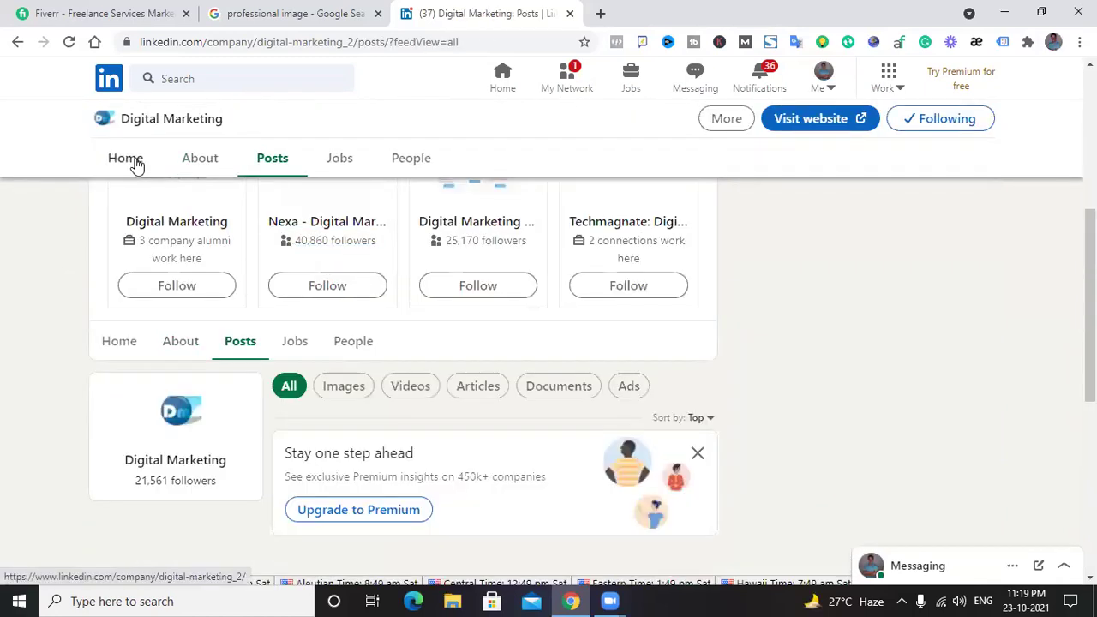
pyautogui.click(134, 163)
pyautogui.scroll(-3, 311, 325)
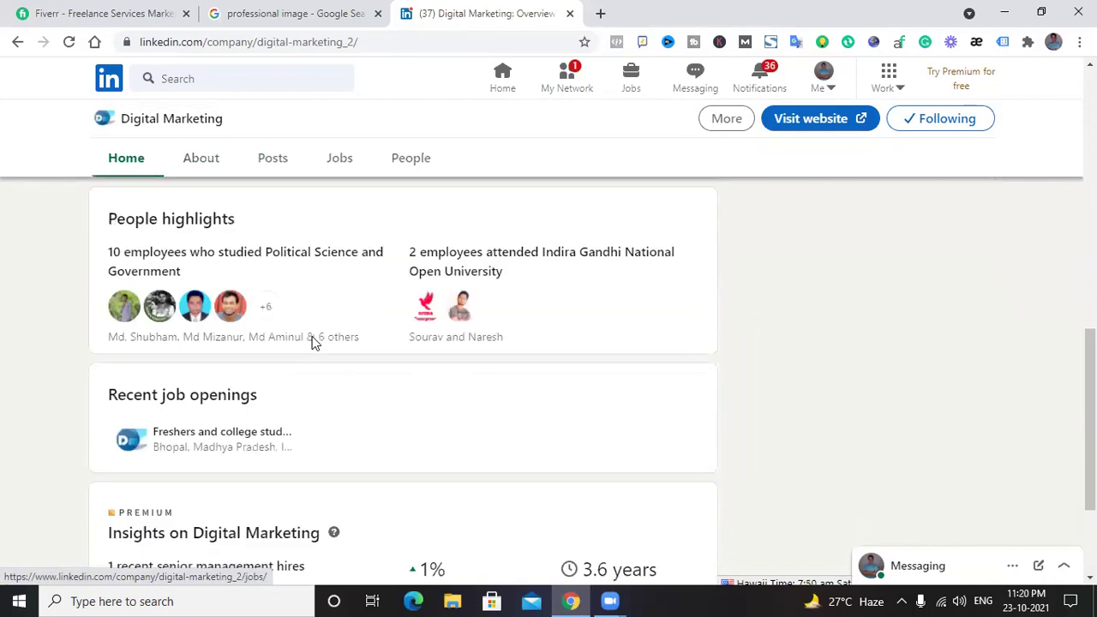
pyautogui.scroll(-2, 311, 341)
pyautogui.scroll(4, 314, 343)
pyautogui.scroll(-1, 282, 399)
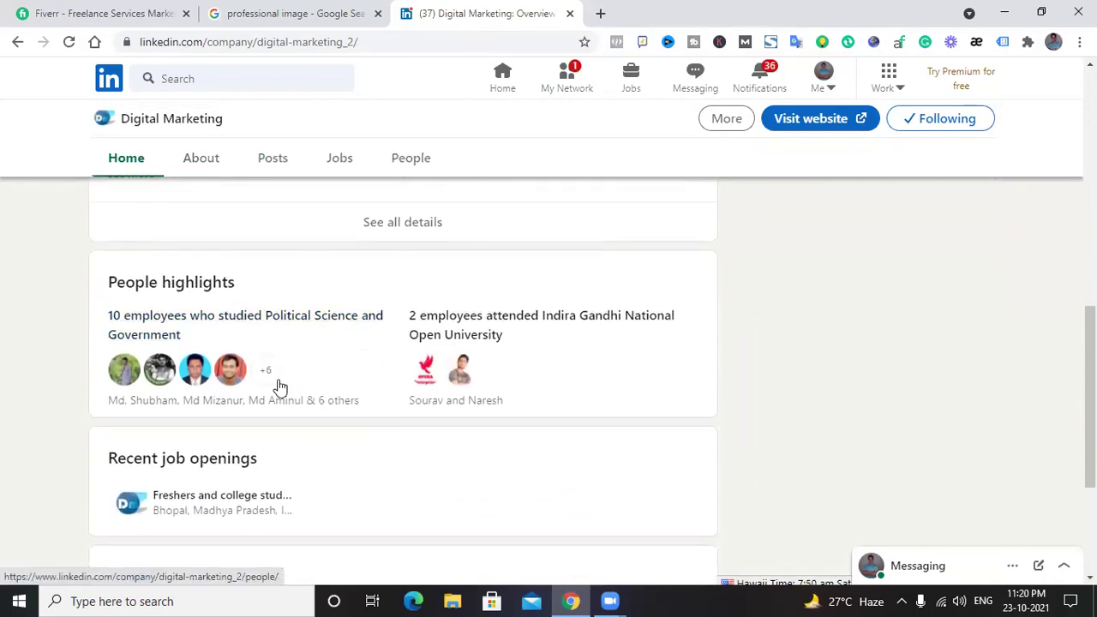
# - Open the company's people from the highlight on Political Science and Government studies and look over the employee statistics and profiles
pyautogui.click(288, 318)
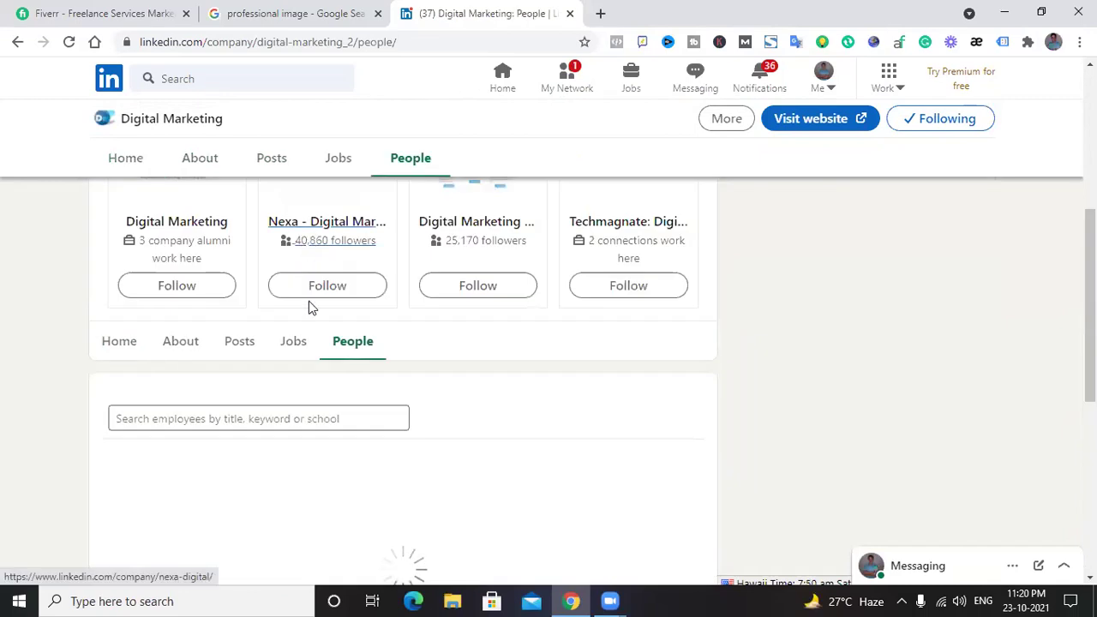
pyautogui.scroll(-3, 310, 360)
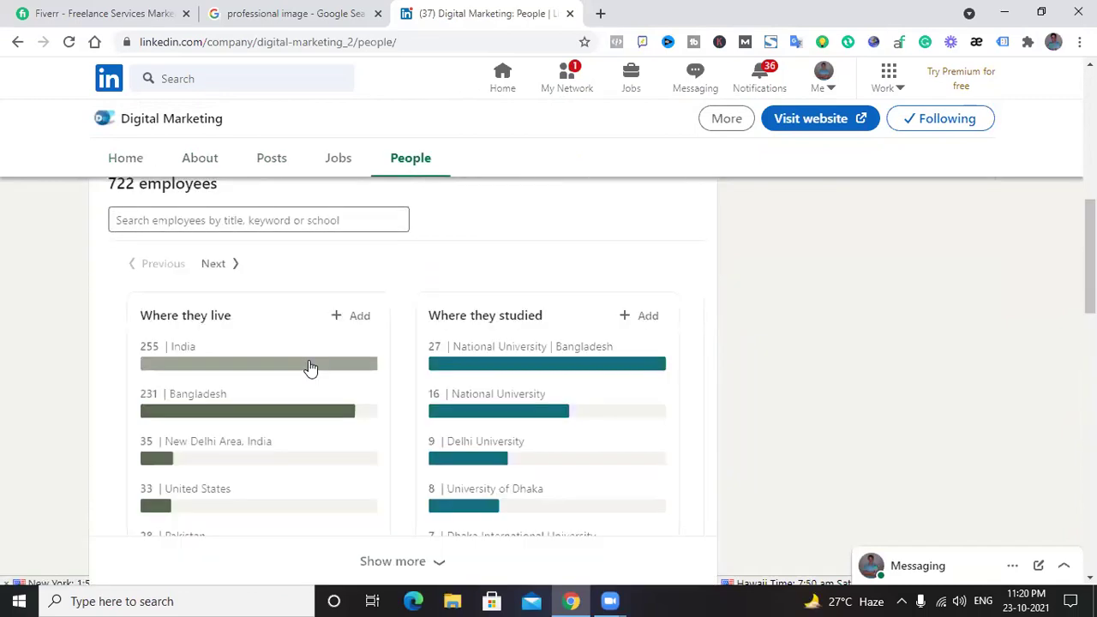
pyautogui.scroll(-10, 310, 367)
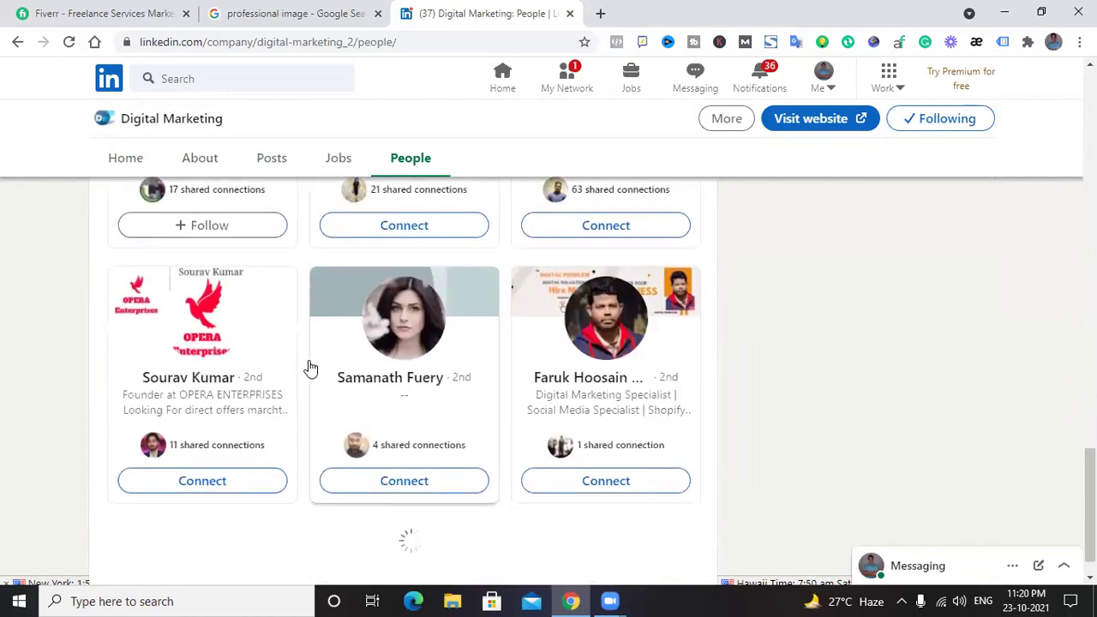
pyautogui.scroll(-1, 310, 367)
pyautogui.scroll(15, 310, 367)
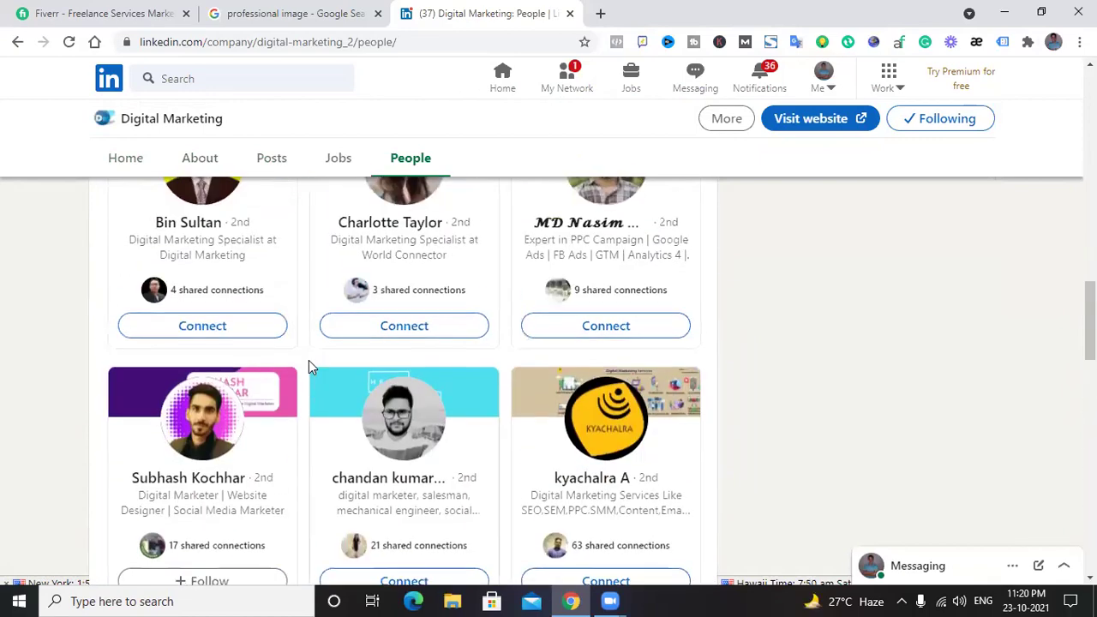
pyautogui.scroll(3, 310, 367)
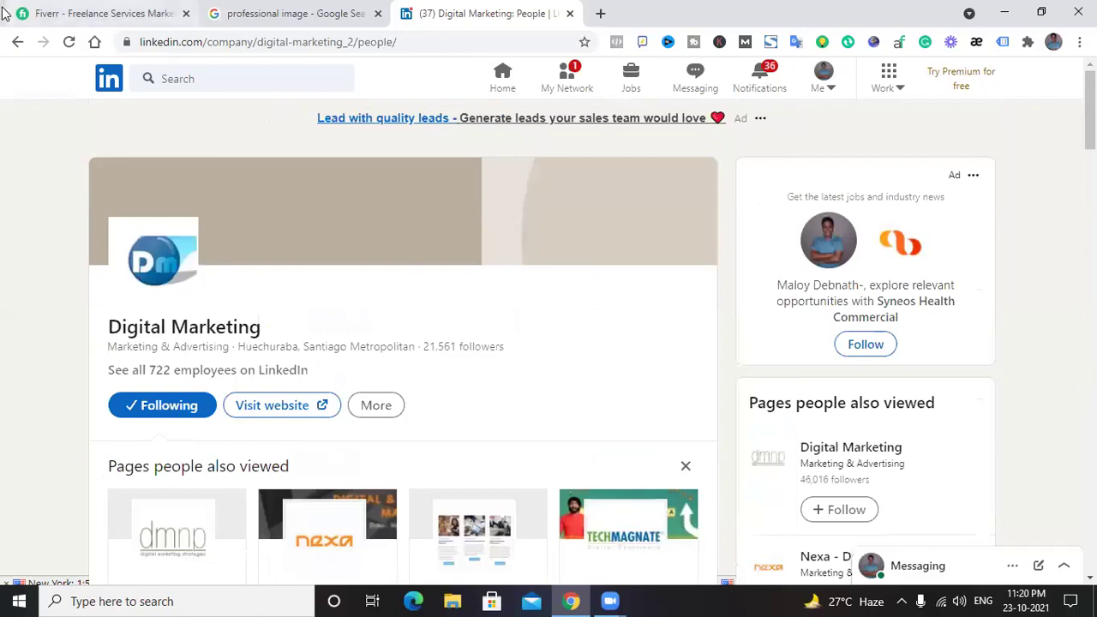
# - Go back through the previously visited company sections to the Digital Marketing overview page
pyautogui.click(17, 43)
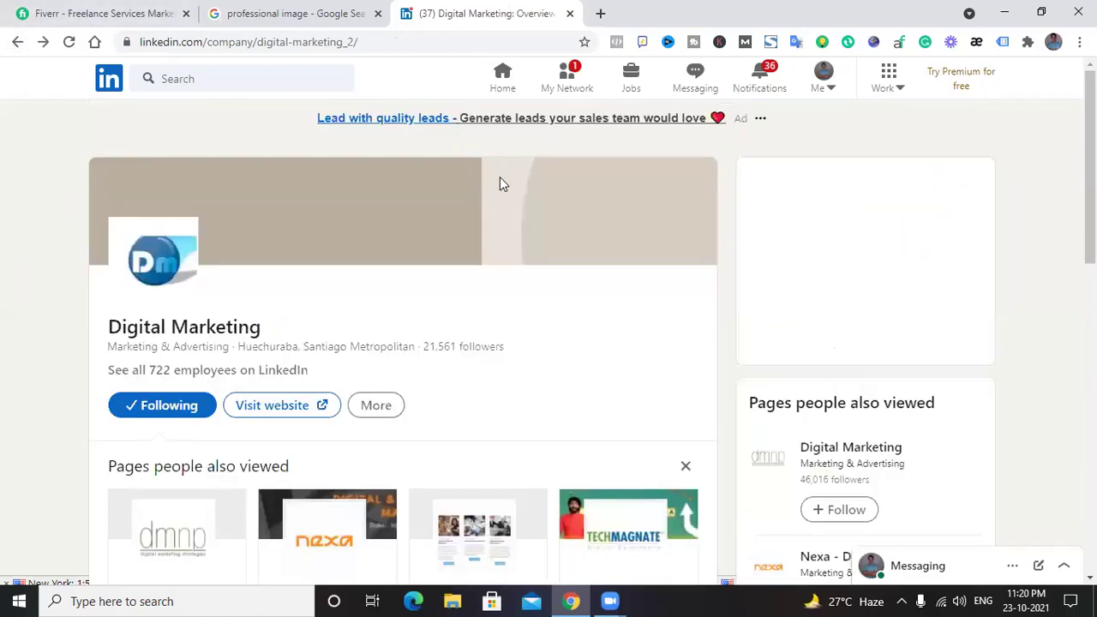
pyautogui.click(17, 41)
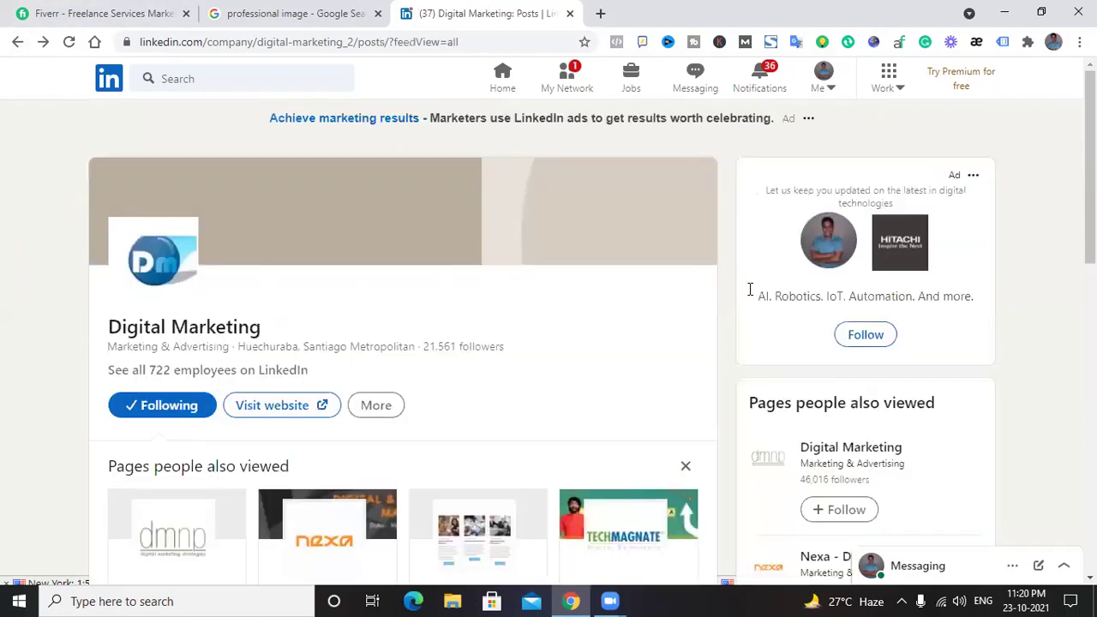
pyautogui.click(17, 41)
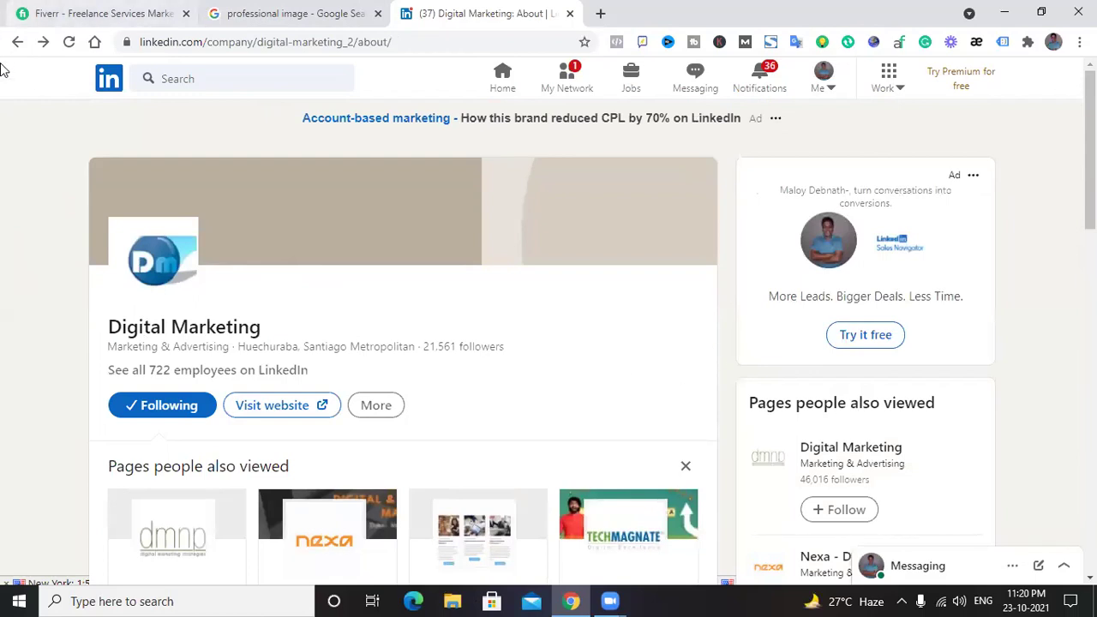
pyautogui.click(17, 41)
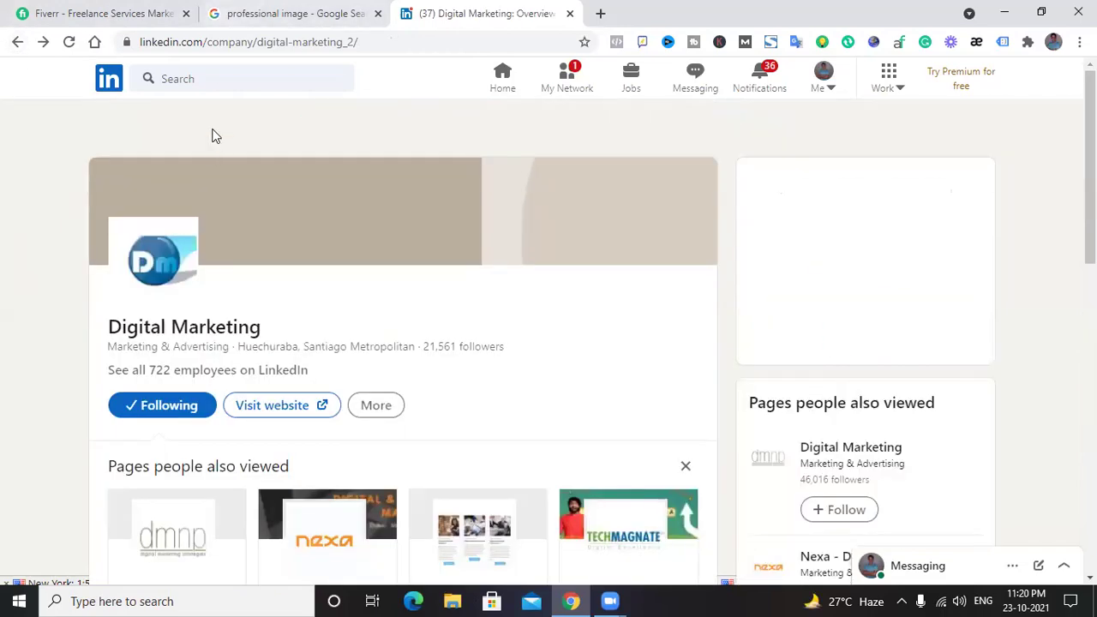
# - Search LinkedIn for the suggested term "sales", restrict the results to groups and look over the list
pyautogui.click(228, 78)
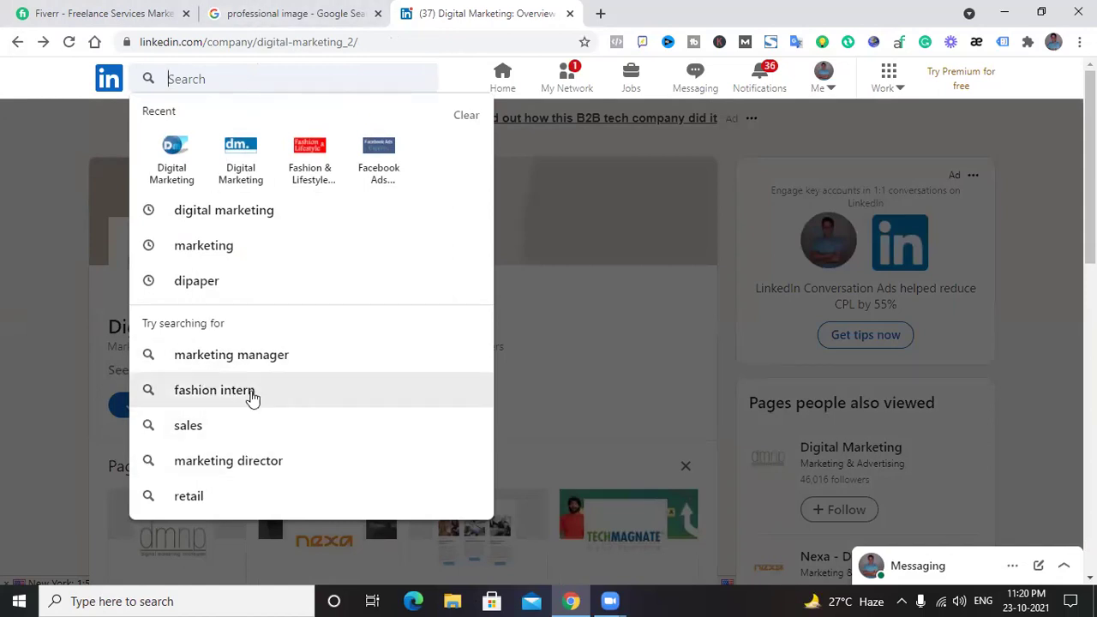
pyautogui.click(217, 430)
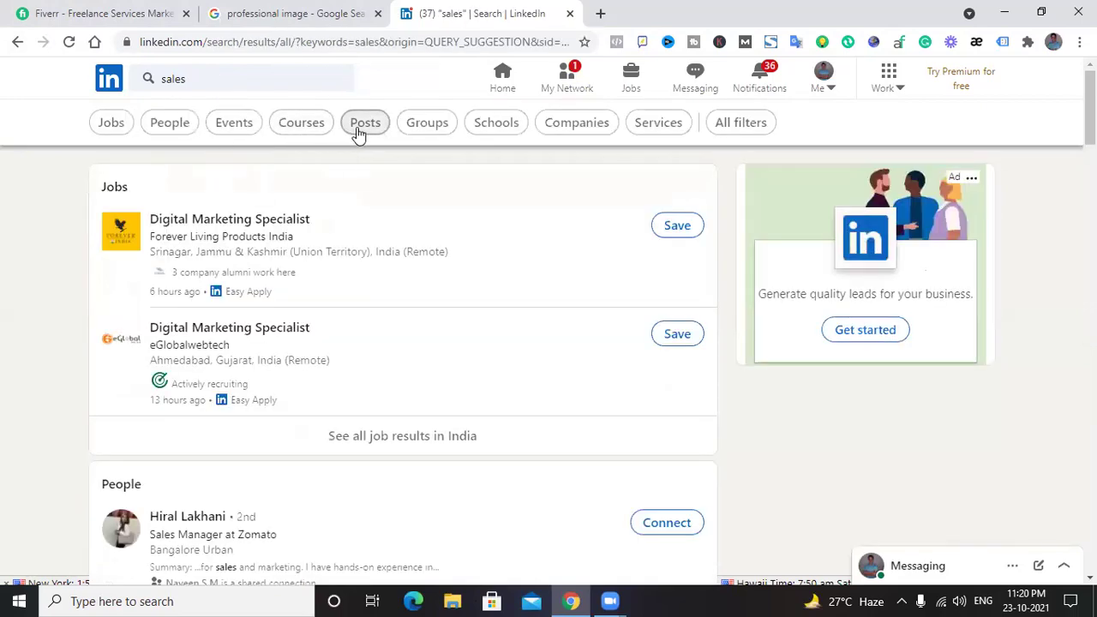
pyautogui.click(425, 124)
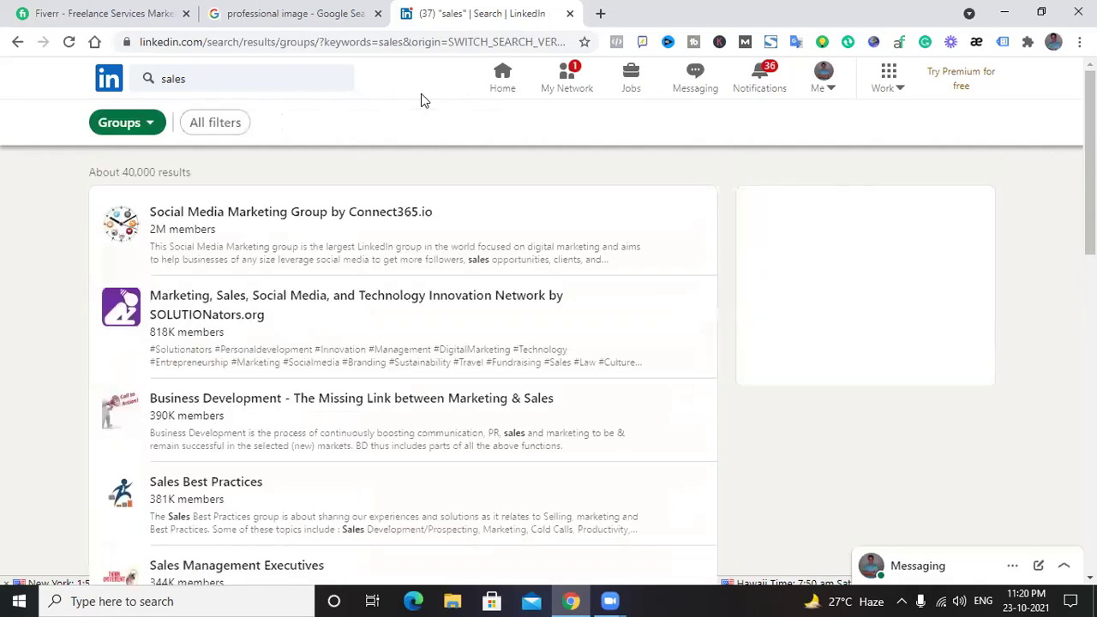
pyautogui.scroll(-5, 238, 300)
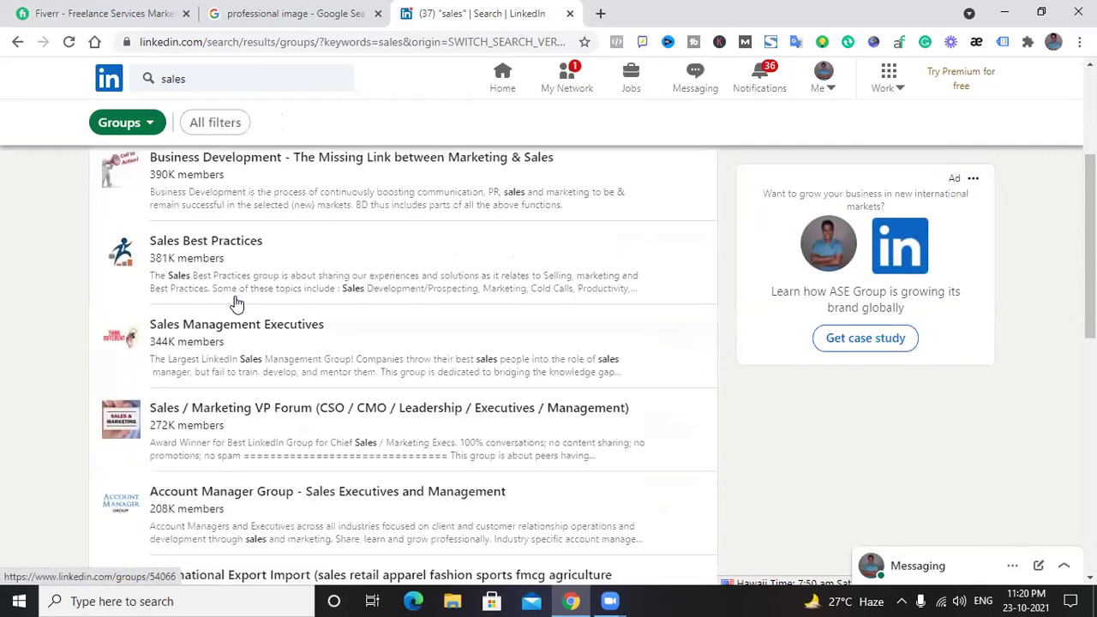
pyautogui.scroll(4, 237, 303)
pyautogui.scroll(2, 237, 302)
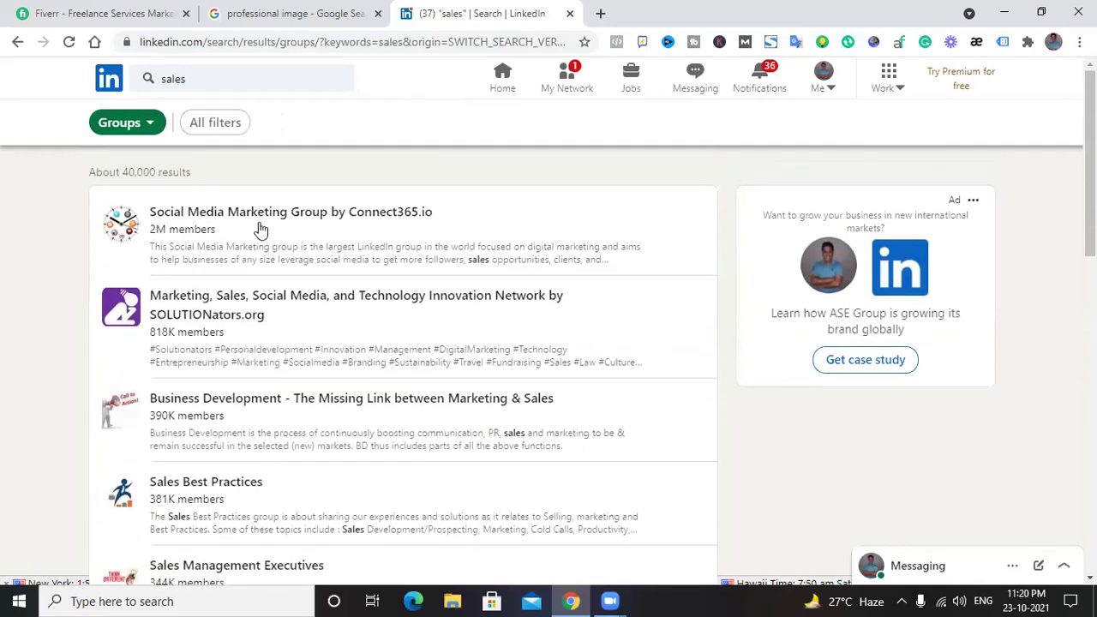
# - Open the Social Media Marketing Group by Connect365.io, look over its recent posts and start a new group post
pyautogui.click(262, 219)
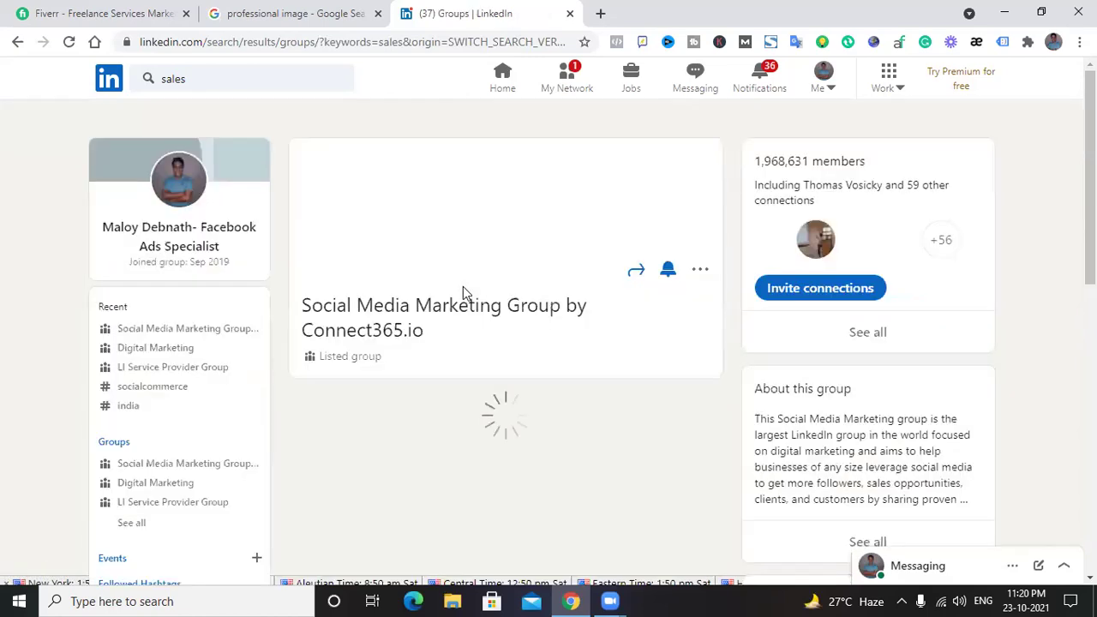
pyautogui.scroll(-5, 479, 356)
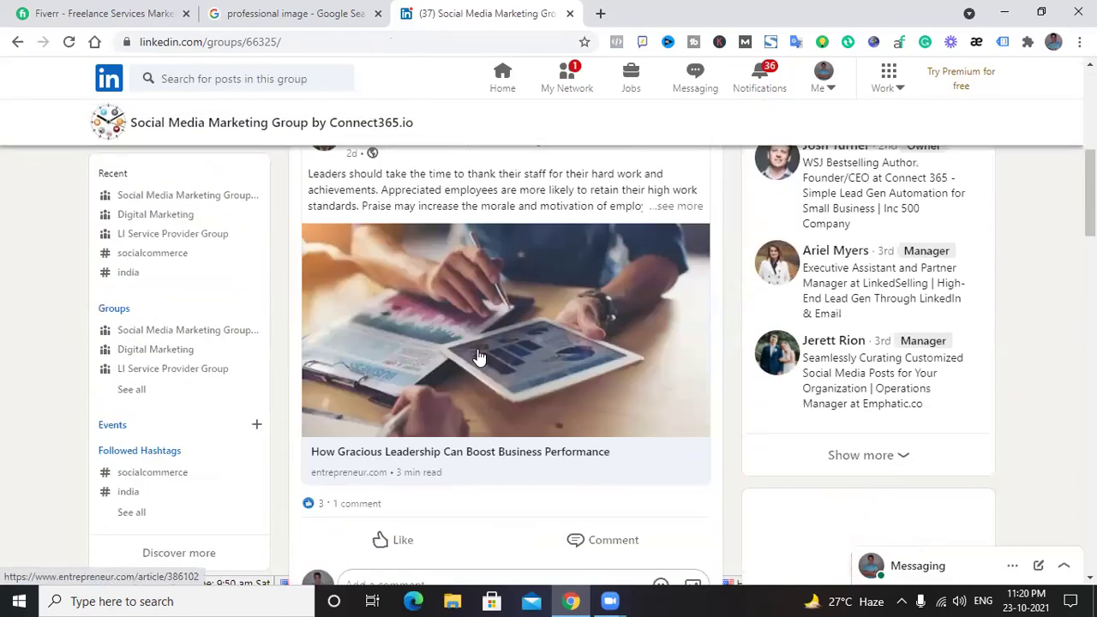
pyautogui.scroll(5, 479, 355)
pyautogui.click(458, 342)
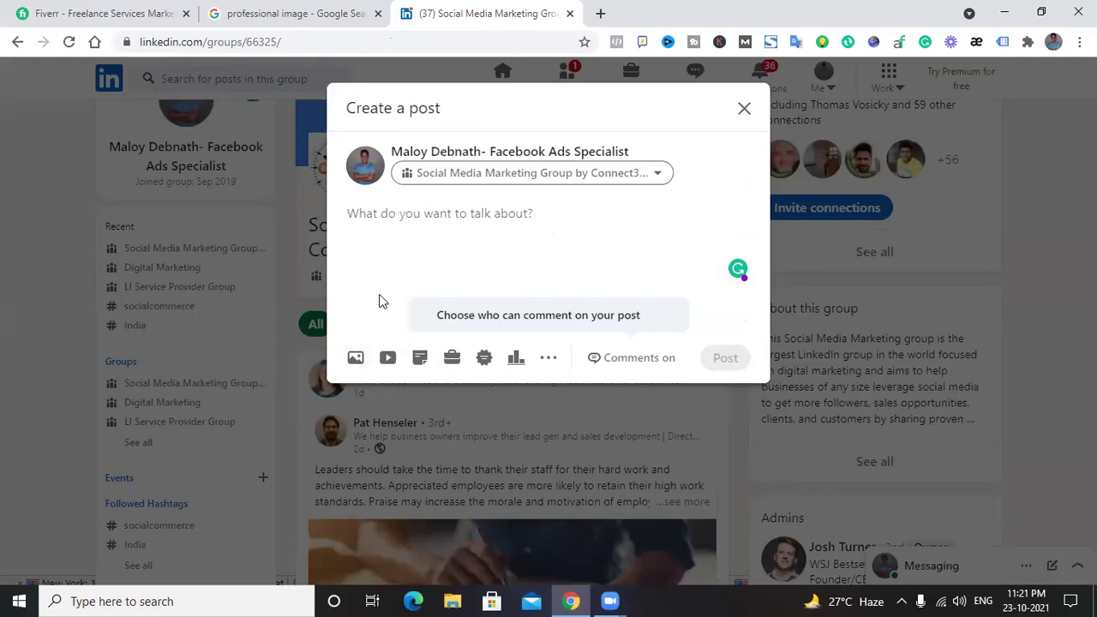
# - Discard the empty post and look through the member posts in the Social Media Marketing Group feed
pyautogui.click(744, 108)
pyautogui.scroll(-3, 488, 231)
pyautogui.scroll(-15, 488, 229)
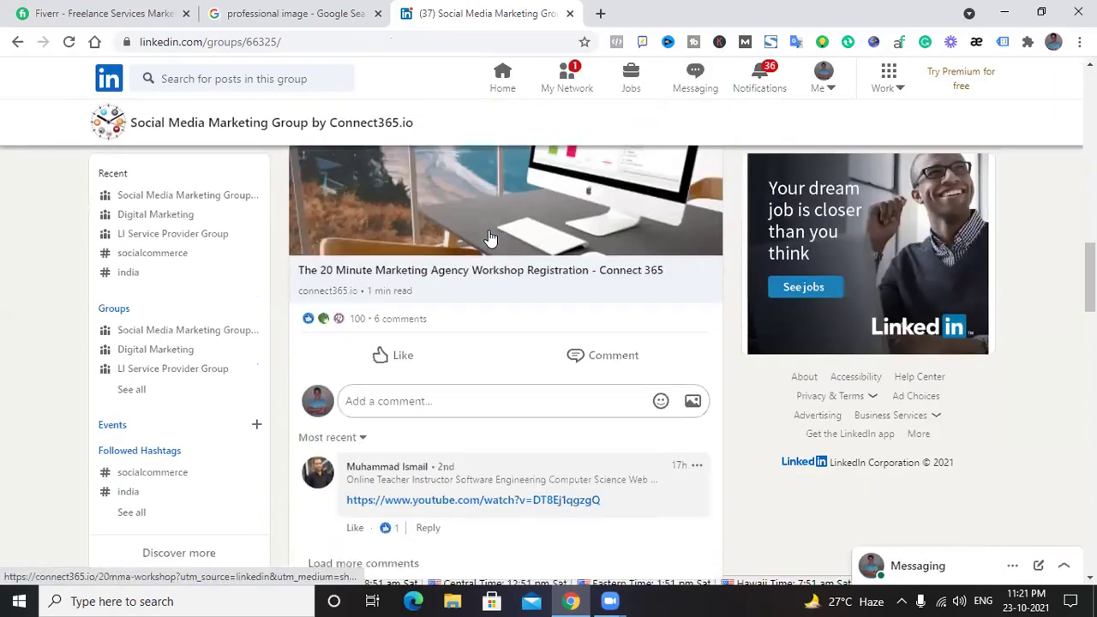
pyautogui.scroll(-15, 488, 230)
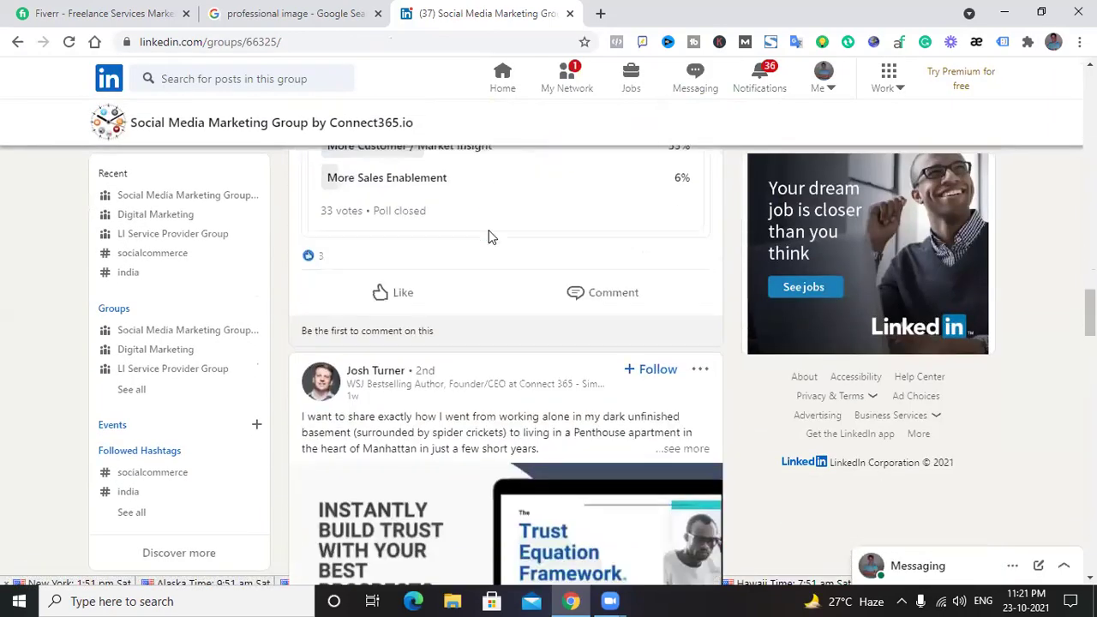
pyautogui.scroll(3, 493, 214)
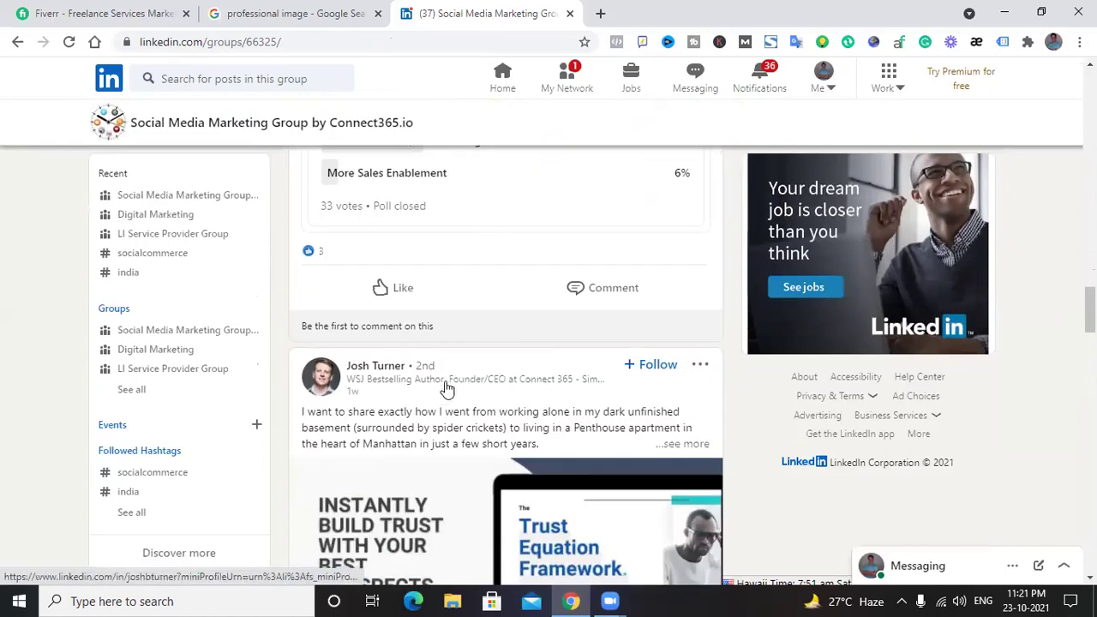
pyautogui.scroll(-5, 447, 388)
pyautogui.scroll(-5, 446, 388)
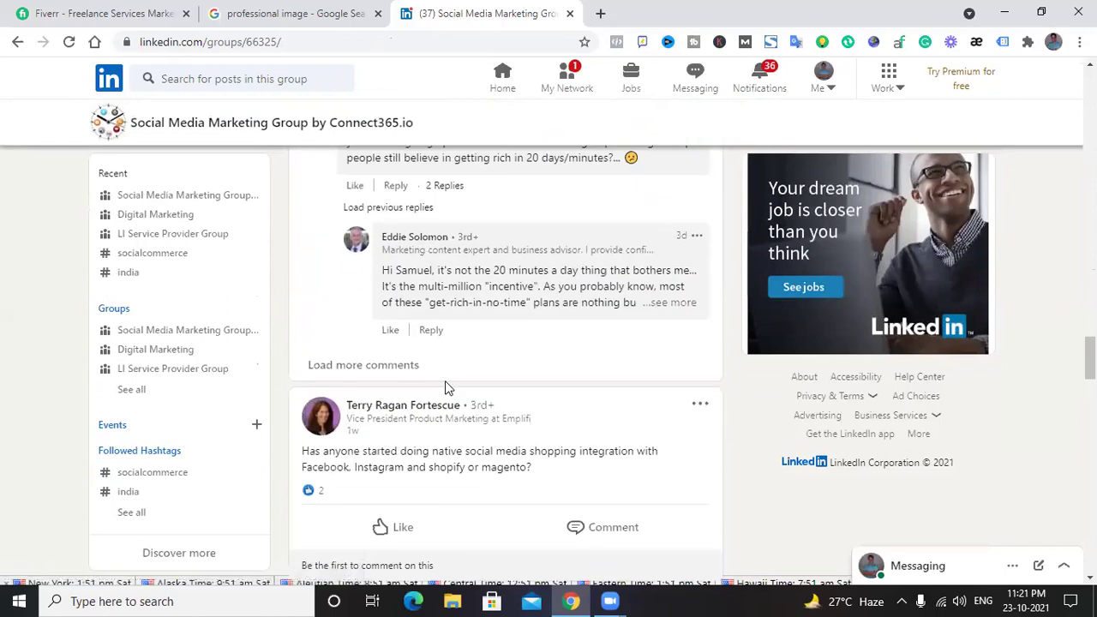
pyautogui.scroll(-5, 445, 387)
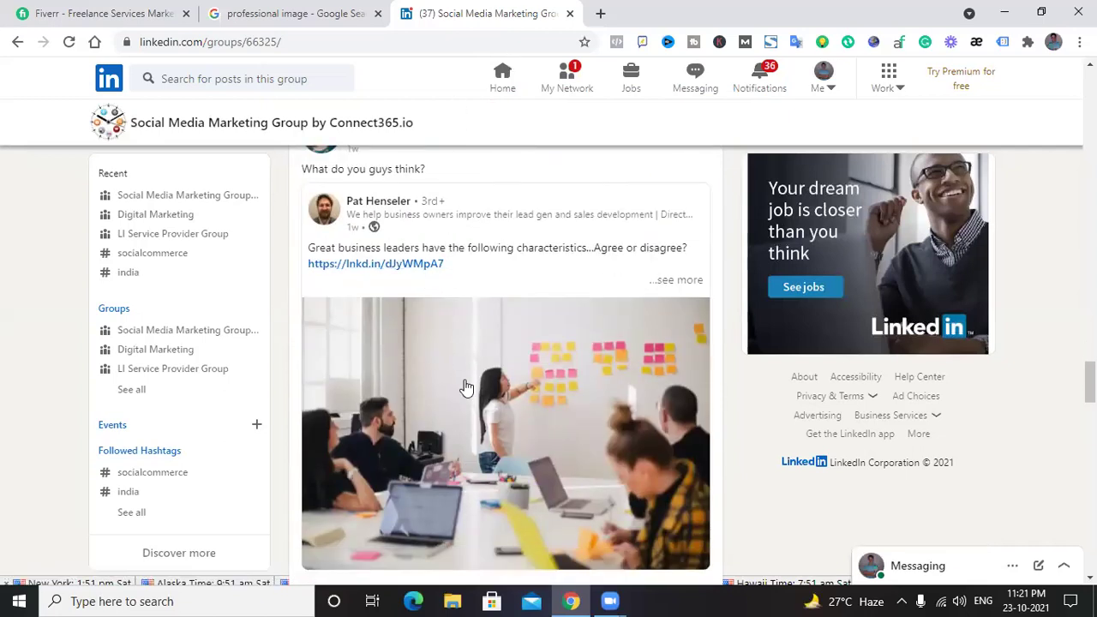
pyautogui.scroll(-5, 465, 387)
pyautogui.scroll(-8, 465, 387)
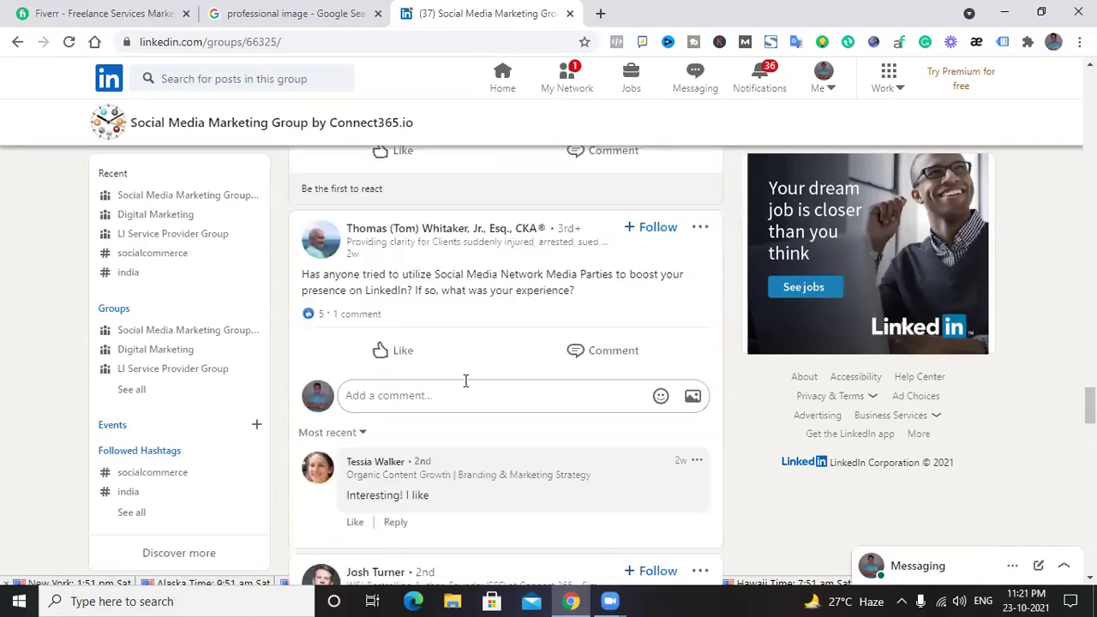
pyautogui.scroll(4, 465, 386)
pyautogui.scroll(10, 465, 388)
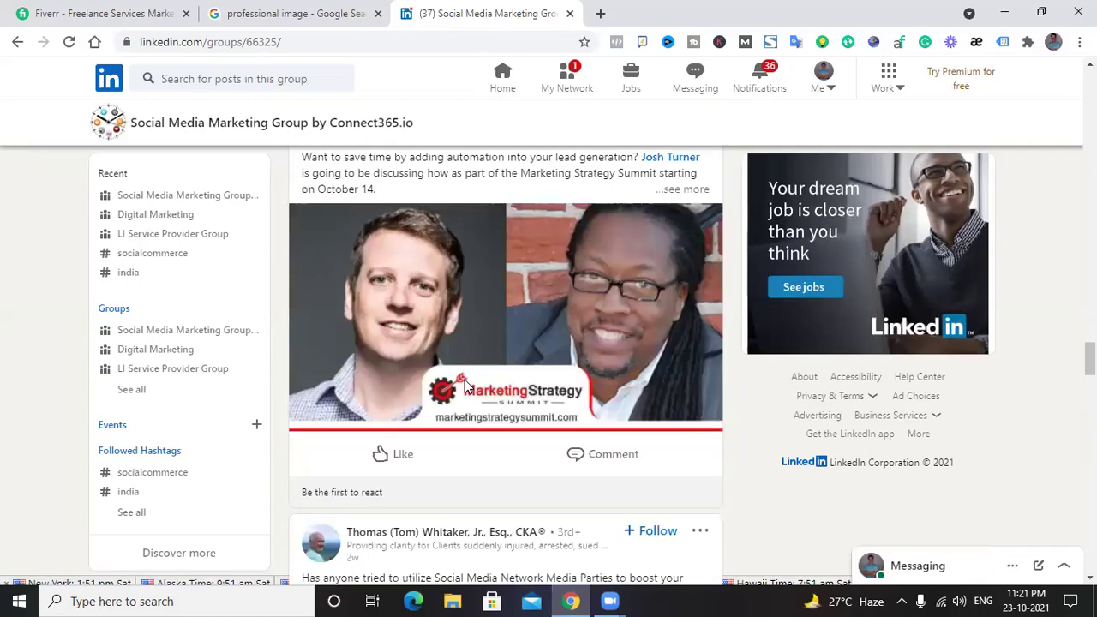
pyautogui.scroll(10, 466, 387)
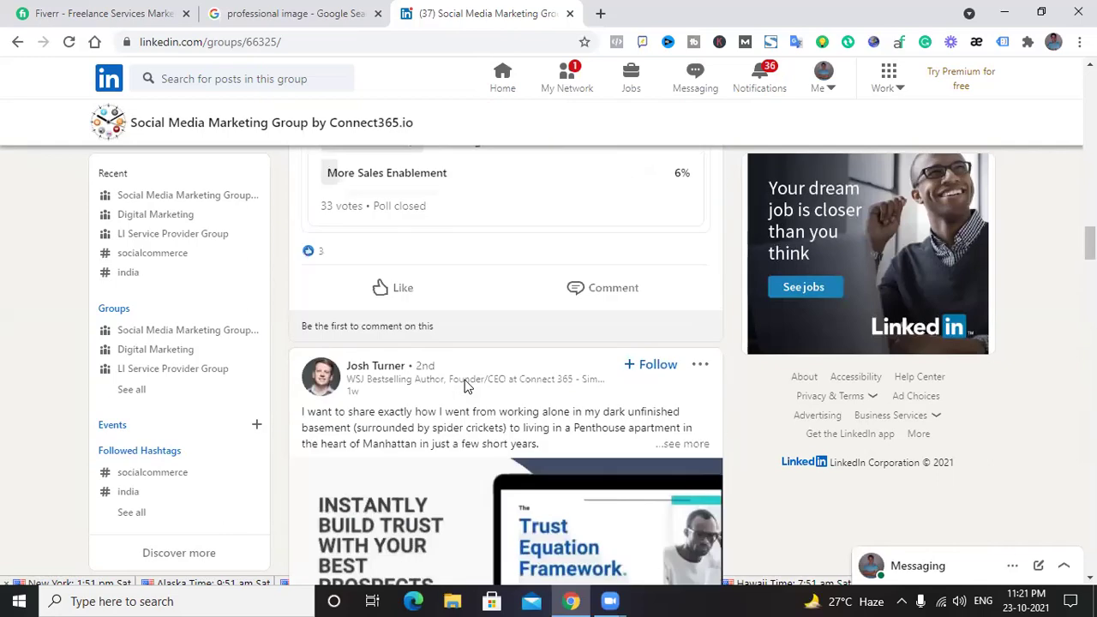
pyautogui.scroll(15, 465, 387)
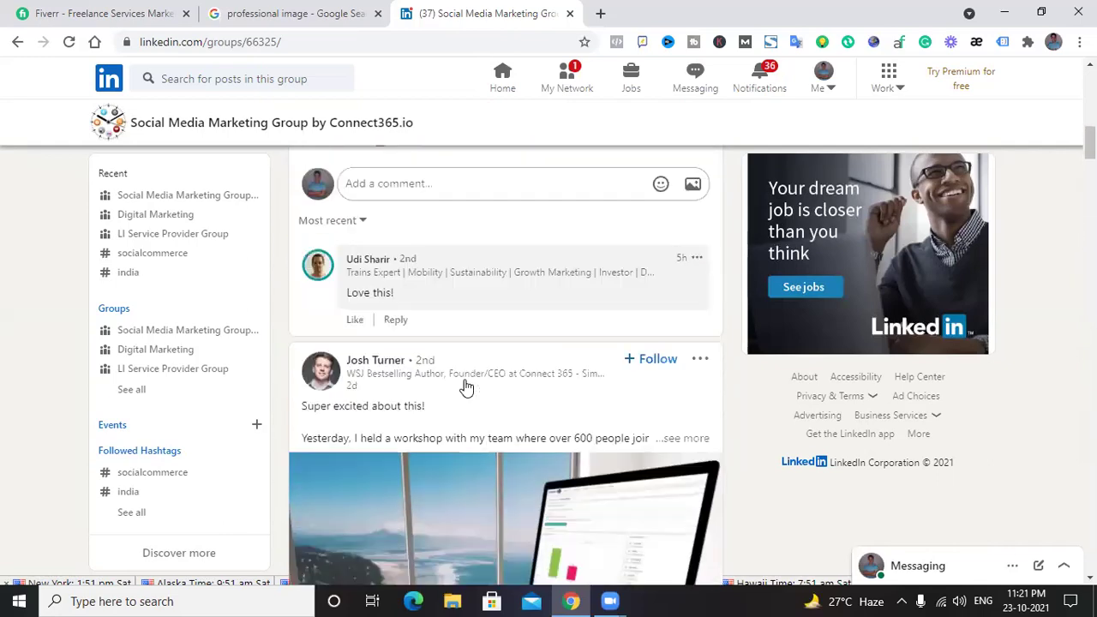
pyautogui.scroll(2, 465, 387)
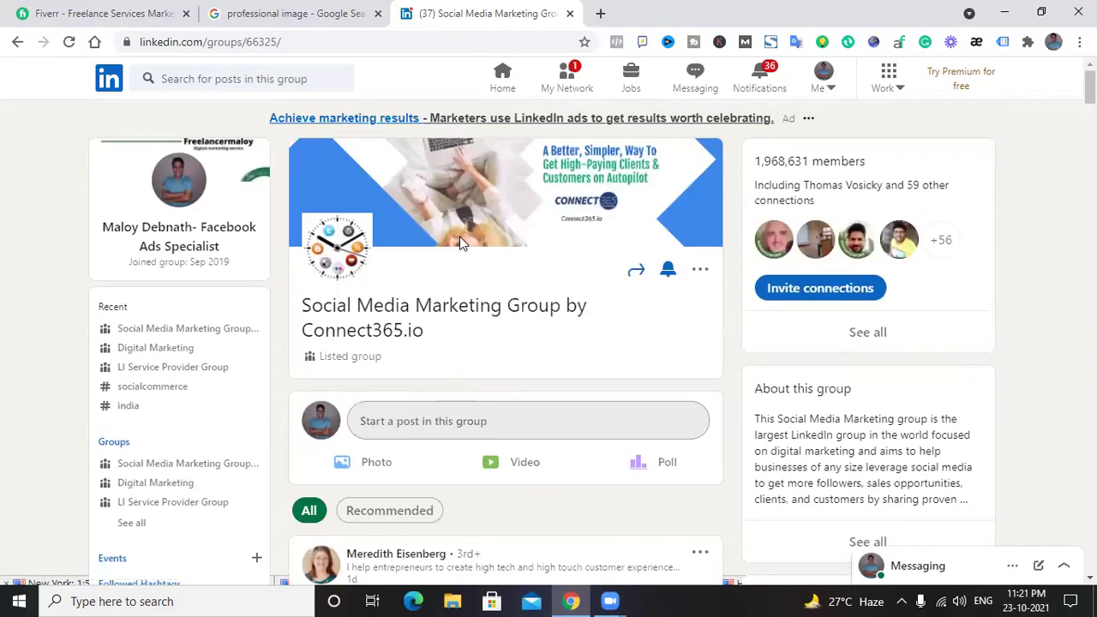
# - Return to the unfiltered "sales" search results and open Find Leads among the LinkedIn products
pyautogui.click(17, 41)
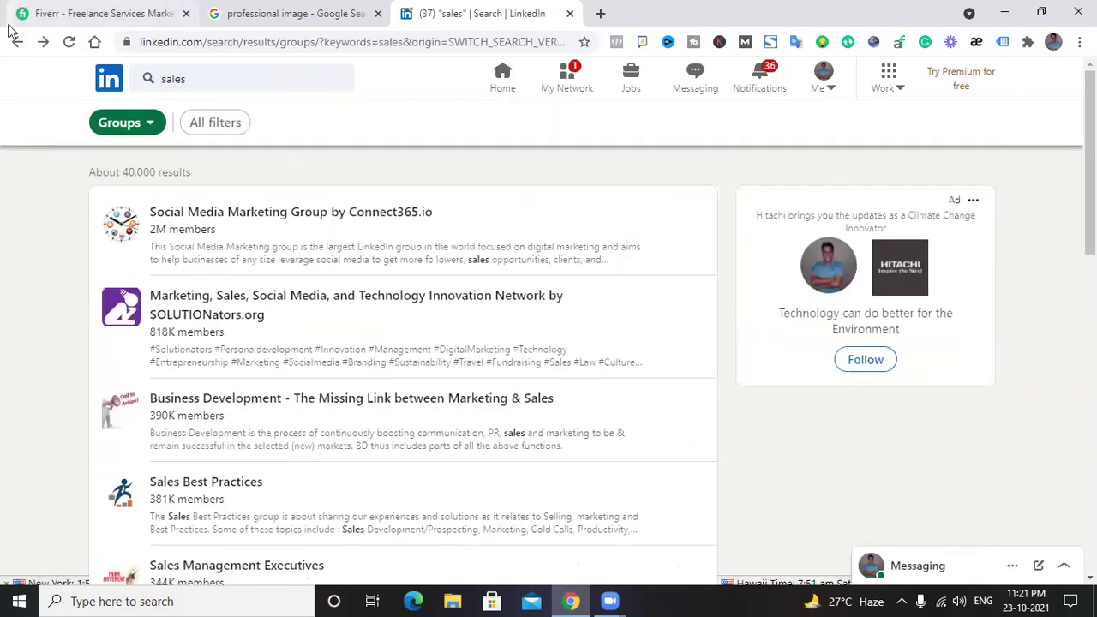
pyautogui.click(17, 41)
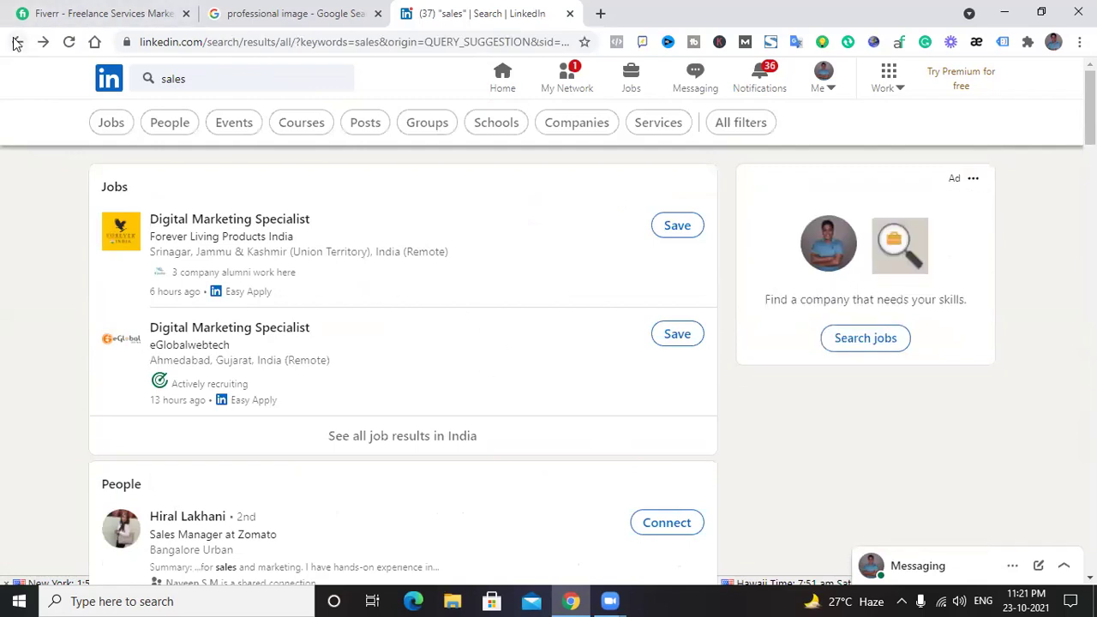
pyautogui.click(898, 90)
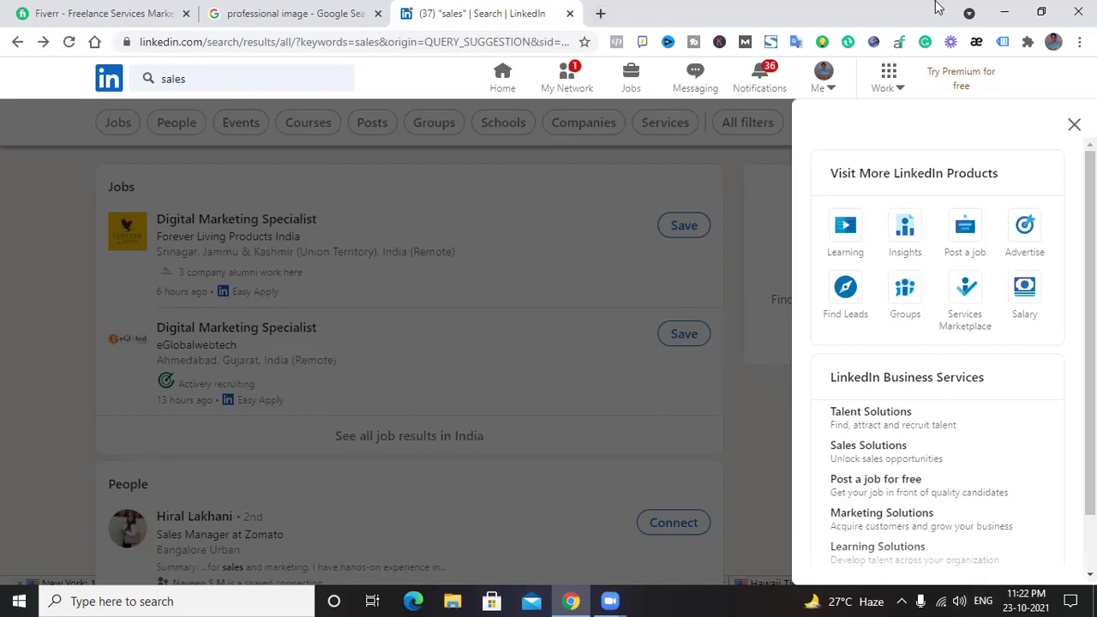
pyautogui.click(847, 291)
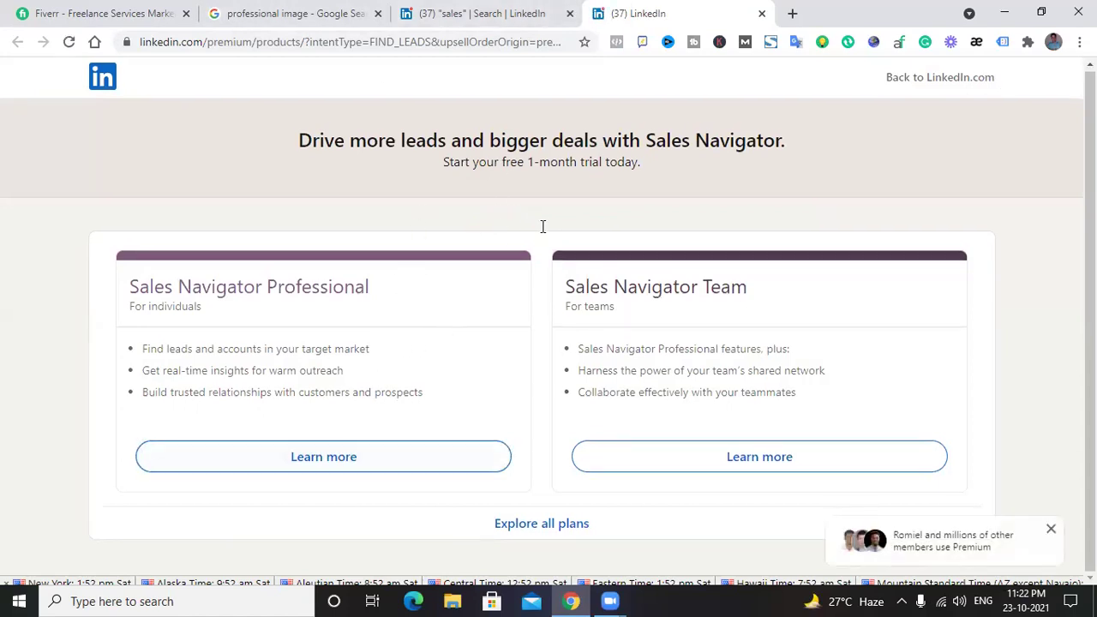
# - Dismiss the Premium members notice and highlight the free 1-month trial line on the Sales Navigator page
pyautogui.click(1051, 529)
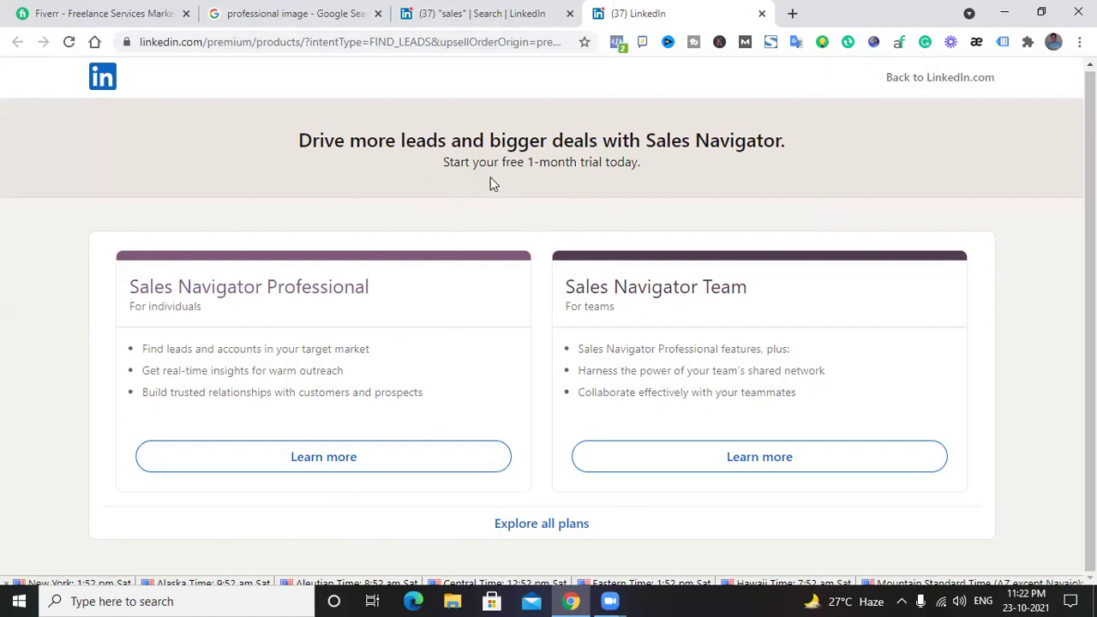
pyautogui.moveTo(444, 163); pyautogui.dragTo(661, 164)
pyautogui.click(664, 166)
# - Open LinkedIn's Advertise product and examine the ad account form's name, currency and associated LinkedIn Page fields
pyautogui.hotkey('ctrl', 'shift', 'Tab')
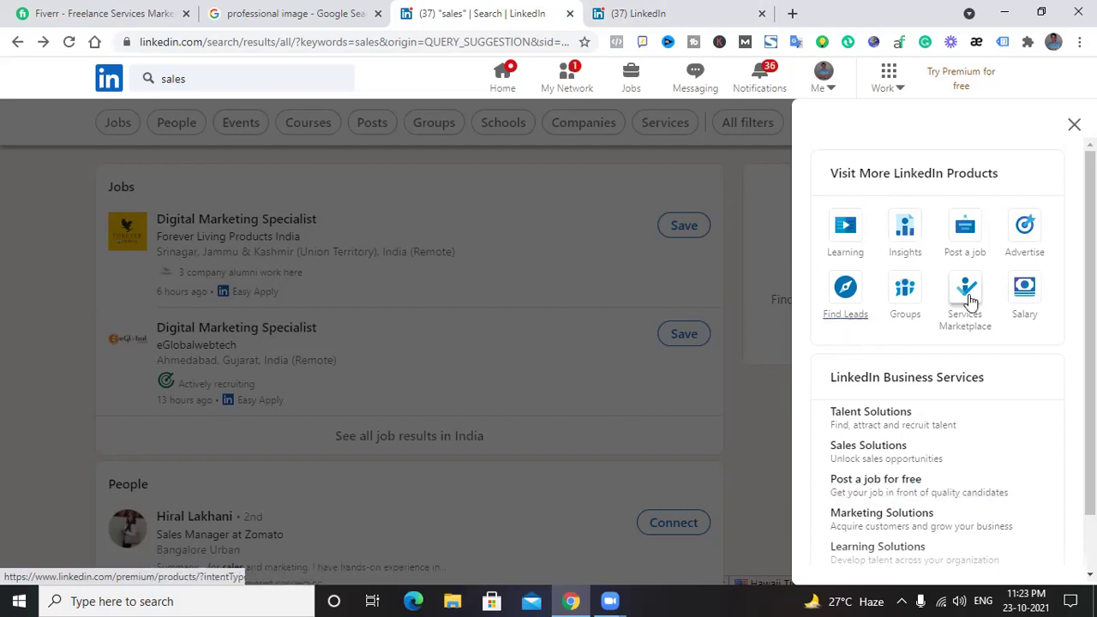
pyautogui.click(1025, 225)
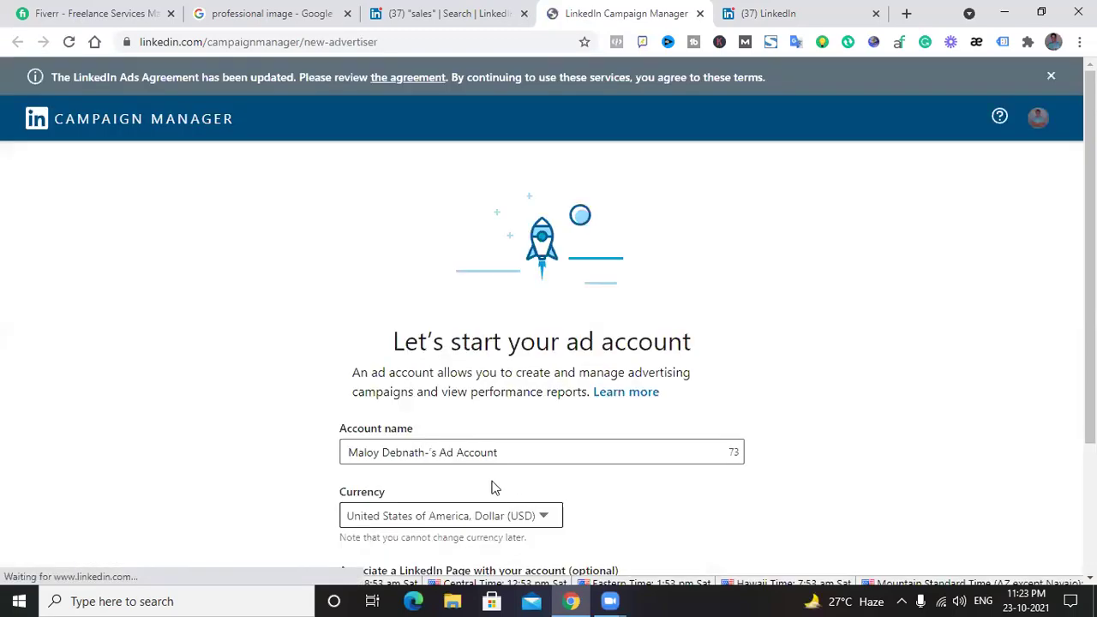
pyautogui.scroll(-2, 388, 256)
pyautogui.scroll(3, 403, 299)
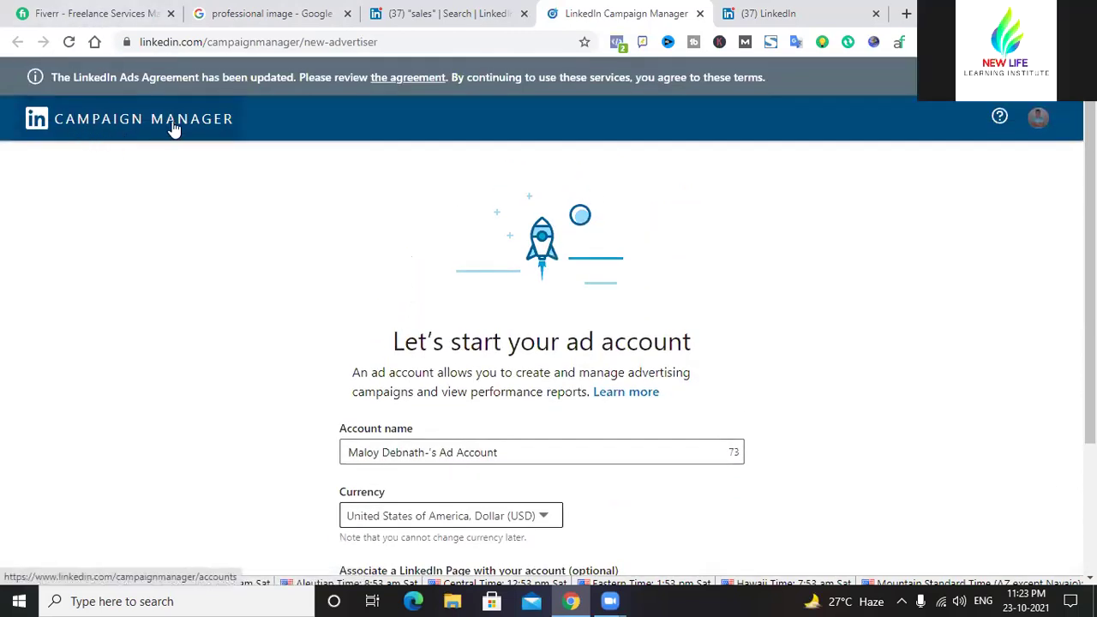
pyautogui.scroll(-2, 248, 247)
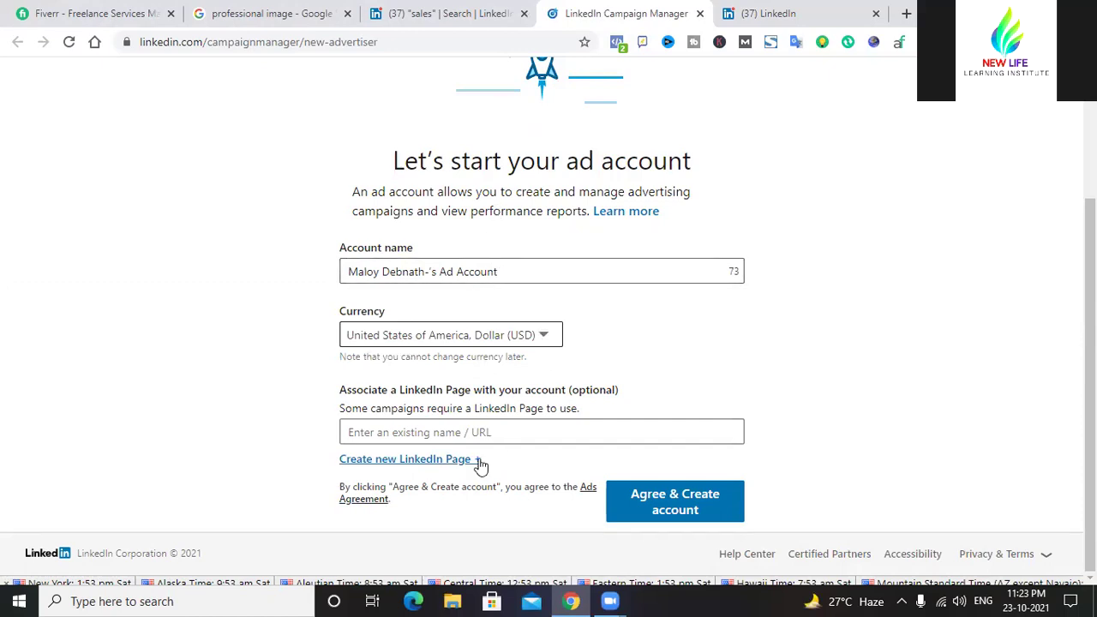
pyautogui.click(403, 432)
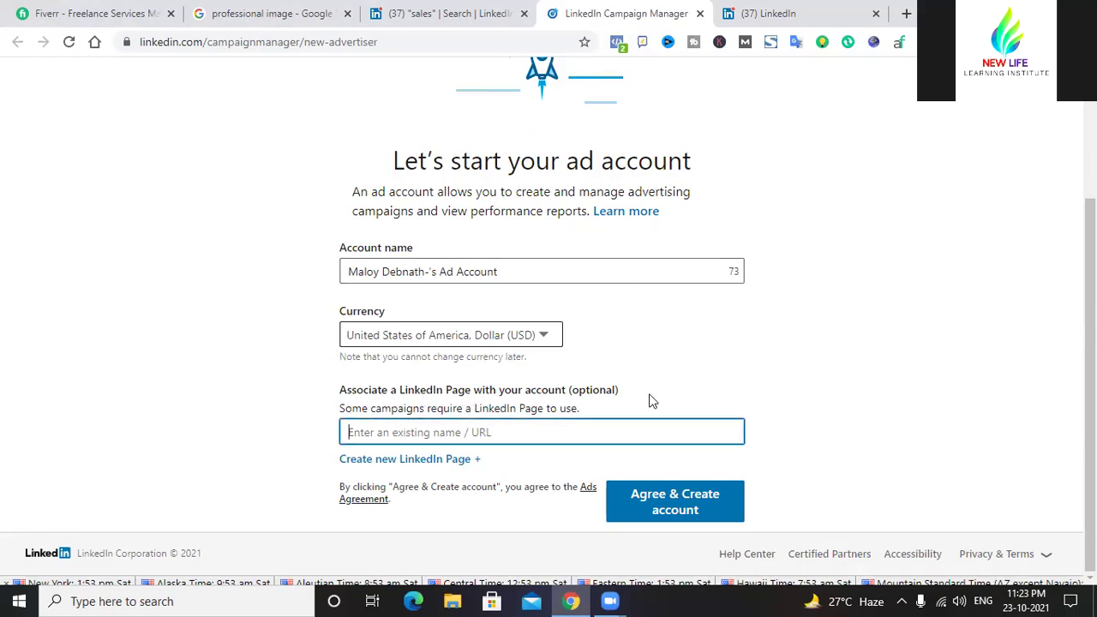
pyautogui.scroll(3, 625, 196)
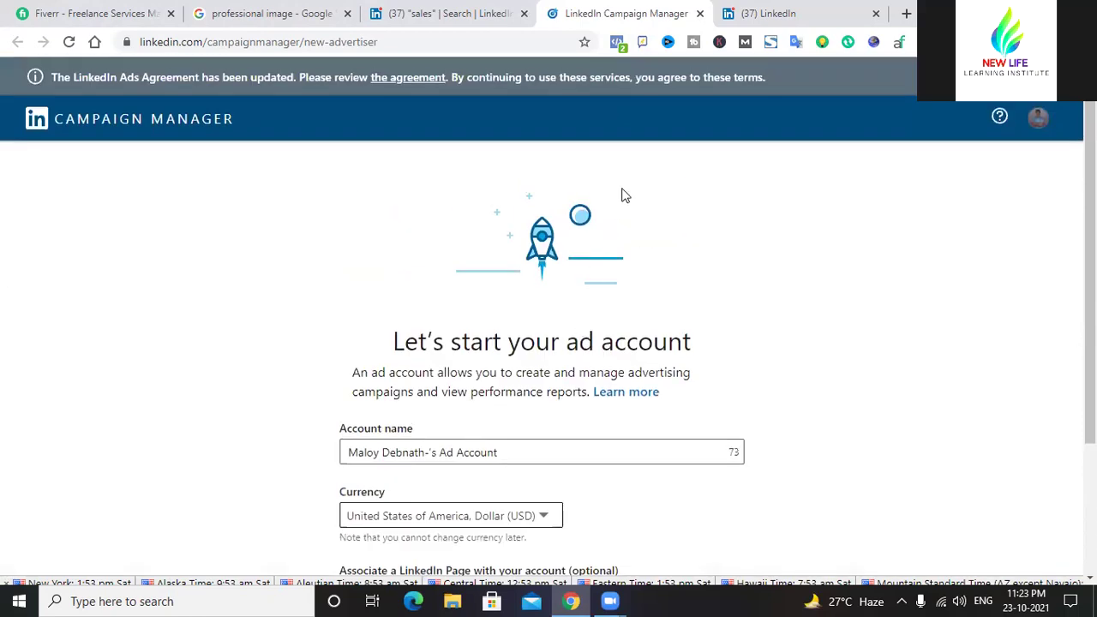
pyautogui.scroll(-3, 519, 319)
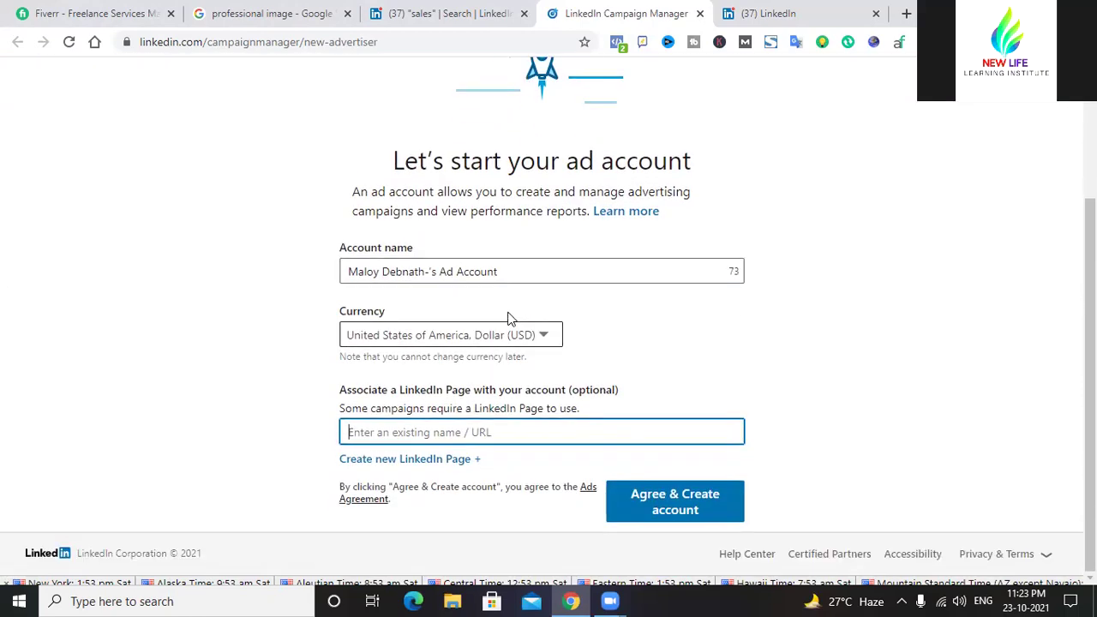
pyautogui.scroll(3, 508, 319)
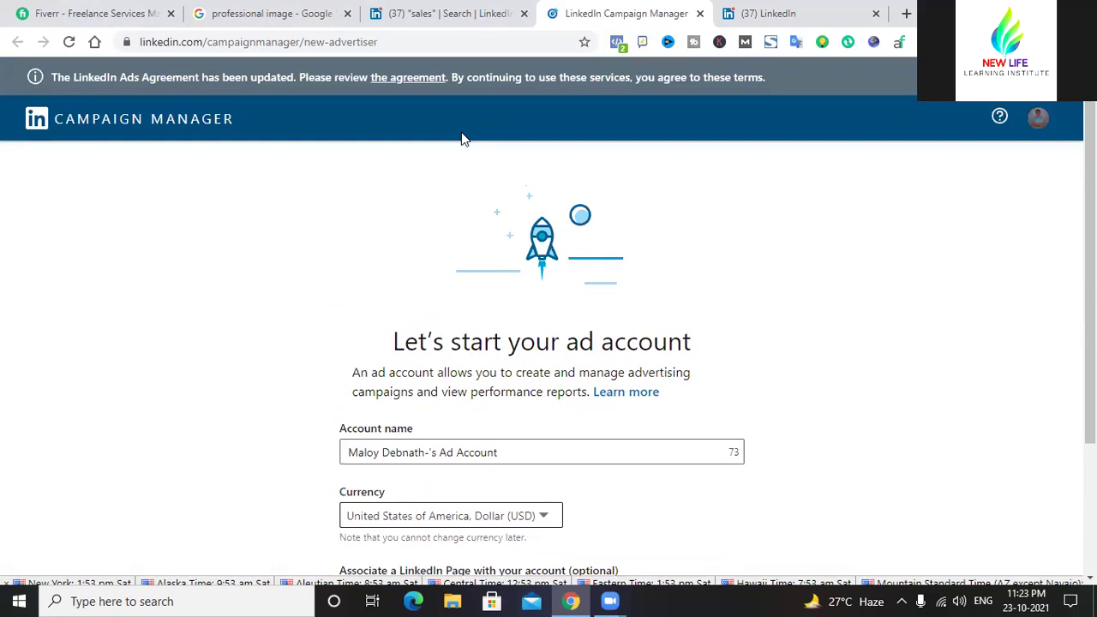
# - Start the free month of Sales Navigator Professional and continue to checkout with the remembered LinkedIn account
pyautogui.click(767, 17)
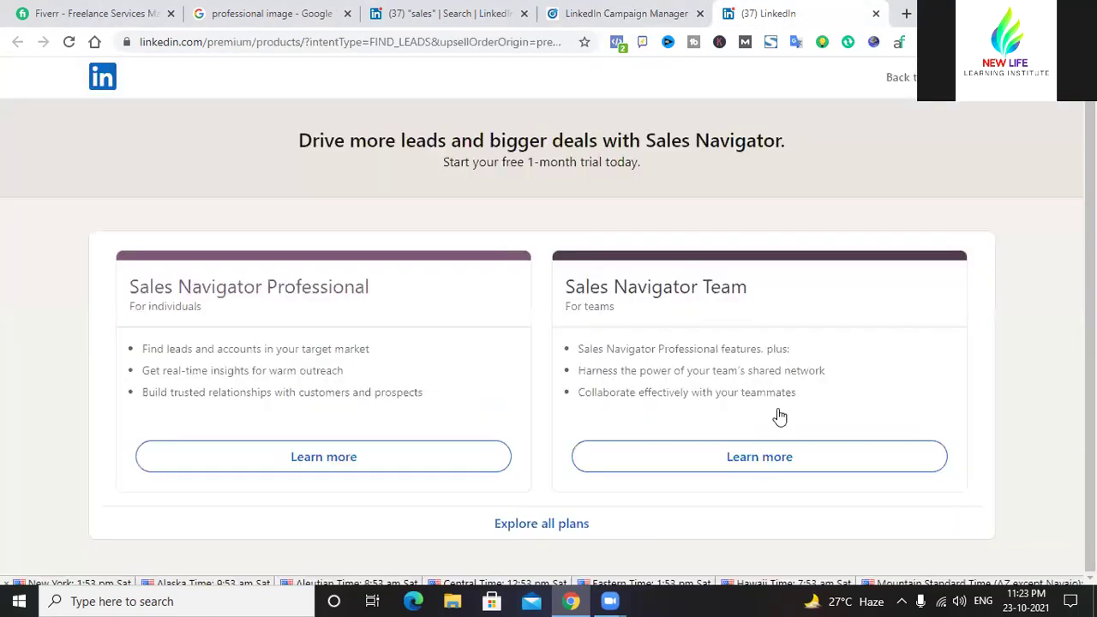
pyautogui.click(321, 457)
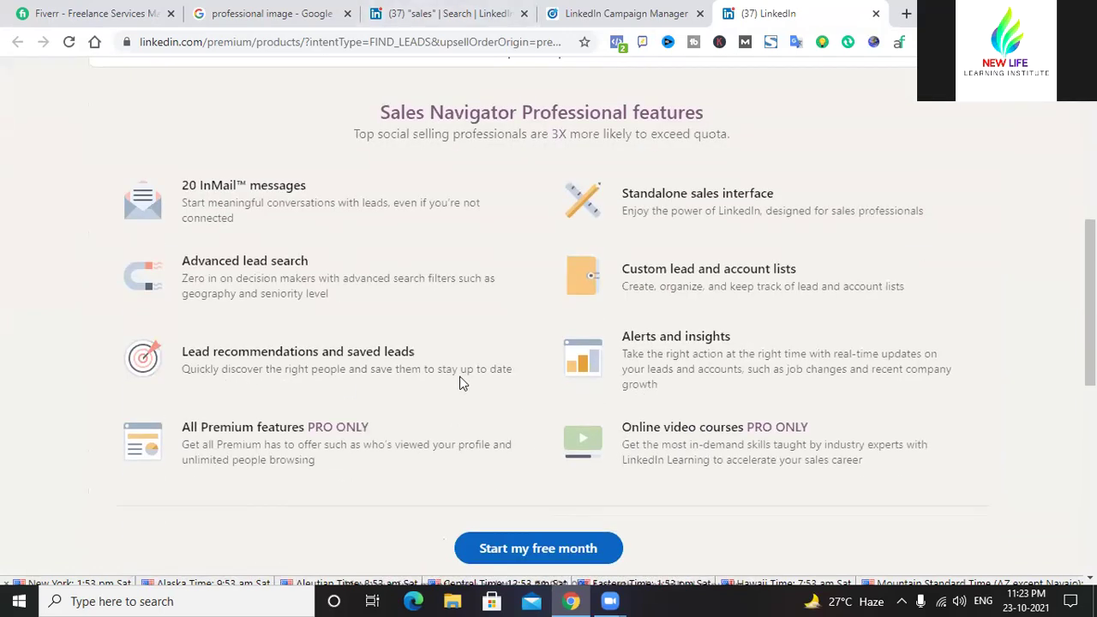
pyautogui.scroll(-2, 463, 381)
pyautogui.click(533, 393)
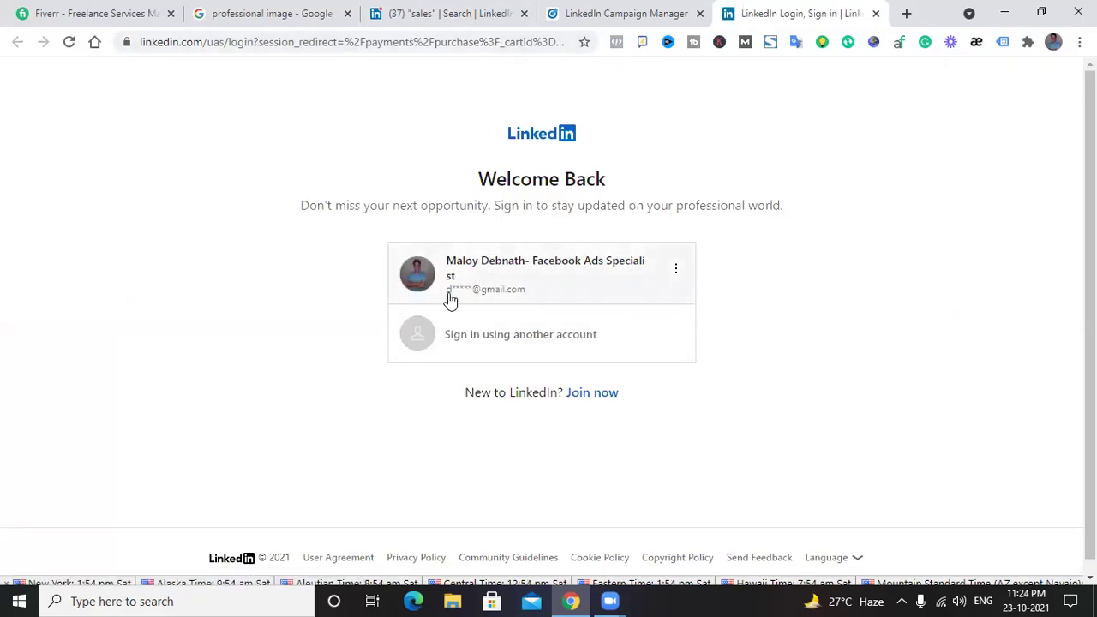
pyautogui.click(487, 290)
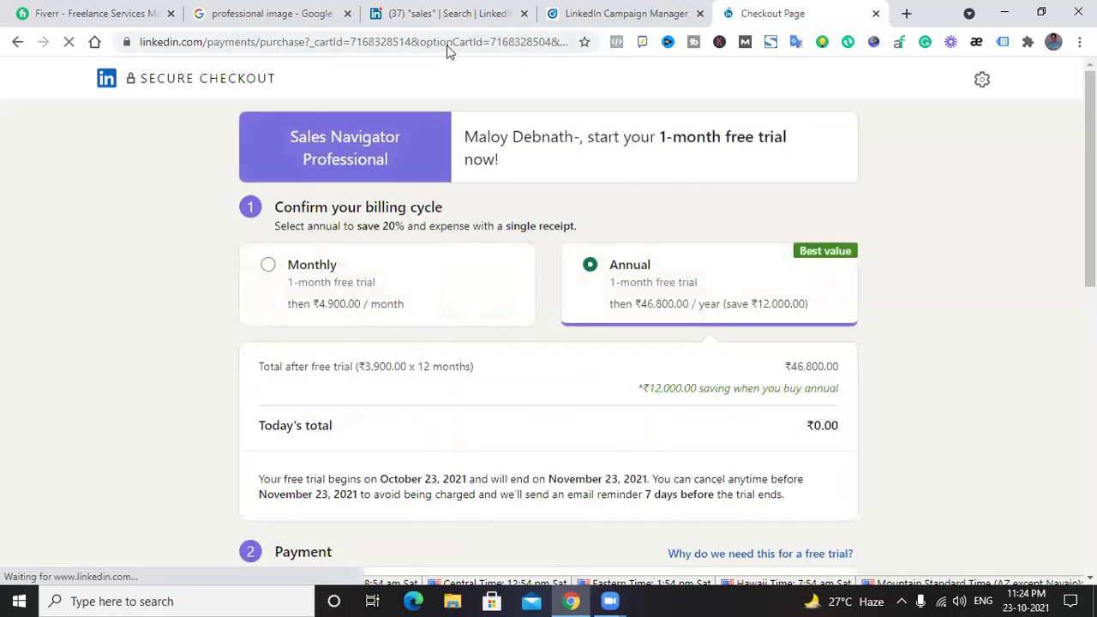
# - Examine the payment form at checkout, from the name fields to the postal code, and activate the card number field
pyautogui.scroll(-4, 492, 357)
pyautogui.scroll(-3, 492, 357)
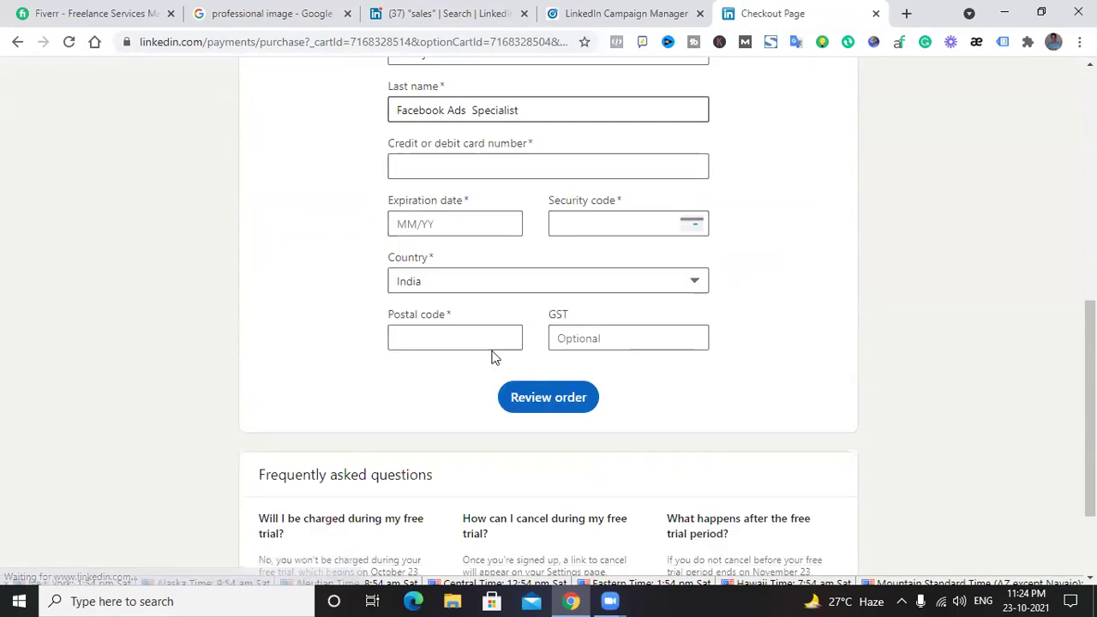
pyautogui.scroll(2, 460, 261)
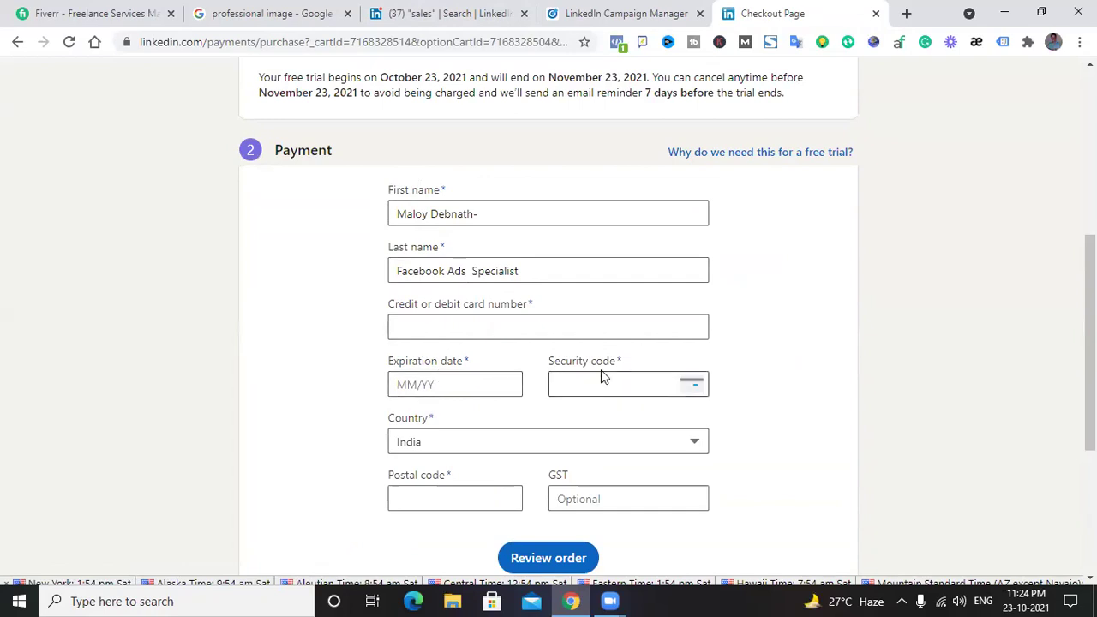
pyautogui.scroll(-2, 454, 368)
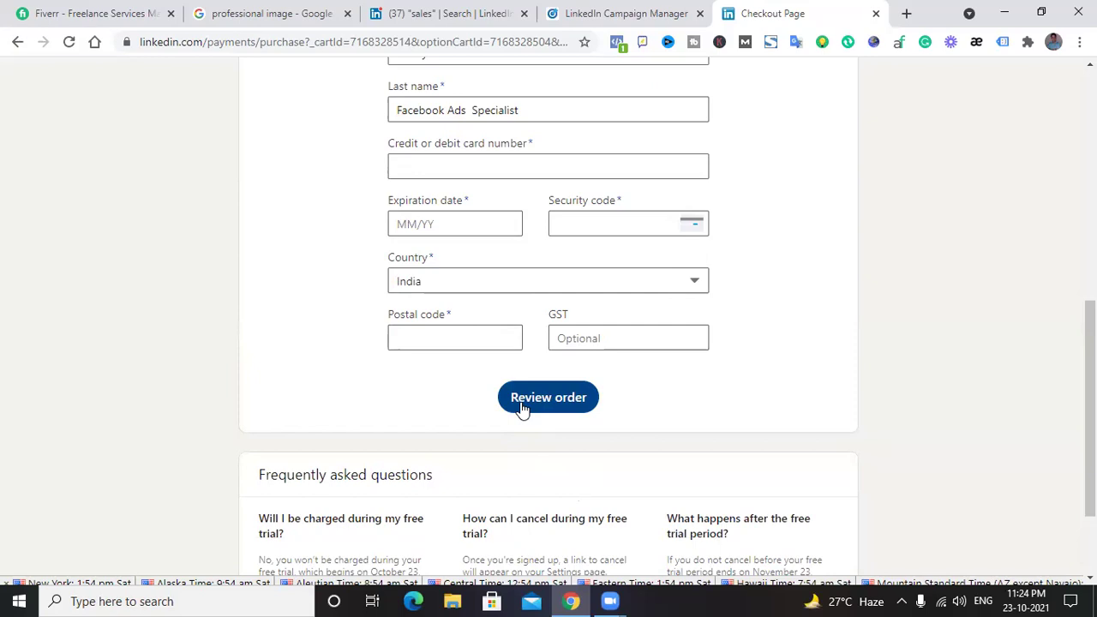
pyautogui.scroll(3, 391, 360)
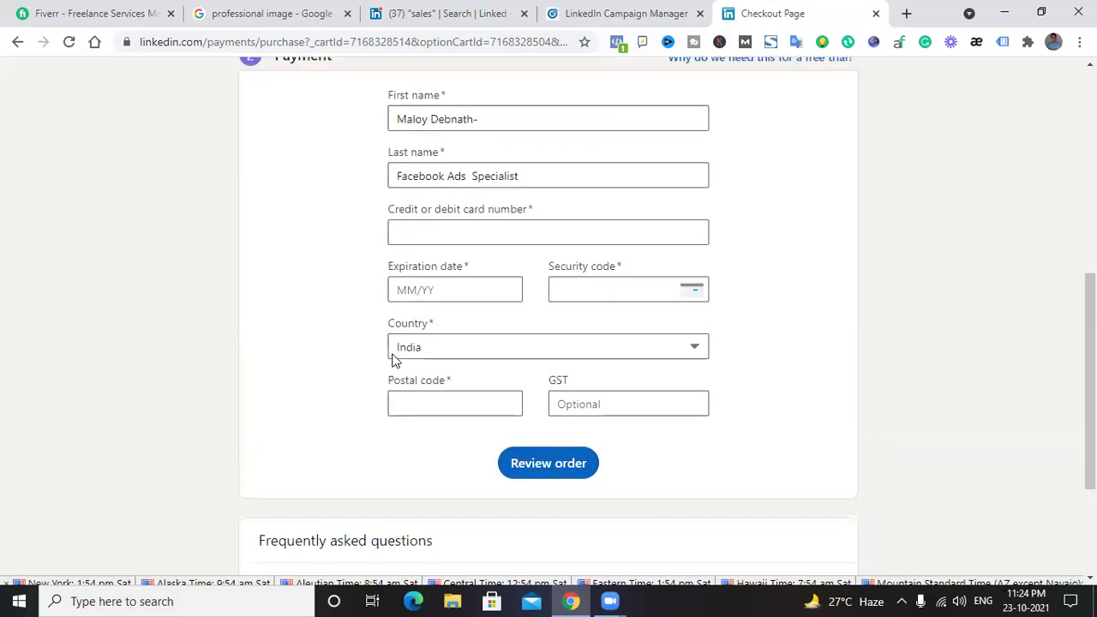
pyautogui.scroll(-2, 393, 355)
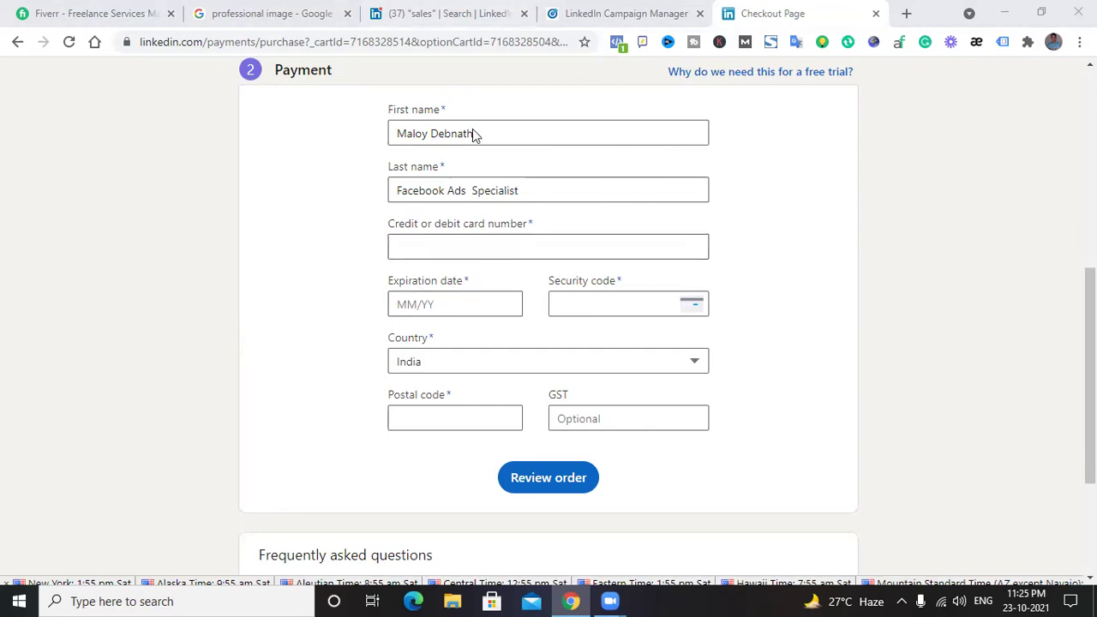
pyautogui.click(456, 244)
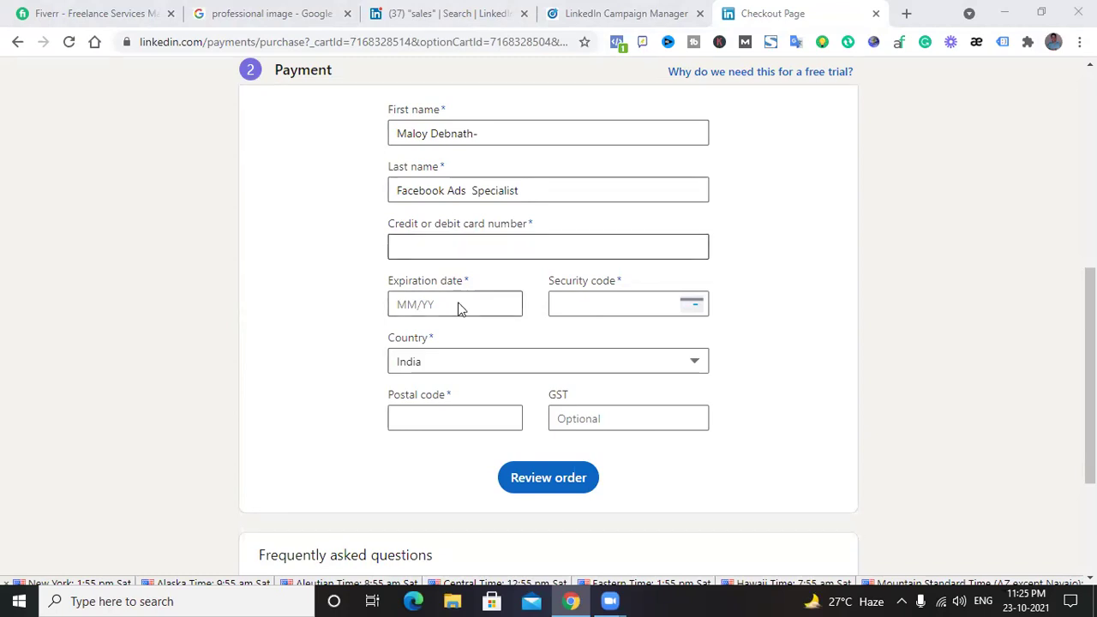
pyautogui.click(447, 244)
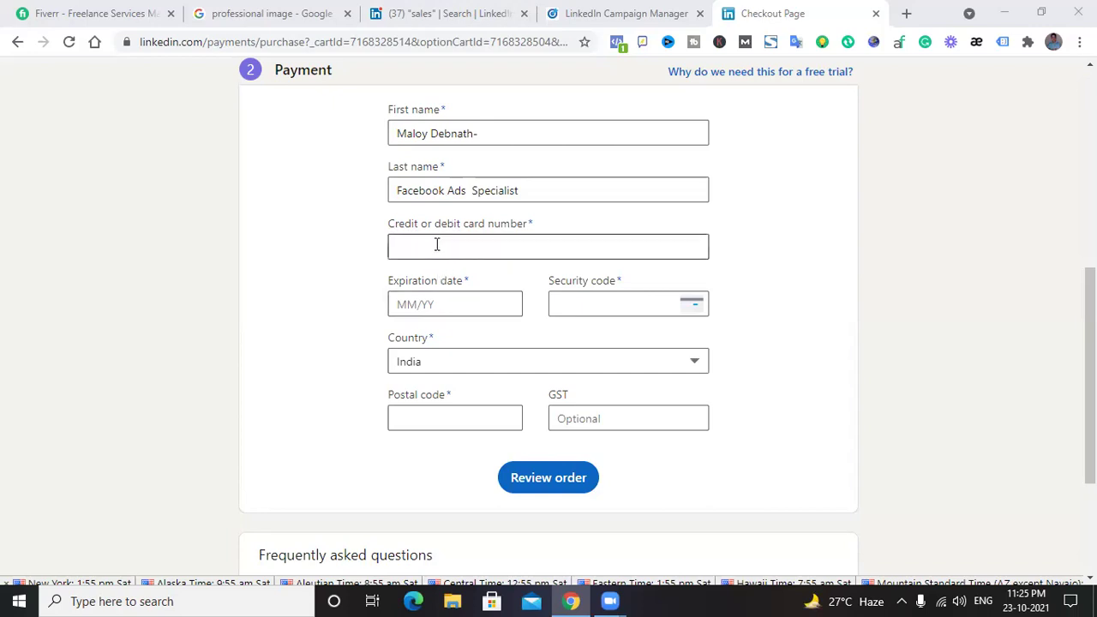
pyautogui.click(499, 257)
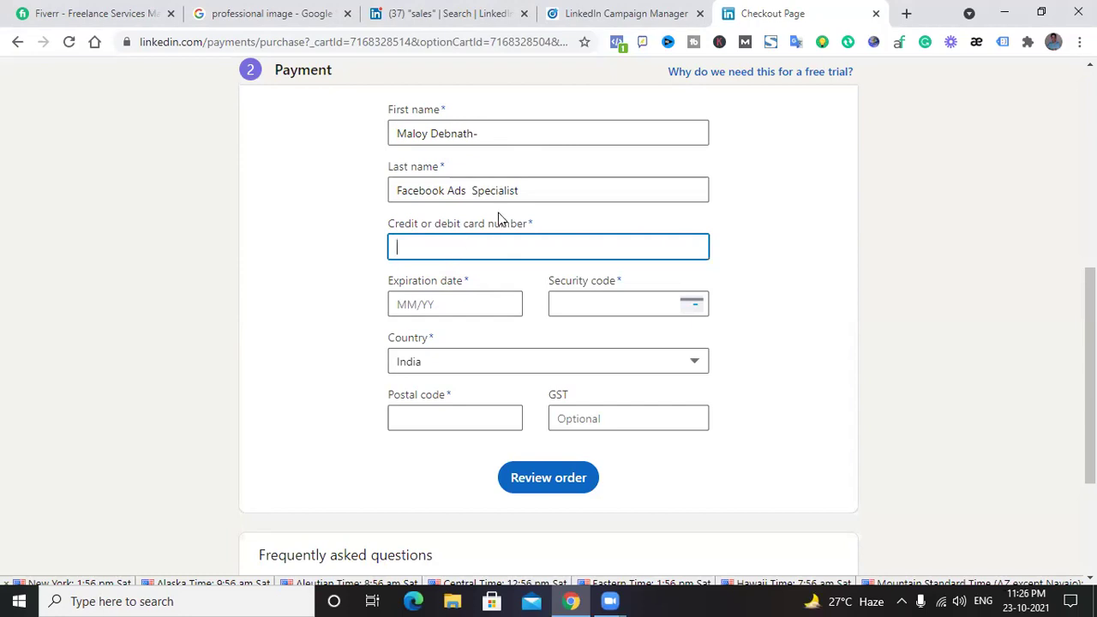
pyautogui.click(204, 601)
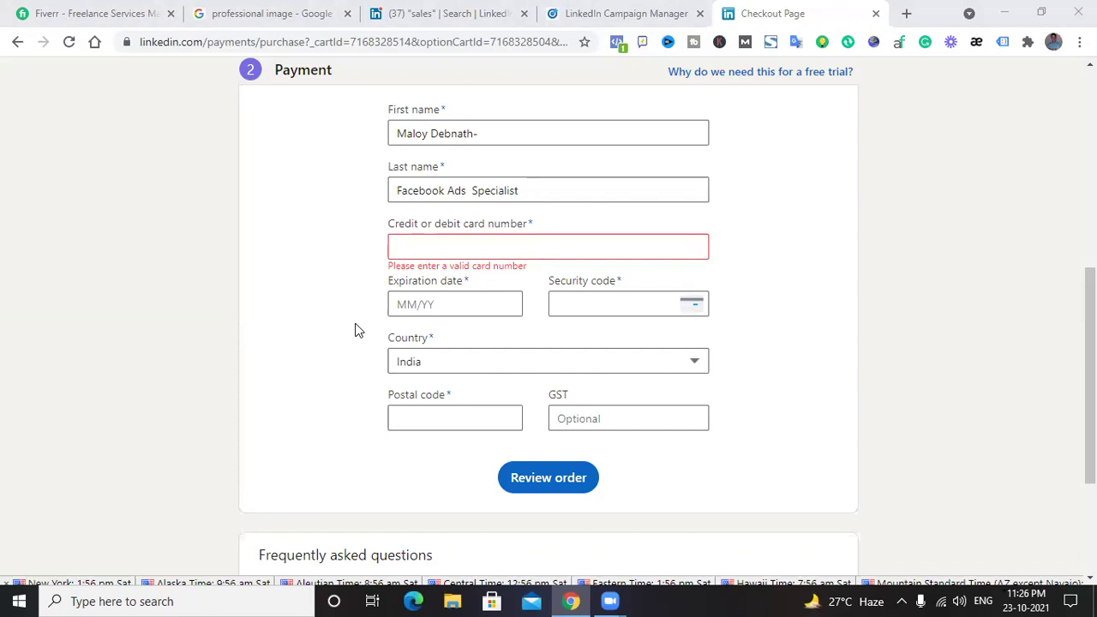
pyautogui.click(595, 14)
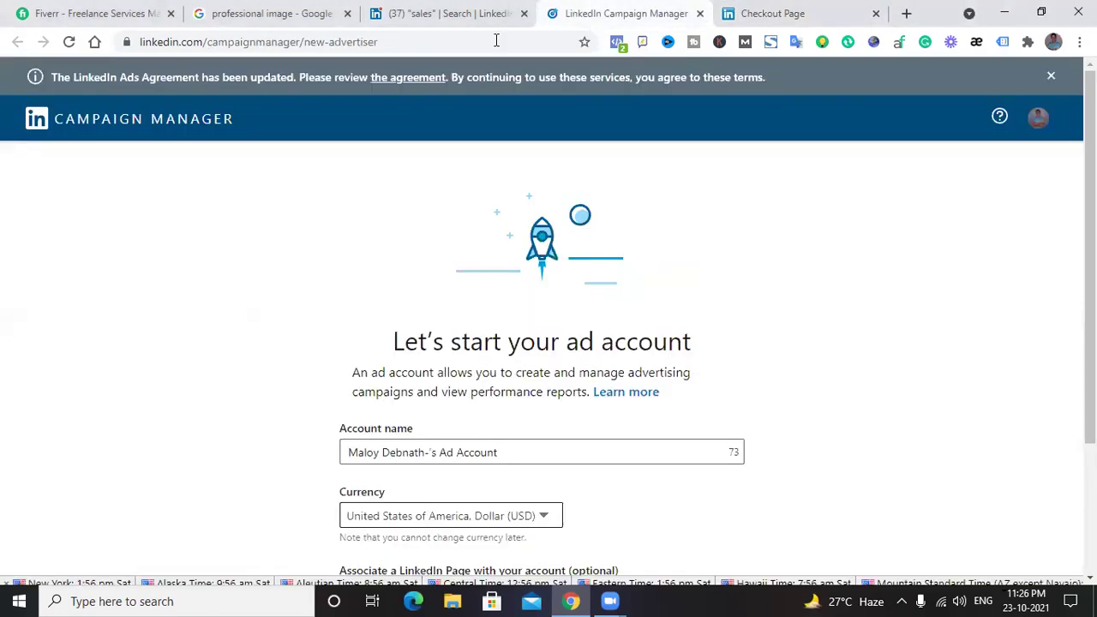
pyautogui.click(477, 17)
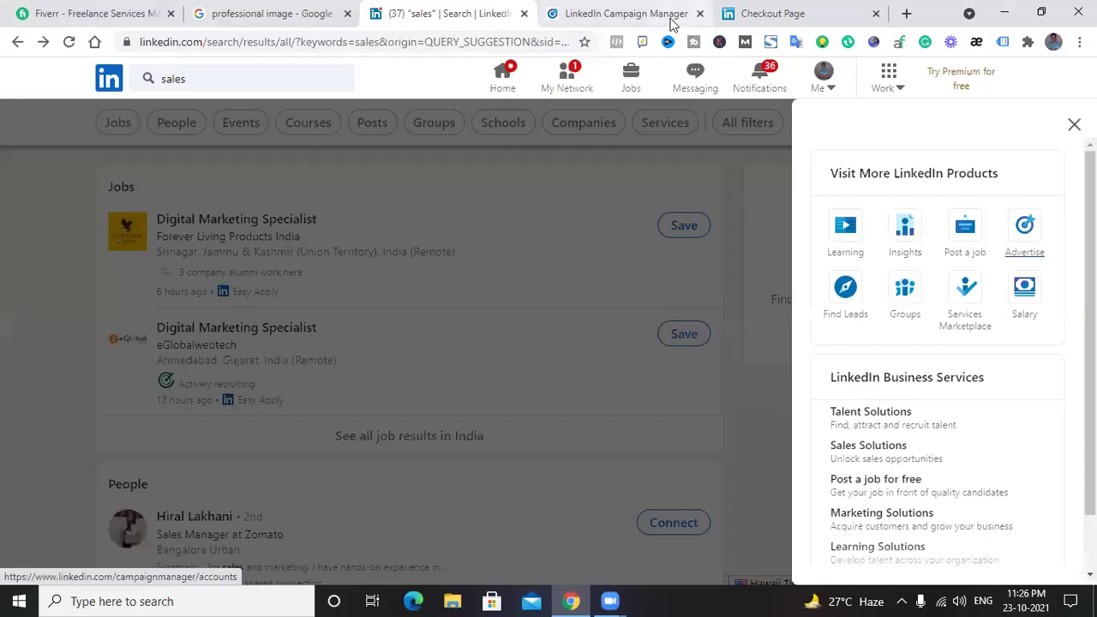
pyautogui.click(673, 17)
pyautogui.click(760, 15)
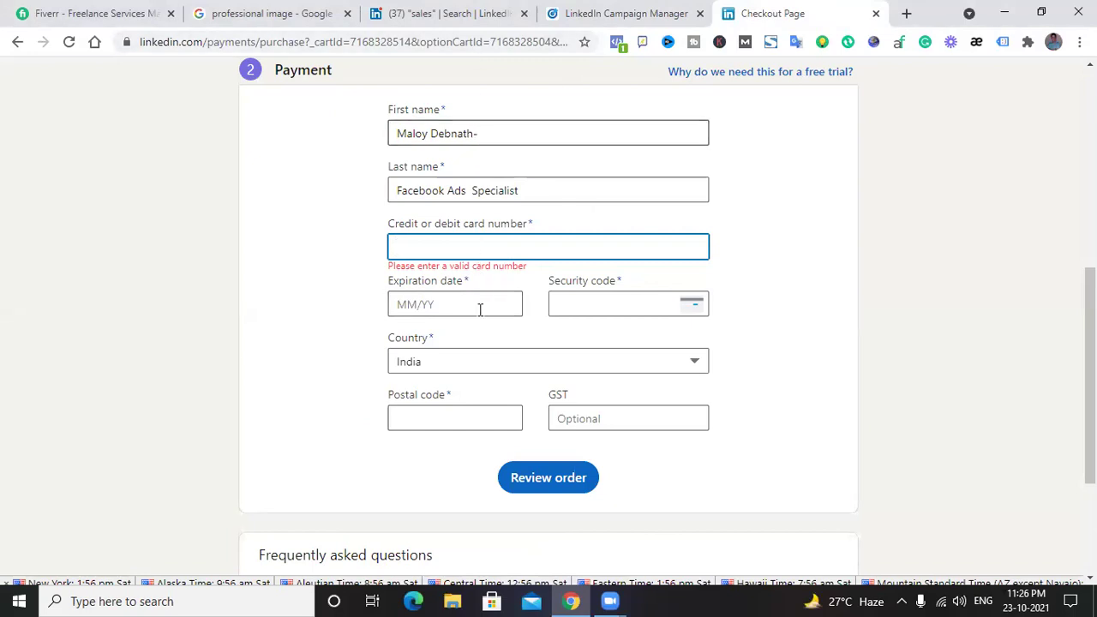
# - Examine the Sales Navigator Professional checkout, from the required payment fields to the trial terms and the monthly and annual billing options
pyautogui.scroll(3, 480, 341)
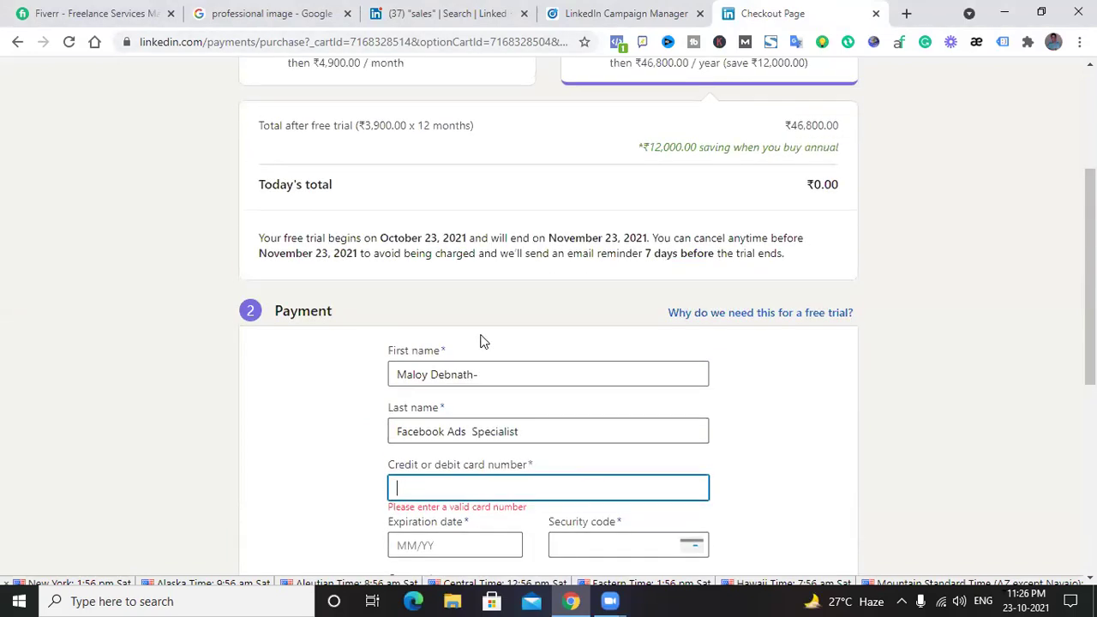
pyautogui.scroll(3, 517, 317)
pyautogui.scroll(-7, 517, 315)
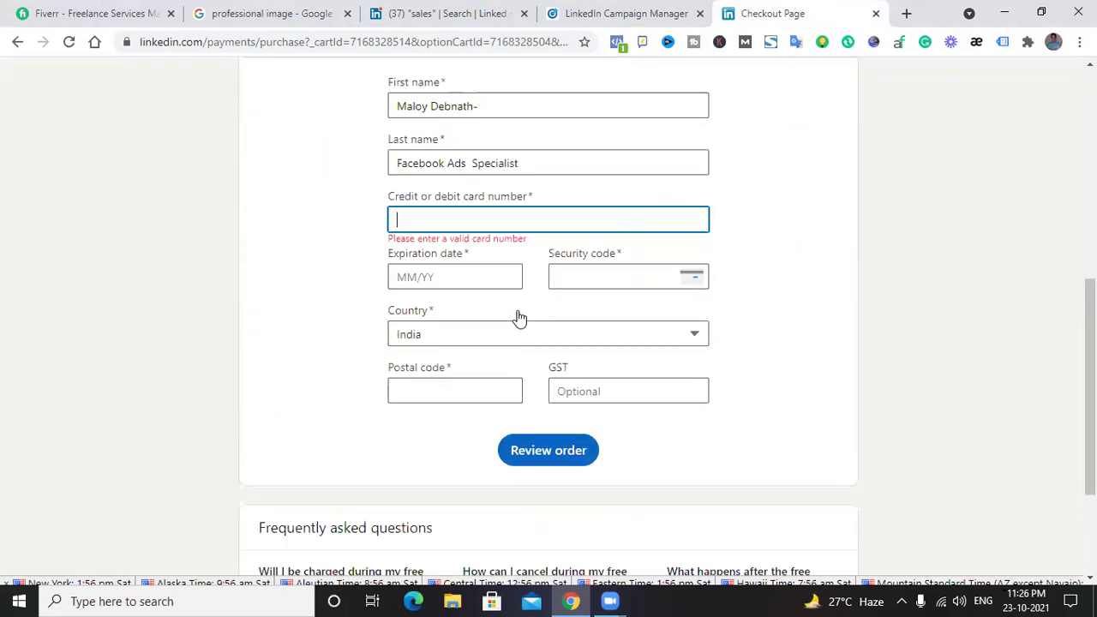
pyautogui.scroll(2, 497, 232)
pyautogui.scroll(-2, 497, 232)
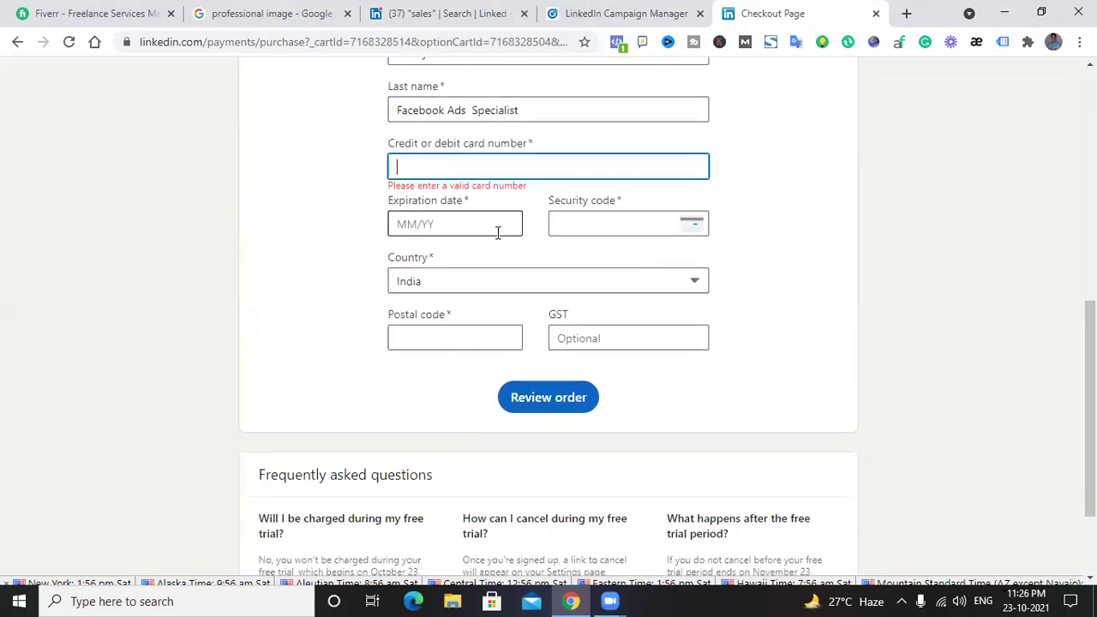
pyautogui.scroll(2, 492, 247)
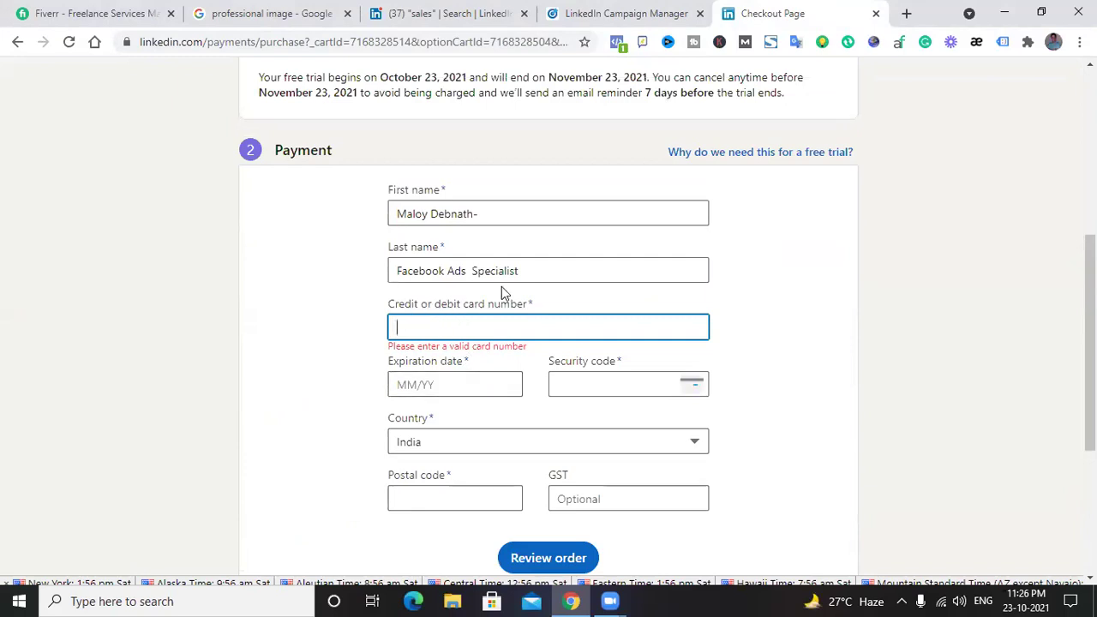
pyautogui.scroll(-1, 501, 287)
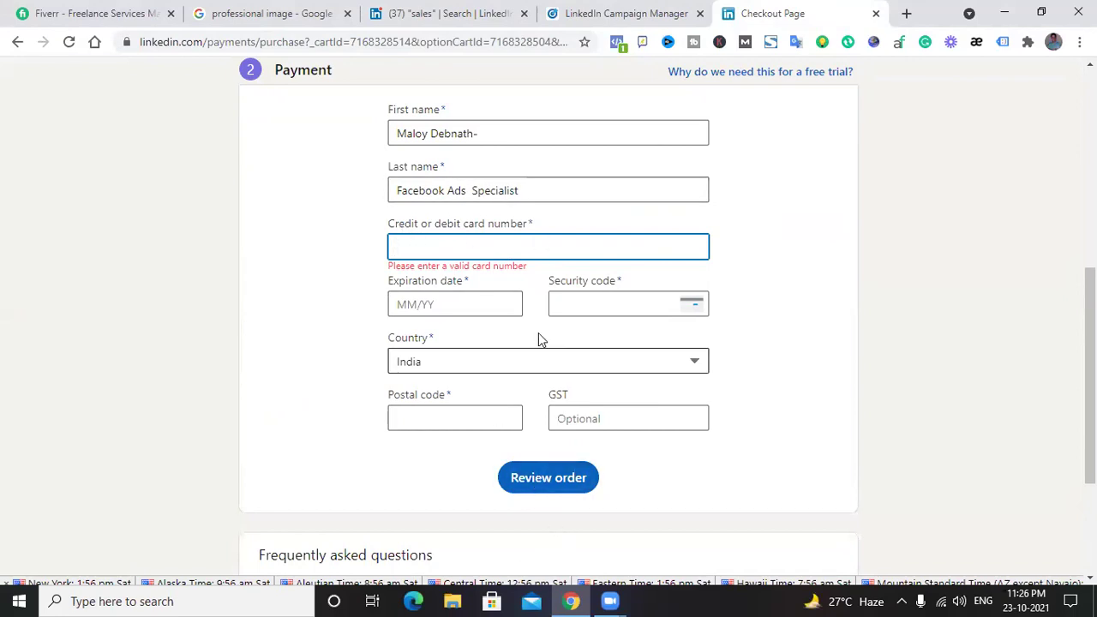
pyautogui.scroll(3, 524, 367)
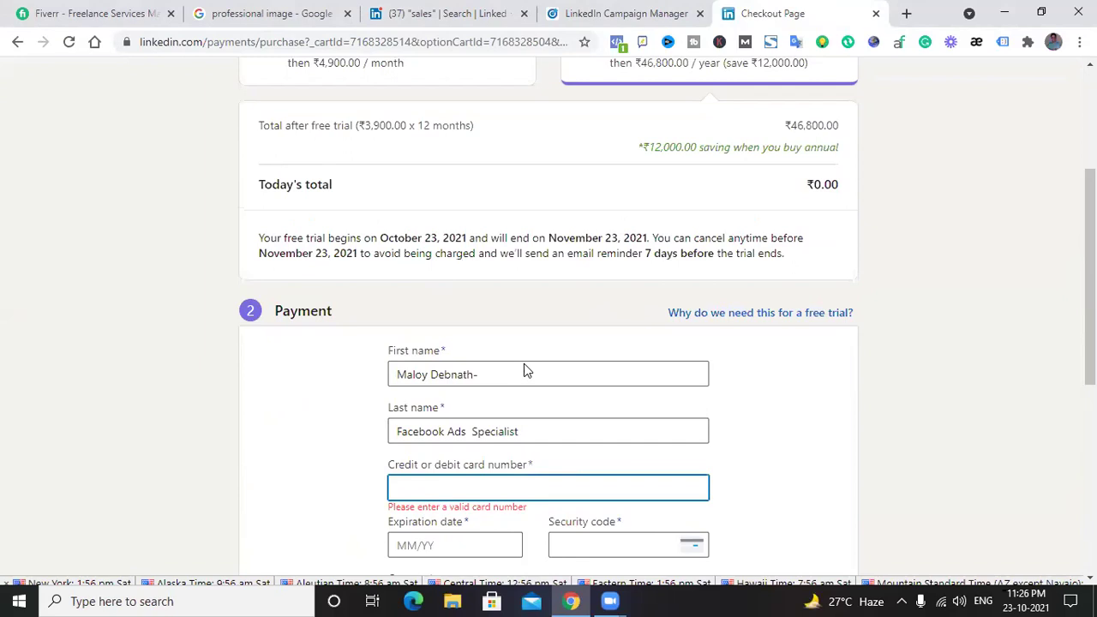
pyautogui.scroll(3, 527, 369)
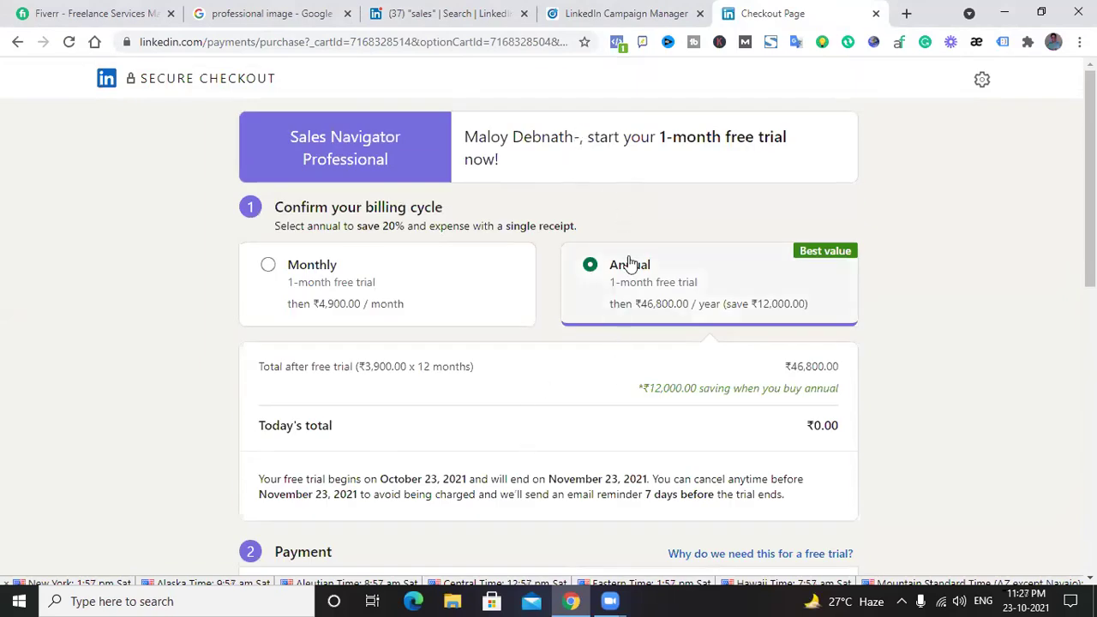
# - Abandon the Sales Navigator checkout and close its page and Campaign Manager, returning to the list of LinkedIn products
pyautogui.click(16, 43)
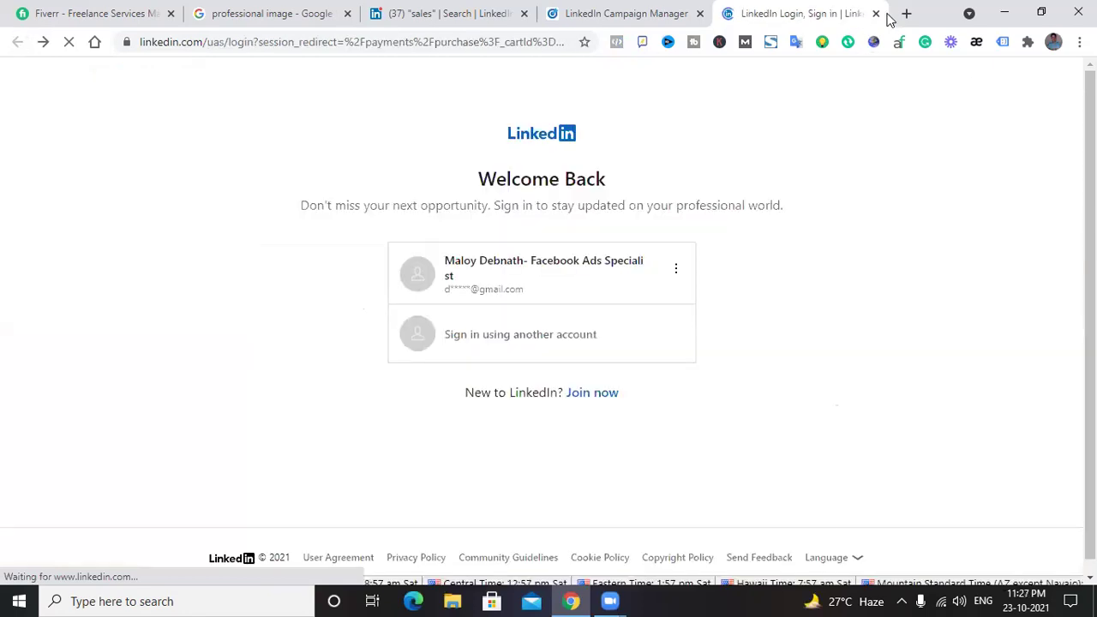
pyautogui.click(876, 14)
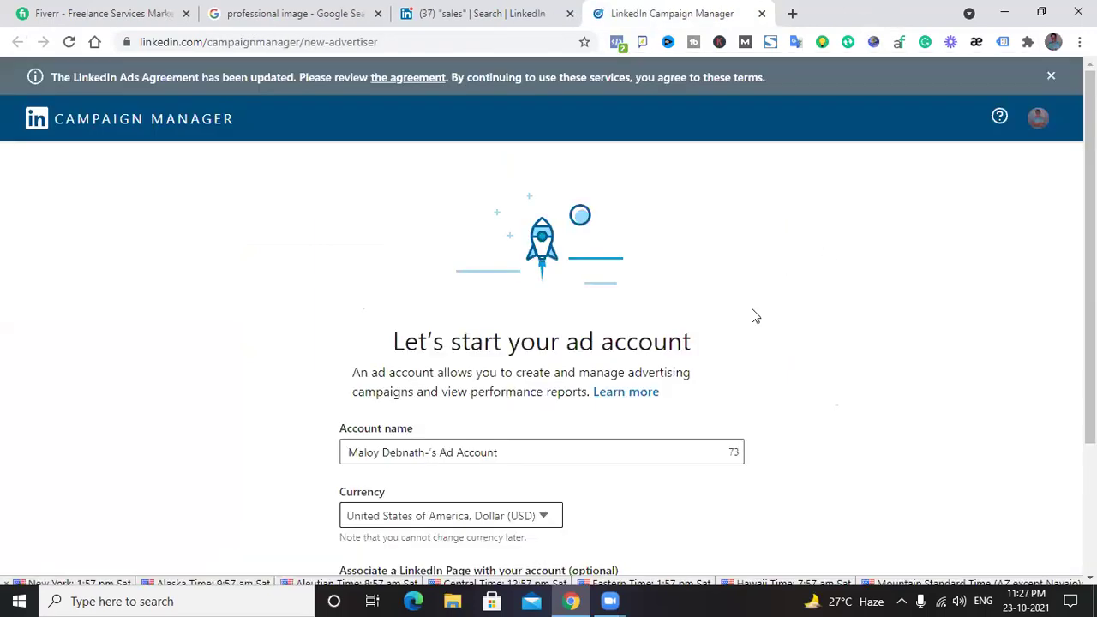
pyautogui.click(466, 17)
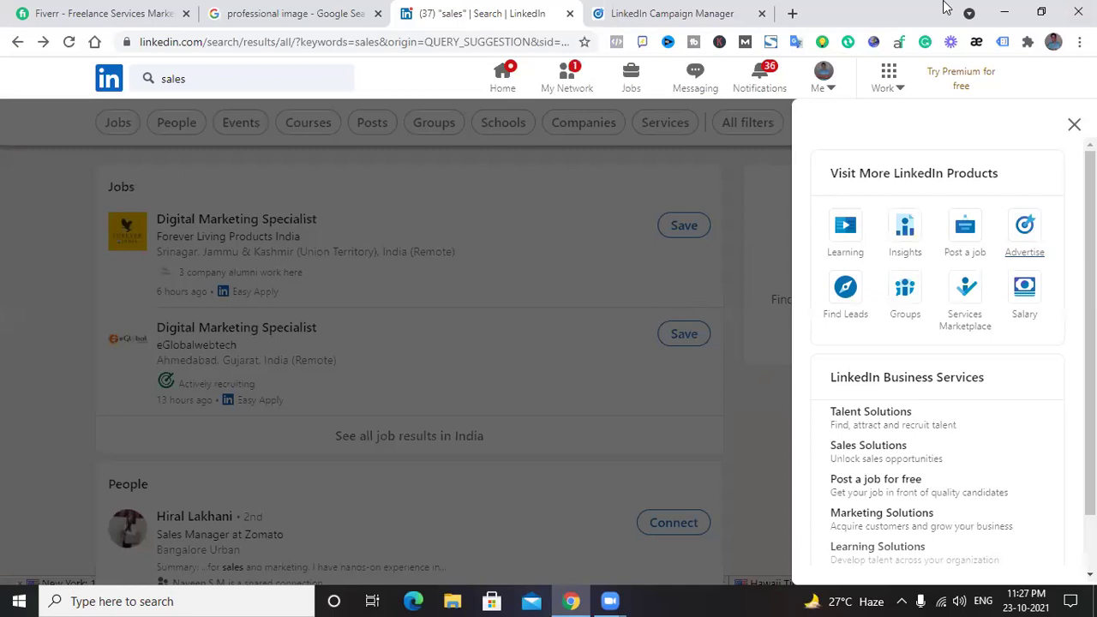
pyautogui.click(682, 15)
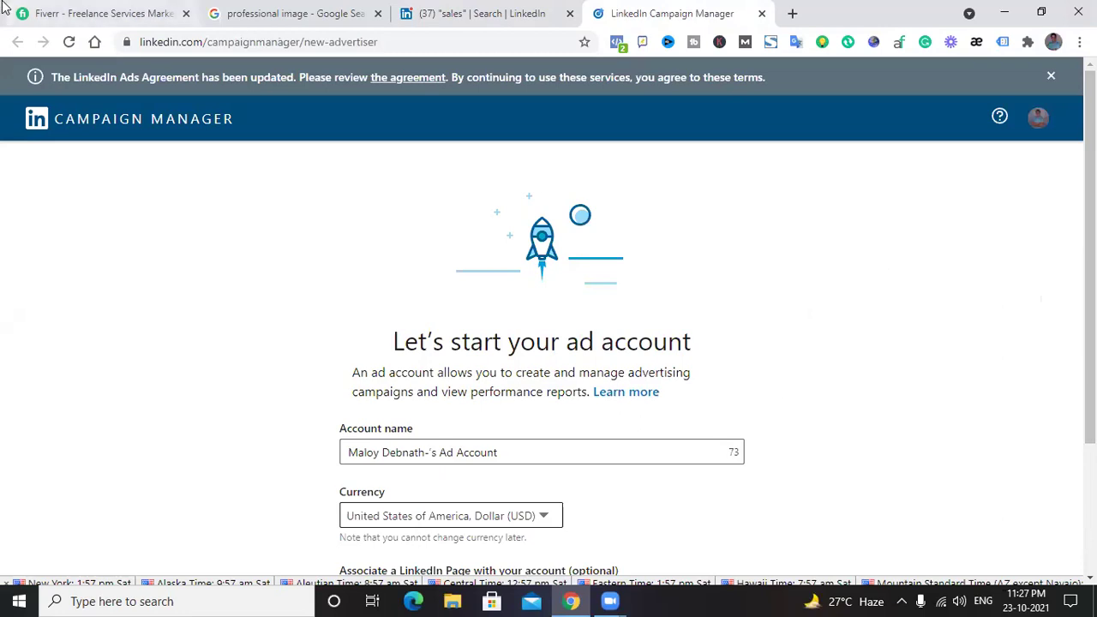
pyautogui.click(763, 14)
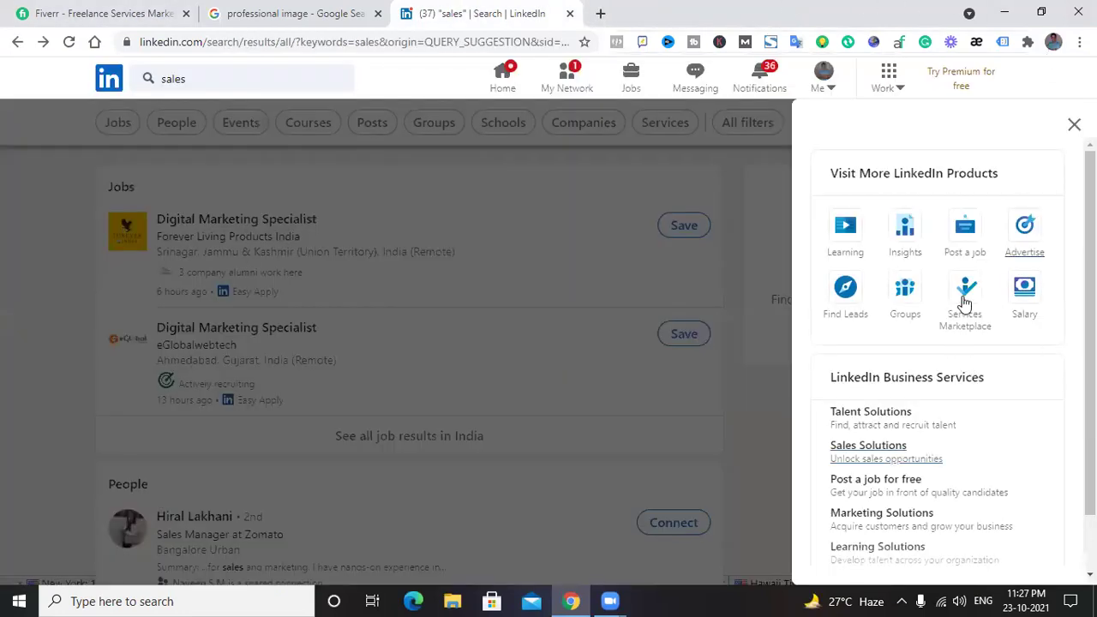
# - Open LinkedIn's Services Marketplace and examine the popular services, the How it works steps and the provider and proposal sections
pyautogui.click(830, 224)
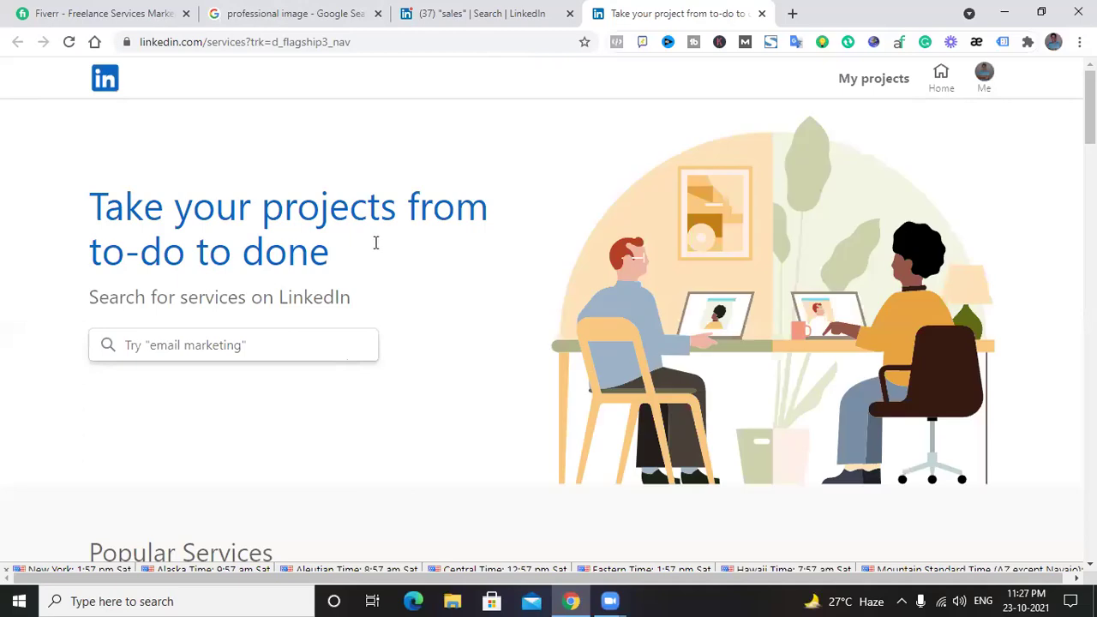
pyautogui.scroll(-5, 374, 250)
pyautogui.scroll(1, 373, 236)
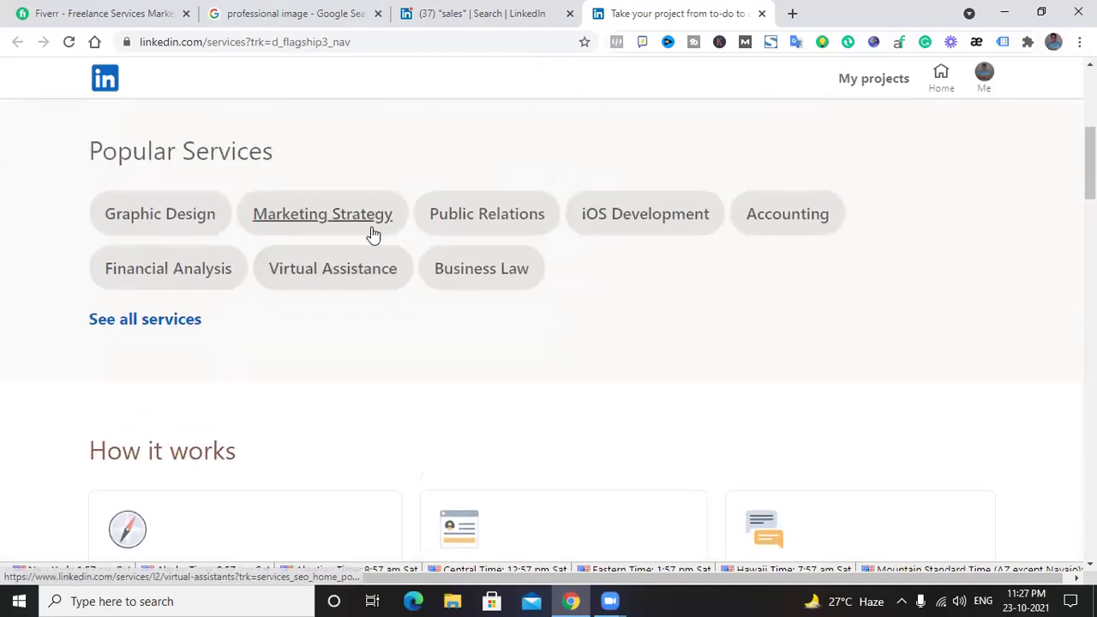
pyautogui.scroll(2, 373, 210)
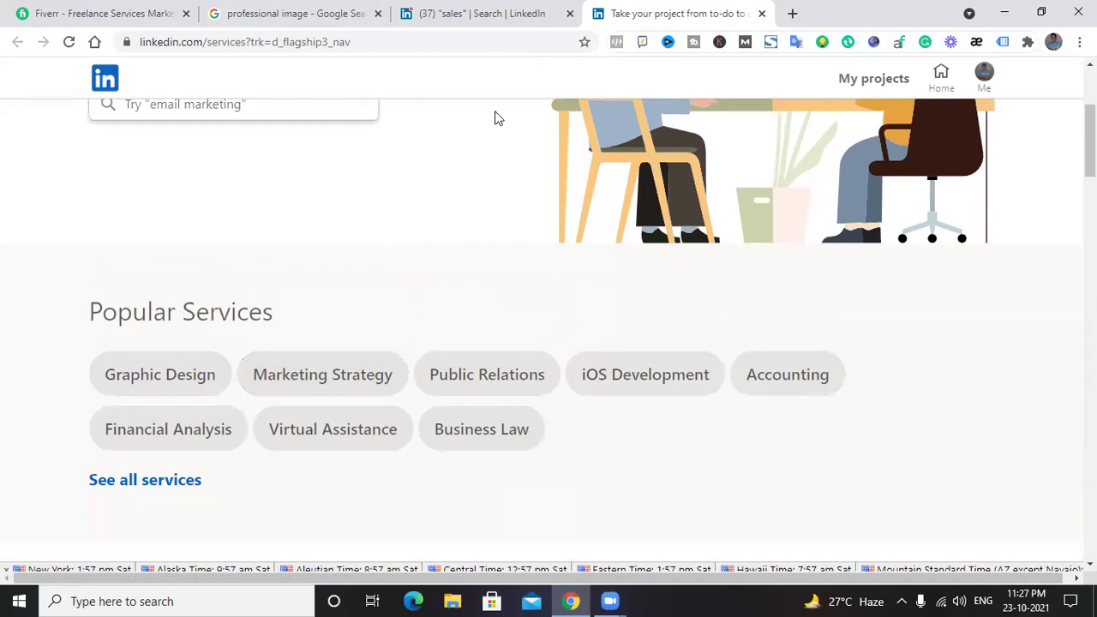
pyautogui.scroll(-3, 469, 269)
pyautogui.scroll(-3, 468, 269)
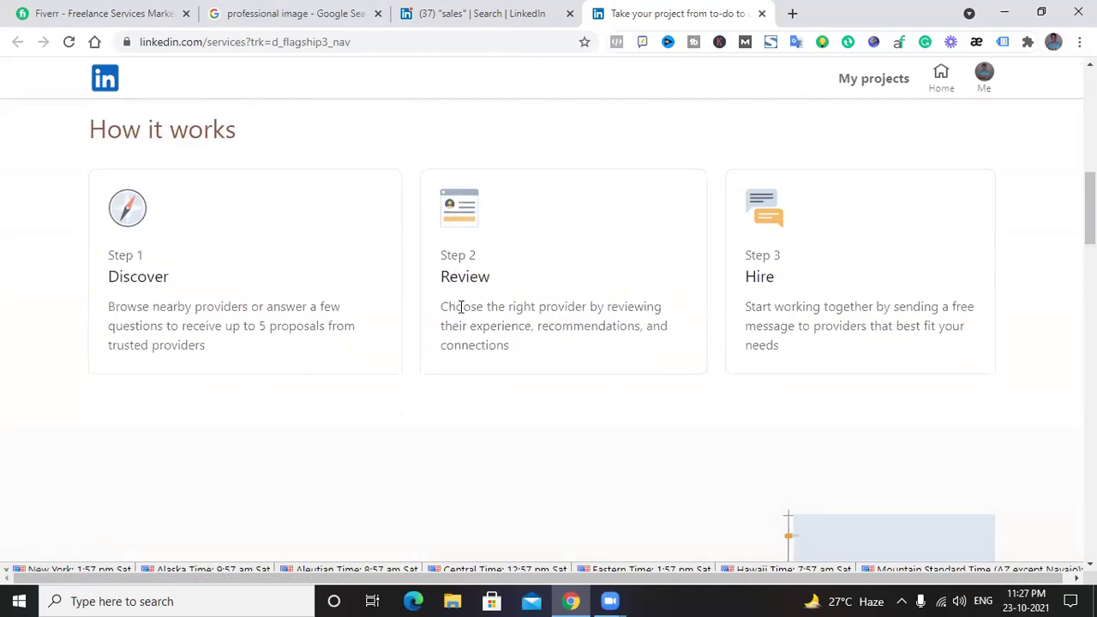
pyautogui.scroll(-4, 474, 288)
pyautogui.scroll(-3, 474, 288)
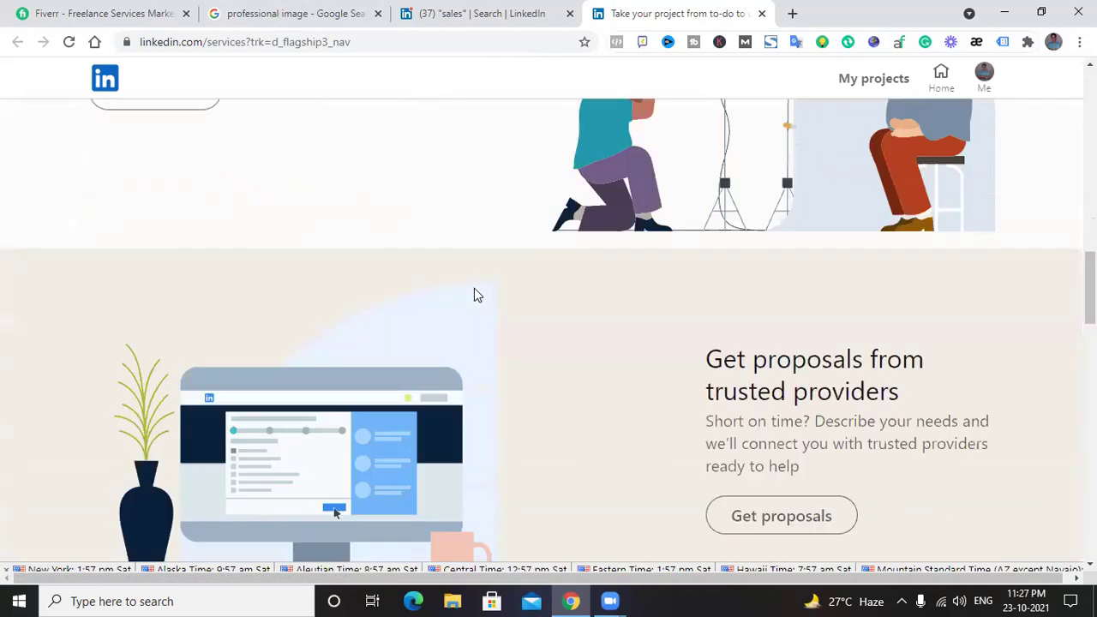
# - Examine the Top providers section of the Services Marketplace, including the providers' ratings and offered services
pyautogui.scroll(-13, 474, 288)
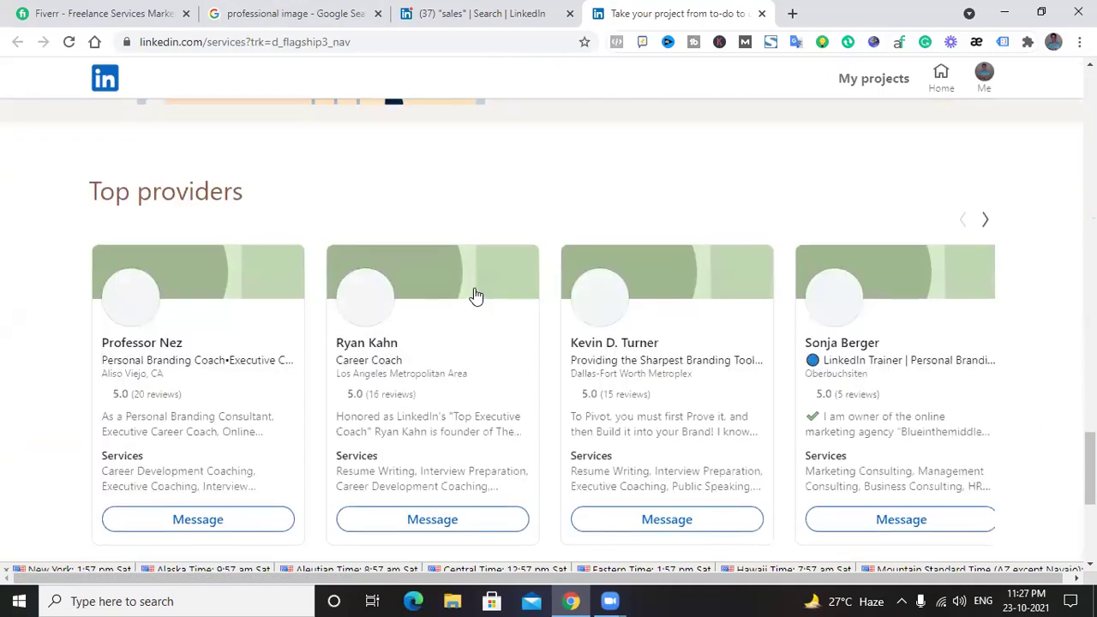
pyautogui.scroll(-3, 474, 290)
pyautogui.scroll(3, 473, 307)
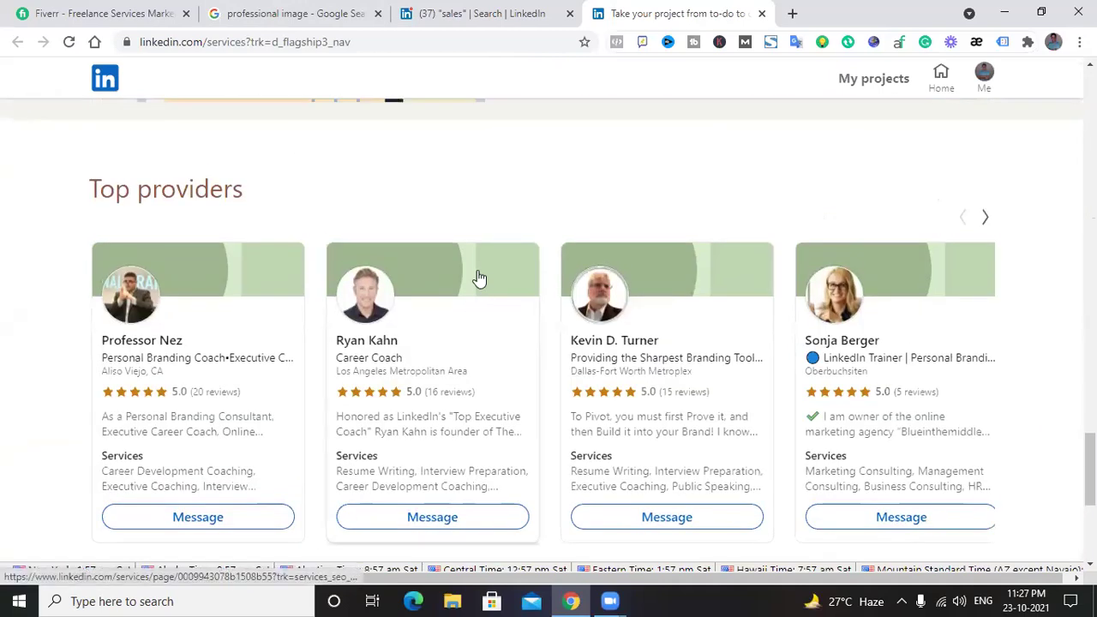
pyautogui.scroll(-2, 480, 278)
pyautogui.scroll(3, 480, 278)
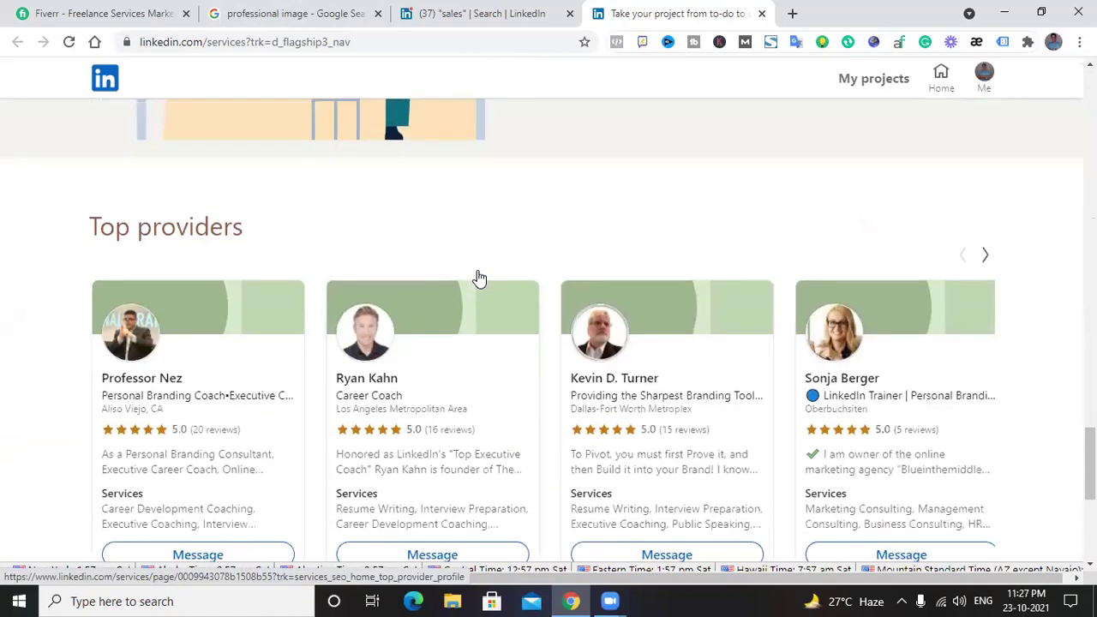
pyautogui.scroll(-4, 479, 277)
pyautogui.scroll(3, 478, 277)
pyautogui.scroll(-1, 480, 276)
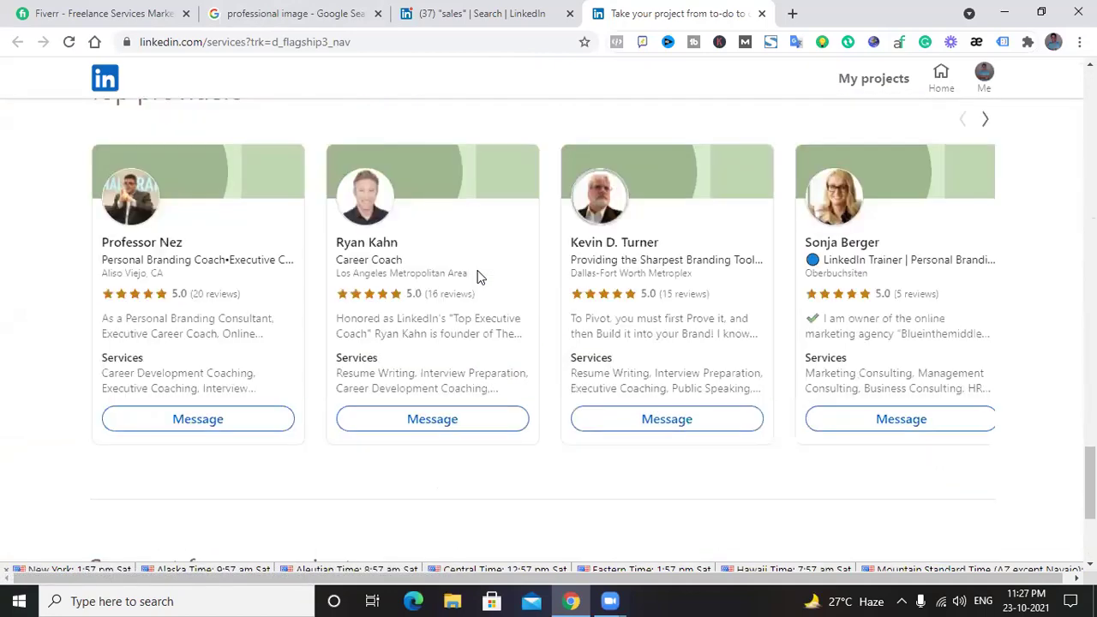
# - Open the full list of marketplace services from Popular Services and browse the categories as far as Consulting
pyautogui.scroll(10, 478, 277)
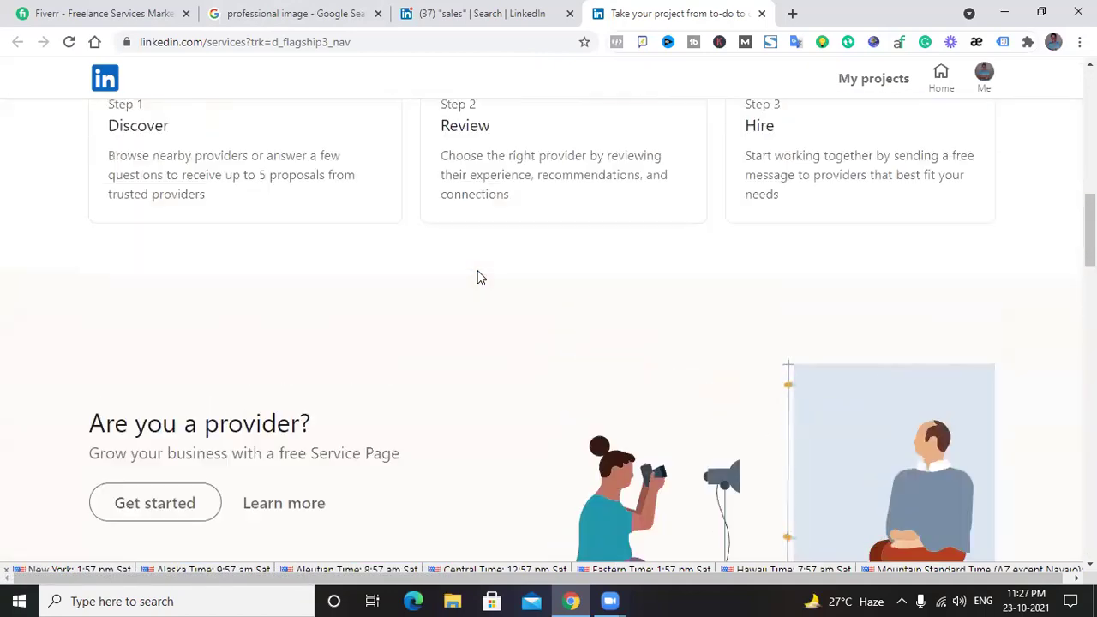
pyautogui.scroll(8, 478, 277)
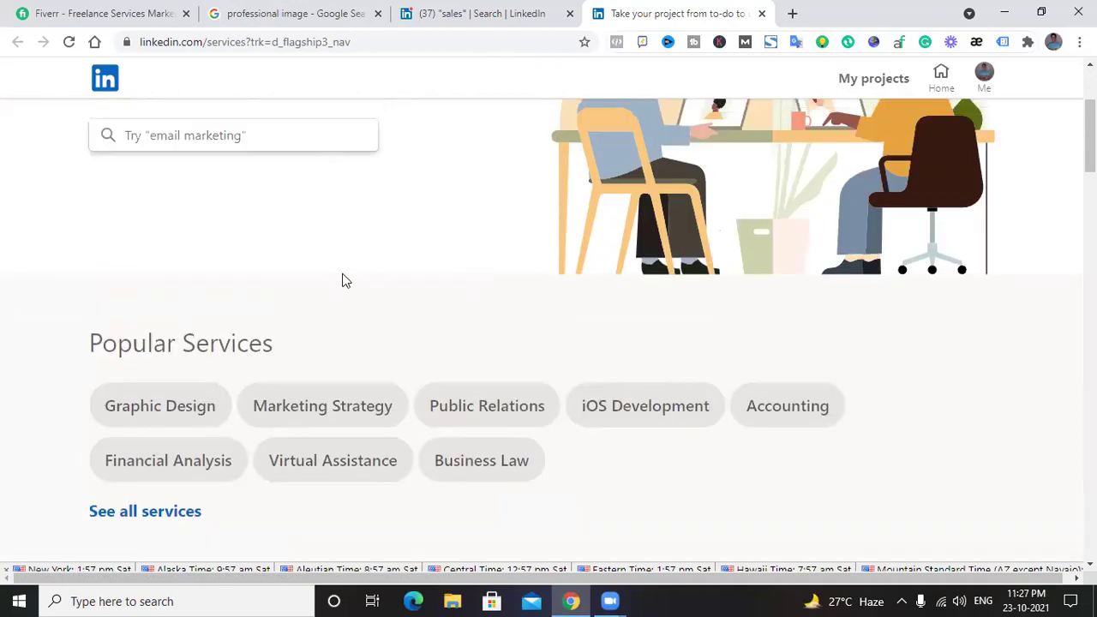
pyautogui.scroll(-2, 343, 281)
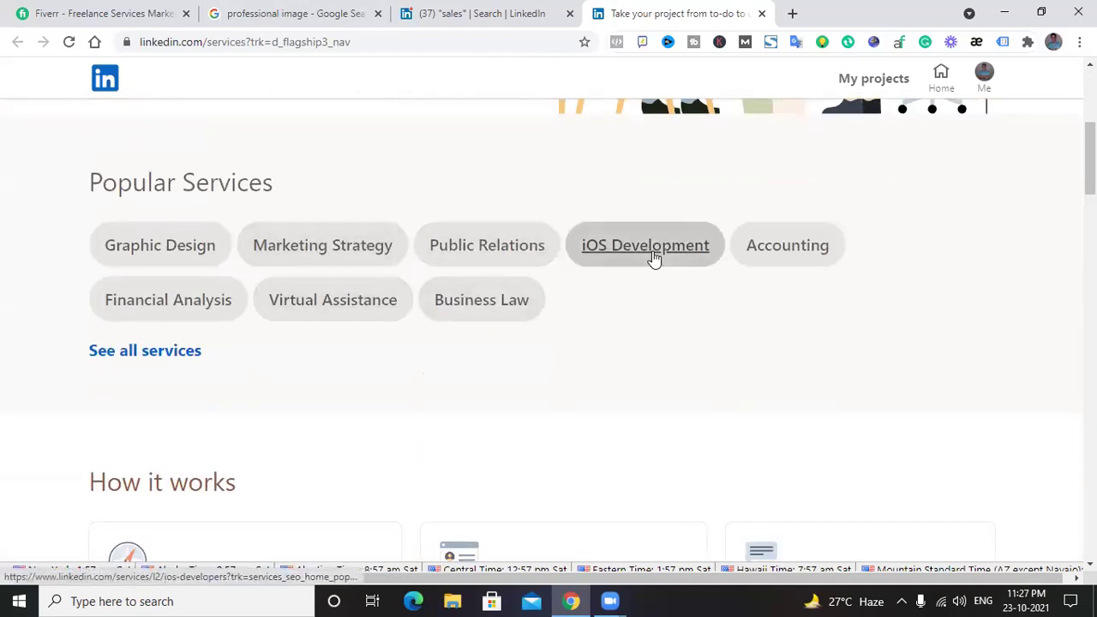
pyautogui.click(179, 353)
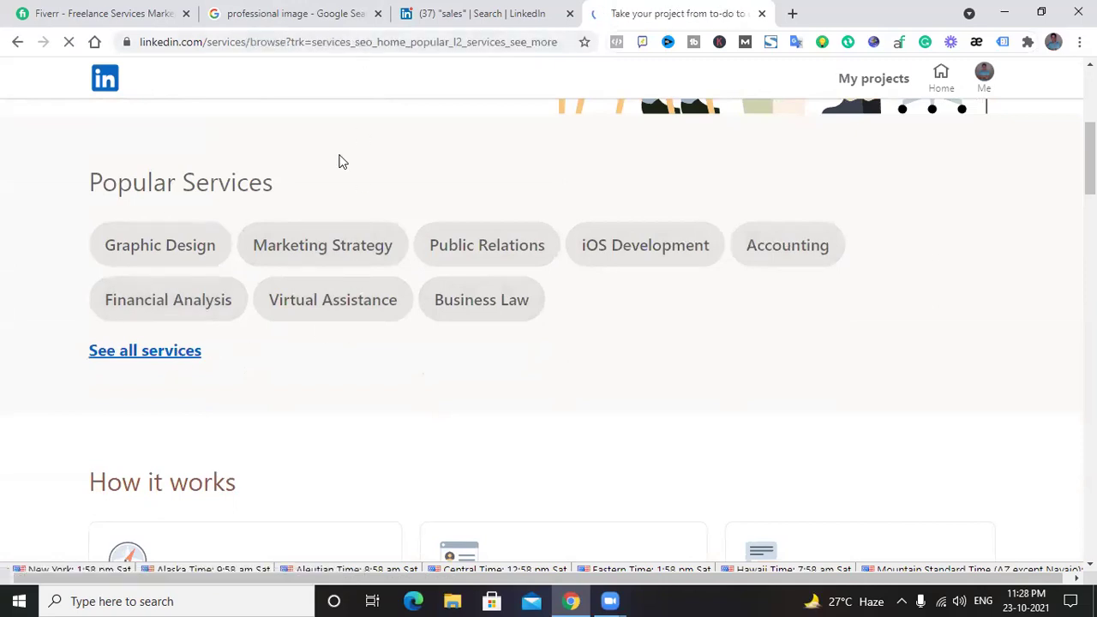
pyautogui.scroll(-5, 336, 244)
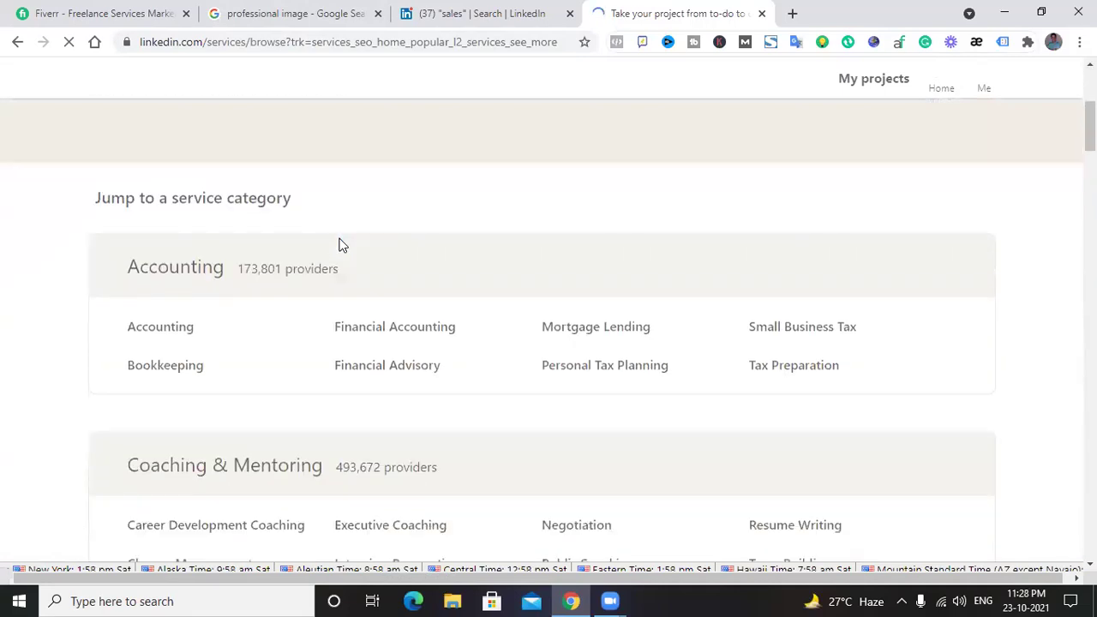
pyautogui.scroll(-2, 382, 282)
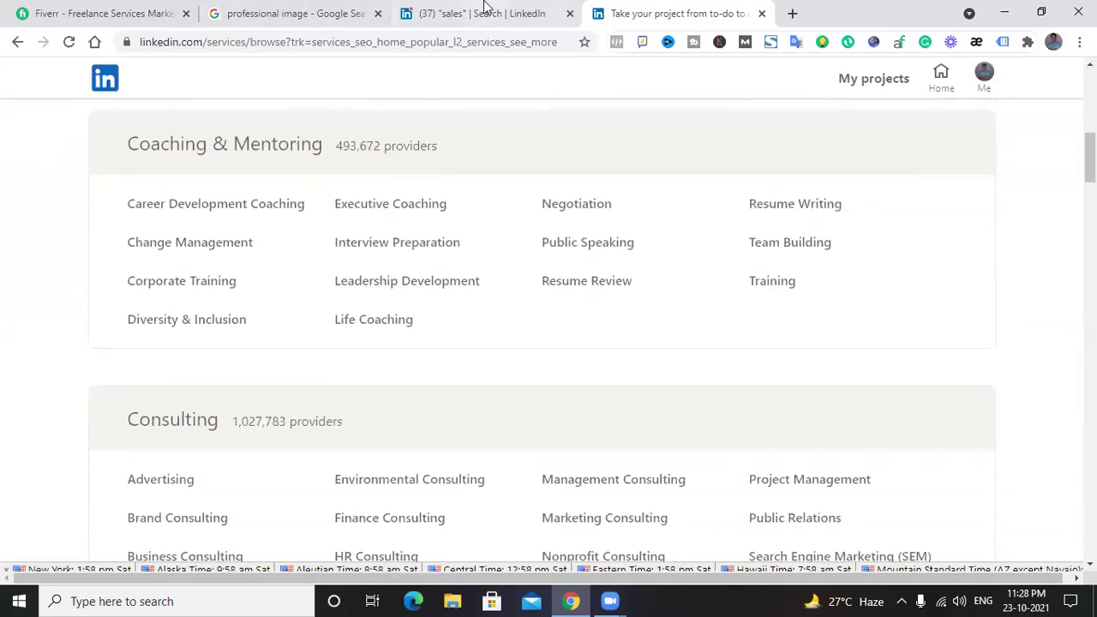
pyautogui.scroll(-2, 257, 311)
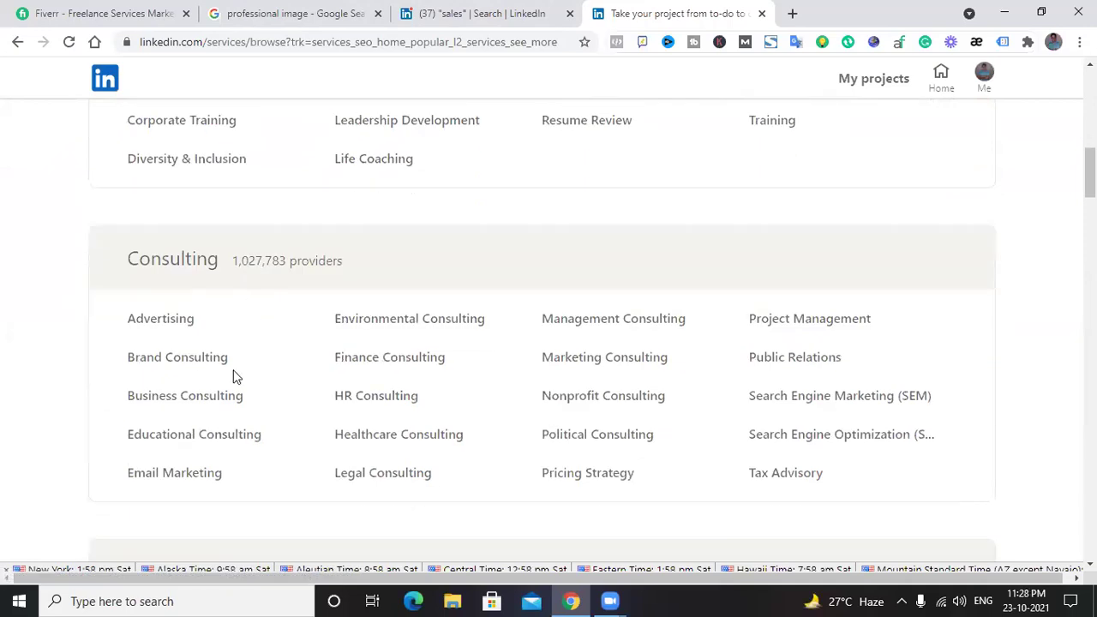
# - Open the Advertising service under Consulting and view the service page of the first listed provider
pyautogui.click(187, 323)
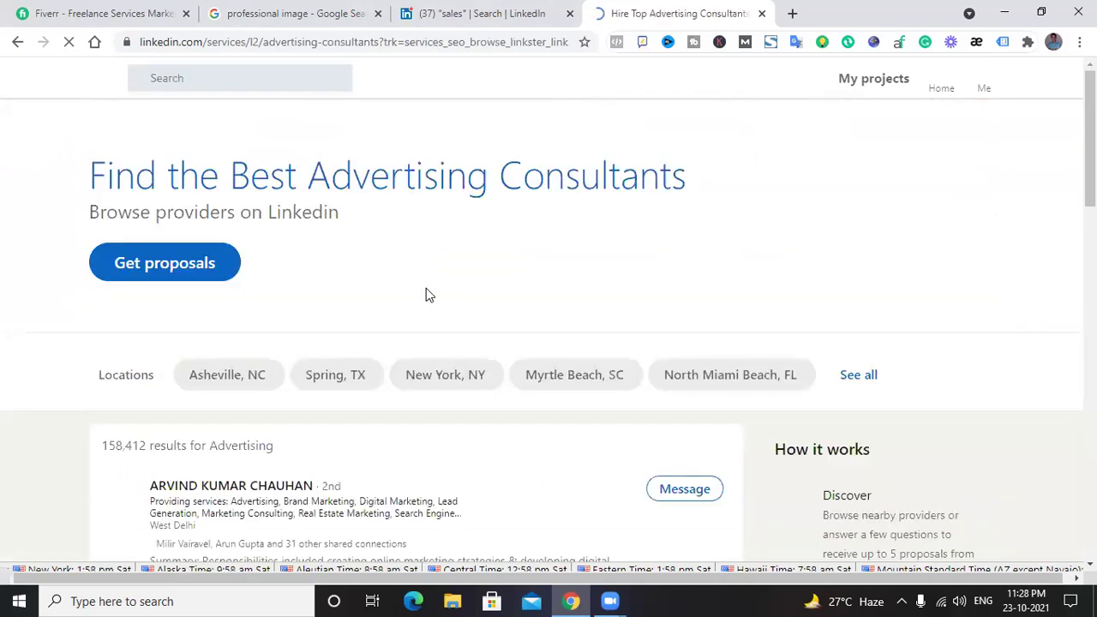
pyautogui.scroll(-3, 429, 295)
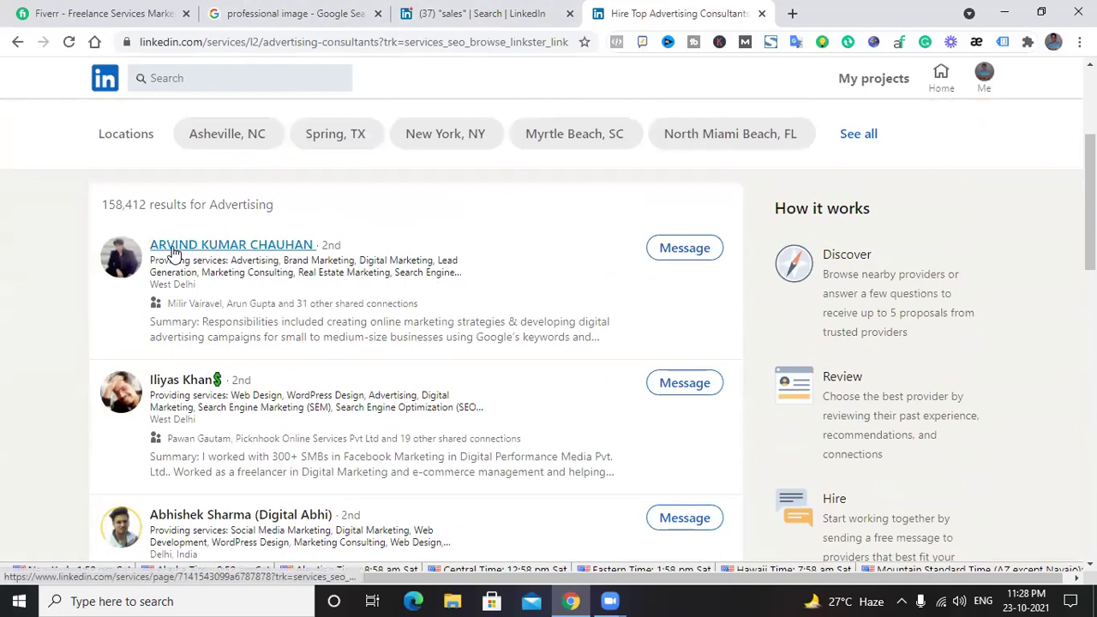
pyautogui.click(242, 248)
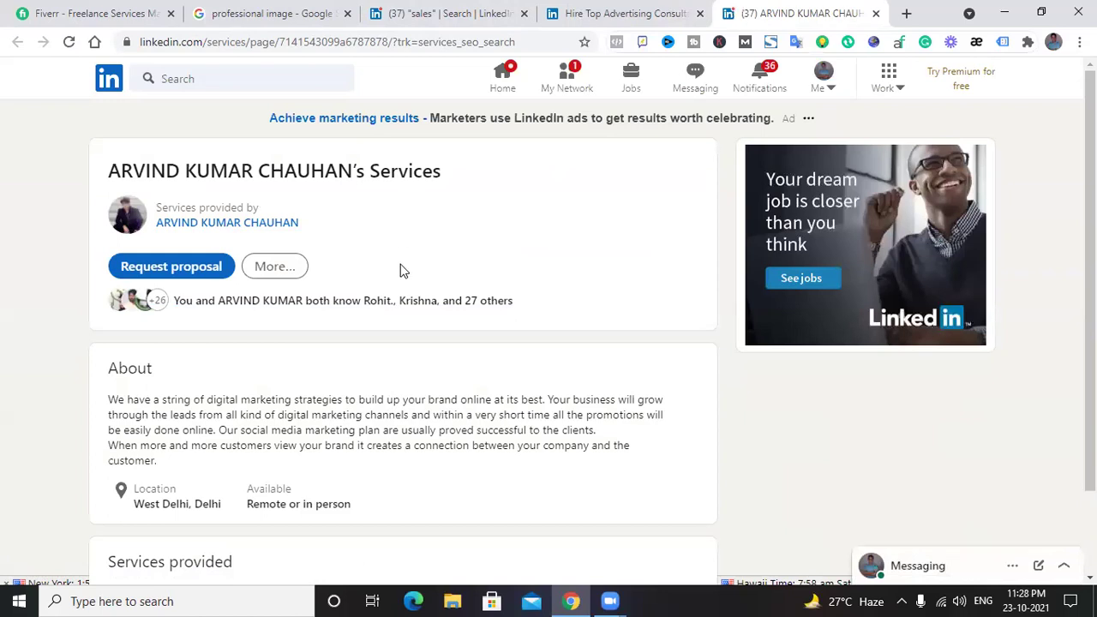
# - Examine the provider's service page, including the About text, location and availability, and the Services provided section
pyautogui.scroll(-1, 399, 271)
pyautogui.scroll(1, 402, 269)
pyautogui.scroll(-1, 405, 214)
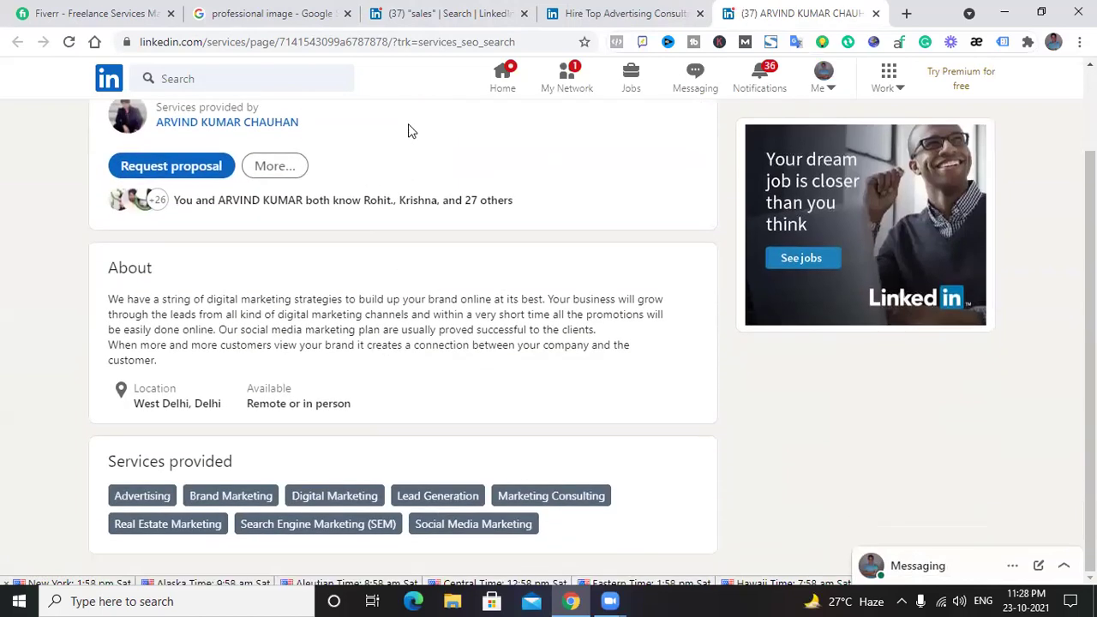
pyautogui.scroll(1, 211, 397)
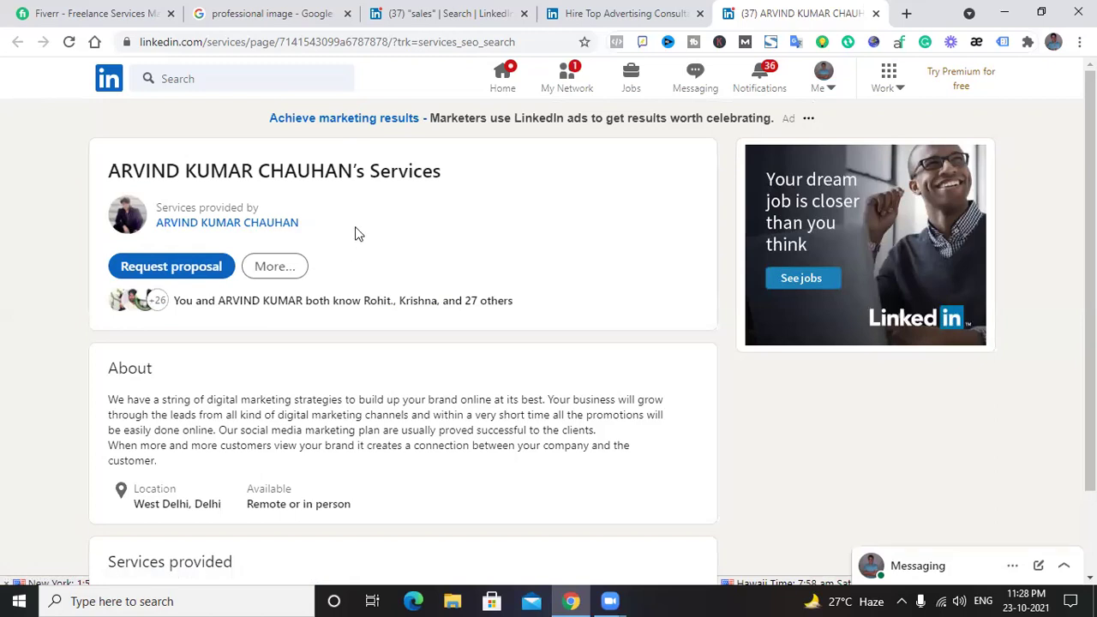
pyautogui.scroll(-2, 334, 341)
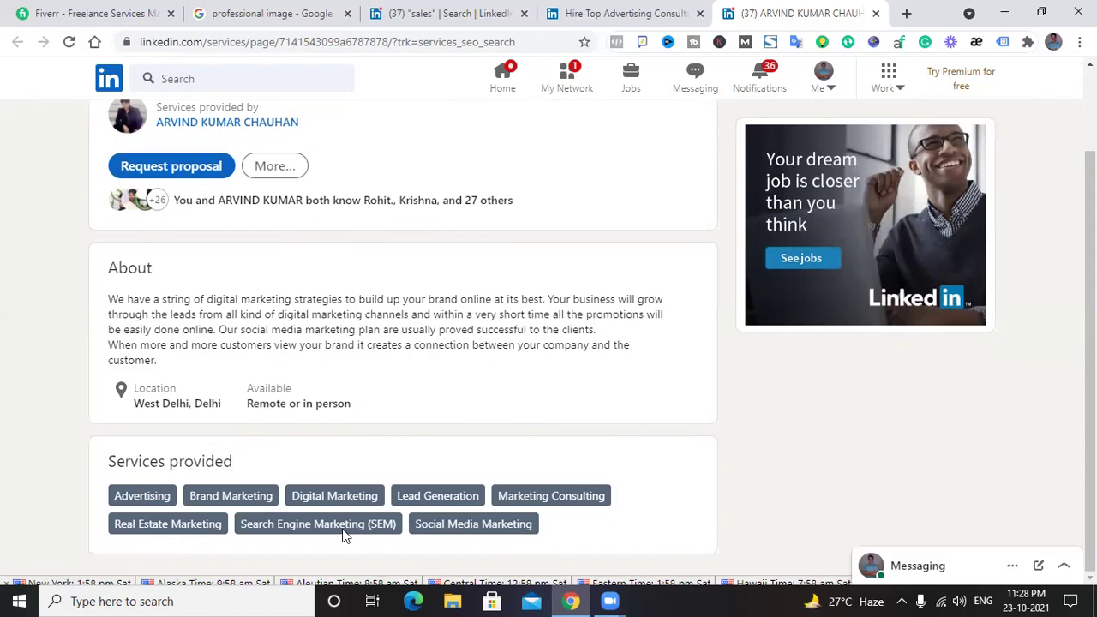
pyautogui.scroll(2, 304, 352)
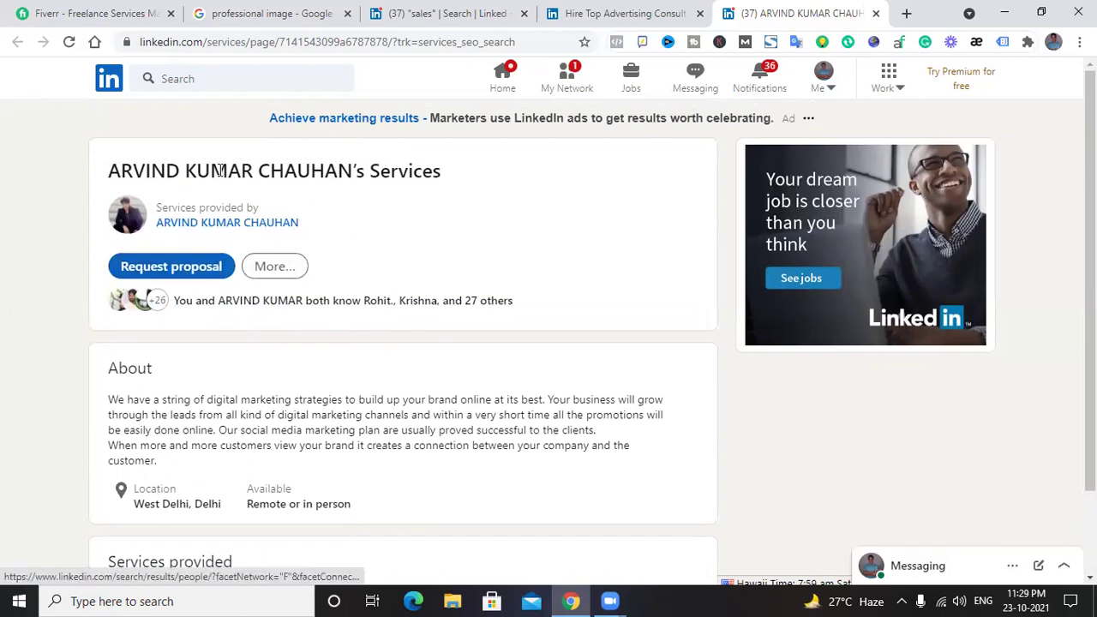
pyautogui.scroll(-1, 297, 370)
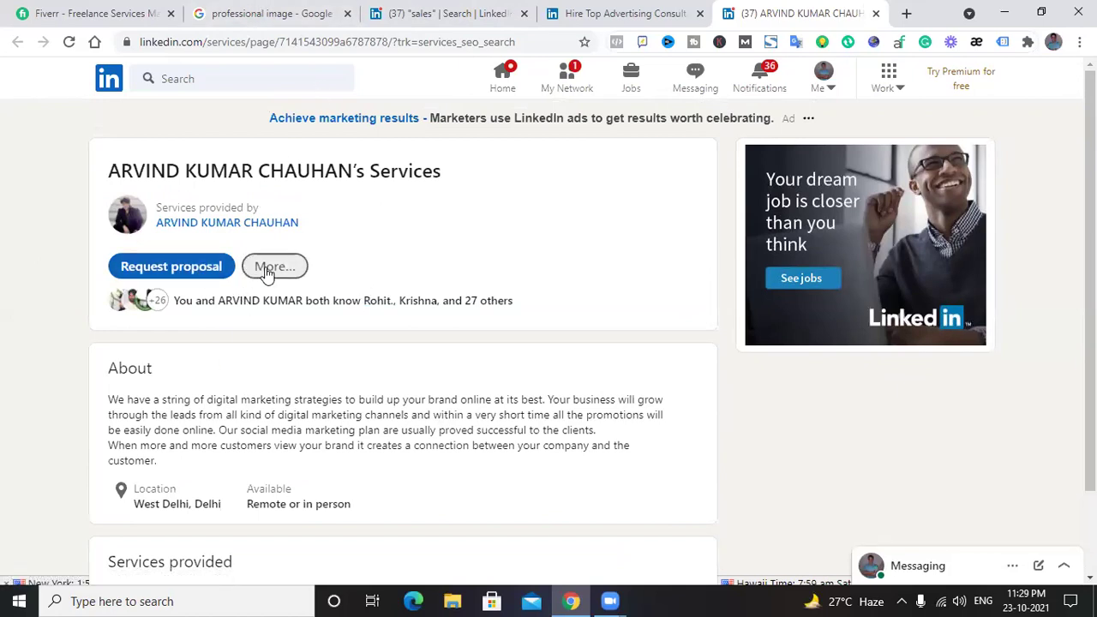
# - Start a proposal request to the provider for the Advertising service and choose Online as the project type
pyautogui.click(176, 267)
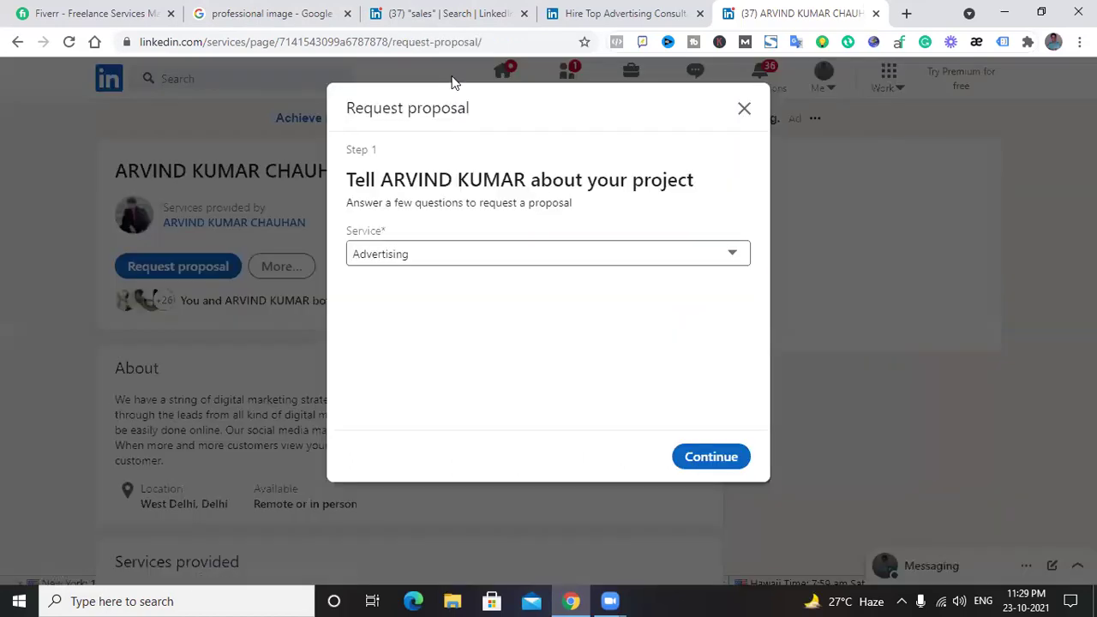
pyautogui.click(734, 257)
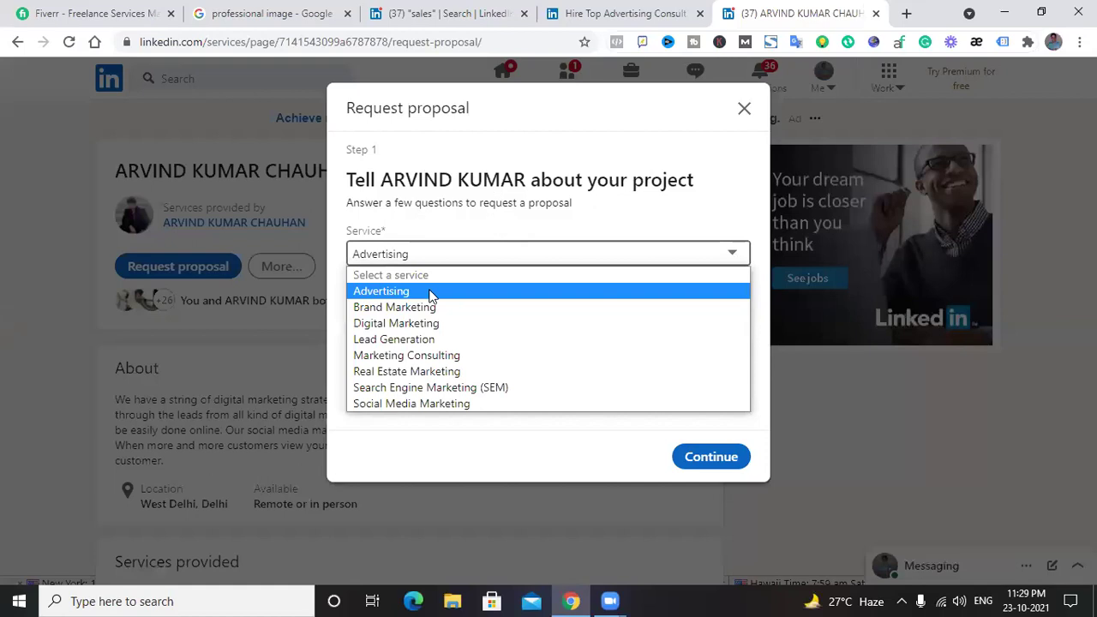
pyautogui.click(431, 292)
pyautogui.click(693, 458)
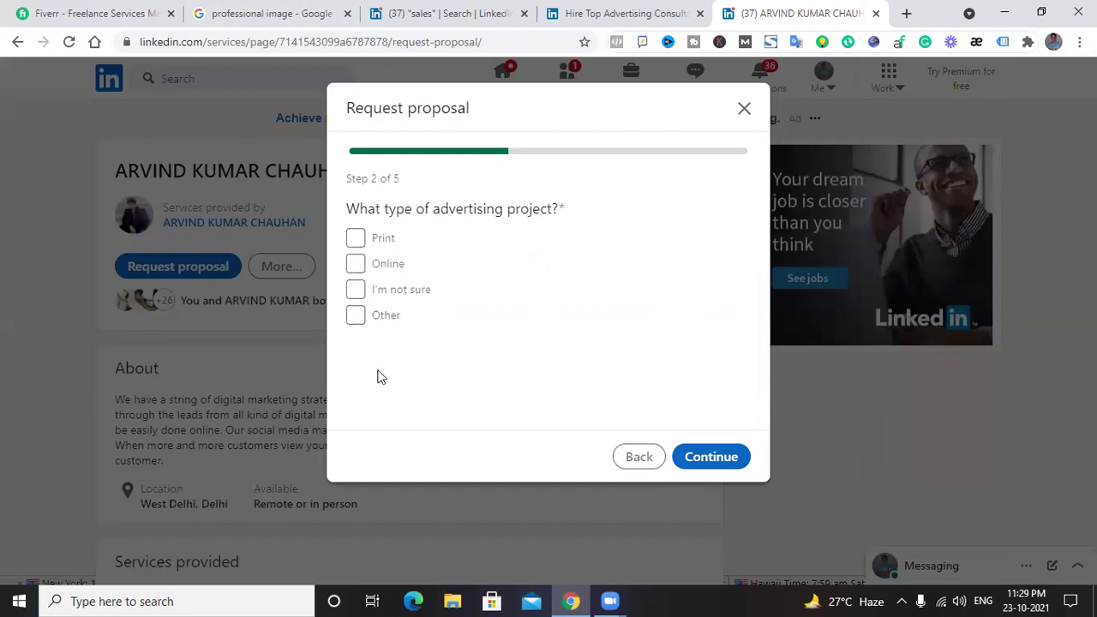
pyautogui.click(356, 265)
pyautogui.click(702, 458)
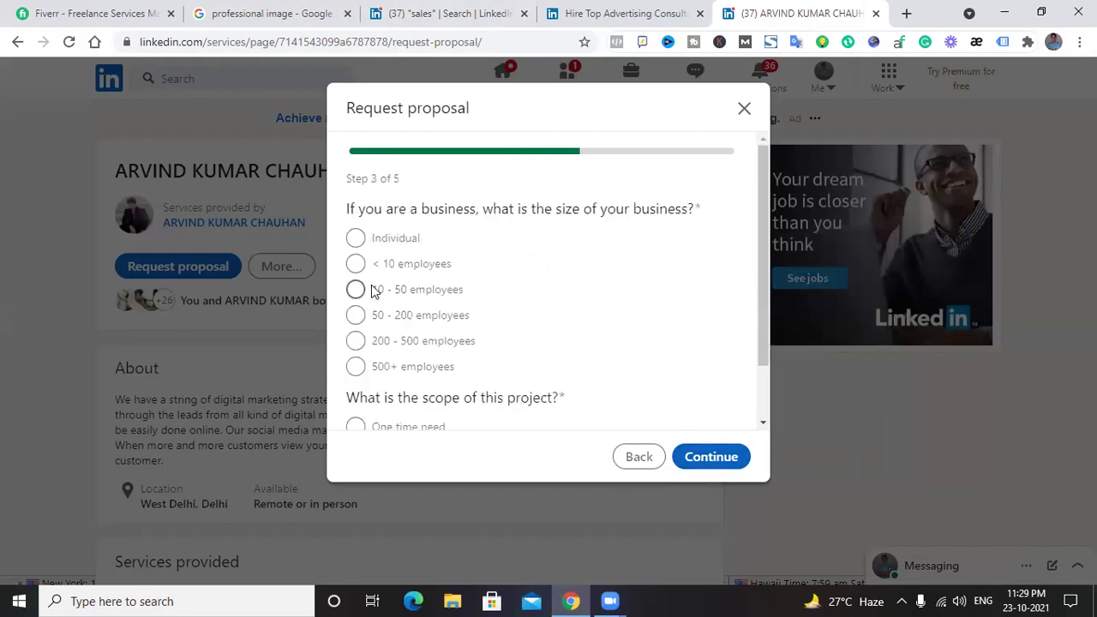
# - Answer the proposal questions with Individual as the business size and One time need as the project scope
pyautogui.click(355, 239)
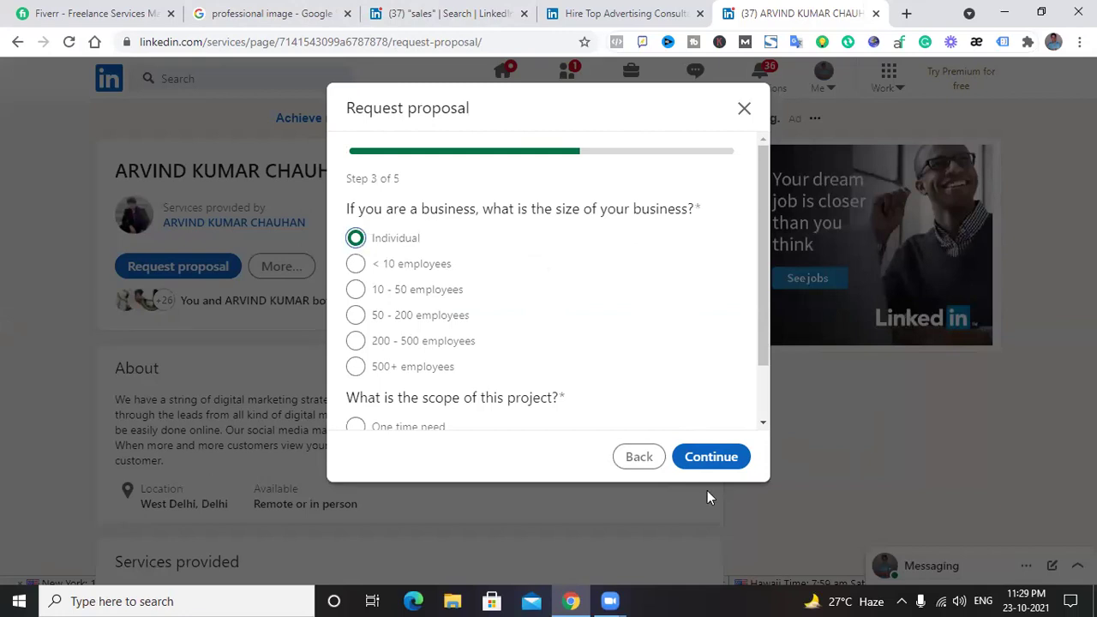
pyautogui.click(705, 463)
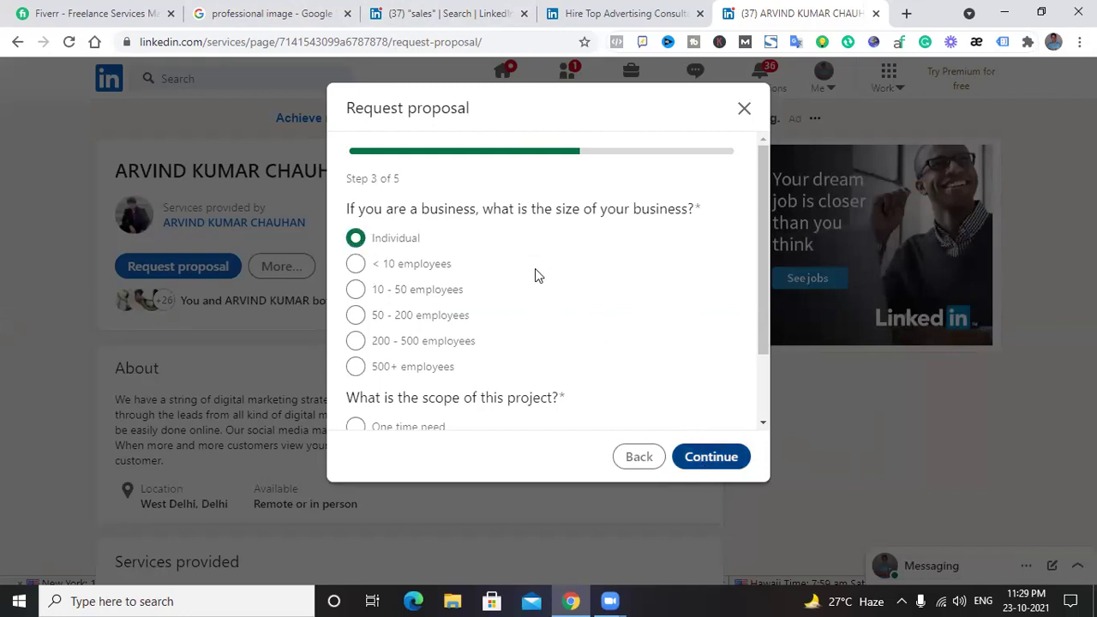
pyautogui.scroll(-1, 534, 330)
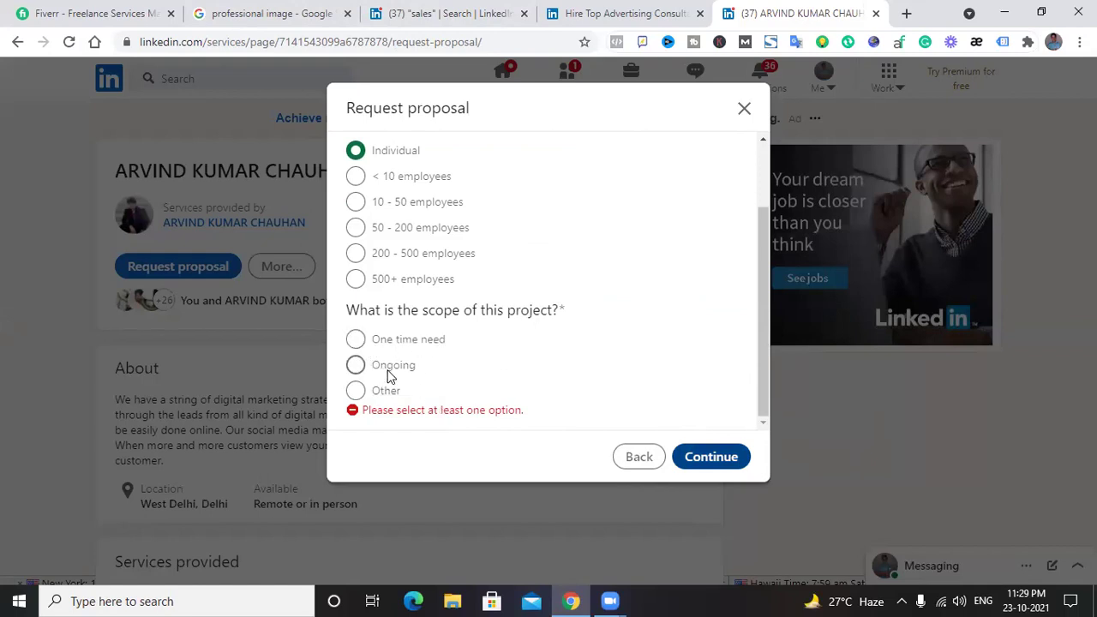
pyautogui.click(356, 339)
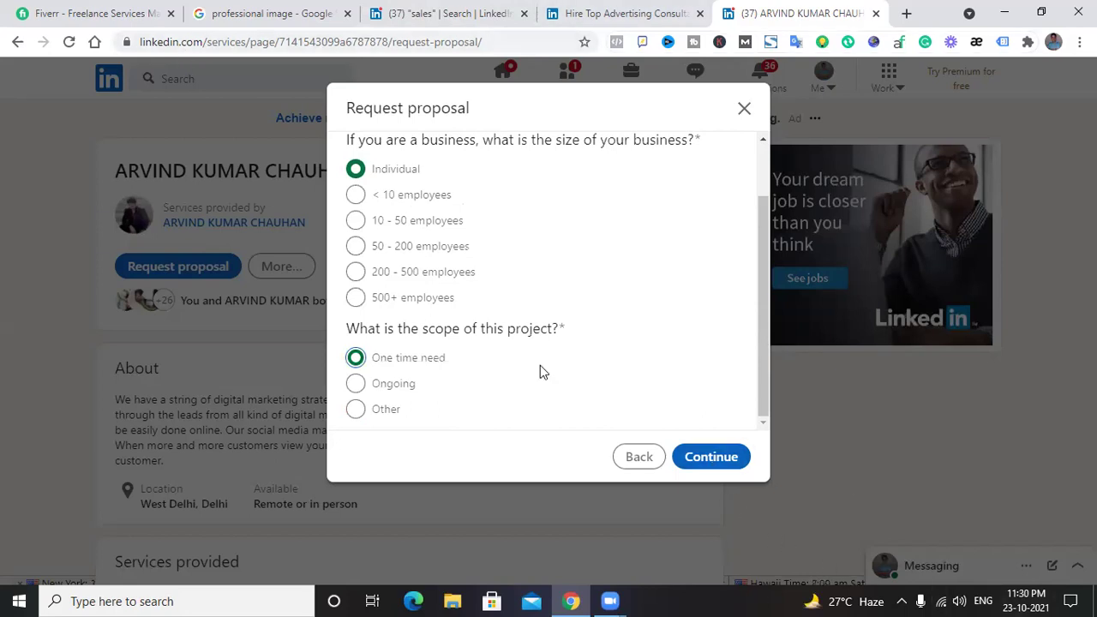
pyautogui.click(705, 456)
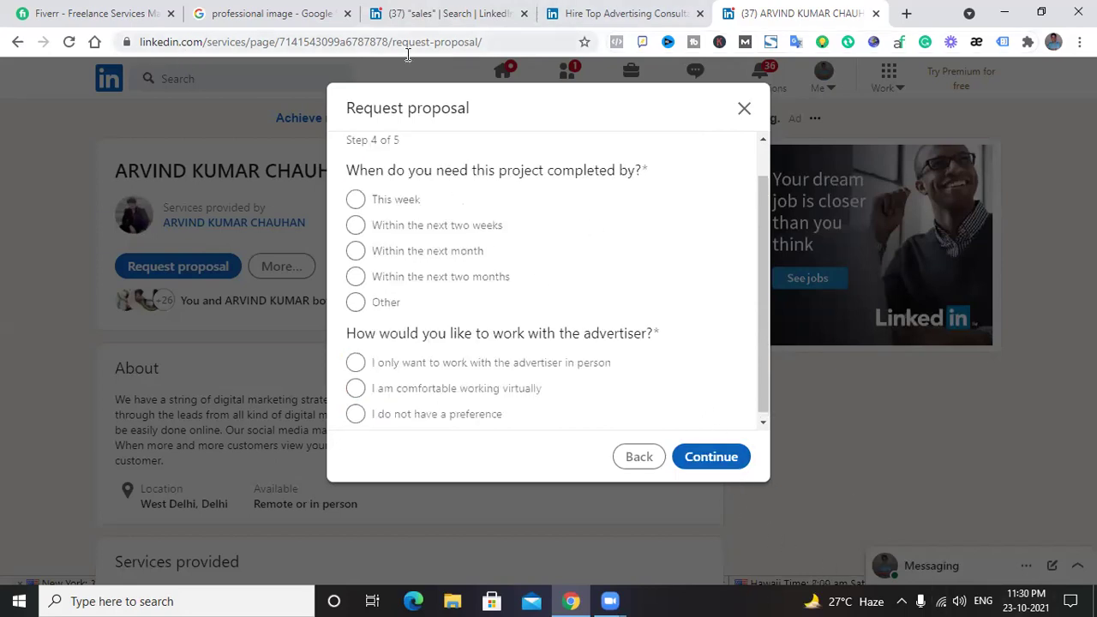
# - Set the project's completion time to This week and choose to work with the advertiser only in person
pyautogui.click(358, 199)
pyautogui.click(356, 363)
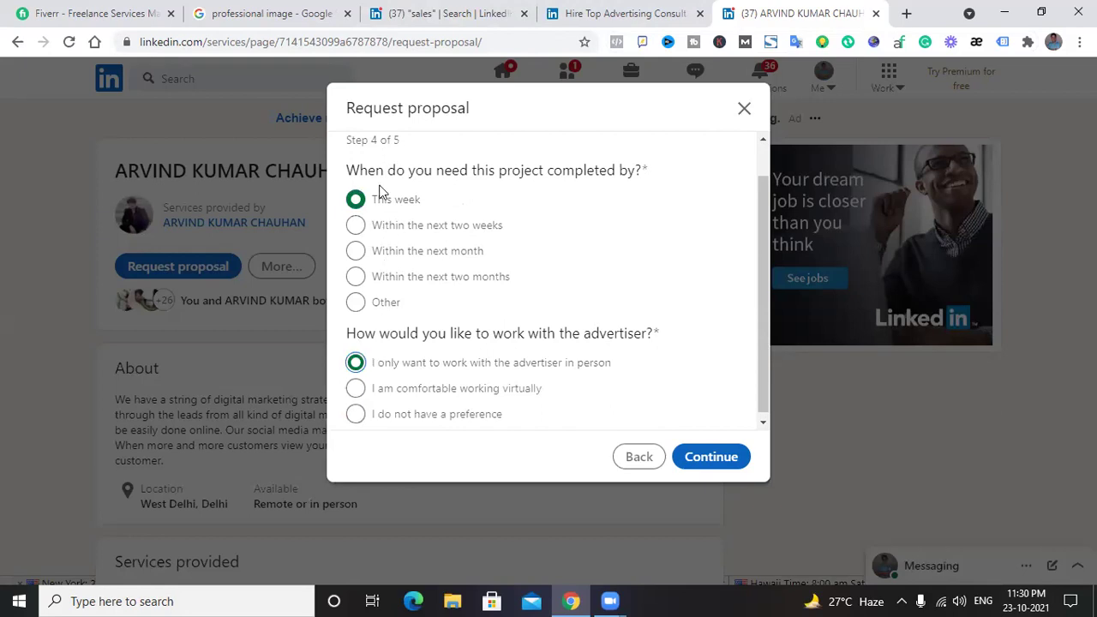
pyautogui.click(710, 460)
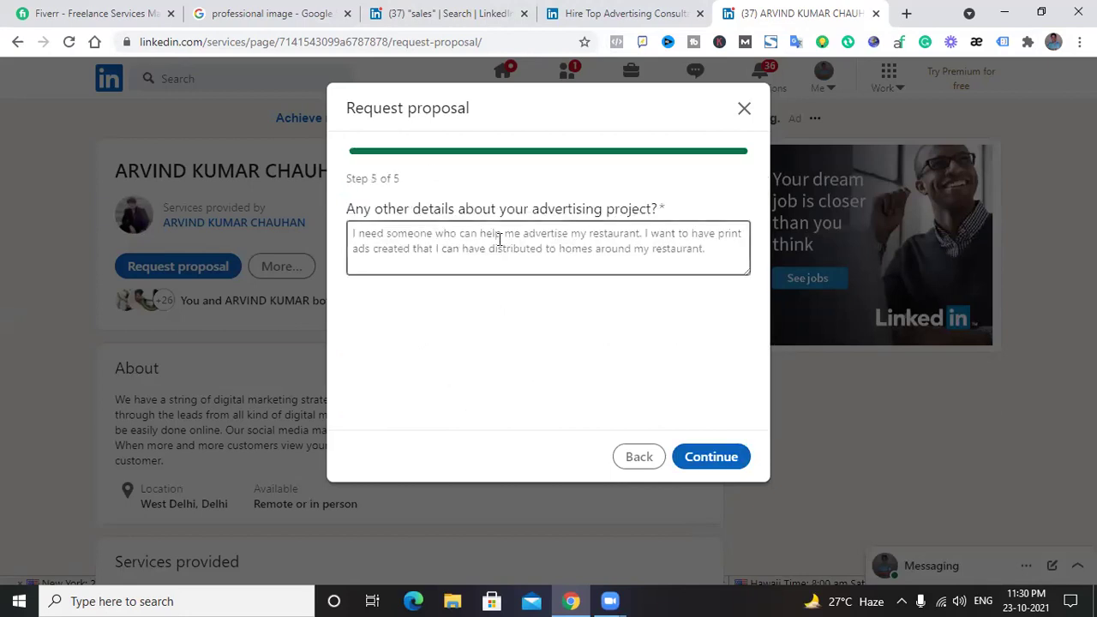
# - Enter "I what" as the advertising project details, and discard the proposal request
pyautogui.click(402, 235)
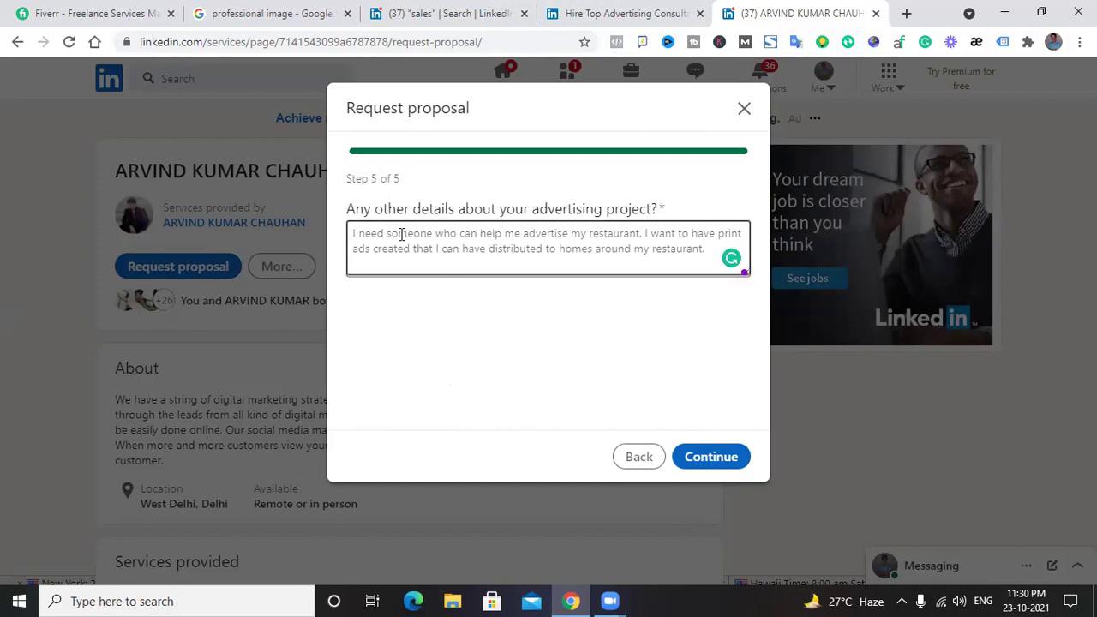
pyautogui.write('what to')
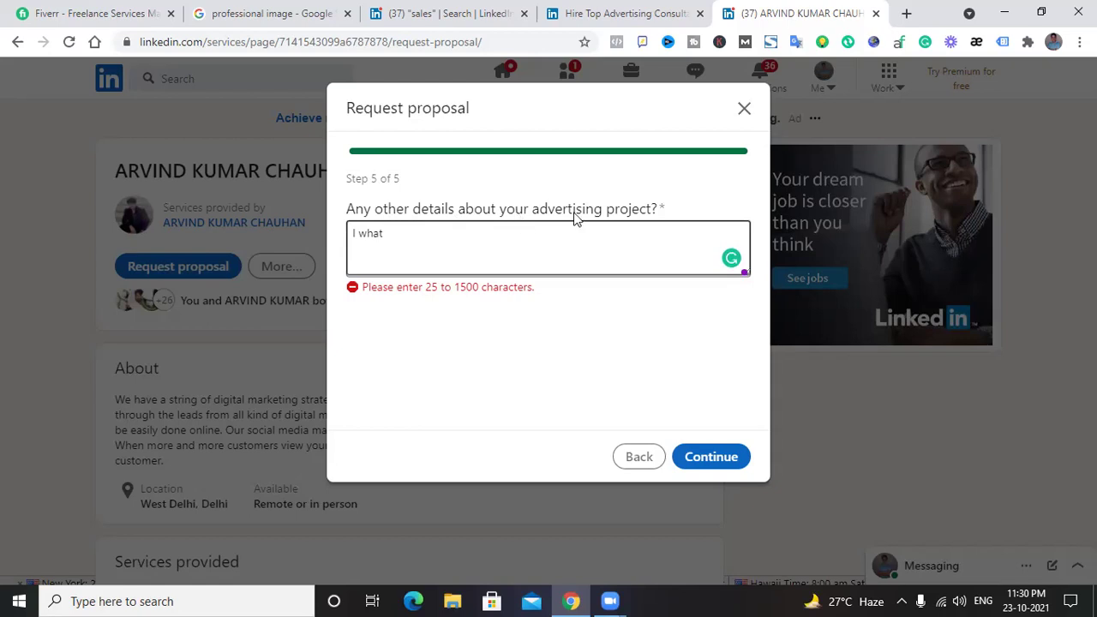
pyautogui.click(744, 110)
pyautogui.click(637, 353)
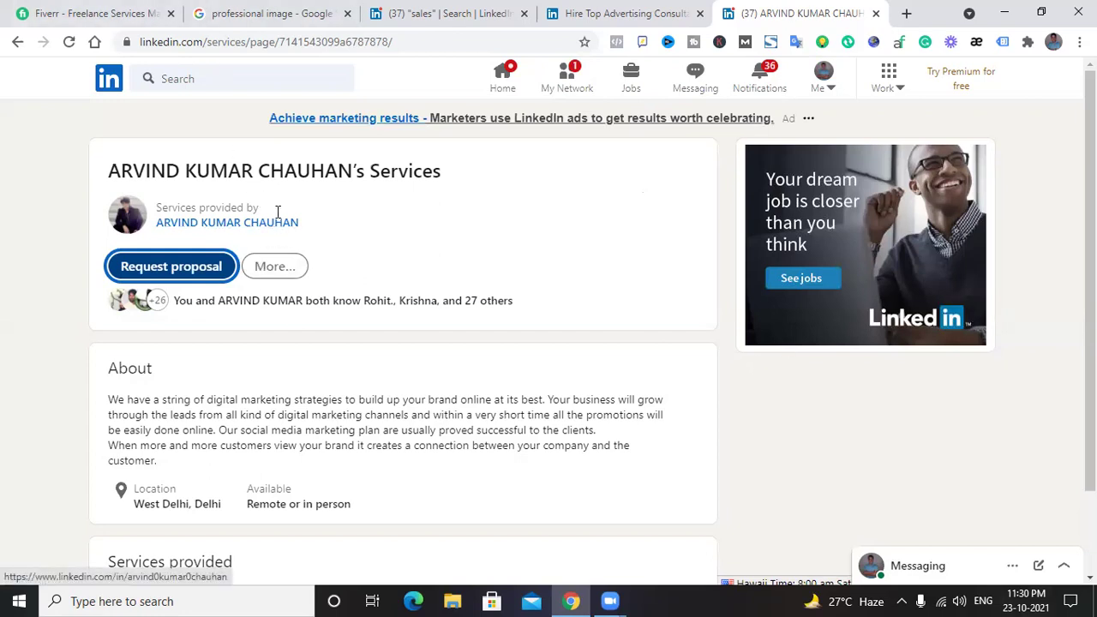
# - Look over the provider's service page once more, dismiss the reopened proposal form and close the page
pyautogui.scroll(-1, 347, 220)
pyautogui.scroll(-1, 343, 221)
pyautogui.scroll(2, 343, 220)
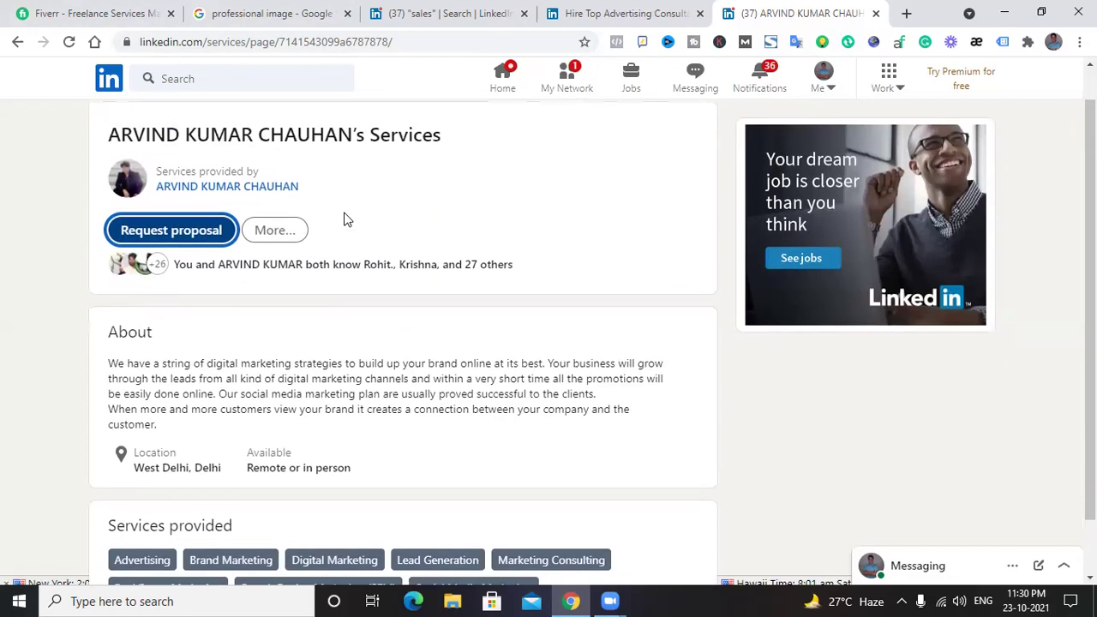
pyautogui.click(16, 42)
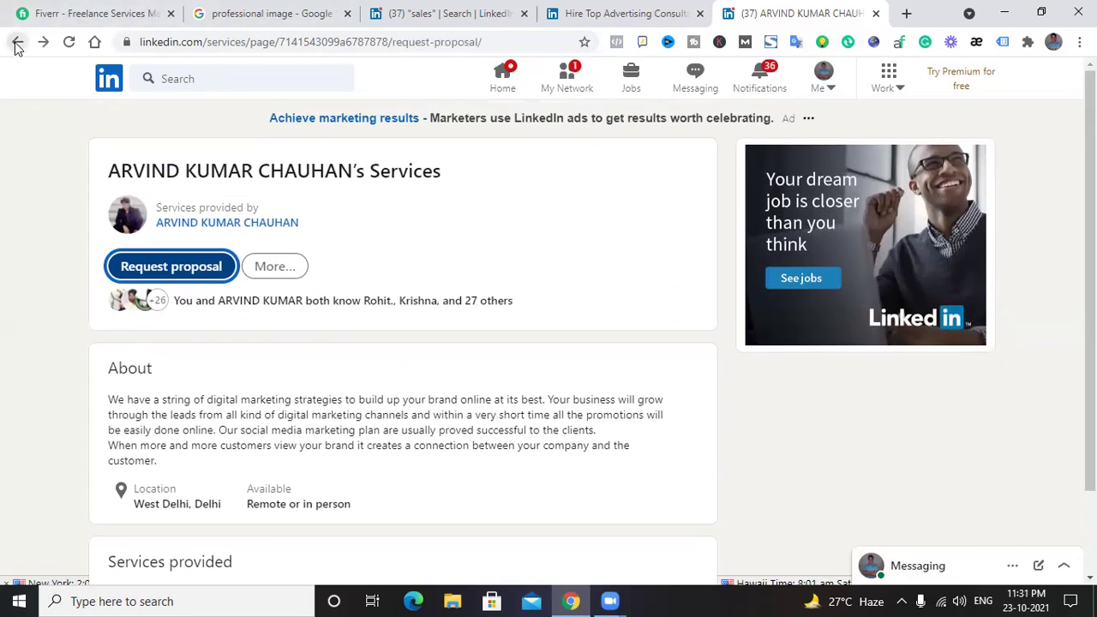
pyautogui.click(744, 108)
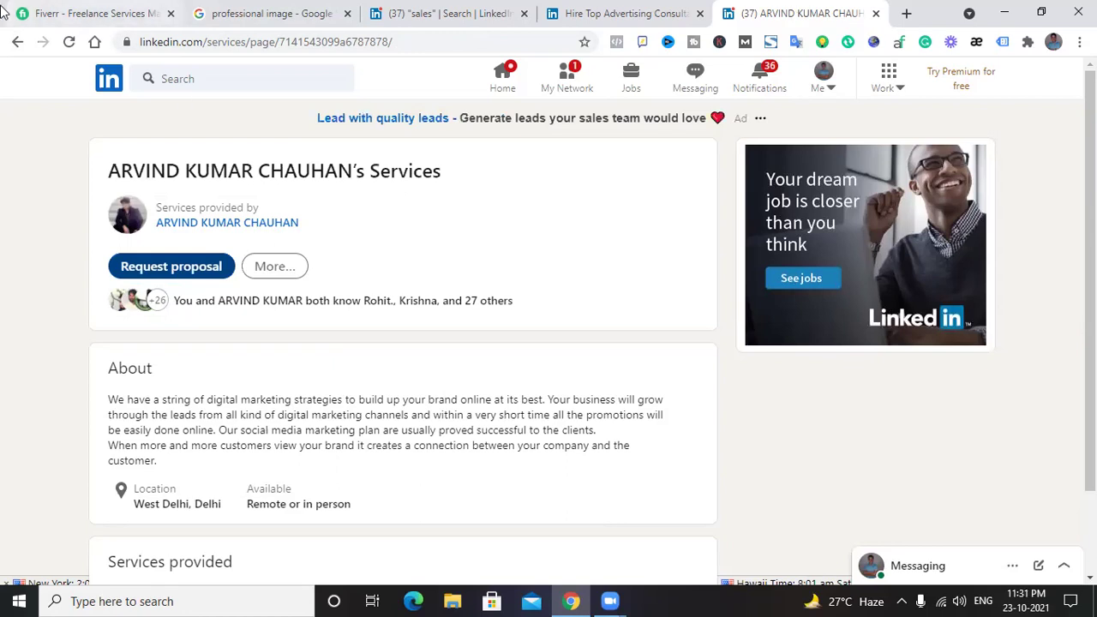
pyautogui.click(16, 42)
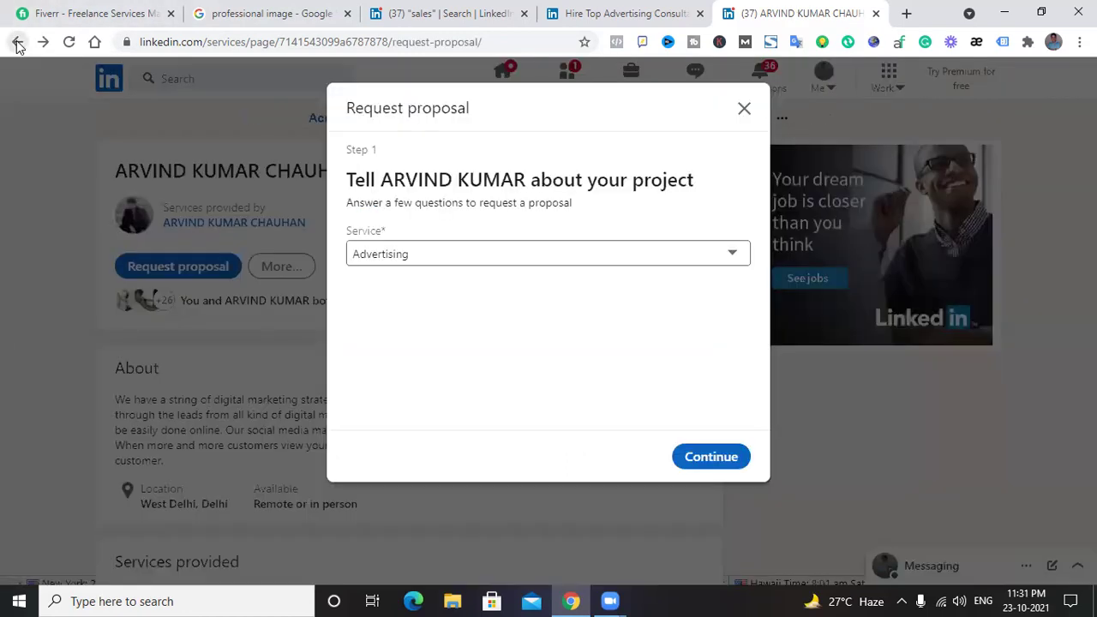
pyautogui.click(17, 42)
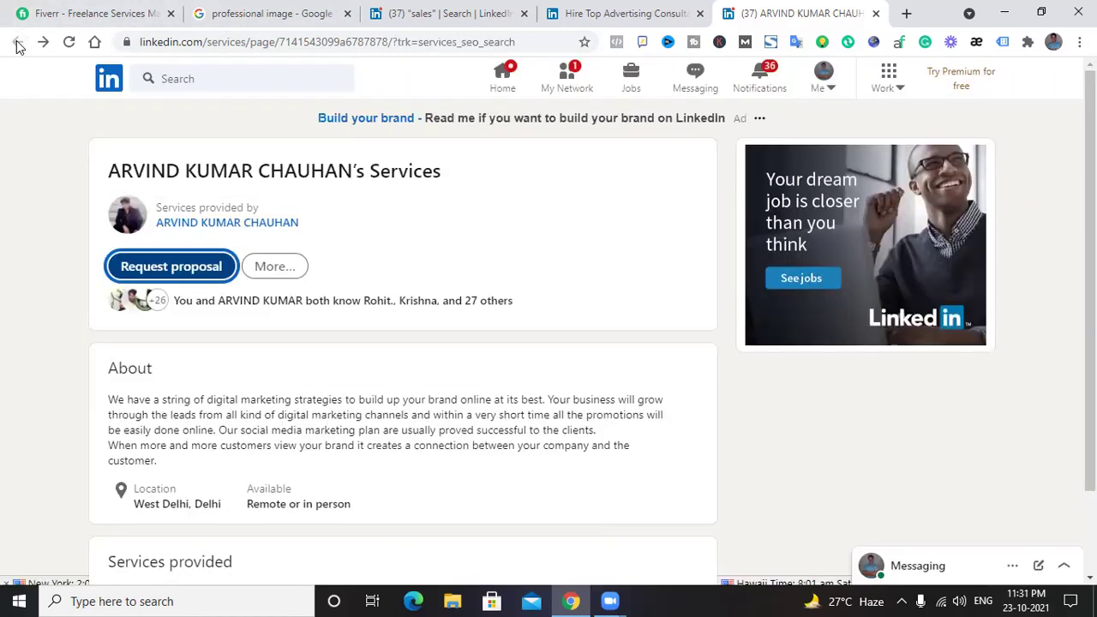
pyautogui.click(875, 13)
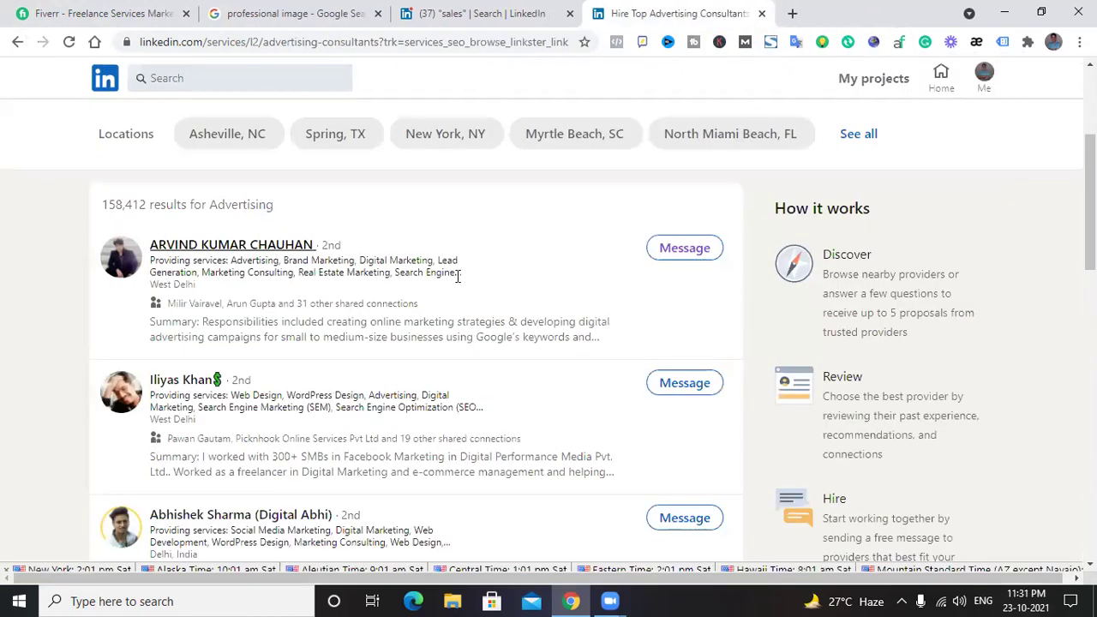
# - Return from the advertising consultants listing to the Services Marketplace home page, closing the professional image search tab
pyautogui.scroll(3, 458, 274)
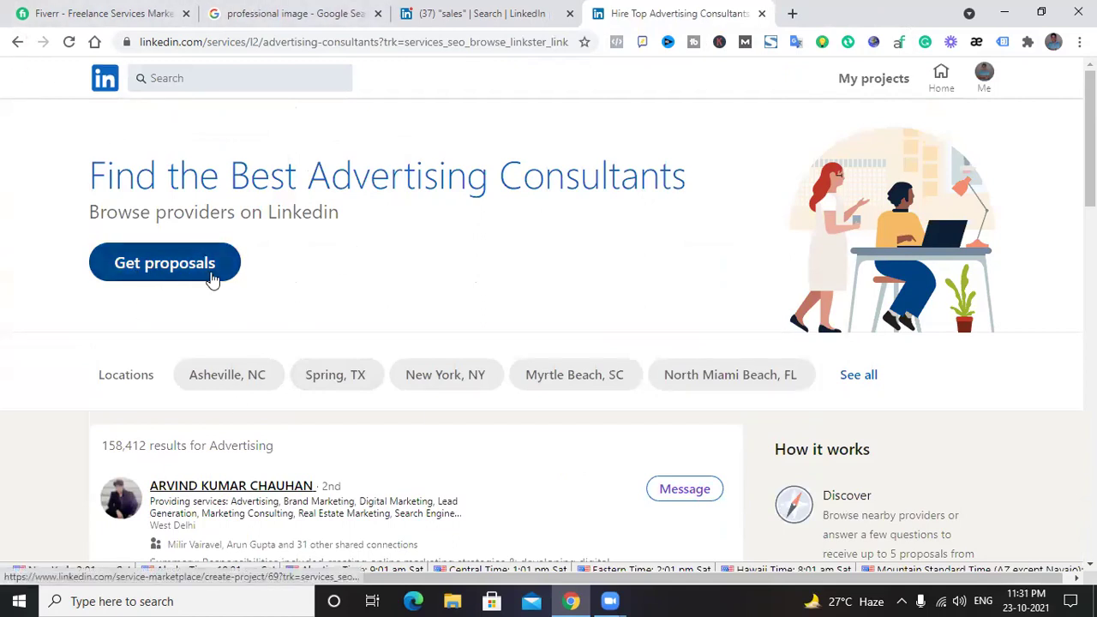
pyautogui.click(15, 43)
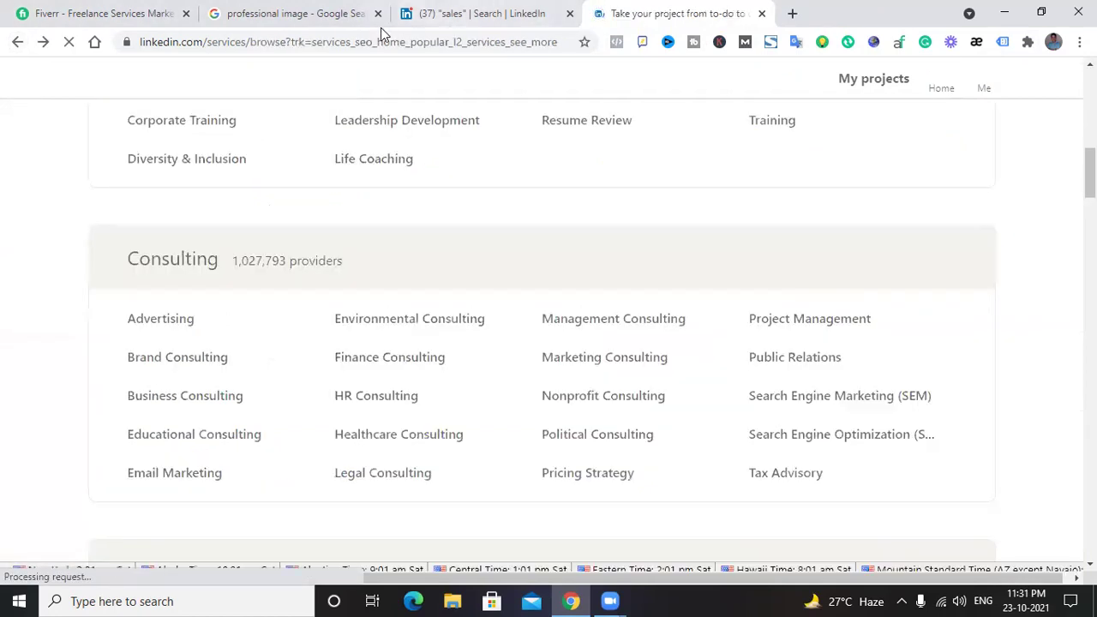
pyautogui.click(377, 13)
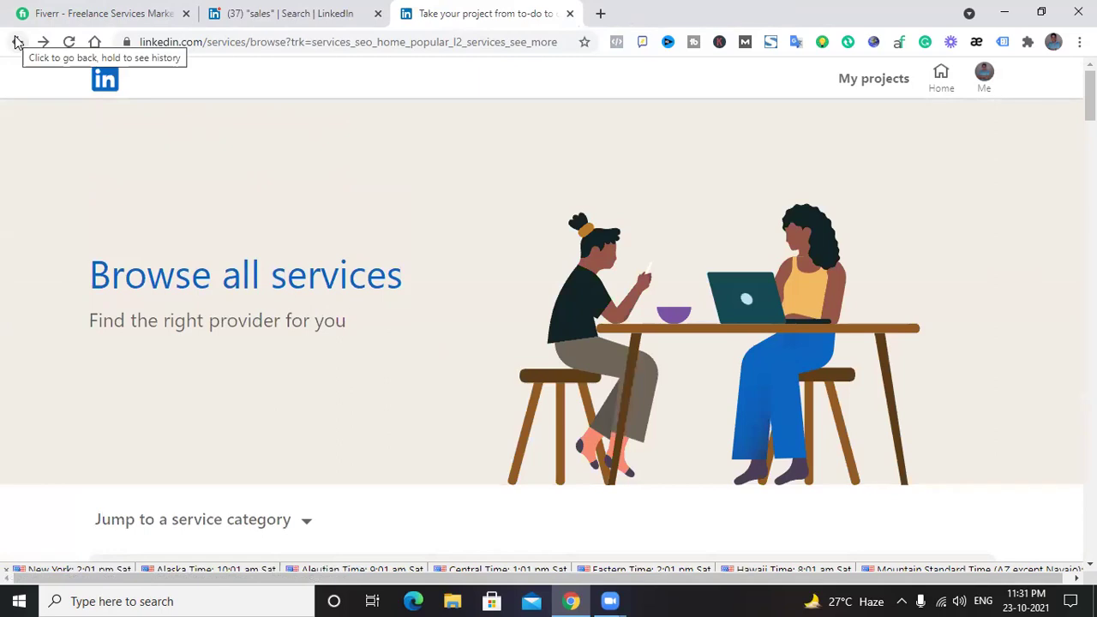
pyautogui.click(17, 42)
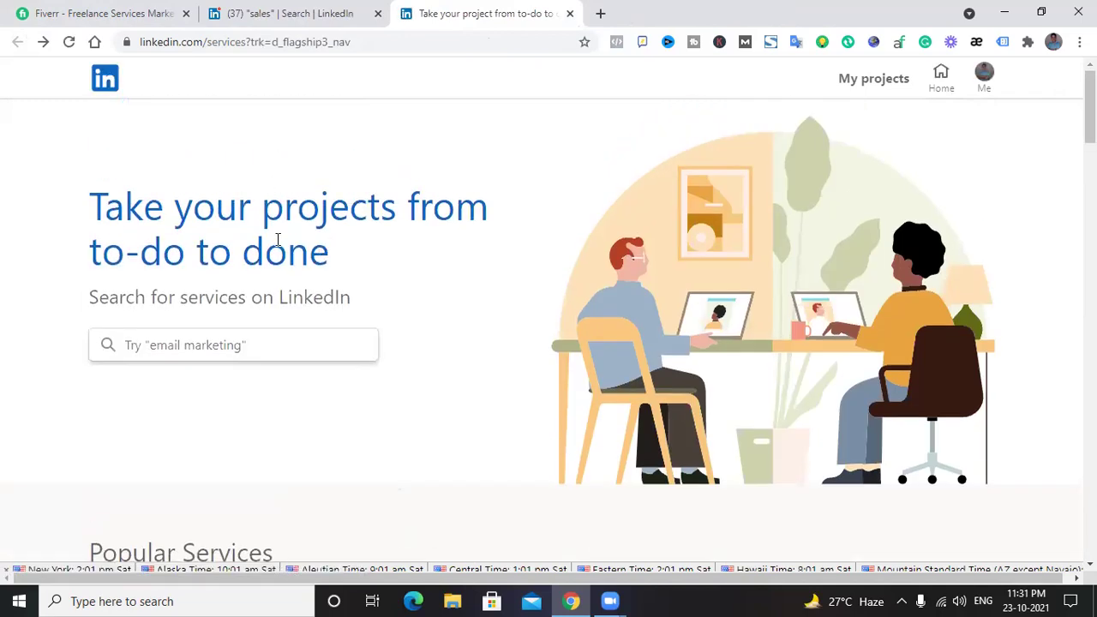
# - Review the Popular Services and How it works sections of the marketplace home page and close its tab
pyautogui.scroll(-8, 277, 240)
pyautogui.scroll(2, 277, 245)
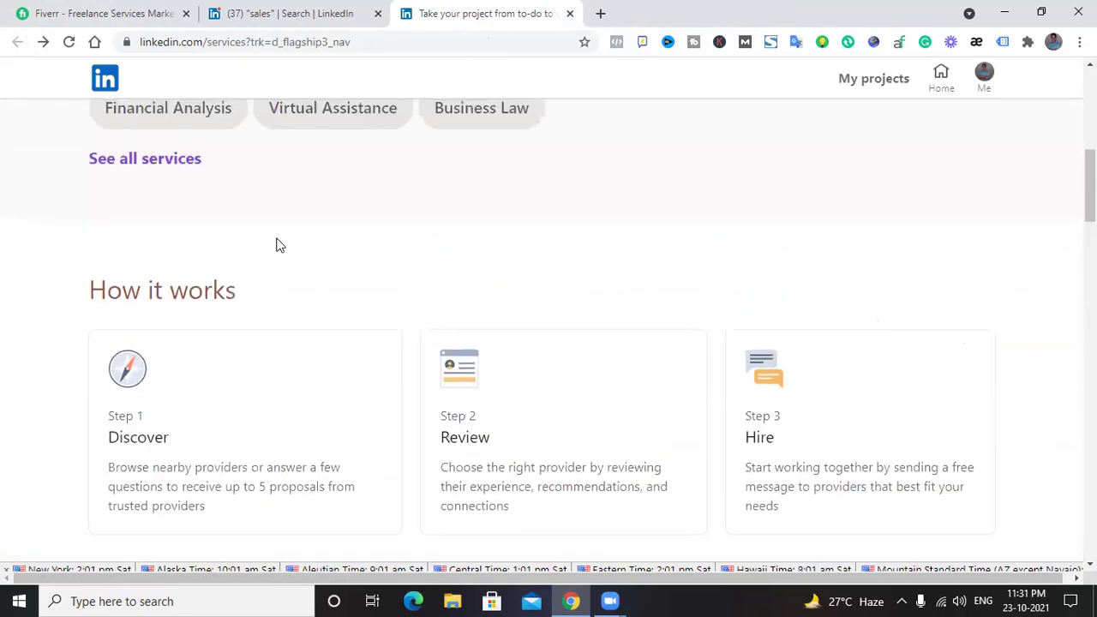
pyautogui.scroll(-6, 277, 244)
pyautogui.scroll(7, 277, 244)
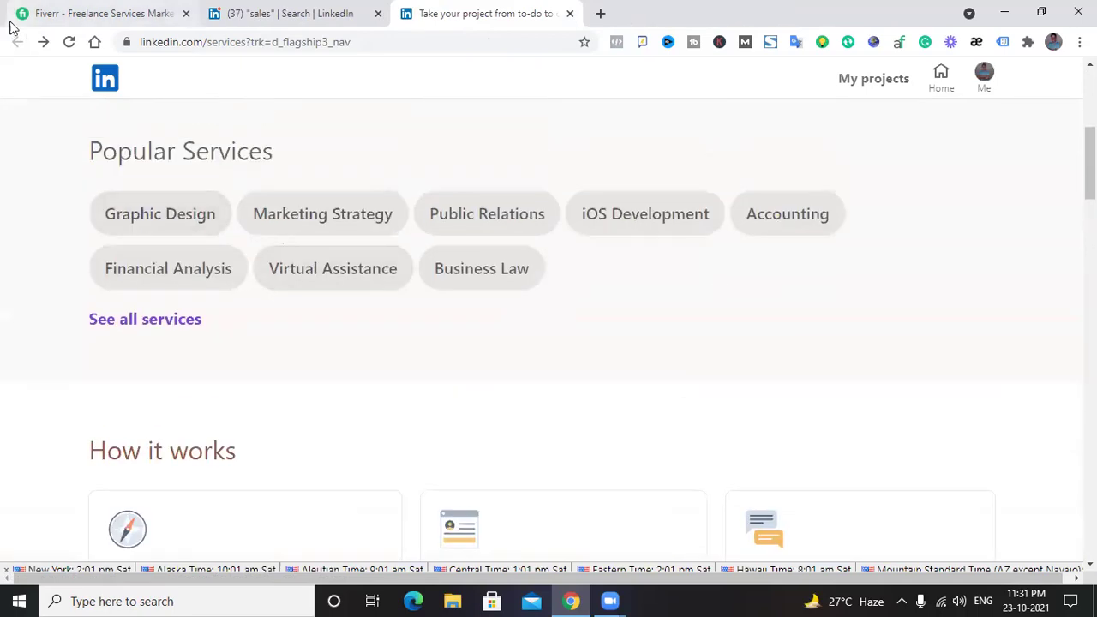
pyautogui.click(571, 15)
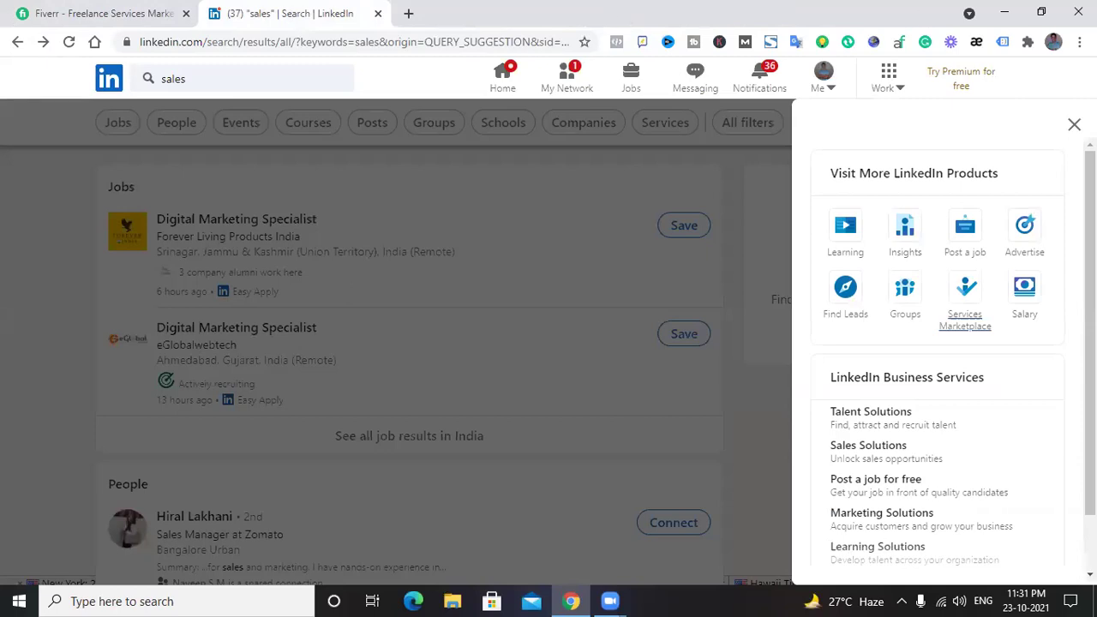
# - Close the LinkedIn products overview and return to the earlier "digital marketing" search results
pyautogui.click(169, 251)
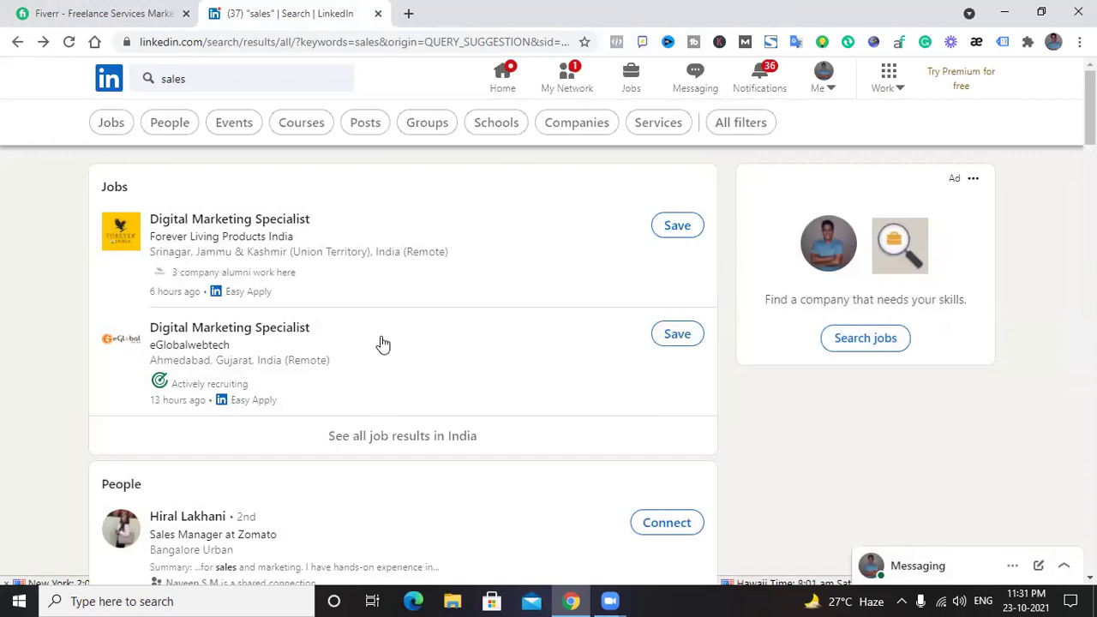
pyautogui.click(17, 42)
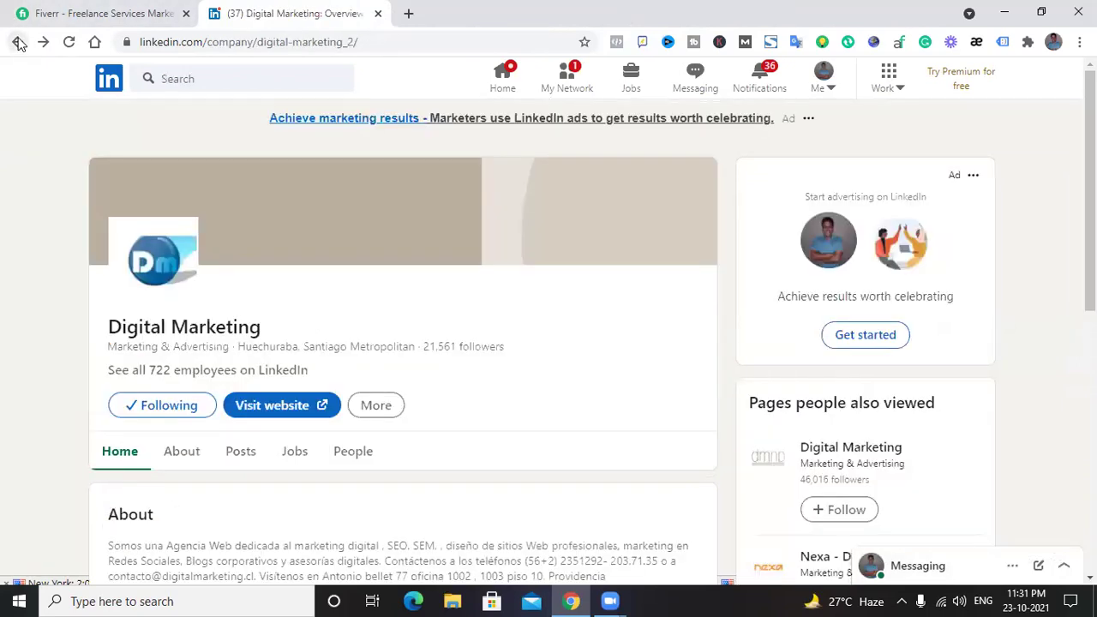
pyautogui.click(18, 42)
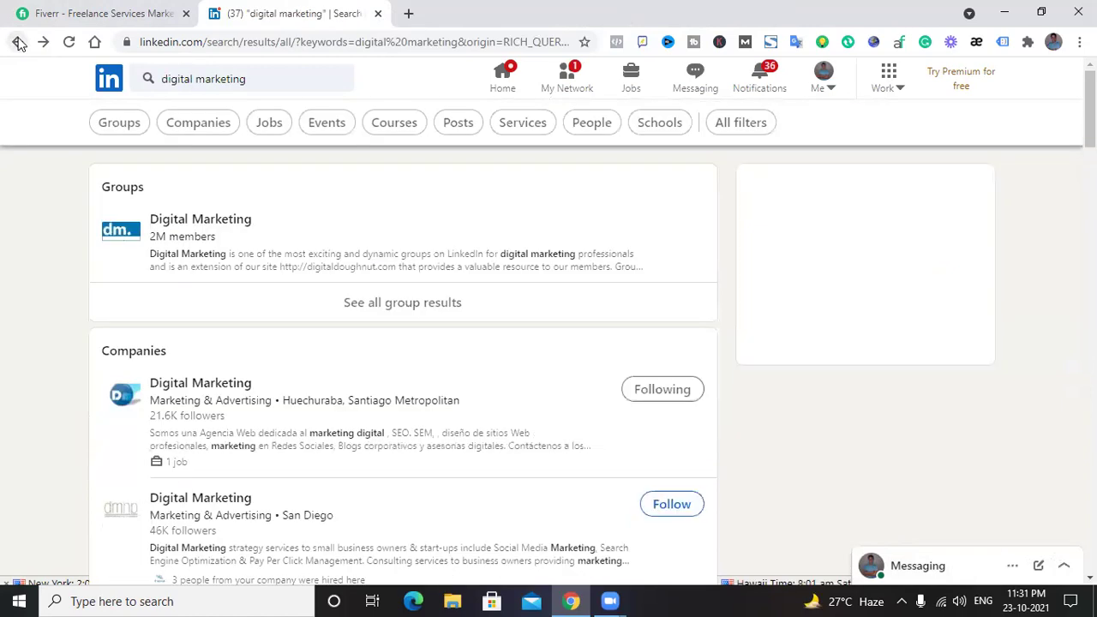
# - Go back through the earlier marketing, dipaper, fashion and facebook ads searches to the LinkedIn home feed
pyautogui.click(17, 42)
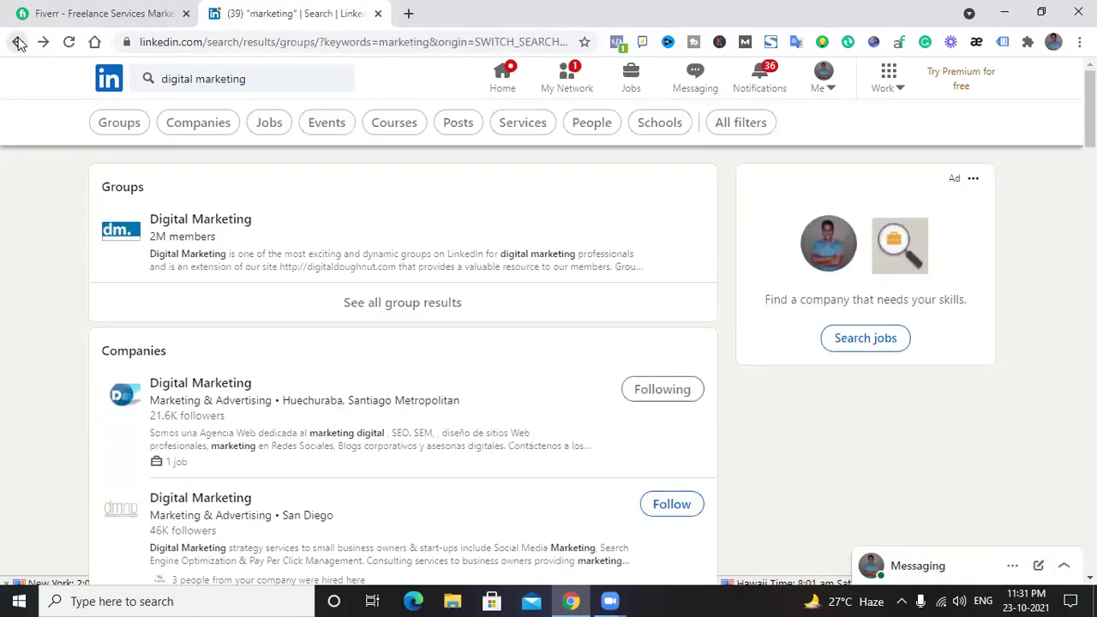
pyautogui.click(17, 42)
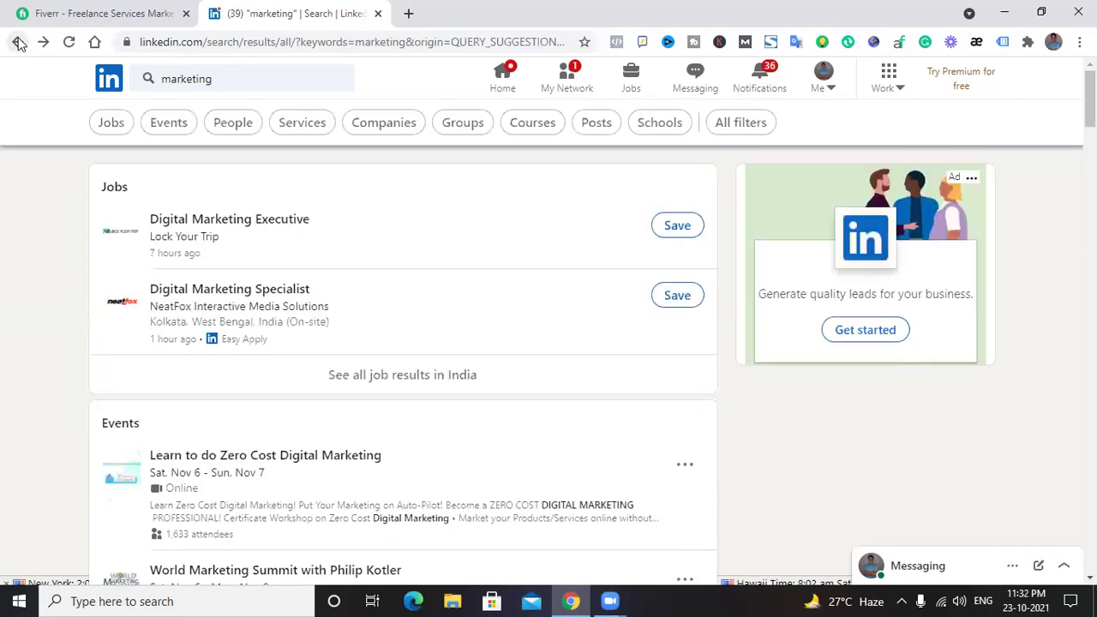
pyautogui.click(17, 42)
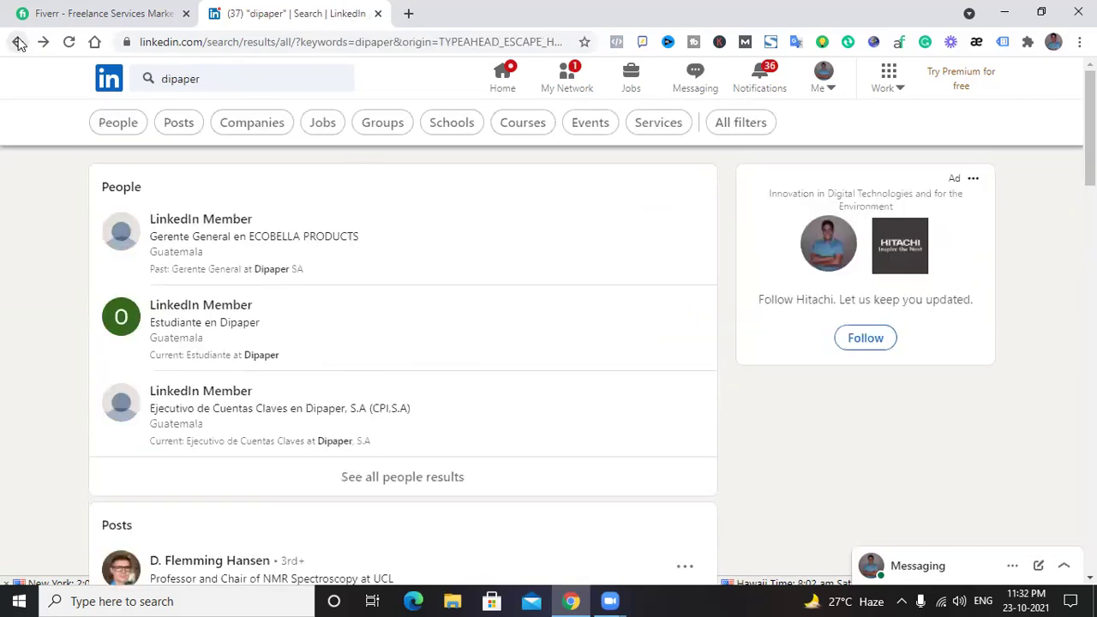
pyautogui.click(17, 42)
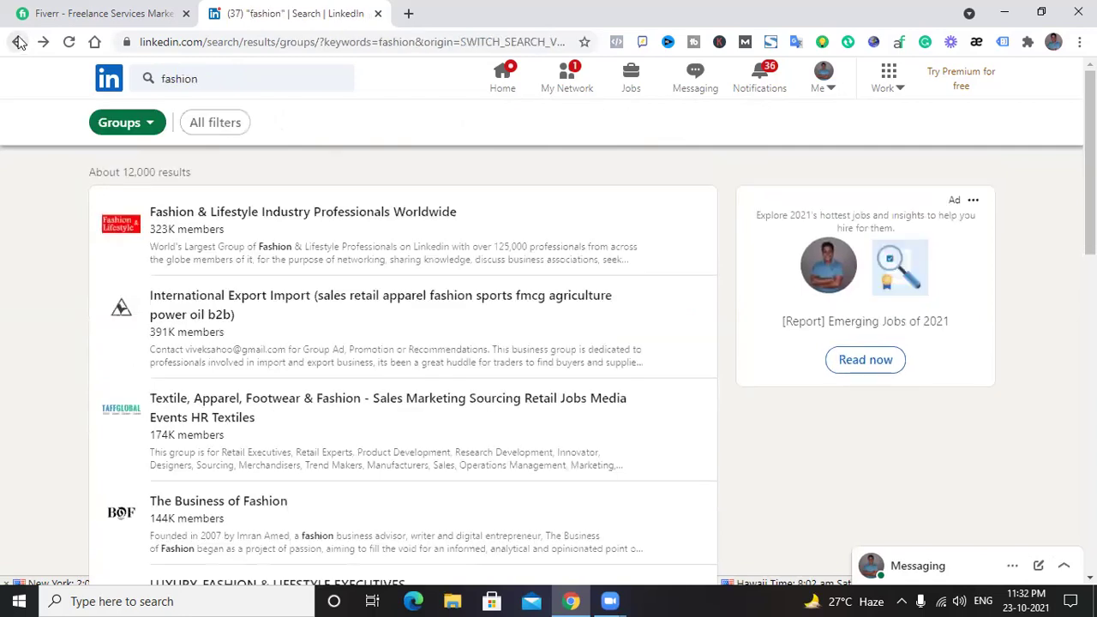
pyautogui.click(18, 42)
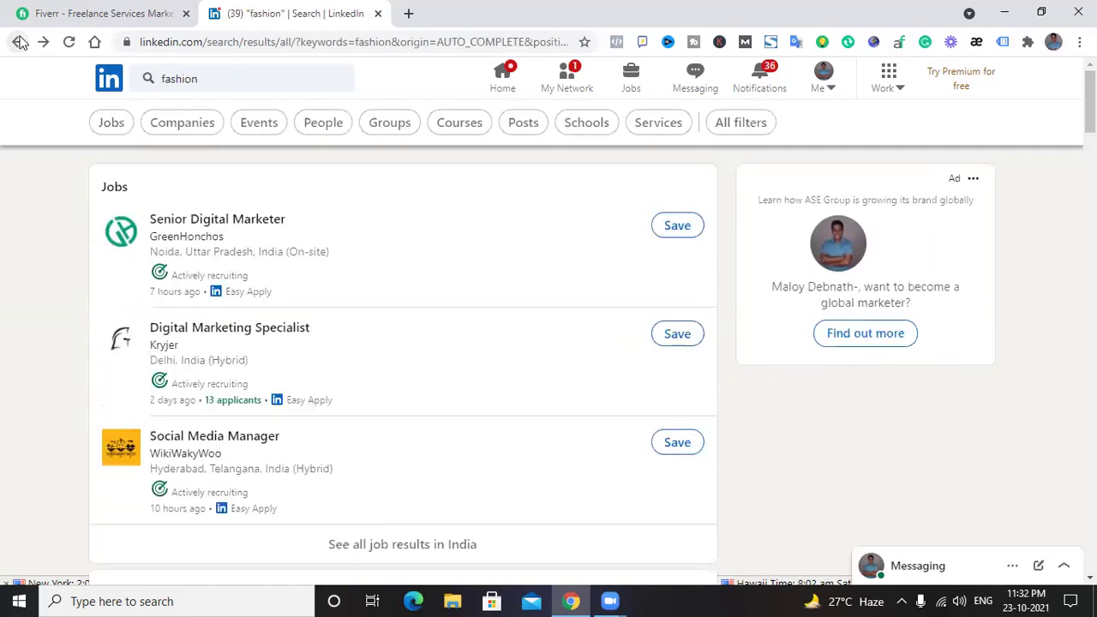
pyautogui.click(19, 42)
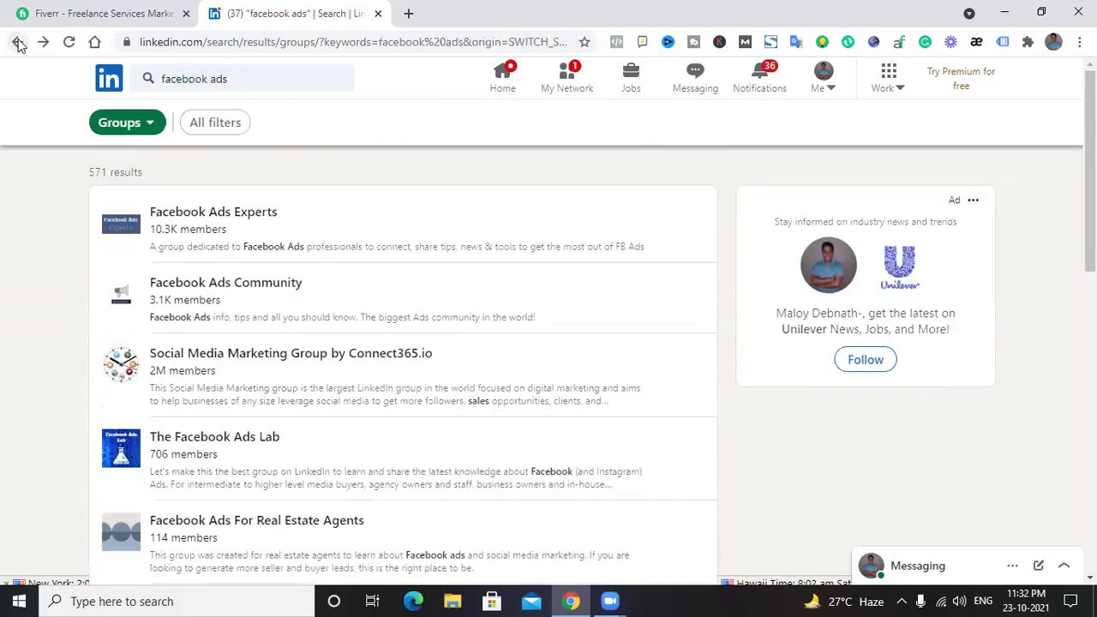
pyautogui.click(17, 42)
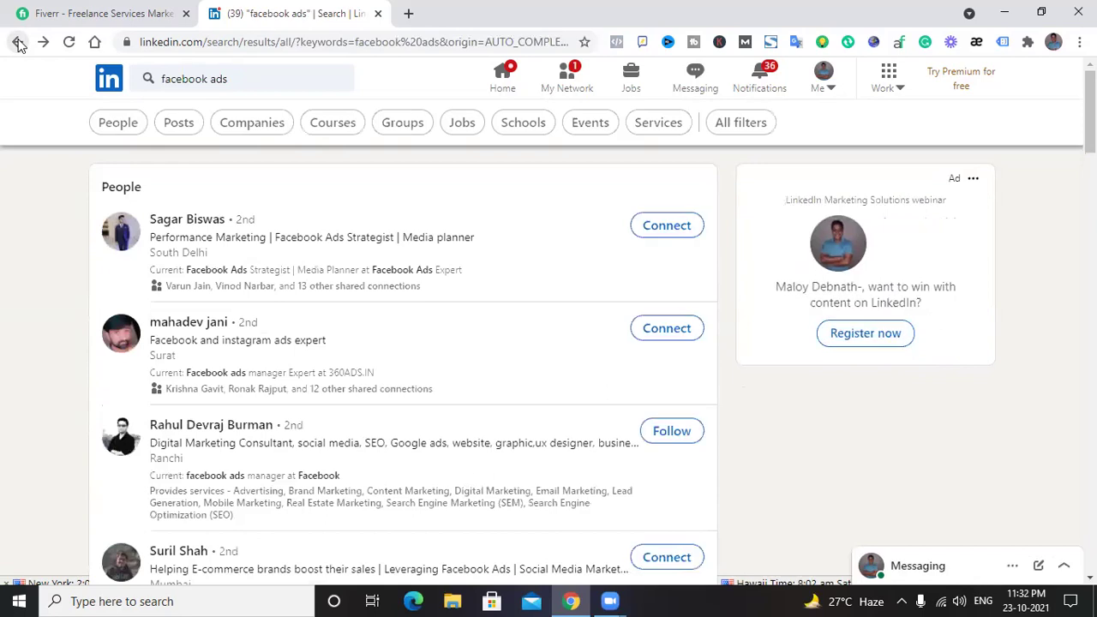
pyautogui.click(17, 42)
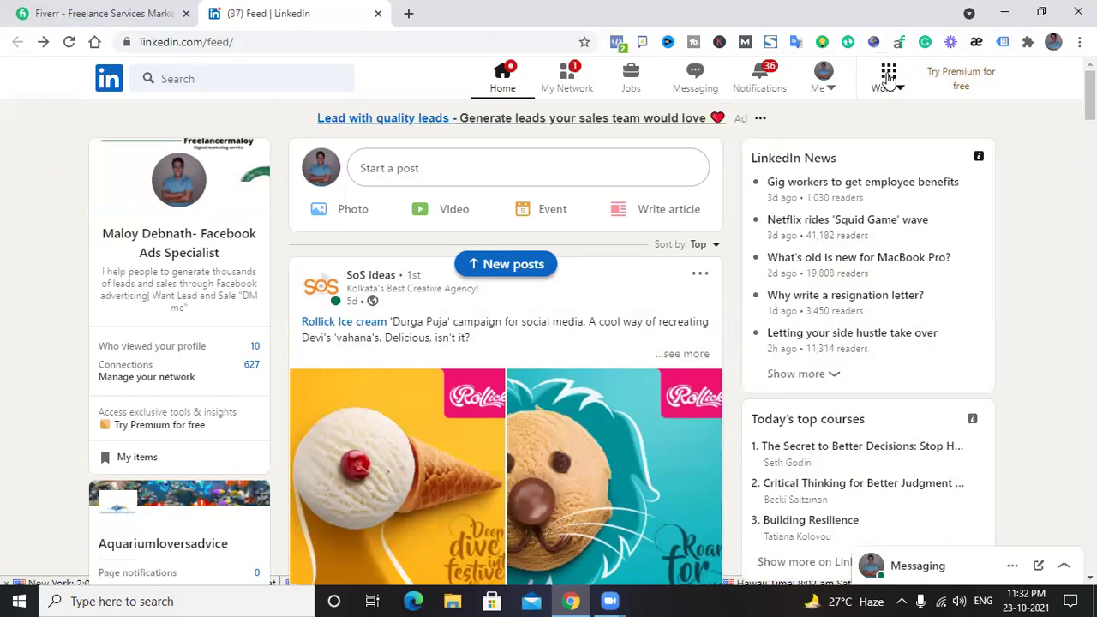
# - Open Insights from the LinkedIn products overview, check back on the feed, and return to the Talent Insights page
pyautogui.click(888, 75)
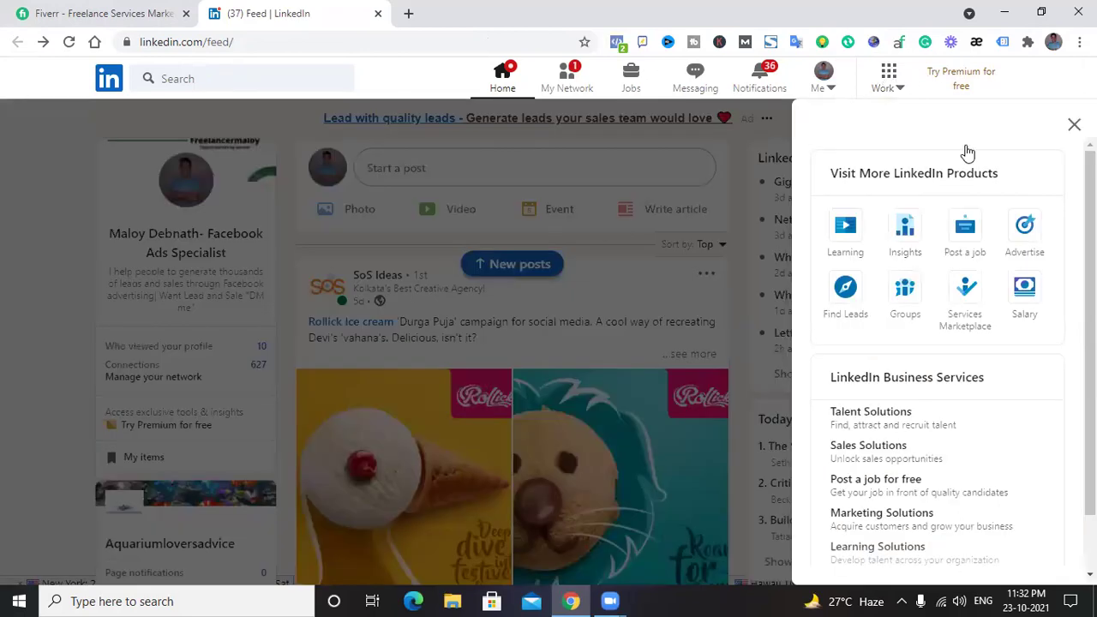
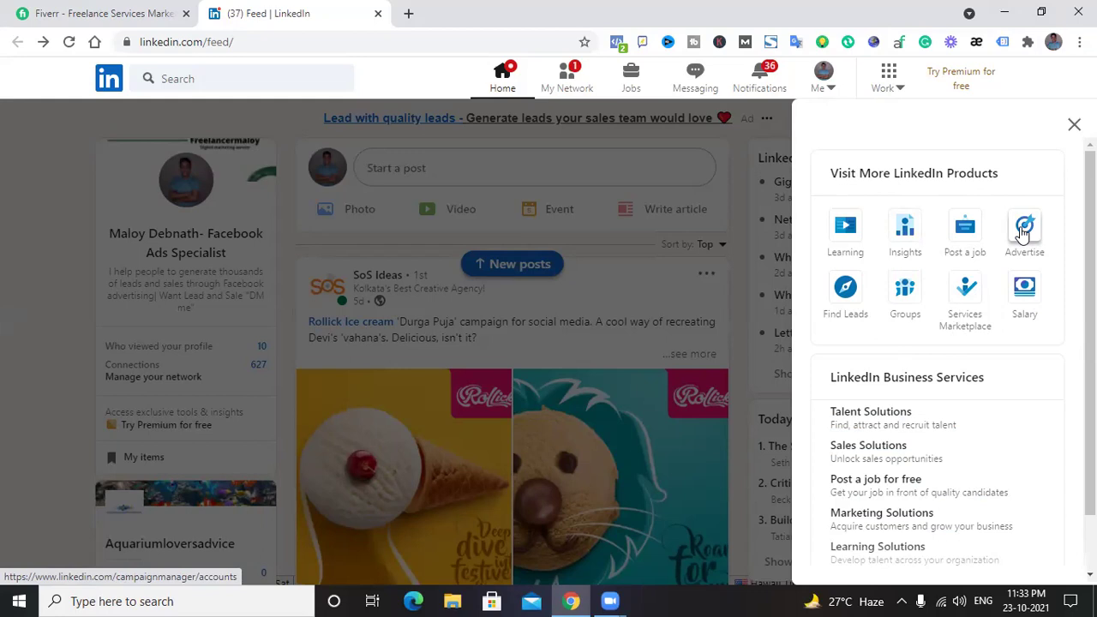
pyautogui.click(902, 232)
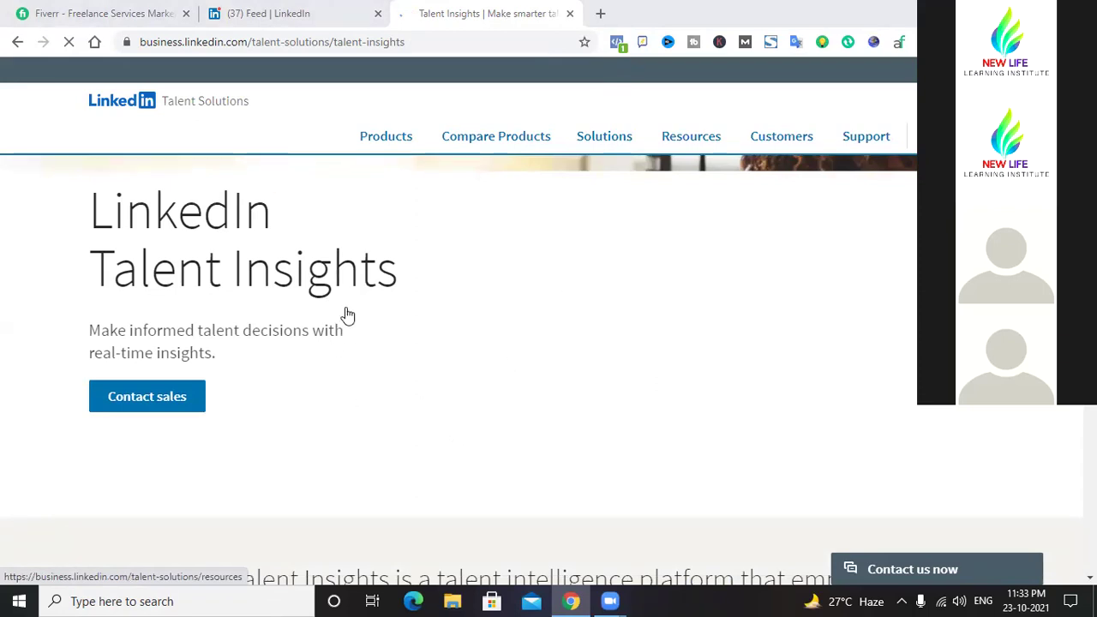
pyautogui.click(317, 15)
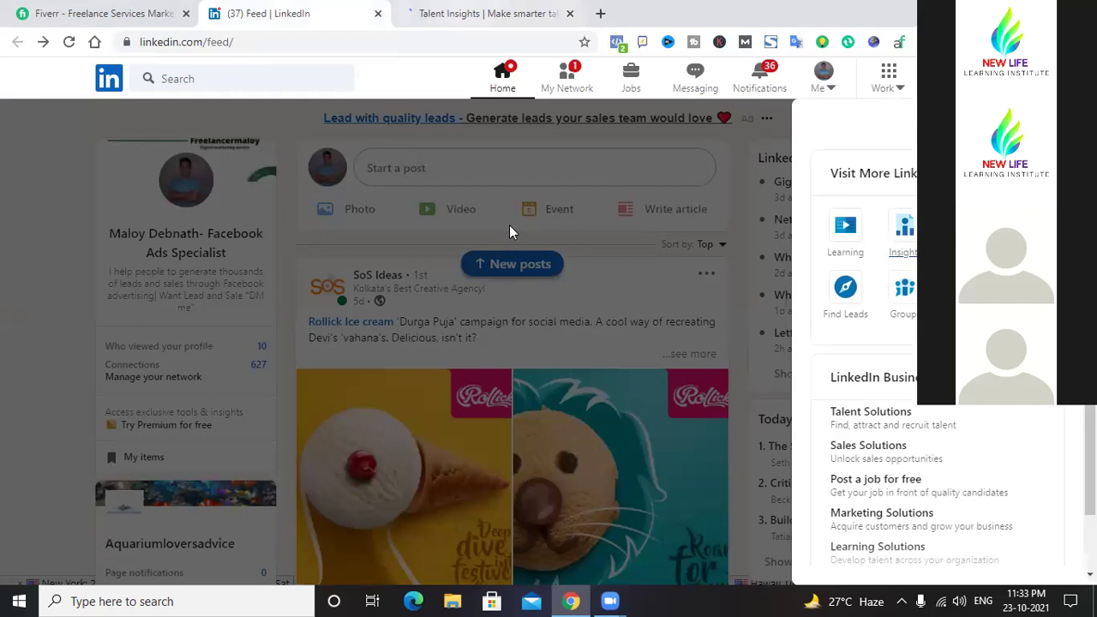
pyautogui.hotkey('ctrl', 'Tab')
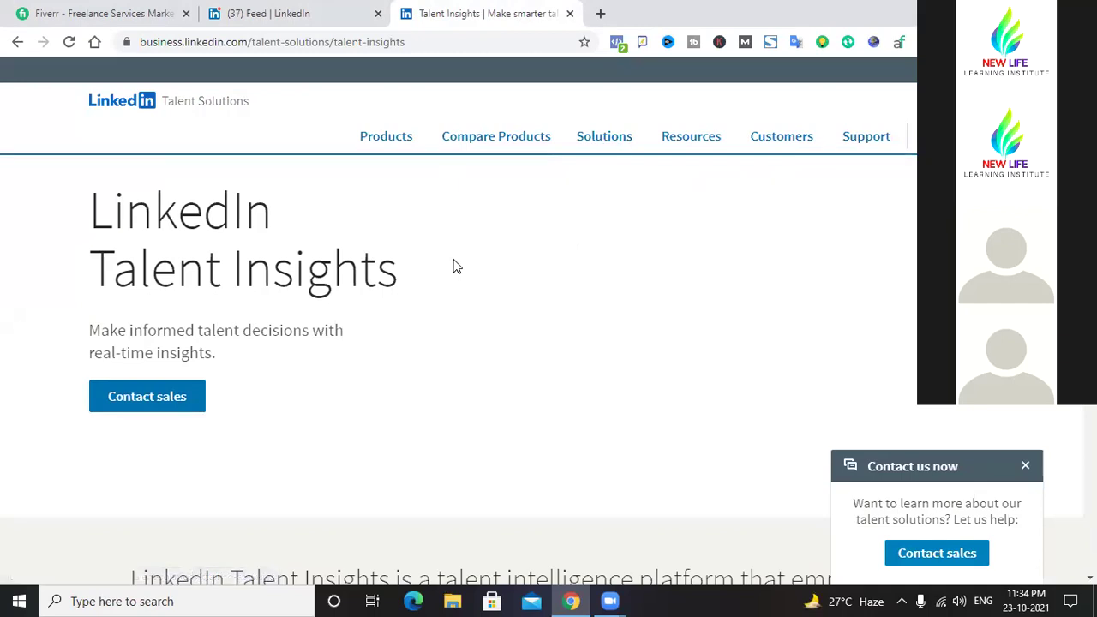
# - Review the Talent Insights page, including workforce investments, effective hiring, the customer case study and the video sections
pyautogui.scroll(-6, 458, 270)
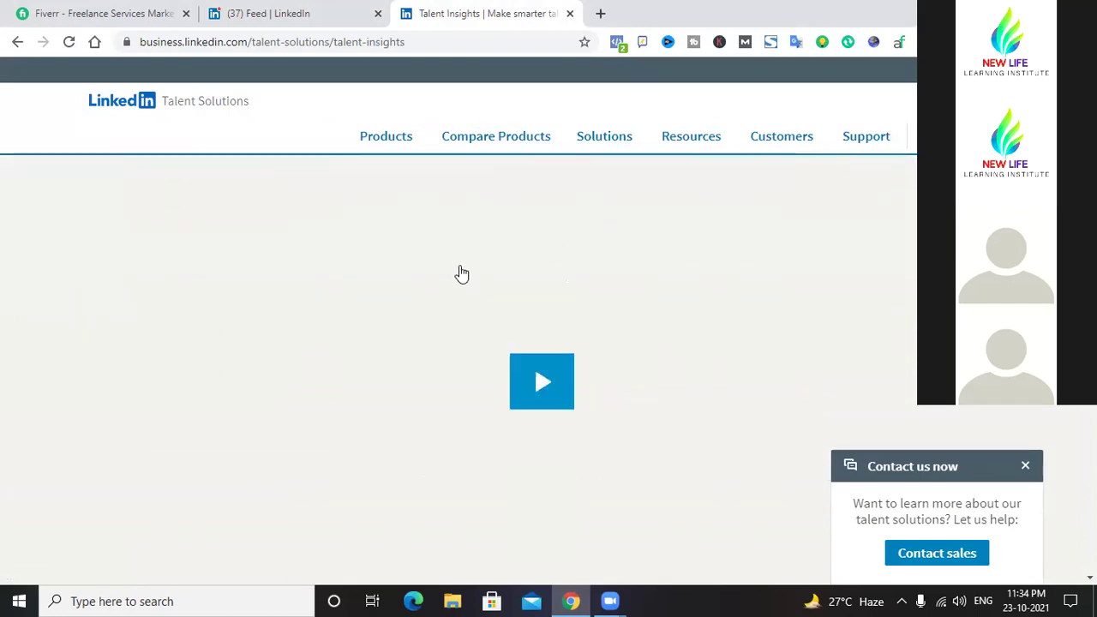
pyautogui.scroll(-3, 461, 274)
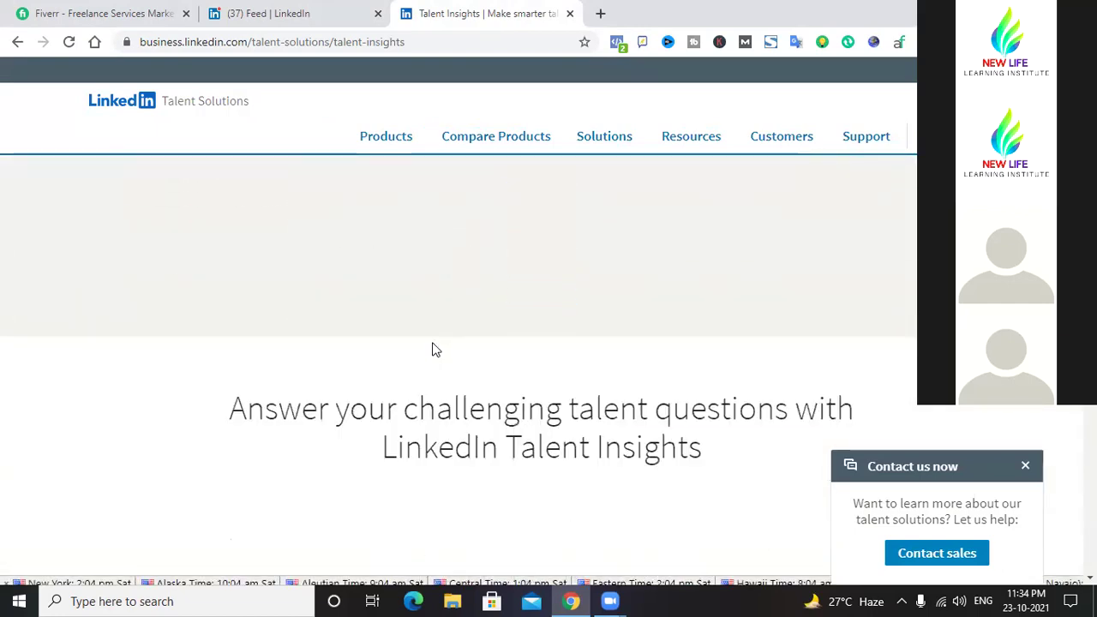
pyautogui.scroll(-3, 465, 267)
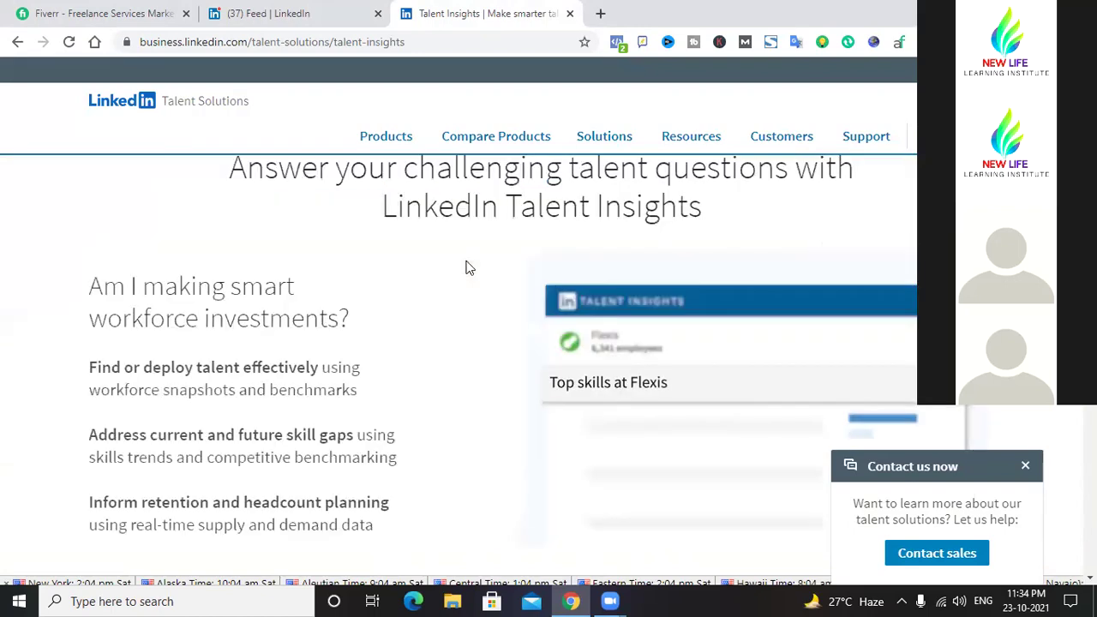
pyautogui.scroll(-1, 468, 333)
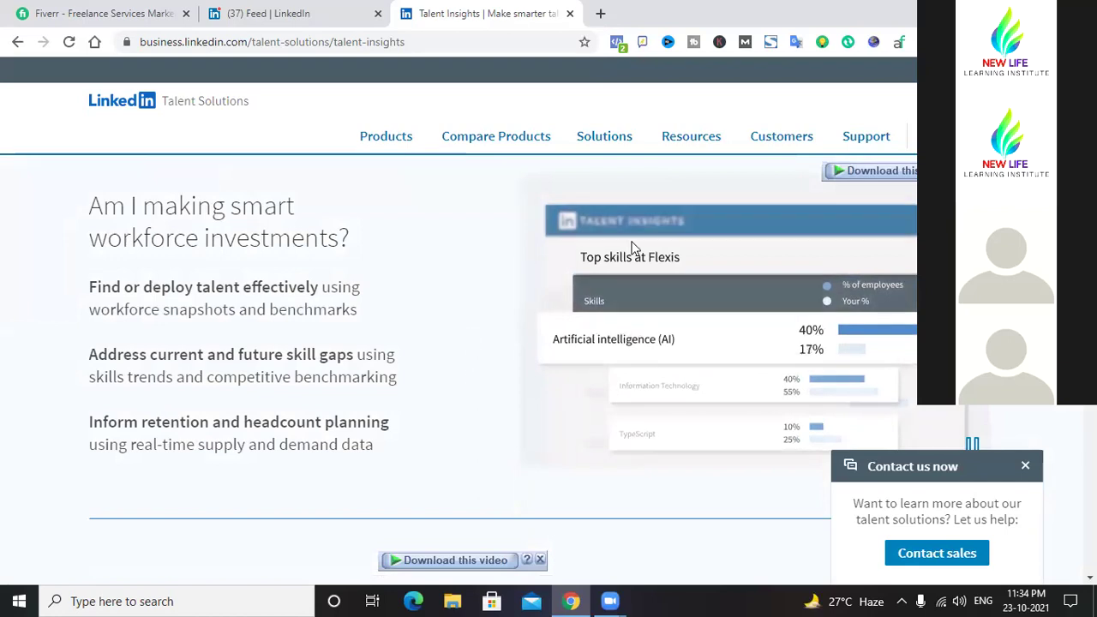
pyautogui.scroll(-4, 517, 342)
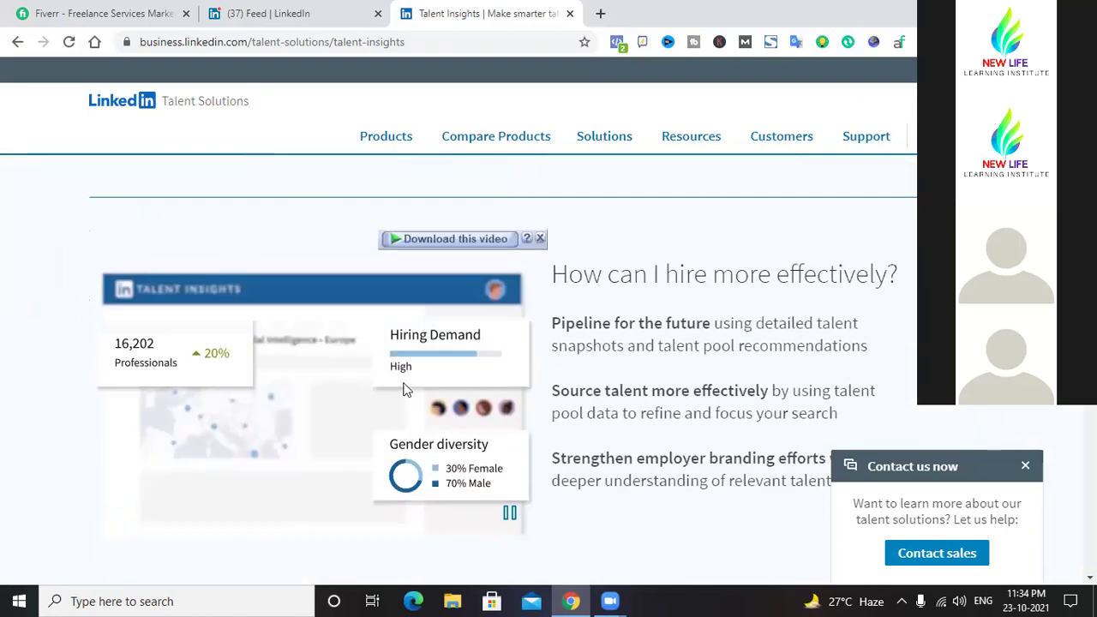
pyautogui.scroll(-4, 454, 396)
pyautogui.scroll(-8, 454, 396)
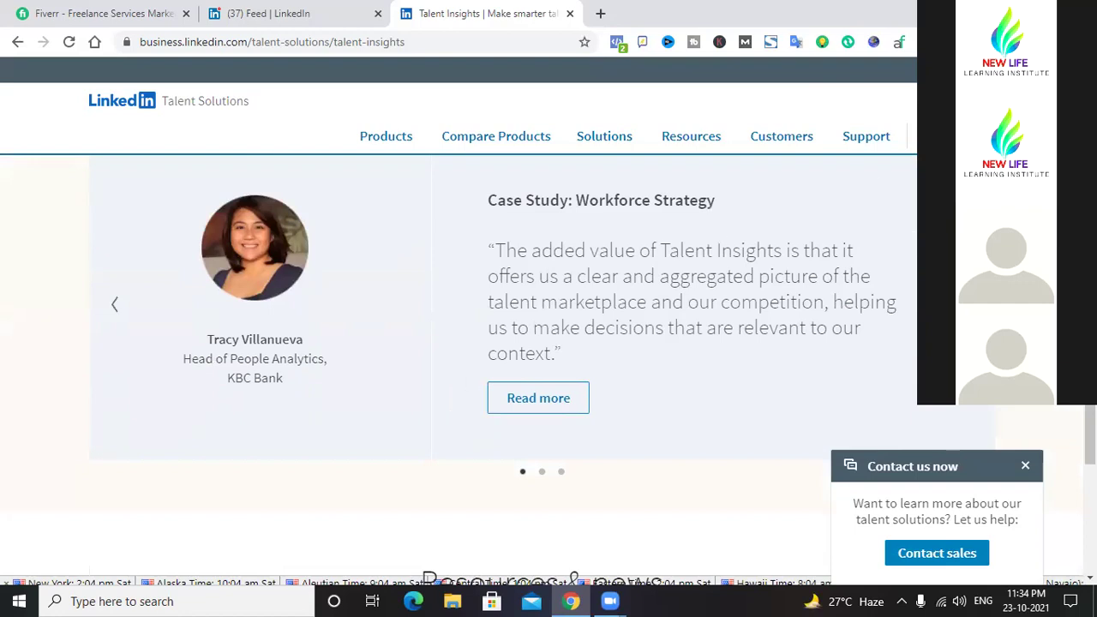
pyautogui.scroll(2, 480, 343)
pyautogui.scroll(-10, 480, 343)
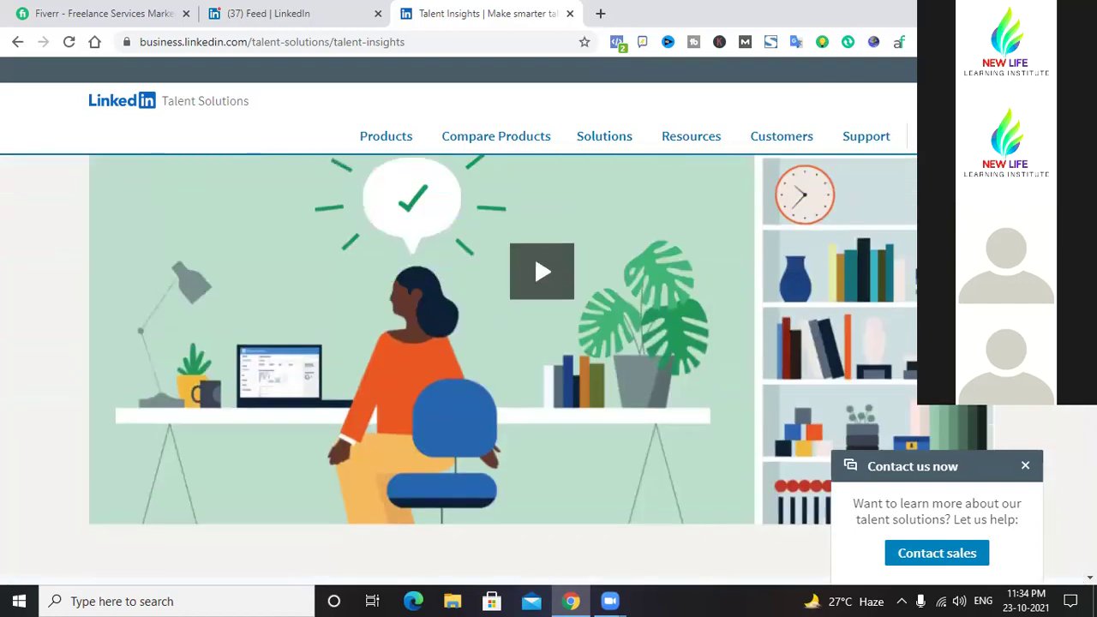
pyautogui.scroll(10, 460, 533)
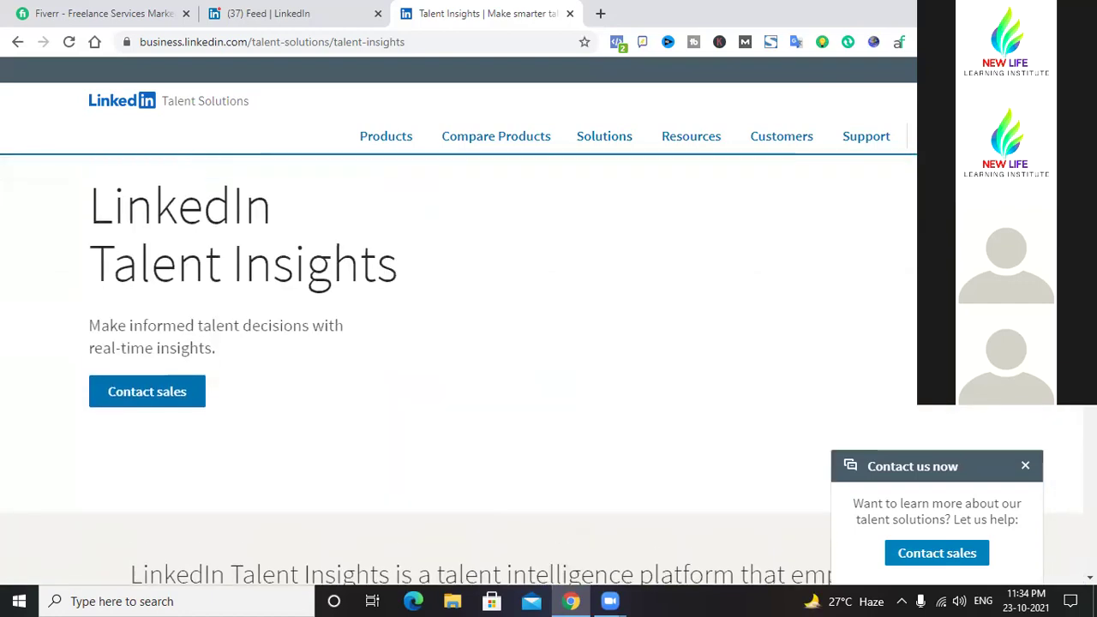
# - Open the Contact sales form for Talent Insights and look over its fields
pyautogui.click(151, 403)
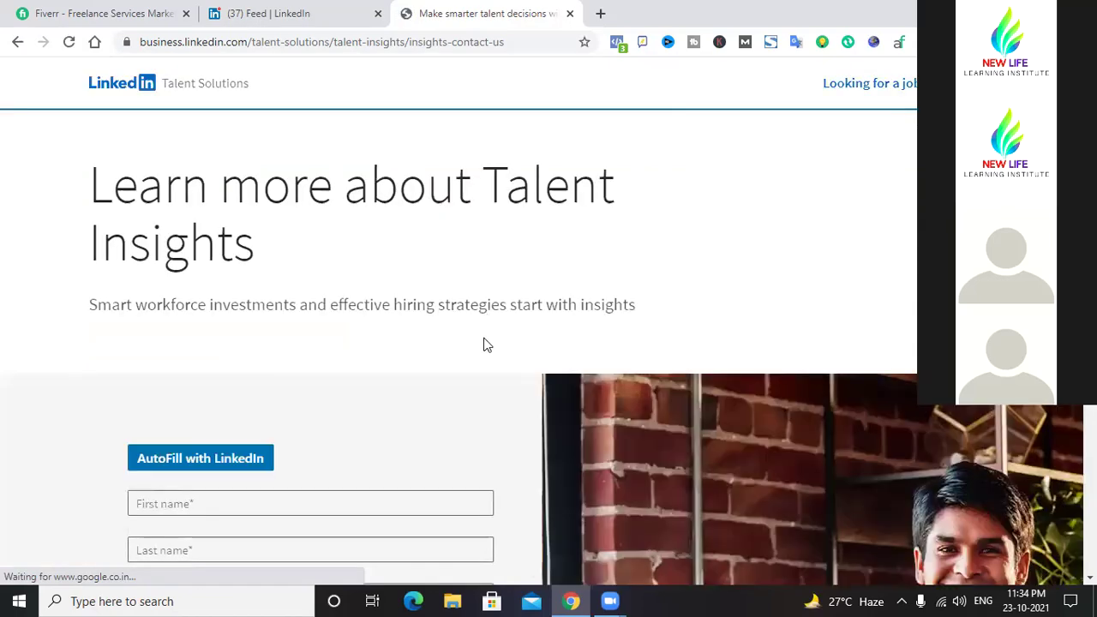
pyautogui.scroll(-1, 484, 345)
pyautogui.scroll(-5, 484, 345)
pyautogui.scroll(2, 484, 344)
pyautogui.scroll(-2, 485, 344)
pyautogui.scroll(4, 484, 344)
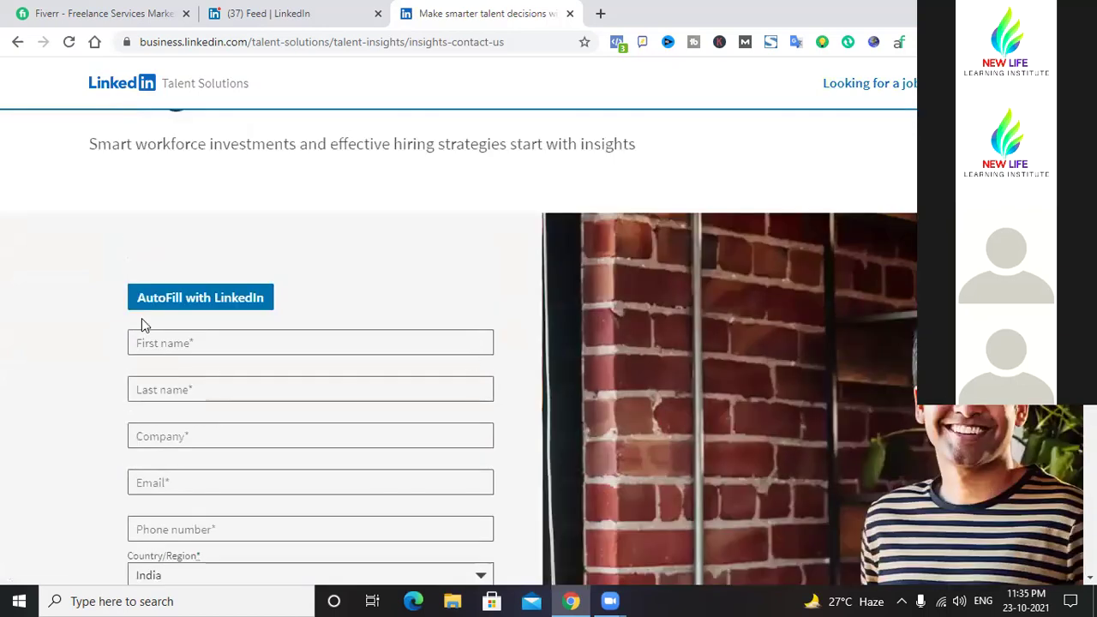
pyautogui.scroll(-2, 255, 303)
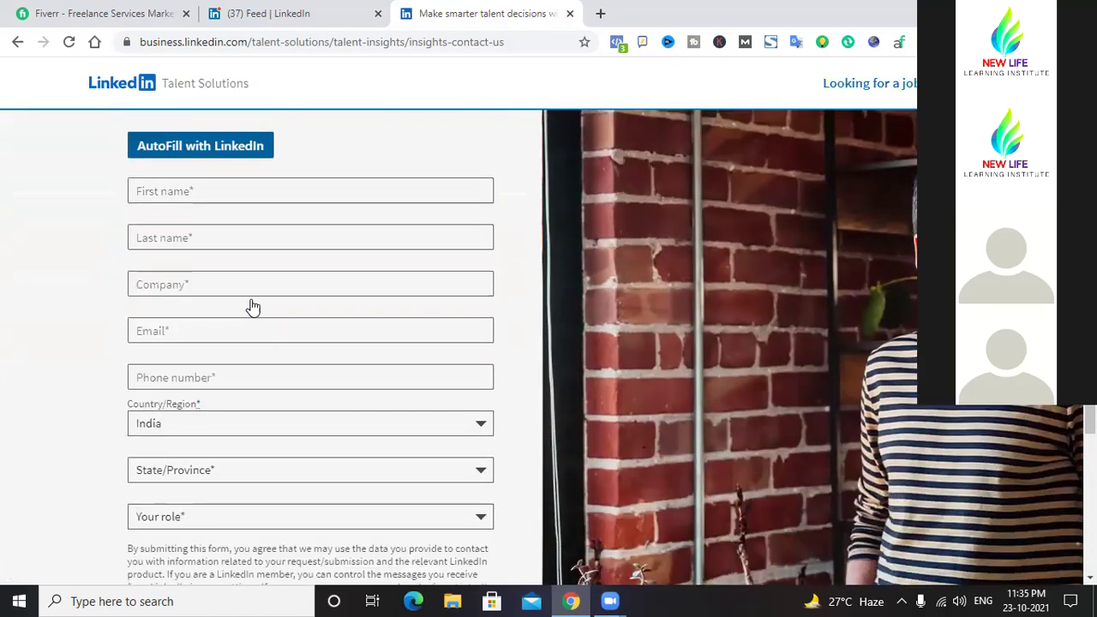
# - Fill in the contact form from the saved profile: name, company Freelancer, e-mail, phone number, country India and state West Bengal
pyautogui.click(254, 178)
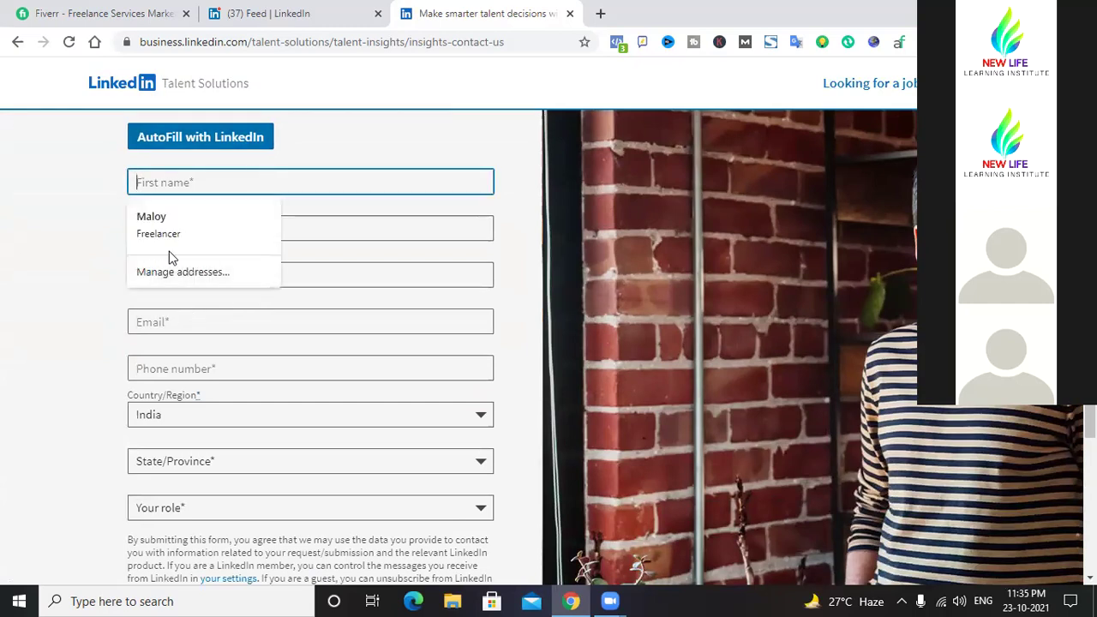
pyautogui.click(161, 225)
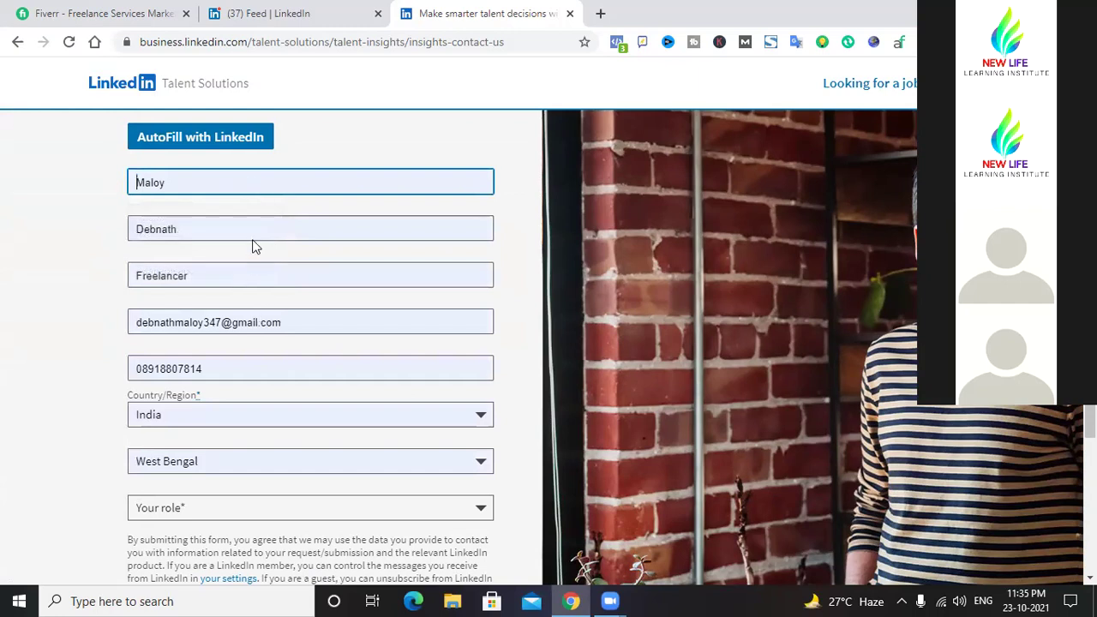
pyautogui.scroll(-3, 217, 310)
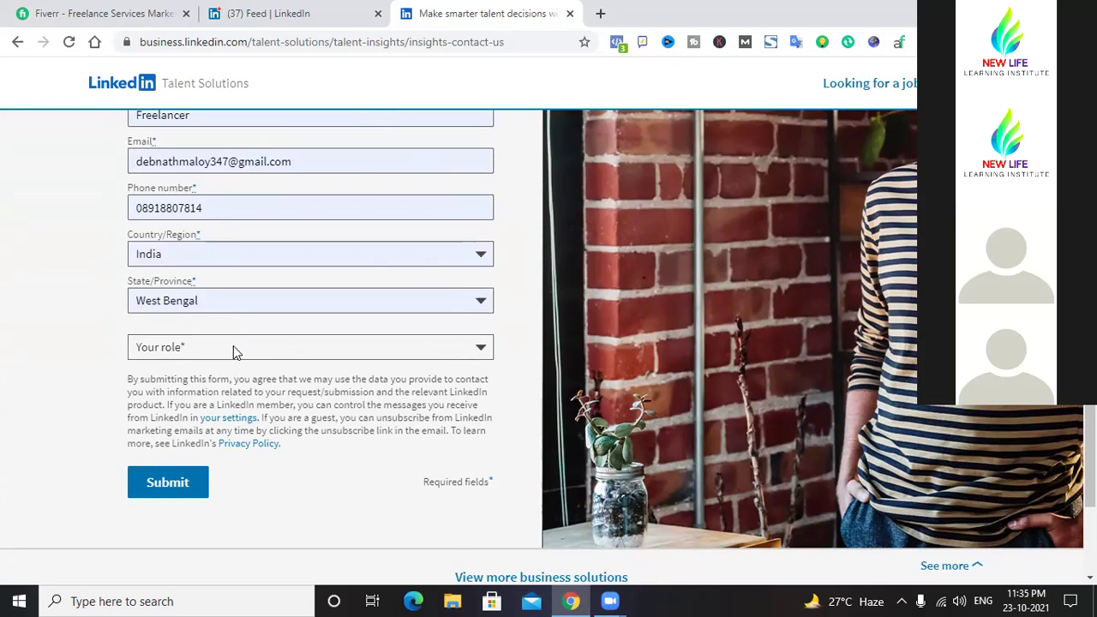
# - Look over the filled-in contact details and the empty role field of the Talent Insights form
pyautogui.doubleClick(490, 350)
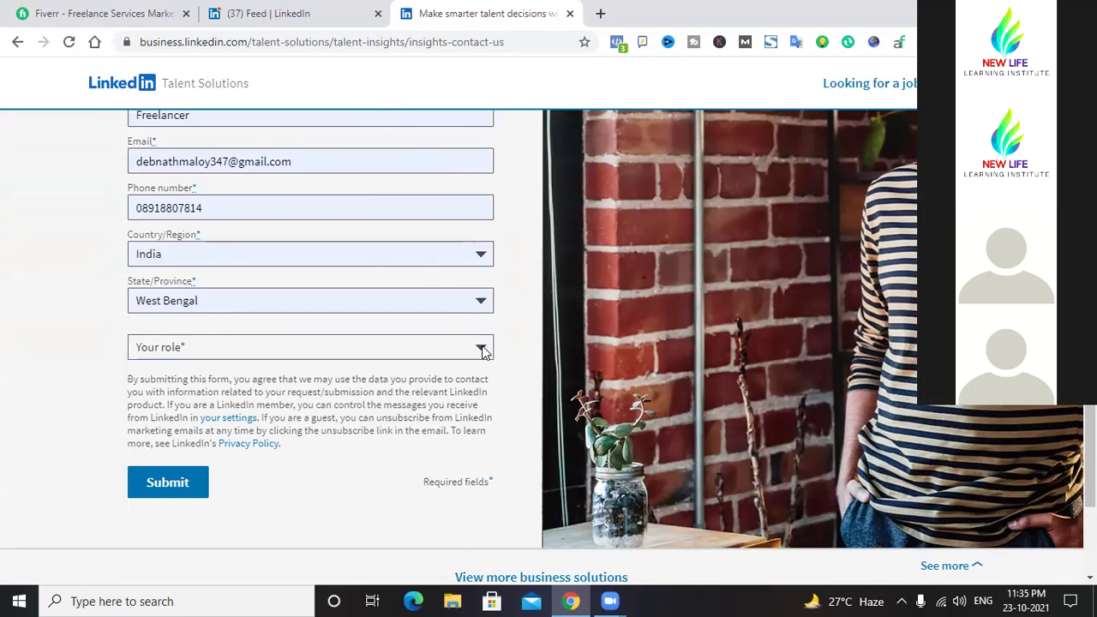
pyautogui.scroll(-1, 460, 351)
pyautogui.scroll(3, 307, 351)
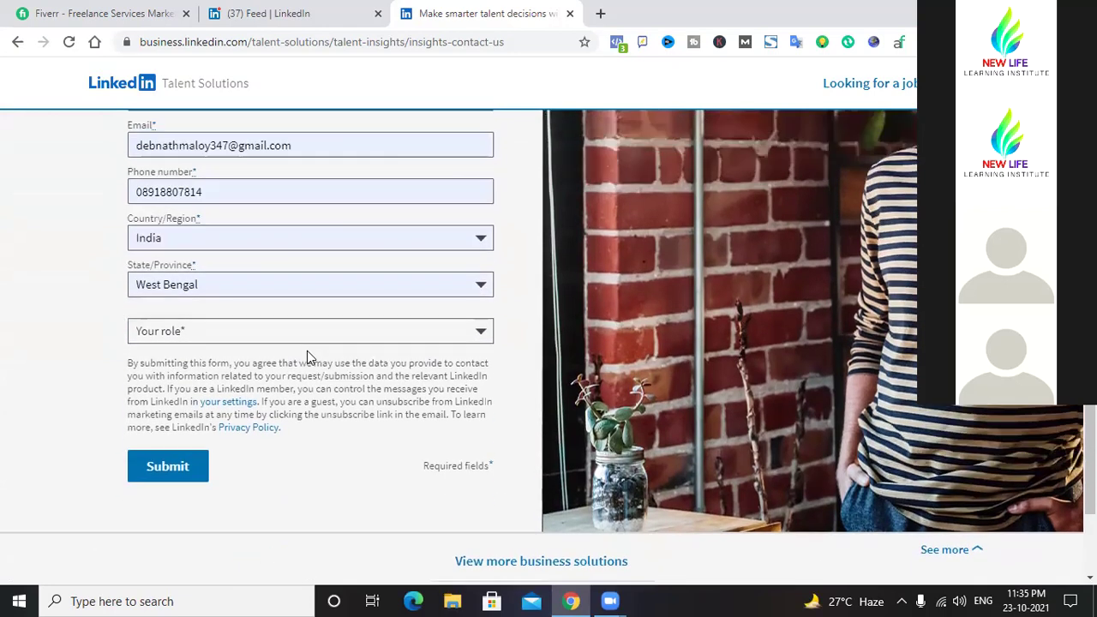
pyautogui.scroll(-4, 307, 351)
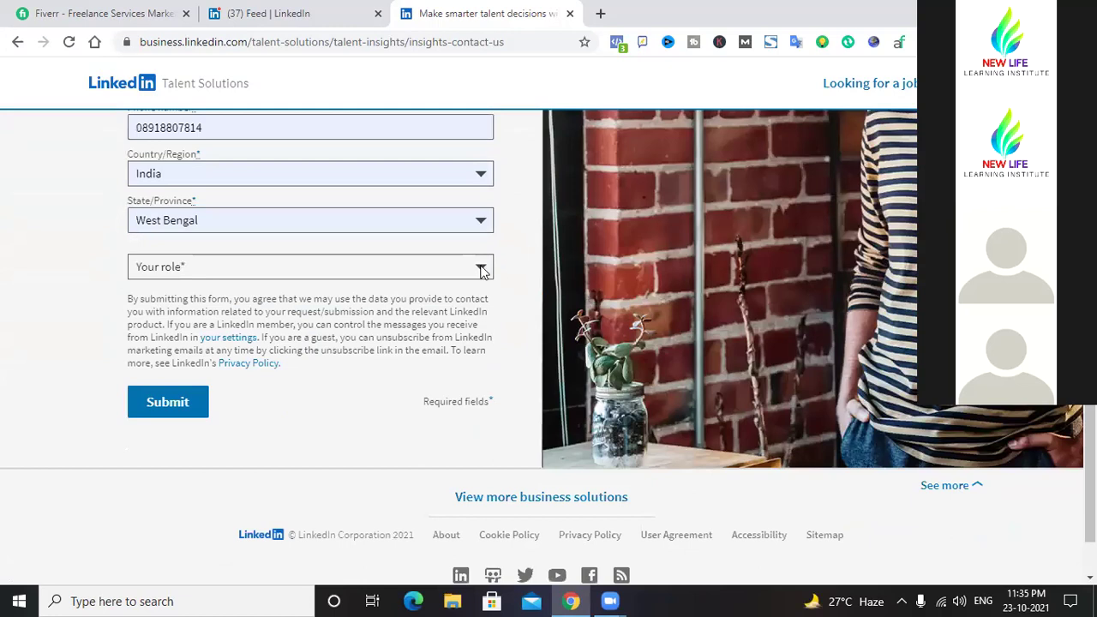
pyautogui.scroll(3, 461, 334)
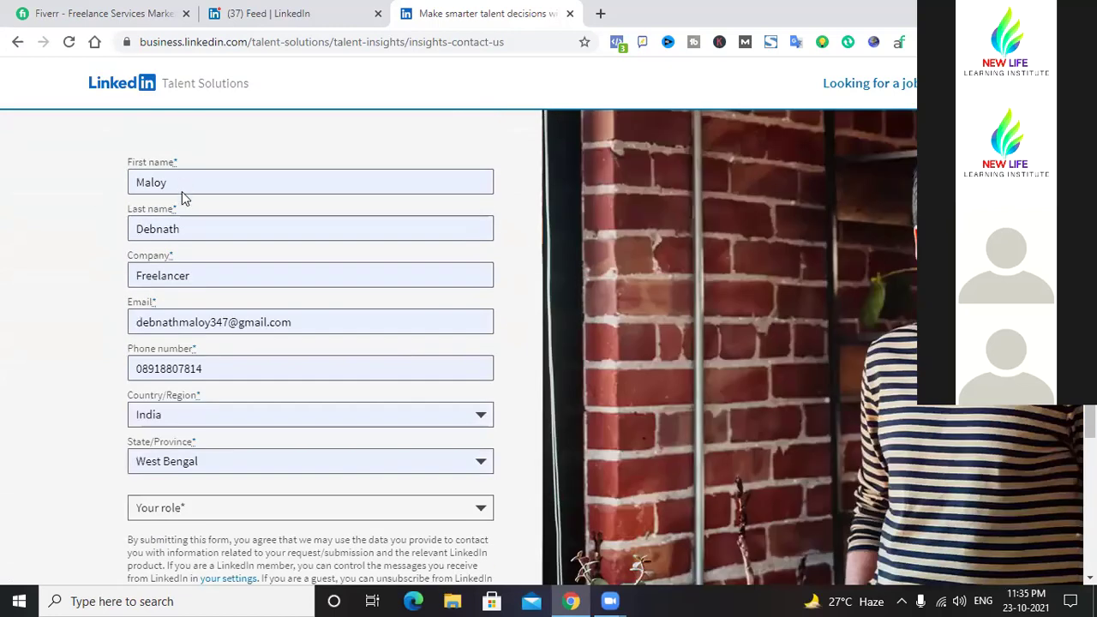
pyautogui.scroll(-3, 191, 330)
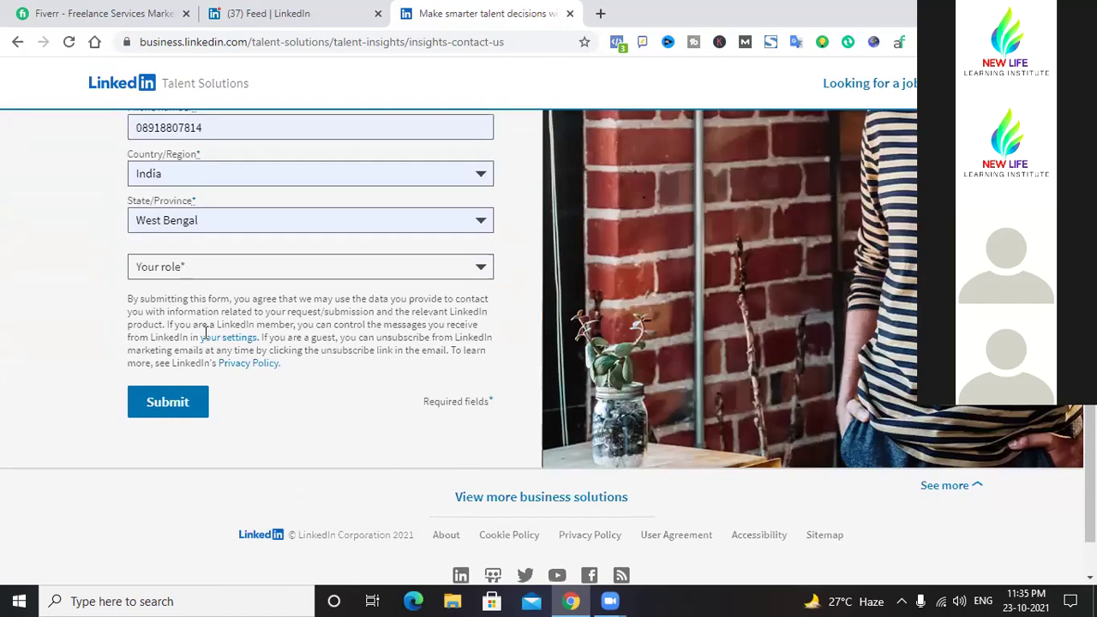
# - Try to submit the contact form, and inspect the available role options without choosing one
pyautogui.scroll(-1, 190, 330)
pyautogui.click(176, 337)
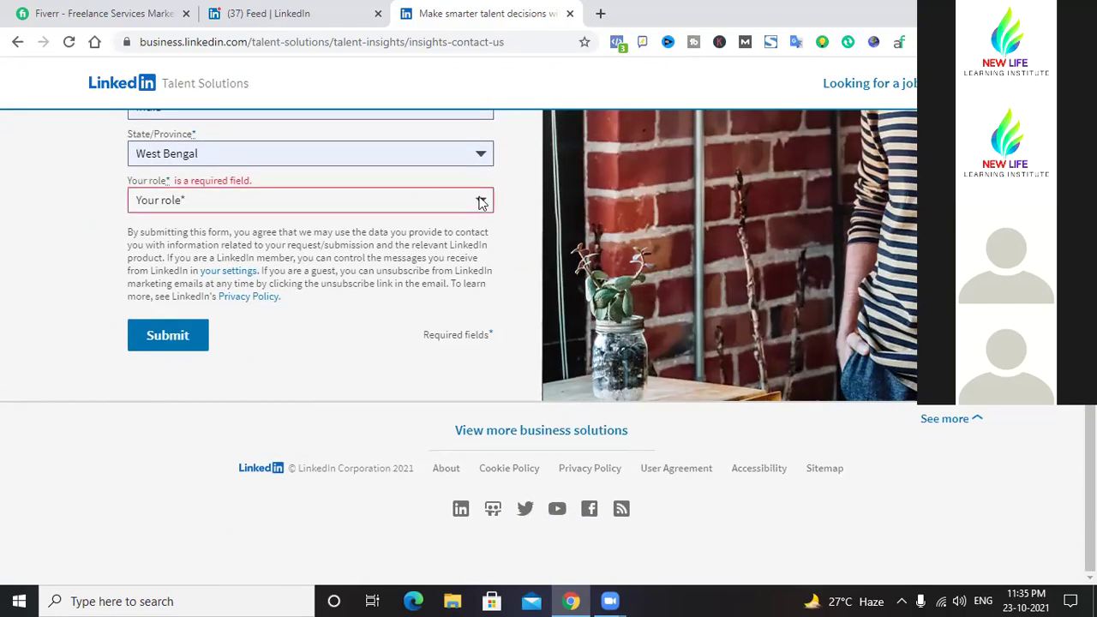
pyautogui.click(177, 202)
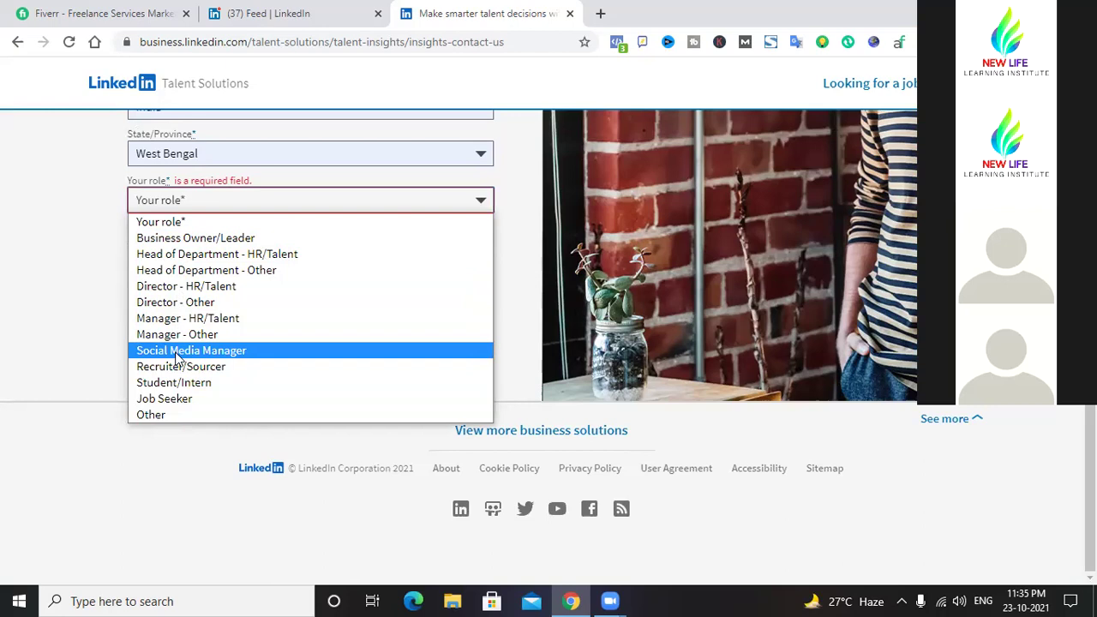
pyautogui.press('Escape')
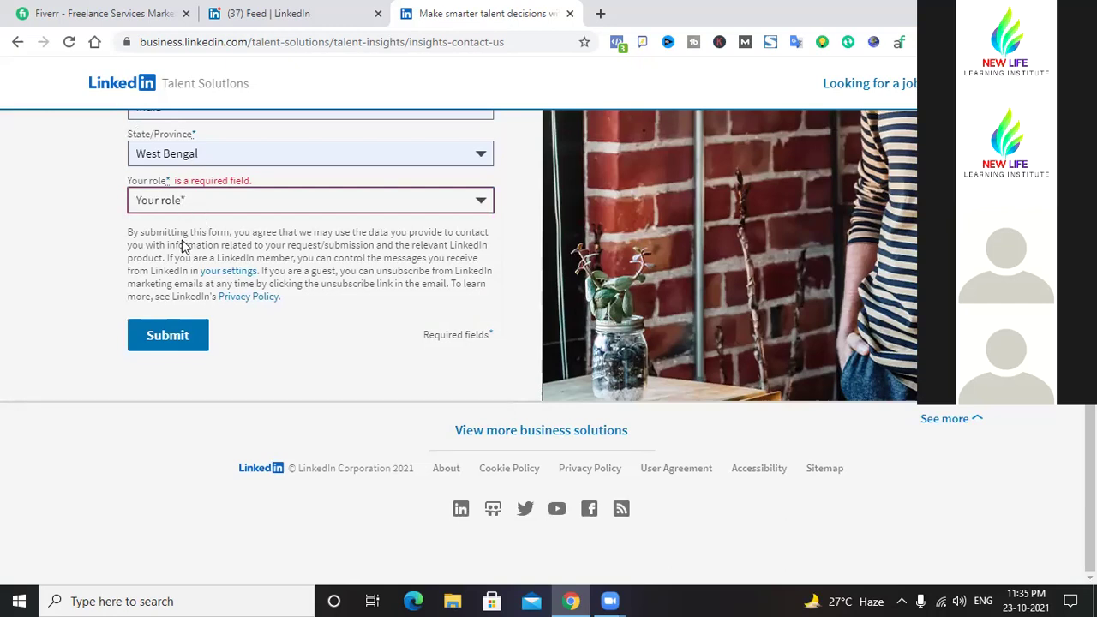
# - Set the role to Social Media Manager, submit the Talent Insights contact form and look over the page that follows
pyautogui.press('s')
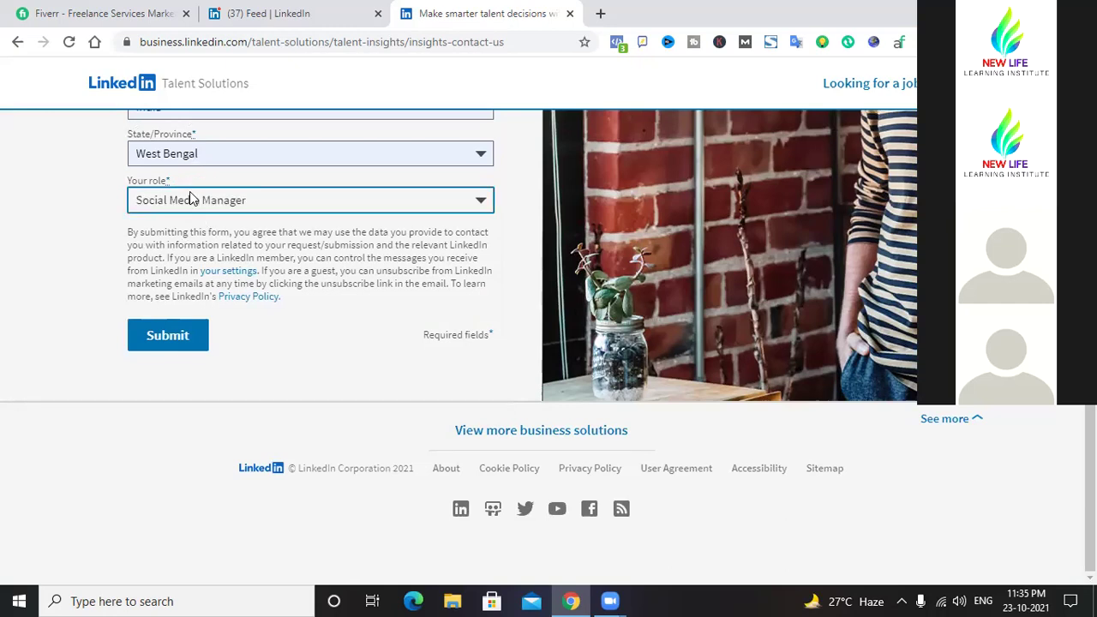
pyautogui.click(169, 339)
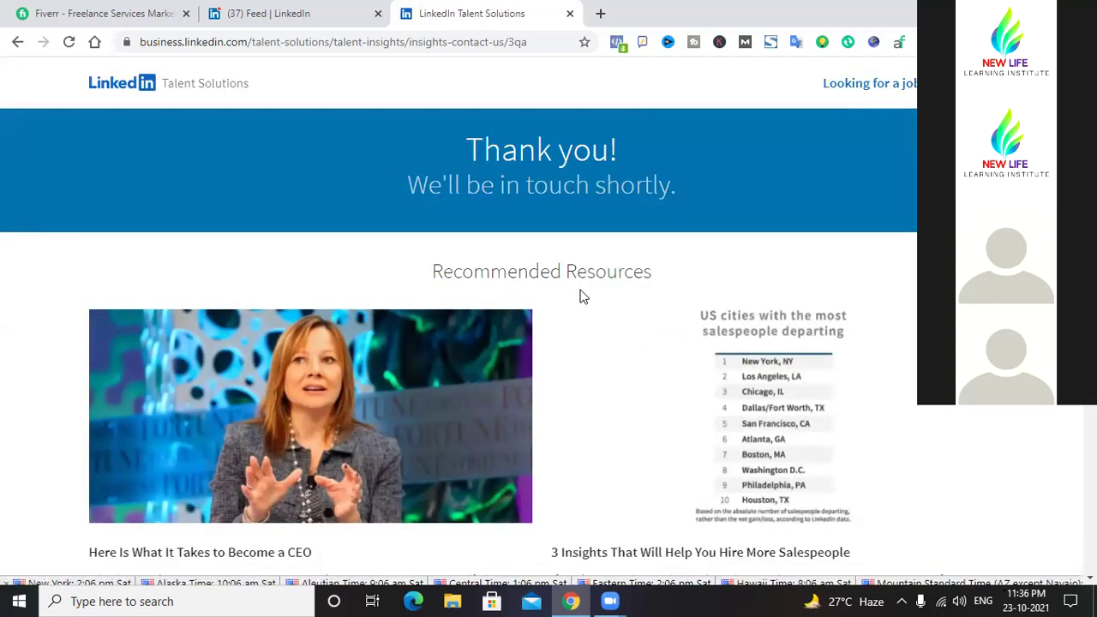
pyautogui.scroll(-3, 579, 296)
pyautogui.scroll(3, 580, 296)
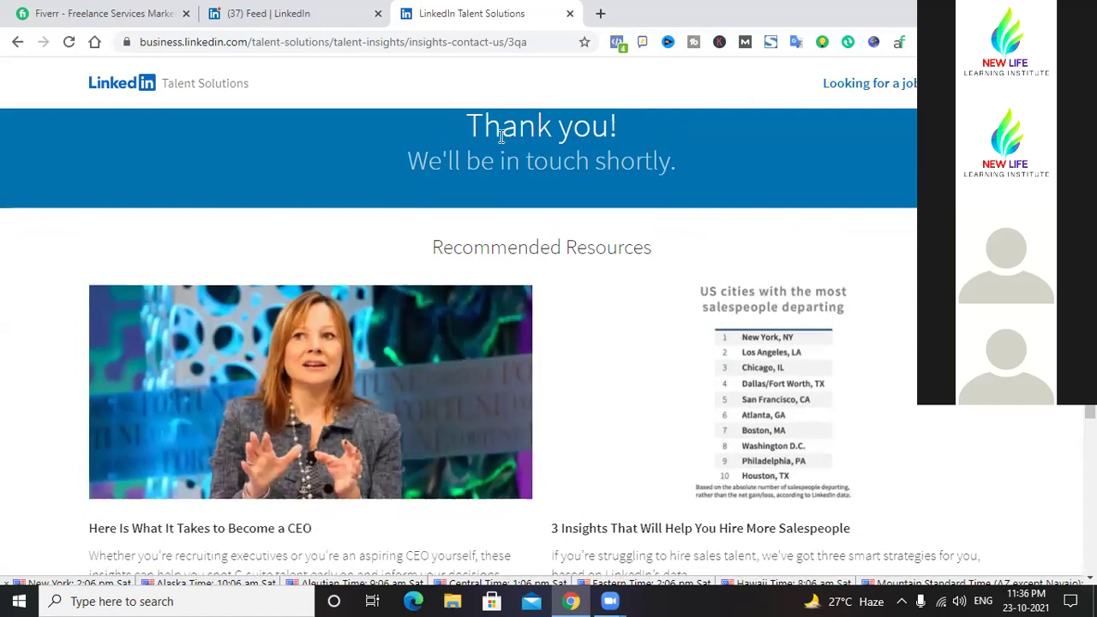
# - Go back through the Talent Insights pages and close them to return to the LinkedIn feed
pyautogui.click(16, 42)
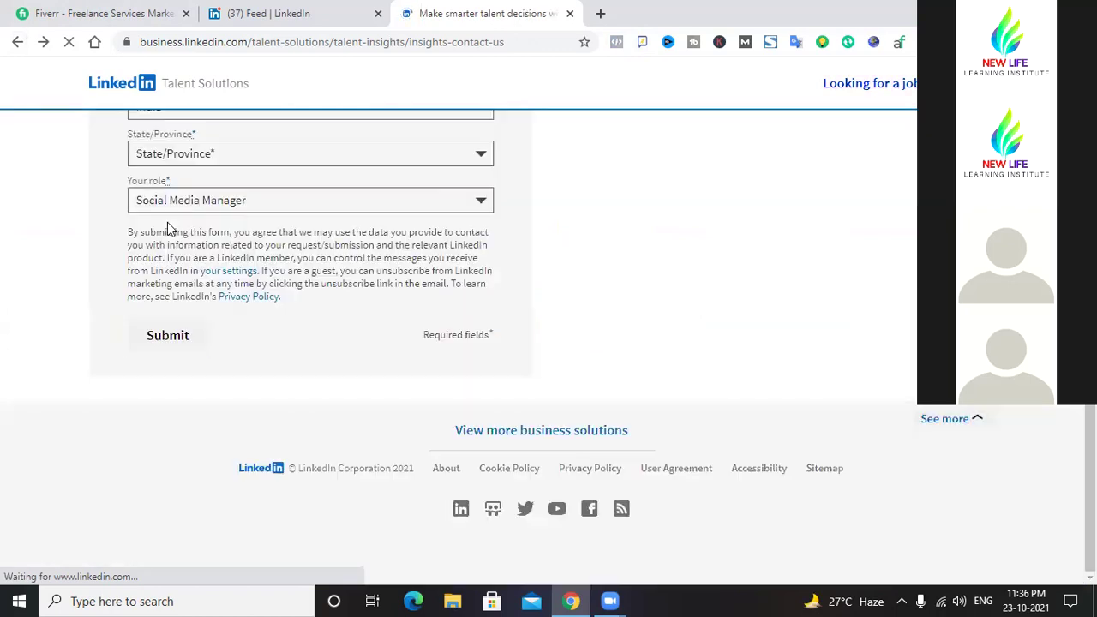
pyautogui.click(14, 45)
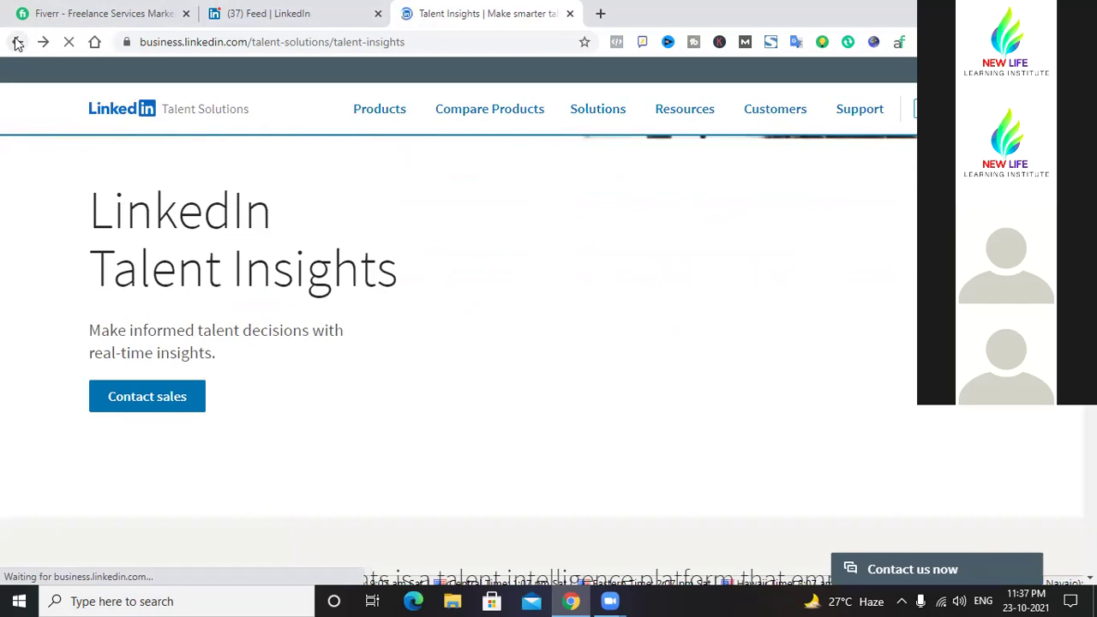
pyautogui.click(16, 42)
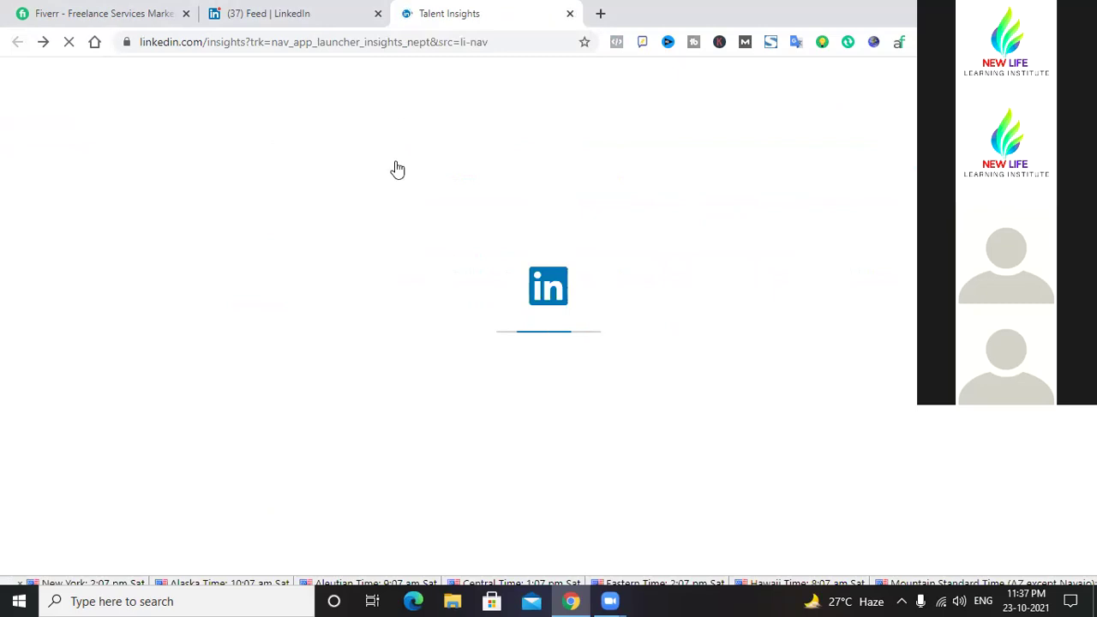
pyautogui.hotkey('ctrl', 'w')
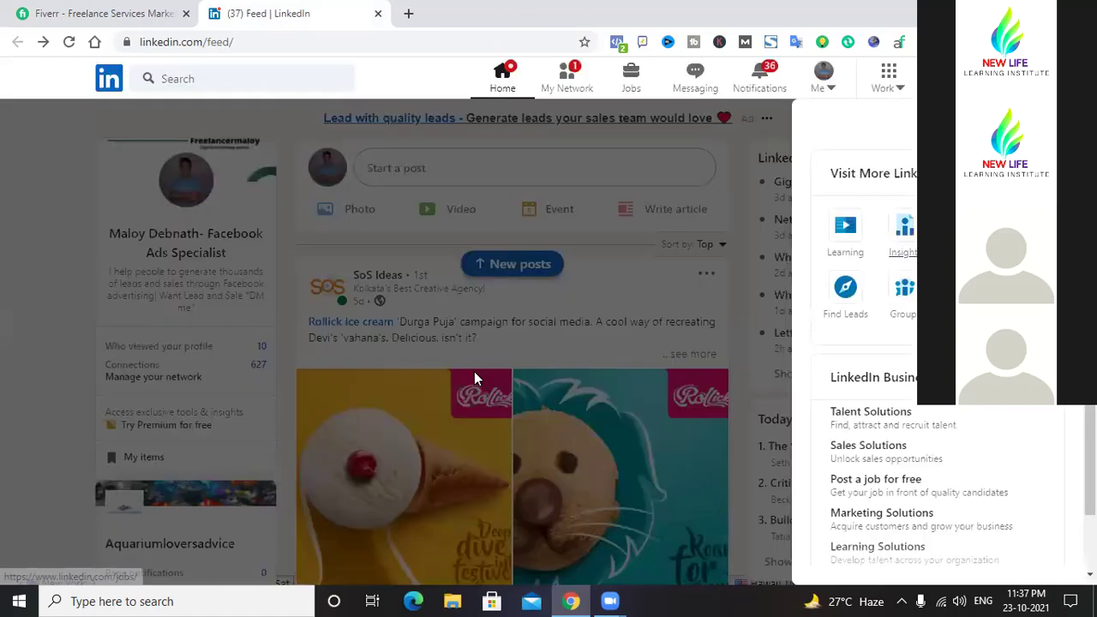
# - Open LinkedIn Learning and preview the recommended courses on sales strategies, SEO and digital marketing tools
pyautogui.click(846, 229)
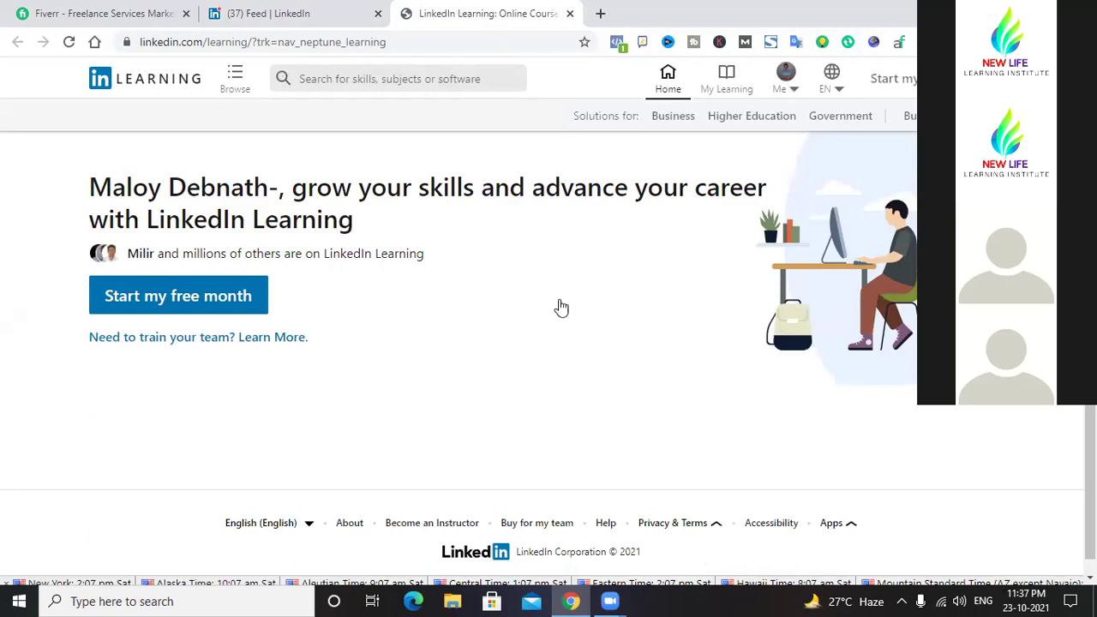
pyautogui.scroll(-2, 558, 306)
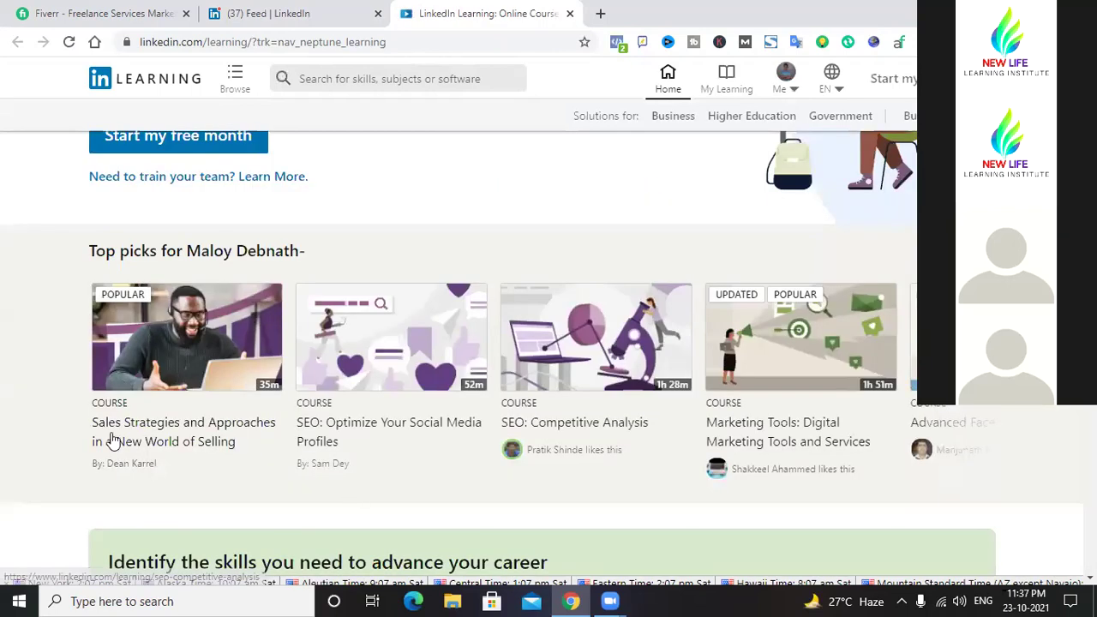
pyautogui.scroll(-1, 44, 377)
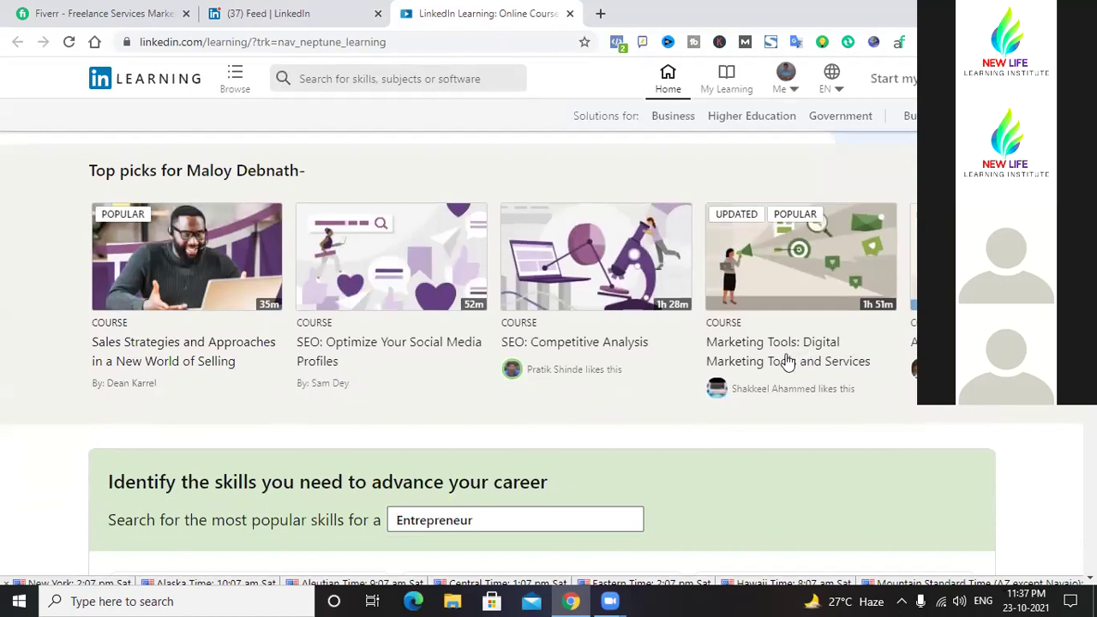
pyautogui.moveTo(720, 373)
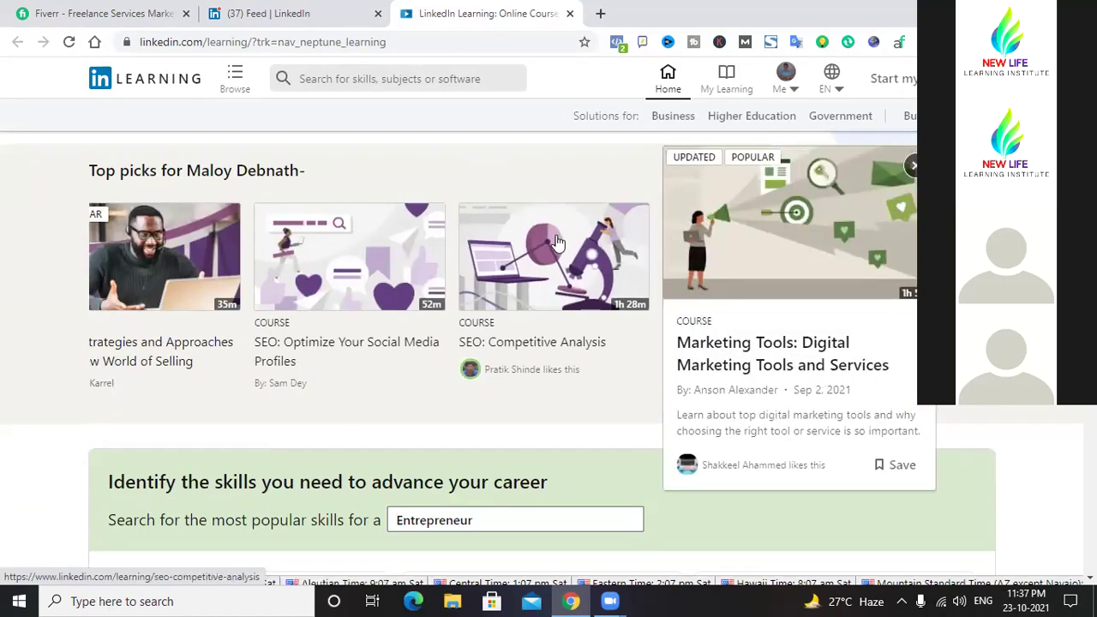
pyautogui.moveTo(534, 358)
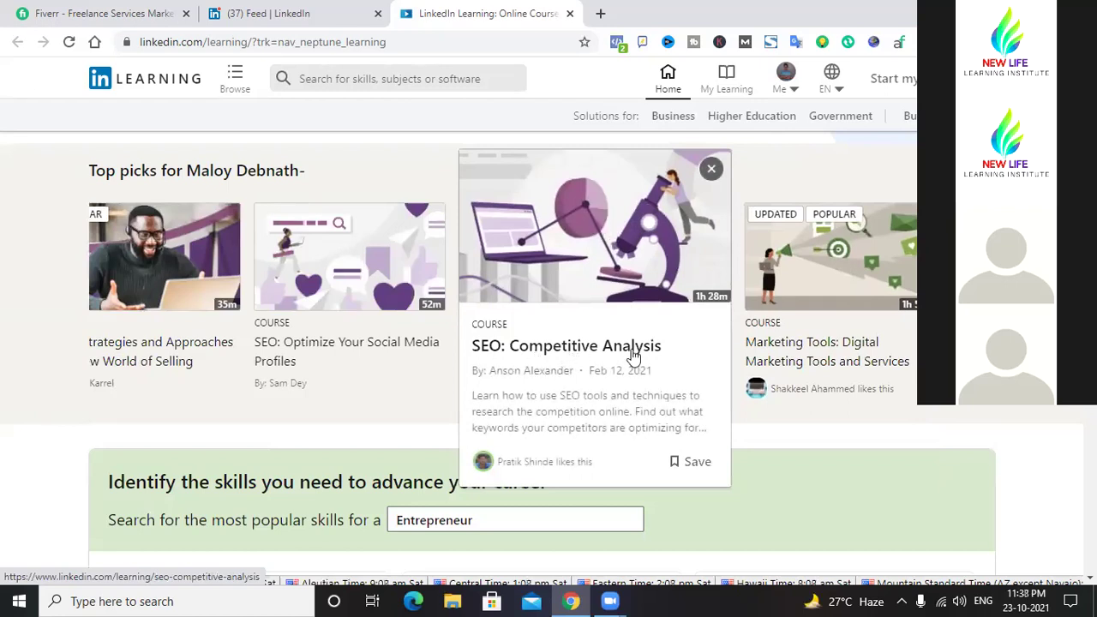
pyautogui.moveTo(295, 362)
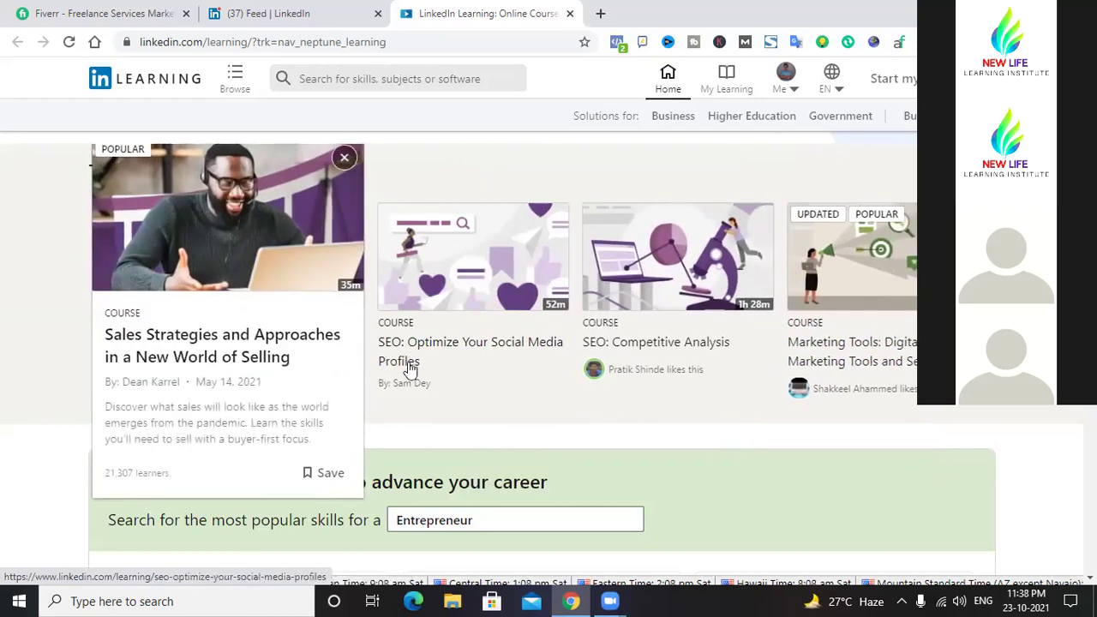
pyautogui.moveTo(461, 357)
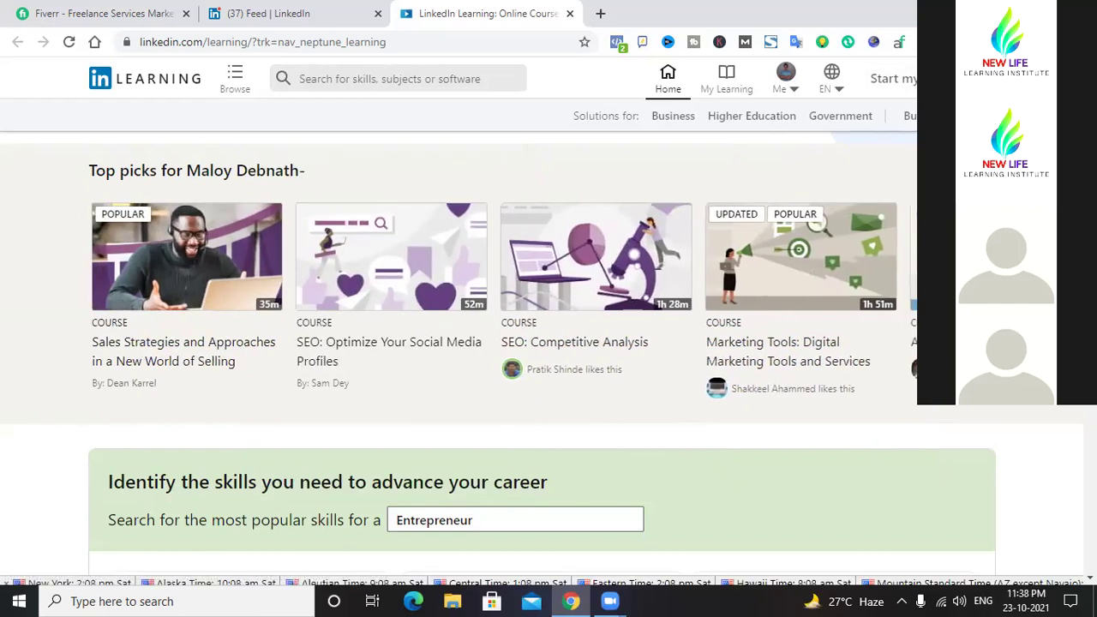
# - Show the next set of recommended courses and preview WordPress: SEO, Marketing Tools: SEO and Advanced SEO: Search Factors
pyautogui.click(886, 283)
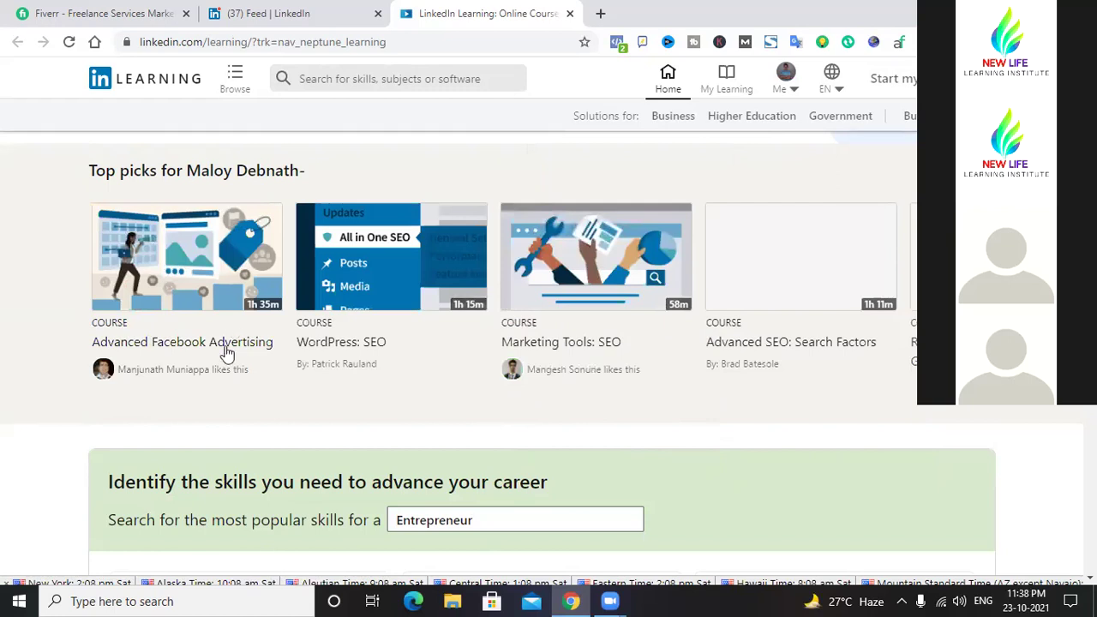
pyautogui.moveTo(392, 345)
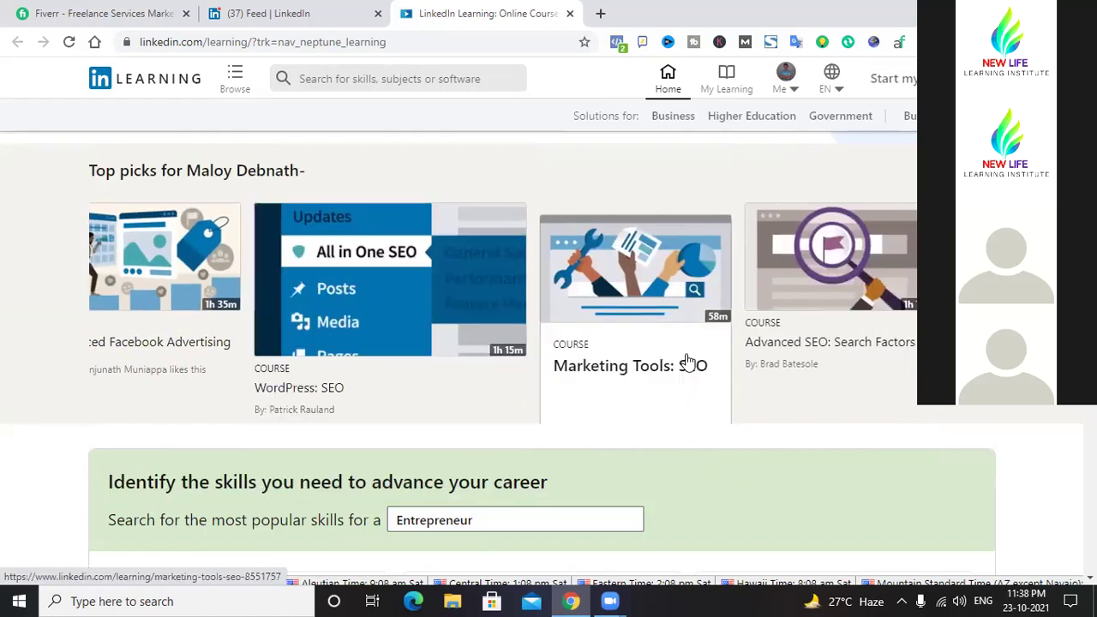
pyautogui.moveTo(835, 362)
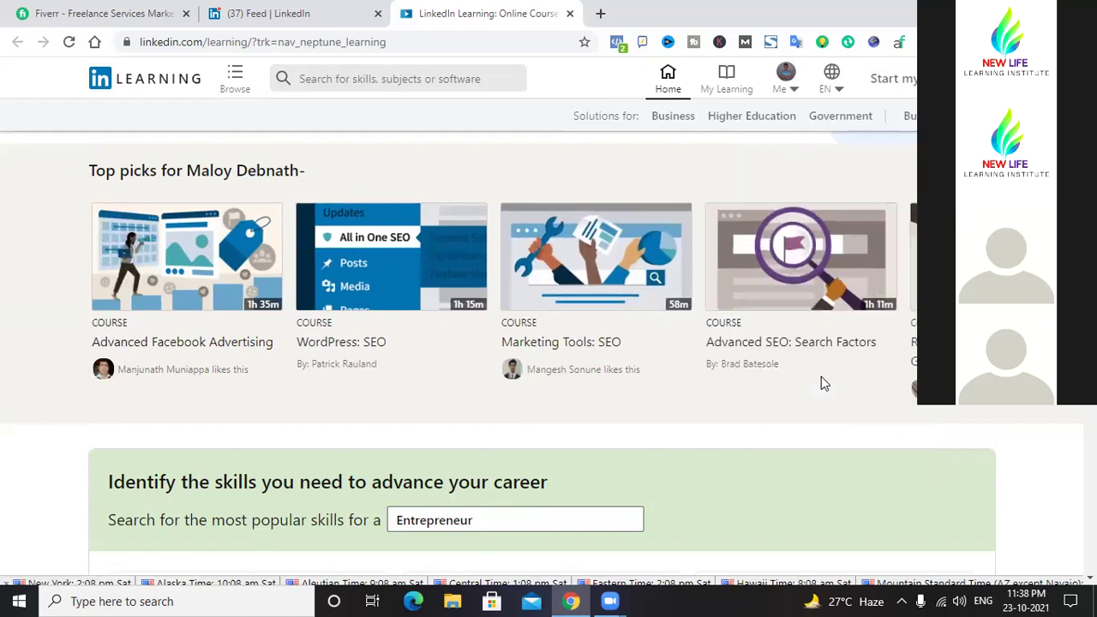
# - Start the free month of LinkedIn Learning with the Monthly plan and continue to checkout with the remembered account
pyautogui.scroll(3, 821, 377)
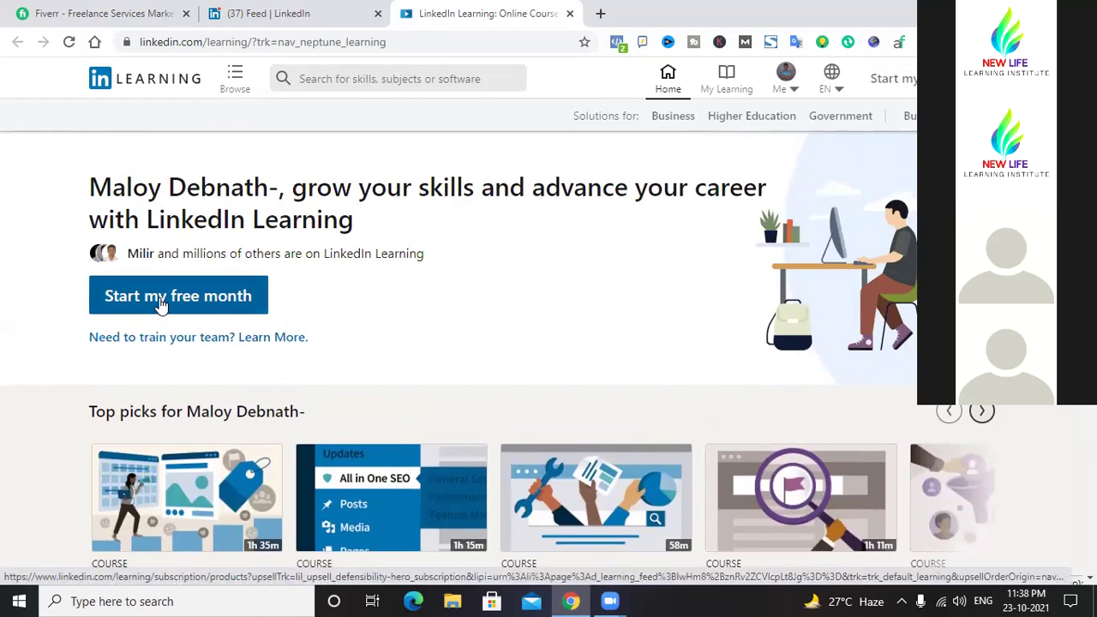
pyautogui.scroll(-2, 462, 288)
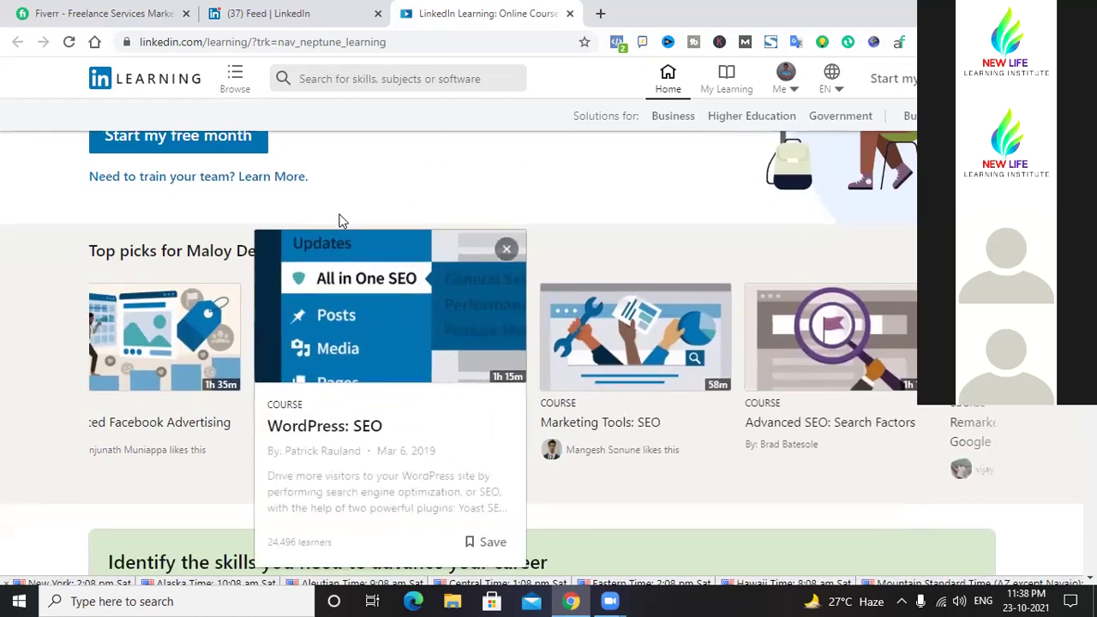
pyautogui.scroll(2, 339, 221)
pyautogui.click(194, 291)
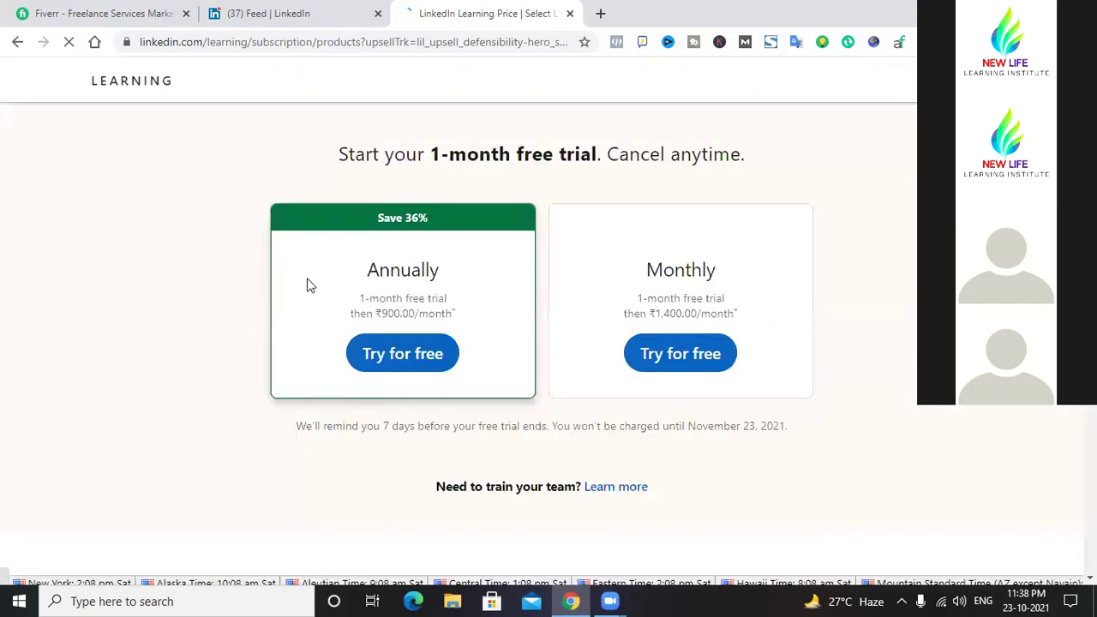
pyautogui.click(388, 369)
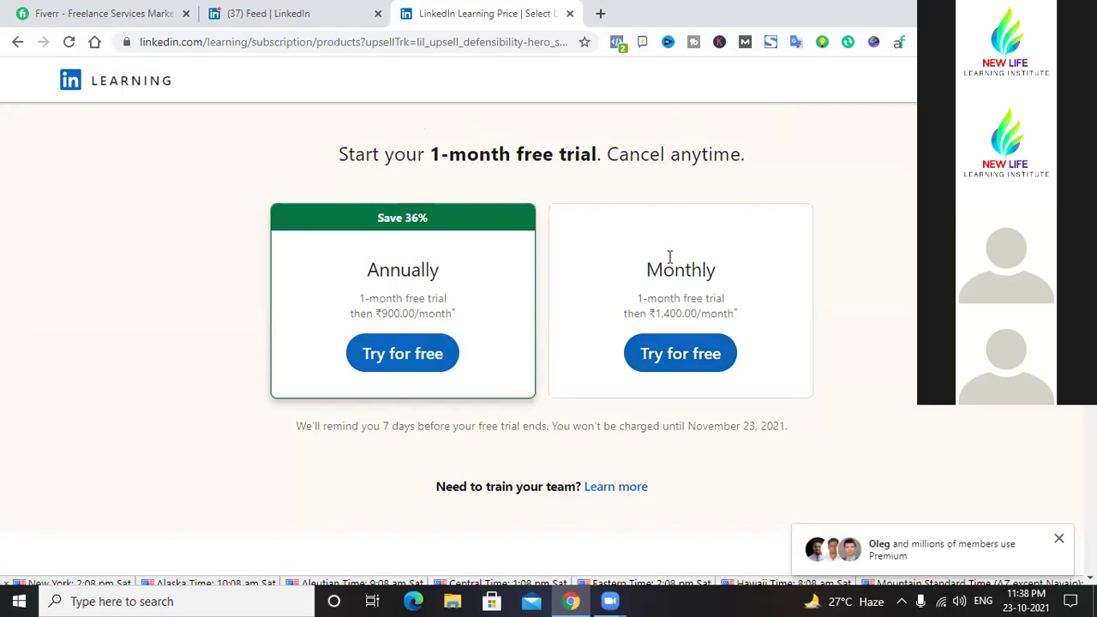
pyautogui.click(673, 361)
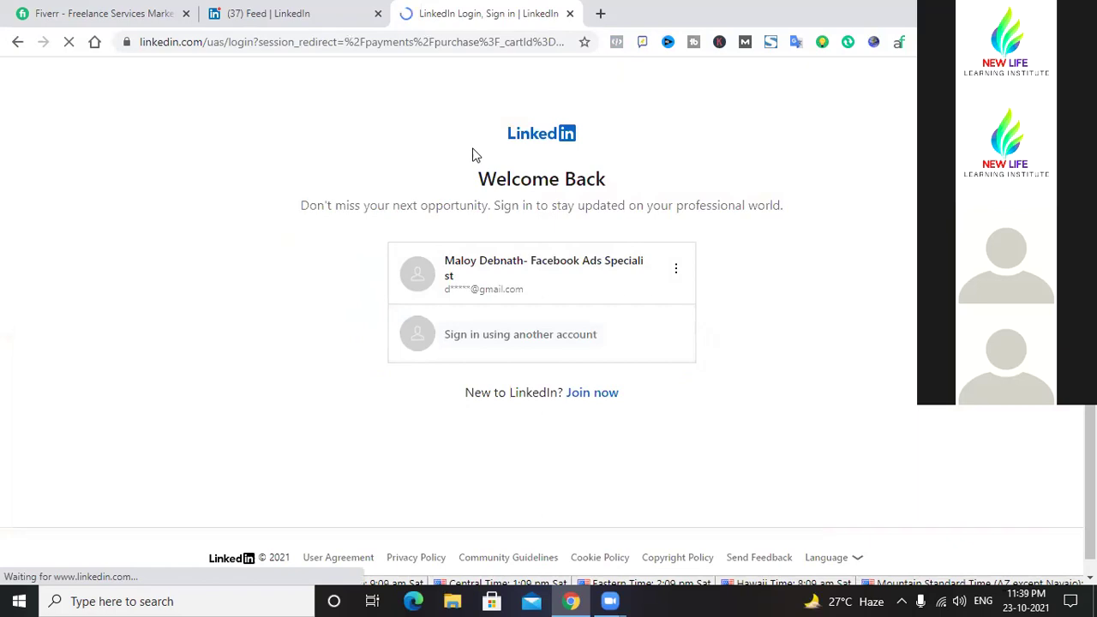
pyautogui.click(476, 275)
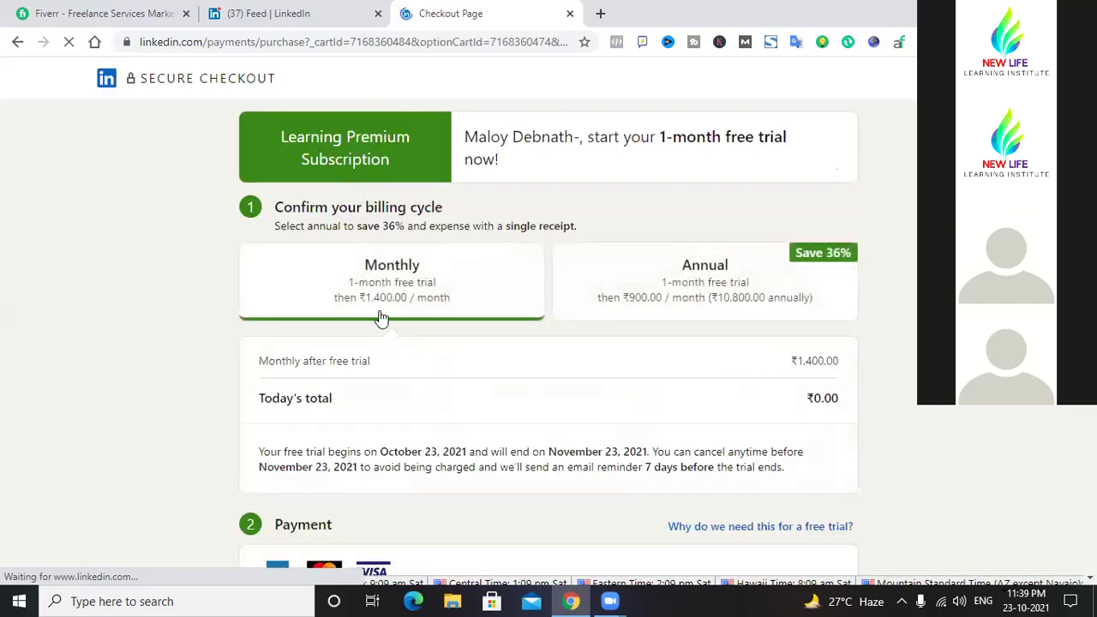
# - Look over the checkout page's billing cycle, trial terms and required payment fields
pyautogui.scroll(-3, 558, 228)
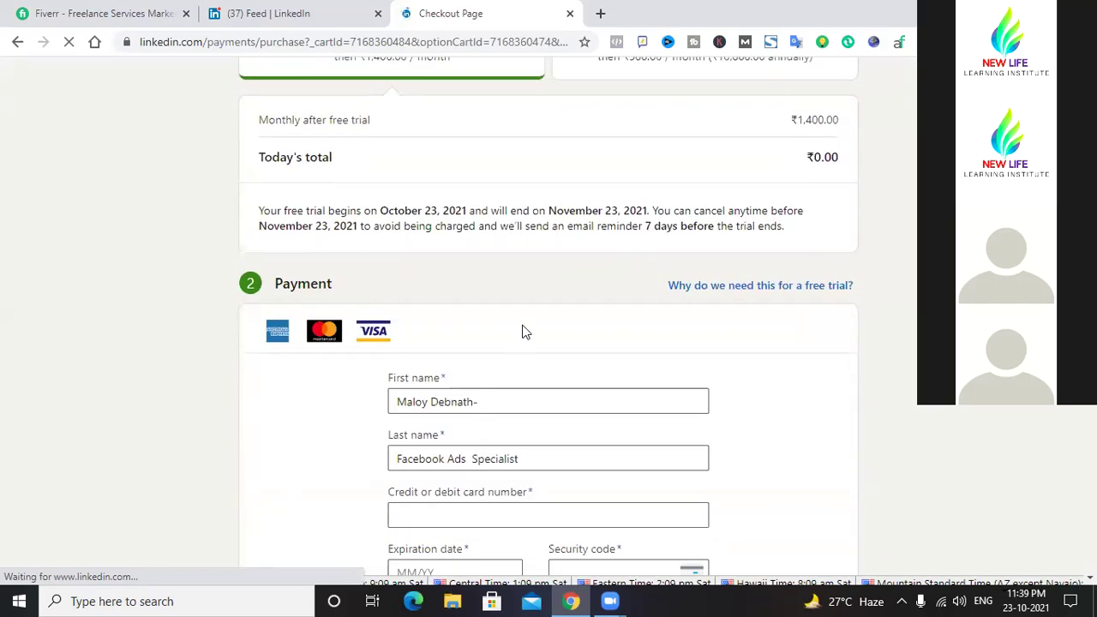
pyautogui.scroll(-3, 522, 334)
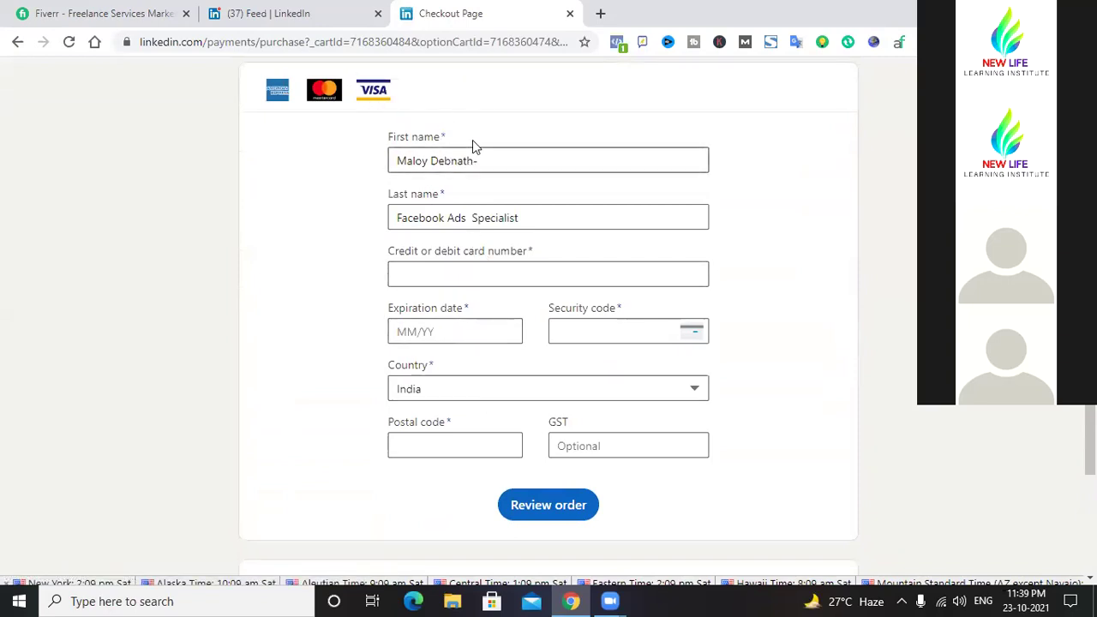
pyautogui.scroll(3, 473, 236)
pyautogui.scroll(3, 472, 238)
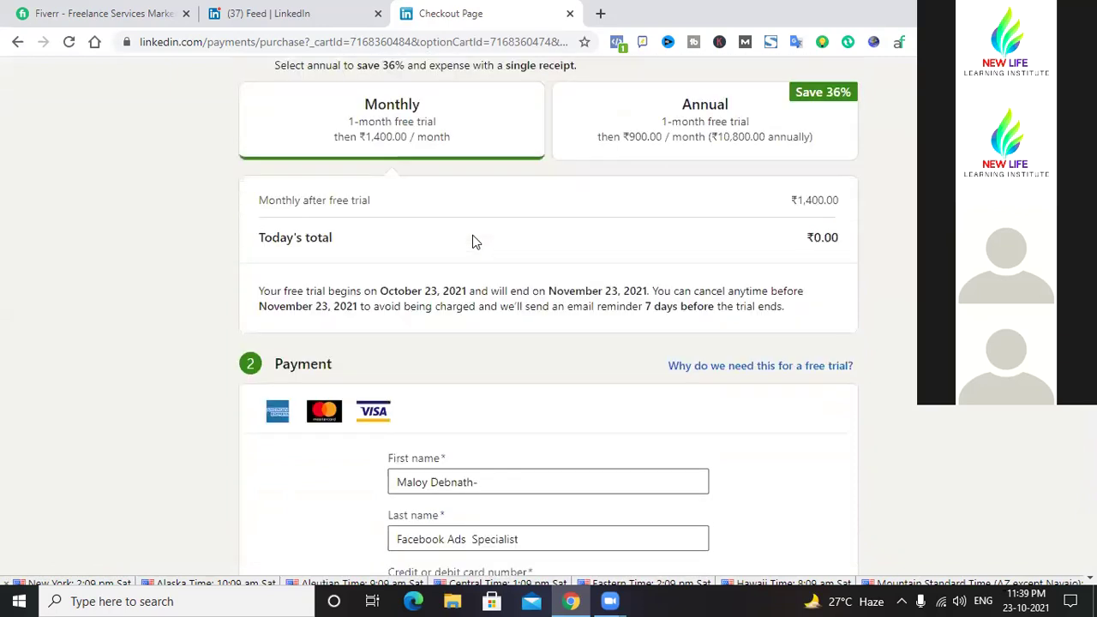
# - Leave the checkout without paying, go back to LinkedIn Learning and close it to return to the feed
pyautogui.click(18, 43)
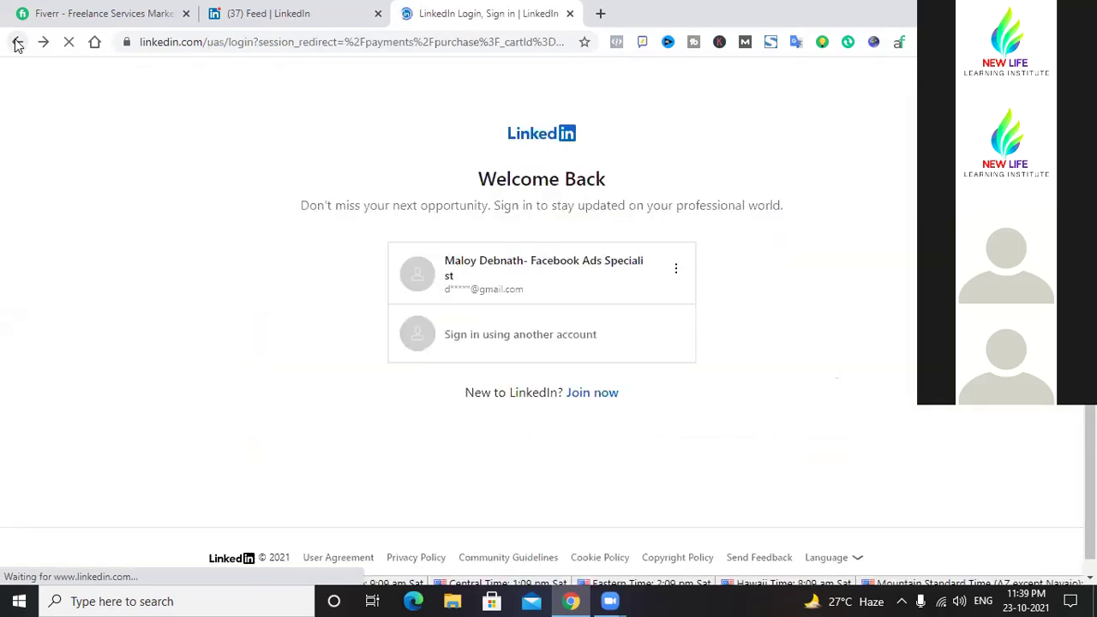
pyautogui.click(17, 42)
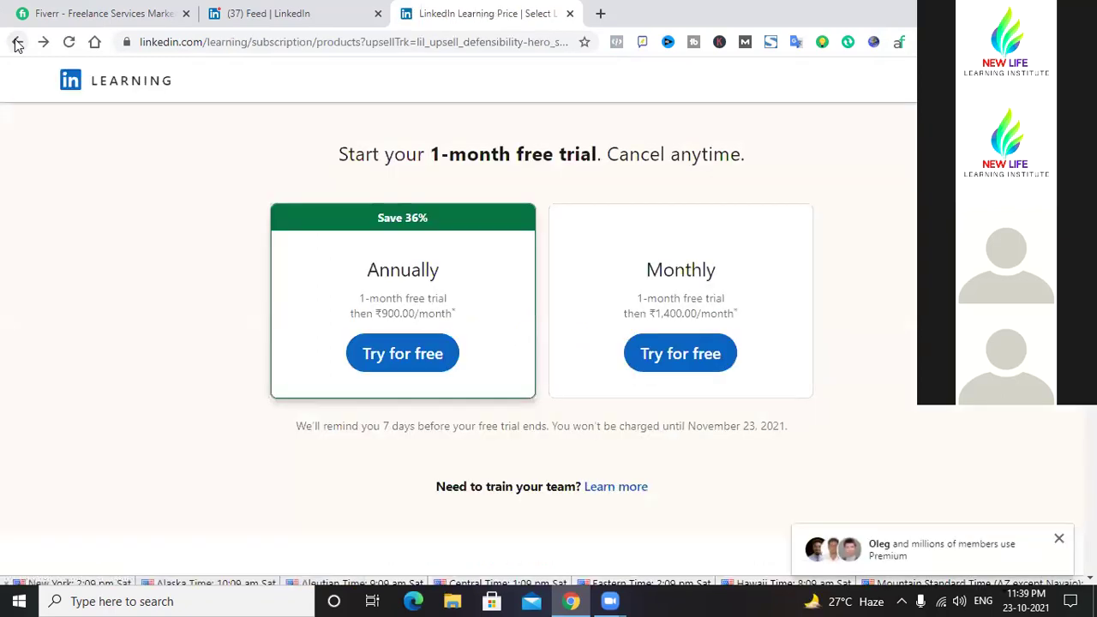
pyautogui.click(17, 43)
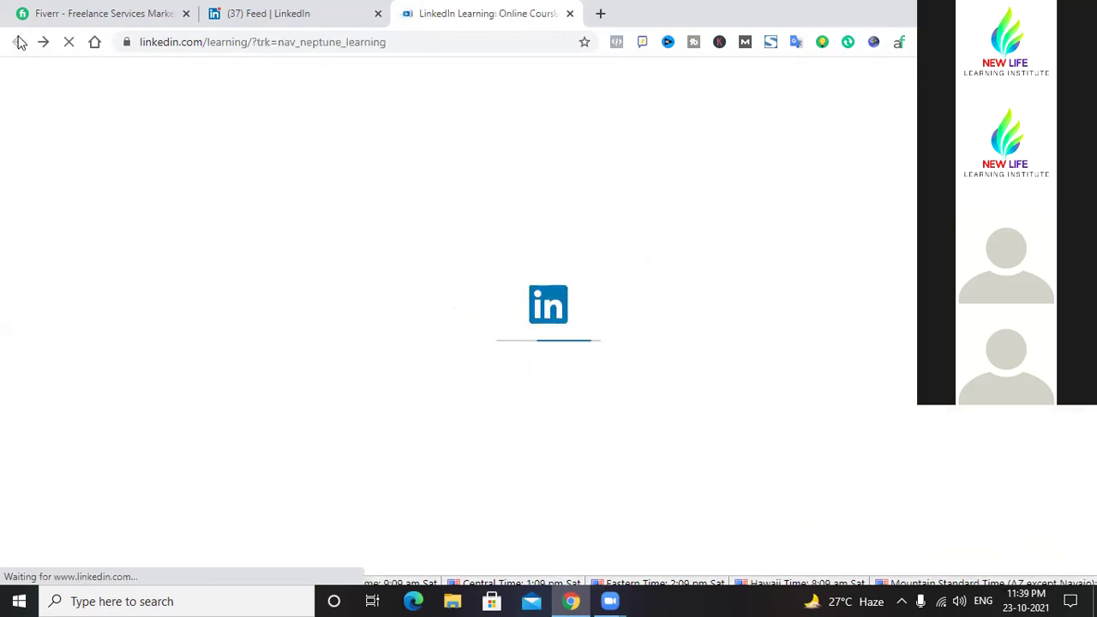
pyautogui.click(571, 12)
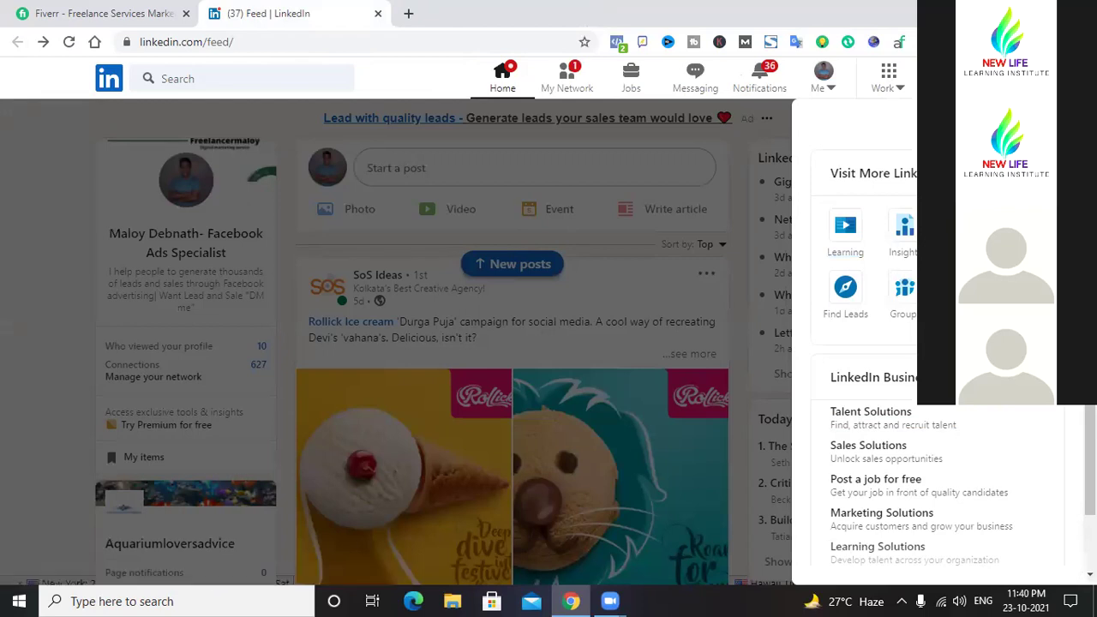
# - Open the Post a job for free form, look over its fields and close it without filling it in
pyautogui.click(876, 482)
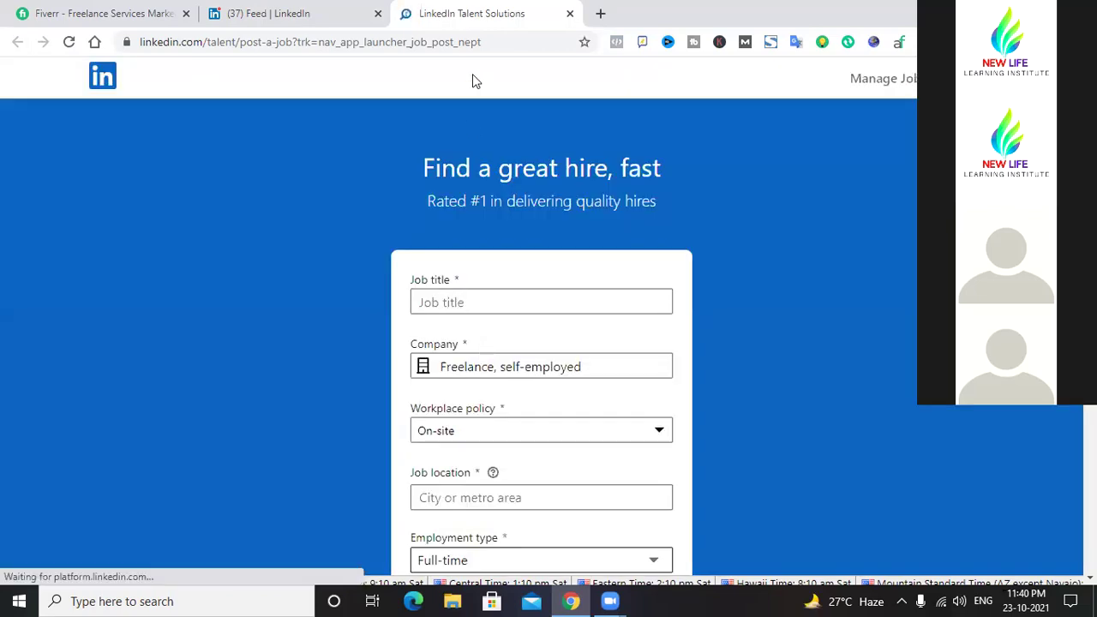
pyautogui.scroll(-2, 463, 240)
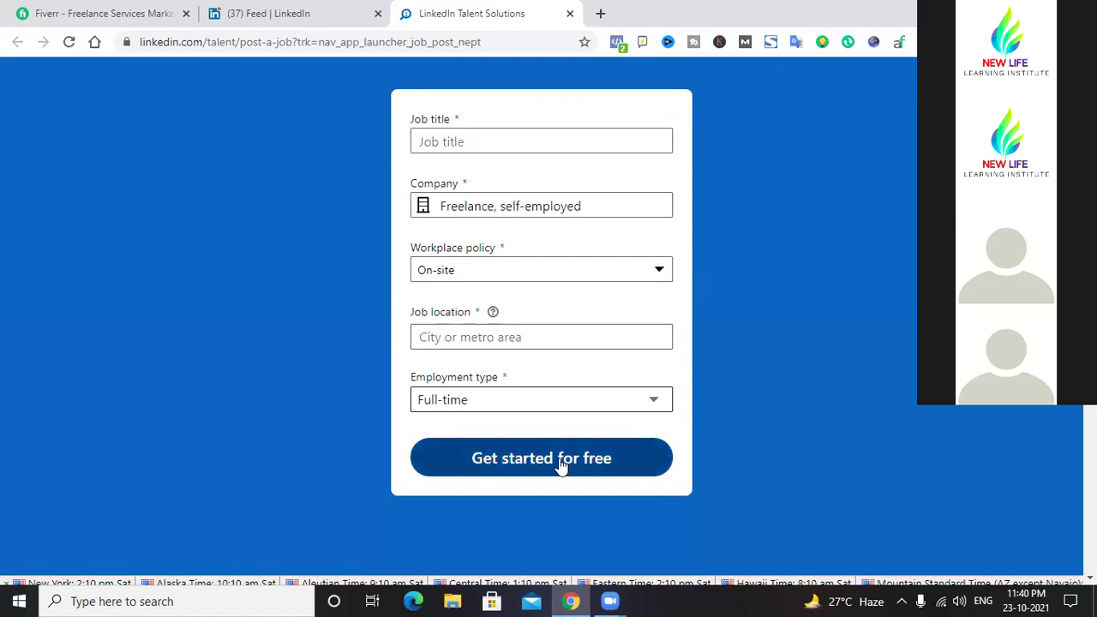
pyautogui.scroll(2, 471, 423)
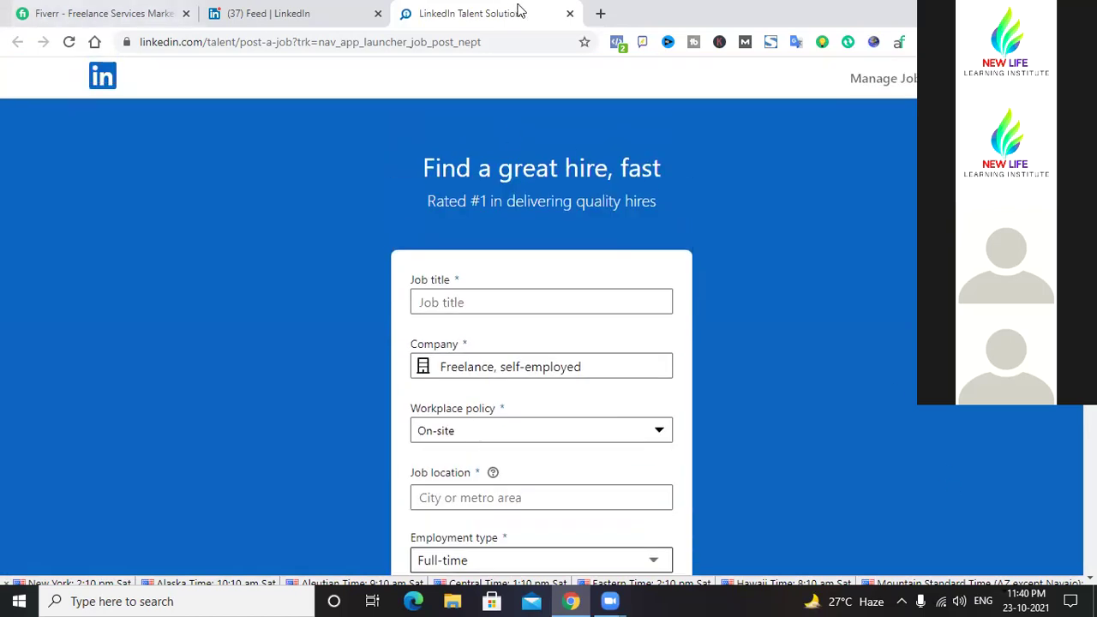
pyautogui.click(572, 13)
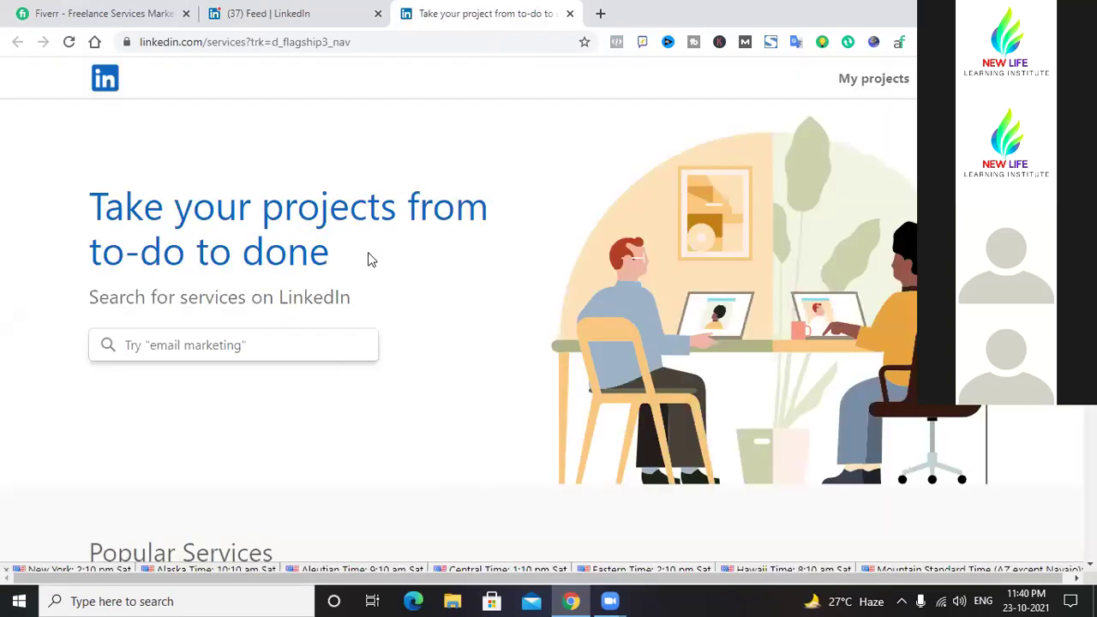
# - Look over the LinkedIn services page from the service search down to the section for providers
pyautogui.scroll(-3, 368, 257)
pyautogui.scroll(-3, 369, 258)
pyautogui.scroll(2, 369, 257)
pyautogui.scroll(-3, 368, 257)
pyautogui.scroll(-5, 368, 260)
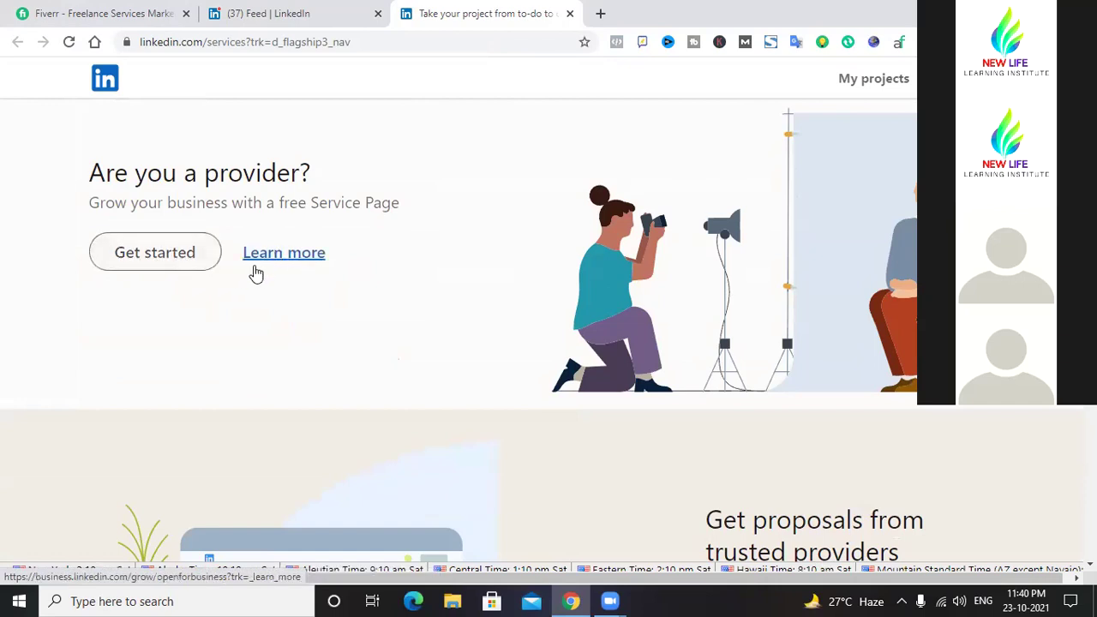
# - Look over the services page from the provider section to the service categories, including How it works and Top providers
pyautogui.scroll(-2, 333, 334)
pyautogui.scroll(-7, 332, 333)
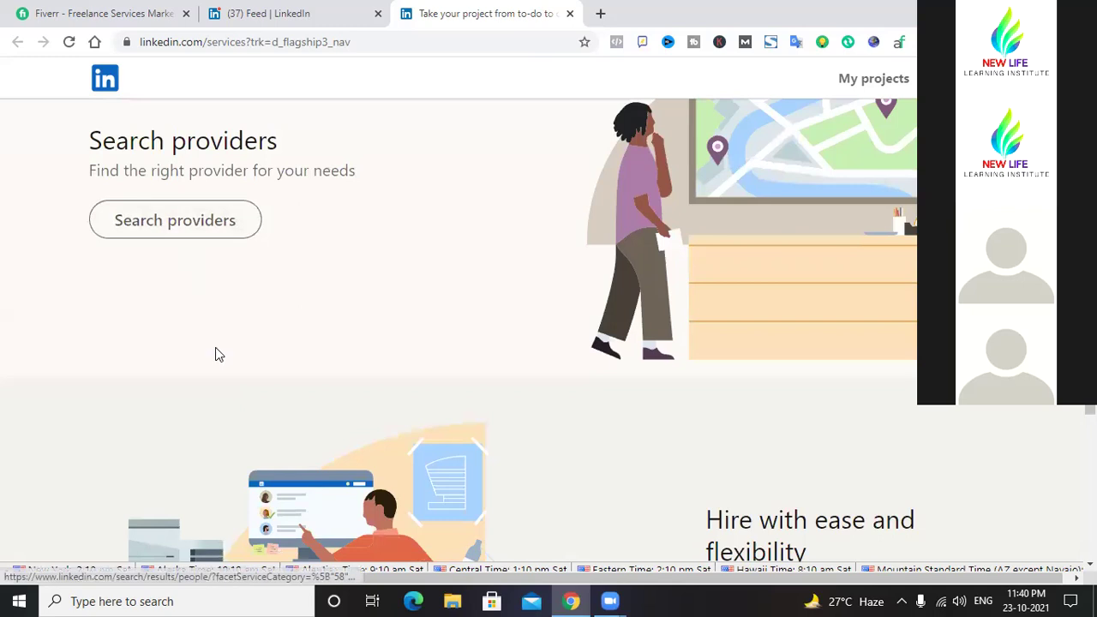
pyautogui.scroll(-5, 216, 347)
pyautogui.scroll(-6, 216, 348)
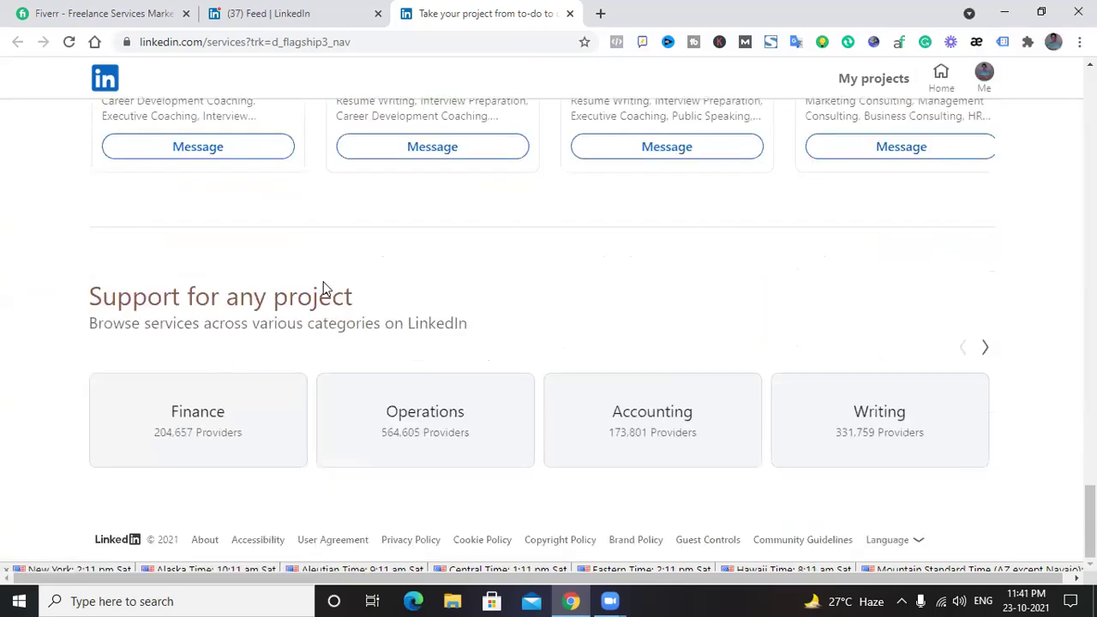
pyautogui.scroll(3, 324, 296)
pyautogui.scroll(10, 324, 307)
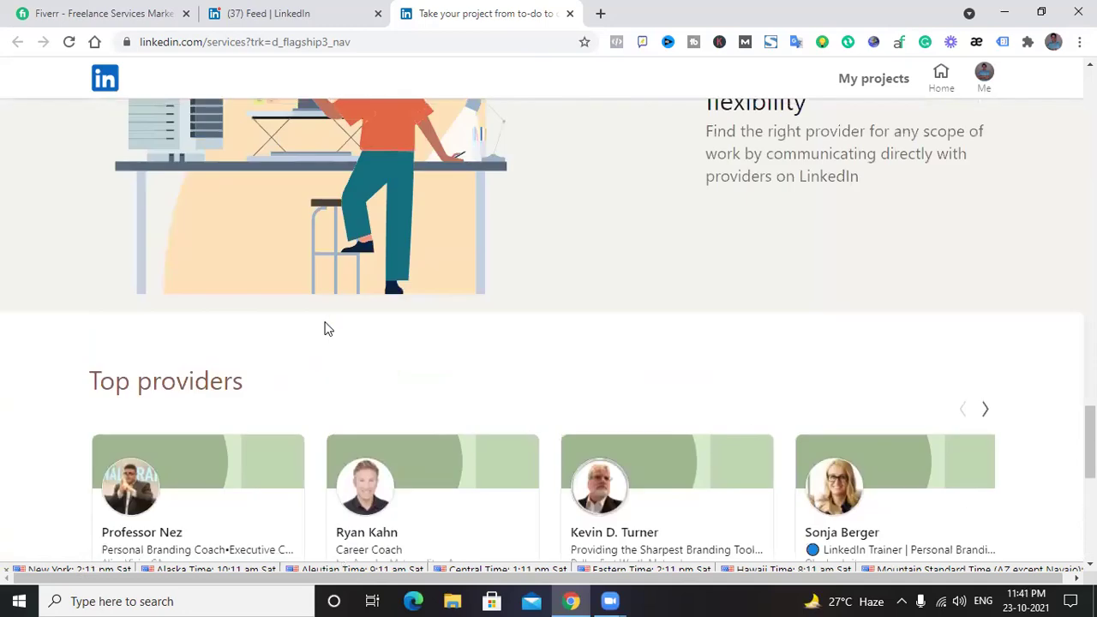
pyautogui.scroll(12, 324, 328)
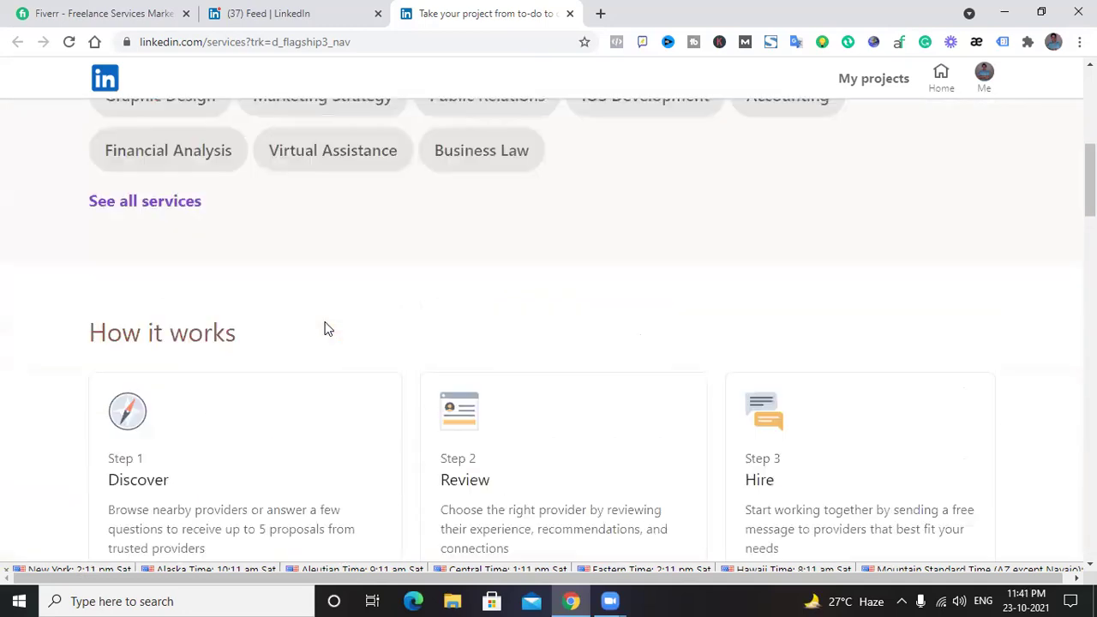
pyautogui.scroll(-8, 334, 254)
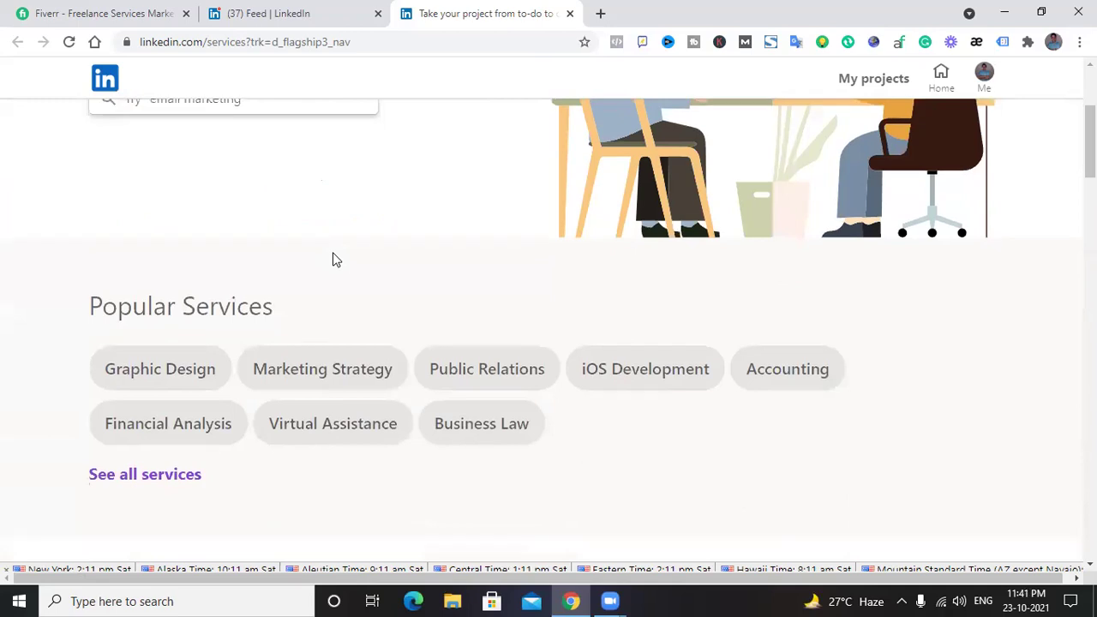
pyautogui.scroll(-3, 336, 260)
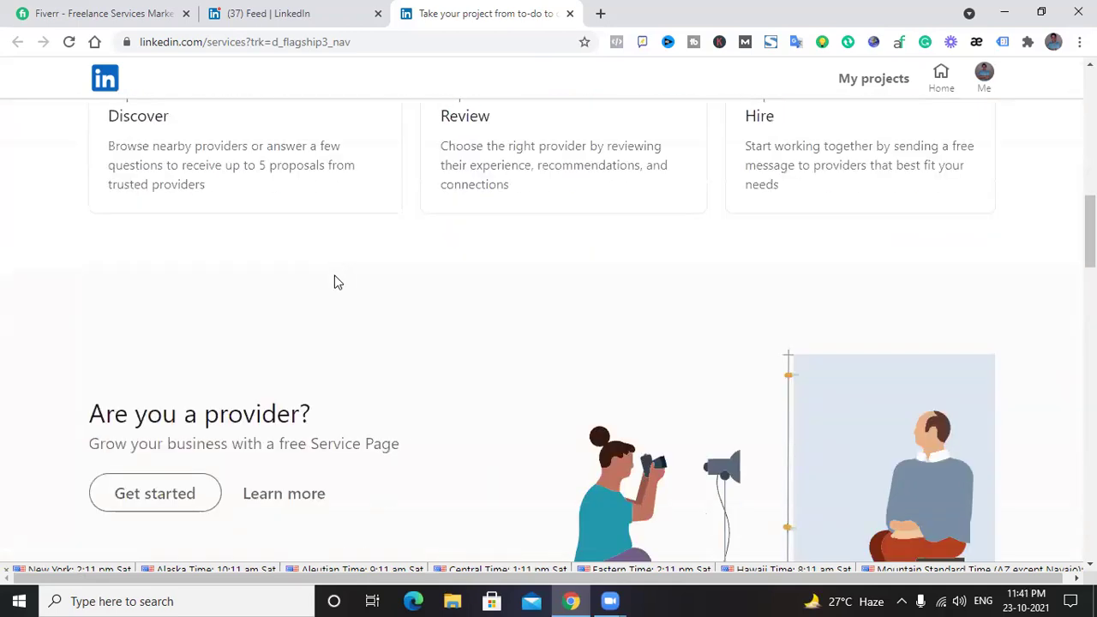
pyautogui.scroll(-4, 335, 282)
# - Open the provider services page setup and look over its services, about, work location, client requests and visibility fields
pyautogui.scroll(3, 289, 333)
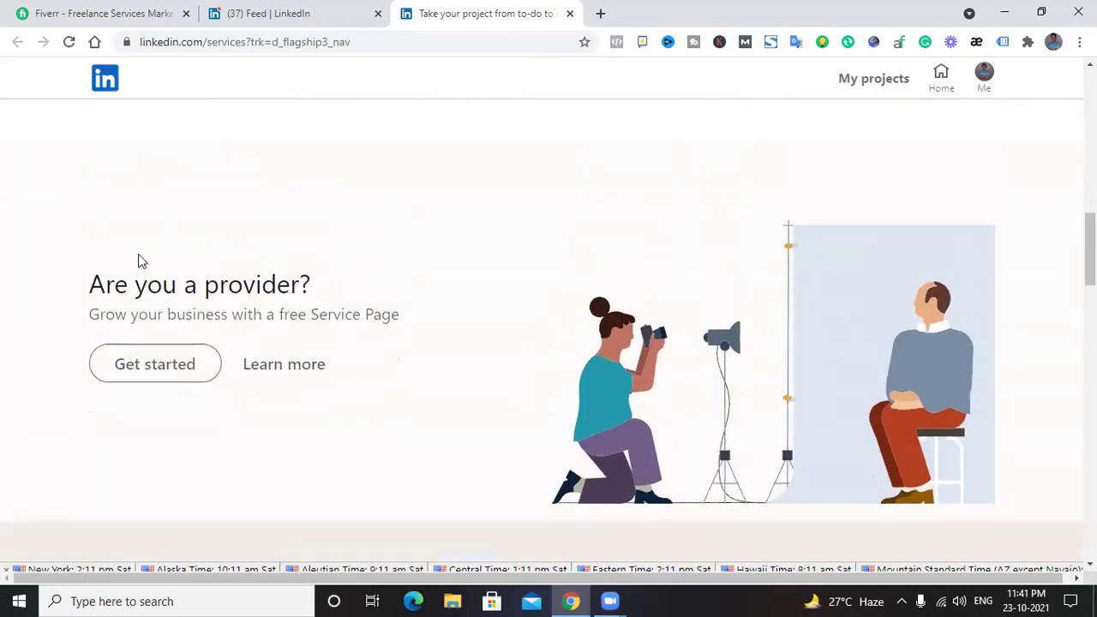
pyautogui.scroll(-1, 138, 254)
pyautogui.click(139, 255)
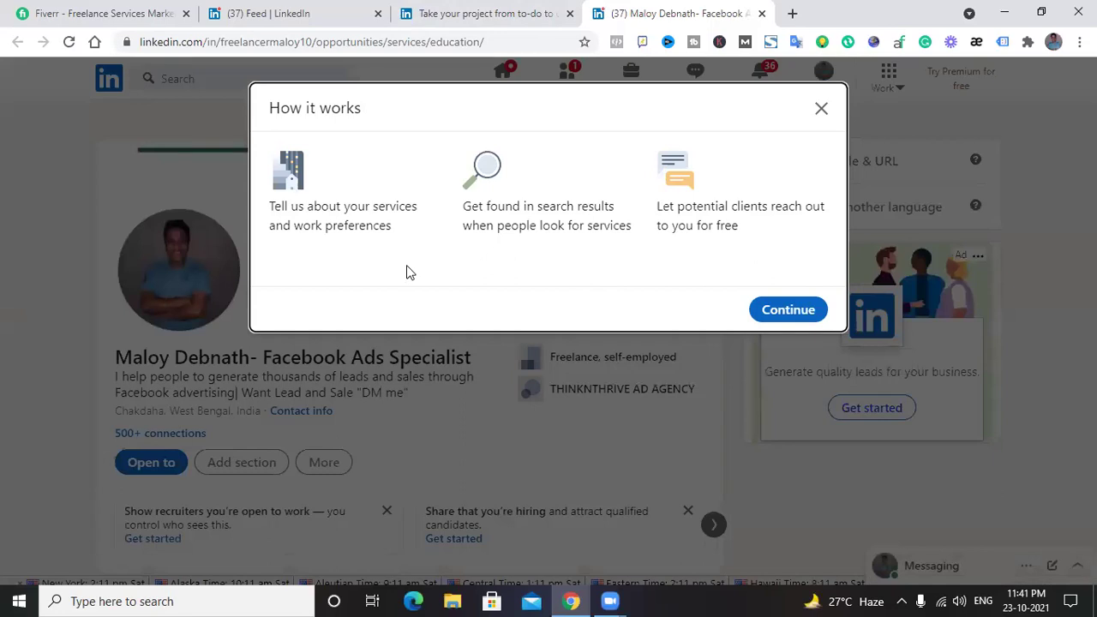
pyautogui.click(784, 311)
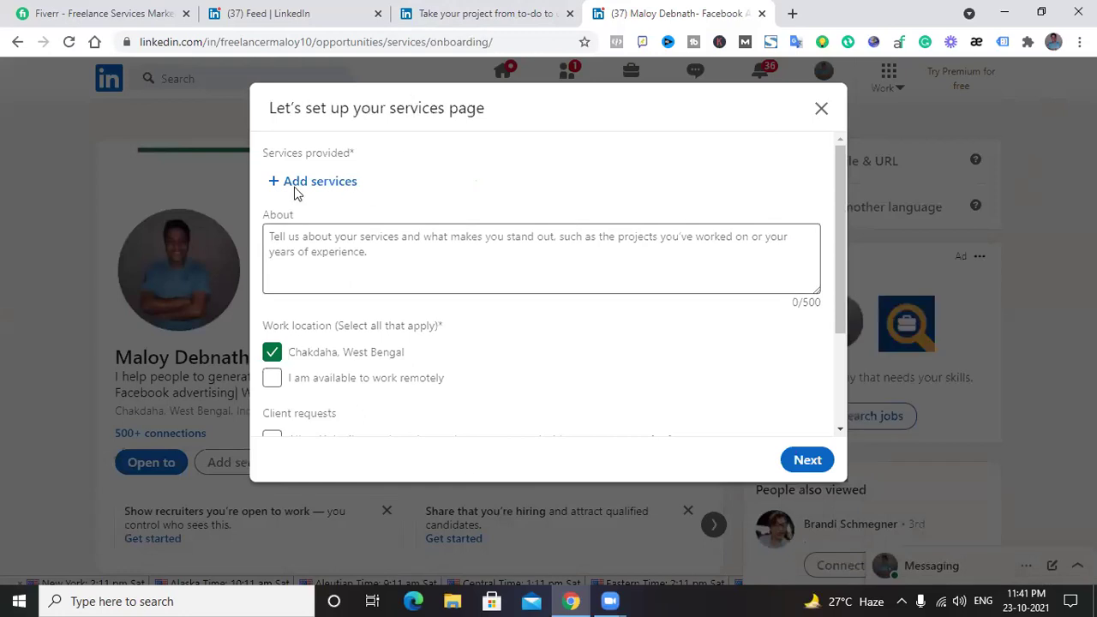
pyautogui.scroll(-1, 372, 319)
pyautogui.scroll(-2, 371, 319)
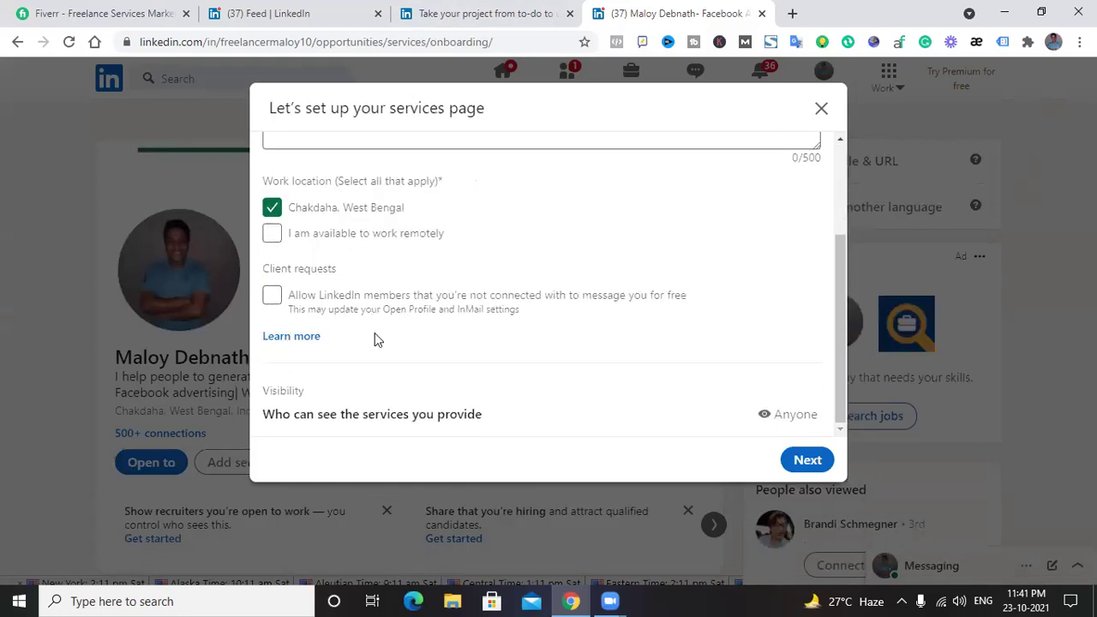
pyautogui.scroll(3, 377, 339)
# - Return to the LinkedIn services page and review its service search, popular services, How it works steps and proposals section
pyautogui.click(521, 13)
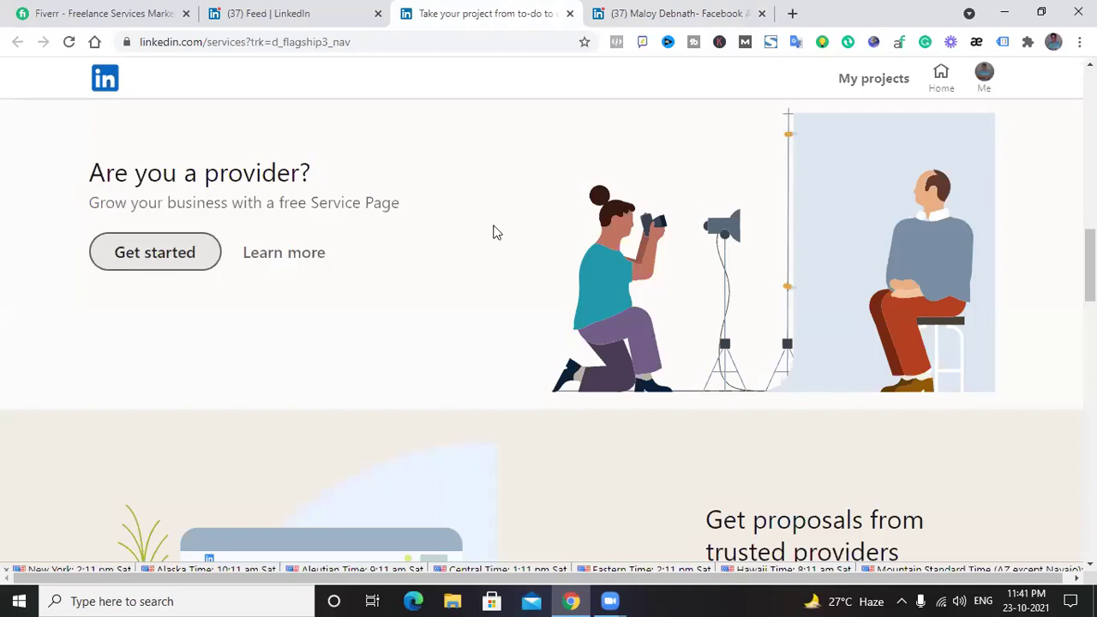
pyautogui.scroll(3, 251, 318)
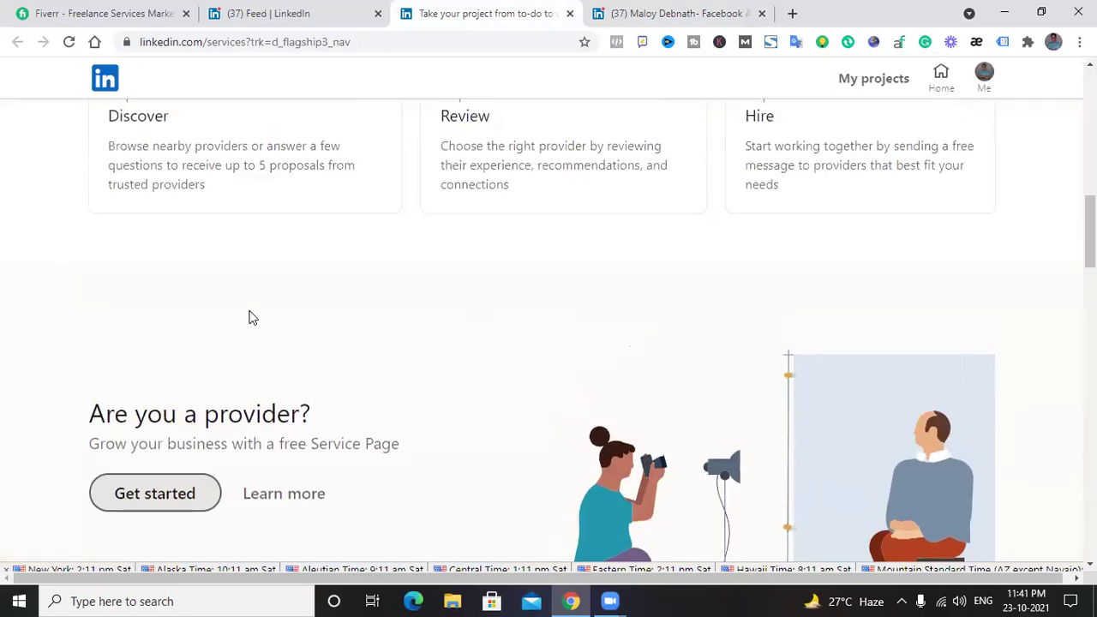
pyautogui.scroll(6, 251, 318)
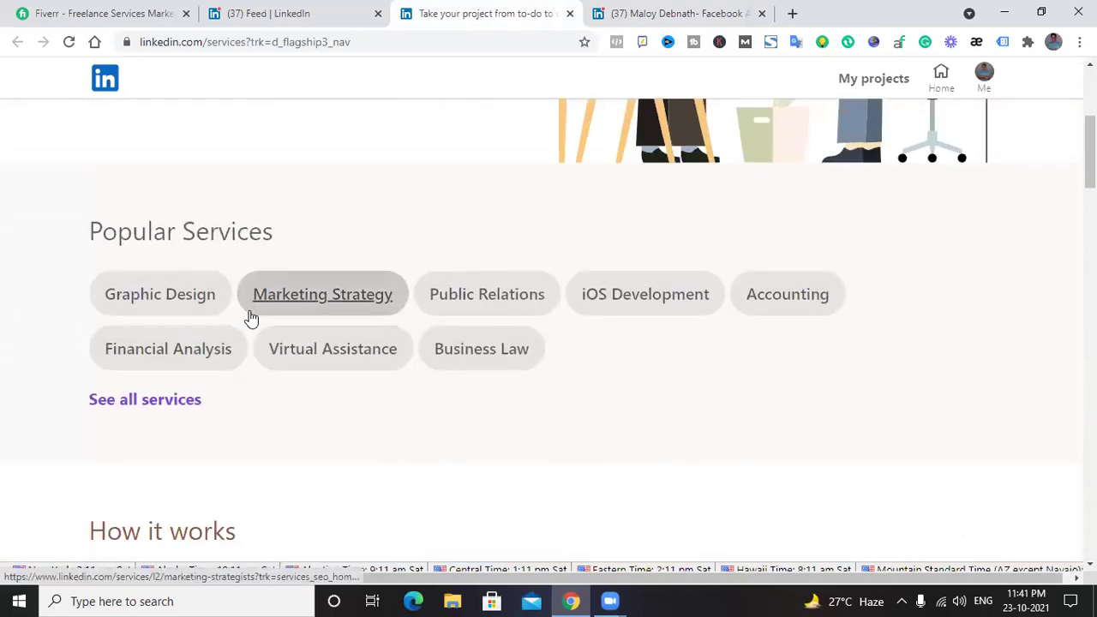
pyautogui.scroll(4, 251, 318)
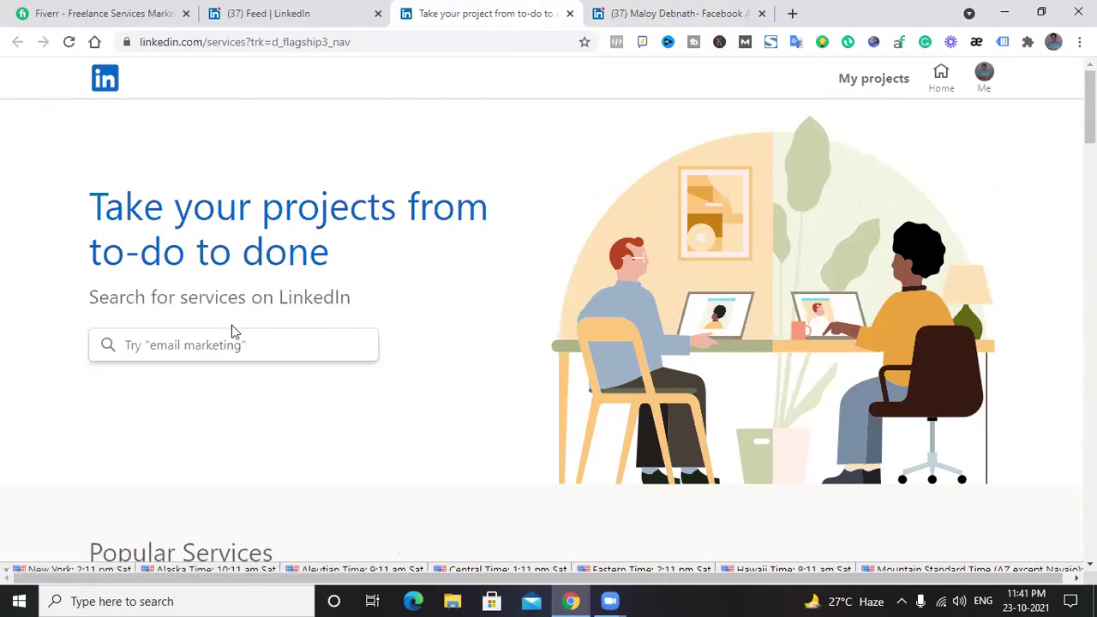
pyautogui.click(226, 339)
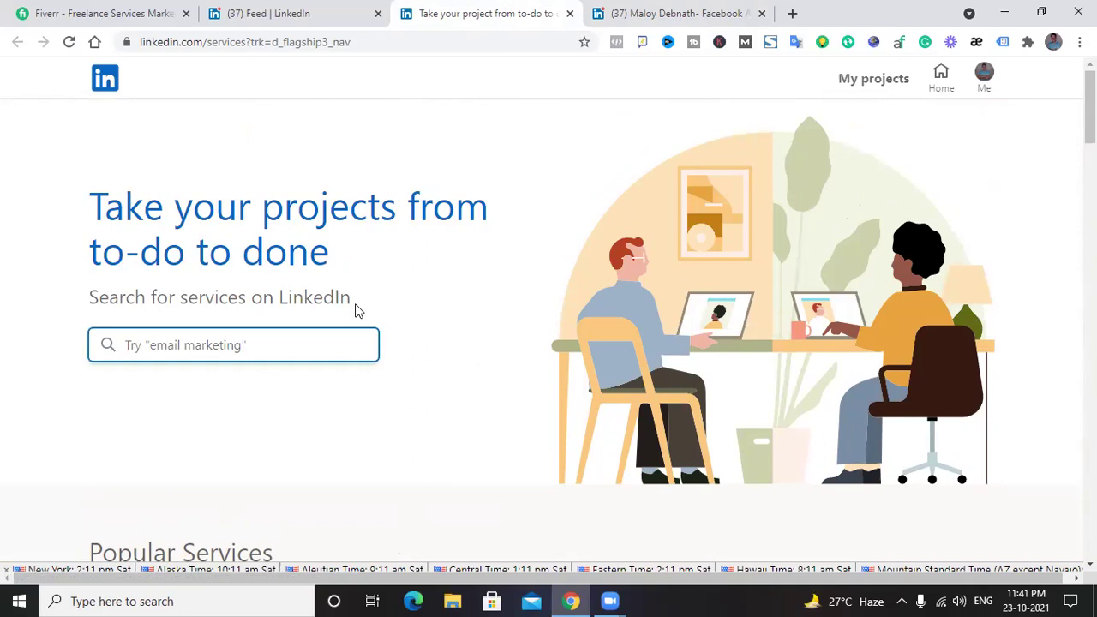
pyautogui.scroll(-6, 358, 311)
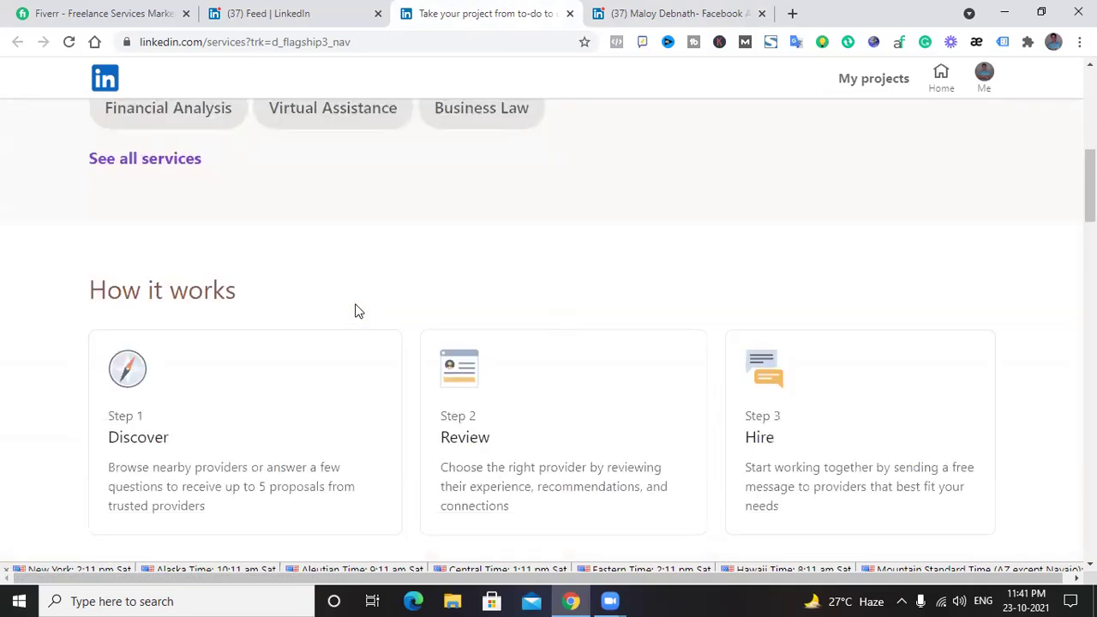
pyautogui.scroll(2, 359, 311)
pyautogui.scroll(-2, 358, 311)
pyautogui.scroll(1, 358, 311)
pyautogui.scroll(-3, 358, 311)
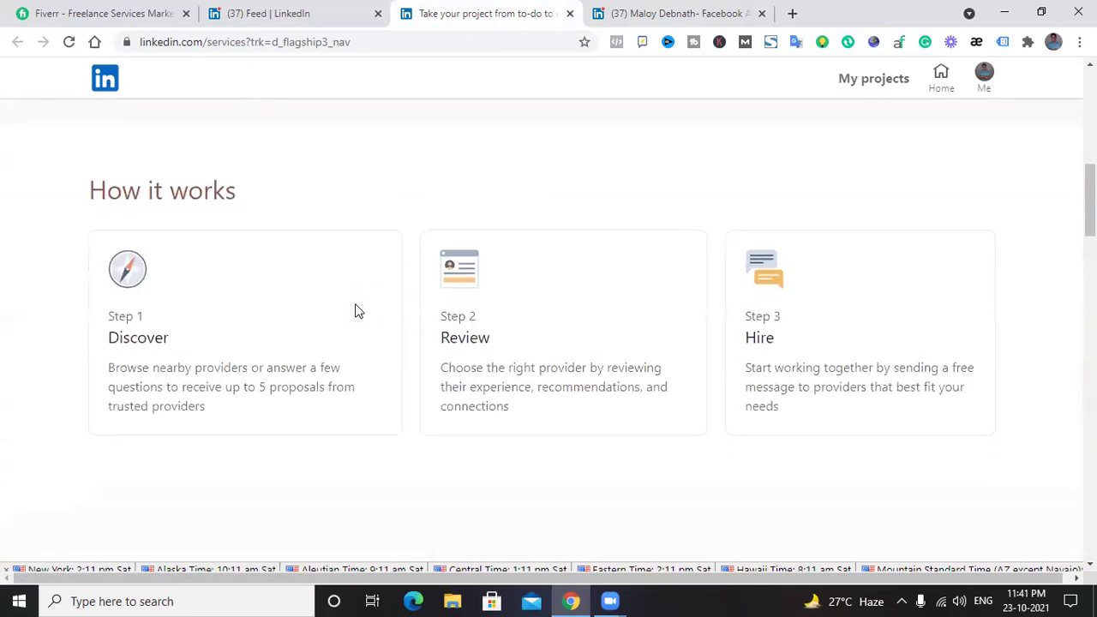
pyautogui.scroll(-2, 358, 311)
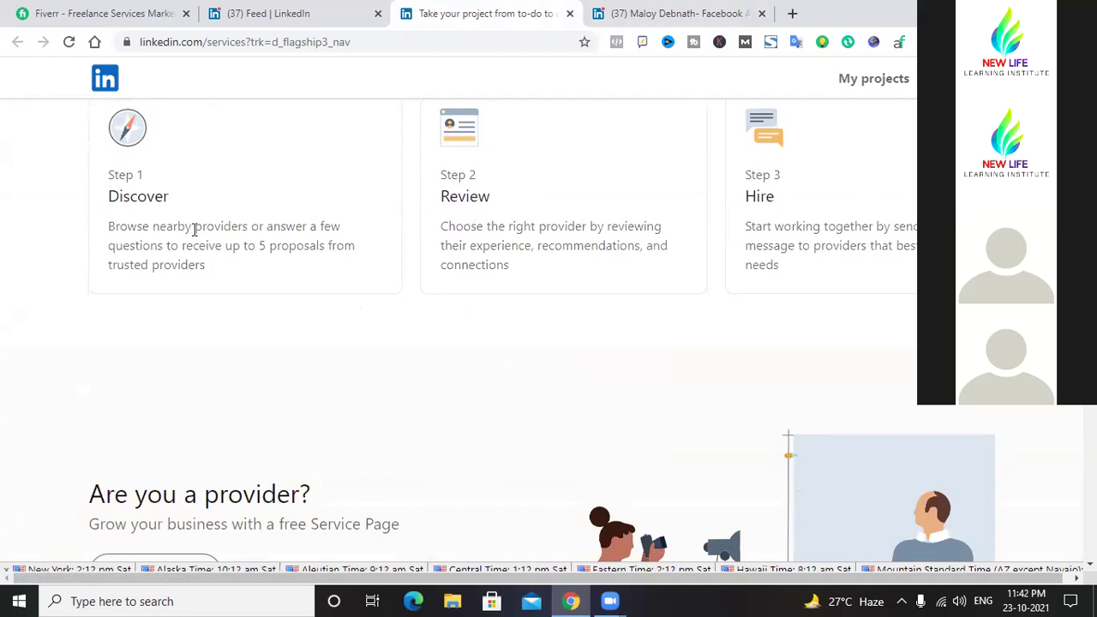
pyautogui.scroll(-10, 248, 299)
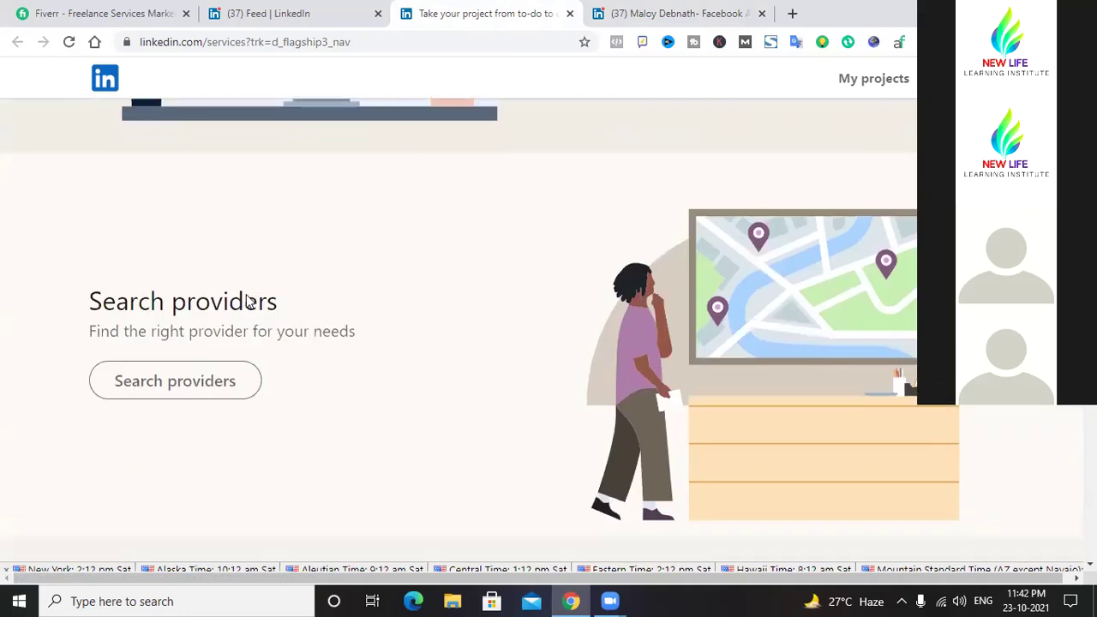
pyautogui.scroll(3, 247, 300)
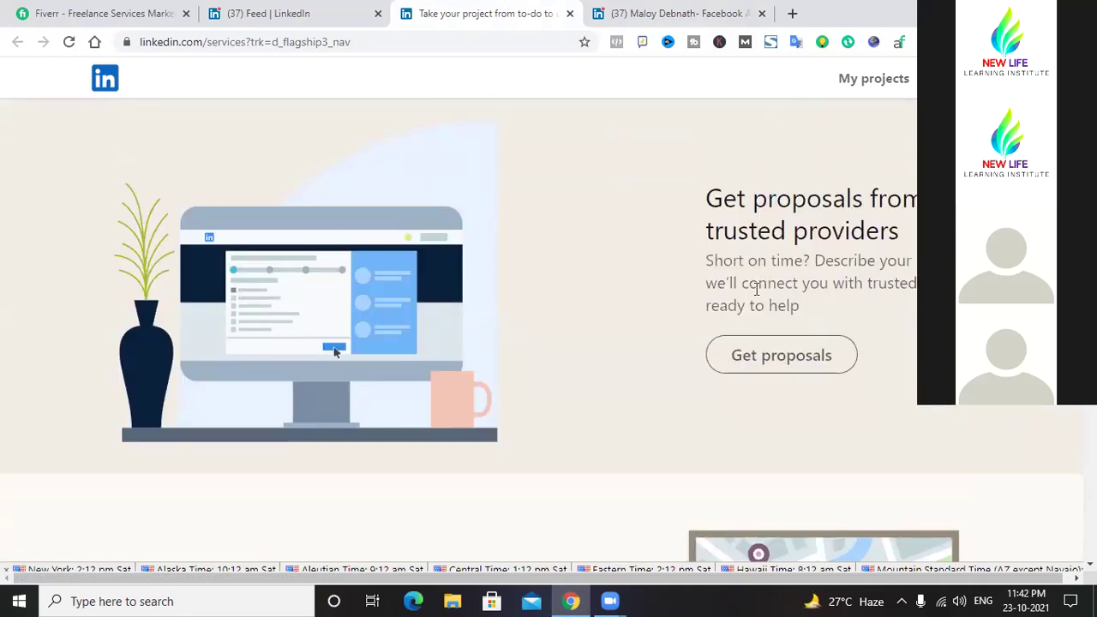
# - Close the provider setup and start a proposal request with the Marketing category and the Advertising service
pyautogui.click(764, 13)
pyautogui.click(788, 371)
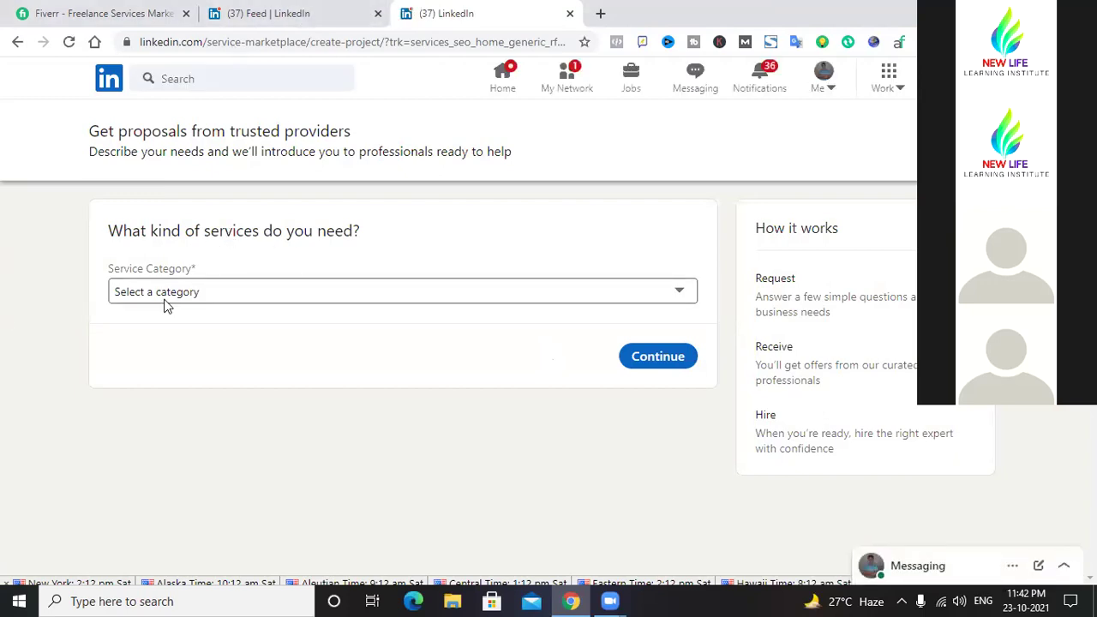
pyautogui.click(679, 294)
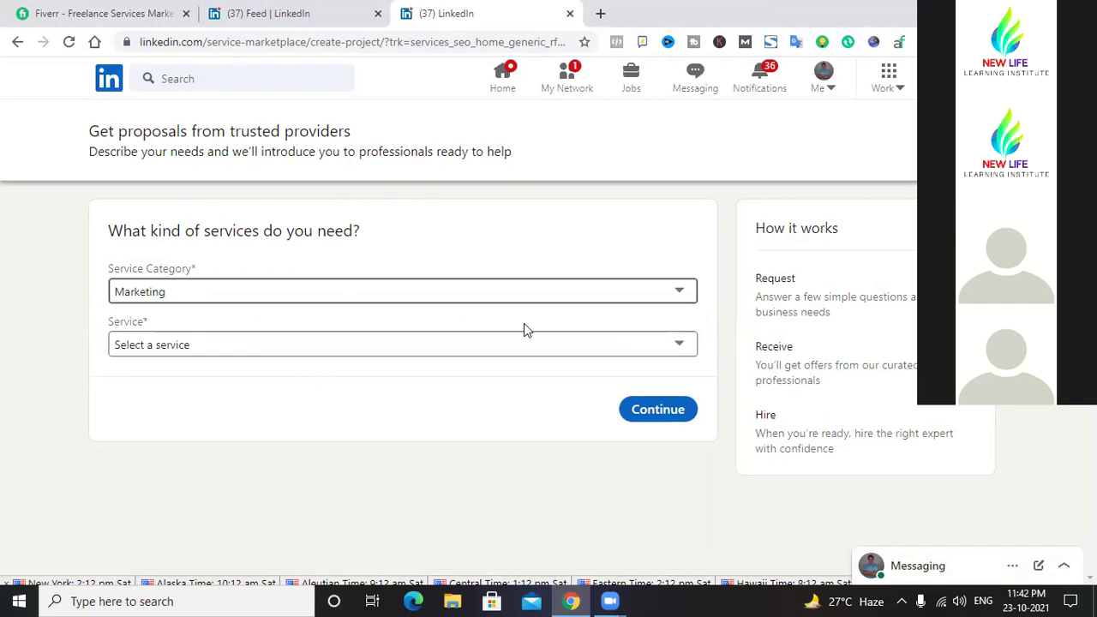
pyautogui.click(639, 346)
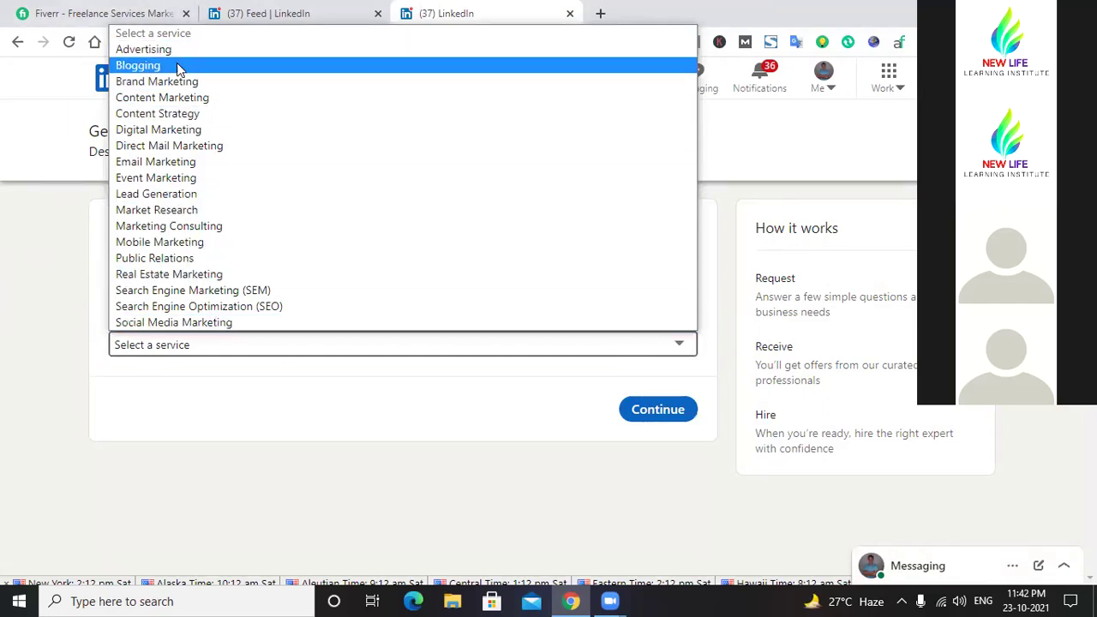
pyautogui.press('Down')
pyautogui.press('Down')
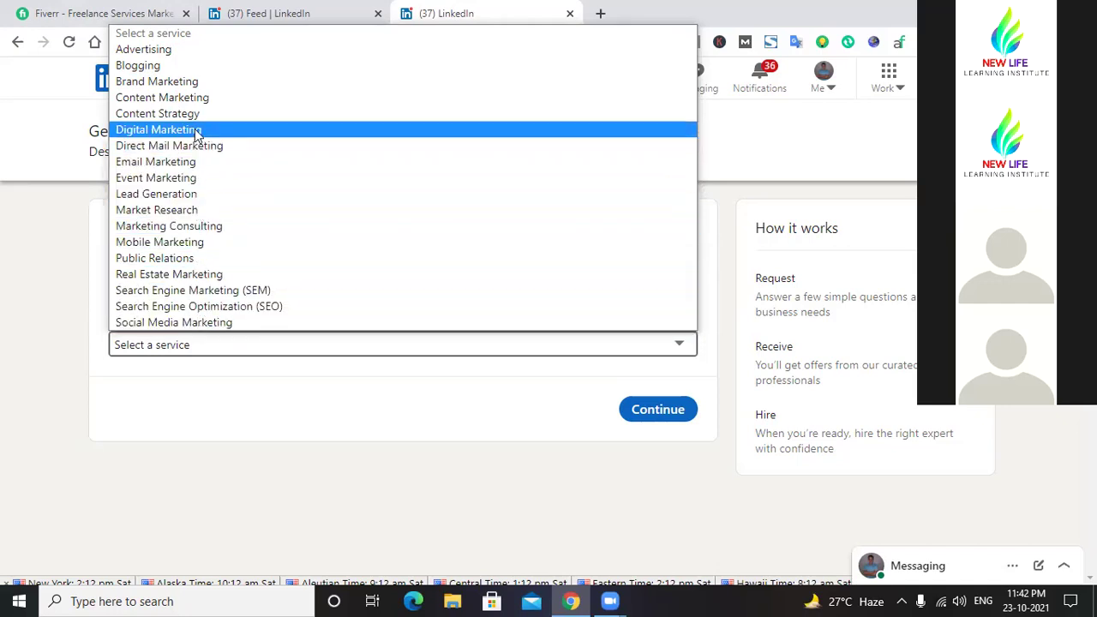
pyautogui.click(203, 52)
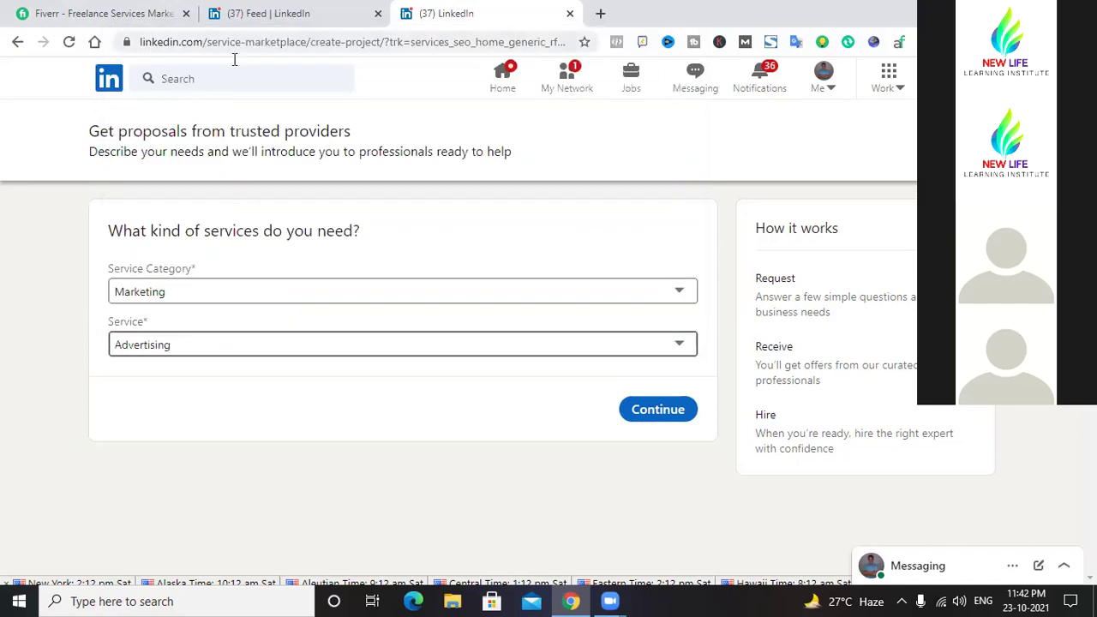
# - Continue the proposal request, choose Online as the advertising project type and proceed to the third stage
pyautogui.click(653, 411)
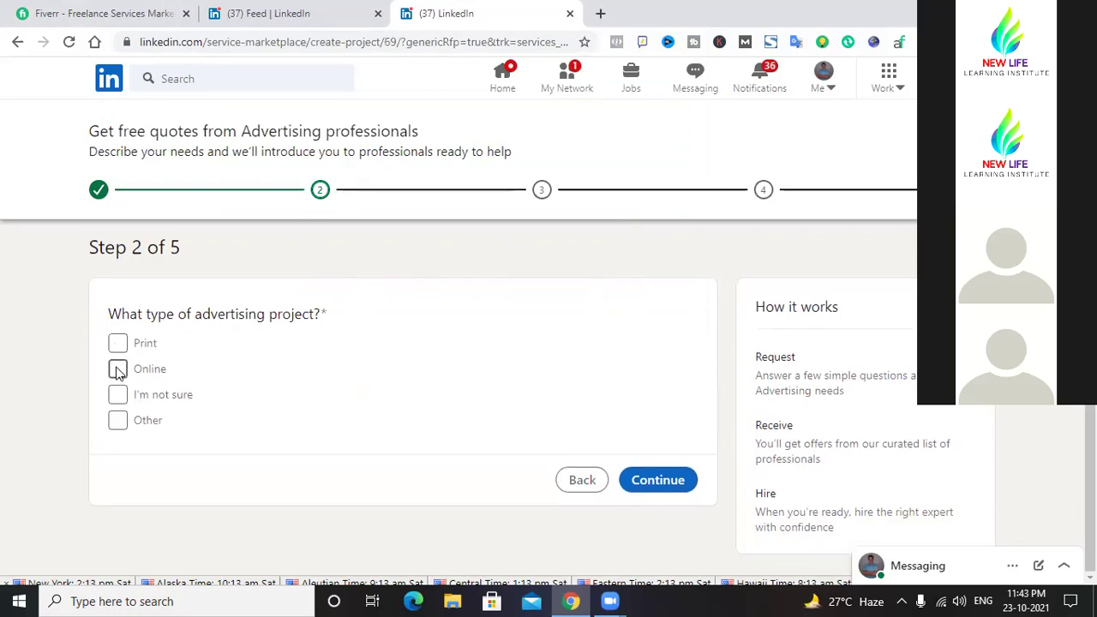
pyautogui.click(118, 370)
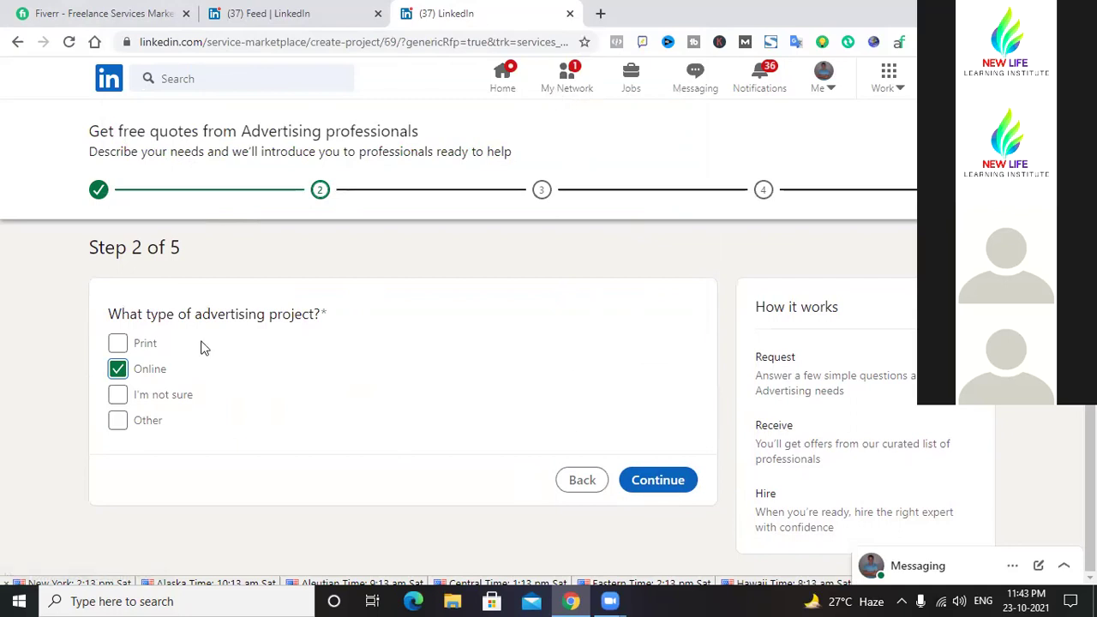
pyautogui.click(345, 15)
pyautogui.click(447, 12)
pyautogui.click(665, 482)
# - Look over the business size and project scope questions, then leave the request unfinished and return to the services page
pyautogui.scroll(-2, 354, 331)
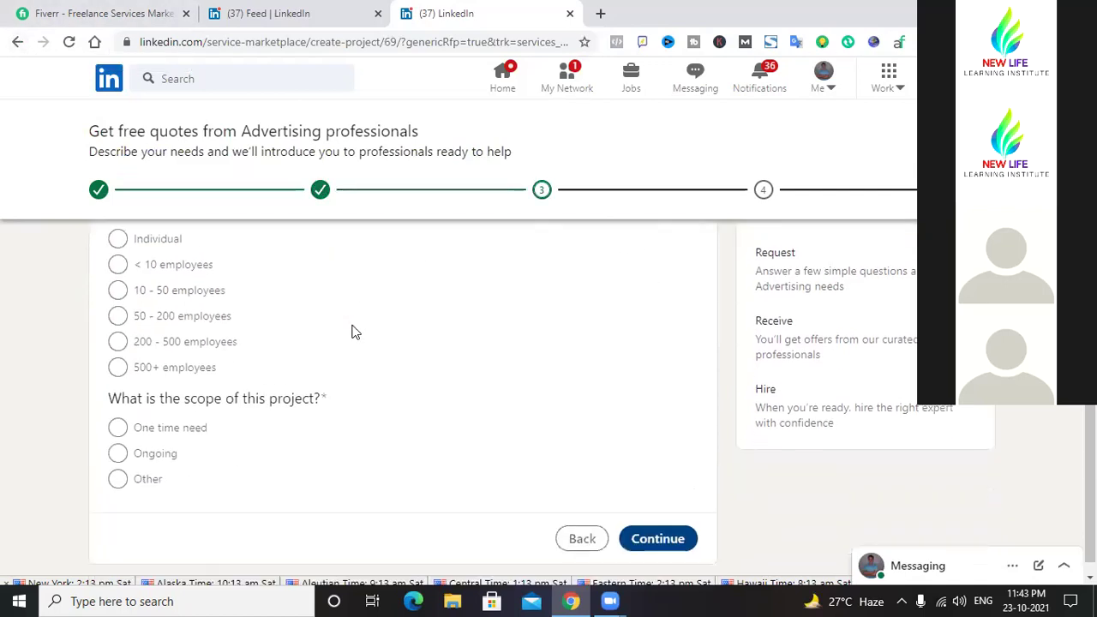
pyautogui.scroll(2, 258, 377)
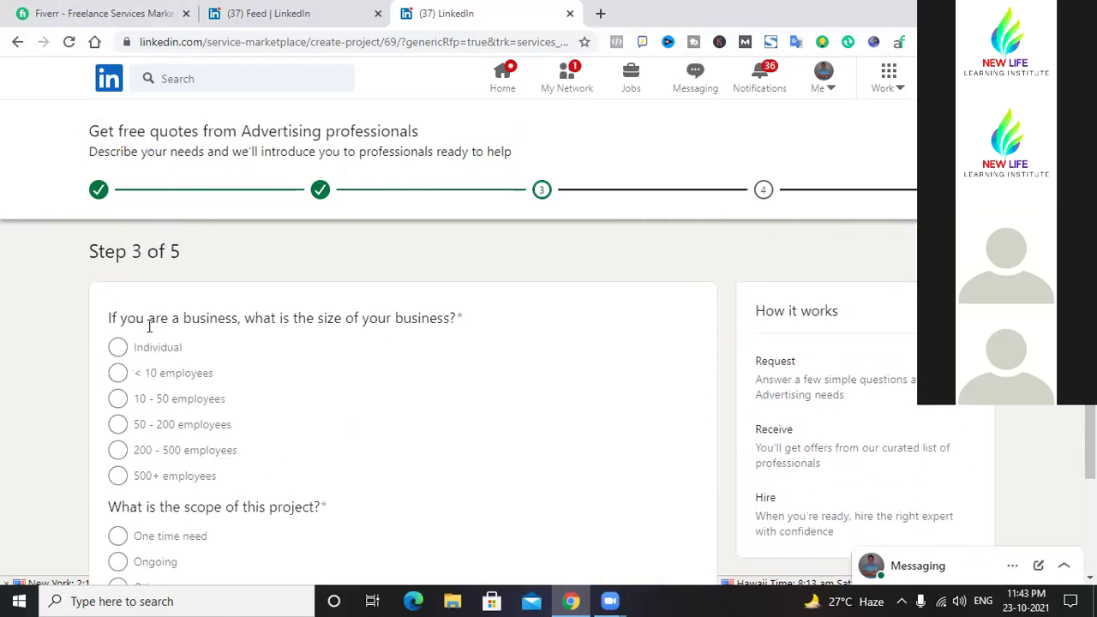
pyautogui.scroll(-2, 377, 323)
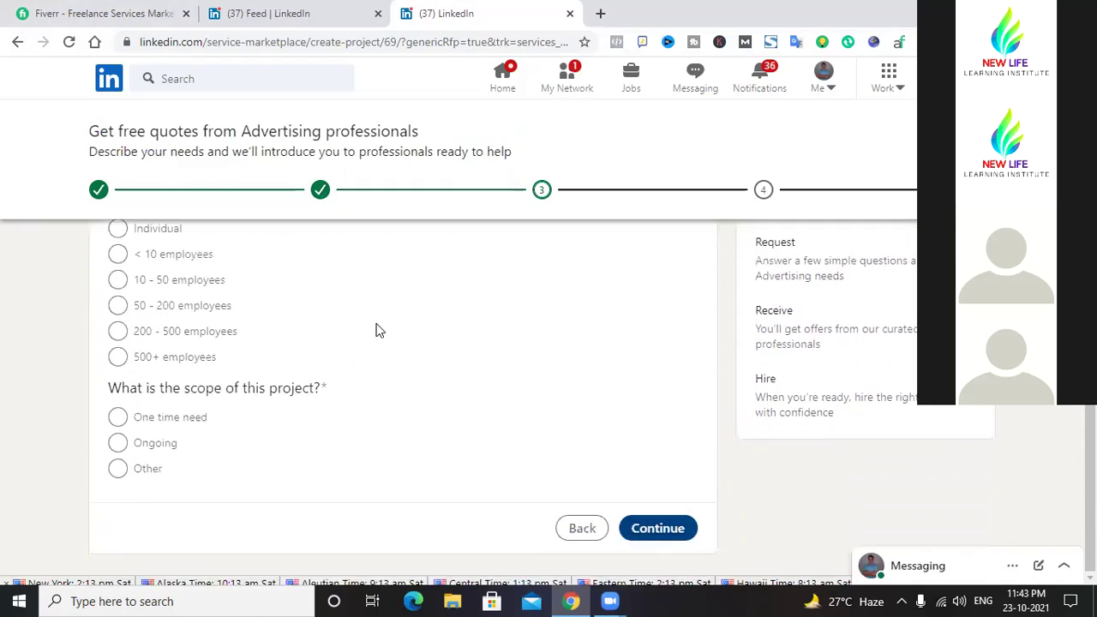
pyautogui.scroll(2, 377, 417)
pyautogui.click(18, 42)
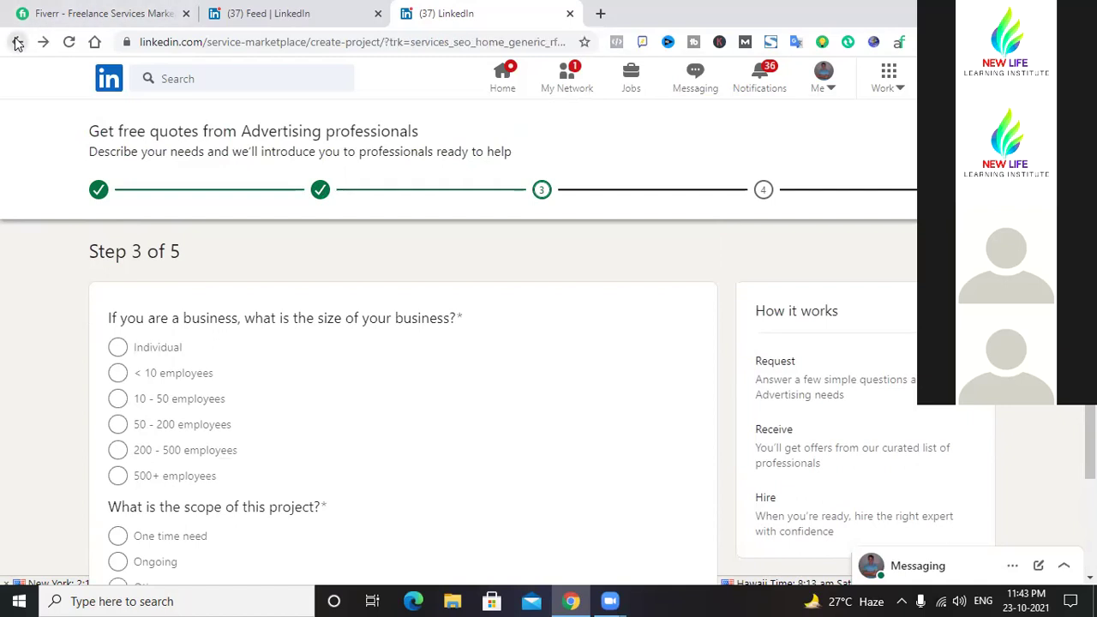
pyautogui.click(17, 42)
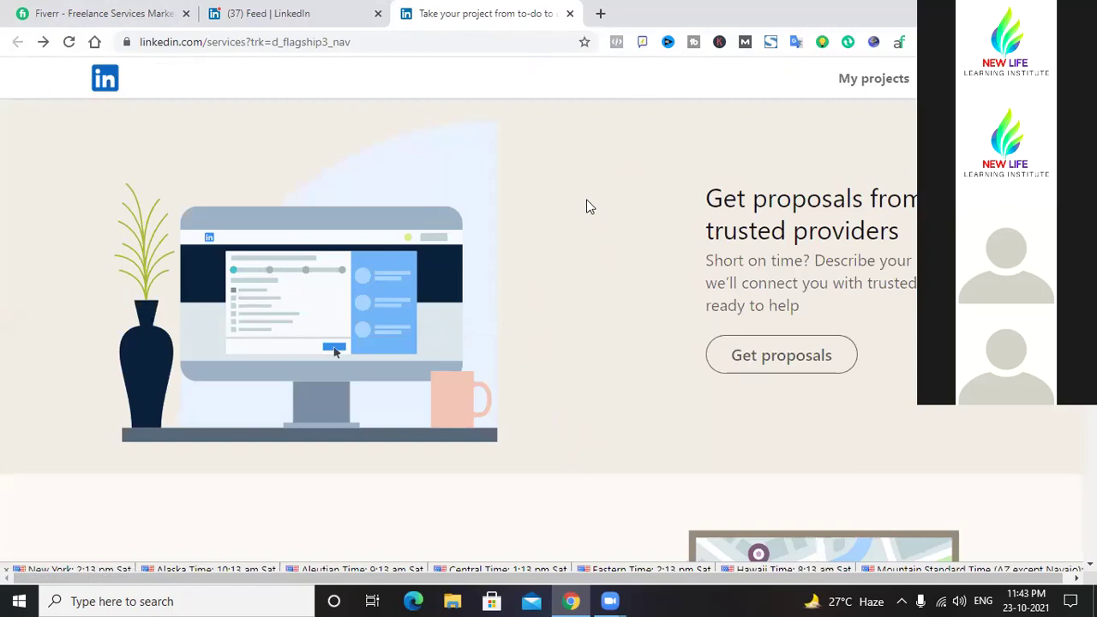
# - Review the services page from the provider search section down to the Support for any project categories
pyautogui.scroll(-5, 586, 205)
pyautogui.scroll(3, 588, 202)
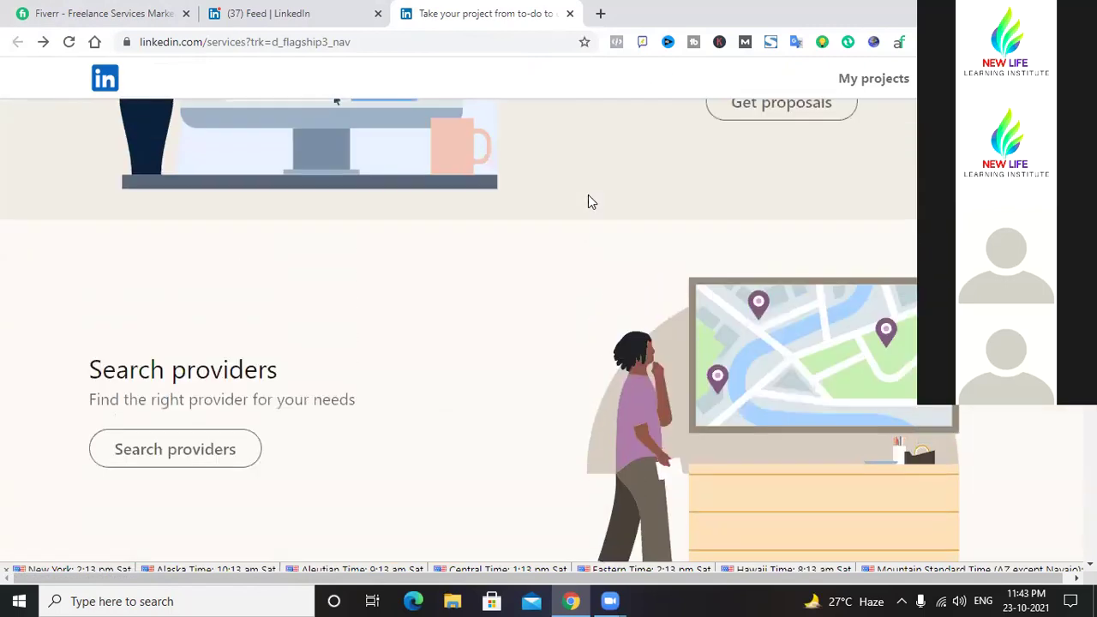
pyautogui.scroll(-3, 309, 318)
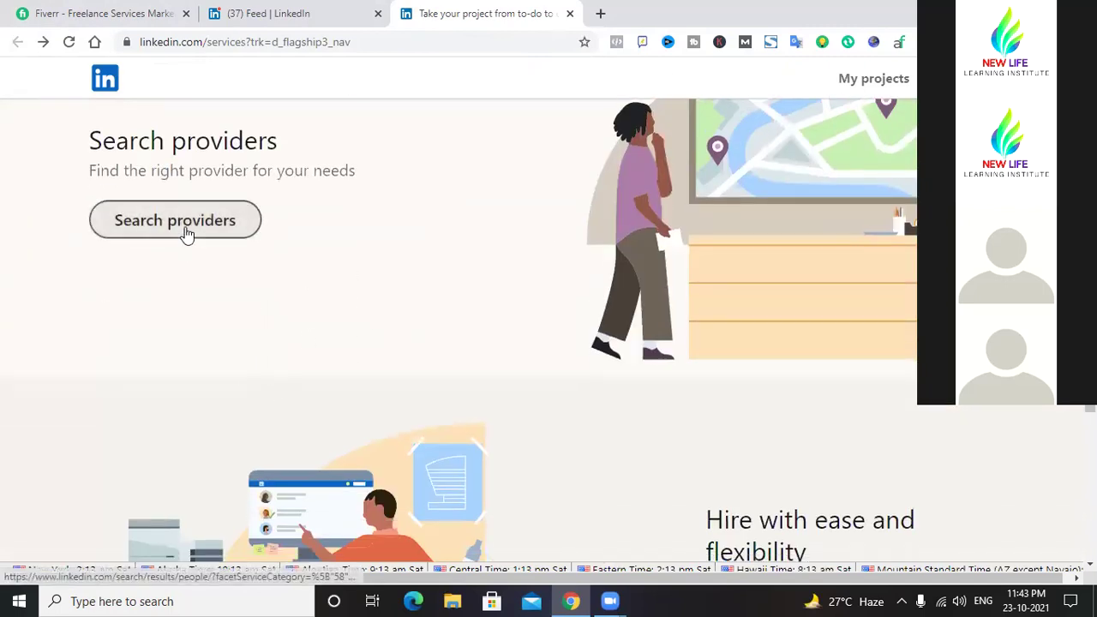
pyautogui.scroll(-5, 553, 287)
pyautogui.scroll(-3, 555, 286)
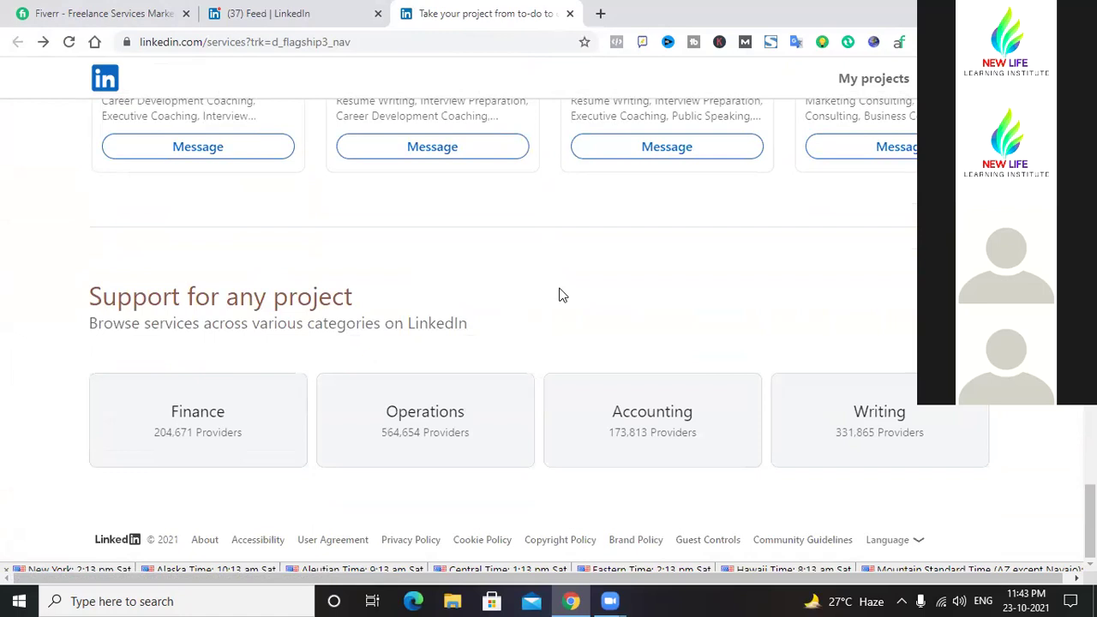
# - Review the services page again, from the service search and provider sign-up to the proposal request and provider search sections
pyautogui.scroll(10, 562, 295)
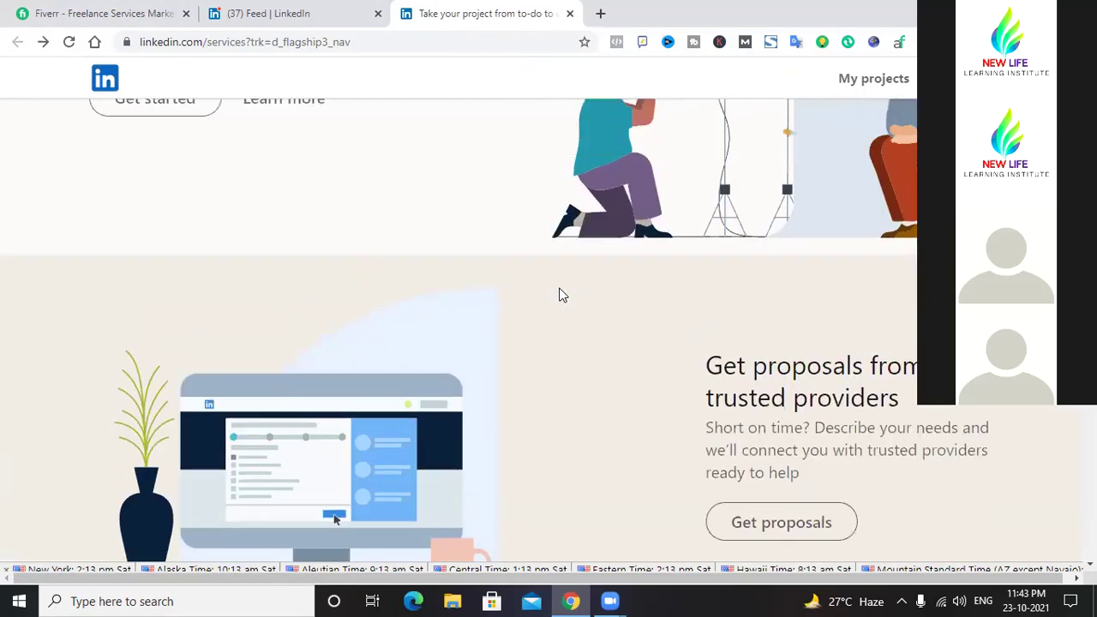
pyautogui.scroll(10, 562, 295)
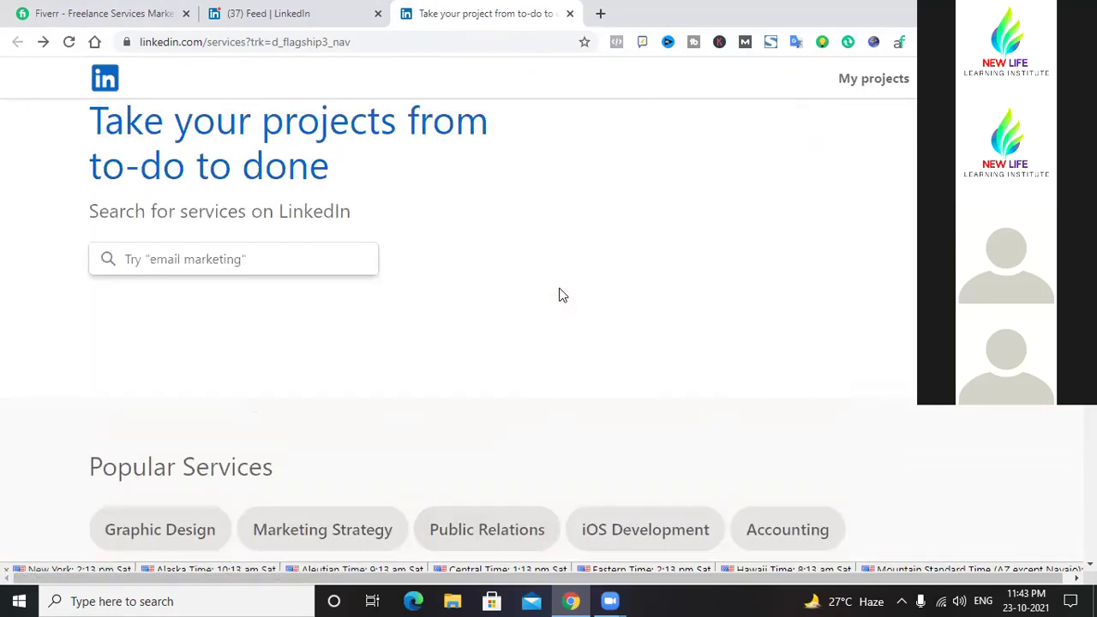
pyautogui.scroll(1, 563, 295)
pyautogui.scroll(-3, 562, 295)
pyautogui.scroll(3, 563, 295)
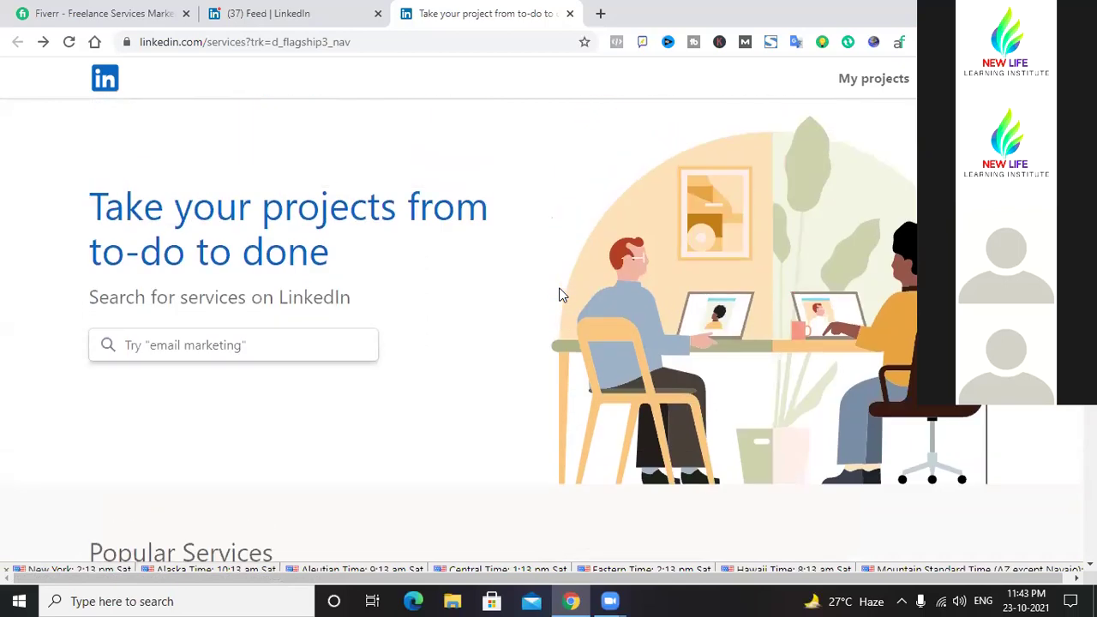
pyautogui.scroll(-10, 562, 295)
pyautogui.scroll(-2, 562, 295)
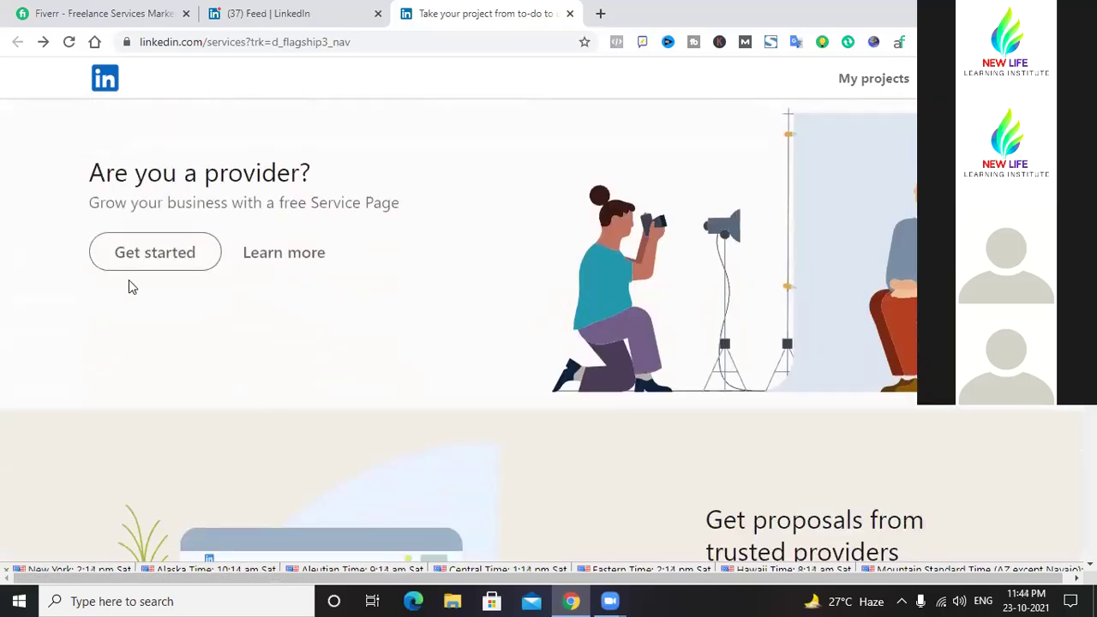
pyautogui.scroll(-4, 447, 331)
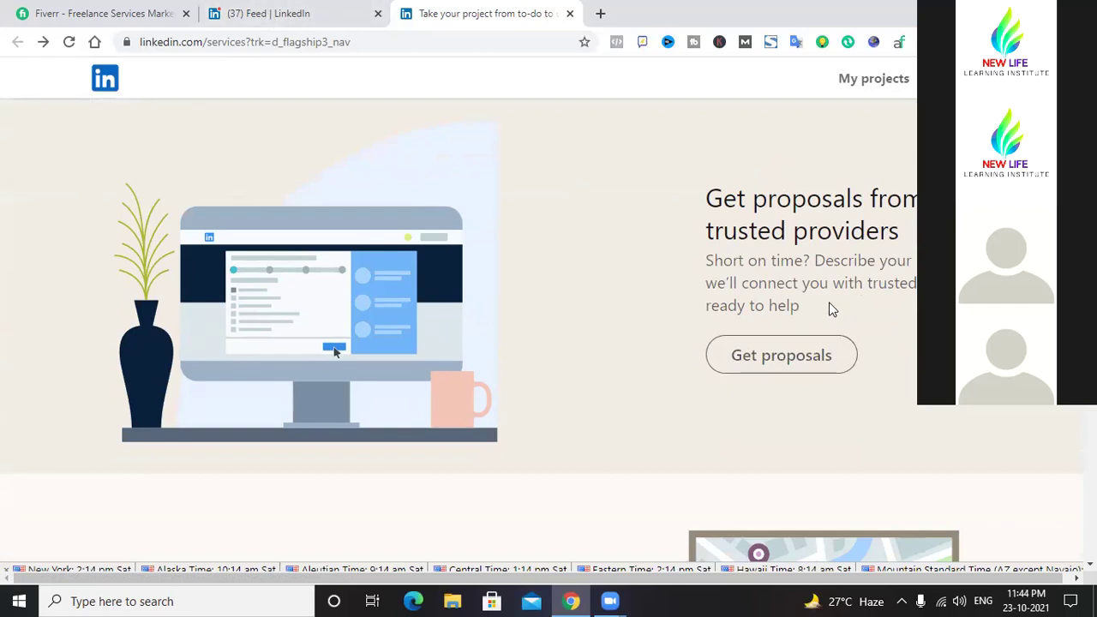
pyautogui.scroll(-2, 829, 304)
pyautogui.scroll(2, 829, 303)
pyautogui.scroll(-5, 772, 362)
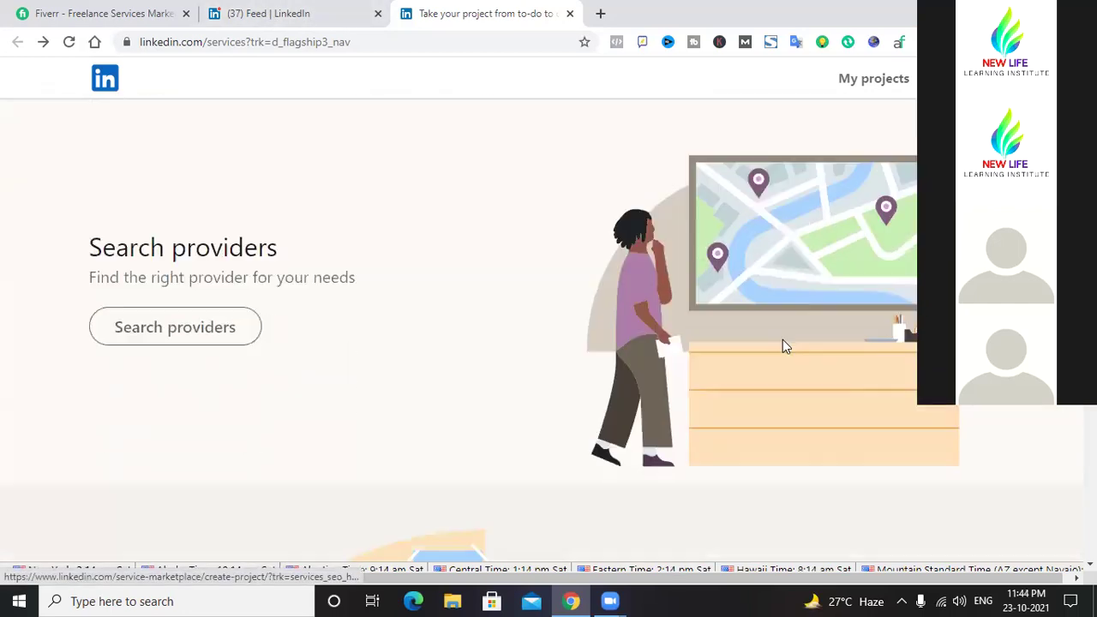
pyautogui.scroll(5, 417, 385)
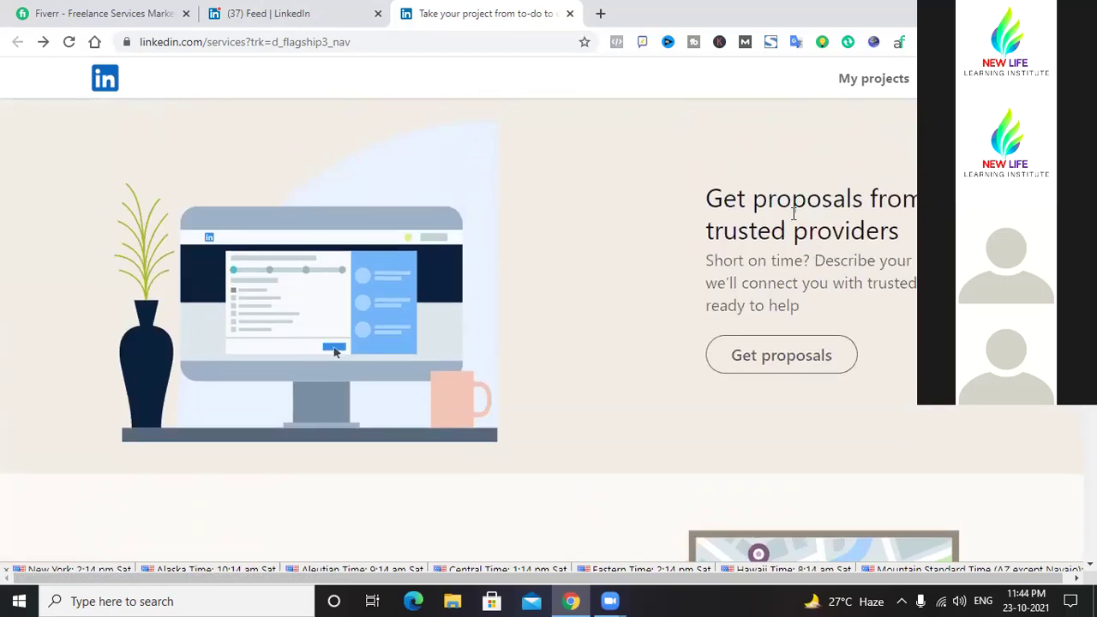
# - Start a proposal request with the Marketing category and the Advertising service, and continue to the second stage
pyautogui.click(737, 364)
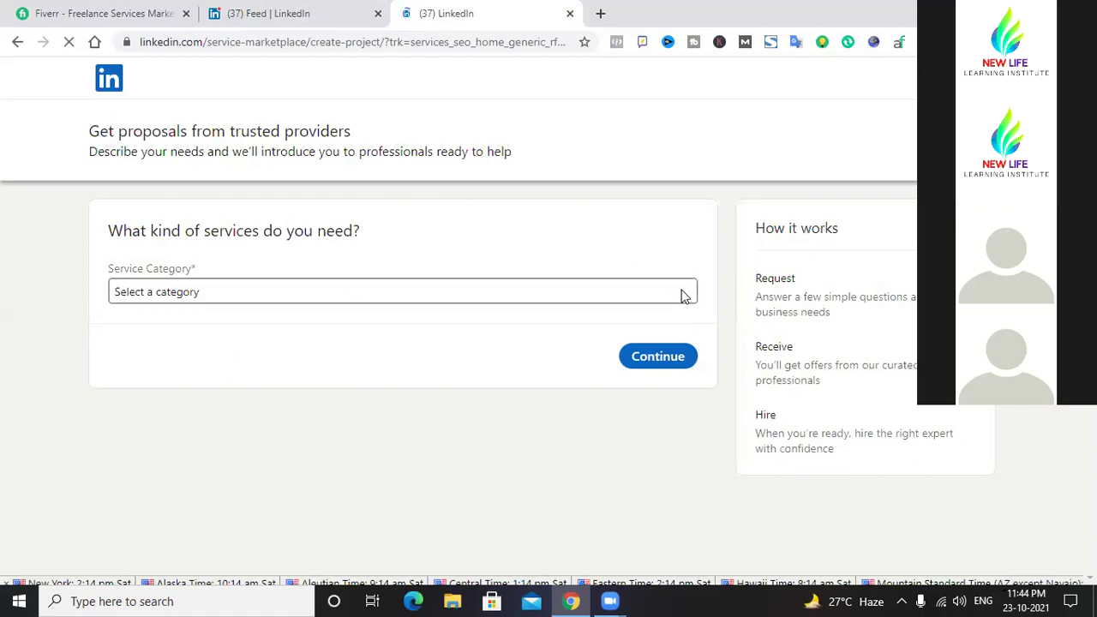
pyautogui.click(684, 292)
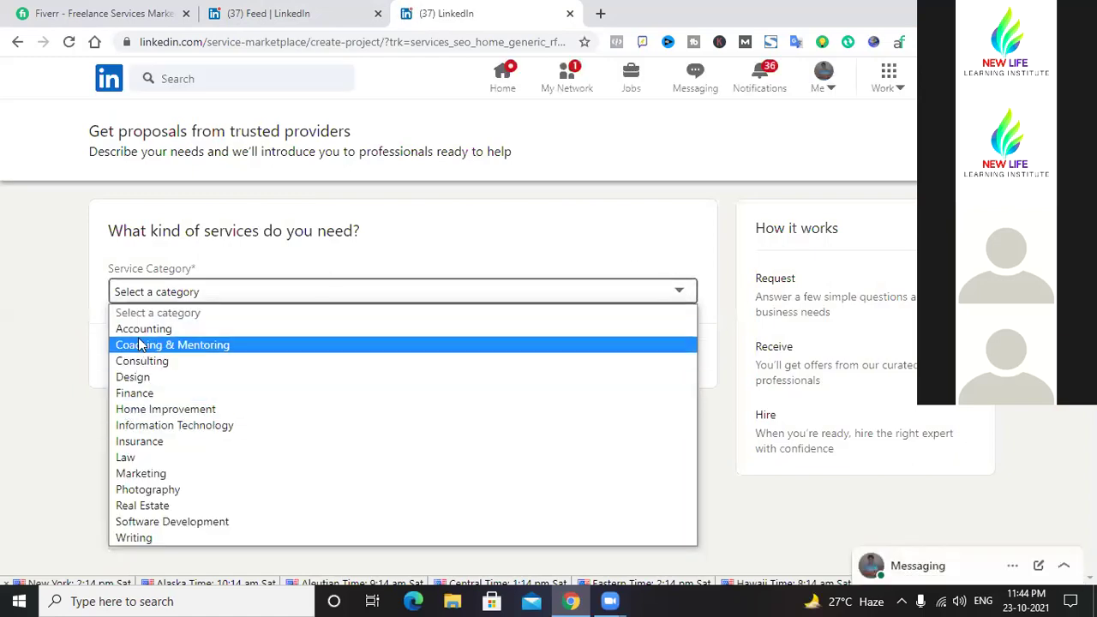
pyautogui.click(151, 478)
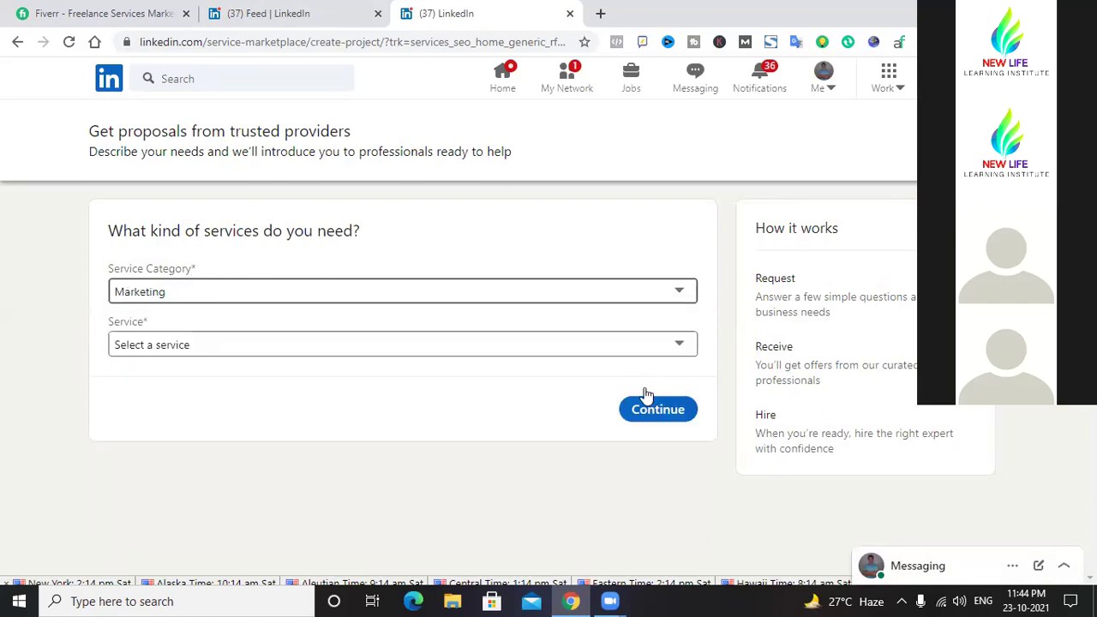
pyautogui.click(680, 344)
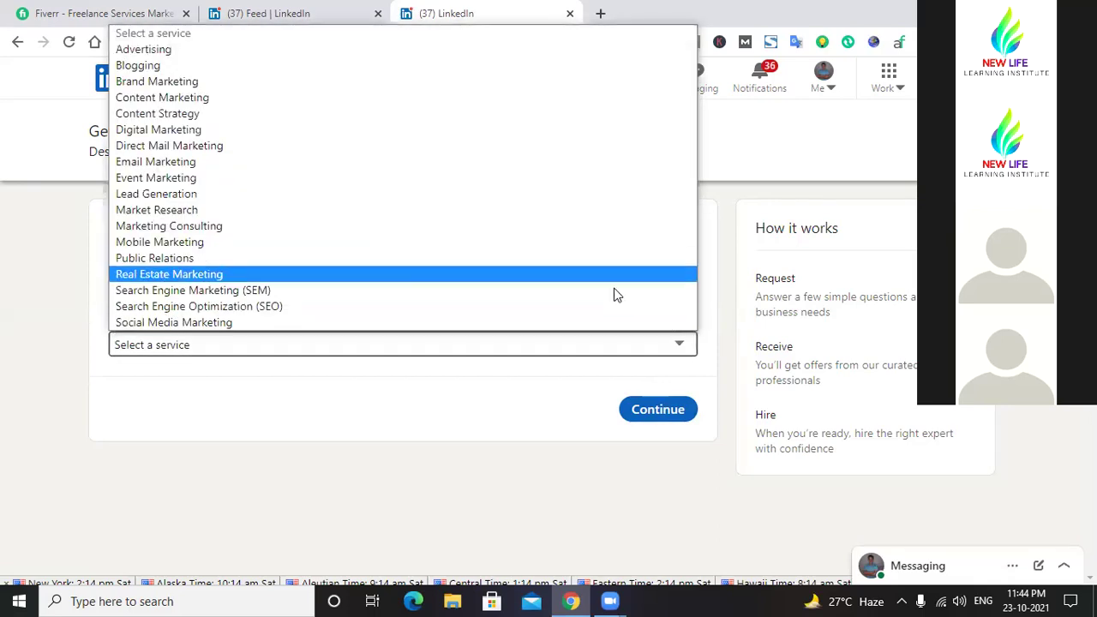
pyautogui.click(254, 50)
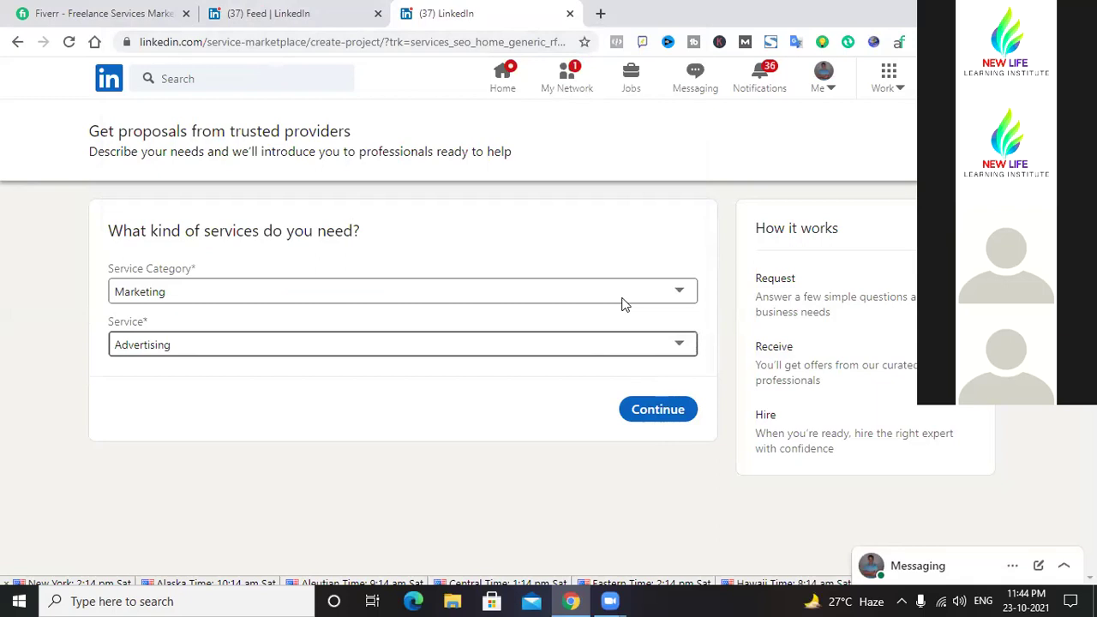
pyautogui.press('Tab')
pyautogui.press('Return')
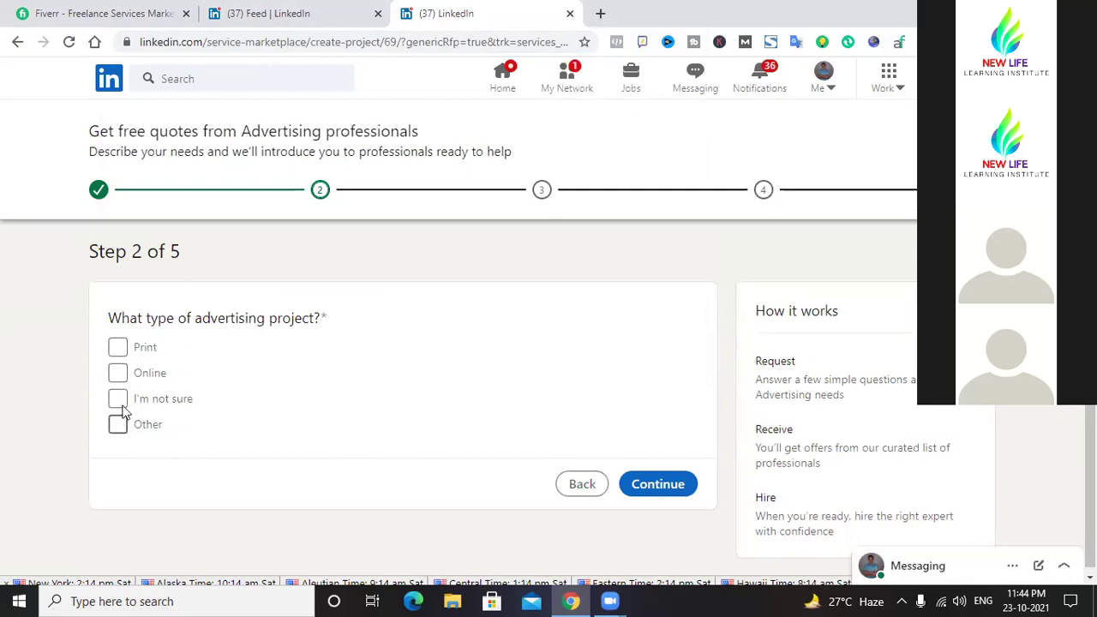
# - Choose only Online as the advertising project type and continue to the third stage
pyautogui.click(118, 373)
pyautogui.click(118, 374)
pyautogui.click(119, 425)
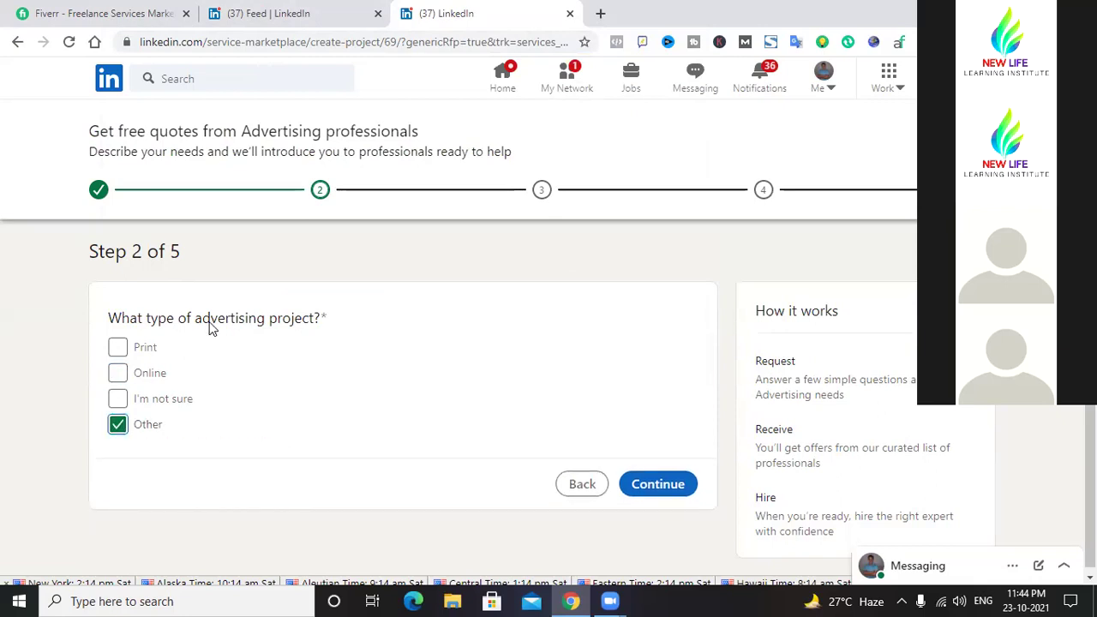
pyautogui.click(117, 373)
pyautogui.click(118, 424)
pyautogui.click(656, 484)
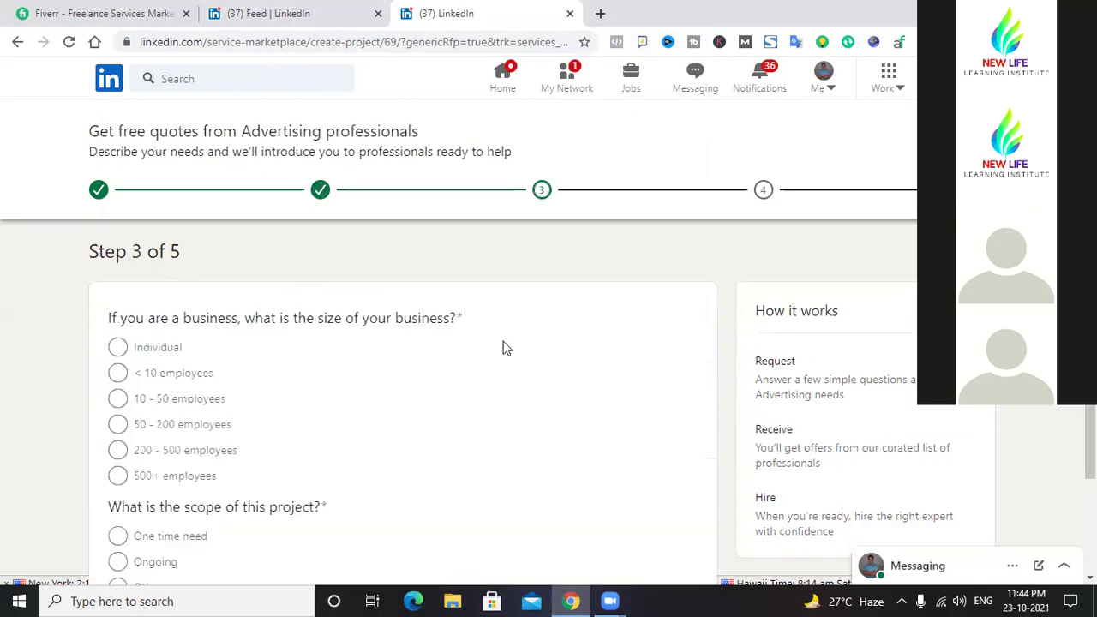
# - Set the business size to Individual and the project scope to One time need, and continue to the fourth stage
pyautogui.click(118, 347)
pyautogui.scroll(-2, 387, 386)
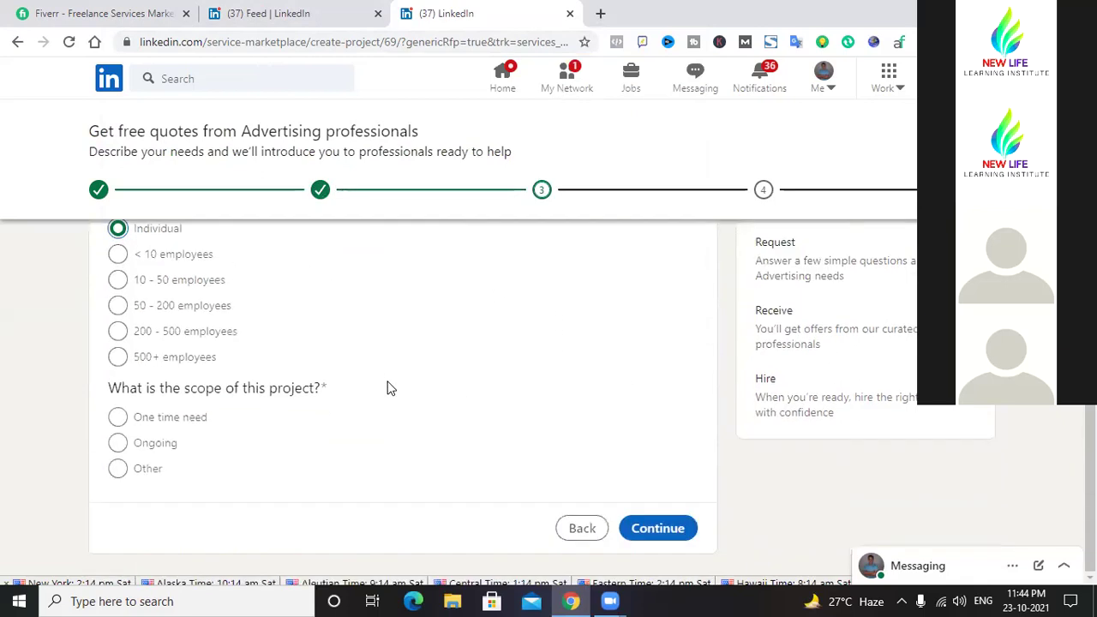
pyautogui.click(644, 533)
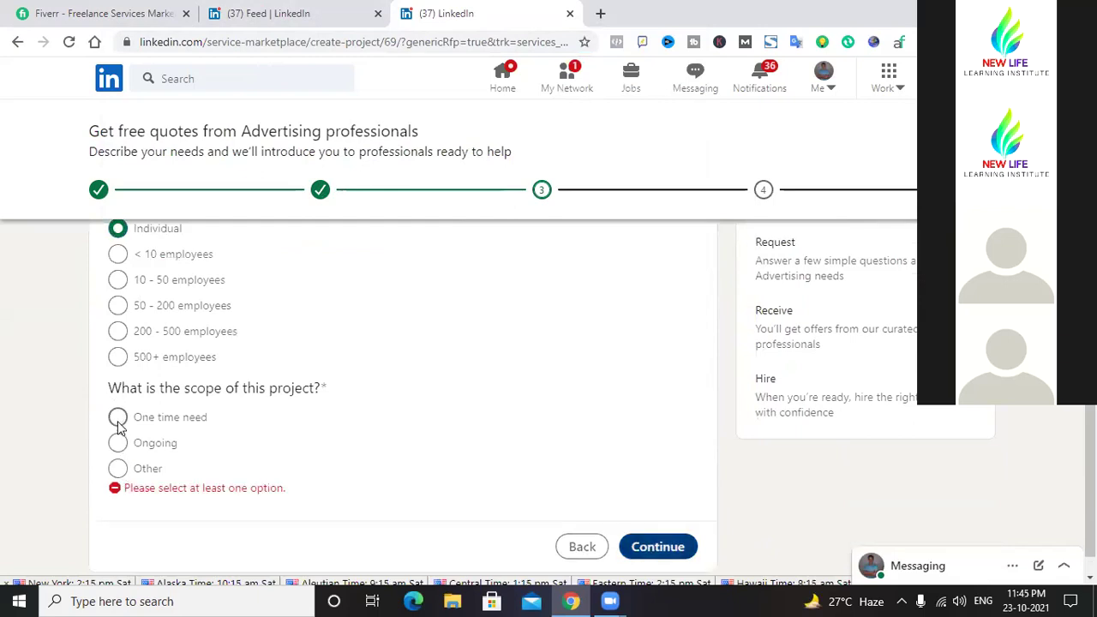
pyautogui.click(118, 468)
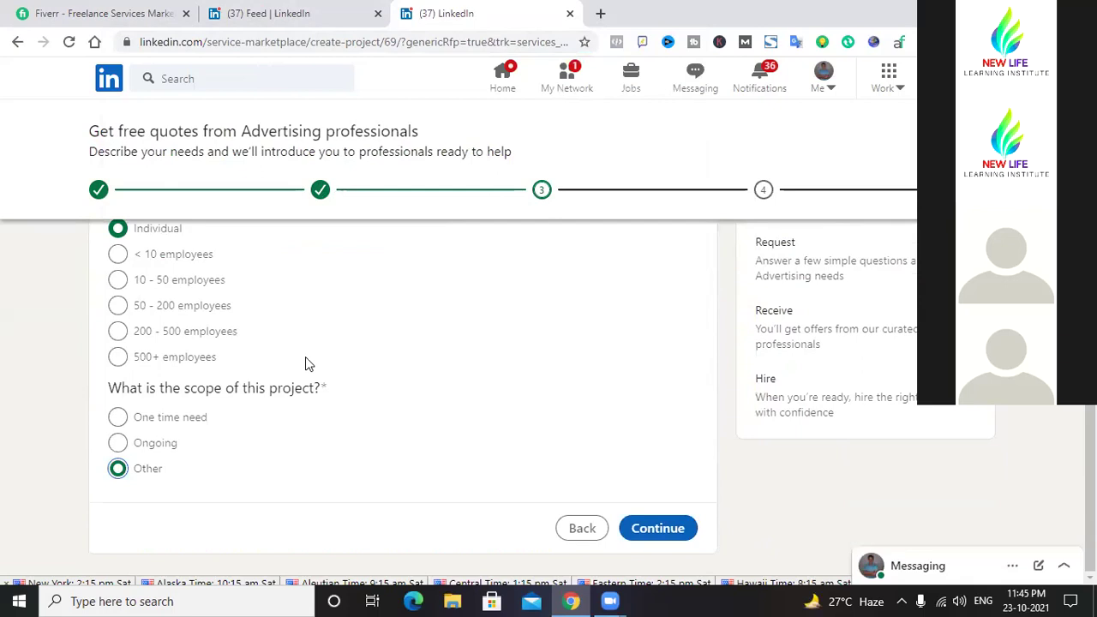
pyautogui.click(118, 417)
pyautogui.click(657, 535)
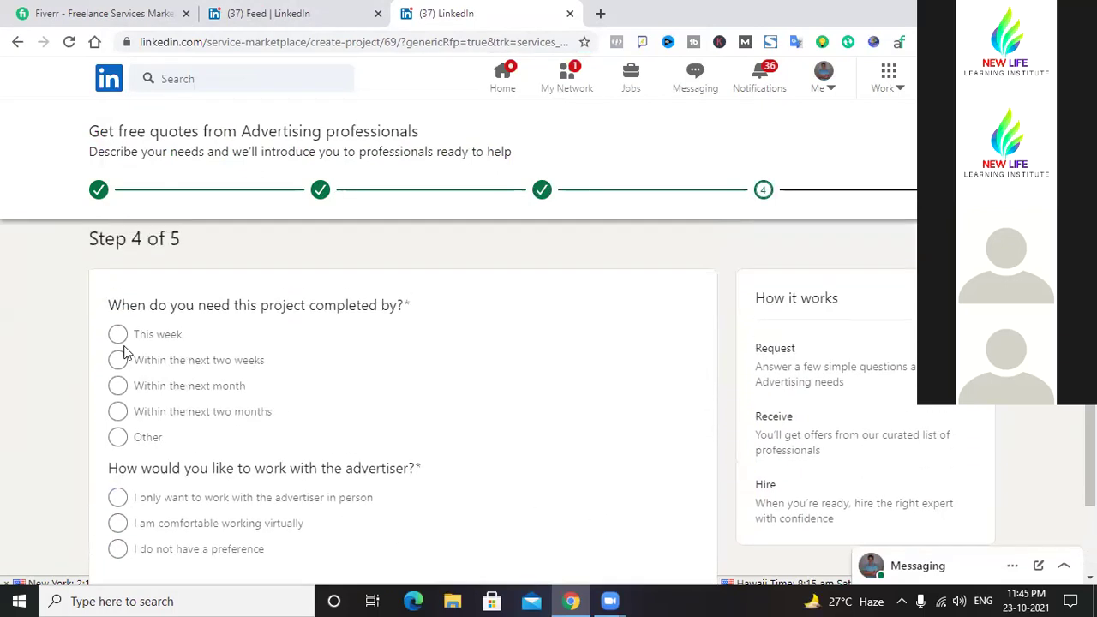
# - Set completion to This week, choose to work with the advertiser only in person, and continue to the final stage
pyautogui.click(118, 334)
pyautogui.click(118, 498)
pyautogui.scroll(-1, 502, 440)
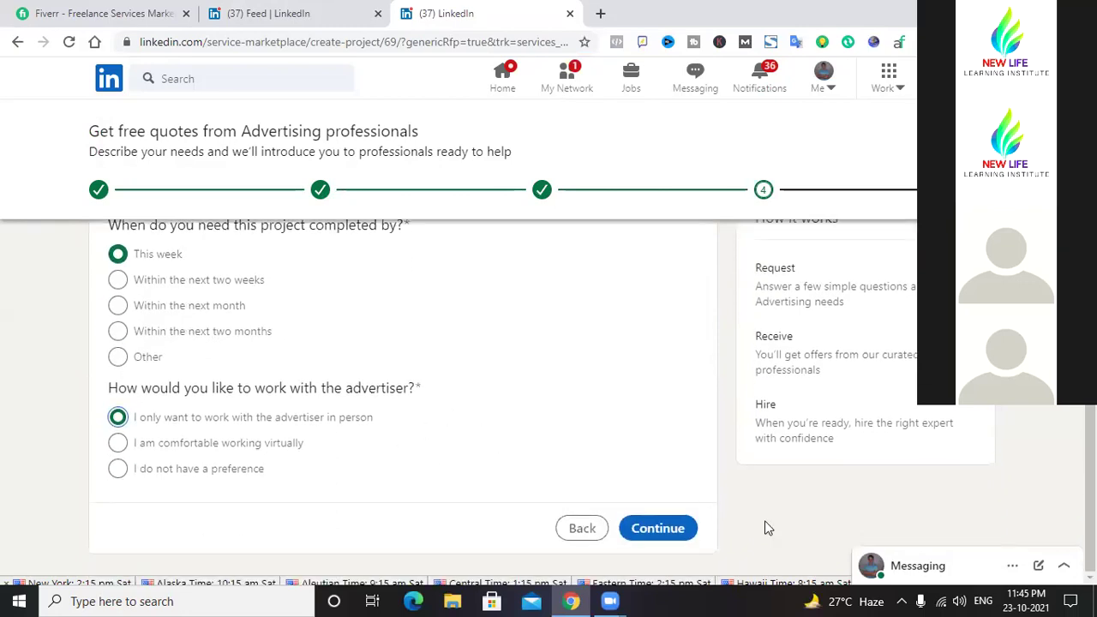
pyautogui.click(666, 535)
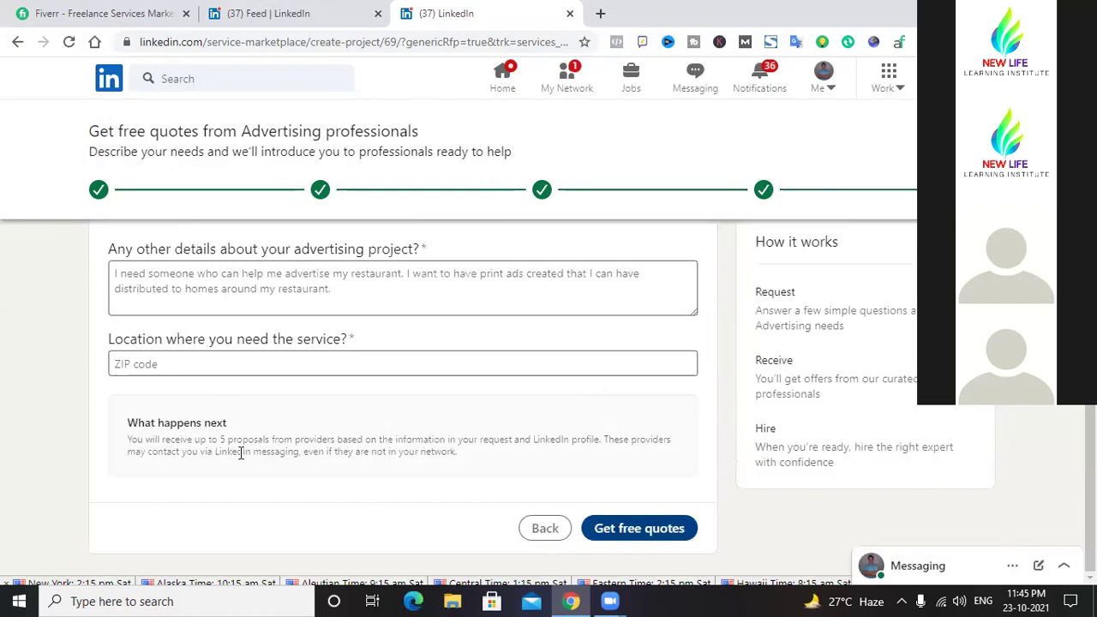
# - Look over the project details and location fields, then leave the request unsent and return to the services page
pyautogui.scroll(1, 241, 454)
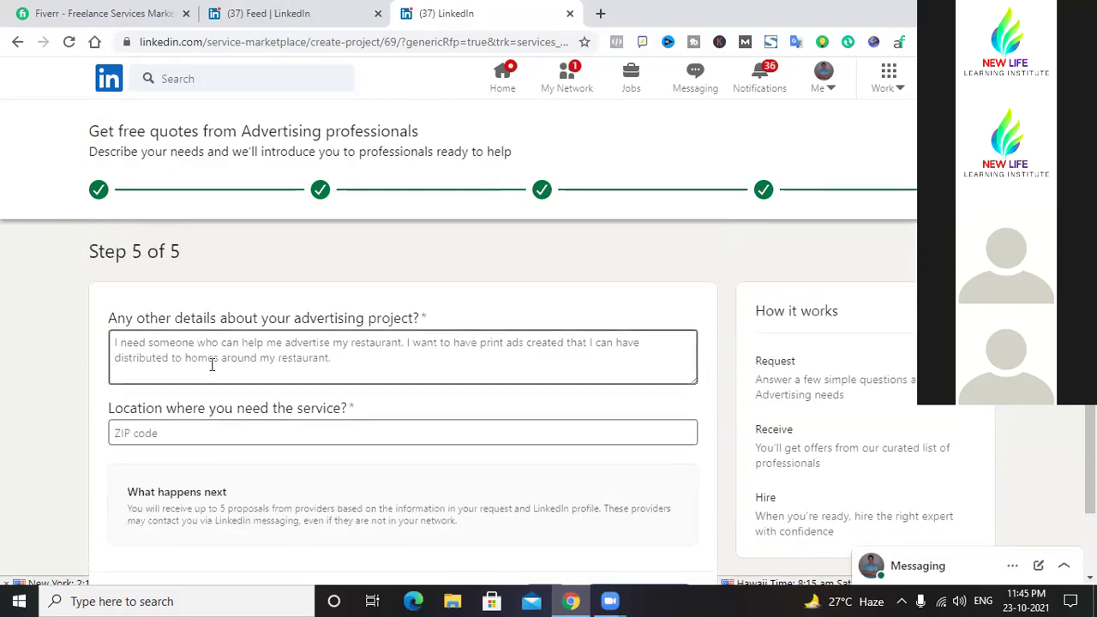
pyautogui.click(249, 435)
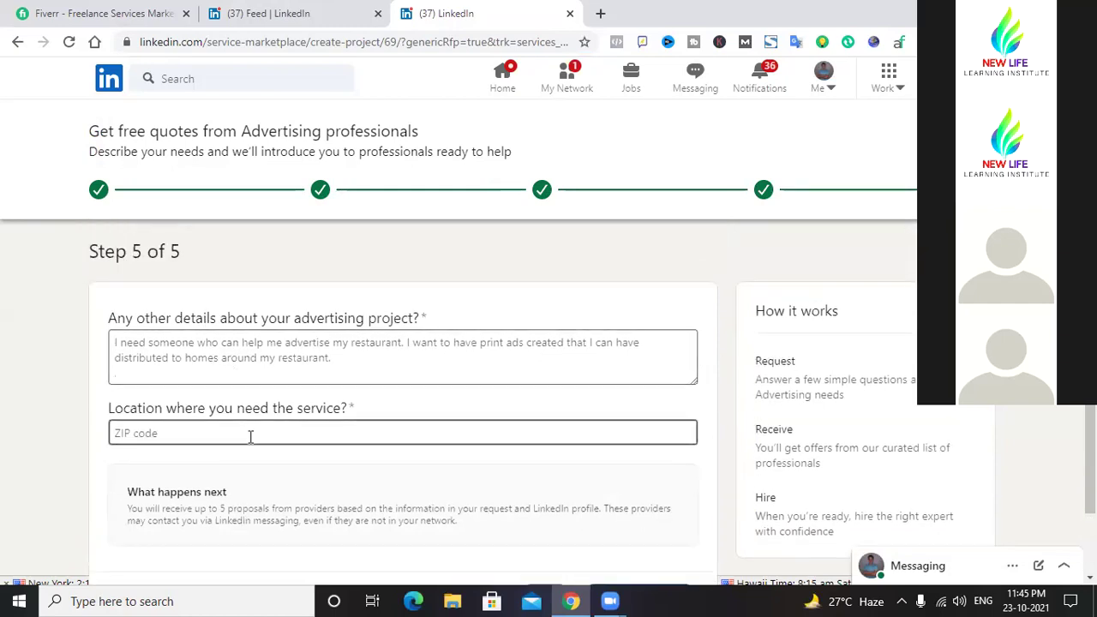
pyautogui.scroll(-1, 250, 437)
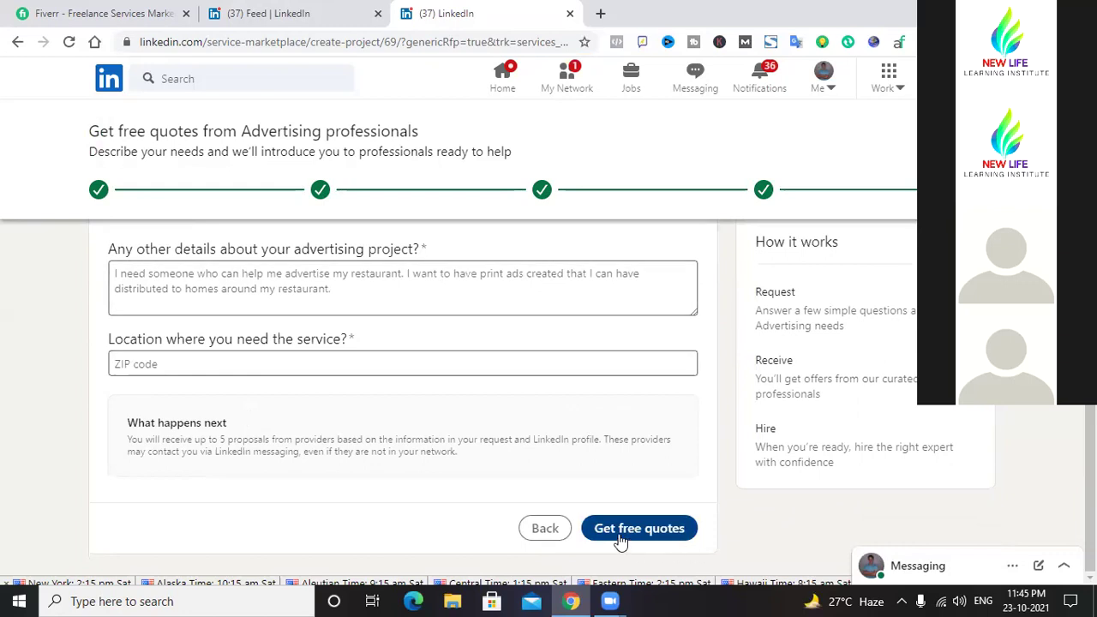
pyautogui.scroll(1, 546, 439)
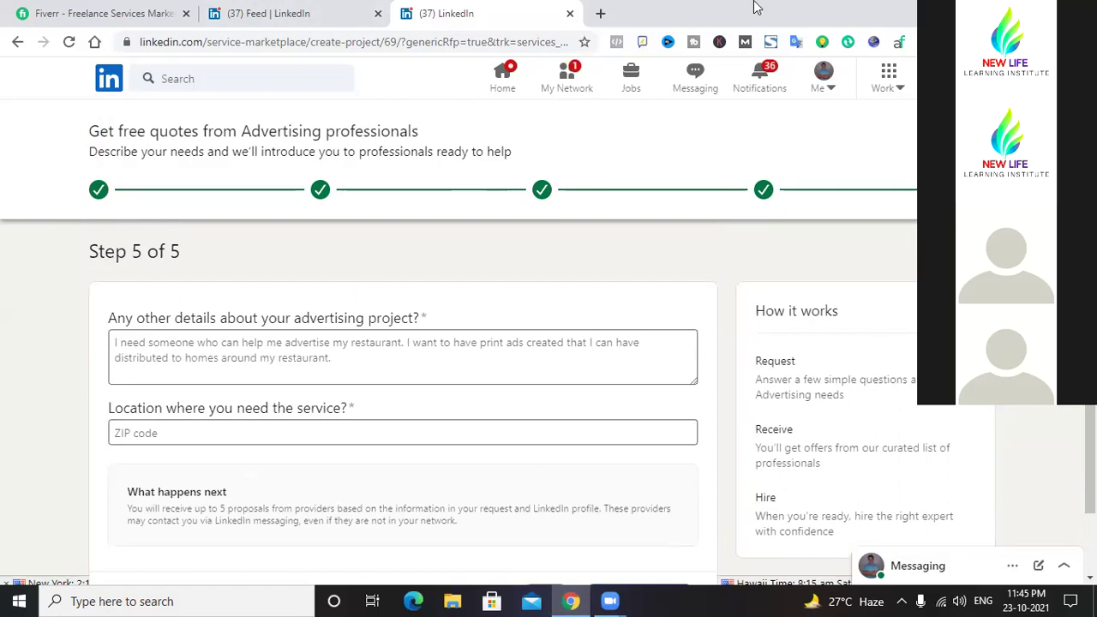
pyautogui.click(17, 42)
pyautogui.click(16, 43)
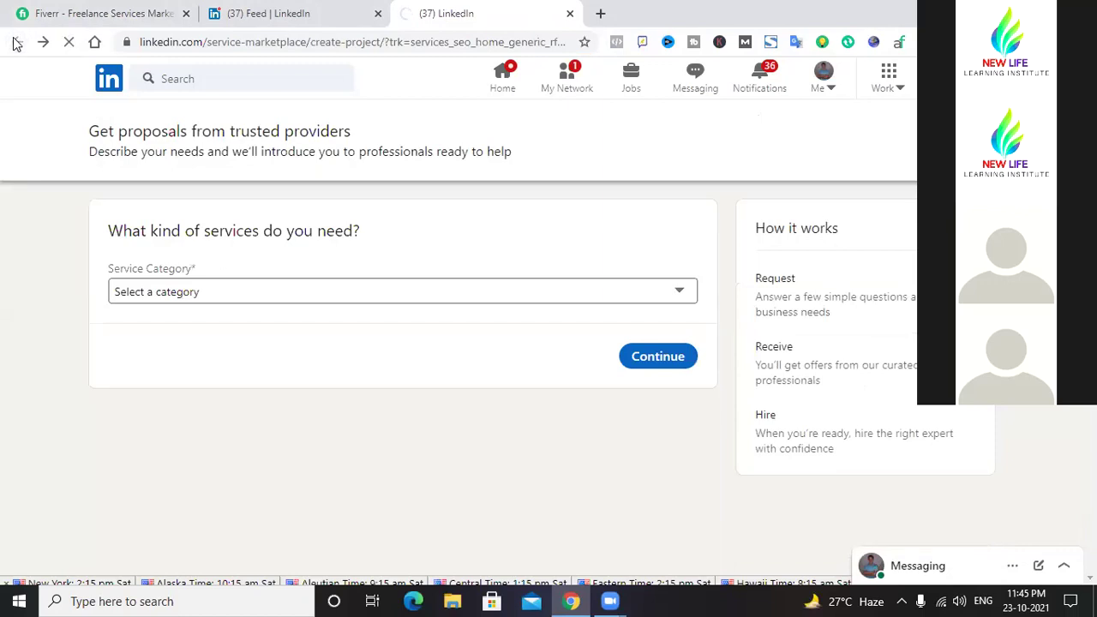
pyautogui.click(325, 12)
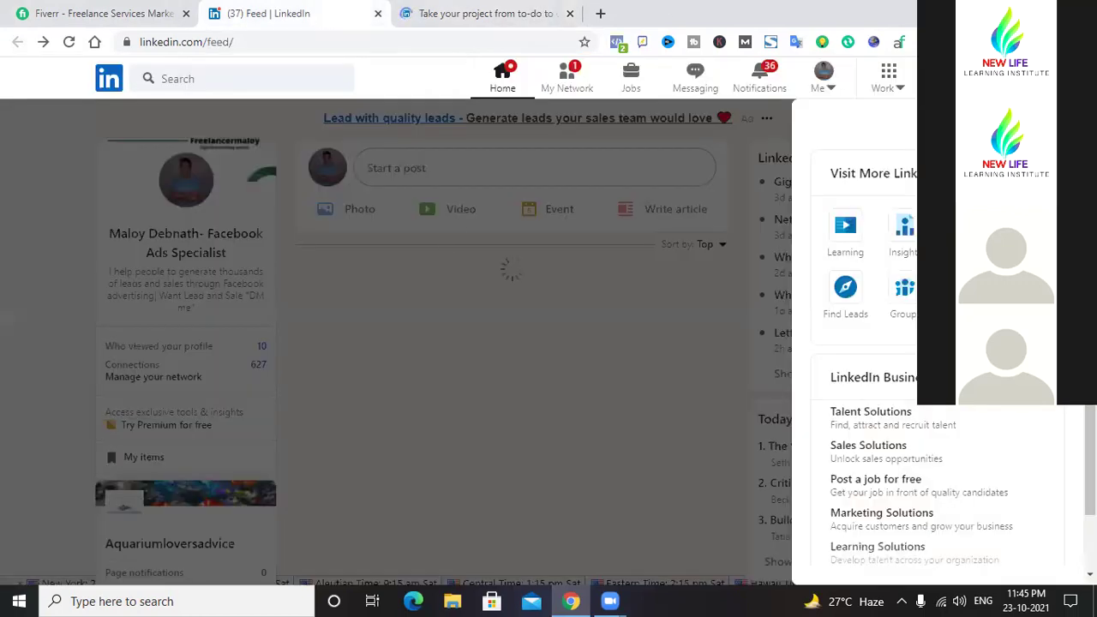
pyautogui.click(532, 14)
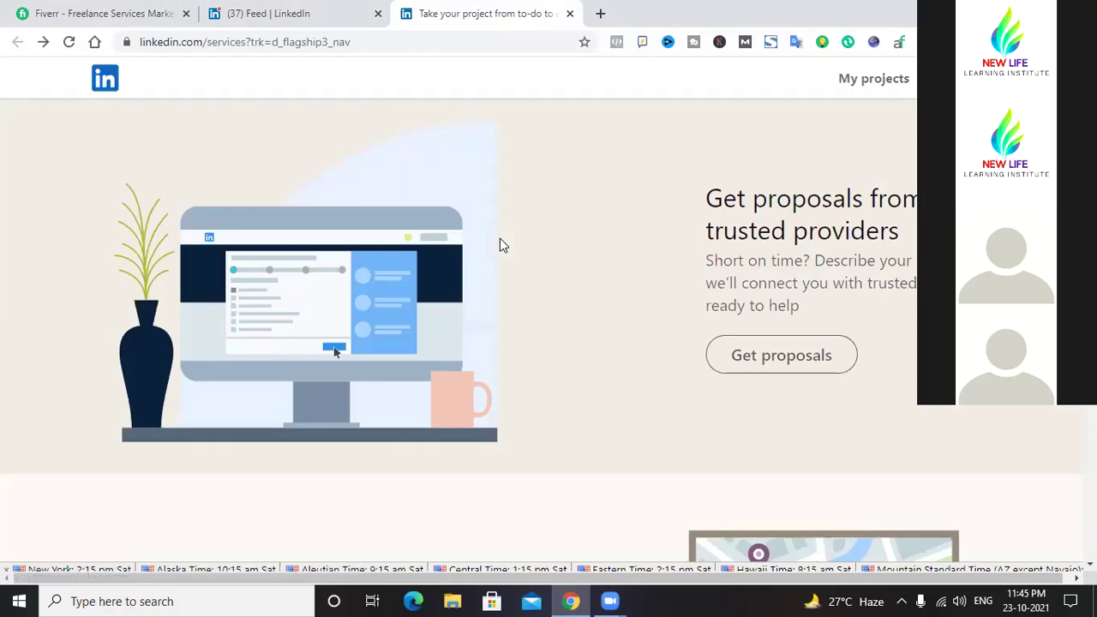
# - Review the provider, How it works and Popular Services sections of the services page, and open the full list of services
pyautogui.scroll(-10, 616, 247)
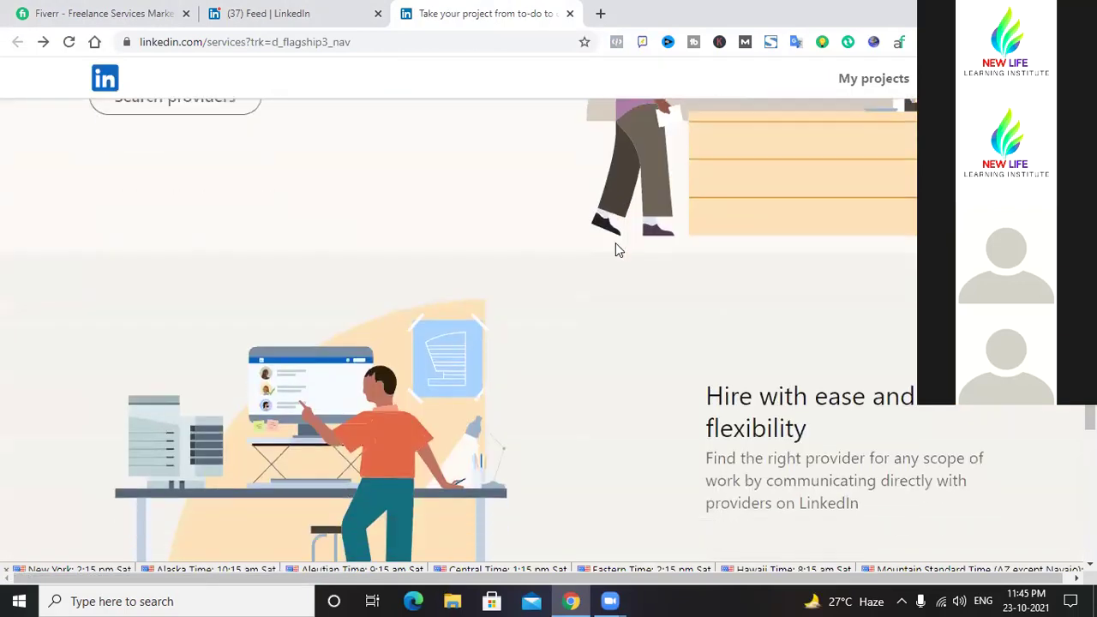
pyautogui.scroll(5, 616, 249)
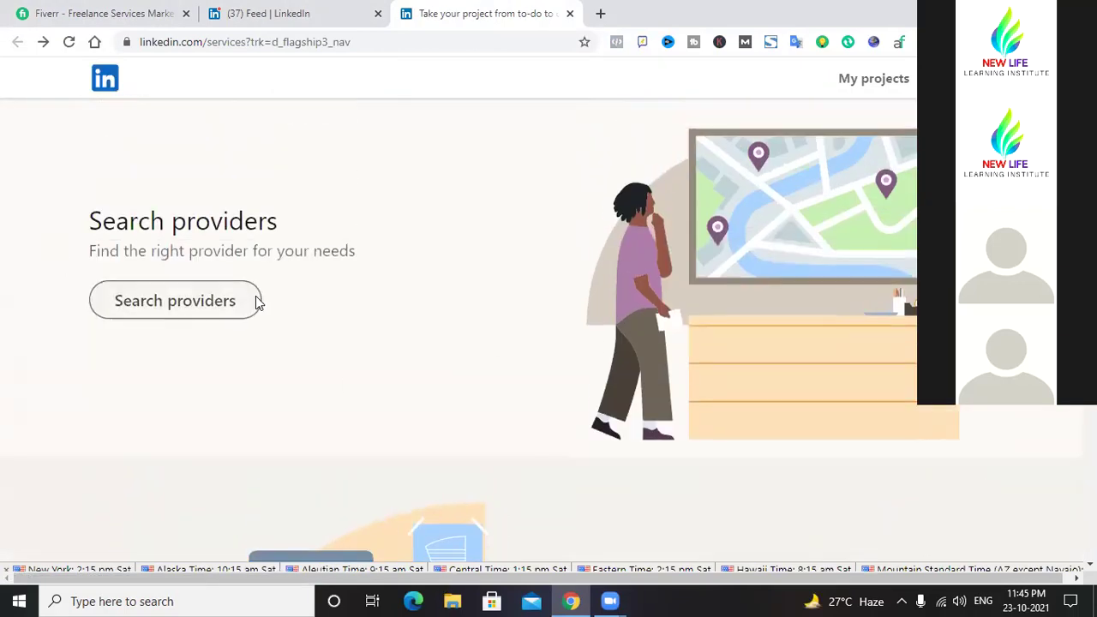
pyautogui.scroll(3, 257, 301)
pyautogui.scroll(6, 255, 303)
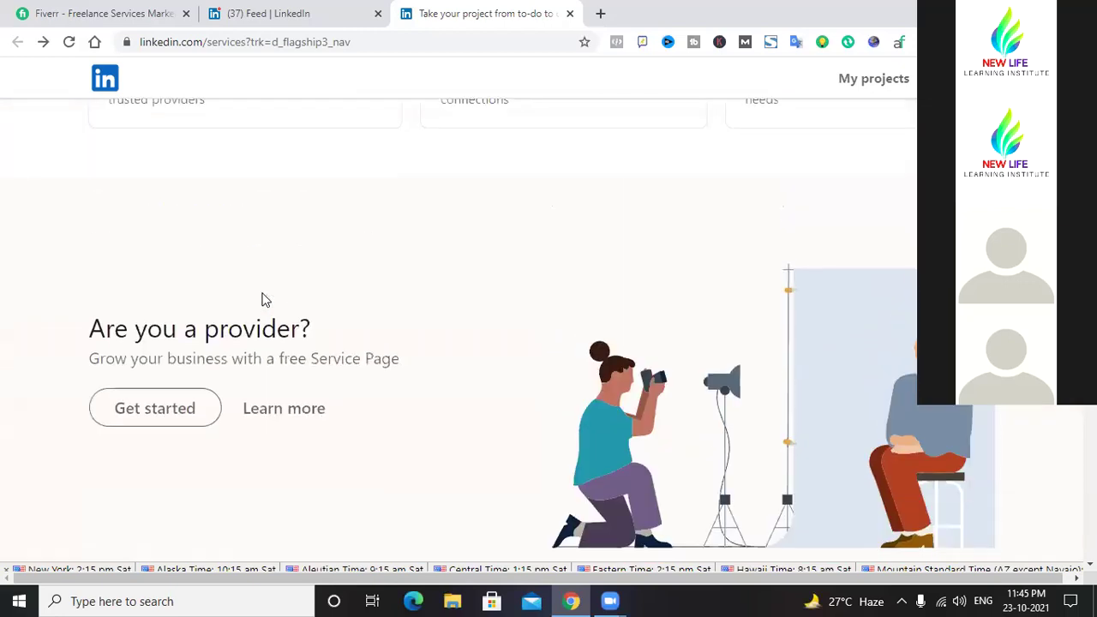
pyautogui.scroll(3, 269, 281)
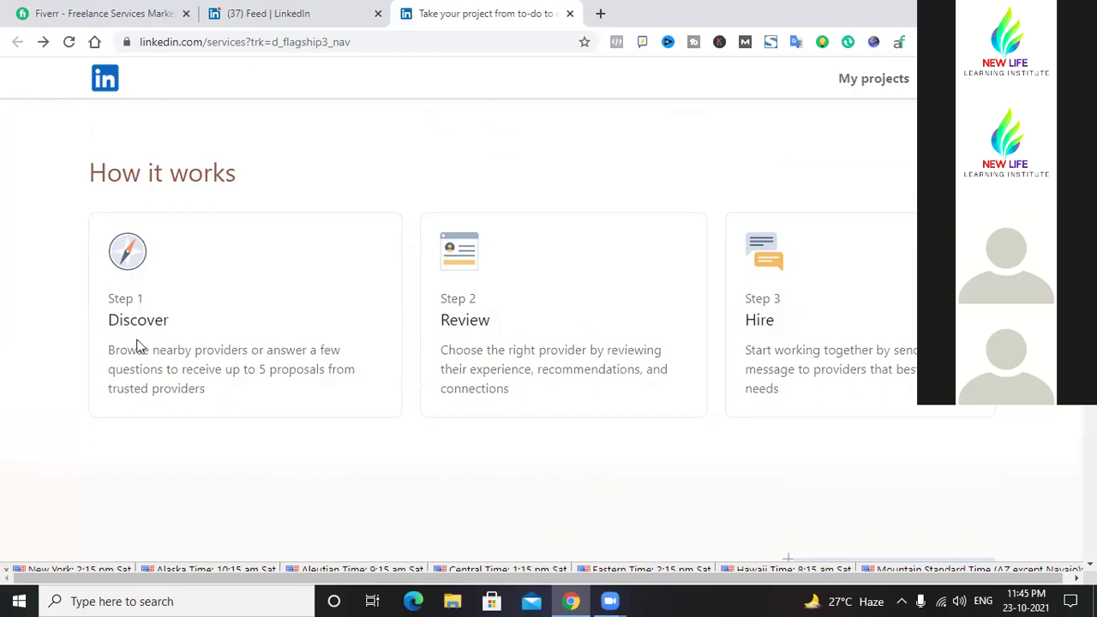
pyautogui.scroll(8, 720, 277)
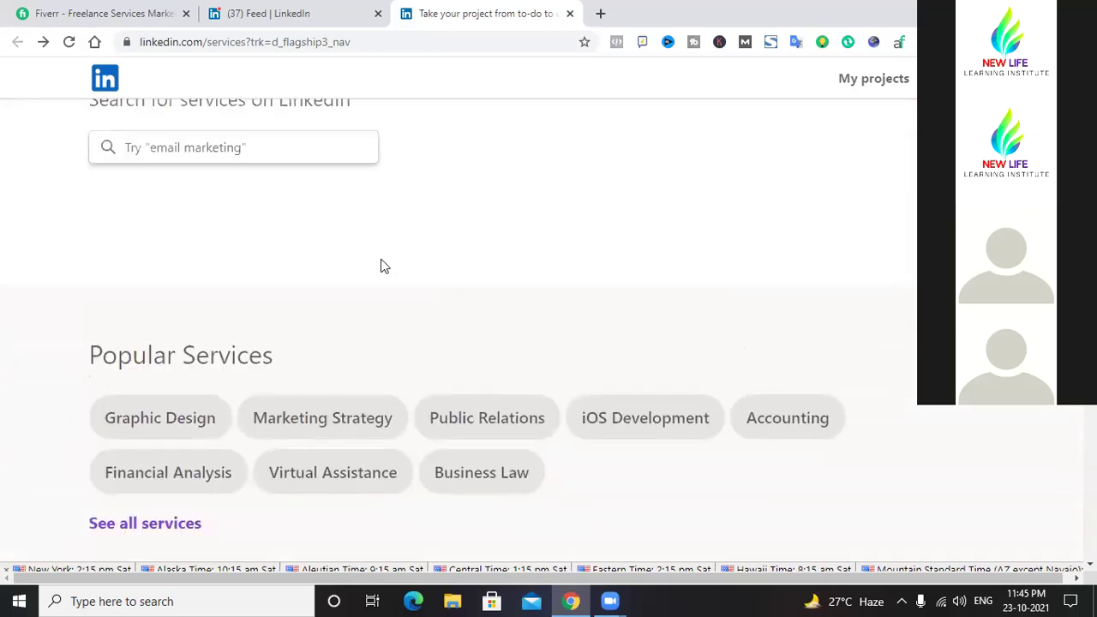
pyautogui.scroll(-5, 305, 289)
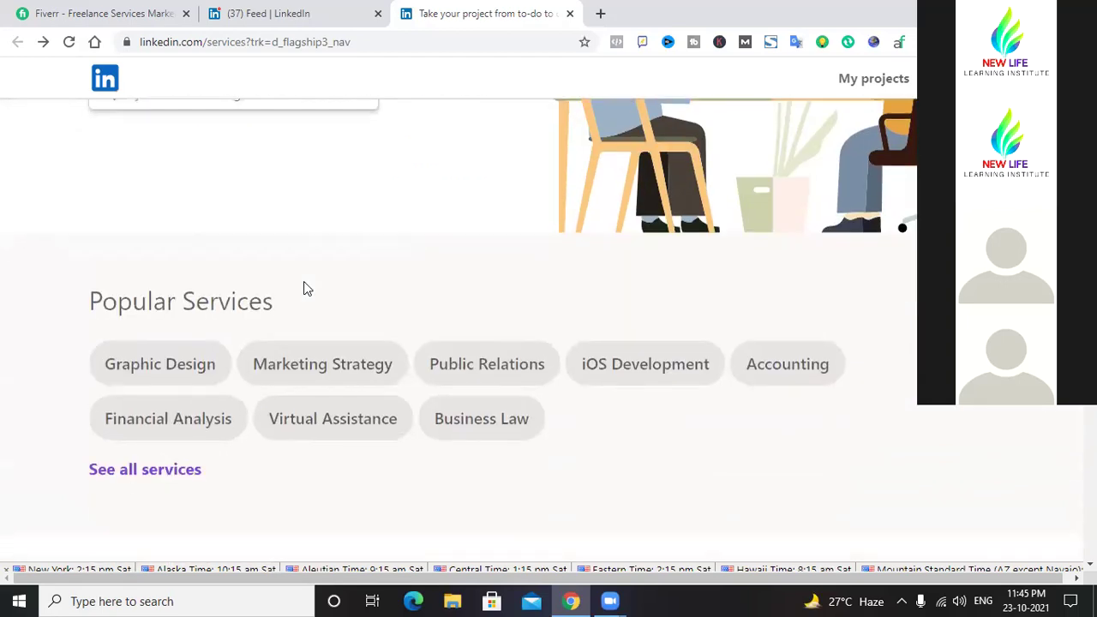
pyautogui.click(185, 247)
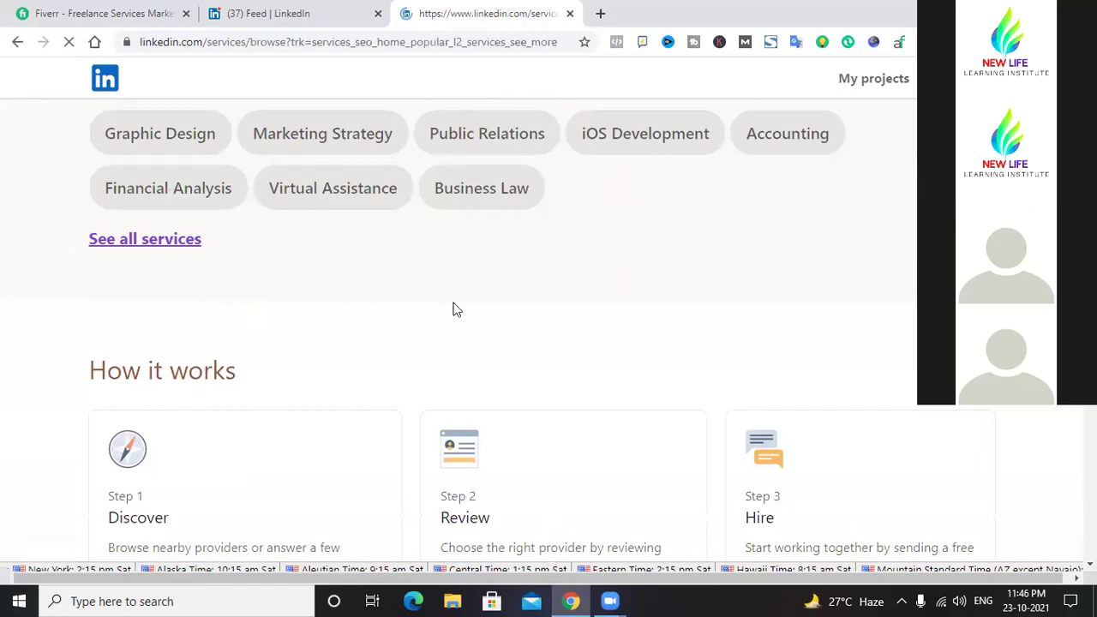
# - Look through the full list of service categories, from Accounting through Design, Finance and Operations to Writing
pyautogui.scroll(-5, 457, 309)
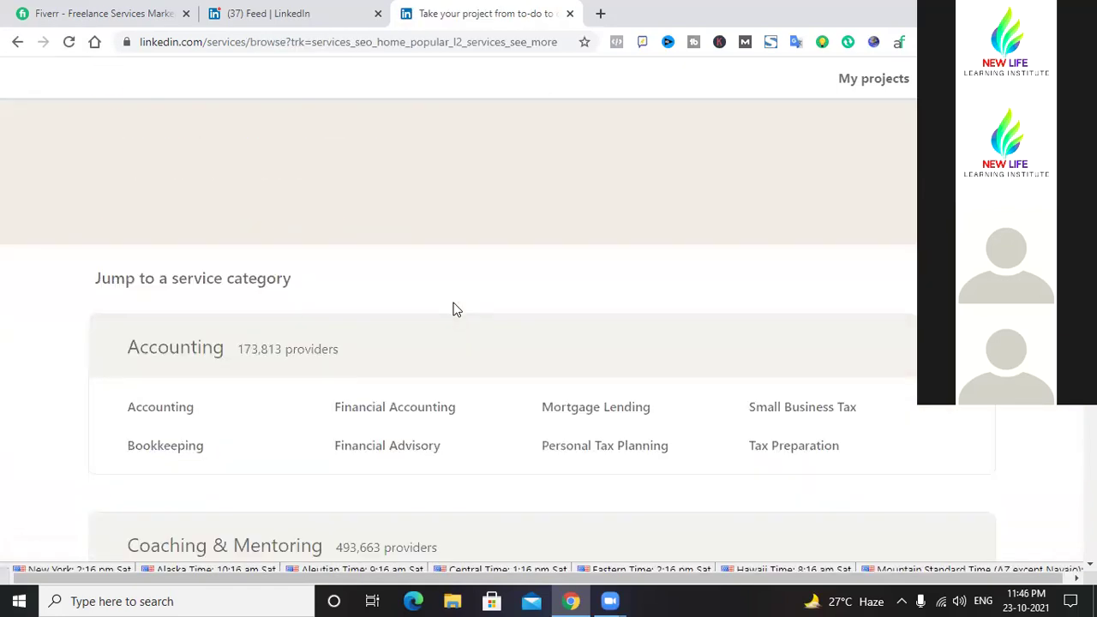
pyautogui.scroll(-10, 456, 309)
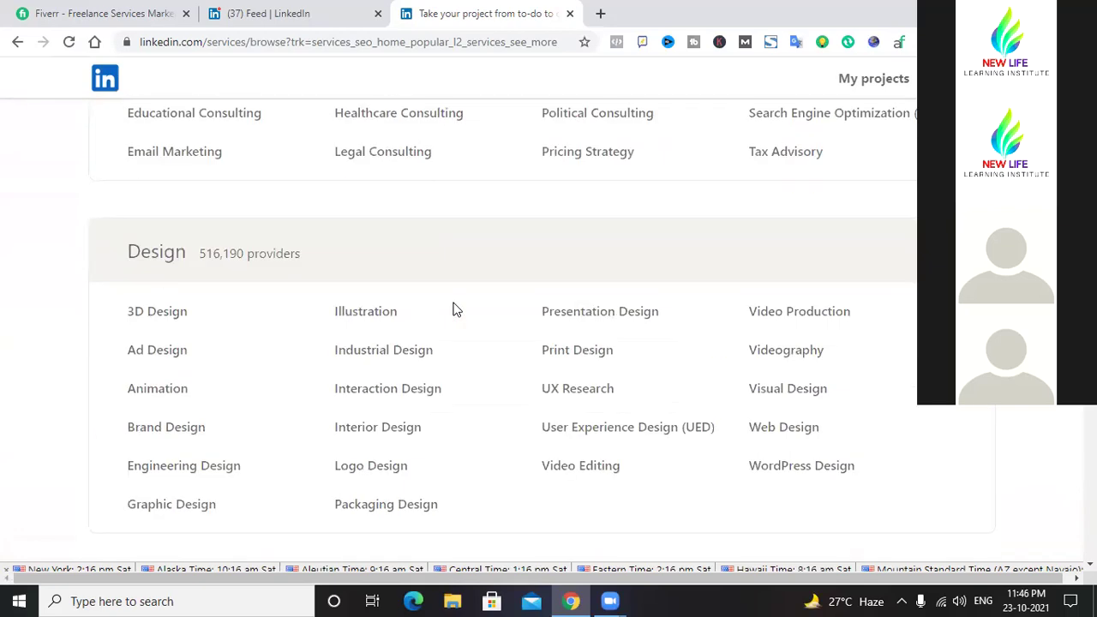
pyautogui.scroll(-4, 457, 308)
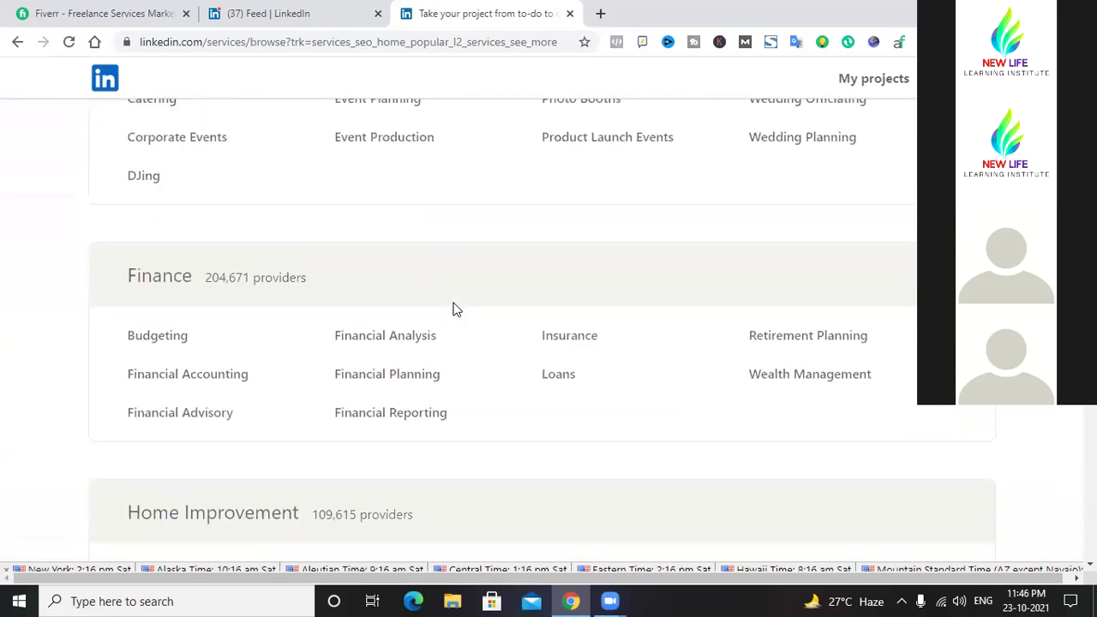
pyautogui.scroll(-10, 457, 309)
pyautogui.scroll(-8, 457, 308)
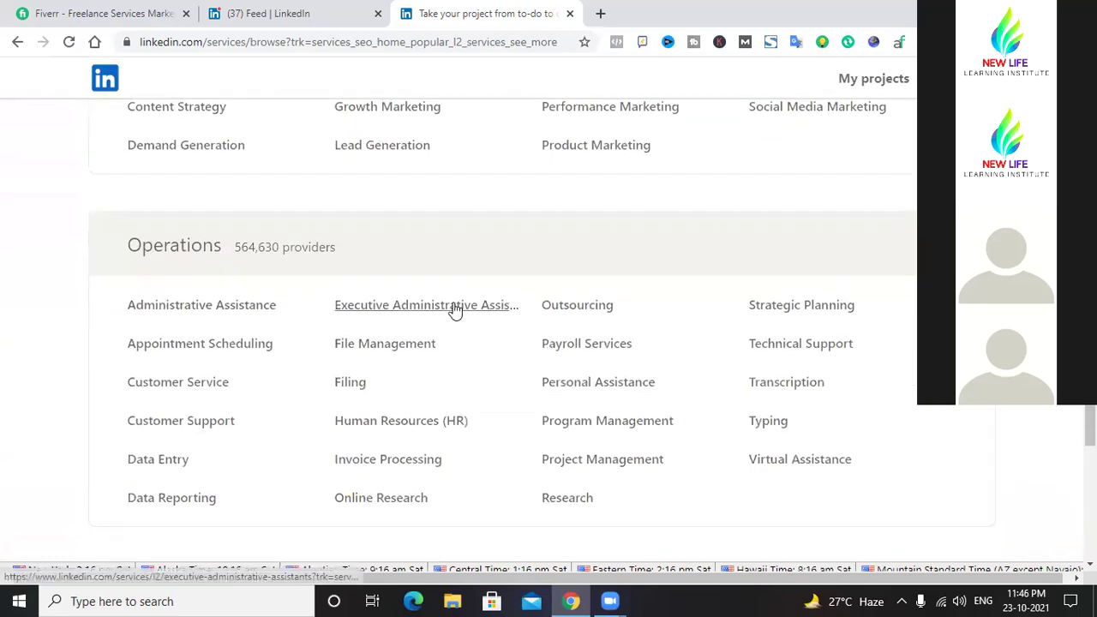
pyautogui.scroll(-9, 455, 310)
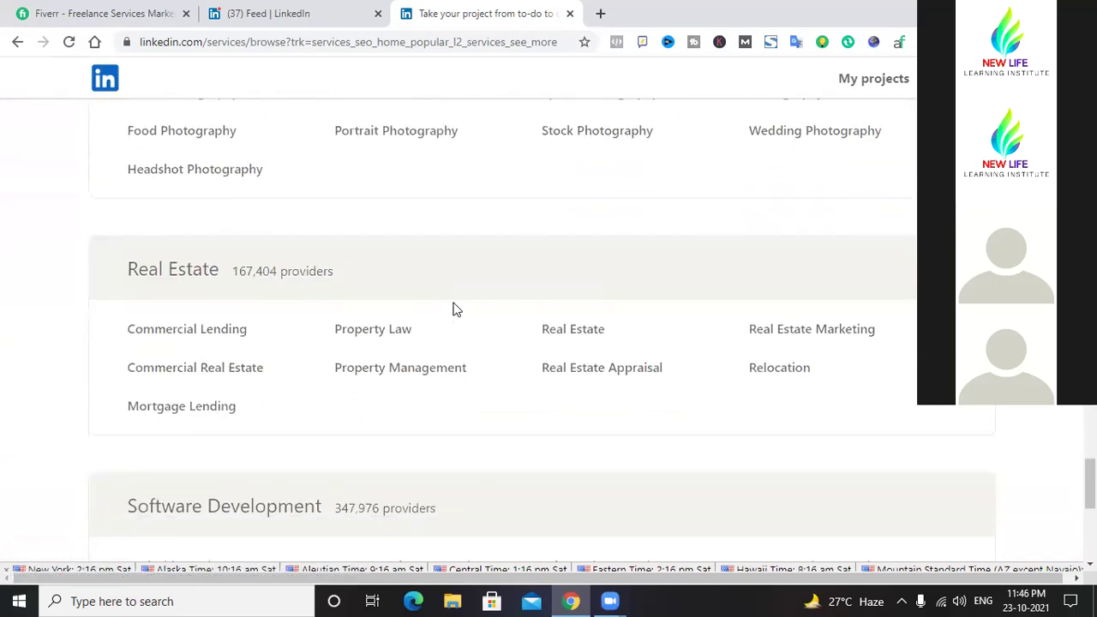
pyautogui.scroll(-5, 456, 311)
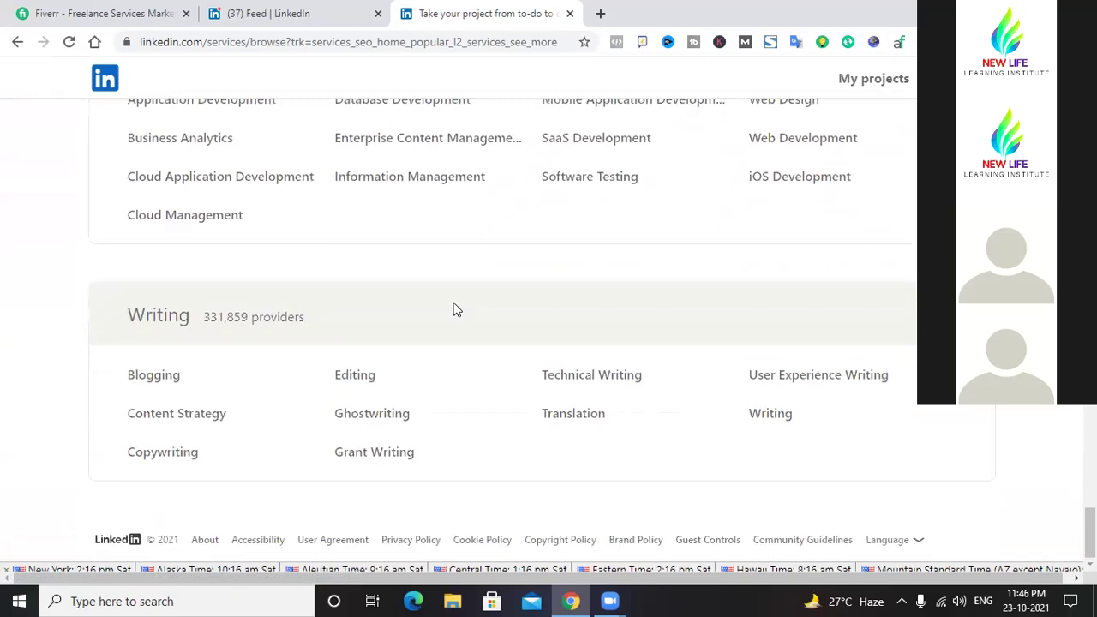
pyautogui.scroll(20, 456, 310)
pyautogui.scroll(20, 455, 310)
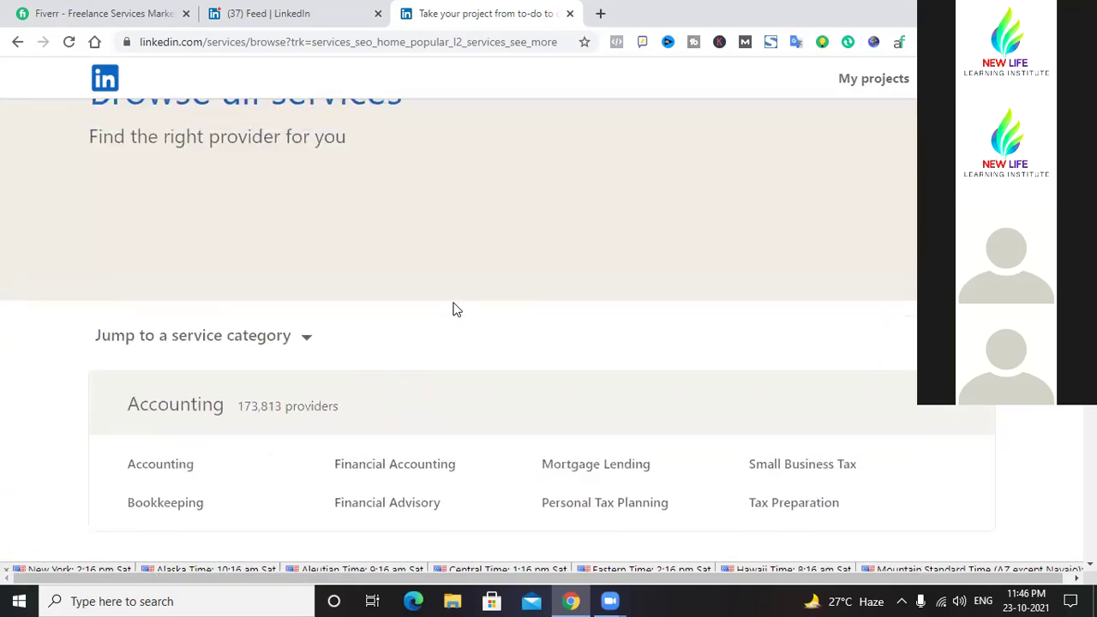
pyautogui.scroll(2, 455, 310)
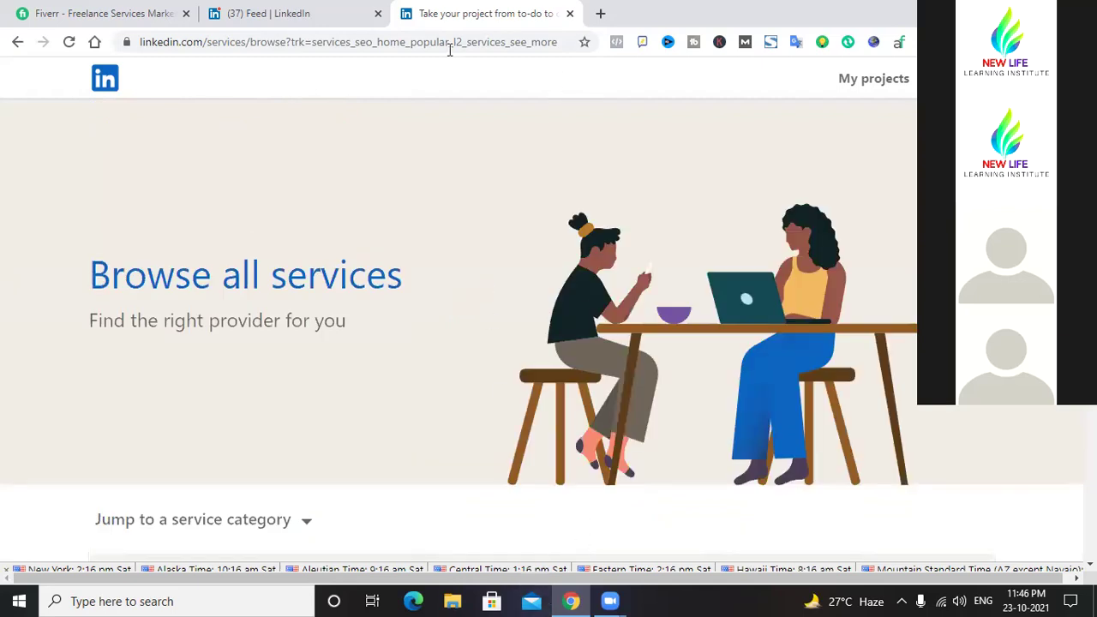
pyautogui.click(328, 19)
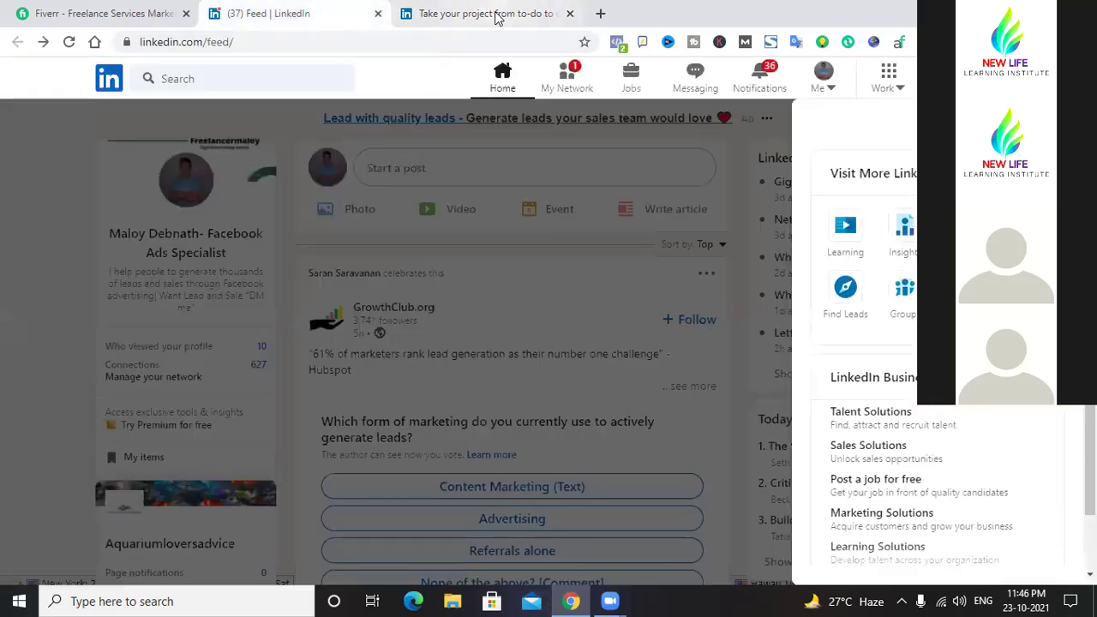
pyautogui.click(516, 7)
pyautogui.scroll(-3, 419, 314)
pyautogui.scroll(3, 444, 213)
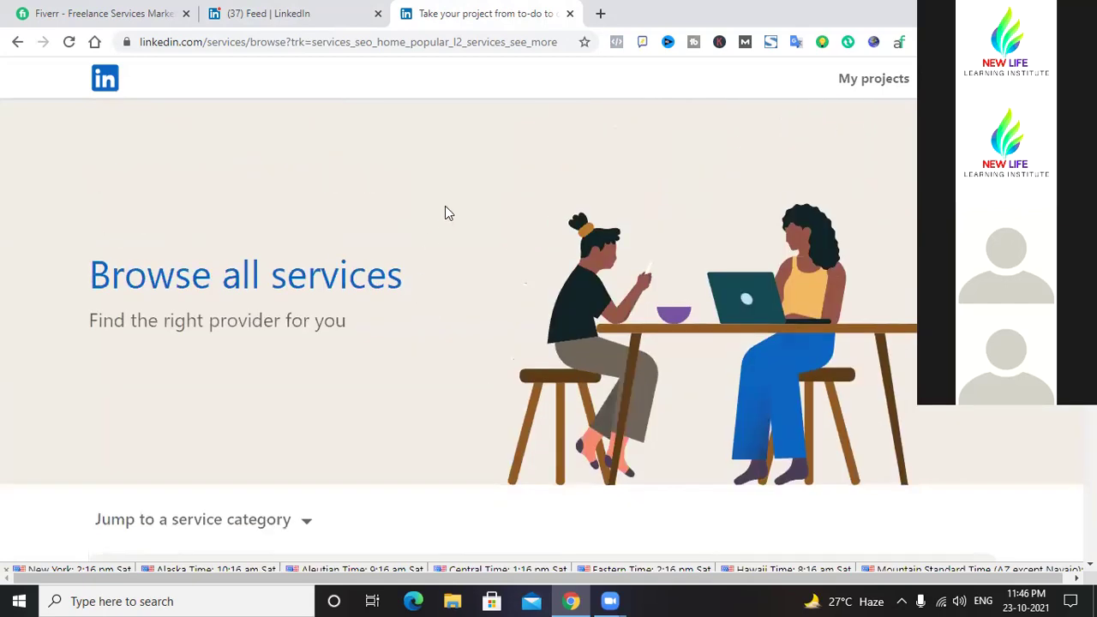
# - Return to the main services page and review its Popular Services, Search providers and Top providers sections
pyautogui.click(15, 42)
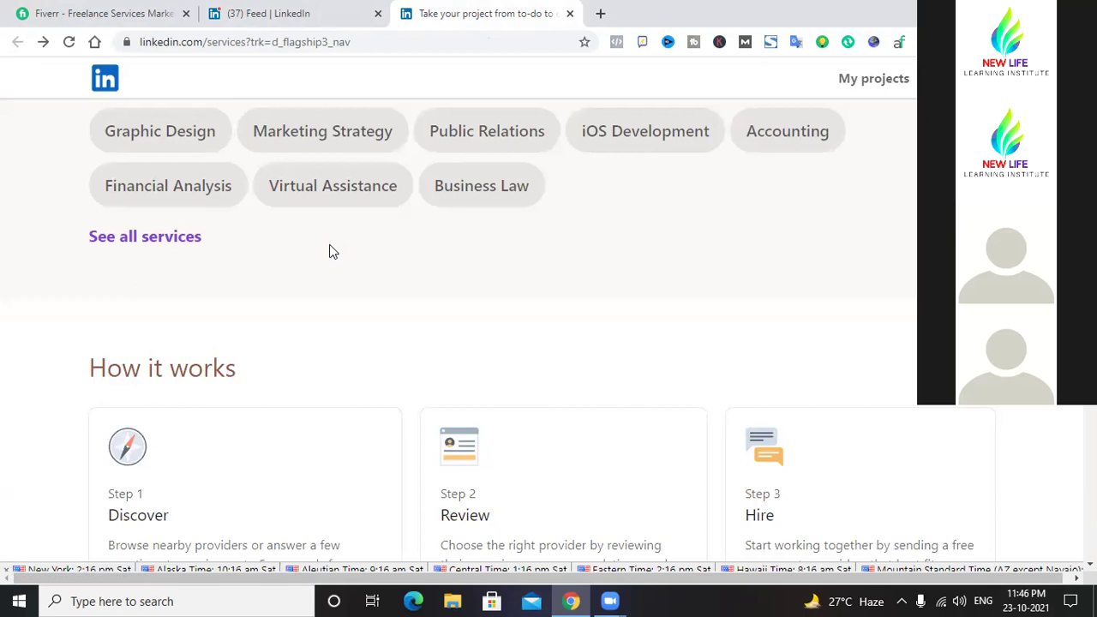
pyautogui.scroll(5, 515, 247)
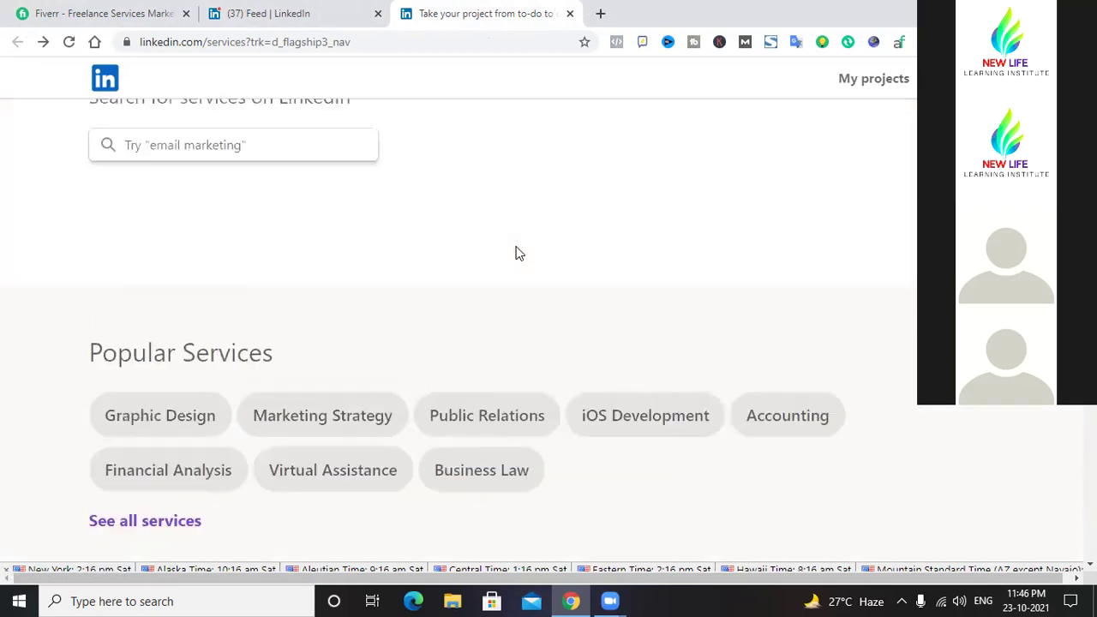
pyautogui.scroll(-15, 506, 243)
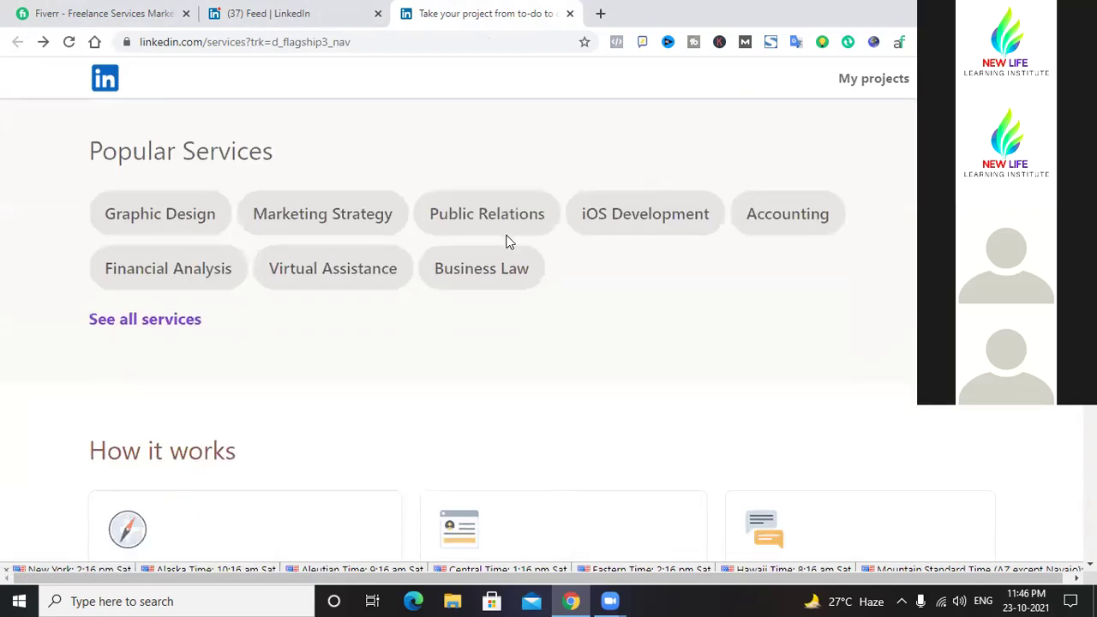
pyautogui.scroll(-12, 506, 242)
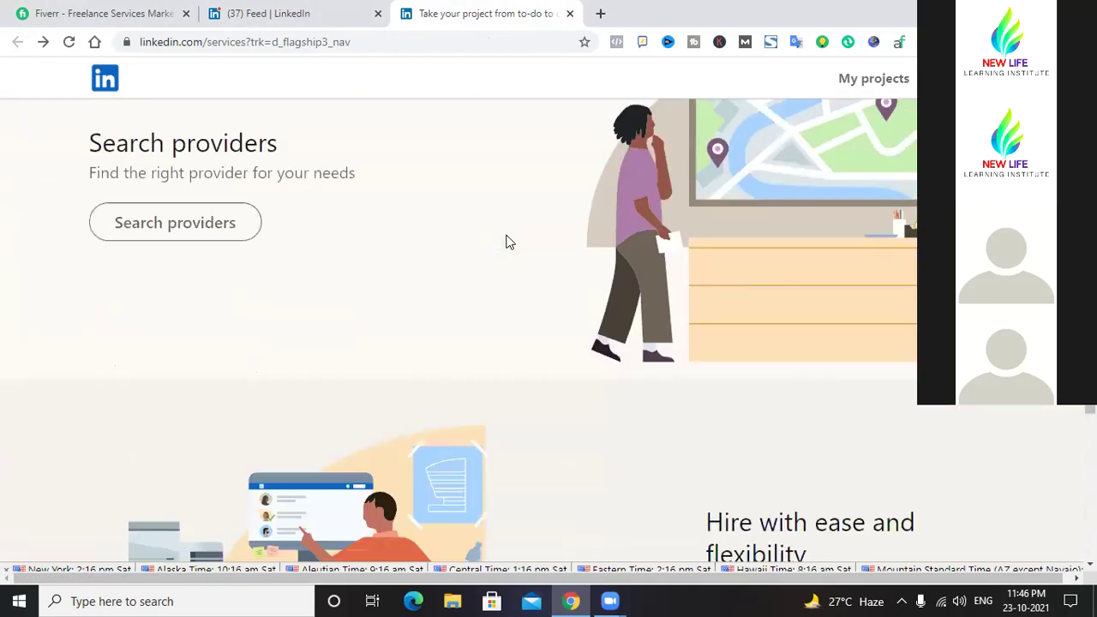
pyautogui.scroll(-5, 505, 243)
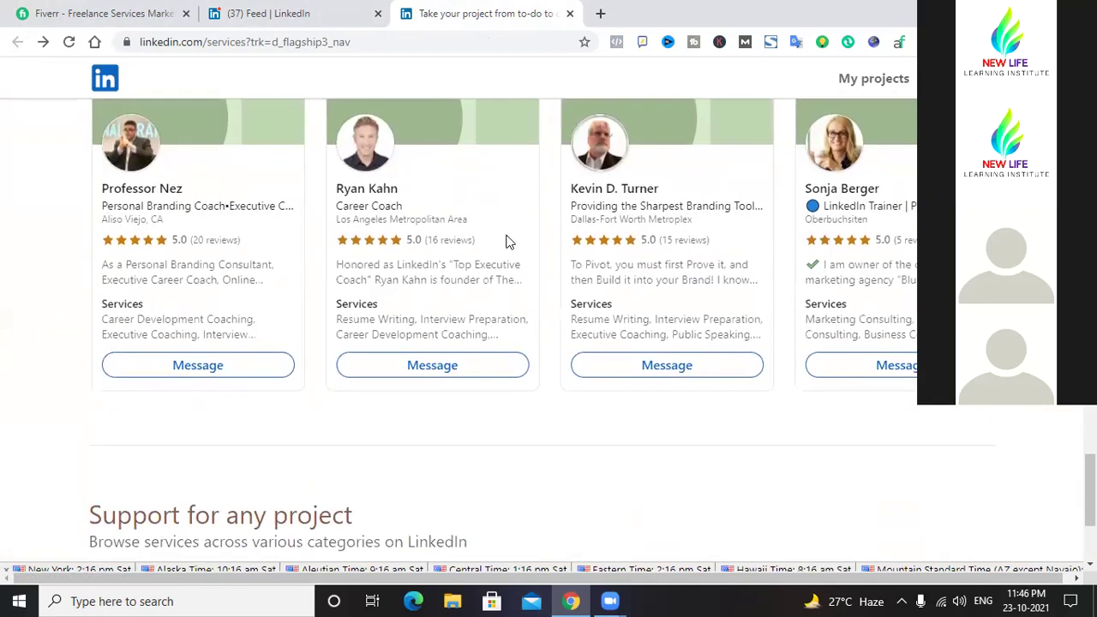
pyautogui.scroll(20, 555, 261)
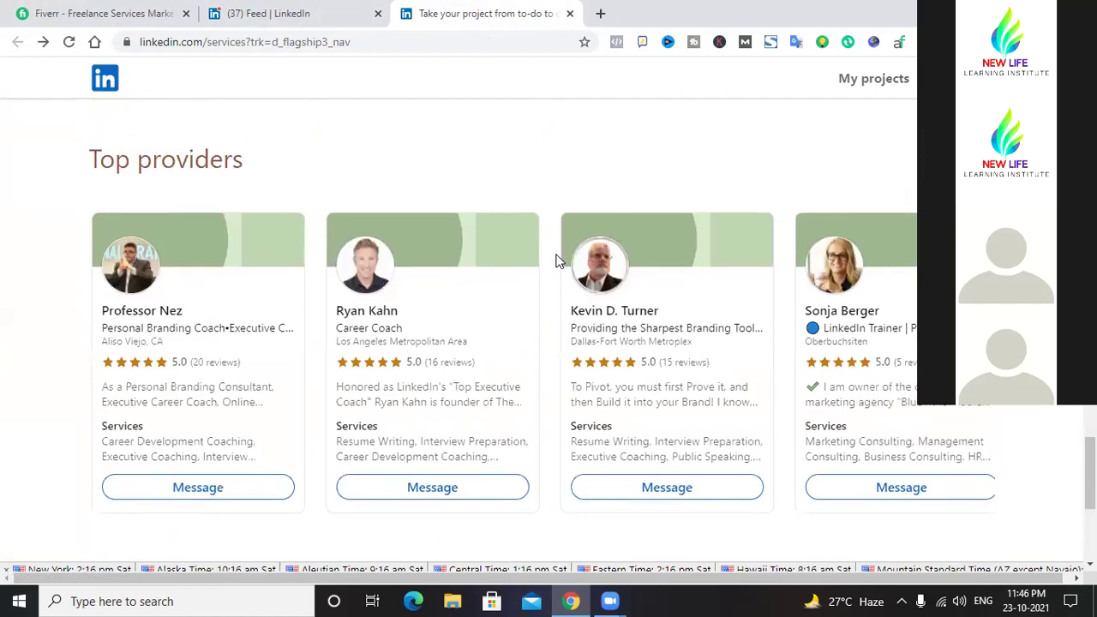
pyautogui.scroll(8, 556, 262)
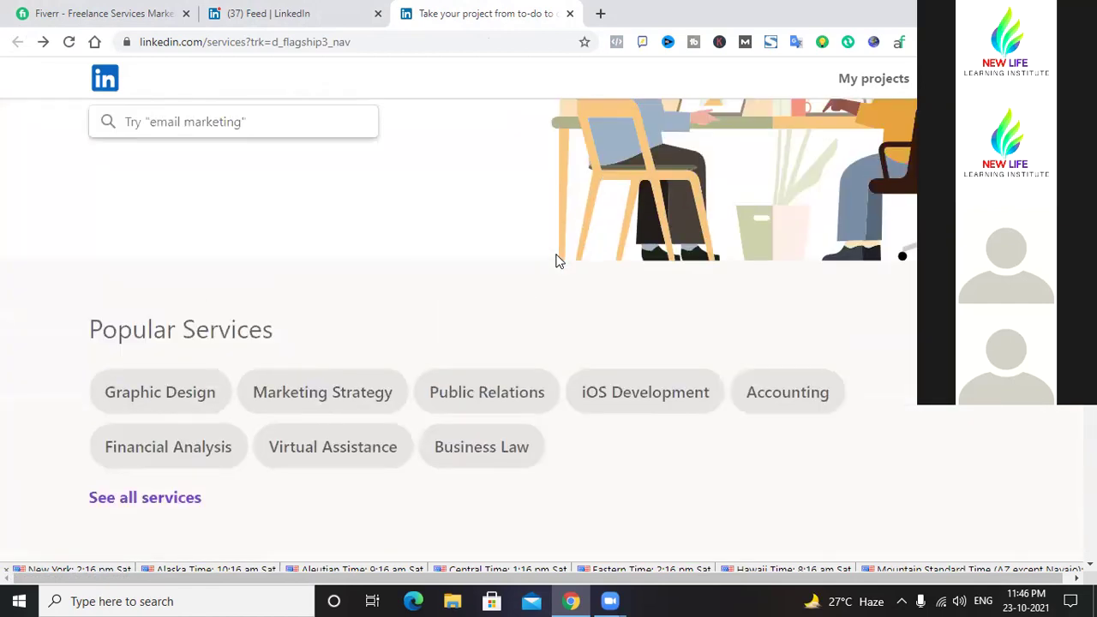
# - Return to the LinkedIn home feed and close the Services Marketplace page
pyautogui.click(289, 26)
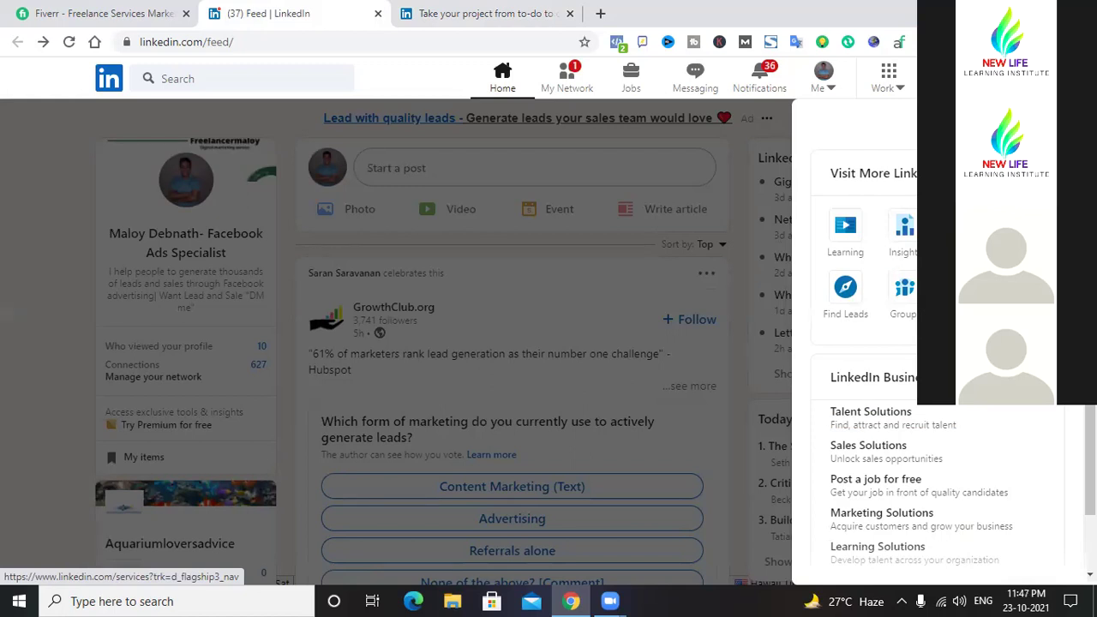
pyautogui.click(697, 319)
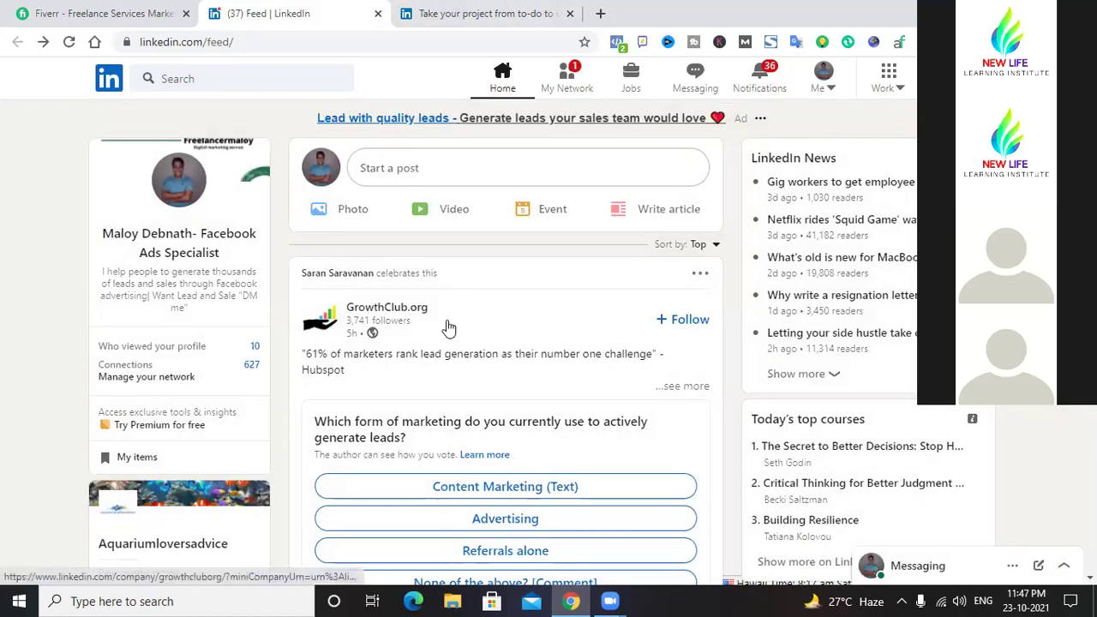
pyautogui.scroll(-4, 447, 320)
pyautogui.scroll(4, 447, 322)
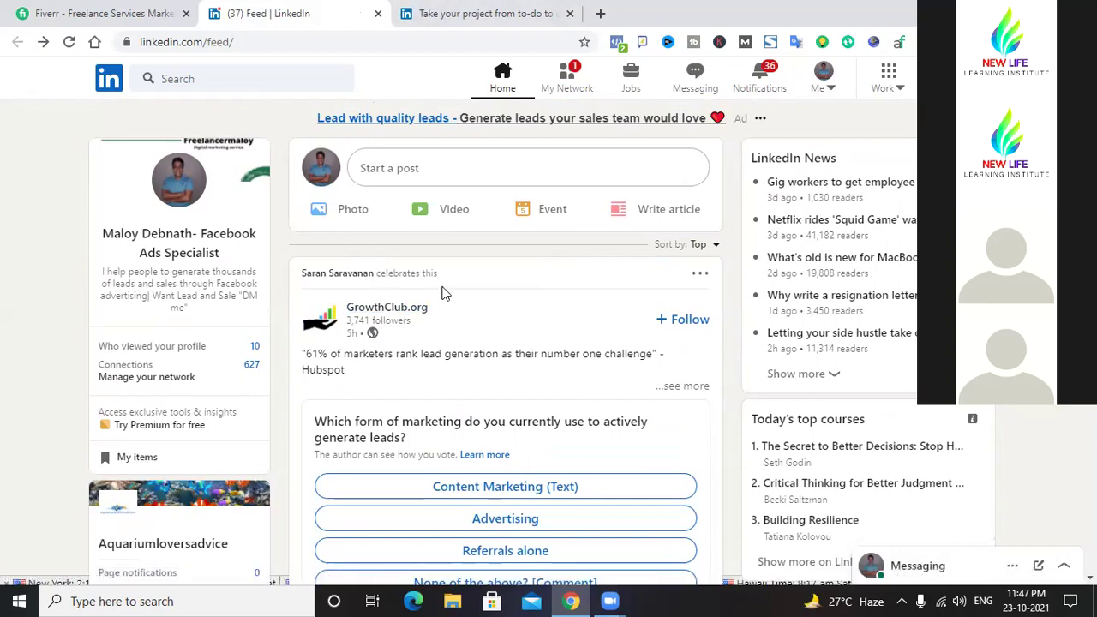
pyautogui.click(570, 13)
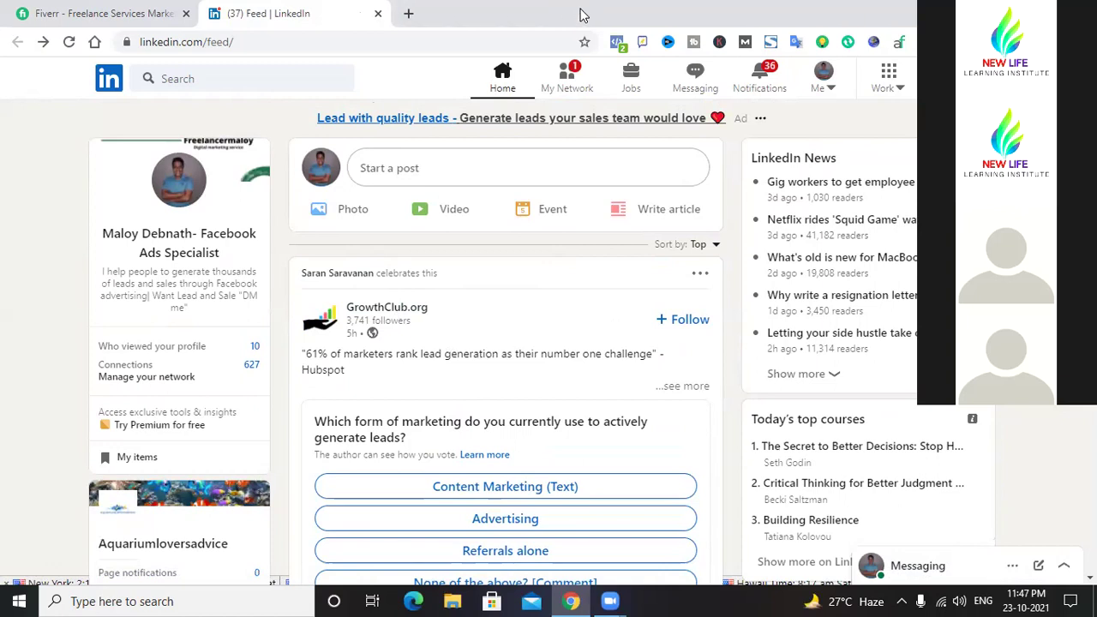
pyautogui.scroll(-2, 581, 366)
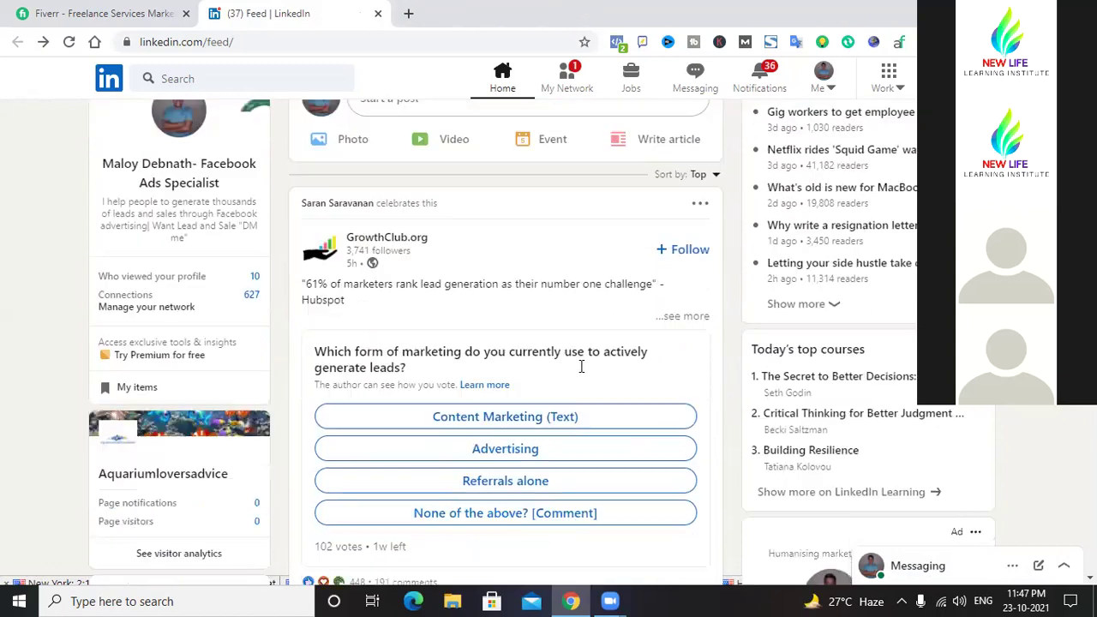
pyautogui.scroll(2, 581, 366)
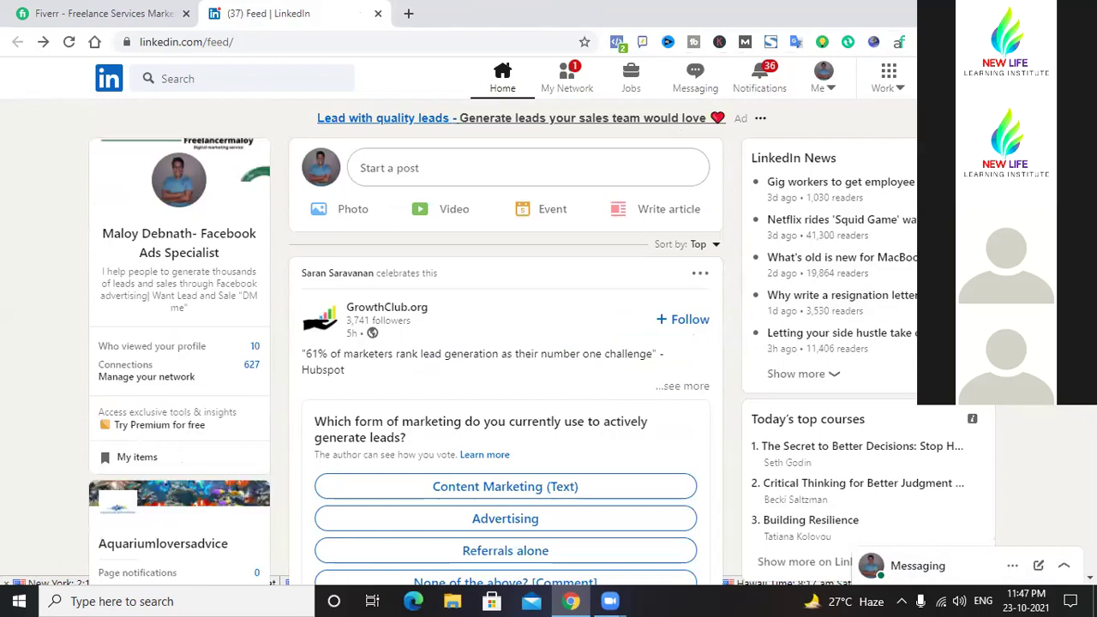
pyautogui.click(890, 75)
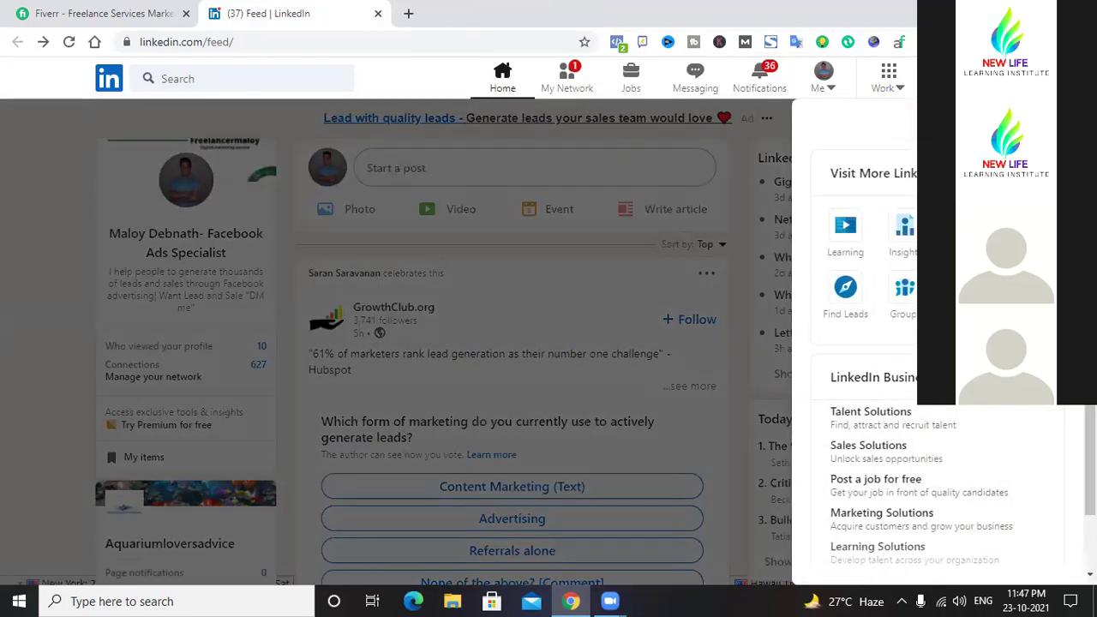
pyautogui.click(394, 318)
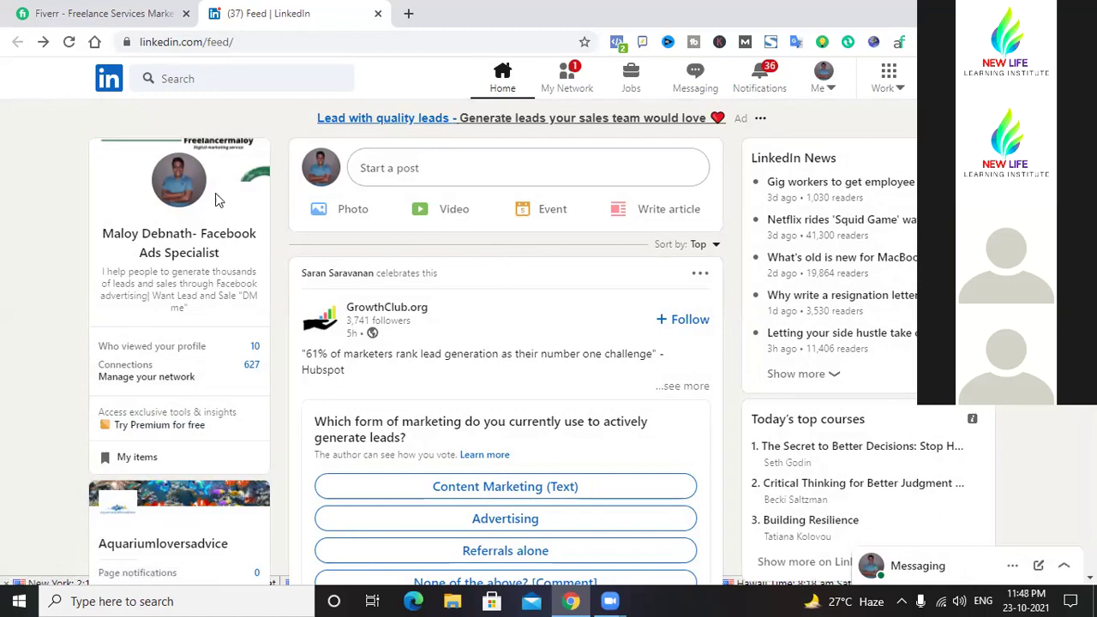
pyautogui.click(222, 78)
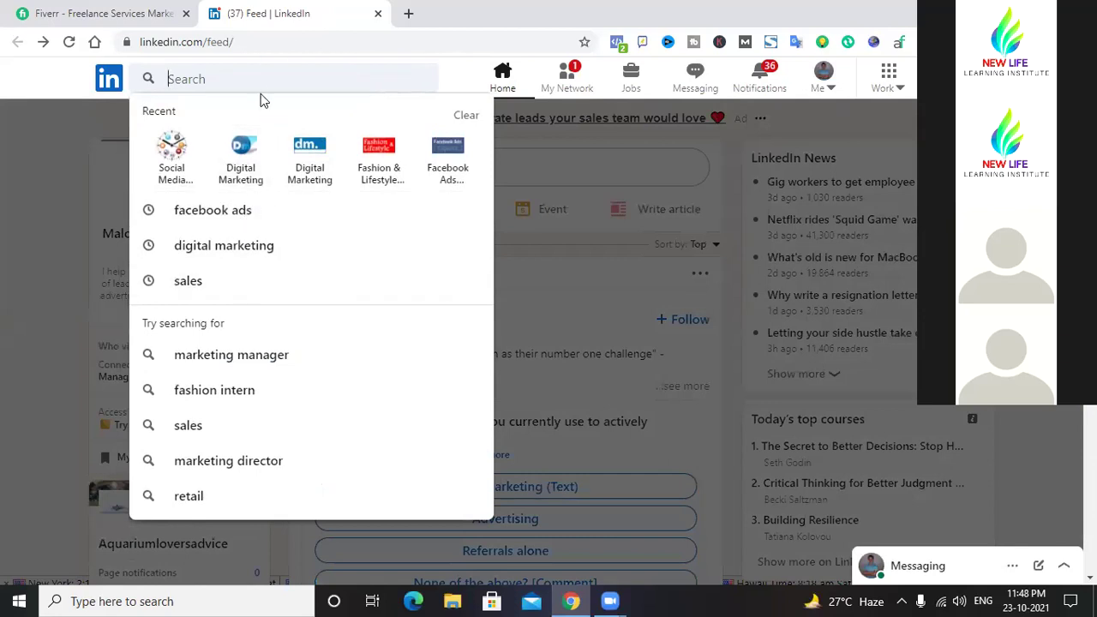
pyautogui.click(49, 156)
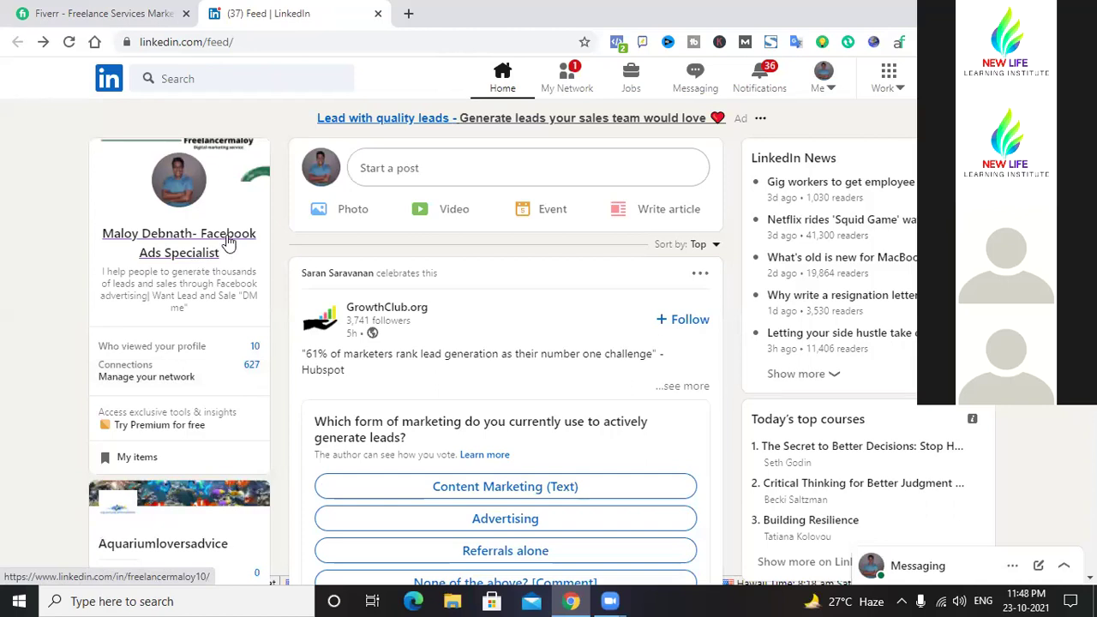
pyautogui.click(239, 78)
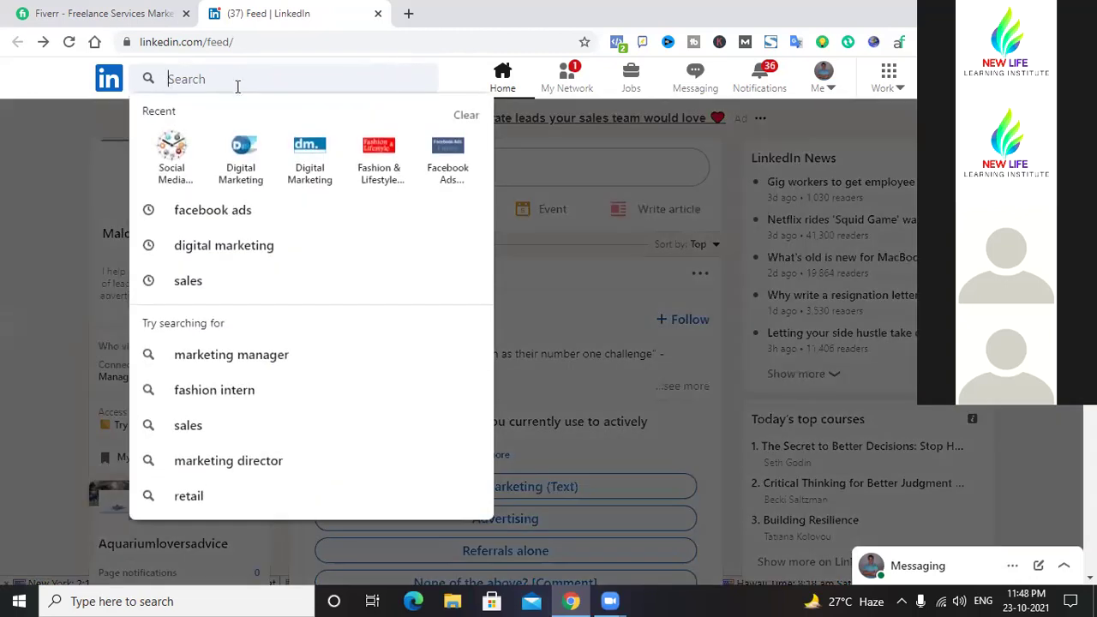
pyautogui.click(47, 225)
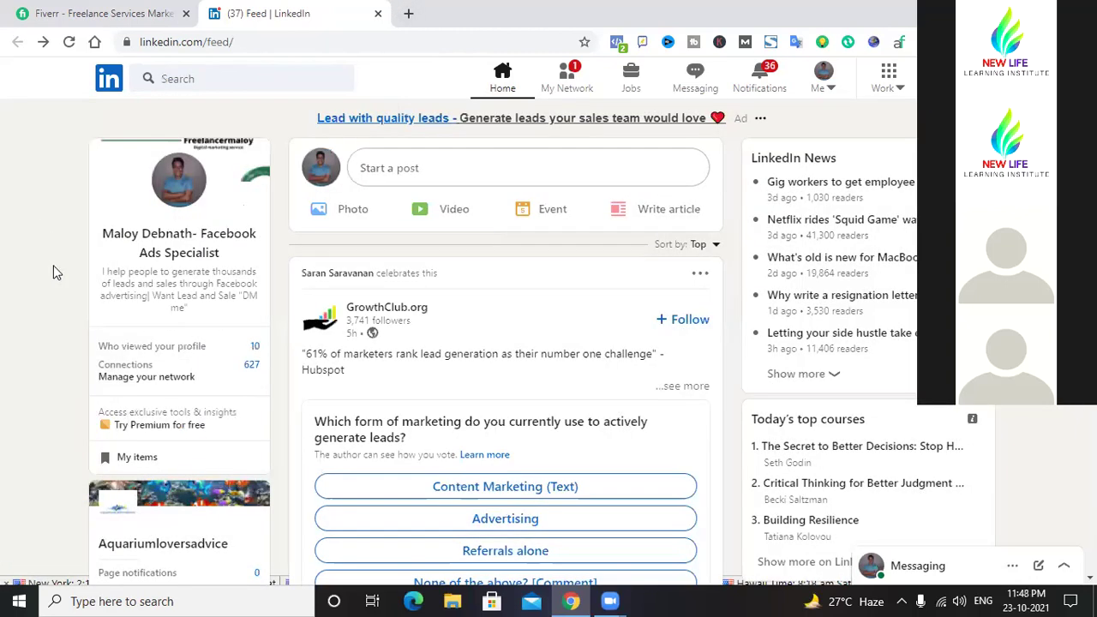
# - Search LinkedIn for "fitness trainer" and limit the results to people
pyautogui.click(196, 79)
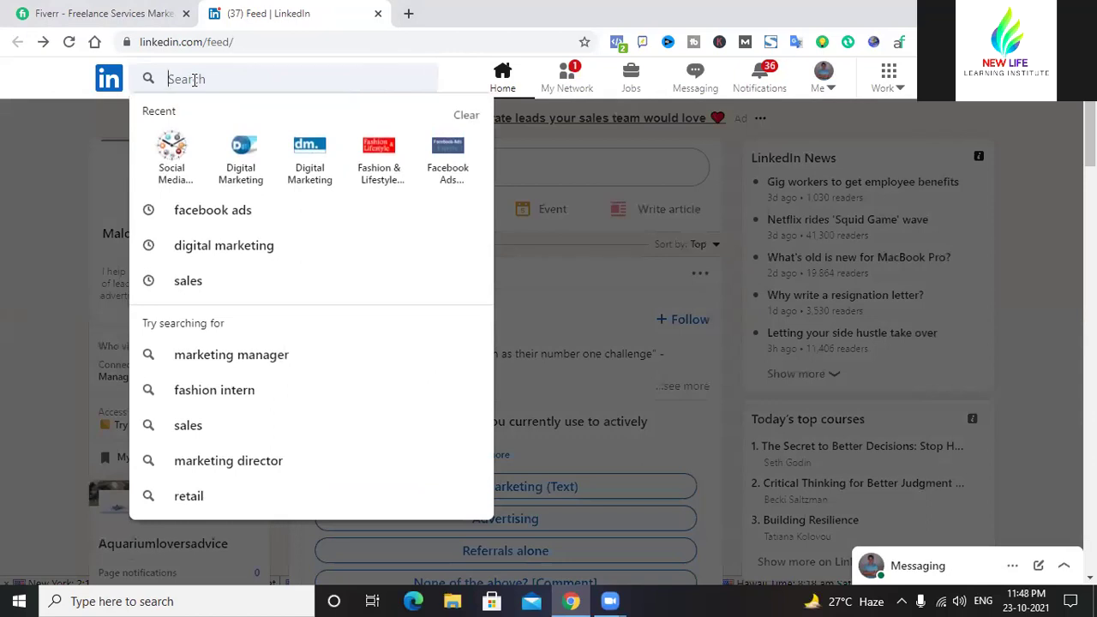
pyautogui.write('fitness ')
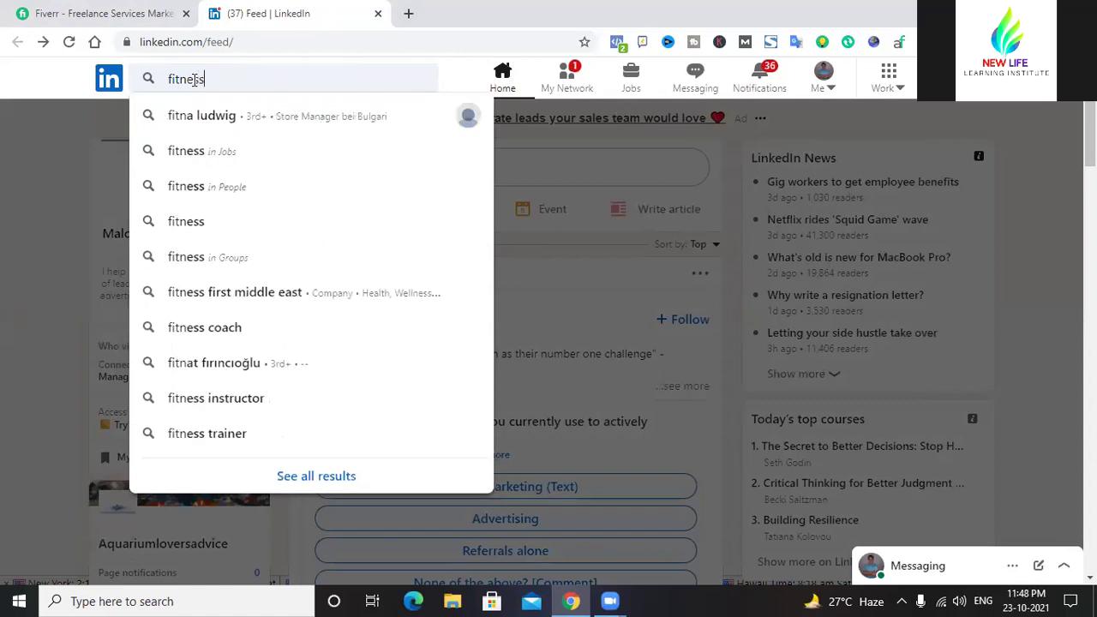
pyautogui.write('trainer')
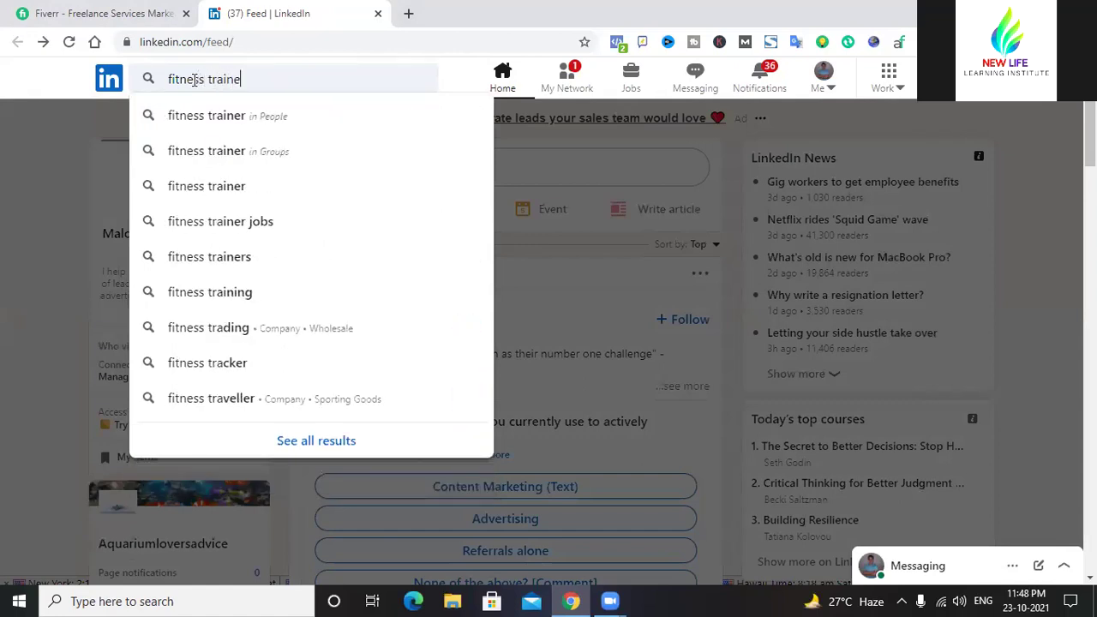
pyautogui.click(217, 123)
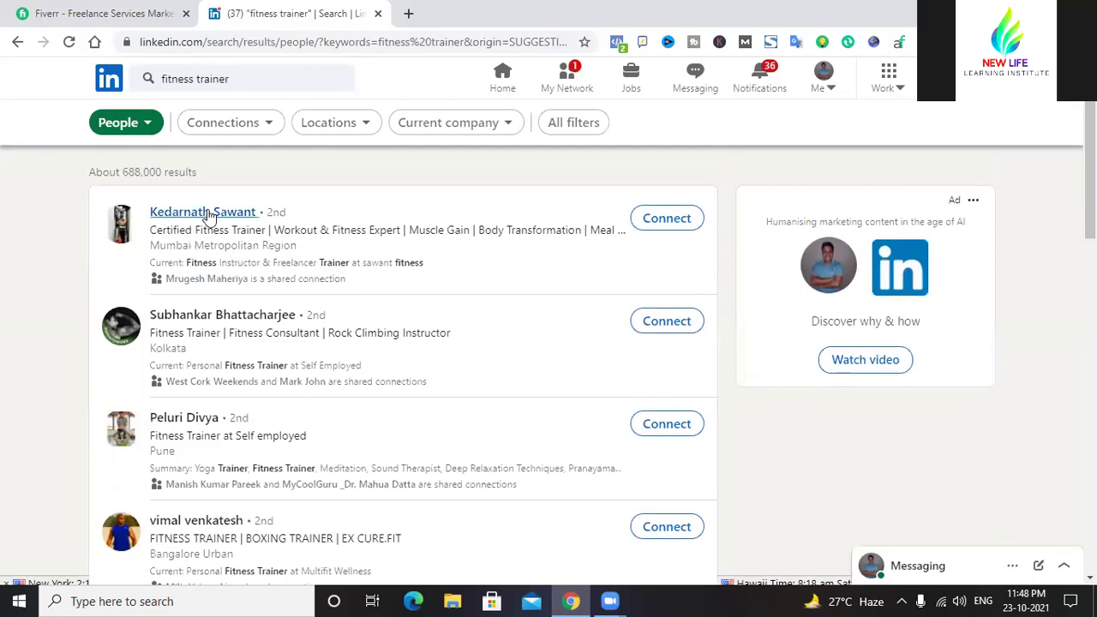
# - Filter the people results to 2nd-degree connections located in the United States
pyautogui.click(262, 126)
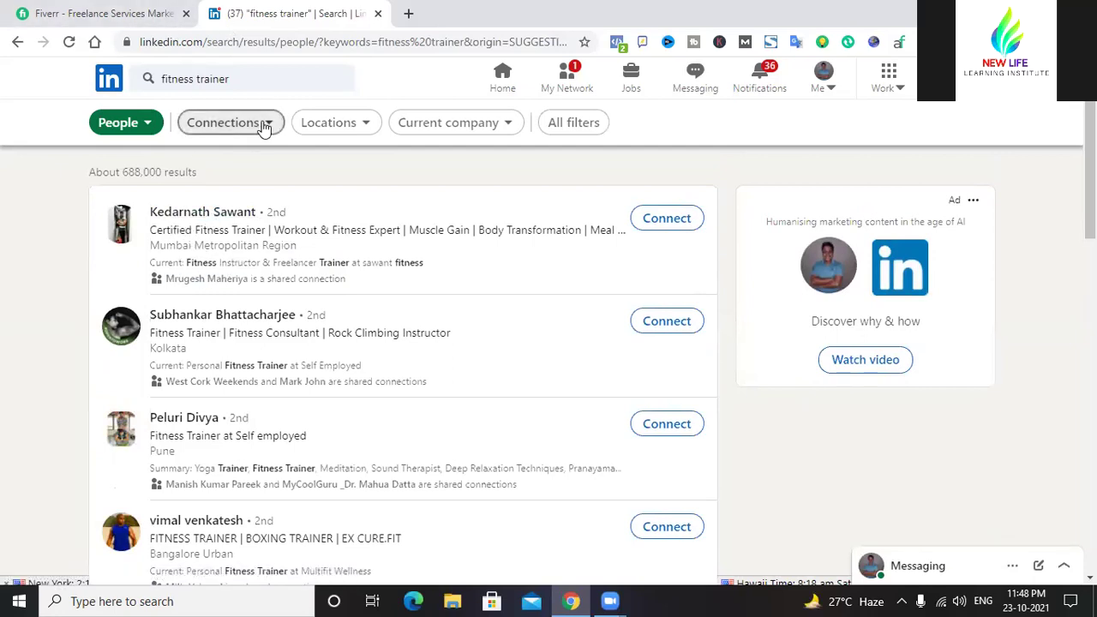
pyautogui.click(127, 204)
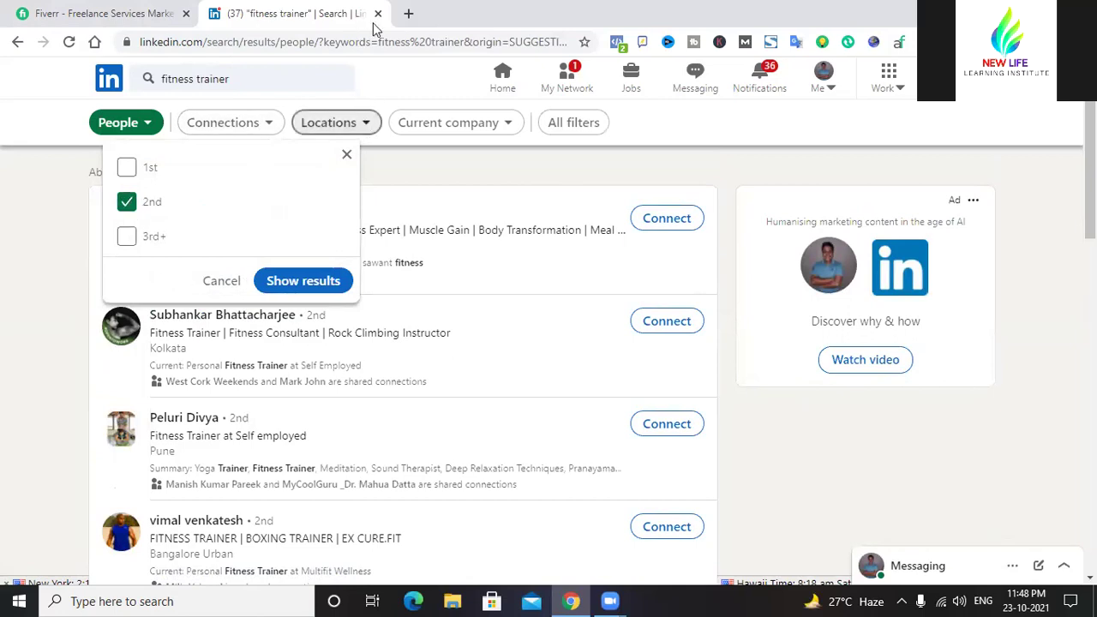
pyautogui.click(362, 124)
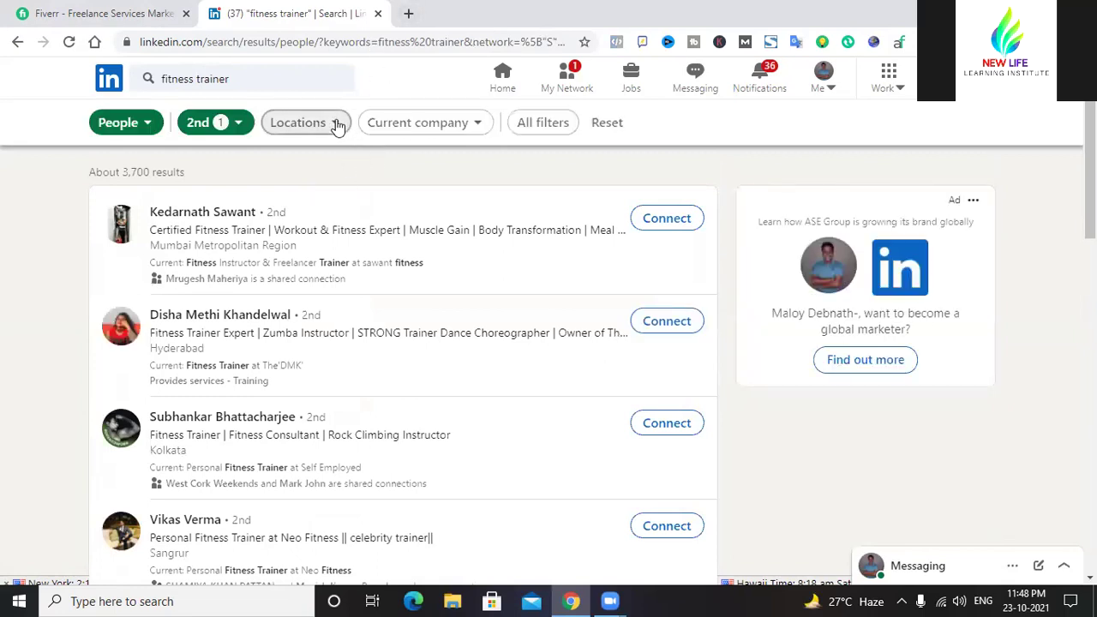
pyautogui.click(337, 124)
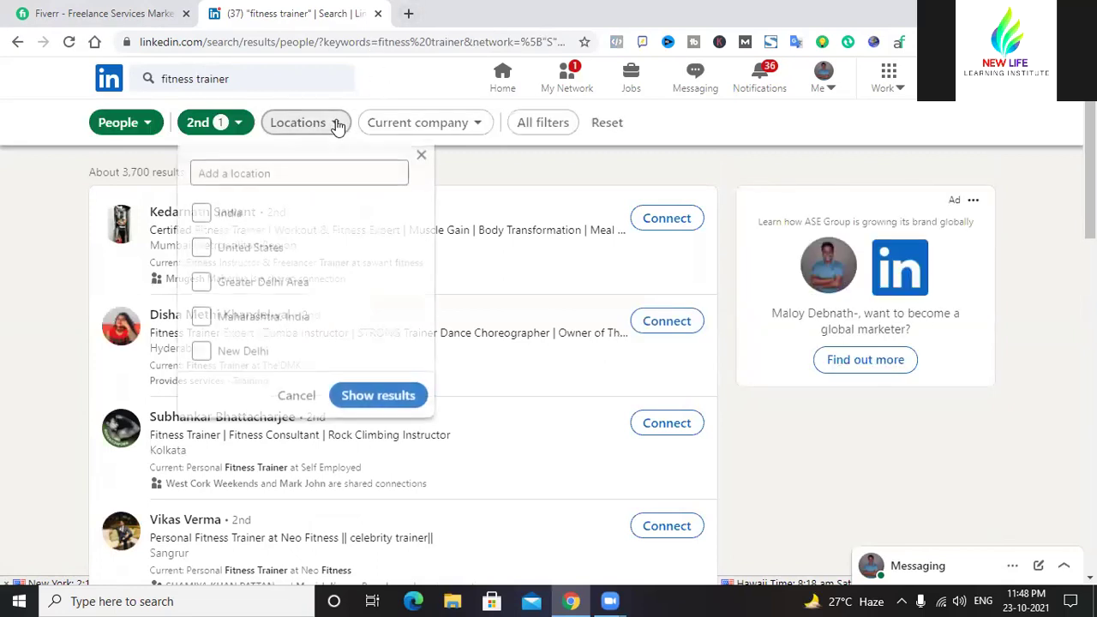
pyautogui.click(204, 249)
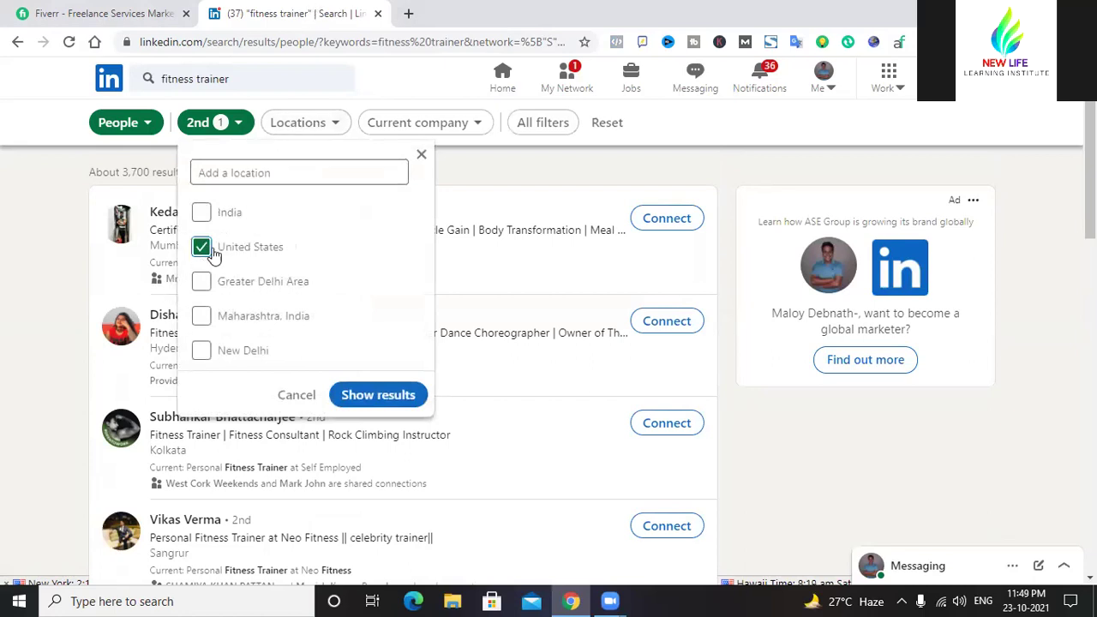
pyautogui.click(354, 401)
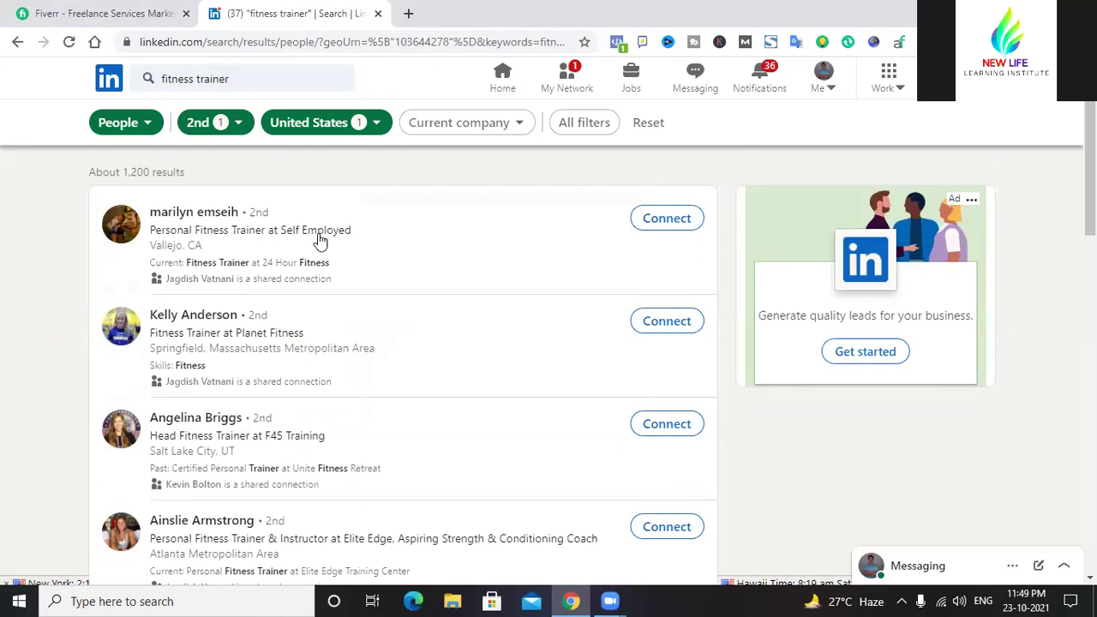
pyautogui.click(670, 219)
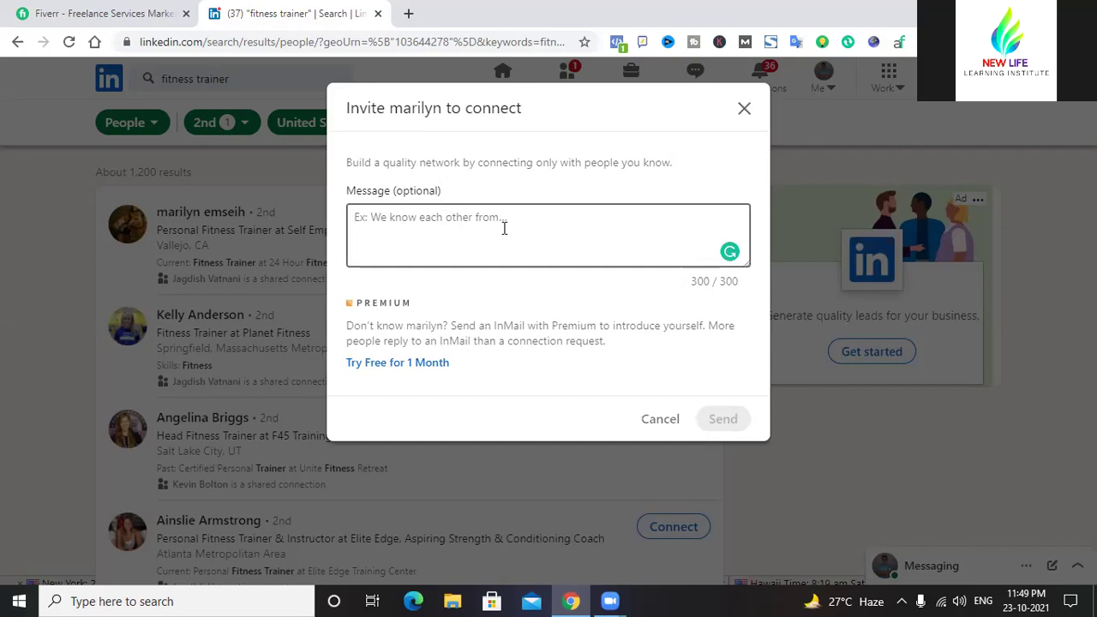
pyautogui.write('Hello')
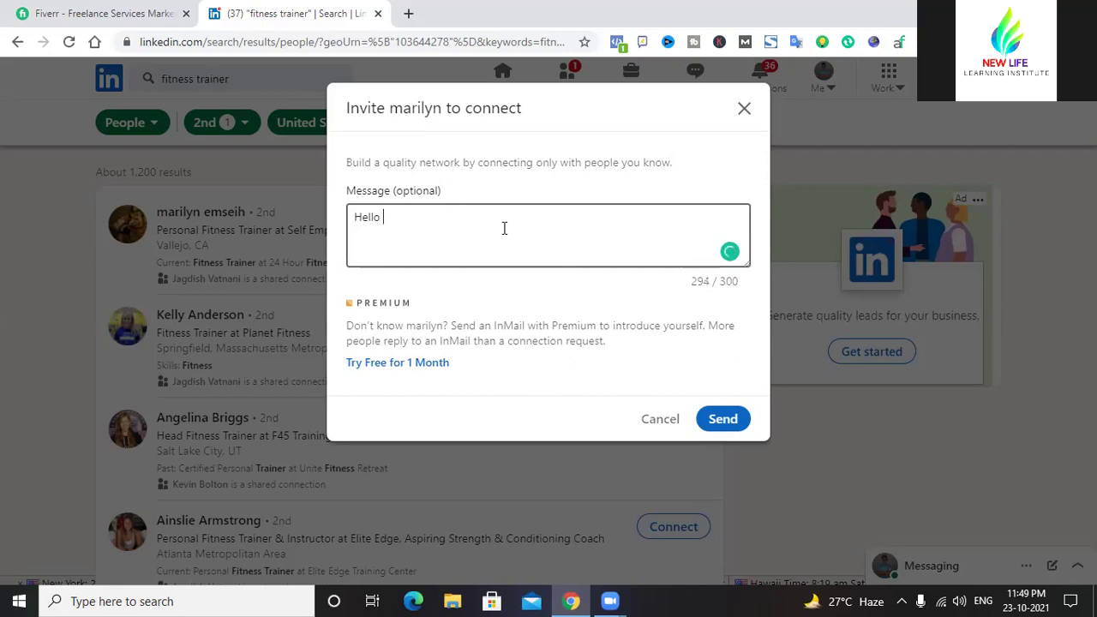
pyautogui.press('BackSpace')
pyautogui.press('BackSpace')
pyautogui.press('BackSpace')
pyautogui.press('BackSpace')
pyautogui.click(744, 112)
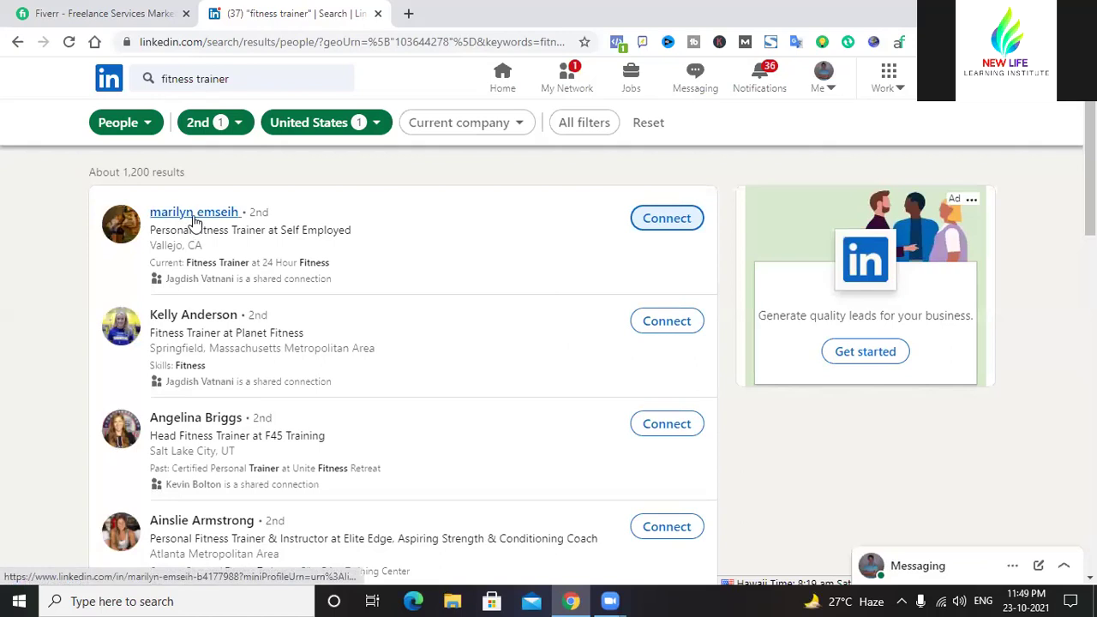
# - Open a connection invitation for the first person listed and begin its message with "Hi" and the recipient's first name
pyautogui.click(660, 221)
pyautogui.click(643, 229)
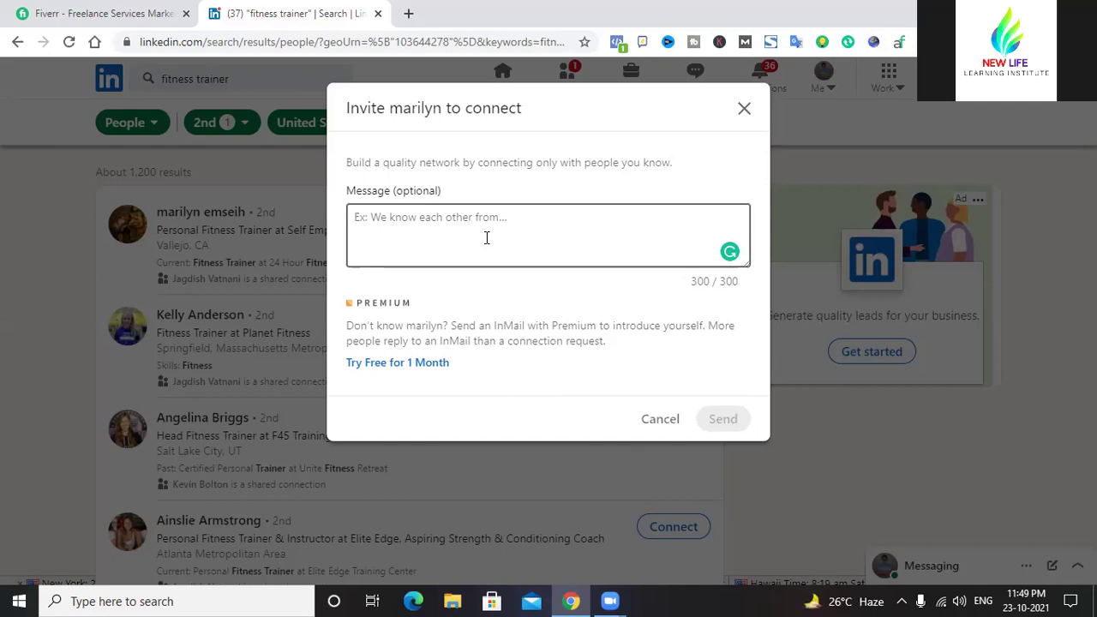
pyautogui.write('Hi ')
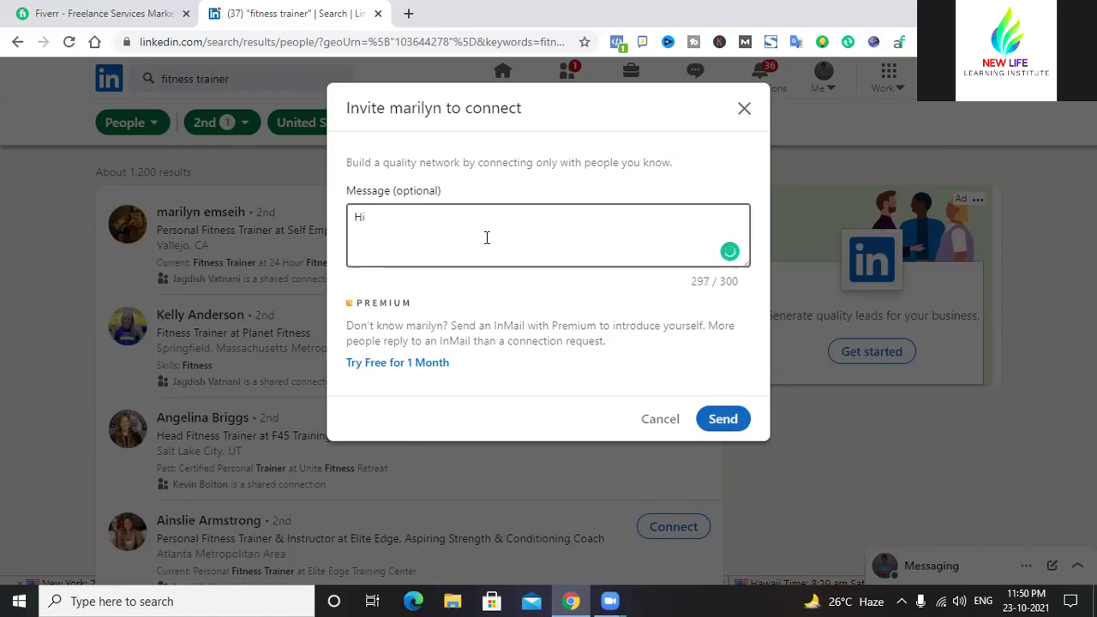
pyautogui.write('me')
pyautogui.press('BackSpace')
pyautogui.write('arilyn')
pyautogui.press('BackSpace')
pyautogui.write(',')
pyautogui.press('Return')
# - Write "If you want to generate fitness lead for your training business then you can join with me." below the greeting
pyautogui.write('If')
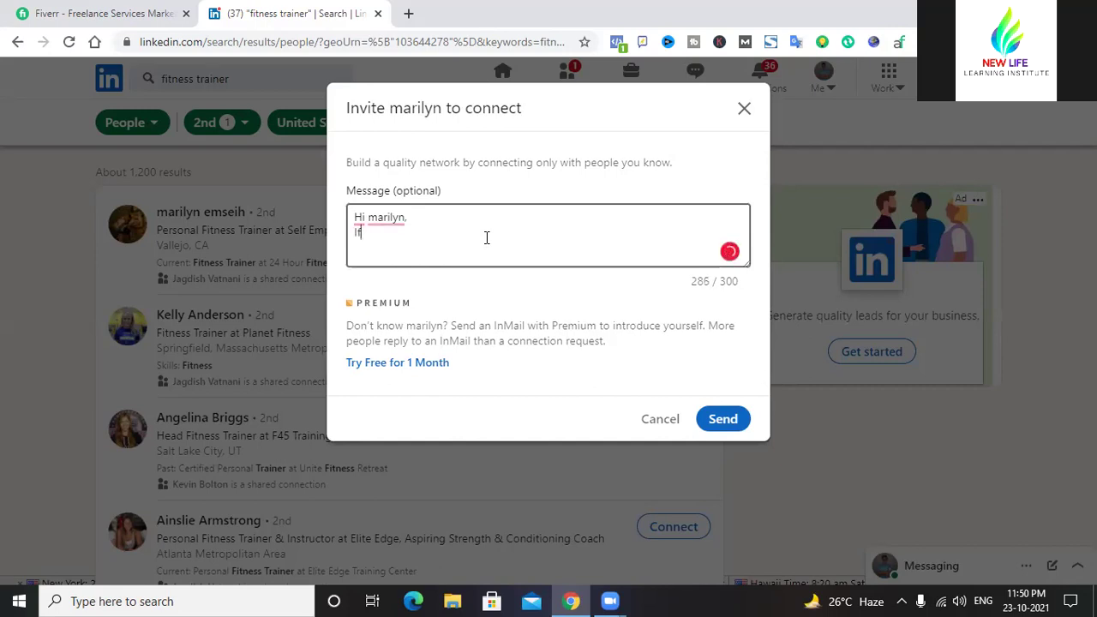
pyautogui.write(' you want to generate ')
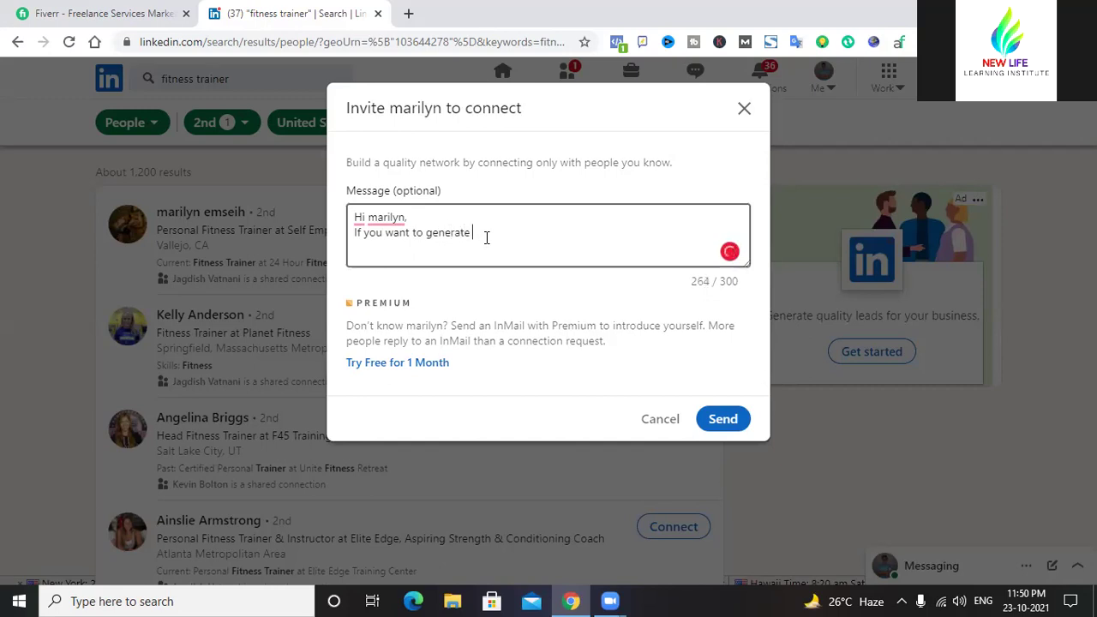
pyautogui.write('lea')
pyautogui.write('ds')
pyautogui.write(' for ')
pyautogui.write('your')
pyautogui.press('BackSpace')
pyautogui.press('BackSpace')
pyautogui.press('BackSpace')
pyautogui.press('BackSpace')
pyautogui.press('BackSpace')
pyautogui.press('BackSpace')
pyautogui.press('BackSpace')
pyautogui.press('BackSpace')
pyautogui.press('BackSpace')
pyautogui.press('BackSpace')
pyautogui.press('BackSpace')
pyautogui.press('BackSpace')
pyautogui.press('BackSpace')
pyautogui.press('BackSpace')
pyautogui.write('fitness lead for your training business then you can join wi')
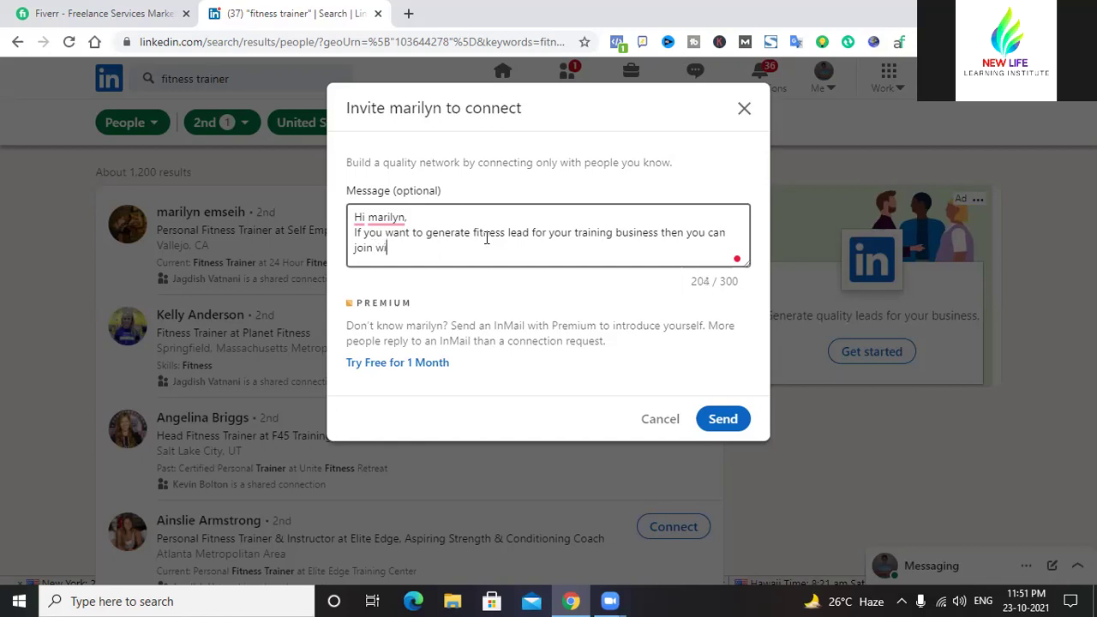
pyautogui.write('th me.')
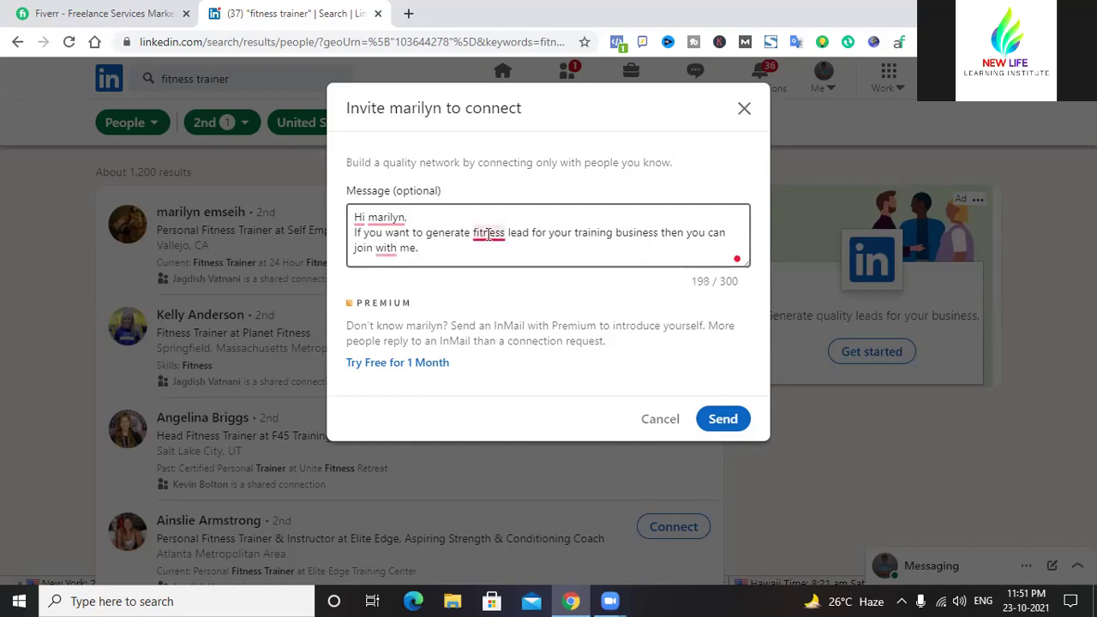
# - Apply the suggested grammar corrections, changing the wording to "a fitness lead" and "join me"
pyautogui.moveTo(489, 237)
pyautogui.click(495, 277)
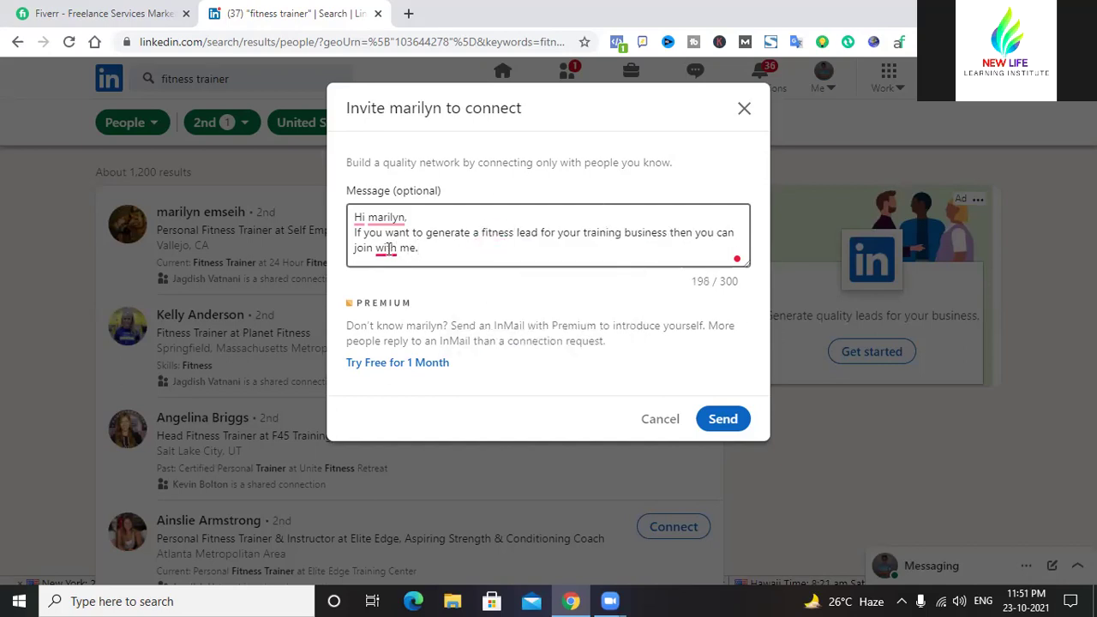
pyautogui.moveTo(407, 249)
pyautogui.click(390, 296)
pyautogui.click(397, 248)
# - Copy the word "fitness" and insert it before "training business" in the message
pyautogui.moveTo(514, 232); pyautogui.dragTo(609, 234)
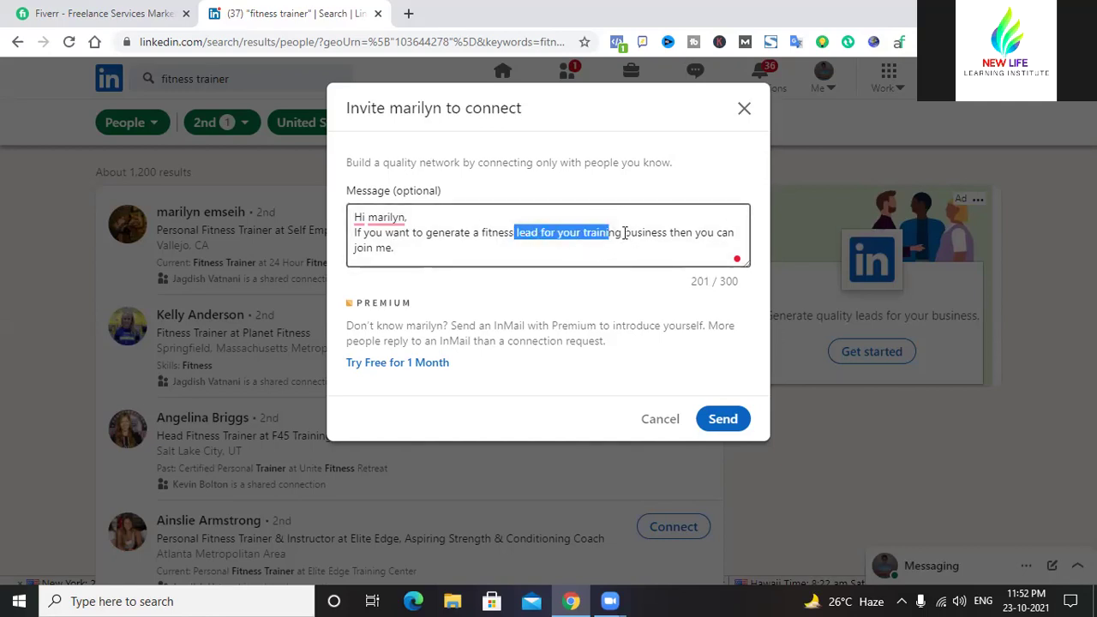
pyautogui.click(621, 239)
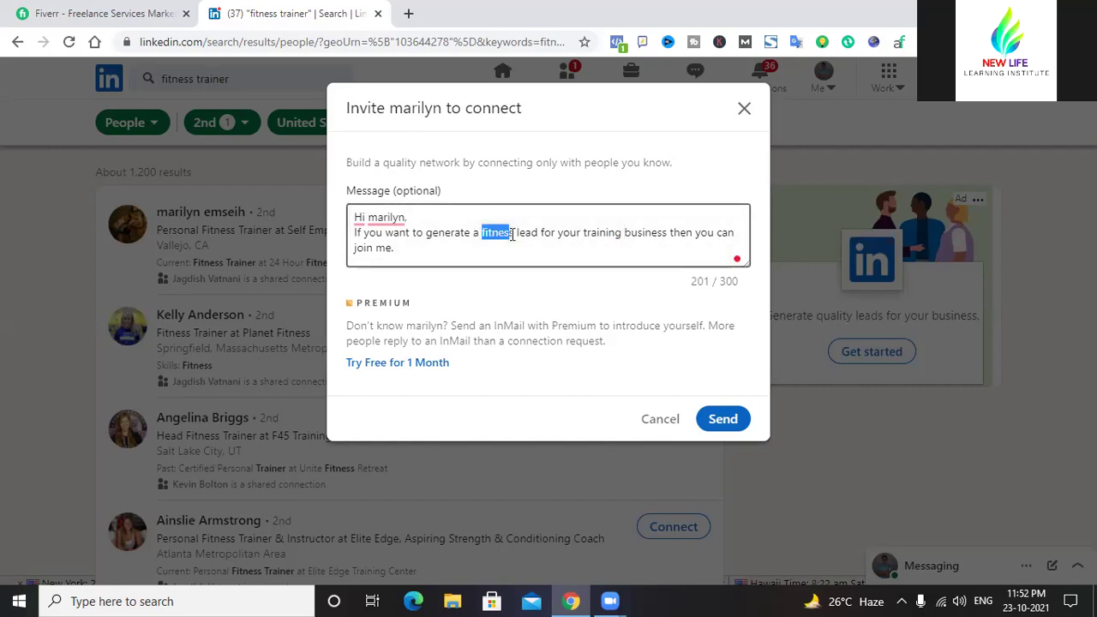
pyautogui.click(478, 232)
pyautogui.moveTo(481, 233); pyautogui.dragTo(513, 232)
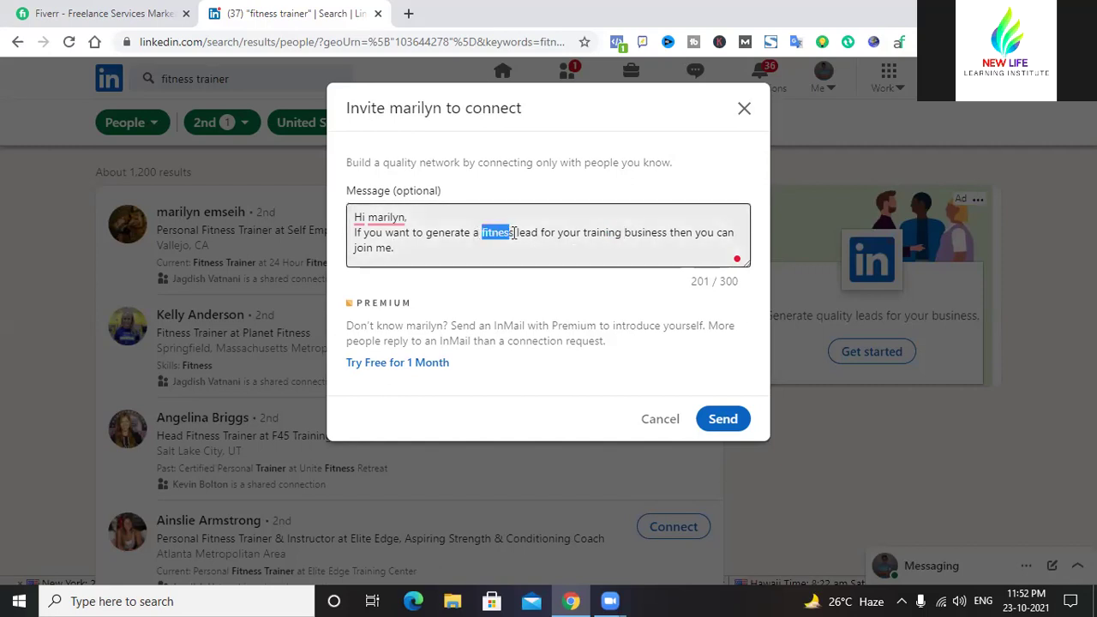
pyautogui.rightClick(503, 231)
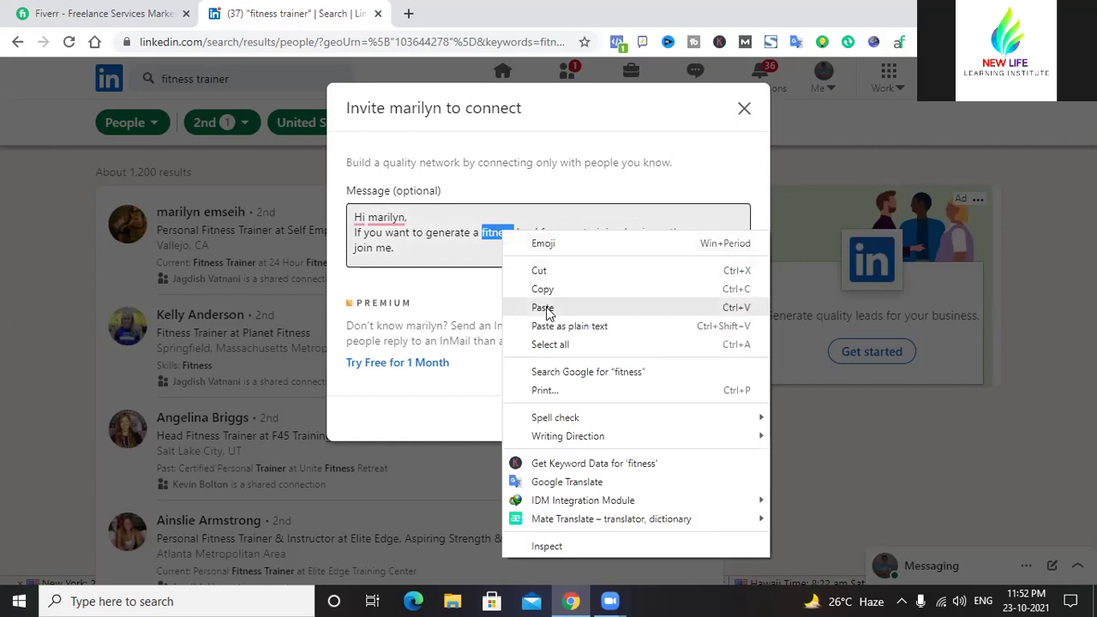
pyautogui.click(542, 291)
pyautogui.click(581, 232)
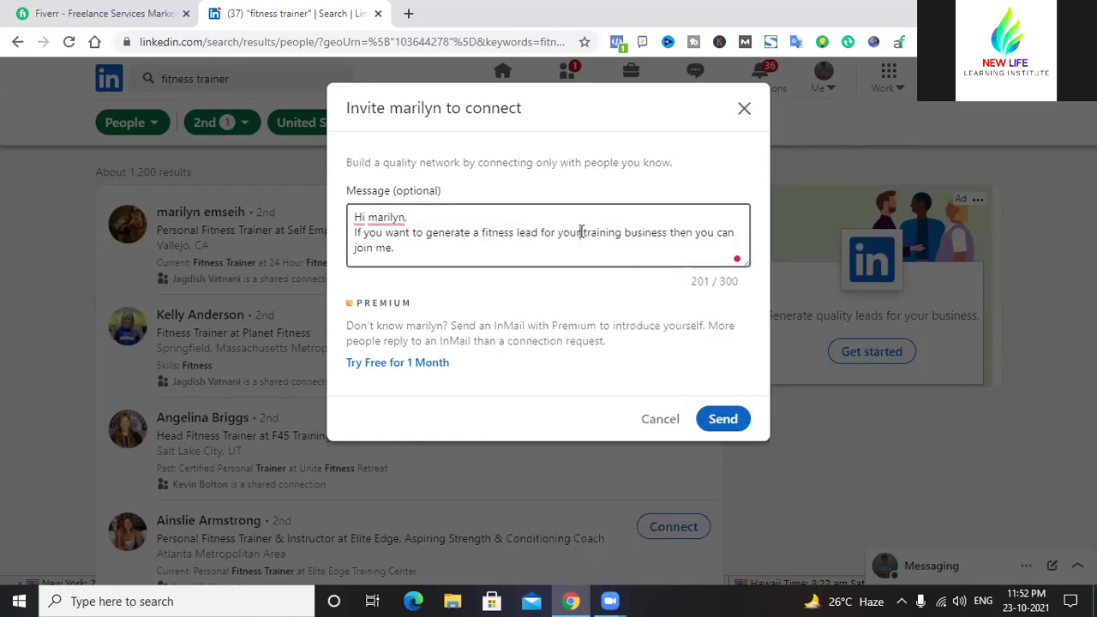
pyautogui.rightClick(583, 232)
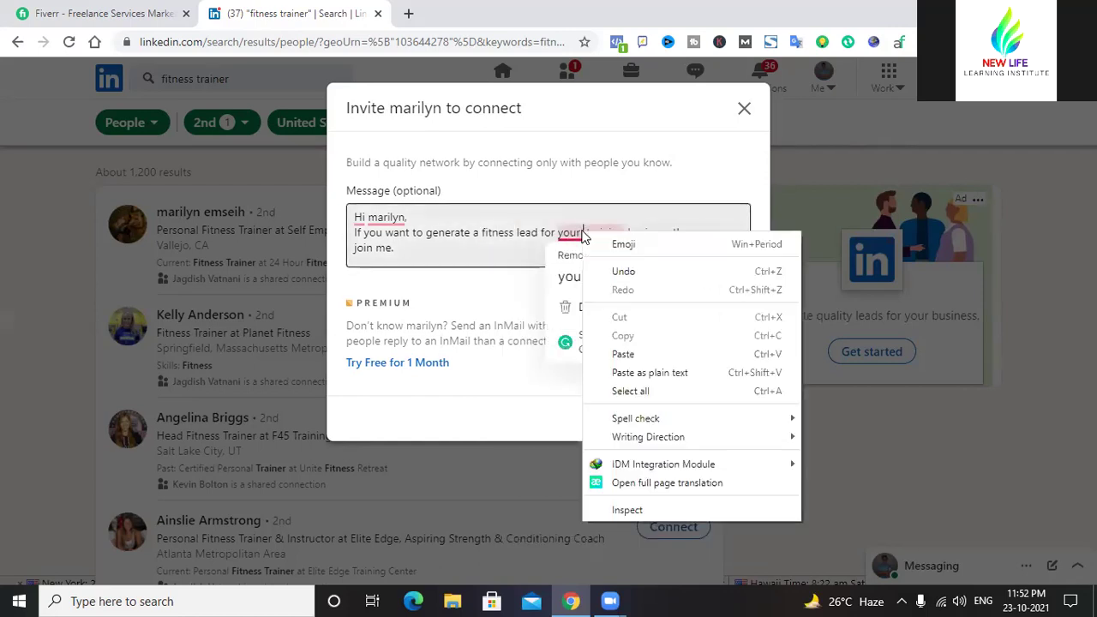
pyautogui.click(622, 354)
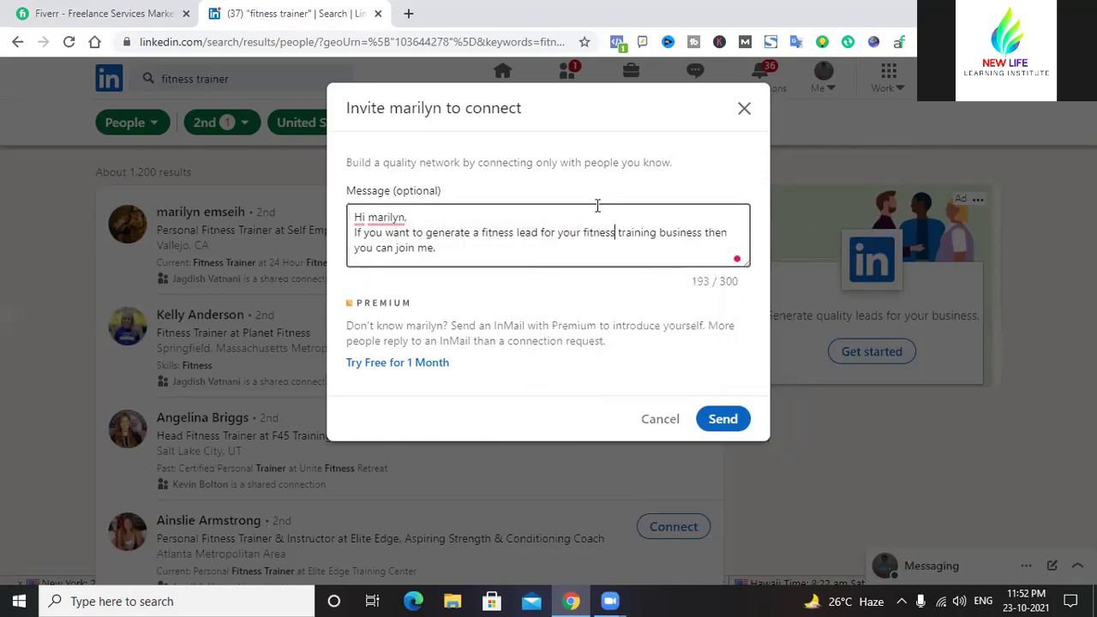
# - Remove "a fitness" after "generate" and correct "lead" to "leads"
pyautogui.click(515, 234)
pyautogui.press('BackSpace')
pyautogui.press('BackSpace')
pyautogui.press('BackSpace')
pyautogui.press('BackSpace')
pyautogui.press('BackSpace')
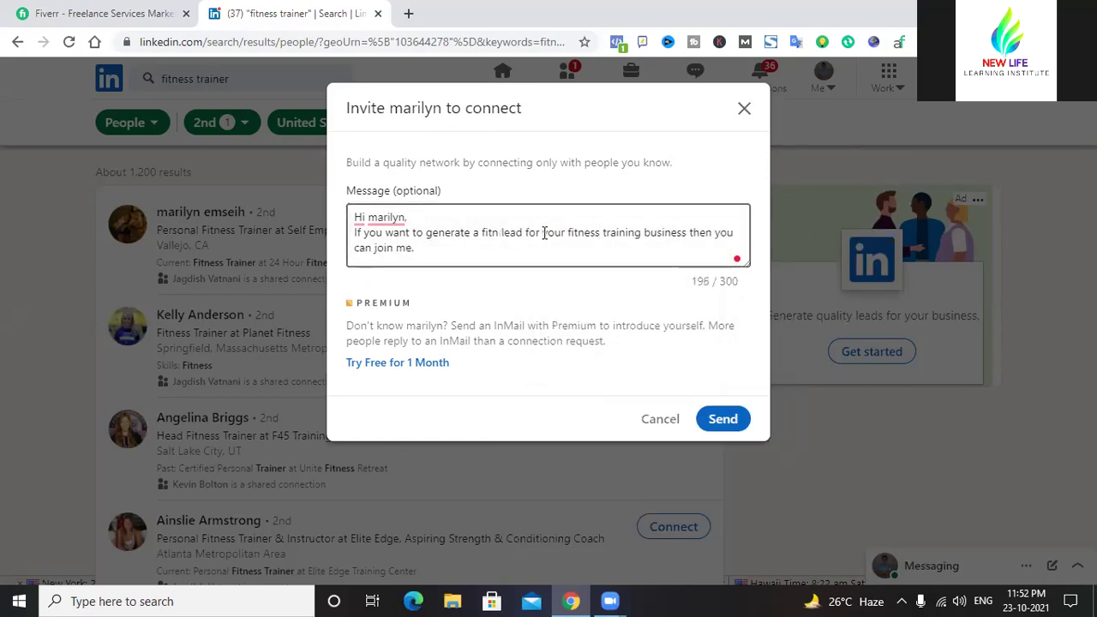
pyautogui.press('BackSpace')
pyautogui.press('BackSpace')
pyautogui.press('BackSpace')
pyautogui.press('BackSpace')
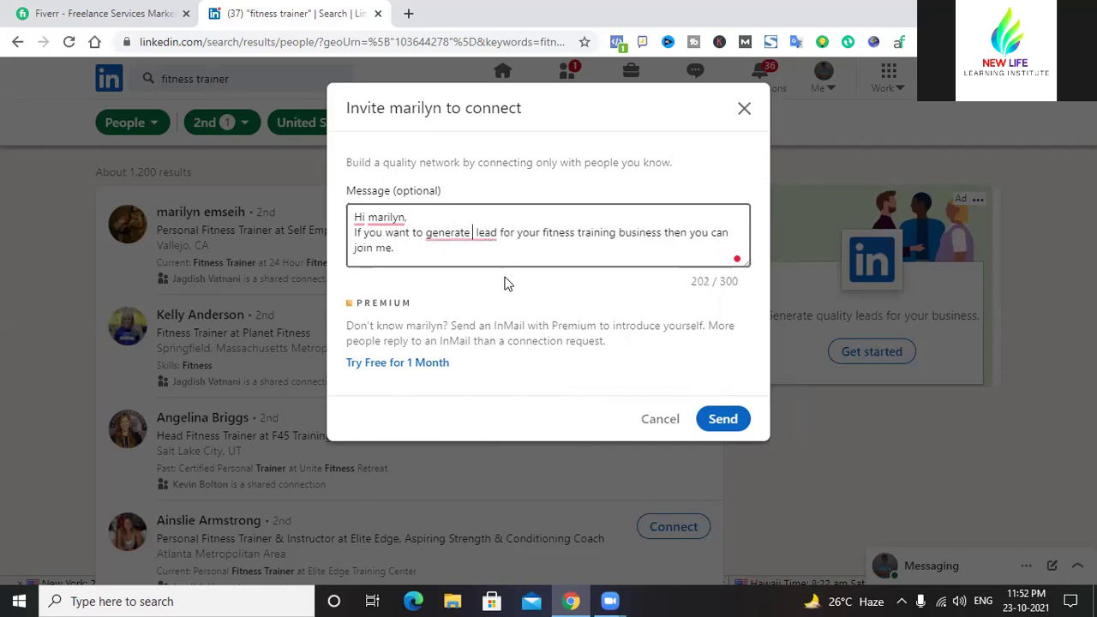
pyautogui.moveTo(485, 240)
pyautogui.click(489, 274)
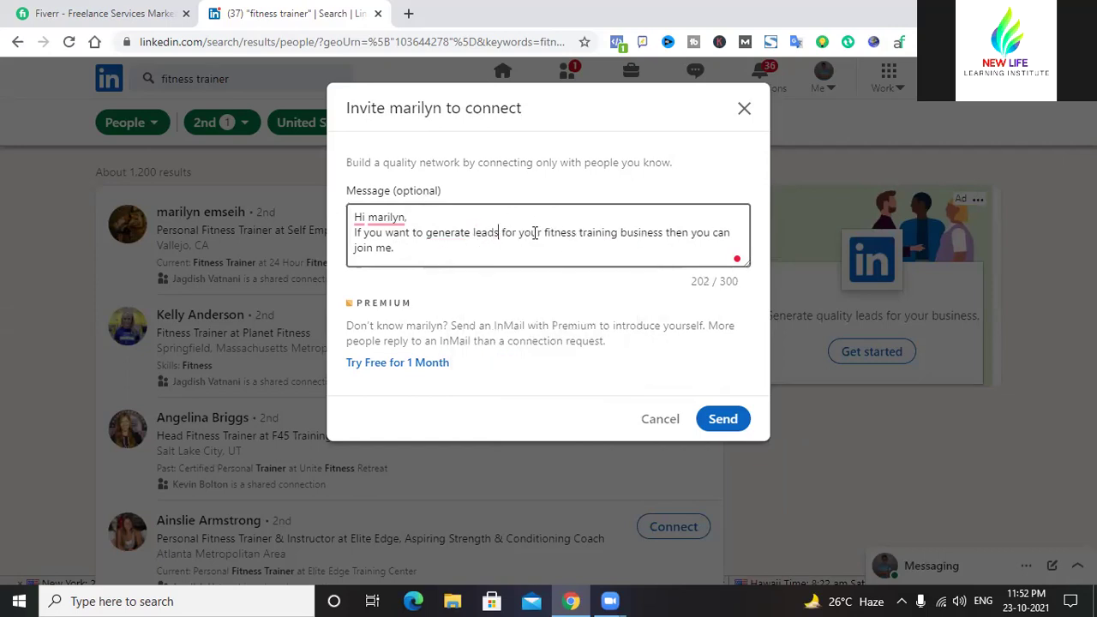
# - Add a second sentence introducing the sender by first name as "a Fitness lead generation expert"
pyautogui.moveTo(546, 232); pyautogui.dragTo(663, 232)
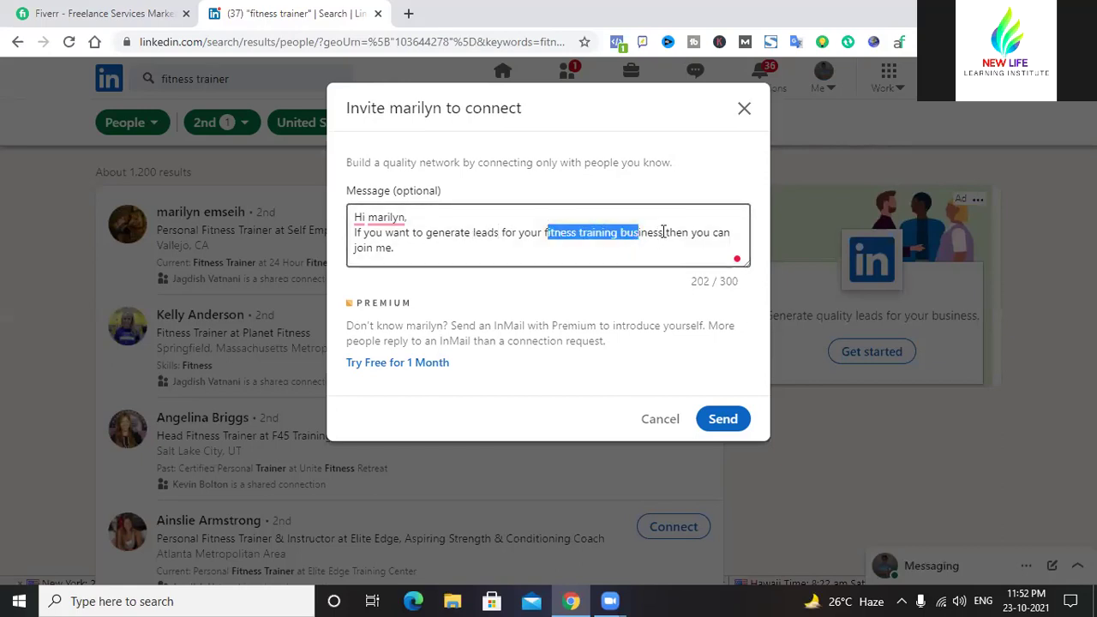
pyautogui.click(397, 249)
pyautogui.write('I ')
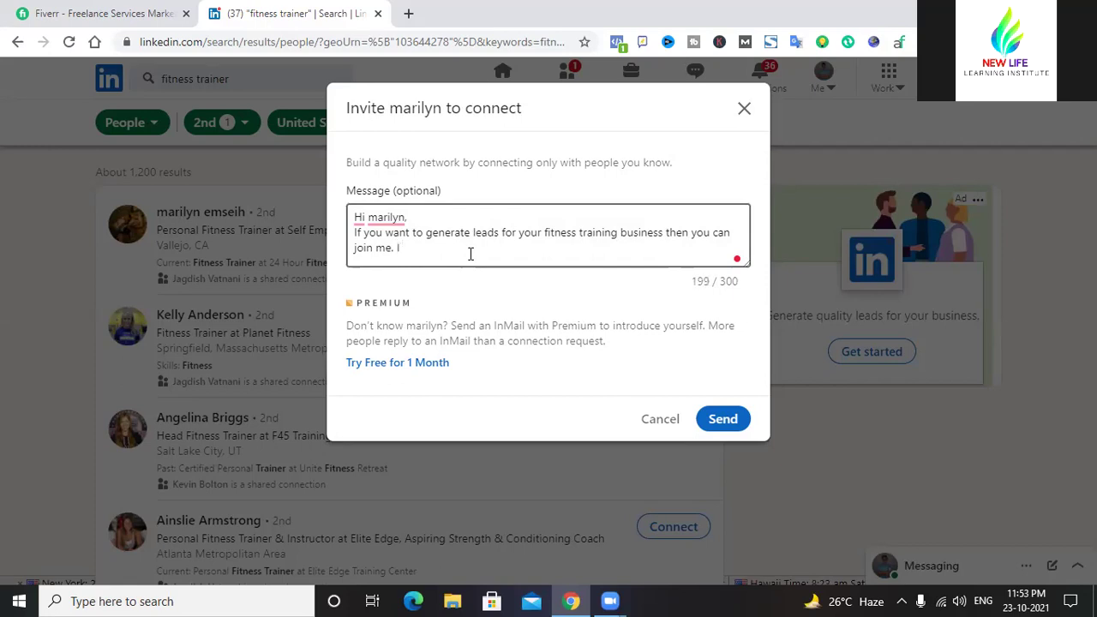
pyautogui.write('am')
pyautogui.press('BackSpace')
pyautogui.press('BackSpace')
pyautogui.press('BackSpace')
pyautogui.write("'m ")
pyautogui.write('Maloy ')
pyautogui.write('a ')
pyautogui.write('Lead gene')
pyautogui.press('BackSpace')
pyautogui.press('BackSpace')
pyautogui.press('BackSpace')
pyautogui.press('BackSpace')
pyautogui.press('BackSpace')
pyautogui.press('BackSpace')
pyautogui.press('BackSpace')
pyautogui.press('BackSpace')
pyautogui.press('BackSpace')
pyautogui.write('Fitness lead gne')
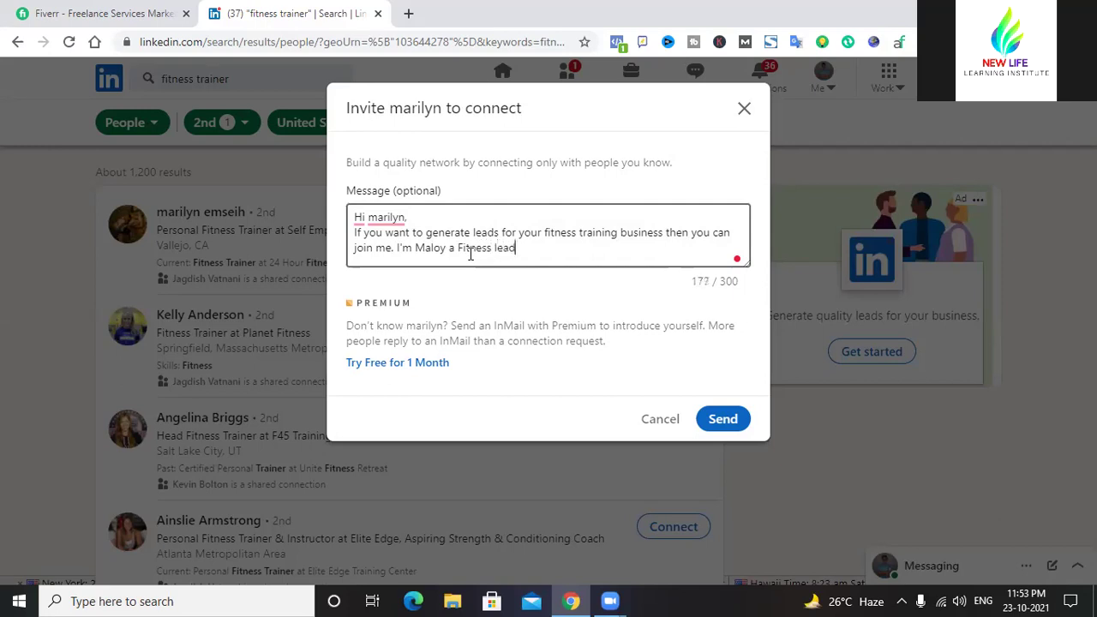
pyautogui.press('BackSpace')
pyautogui.press('BackSpace')
pyautogui.write('eneration ')
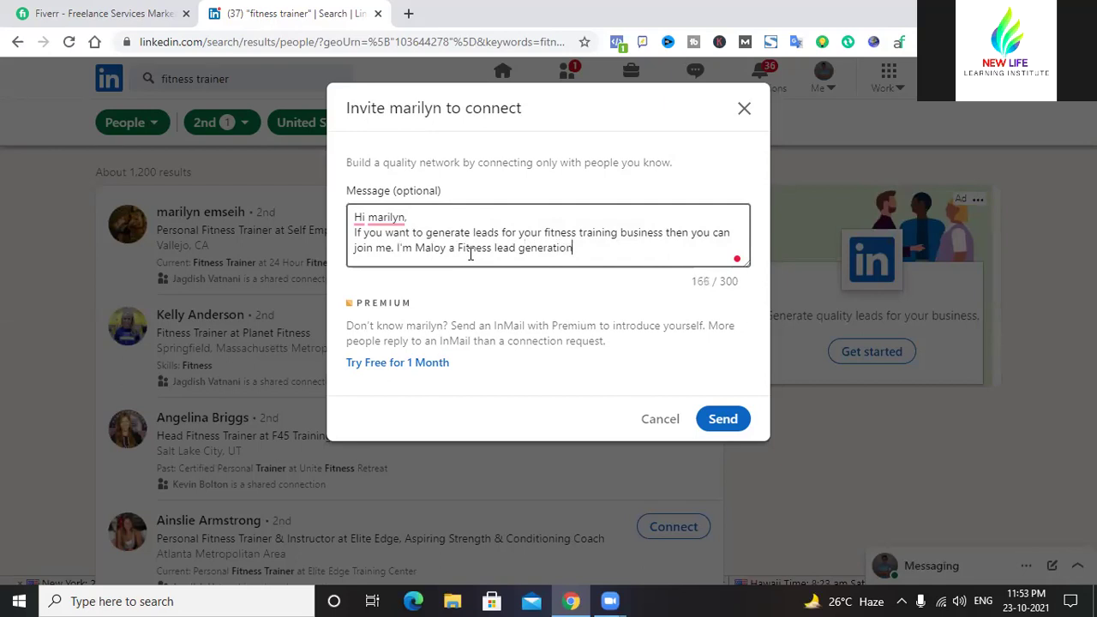
pyautogui.write('expert ')
pyautogui.write('have')
pyautogui.press('BackSpace')
pyautogui.press('BackSpace')
pyautogui.press('BackSpace')
pyautogui.press('BackSpace')
pyautogui.write('. I have be')
pyautogui.press('BackSpace')
pyautogui.press('BackSpace')
pyautogui.press('BackSpace')
pyautogui.press('BackSpace')
pyautogui.press('BackSpace')
pyautogui.press('BackSpace')
pyautogui.press('BackSpace')
pyautogui.write('have been ')
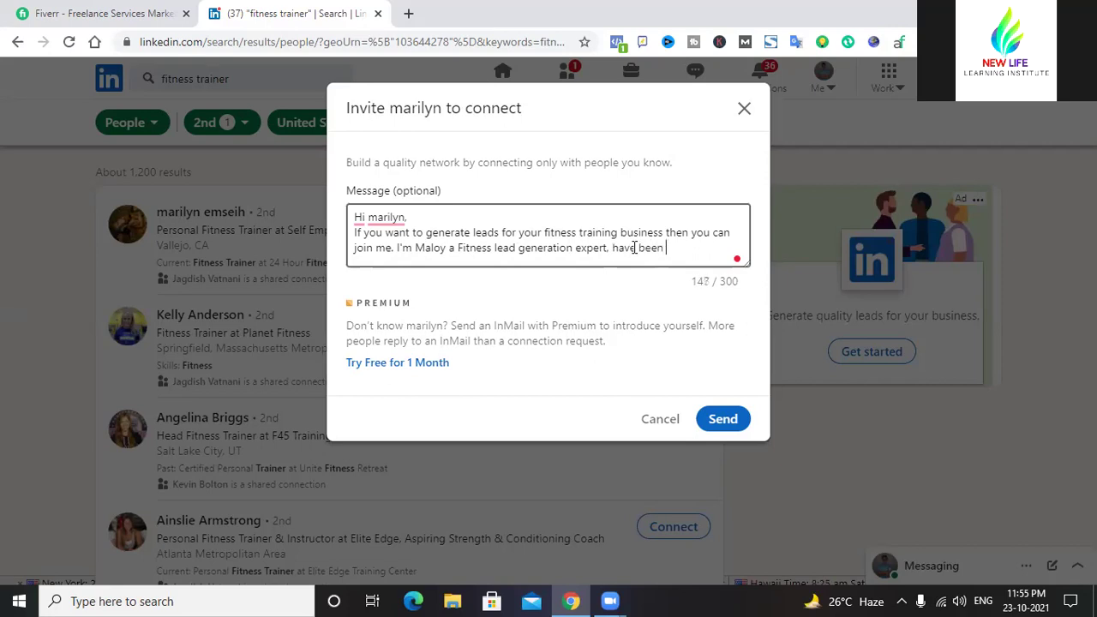
pyautogui.write('hel')
pyautogui.write('ping')
pyautogui.write('yo')
pyautogui.press('BackSpace')
pyautogui.press('BackSpace')
pyautogui.press('BackSpace')
pyautogui.press('BackSpace')
pyautogui.press('BackSpace')
pyautogui.press('BackSpace')
pyautogui.press('BackSpace')
pyautogui.press('BackSpace')
pyautogui.press('BackSpace')
pyautogui.press('BackSpace')
pyautogui.press('BackSpace')
pyautogui.press('BackSpace')
pyautogui.press('BackSpace')
pyautogui.press('BackSpace')
pyautogui.press('BackSpace')
pyautogui.press('BackSpace')
pyautogui.press('BackSpace')
pyautogui.press('BackSpace')
# - Continue the introduction after the word "expert" with ", help to generate thousends of leads for many people from two years."
pyautogui.write('help to he')
pyautogui.press('BackSpace')
pyautogui.press('BackSpace')
pyautogui.write('generate')
pyautogui.write('thousends ')
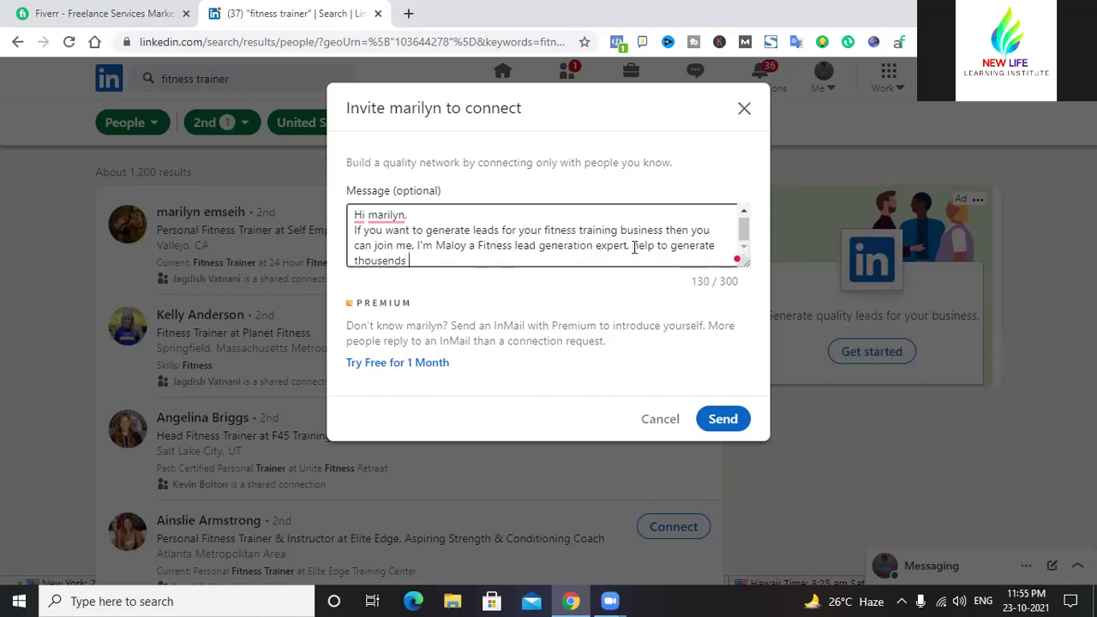
pyautogui.write('of leads')
pyautogui.write('o')
pyautogui.press('BackSpace')
pyautogui.press('BackSpace')
pyautogui.write('for many peo')
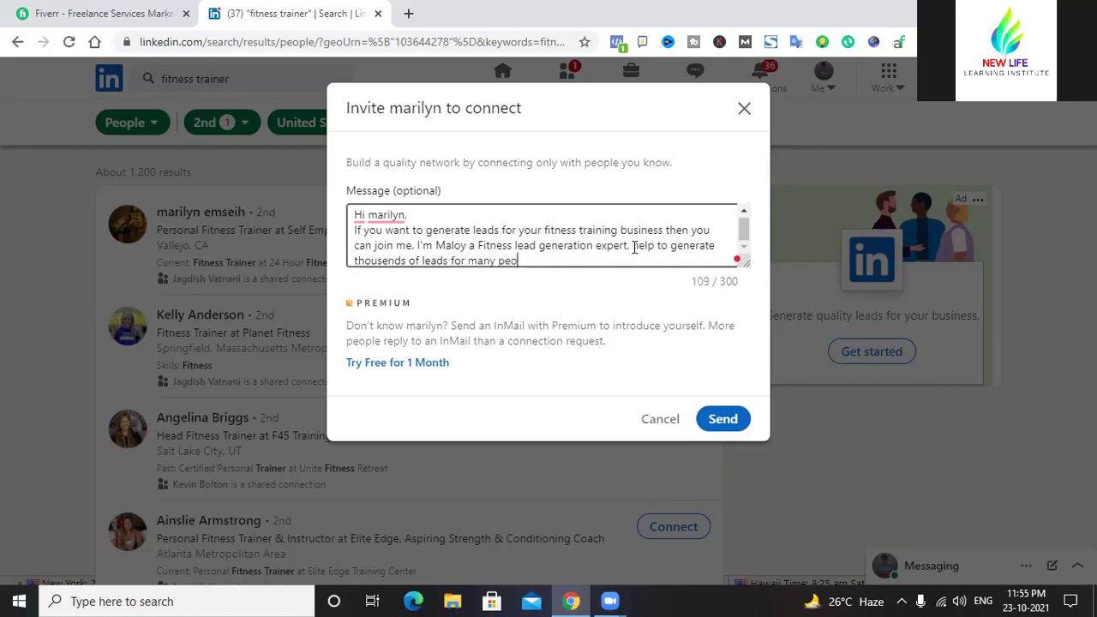
pyautogui.write('ple from two ye')
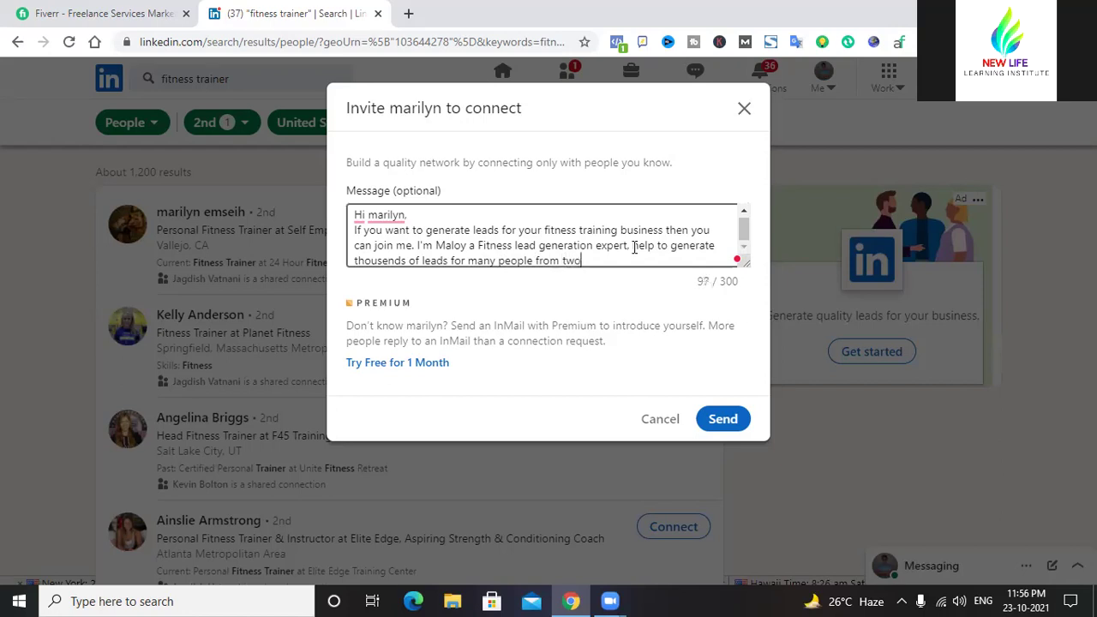
pyautogui.write('ar')
pyautogui.press('BackSpace')
pyautogui.press('BackSpace')
pyautogui.write('ars')
pyautogui.press('BackSpace')
pyautogui.write('.')
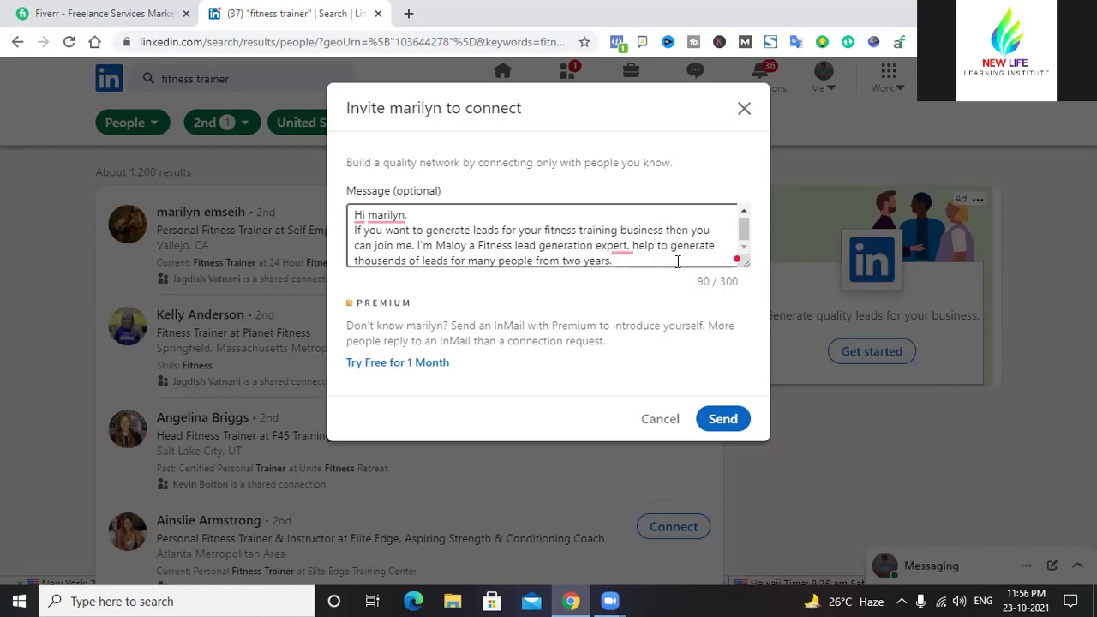
# - Change "help" to "helping" in the introduction and insert "pepple" before "to generate"
pyautogui.write('ing ')
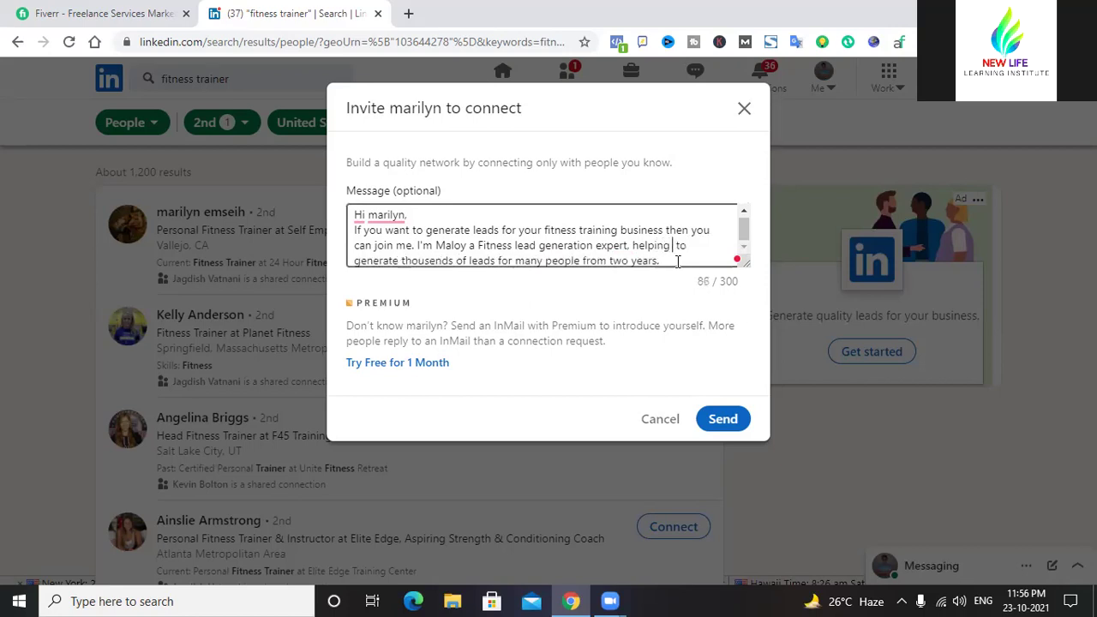
pyautogui.write('pepl')
pyautogui.press('BackSpace')
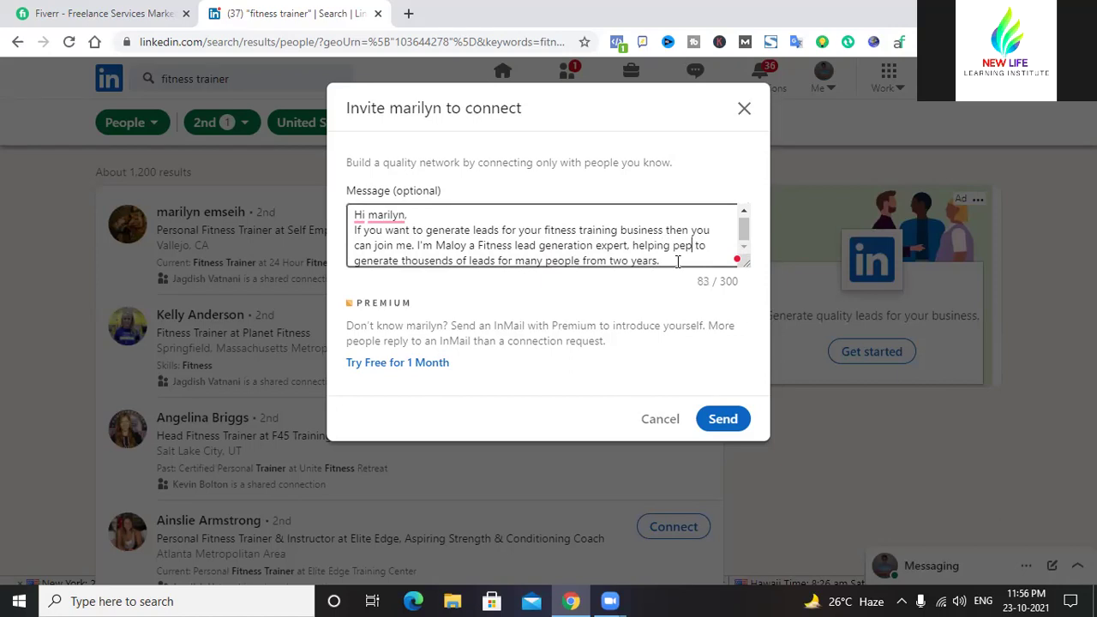
pyautogui.write('ple')
# - Remove "people" after "many" and correct "pepple" to "people" after "helping"
pyautogui.moveTo(577, 263)
pyautogui.click(580, 263)
pyautogui.press('BackSpace')
pyautogui.press('BackSpace')
pyautogui.press('BackSpace')
pyautogui.press('BackSpace')
pyautogui.press('BackSpace')
pyautogui.press('BackSpace')
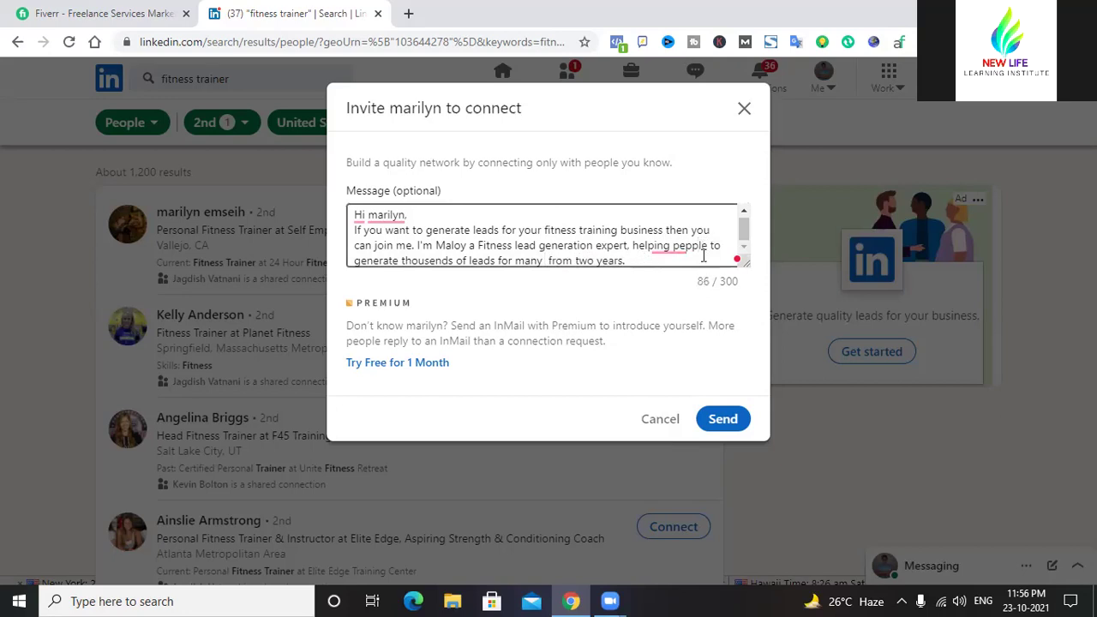
pyautogui.press('BackSpace')
pyautogui.moveTo(665, 248)
pyautogui.click(672, 275)
# - Remove the word "many" after "leads for" in the message
pyautogui.moveTo(517, 264)
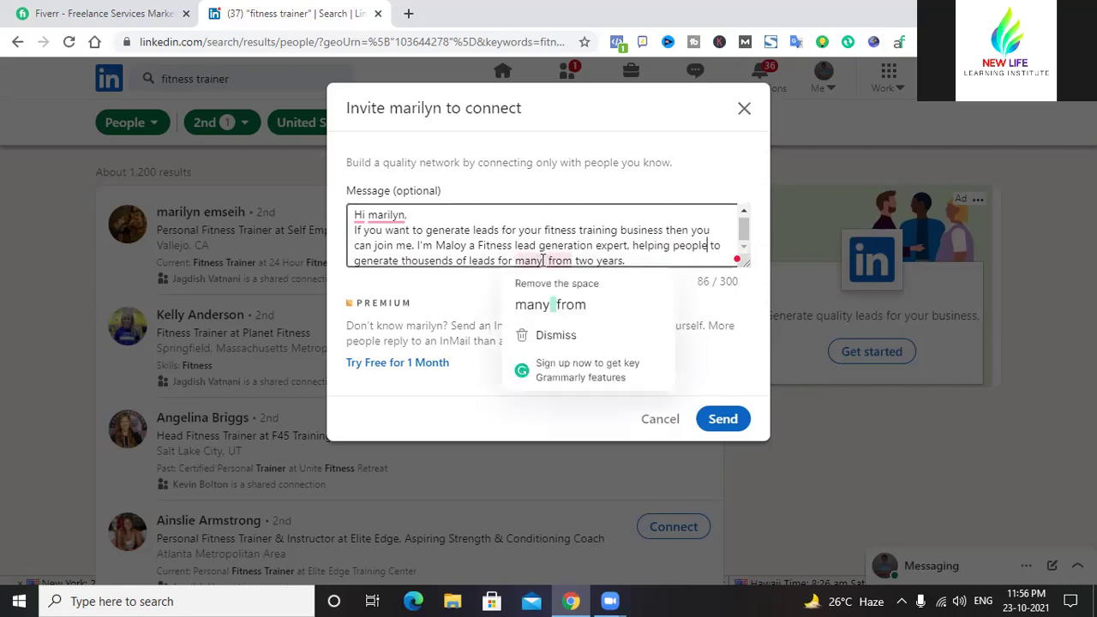
pyautogui.press('BackSpace')
pyautogui.press('BackSpace')
pyautogui.press('BackSpace')
pyautogui.press('BackSpace')
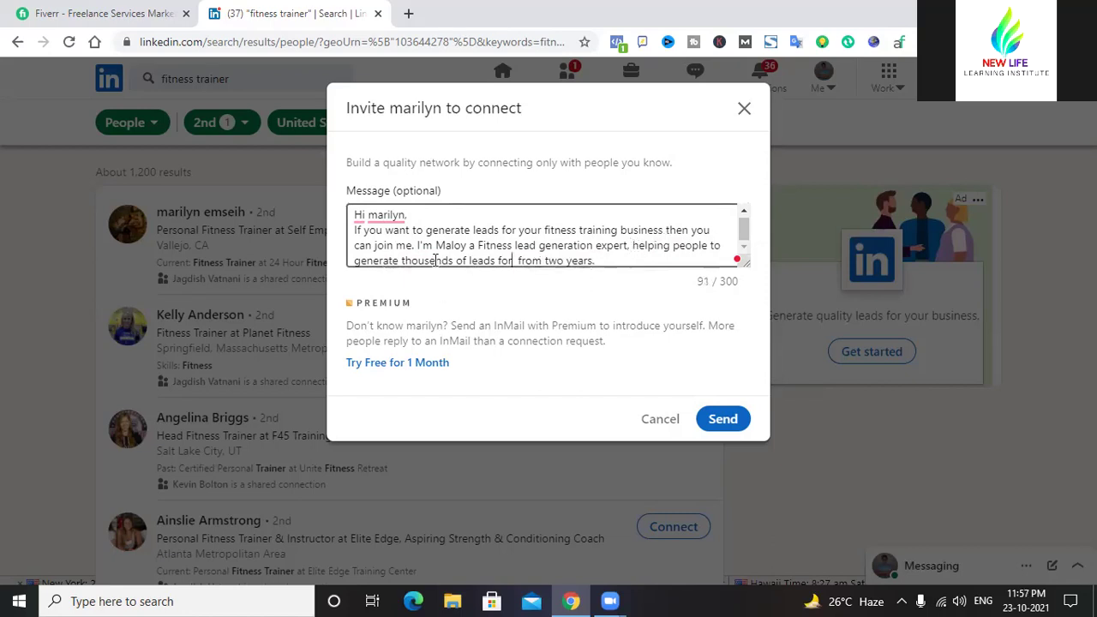
# - Insert "I have been" between "expert," and "helping" in the message
pyautogui.click(630, 246)
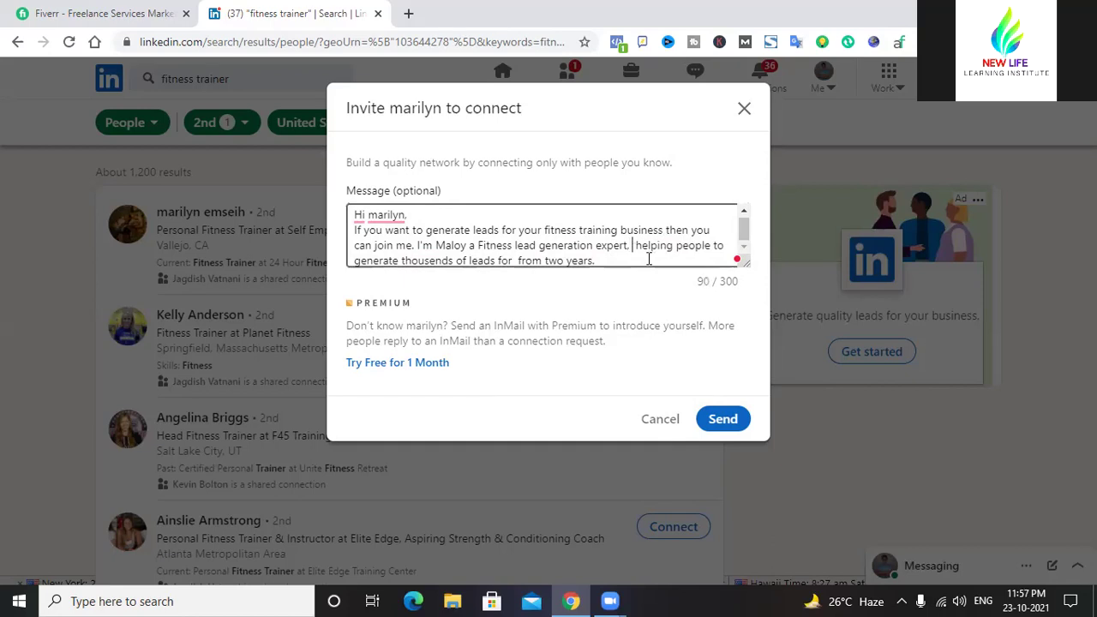
pyautogui.press('BackSpace')
pyautogui.write('I have been')
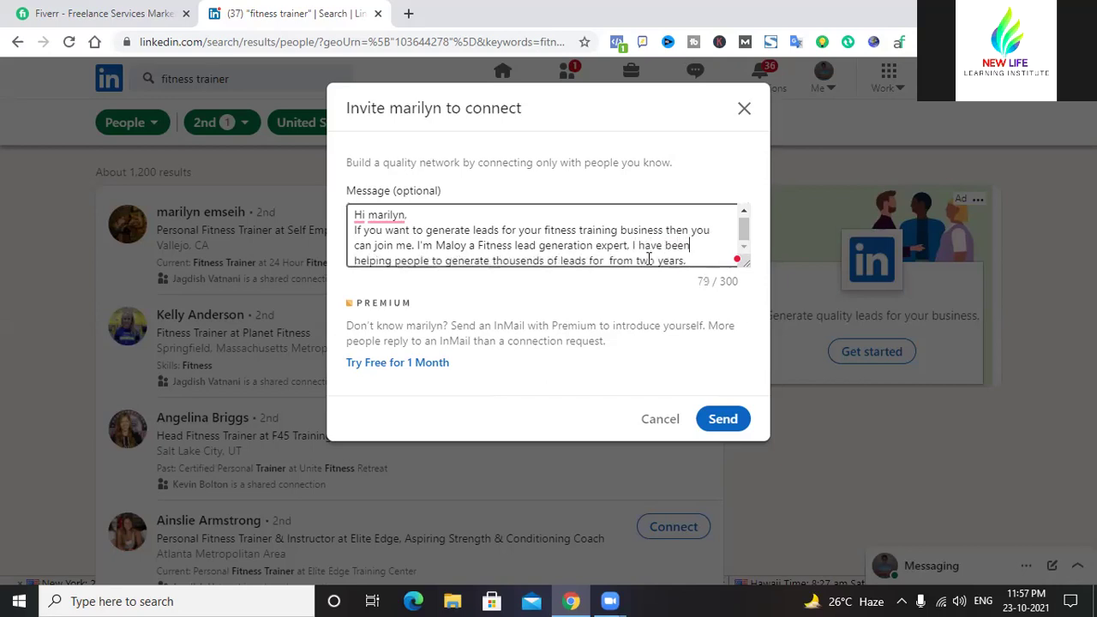
# - Remove "for" after "thousends of leads" and the extra space before "helping"
pyautogui.click(607, 262)
pyautogui.press('BackSpace')
pyautogui.press('BackSpace')
pyautogui.press('BackSpace')
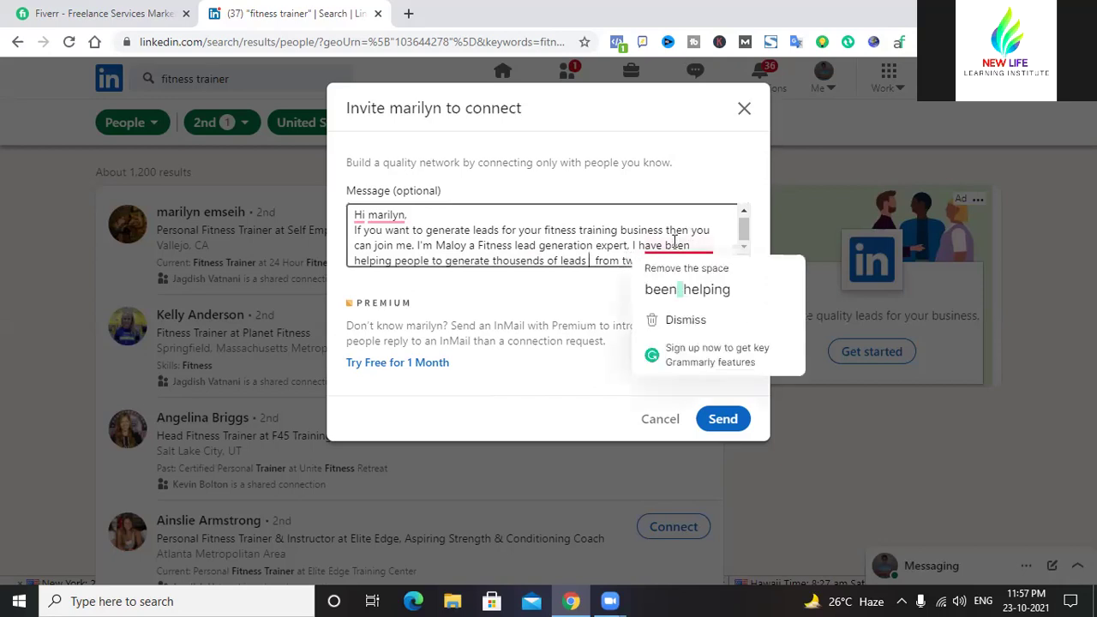
pyautogui.click(677, 295)
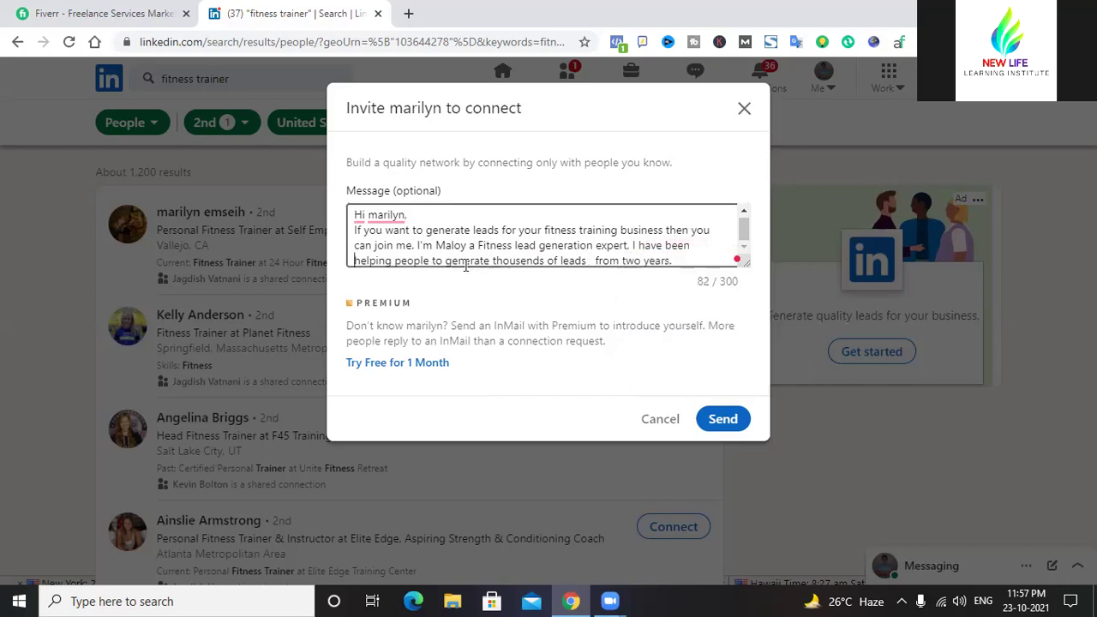
# - Insert "fitness" after "thousends" and remove "of" before "leads"
pyautogui.moveTo(561, 268)
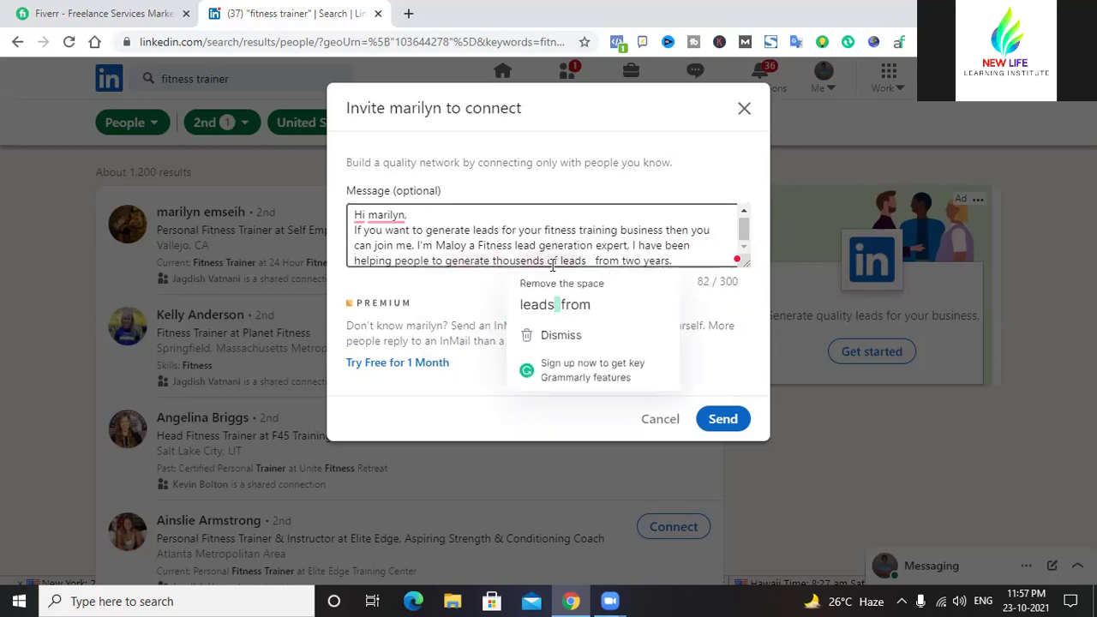
pyautogui.click(545, 261)
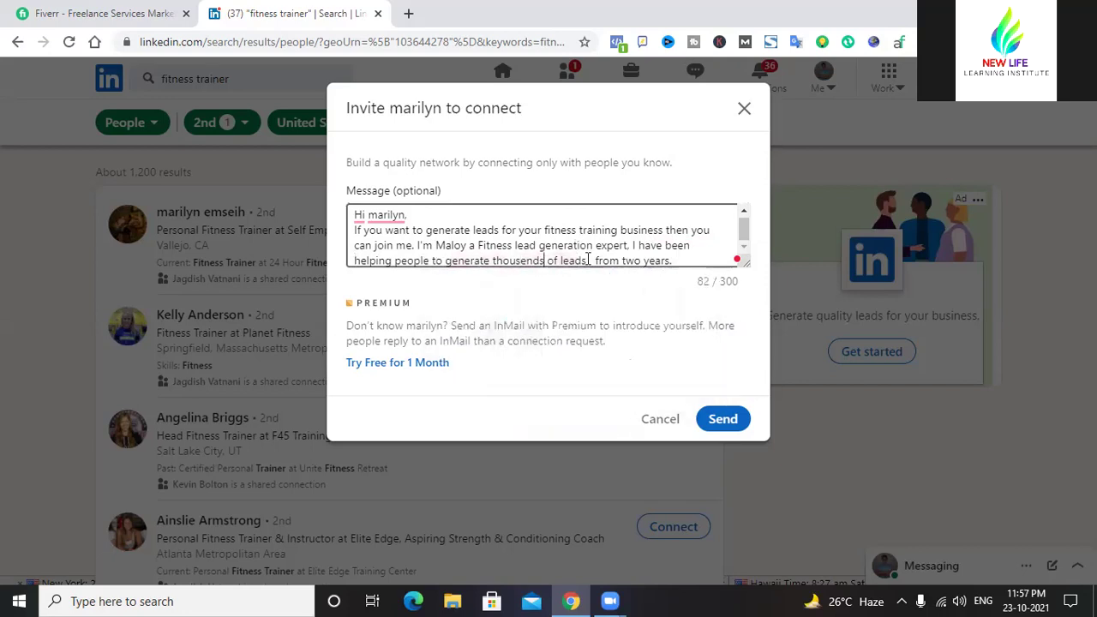
pyautogui.write('fitness')
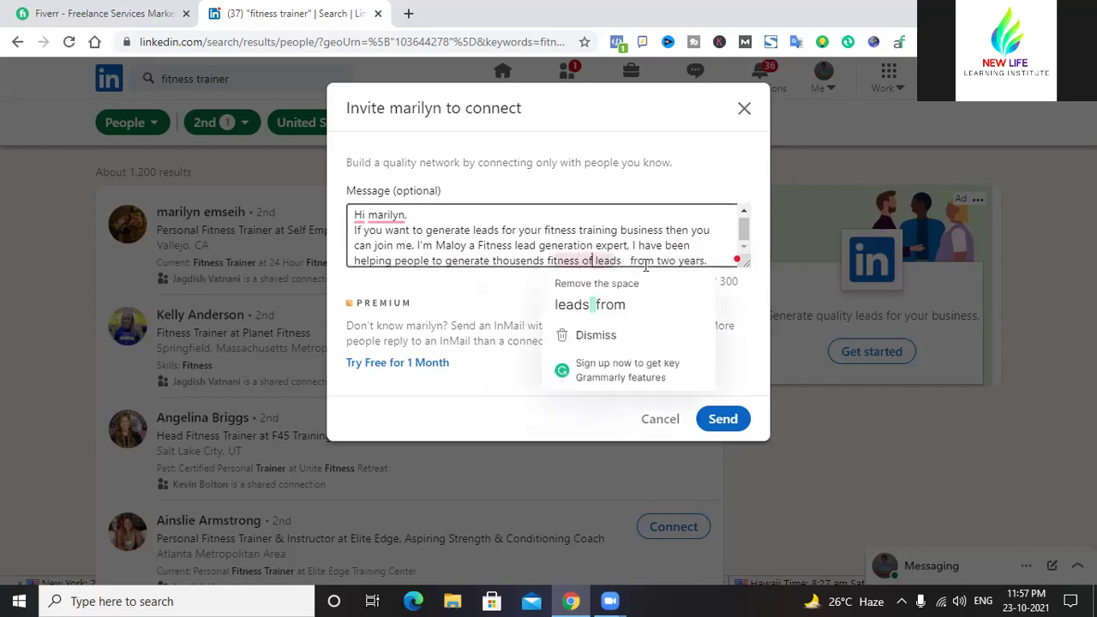
pyautogui.press('BackSpace')
pyautogui.press('BackSpace')
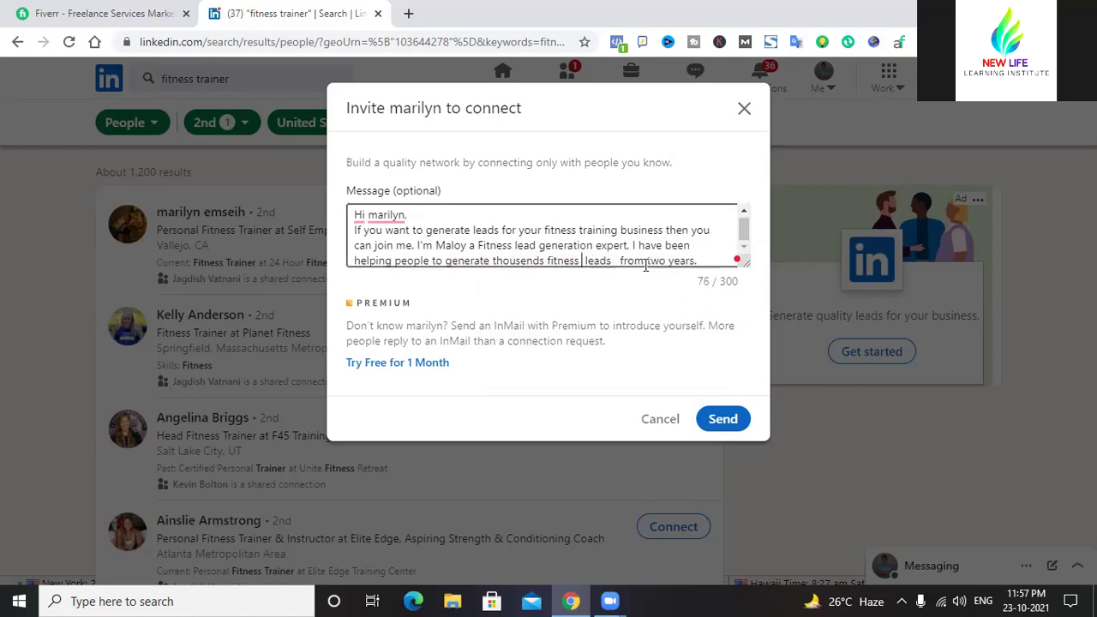
# - Replace "from" with "for" before "two years" at the end of the sentence
pyautogui.press('Right')
pyautogui.press('Right')
pyautogui.press('Right')
pyautogui.press('Right')
pyautogui.press('Right')
pyautogui.press('Right')
pyautogui.press('Right')
pyautogui.press('Right')
pyautogui.press('Right')
pyautogui.press('Right')
pyautogui.press('Right')
pyautogui.press('BackSpace')
pyautogui.press('BackSpace')
pyautogui.press('BackSpace')
pyautogui.press('BackSpace')
pyautogui.write('for')
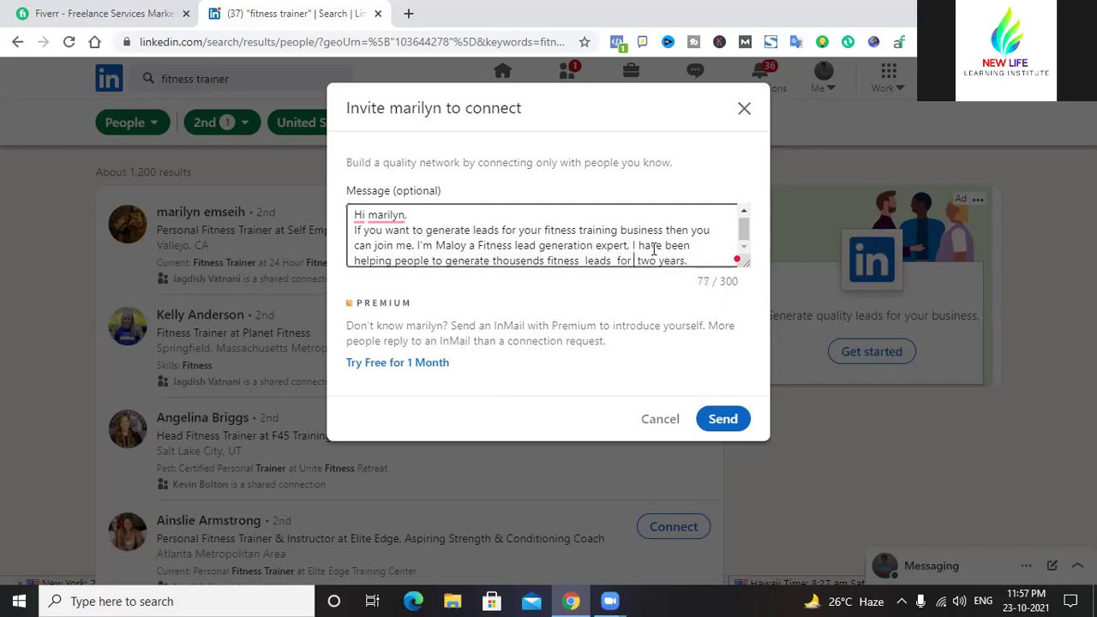
# - Remove the extra spaces around "leads" and add a line break after "two years."
pyautogui.click(694, 260)
pyautogui.moveTo(538, 266)
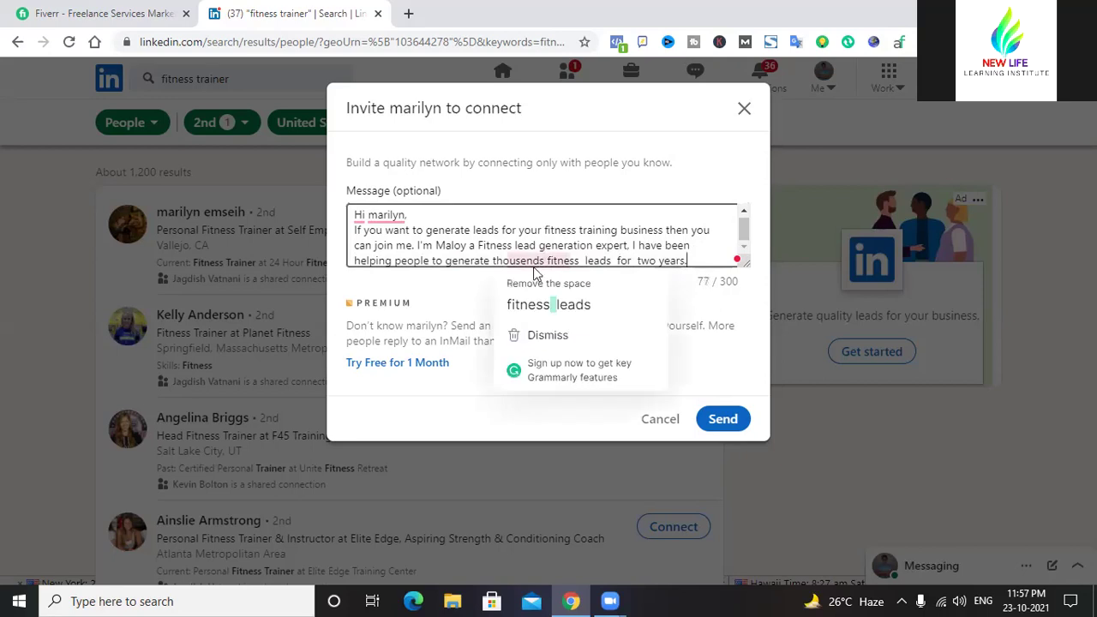
pyautogui.moveTo(585, 262)
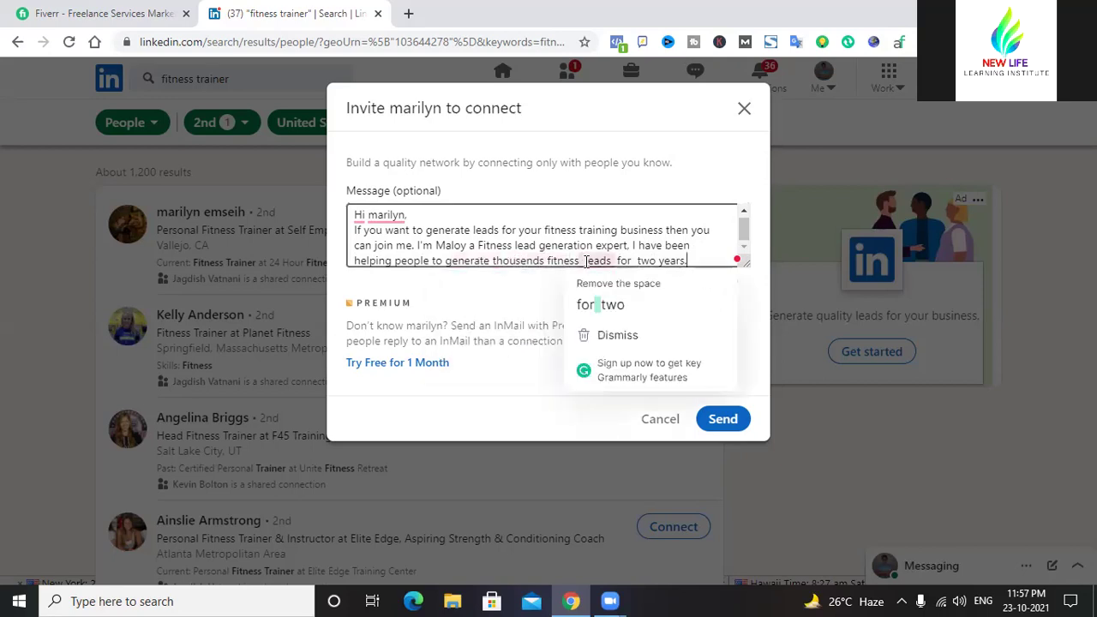
pyautogui.press('BackSpace')
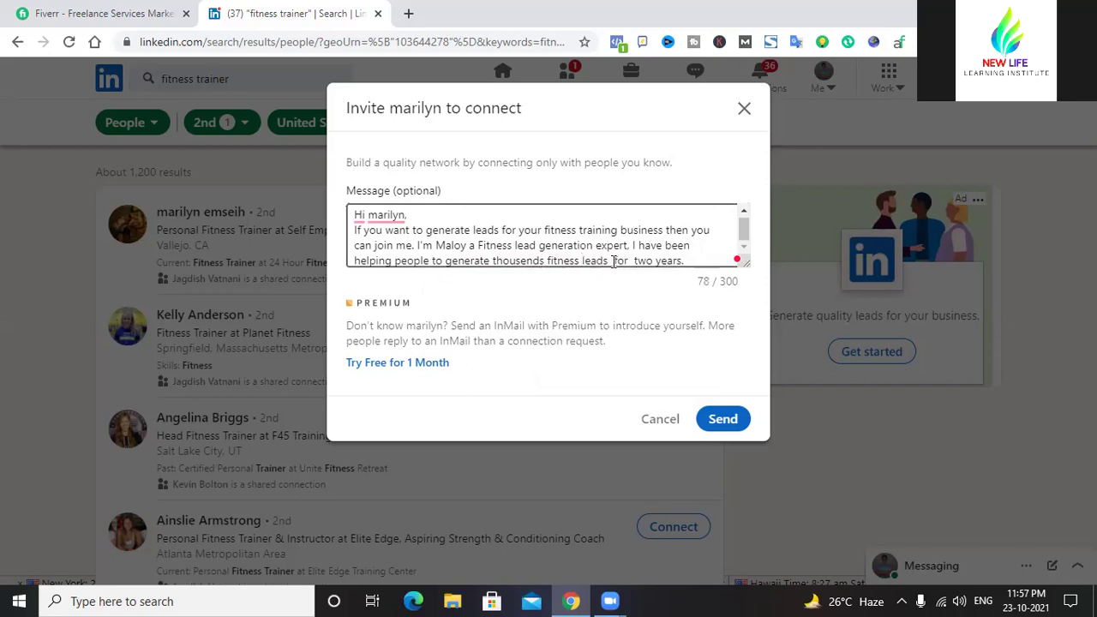
pyautogui.click(686, 259)
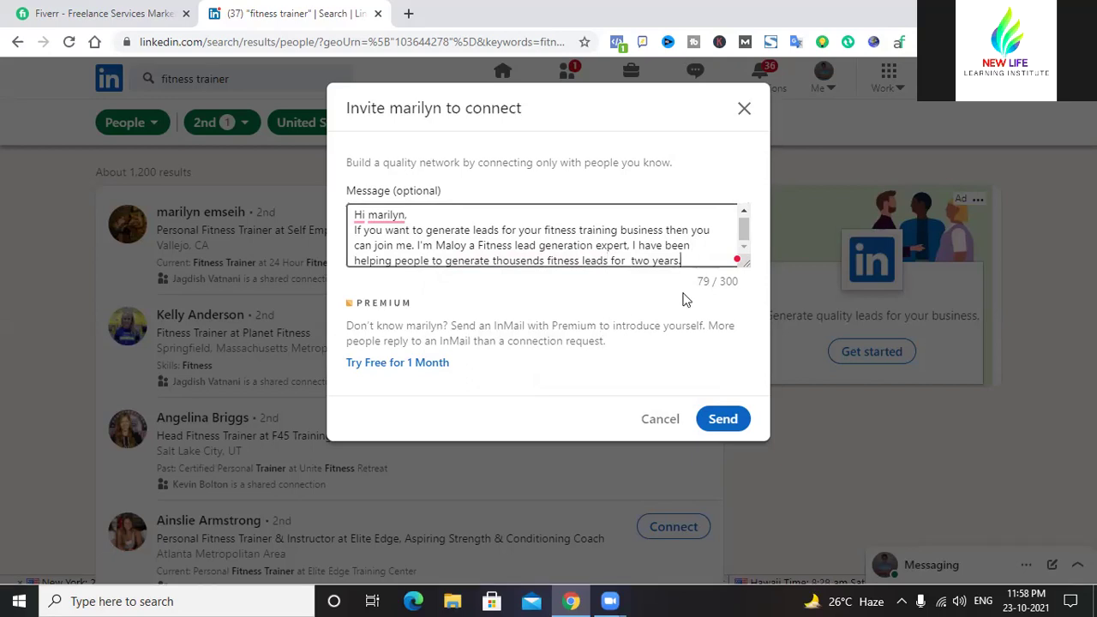
pyautogui.click(683, 260)
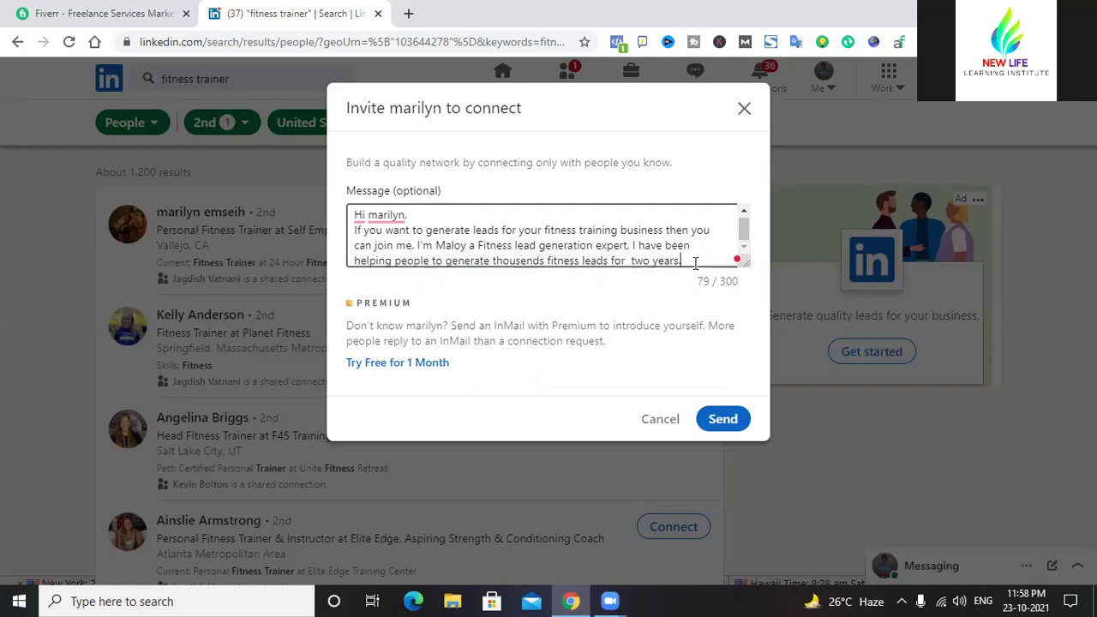
pyautogui.press('Return')
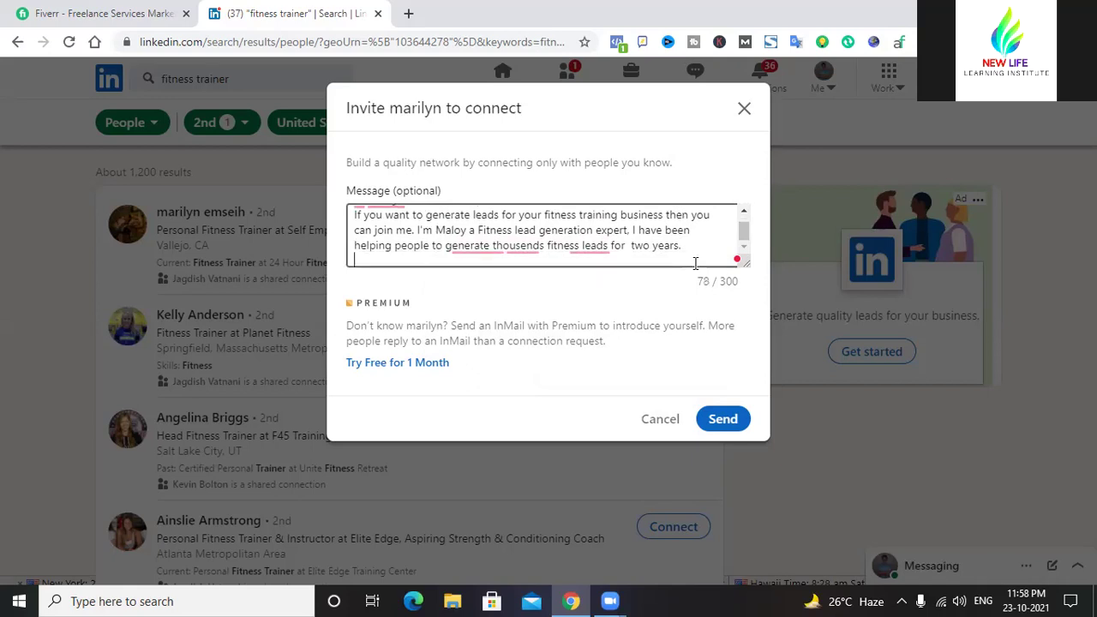
# - Correct the phrase to "thousands of fitness leads" and remove the extra space before "two years"
pyautogui.moveTo(482, 246)
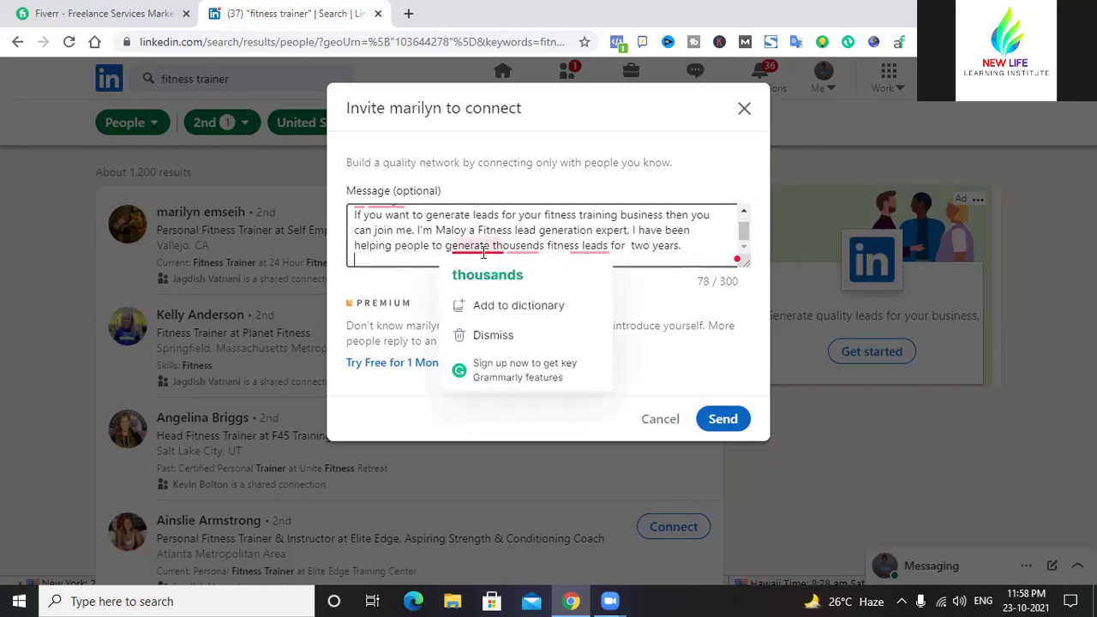
pyautogui.click(485, 275)
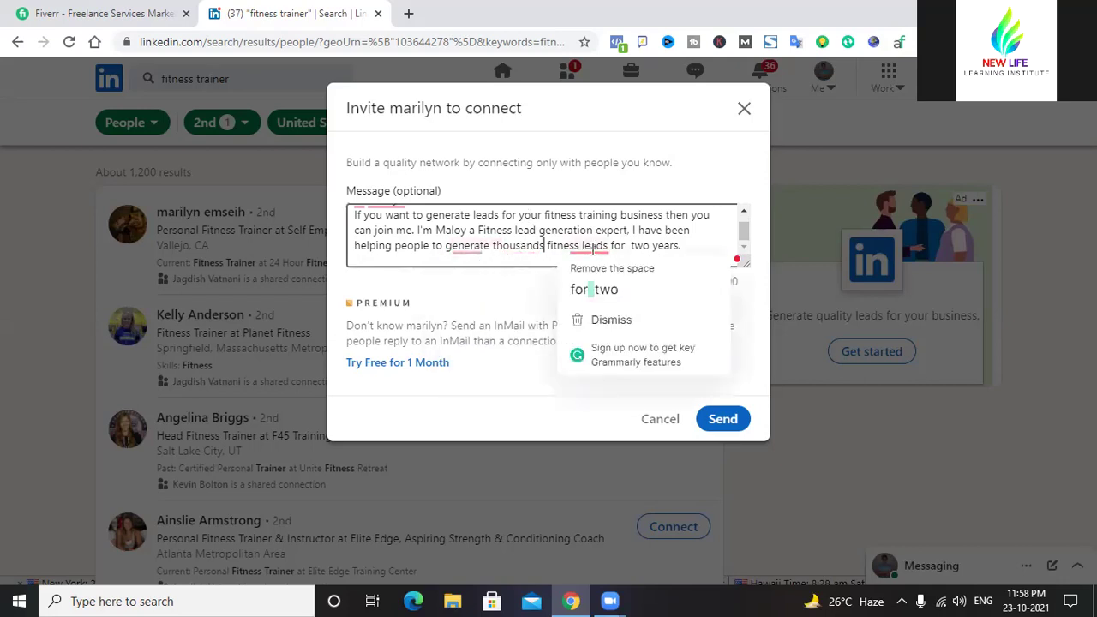
pyautogui.click(594, 287)
pyautogui.moveTo(485, 247)
pyautogui.click(485, 295)
# - Start a closing sentence on a new line with "If you intetested"
pyautogui.click(696, 246)
pyautogui.press('Return')
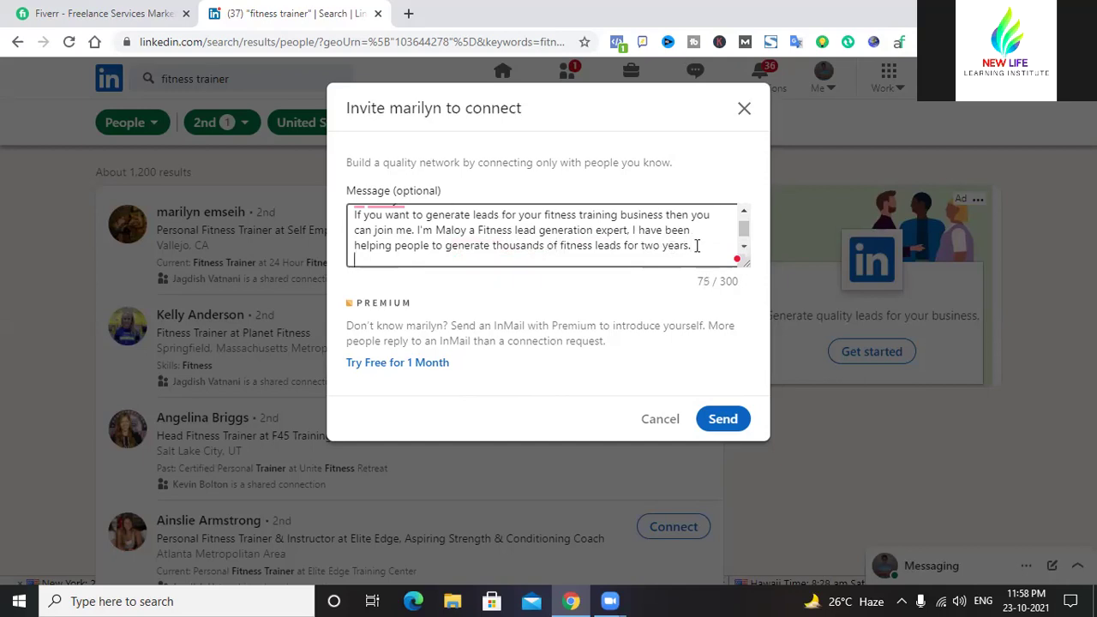
pyautogui.write('I t')
pyautogui.press('BackSpace')
pyautogui.press('BackSpace')
pyautogui.press('BackSpace')
pyautogui.press('BackSpace')
pyautogui.write('If you')
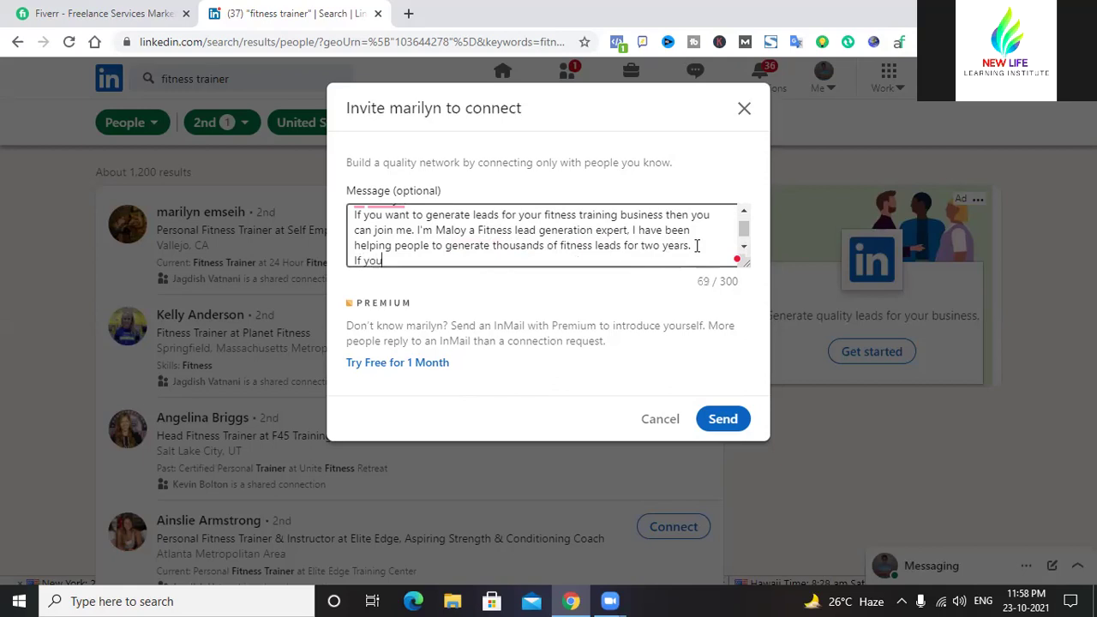
pyautogui.write(' inte')
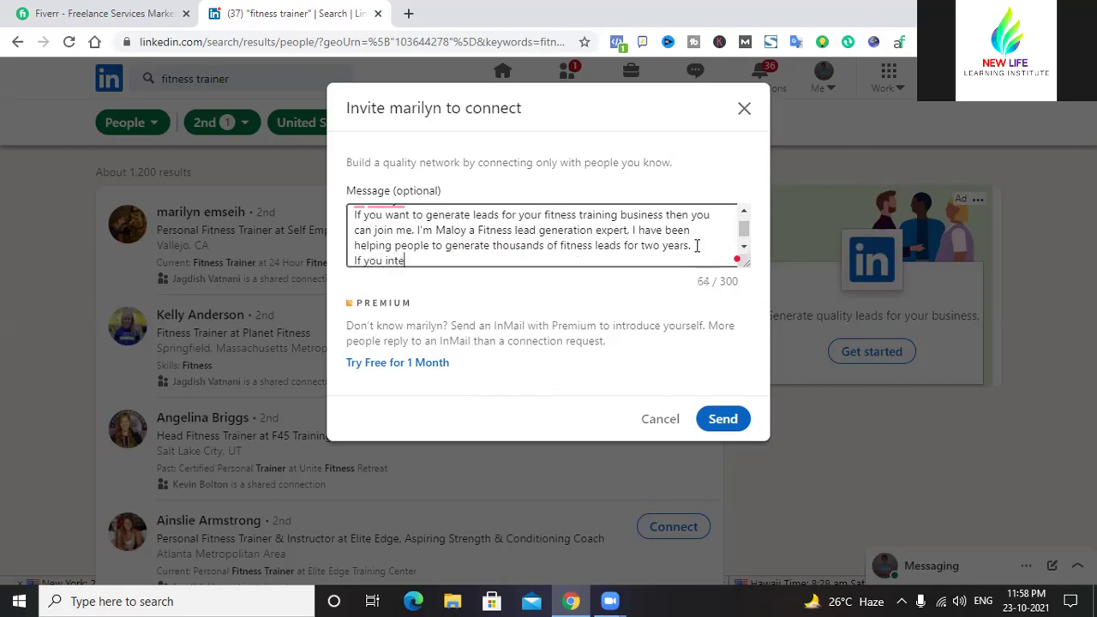
pyautogui.write('rested')
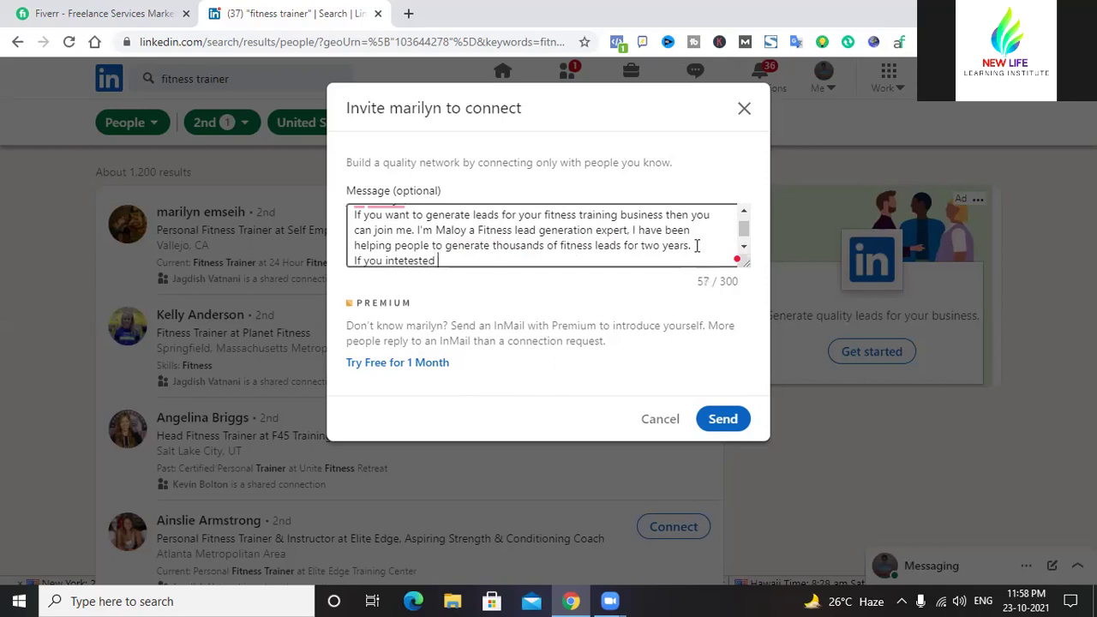
# - Continue the closing sentence with "my service then see my protfolif and previous work" and end the line
pyautogui.write(' my service then se')
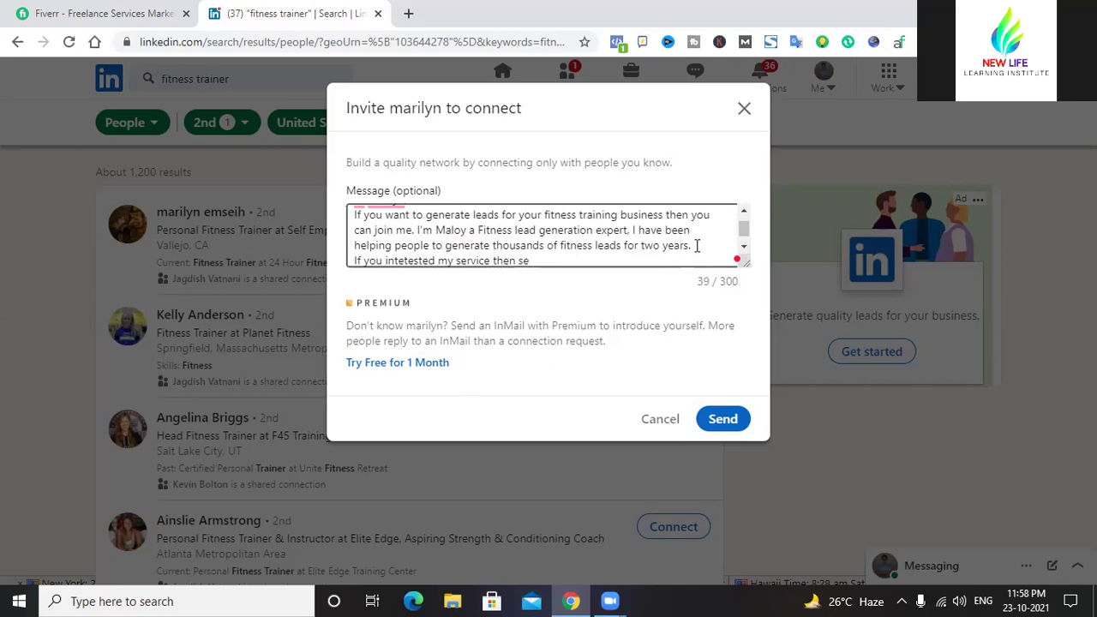
pyautogui.write('e my profi')
pyautogui.write('oli')
pyautogui.write('f and pr')
pyautogui.write('e')
pyautogui.write('vious ')
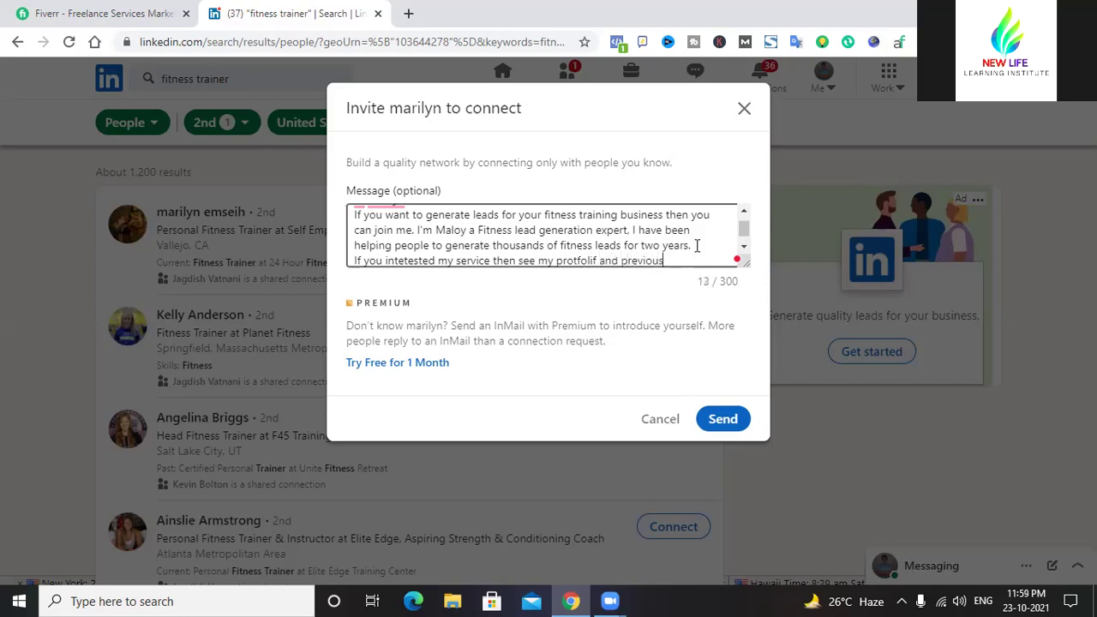
pyautogui.write('work')
pyautogui.press('Return')
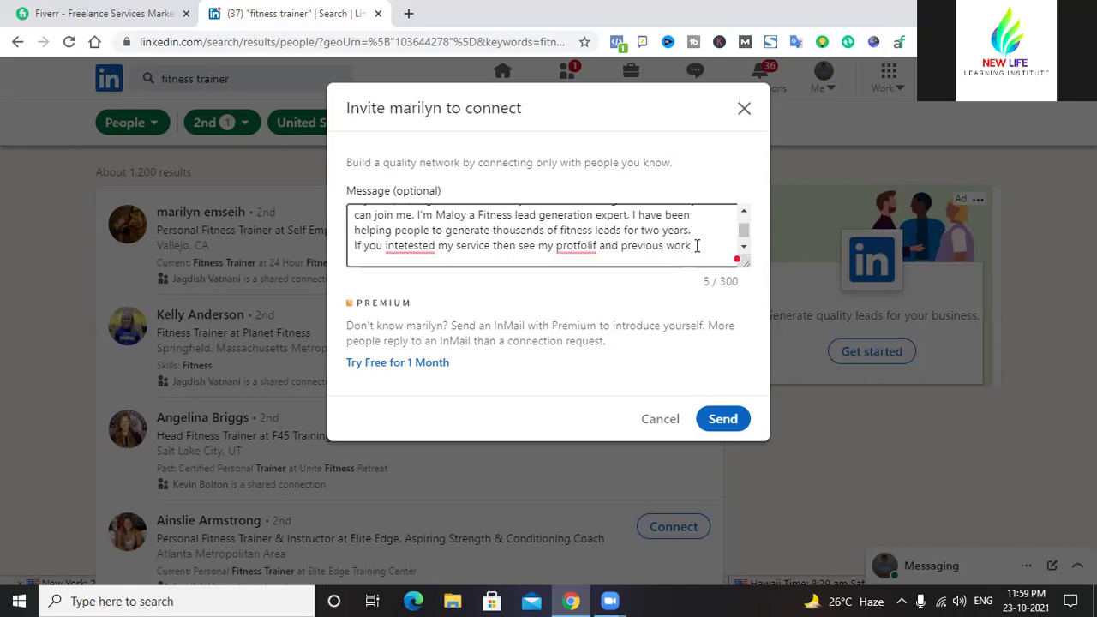
# - Correct the misspellings to "interested" and "portfolio", and insert "are" before "interested" in the closing sentence
pyautogui.moveTo(414, 246)
pyautogui.click(417, 274)
pyautogui.moveTo(576, 248)
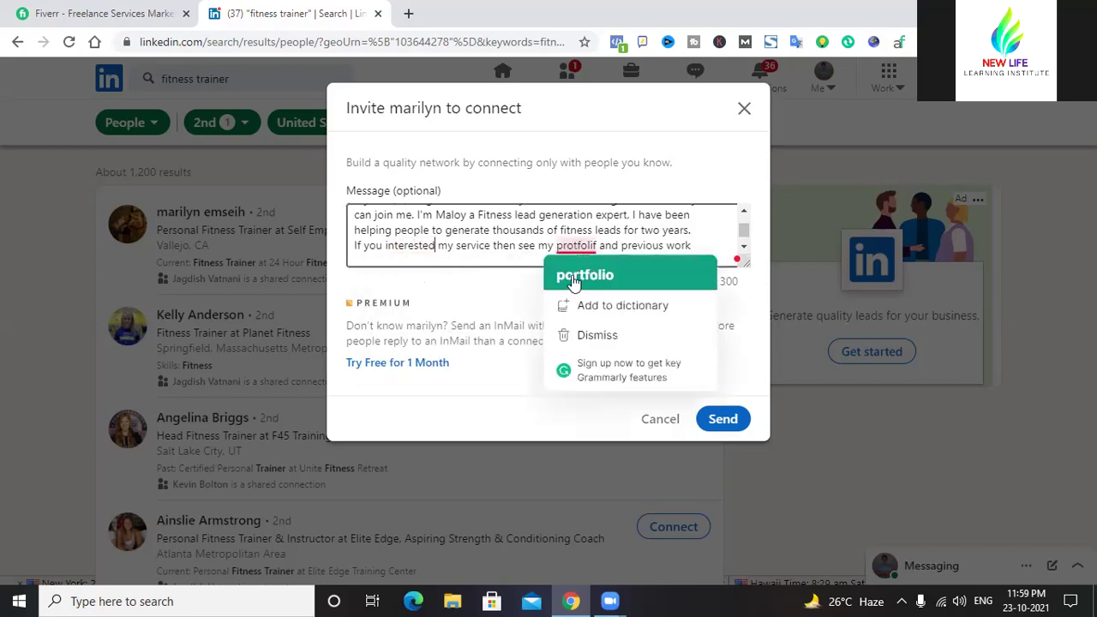
pyautogui.click(584, 275)
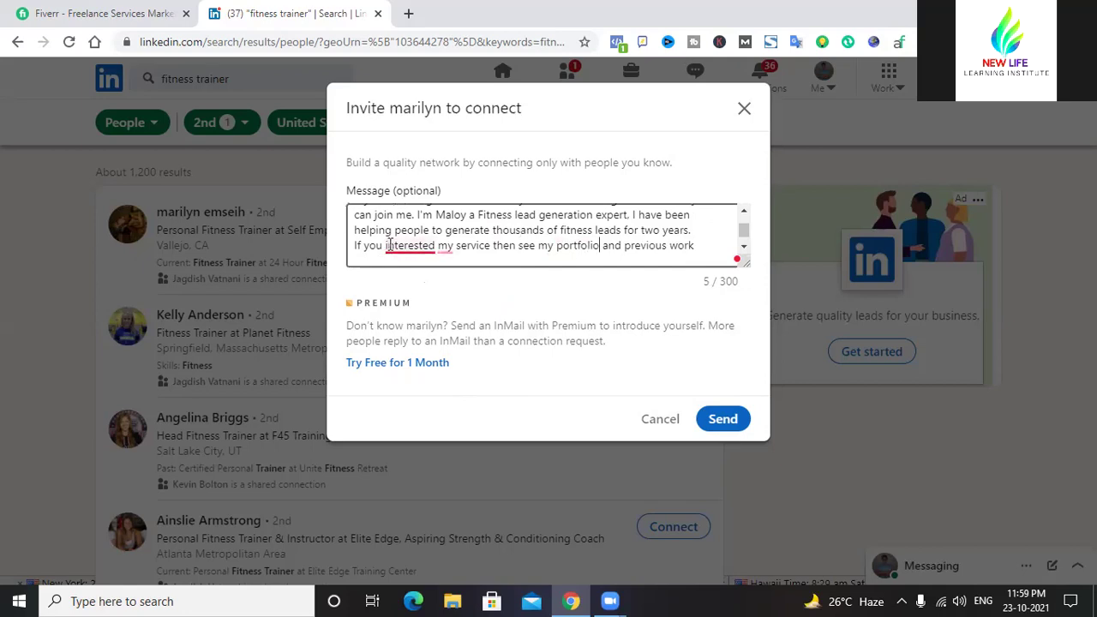
pyautogui.moveTo(408, 246)
pyautogui.click(420, 290)
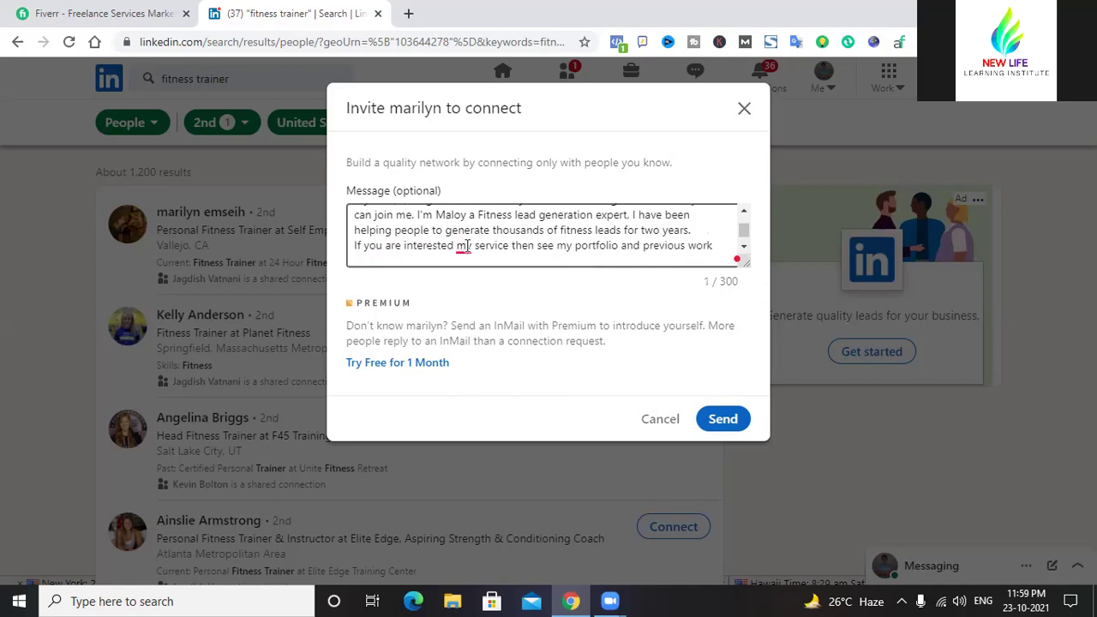
# - Try to apply the suggested correction at "my" before "service", and add another line break
pyautogui.moveTo(464, 249)
pyautogui.click(471, 291)
pyautogui.press('Return')
# - Review the complete invitation message from the greeting to the closing sentence
pyautogui.scroll(1, 379, 250)
pyautogui.scroll(-1, 429, 244)
pyautogui.scroll(1, 485, 238)
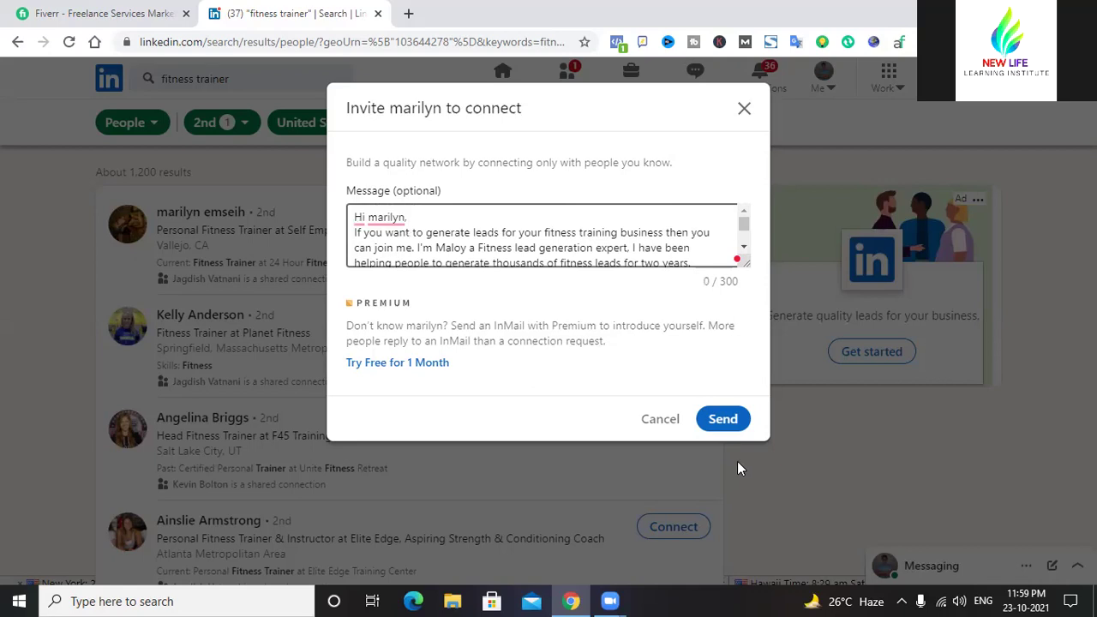
pyautogui.scroll(-1, 574, 247)
pyautogui.scroll(-1, 566, 248)
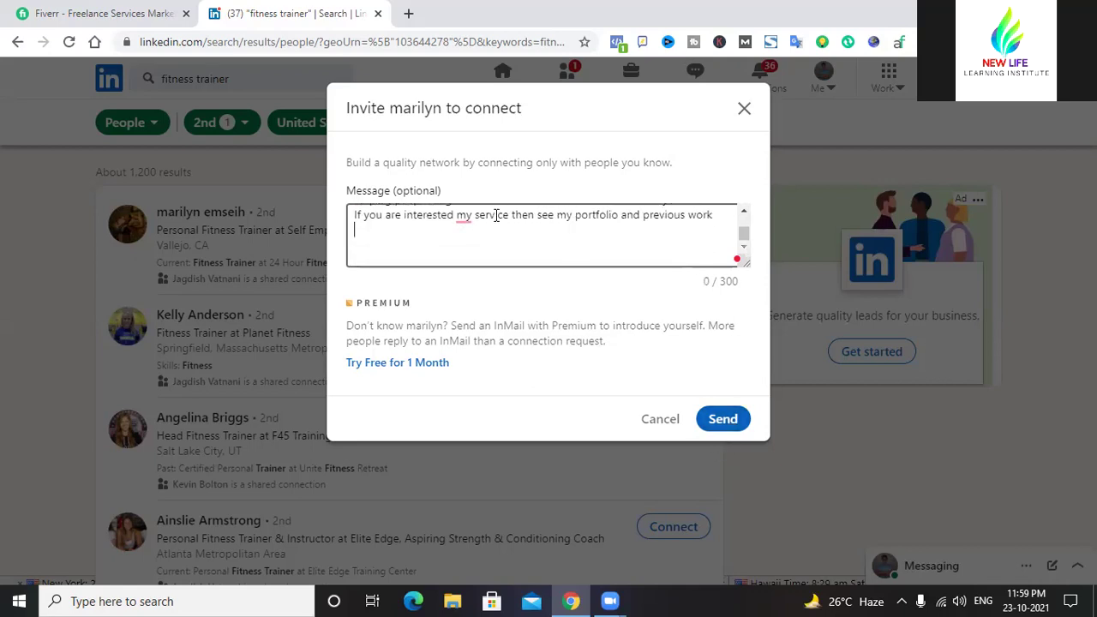
pyautogui.scroll(3, 515, 249)
pyautogui.scroll(-3, 468, 251)
pyautogui.scroll(3, 477, 247)
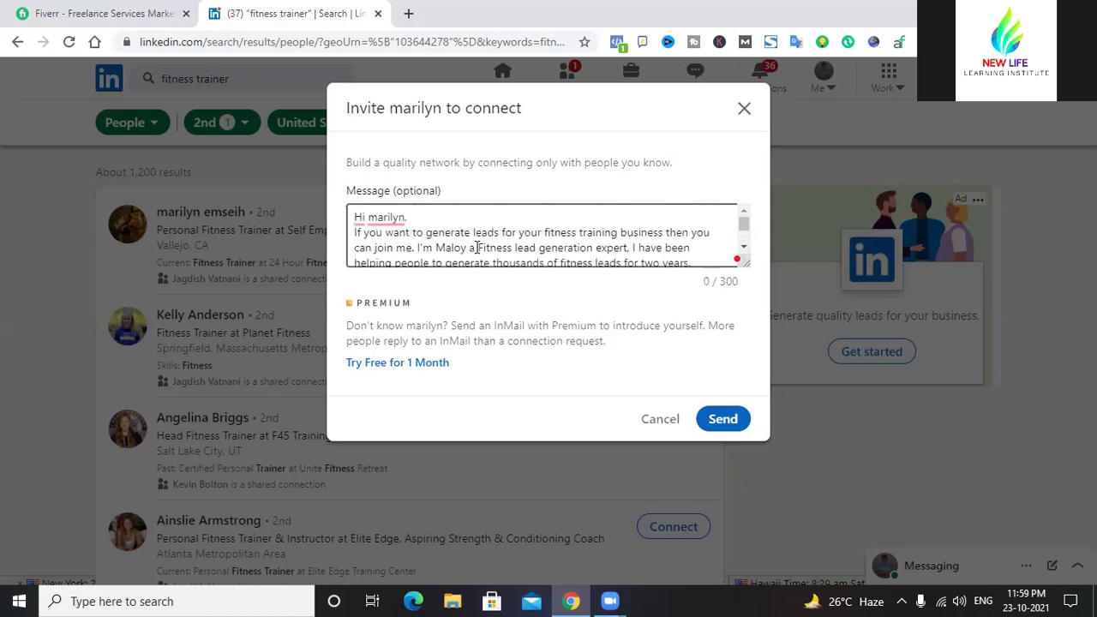
# - Replace everything after "If you are interested" in the closing sentence with "connect with me then"
pyautogui.scroll(-3, 476, 249)
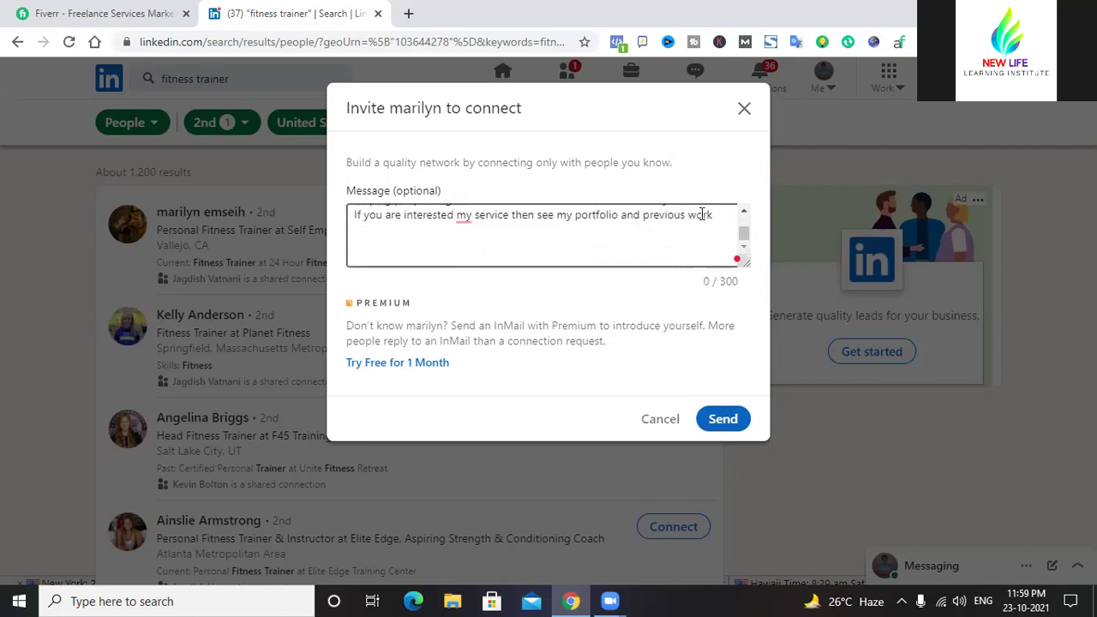
pyautogui.press('BackSpace')
pyautogui.press('BackSpace')
pyautogui.press('BackSpace')
pyautogui.press('BackSpace')
pyautogui.press('BackSpace')
pyautogui.press('BackSpace')
pyautogui.press('BackSpace')
pyautogui.press('BackSpace')
pyautogui.press('BackSpace')
pyautogui.press('BackSpace')
pyautogui.press('BackSpace')
pyautogui.press('BackSpace')
pyautogui.press('BackSpace')
pyautogui.press('BackSpace')
pyautogui.press('BackSpace')
pyautogui.press('BackSpace')
pyautogui.press('BackSpace')
pyautogui.press('BackSpace')
pyautogui.press('BackSpace')
pyautogui.press('BackSpace')
pyautogui.press('BackSpace')
pyautogui.press('BackSpace')
pyautogui.press('BackSpace')
pyautogui.press('BackSpace')
pyautogui.press('BackSpace')
pyautogui.press('BackSpace')
pyautogui.press('BackSpace')
pyautogui.press('BackSpace')
pyautogui.press('BackSpace')
pyautogui.press('BackSpace')
pyautogui.press('BackSpace')
pyautogui.press('BackSpace')
pyautogui.press('BackSpace')
pyautogui.press('BackSpace')
pyautogui.press('BackSpace')
pyautogui.press('BackSpace')
pyautogui.press('BackSpace')
pyautogui.press('BackSpace')
pyautogui.press('BackSpace')
pyautogui.press('BackSpace')
pyautogui.press('BackSpace')
pyautogui.press('BackSpace')
pyautogui.press('BackSpace')
pyautogui.press('BackSpace')
pyautogui.press('BackSpace')
pyautogui.press('BackSpace')
pyautogui.press('BackSpace')
pyautogui.press('BackSpace')
pyautogui.press('BackSpace')
pyautogui.press('BackSpace')
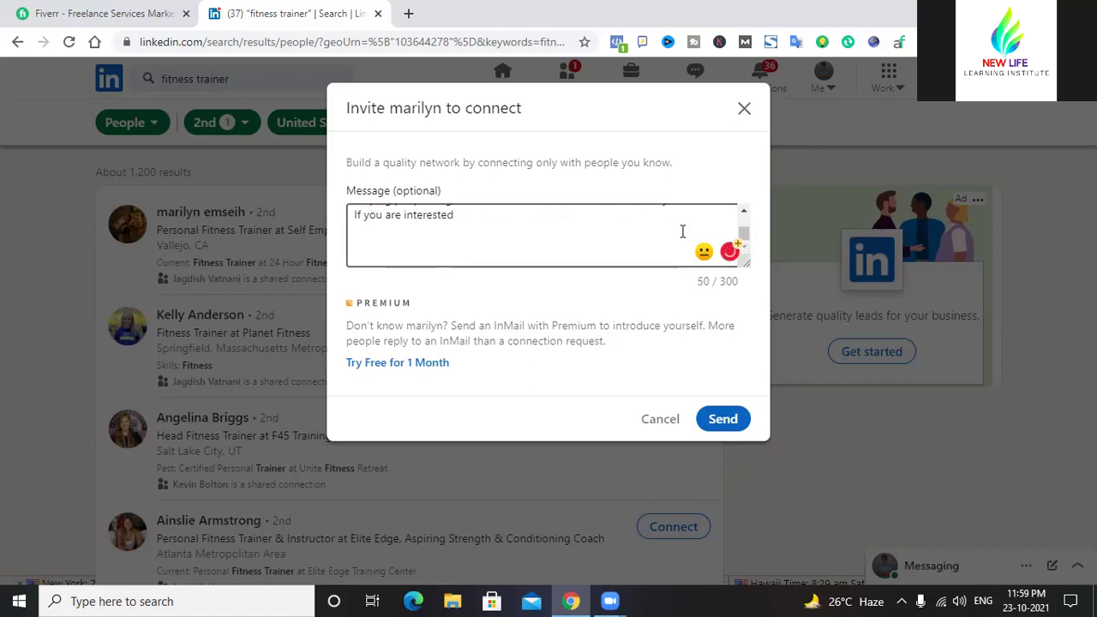
pyautogui.write('connect with me then')
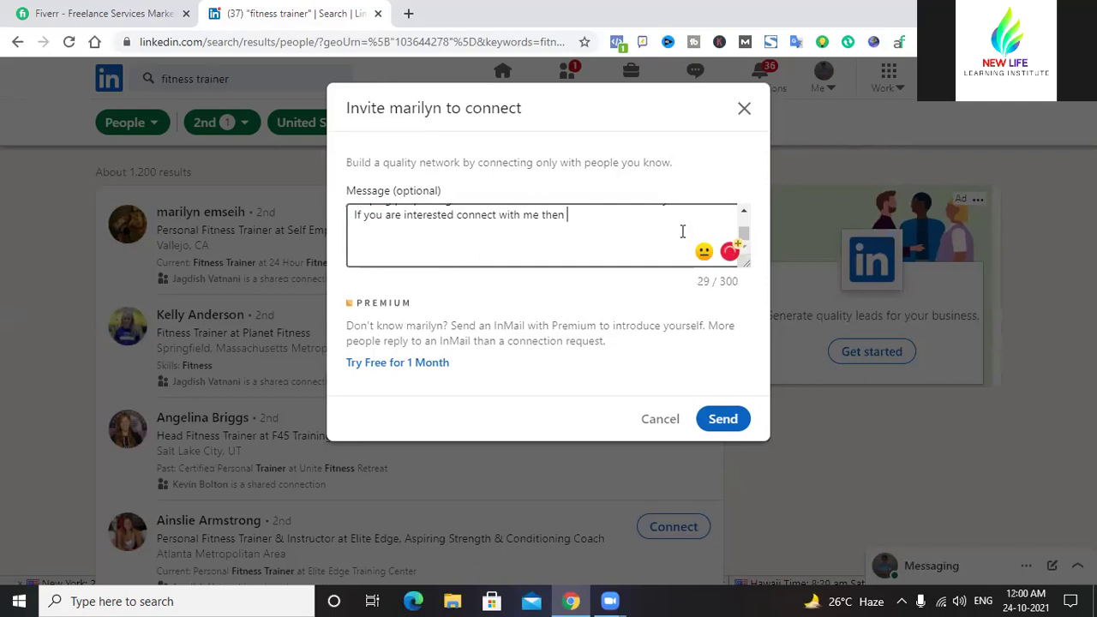
# - Continue the closing sentence with "accept my connect"
pyautogui.press('BackSpace')
pyautogui.press('BackSpace')
pyautogui.press('BackSpace')
pyautogui.write('en accept')
pyautogui.press('BackSpace')
pyautogui.press('BackSpace')
pyautogui.write('pt my connect')
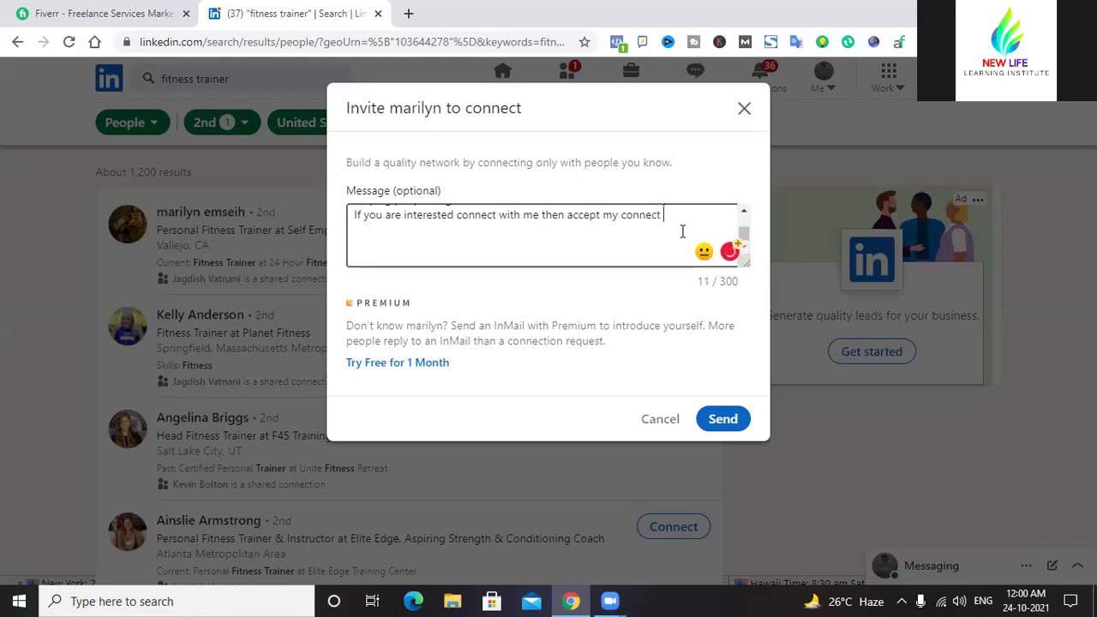
# - Replace "my connect" with "me." so the closing sentence ends in "then accept me."
pyautogui.press('BackSpace')
pyautogui.press('BackSpace')
pyautogui.press('BackSpace')
pyautogui.press('BackSpace')
pyautogui.press('BackSpace')
pyautogui.press('BackSpace')
pyautogui.press('BackSpace')
pyautogui.press('BackSpace')
pyautogui.press('BackSpace')
pyautogui.press('BackSpace')
pyautogui.press('BackSpace')
pyautogui.press('BackSpace')
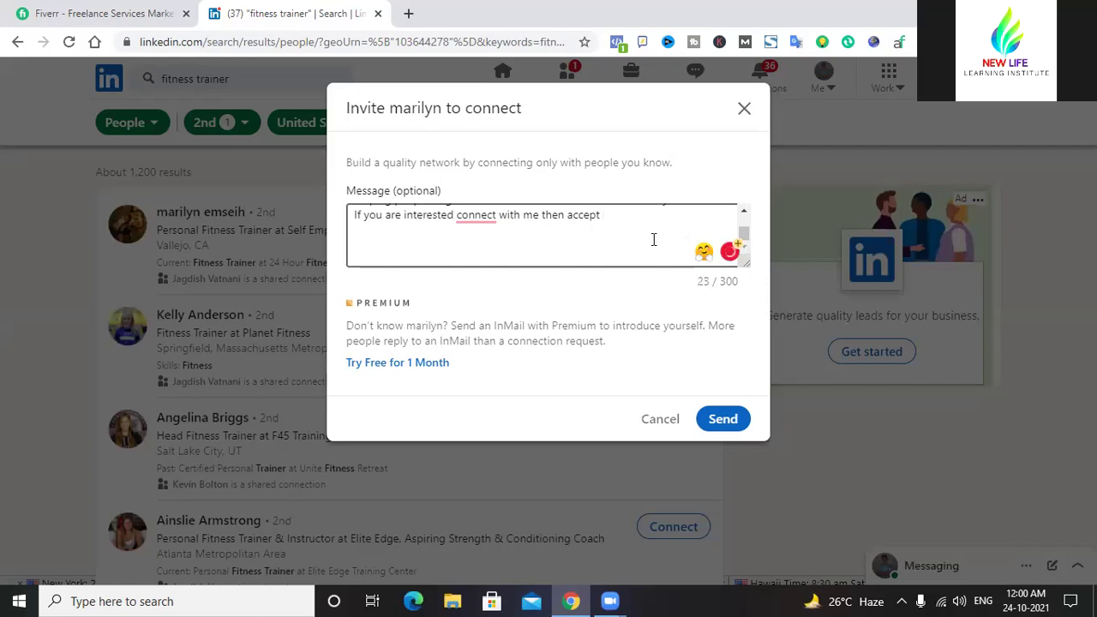
pyautogui.write('me')
pyautogui.write('.')
# - Review the rewritten invitation, highlighting the opening sentence about generating leads for the fitness training business
pyautogui.scroll(5, 620, 237)
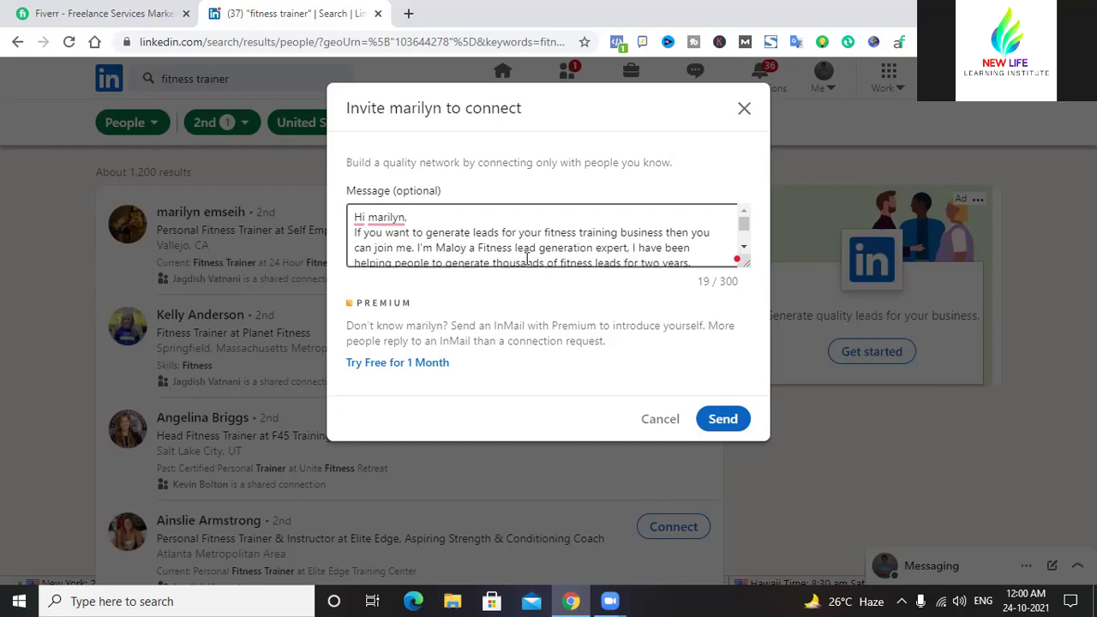
pyautogui.scroll(-2, 484, 237)
pyautogui.scroll(3, 484, 237)
pyautogui.moveTo(357, 234); pyautogui.dragTo(425, 233)
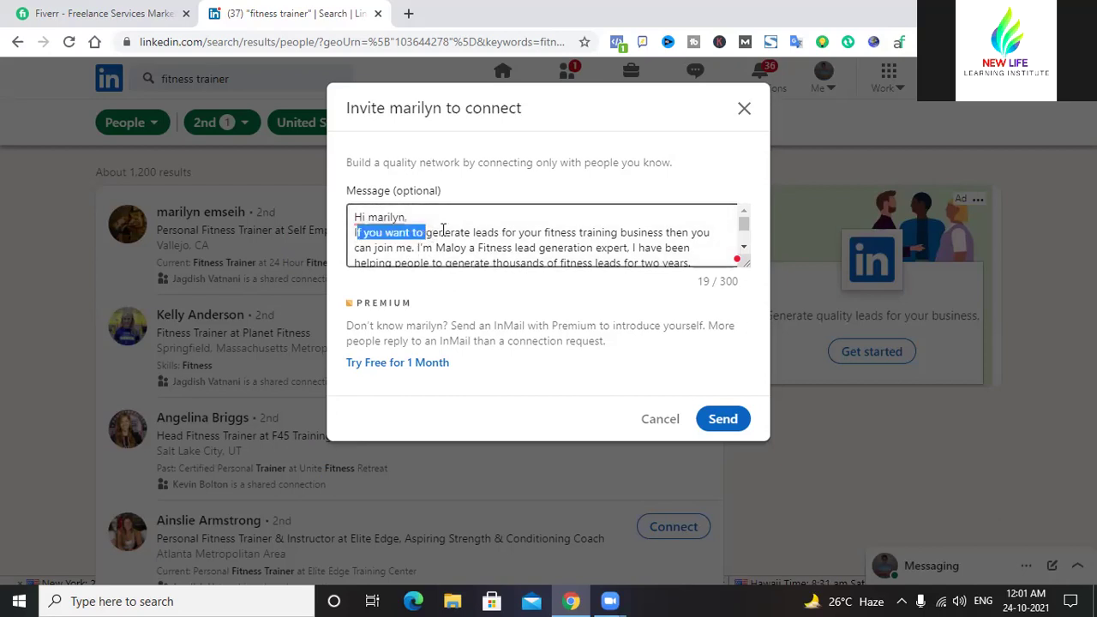
pyautogui.click(443, 230)
pyautogui.moveTo(356, 233); pyautogui.dragTo(417, 249)
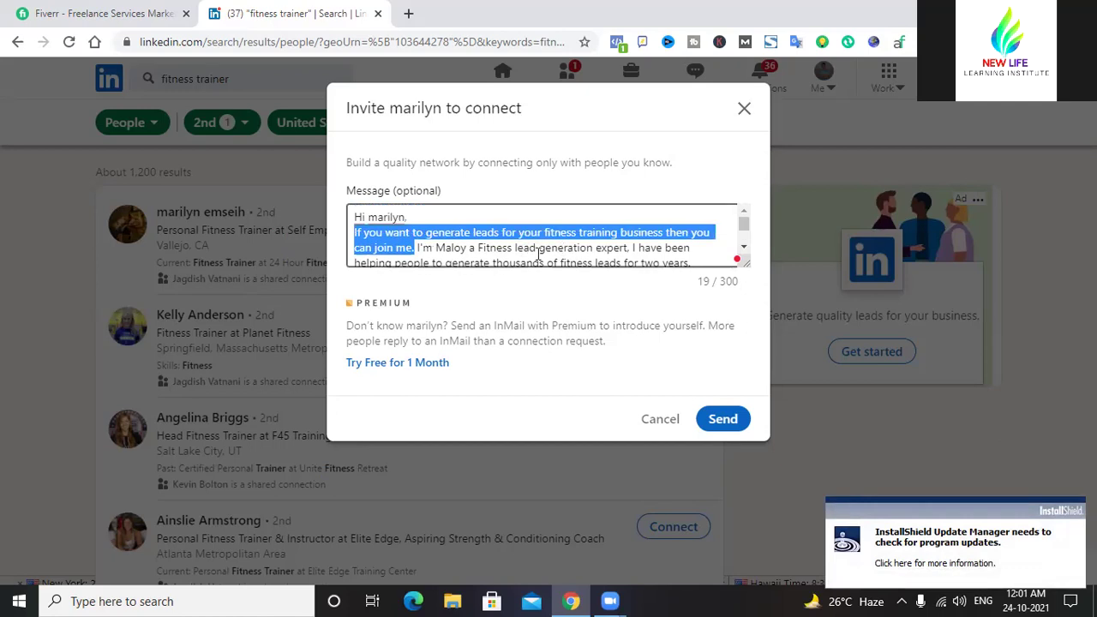
pyautogui.scroll(-1, 533, 246)
pyautogui.scroll(-2, 452, 242)
pyautogui.scroll(3, 453, 242)
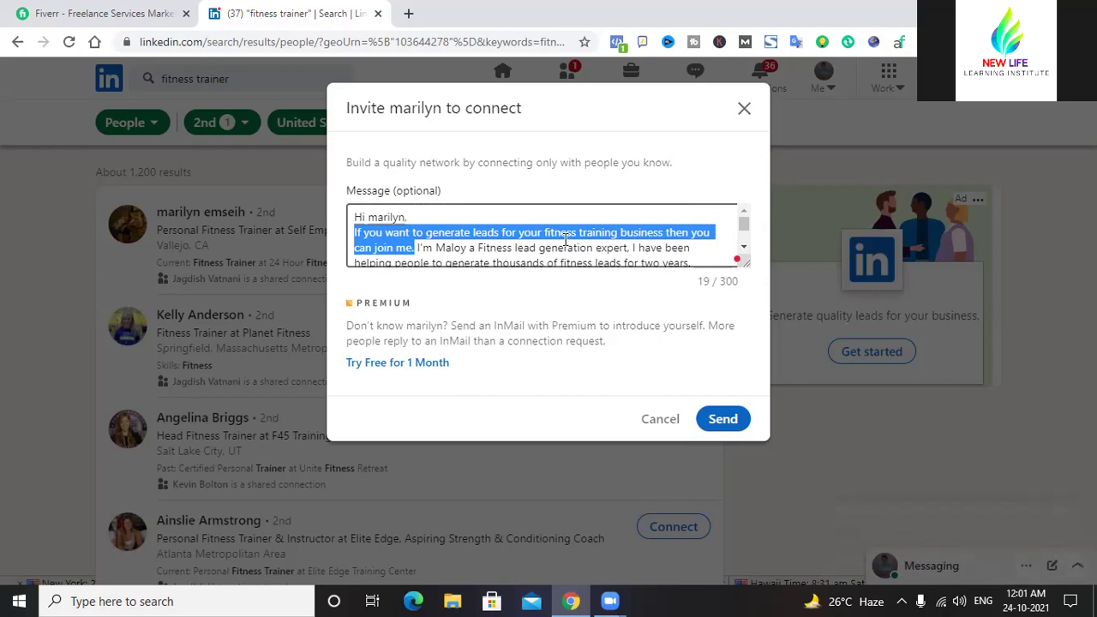
pyautogui.scroll(-2, 565, 239)
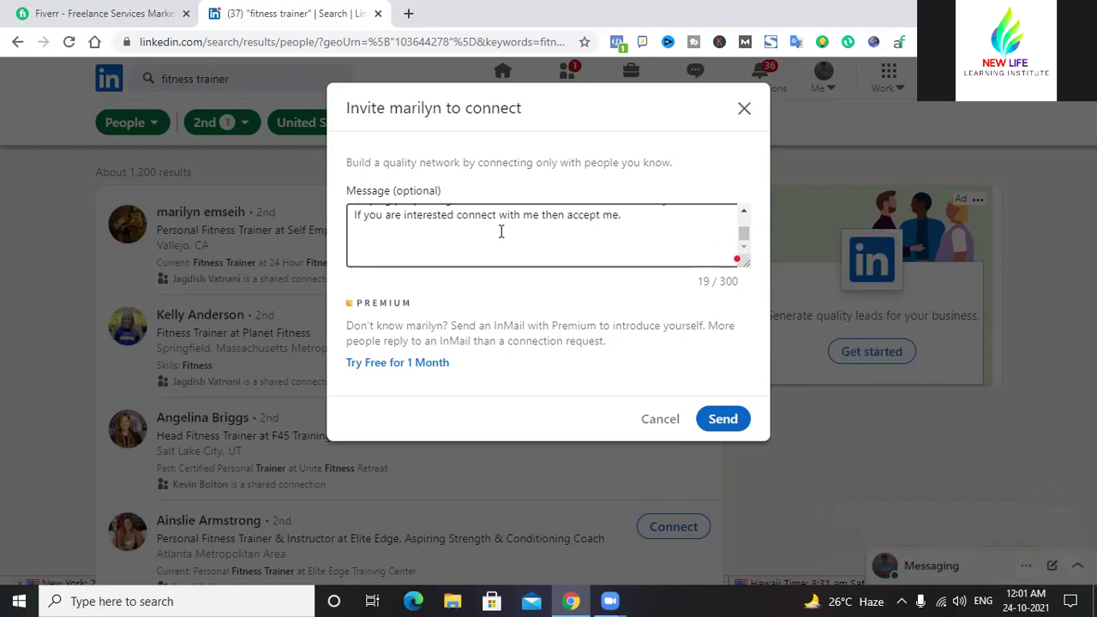
pyautogui.scroll(1, 501, 231)
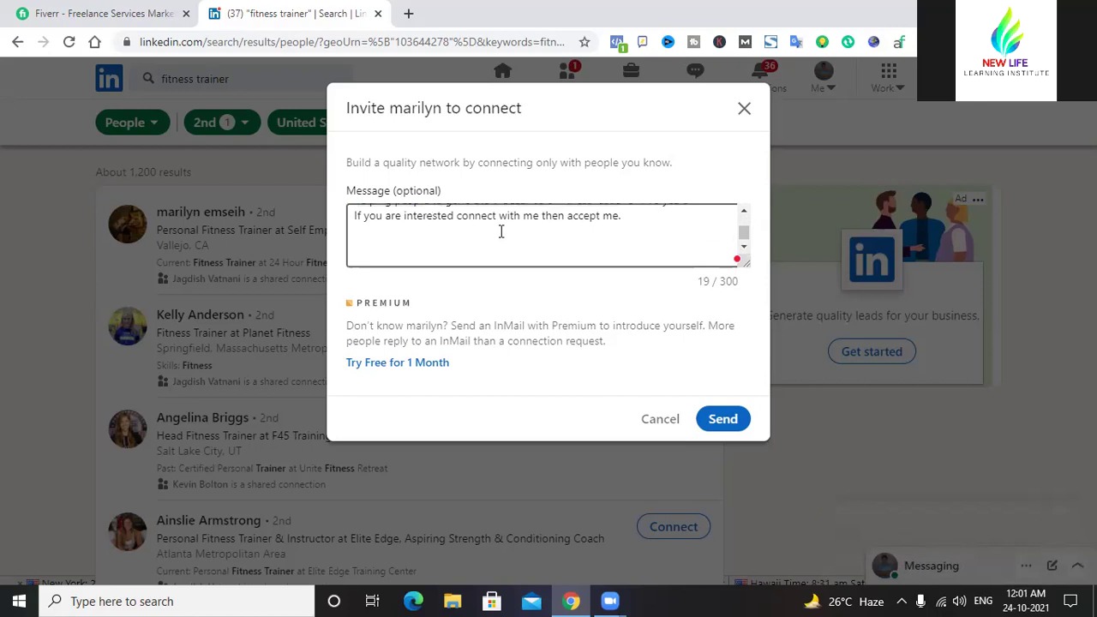
pyautogui.scroll(3, 502, 231)
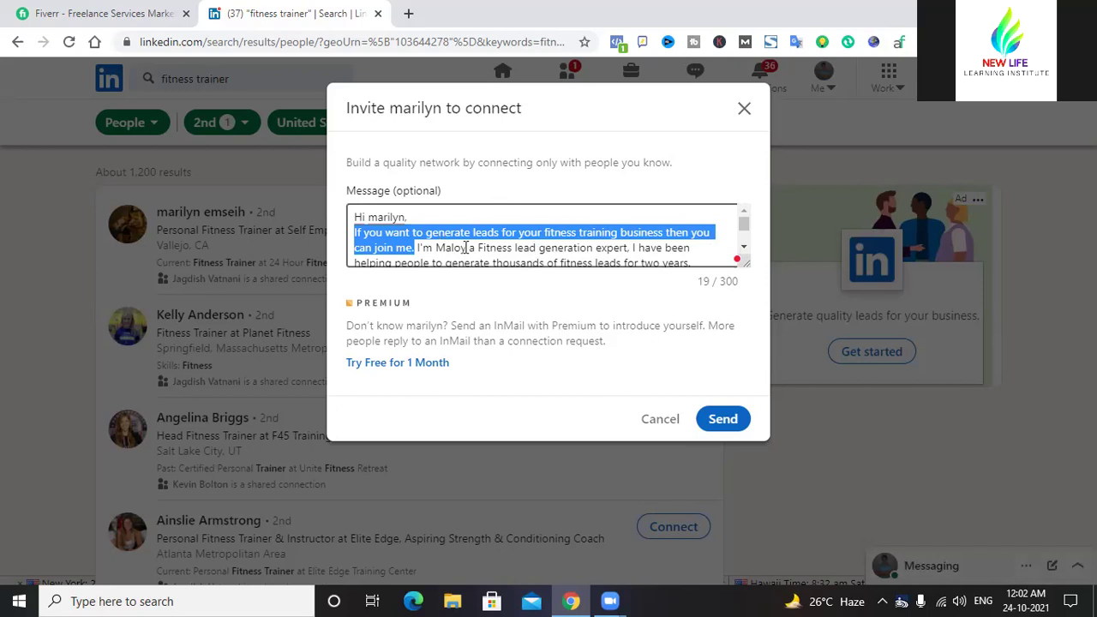
pyautogui.click(420, 242)
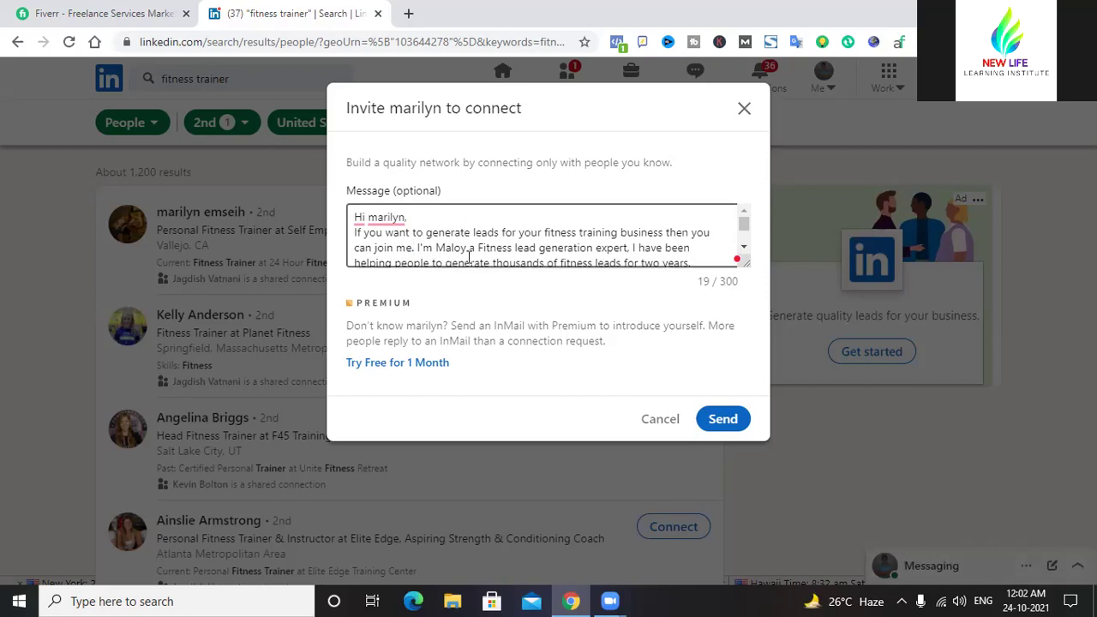
# - Reread the whole invitation message, from the greeting through the lead generation pitch to the closing sentence
pyautogui.scroll(-3, 480, 240)
pyautogui.scroll(3, 482, 244)
pyautogui.scroll(-3, 482, 244)
pyautogui.scroll(3, 483, 242)
pyautogui.write('.')
pyautogui.scroll(-3, 746, 230)
pyautogui.scroll(3, 744, 227)
pyautogui.scroll(-3, 509, 246)
pyautogui.scroll(3, 509, 246)
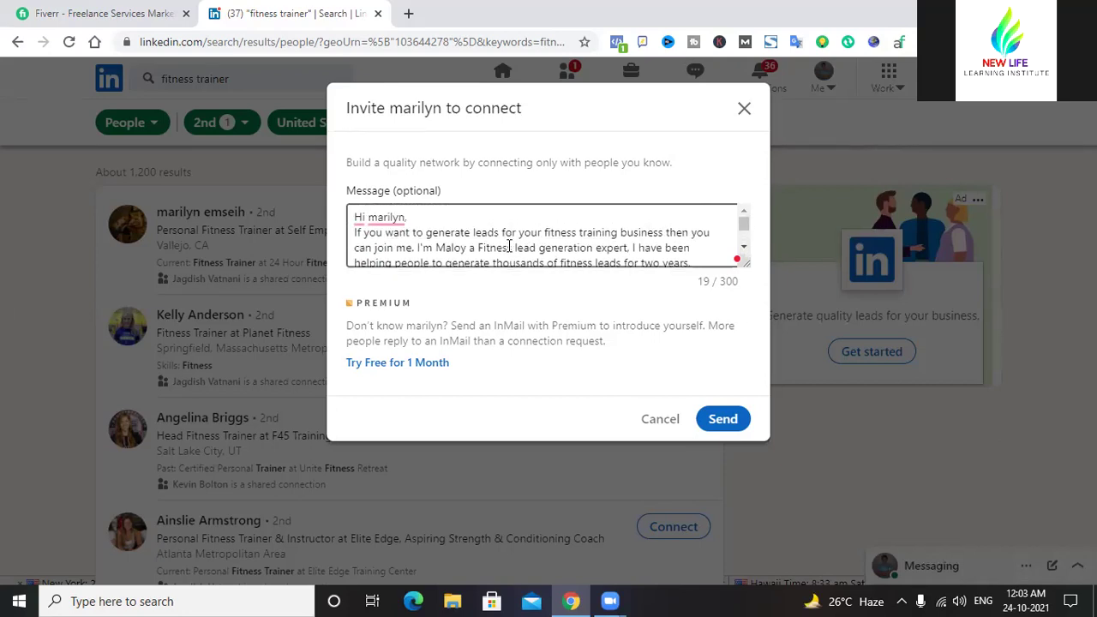
pyautogui.scroll(-3, 510, 246)
pyautogui.scroll(3, 509, 246)
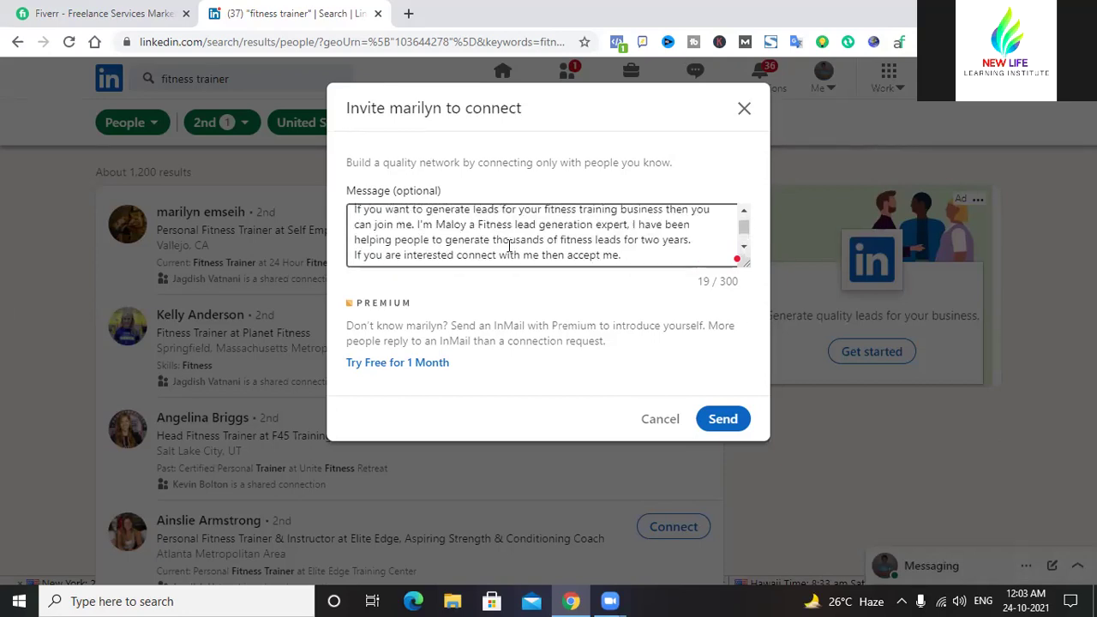
pyautogui.scroll(-3, 509, 246)
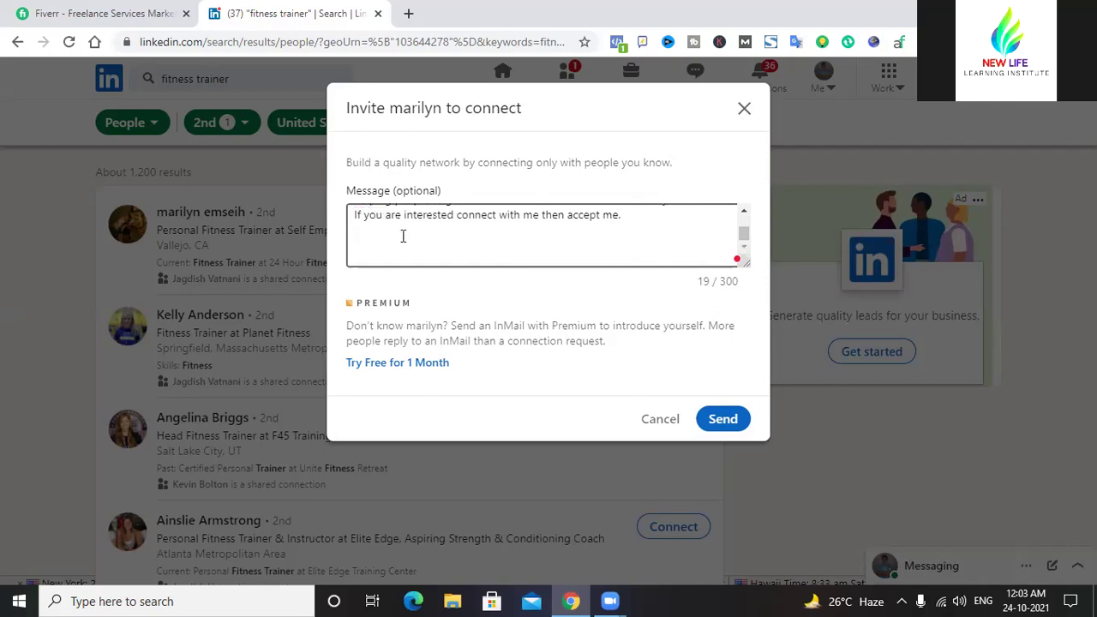
pyautogui.scroll(3, 403, 234)
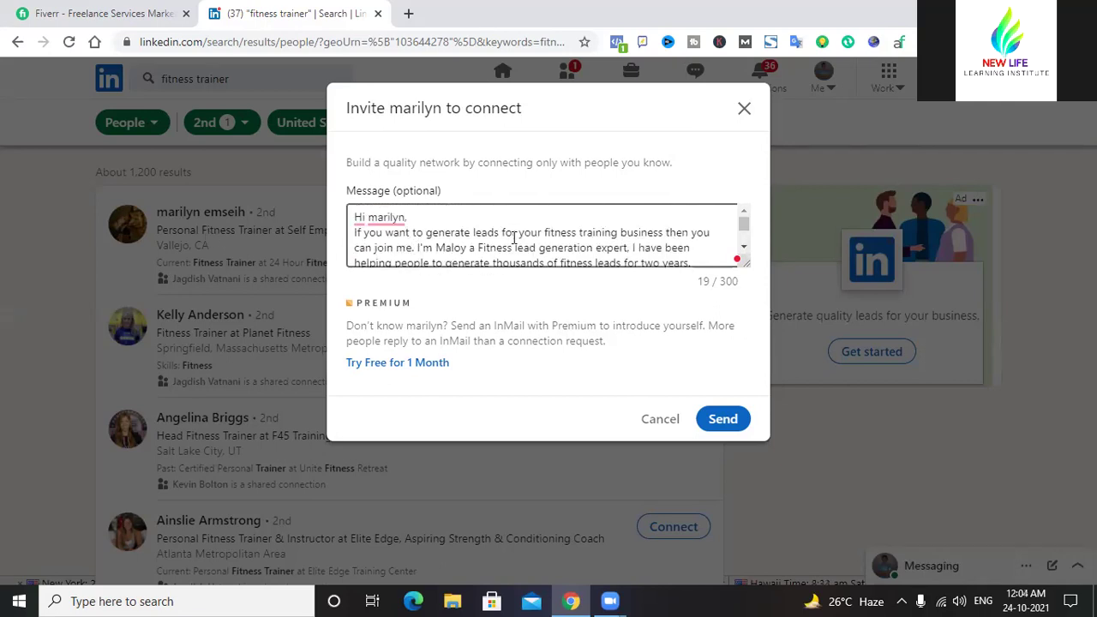
pyautogui.scroll(-3, 514, 247)
pyautogui.scroll(3, 515, 247)
pyautogui.click(415, 248)
pyautogui.scroll(-3, 537, 240)
pyautogui.scroll(3, 537, 242)
pyautogui.scroll(-3, 535, 247)
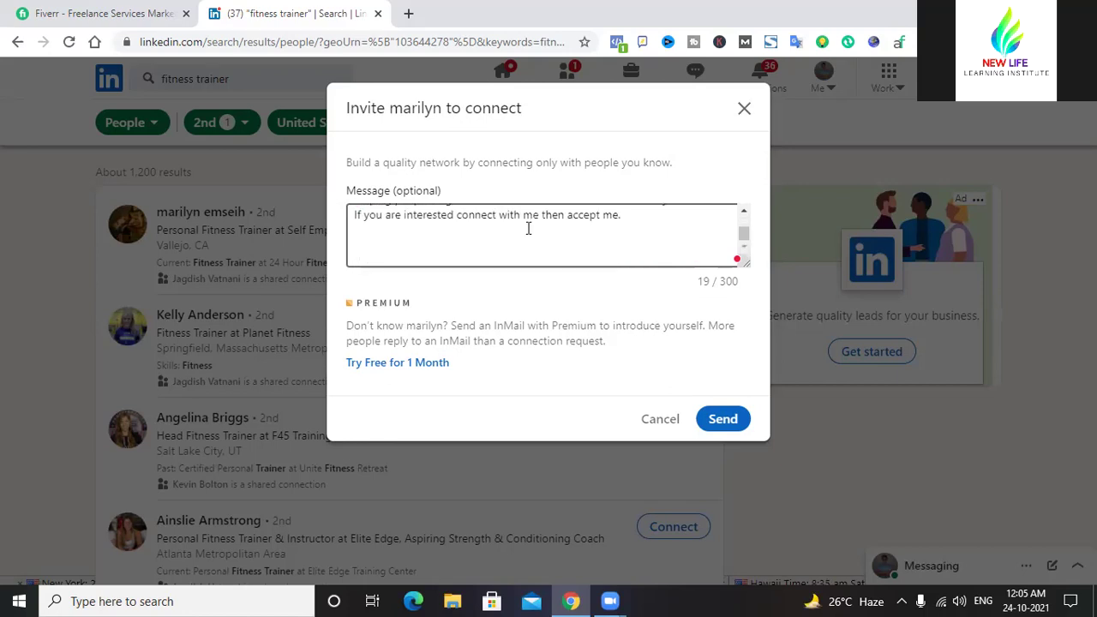
pyautogui.scroll(3, 528, 232)
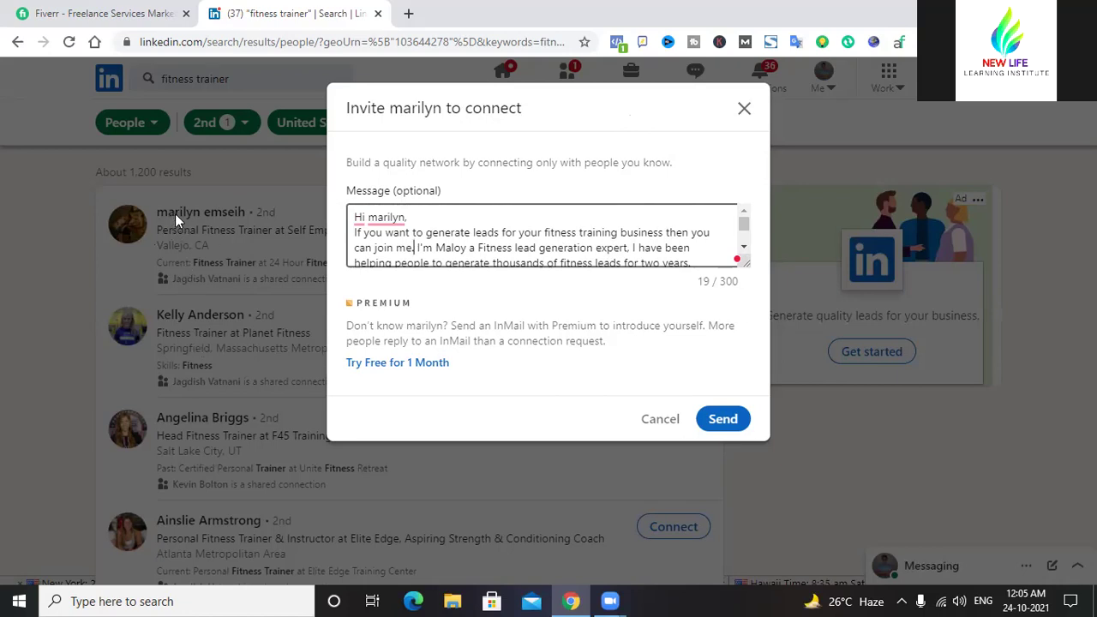
# - Recheck the greeting and closing sentence, and close the connection invitation without sending it
pyautogui.click(358, 217)
pyautogui.click(307, 243)
pyautogui.scroll(-3, 496, 231)
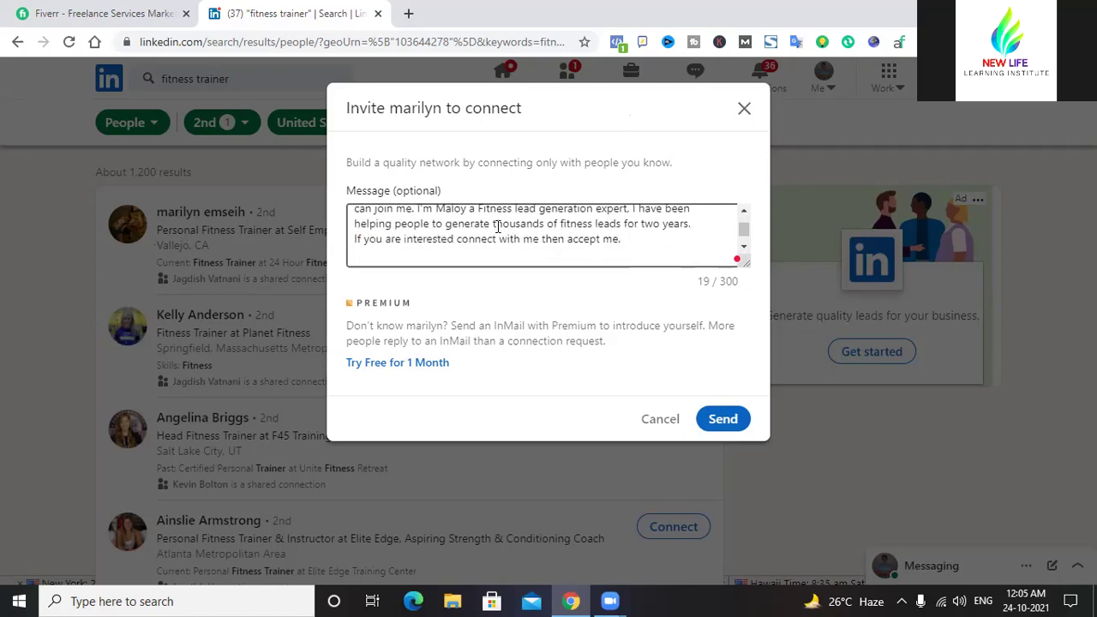
pyautogui.scroll(3, 497, 228)
pyautogui.scroll(-3, 497, 227)
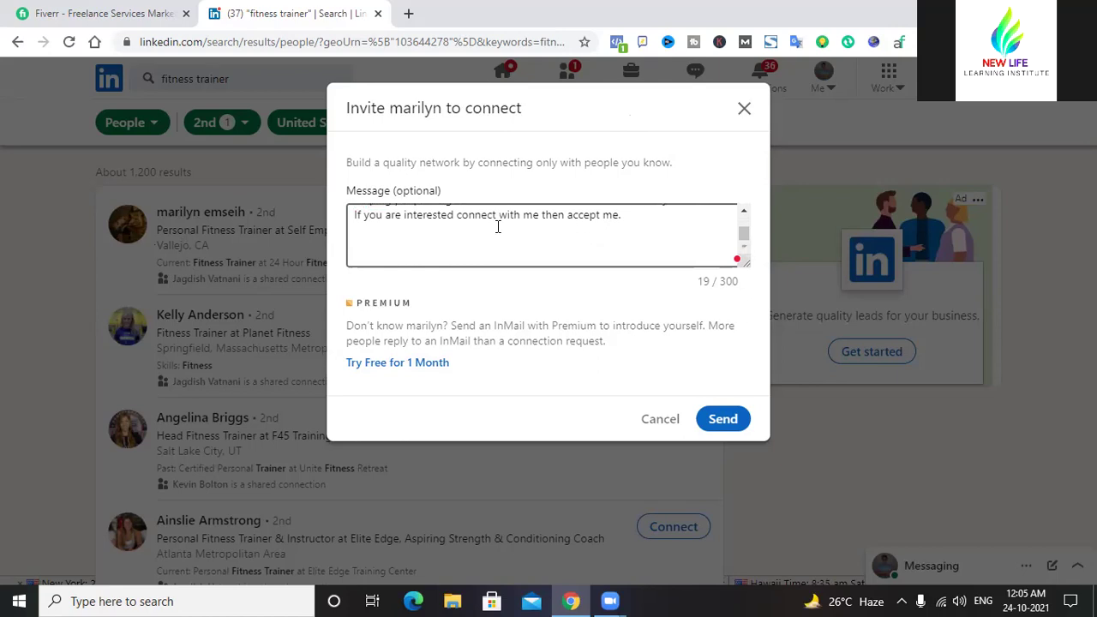
pyautogui.scroll(3, 497, 226)
pyautogui.scroll(-3, 497, 226)
pyautogui.scroll(3, 498, 227)
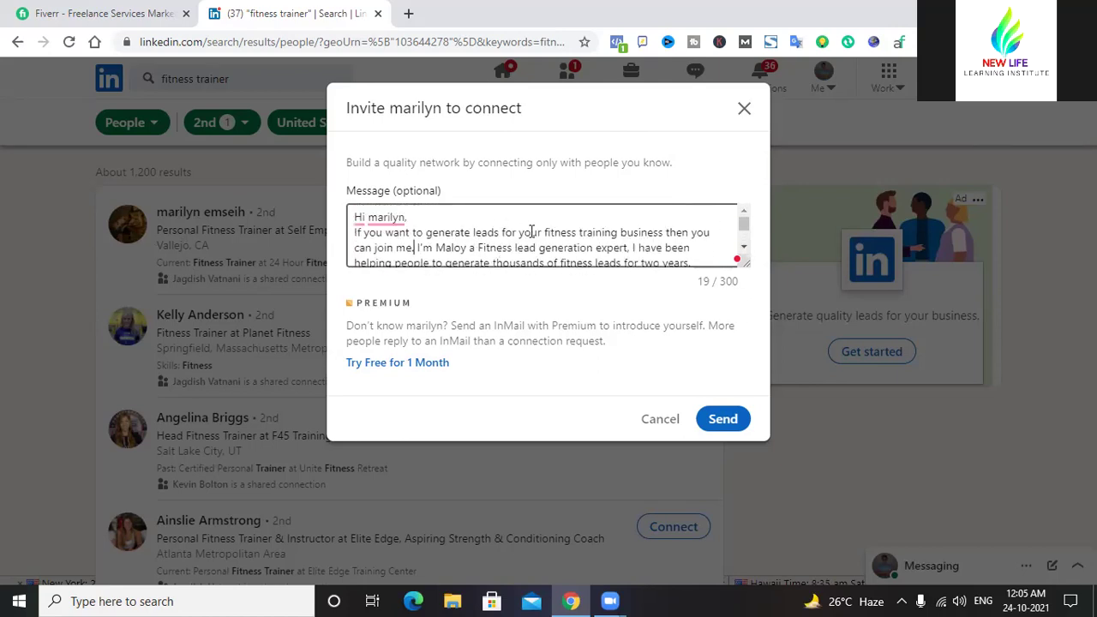
pyautogui.scroll(-3, 533, 244)
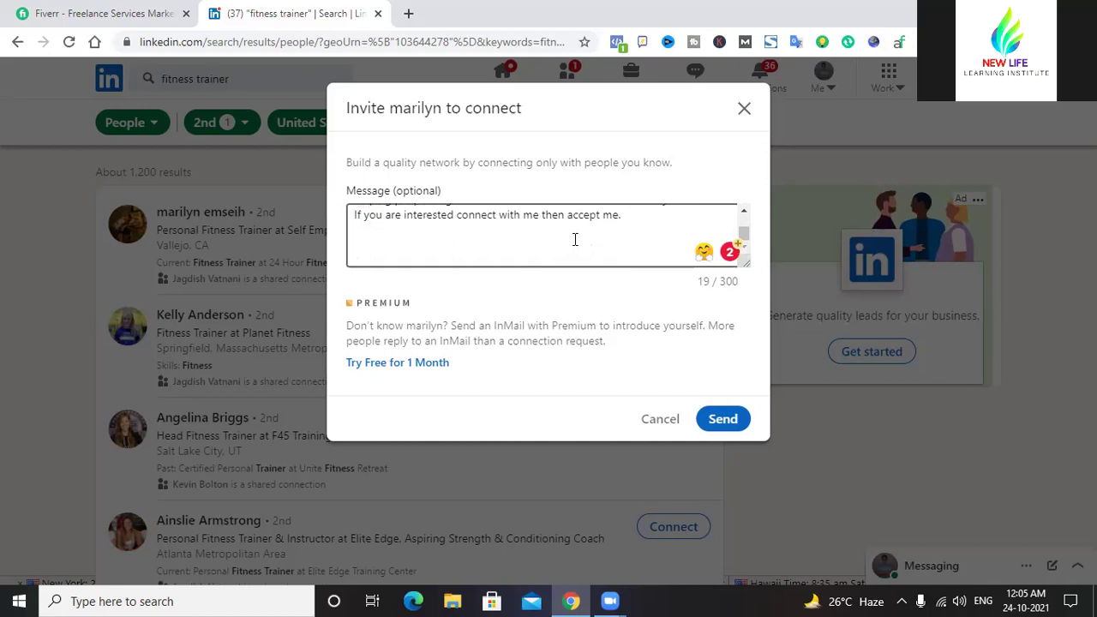
pyautogui.scroll(3, 545, 226)
pyautogui.scroll(-3, 545, 226)
pyautogui.scroll(3, 547, 227)
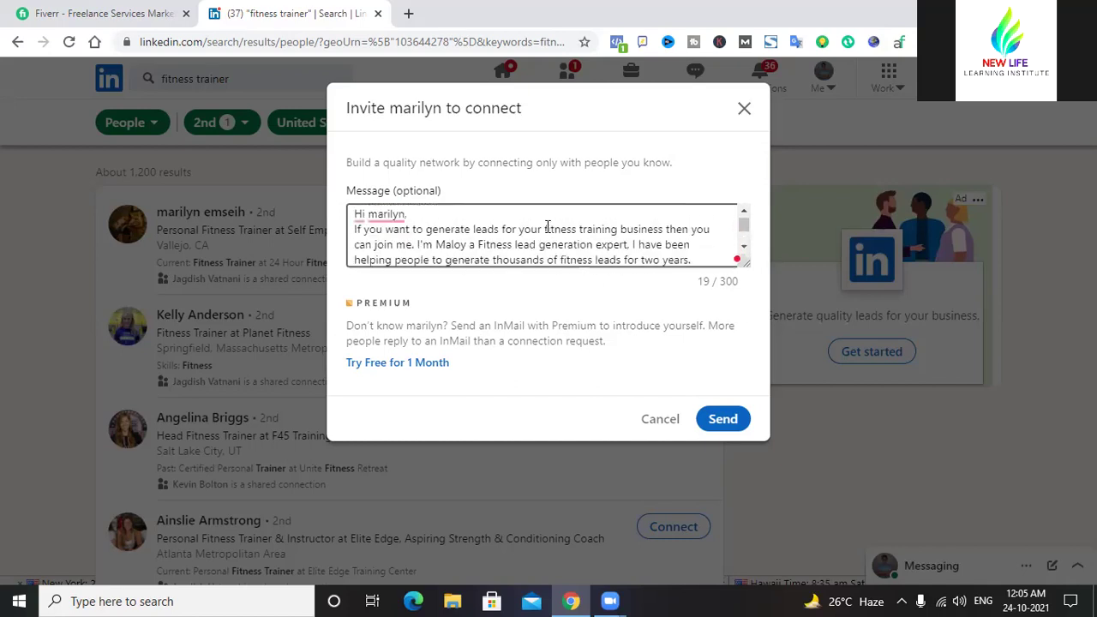
pyautogui.click(744, 110)
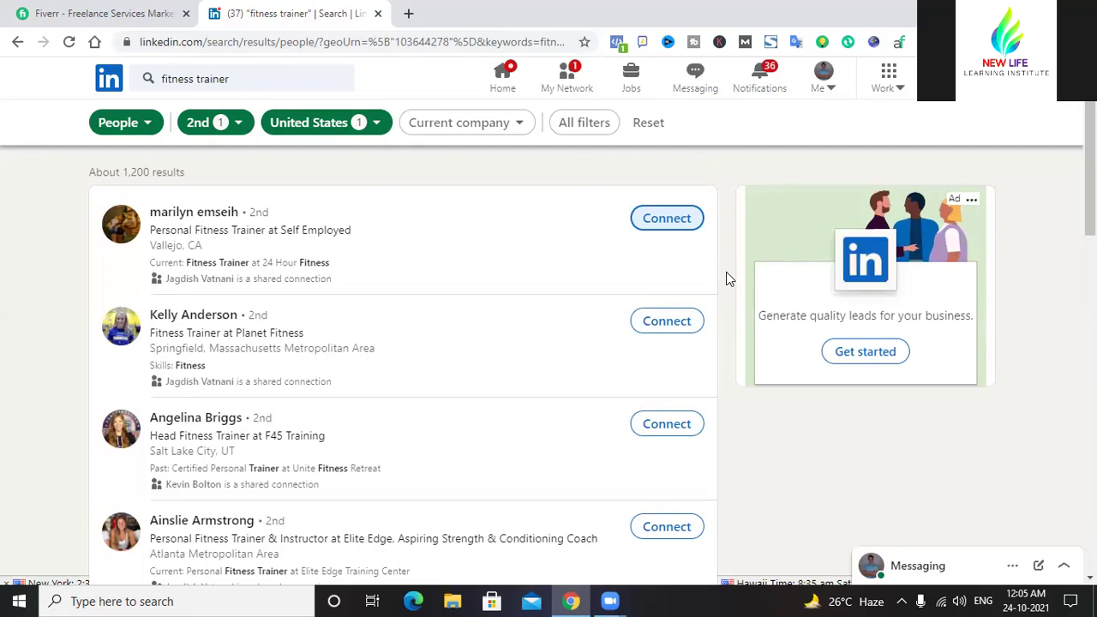
# - Expand the messaging overlay, browse the conversation list back to the oldest chats, and collapse it
pyautogui.click(1063, 566)
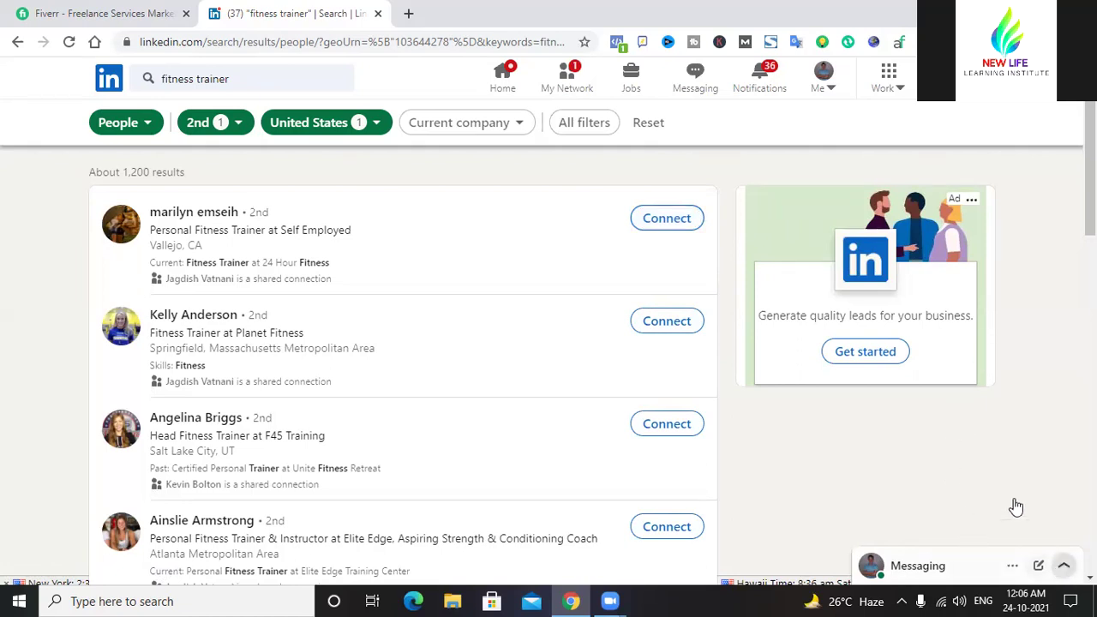
pyautogui.click(950, 573)
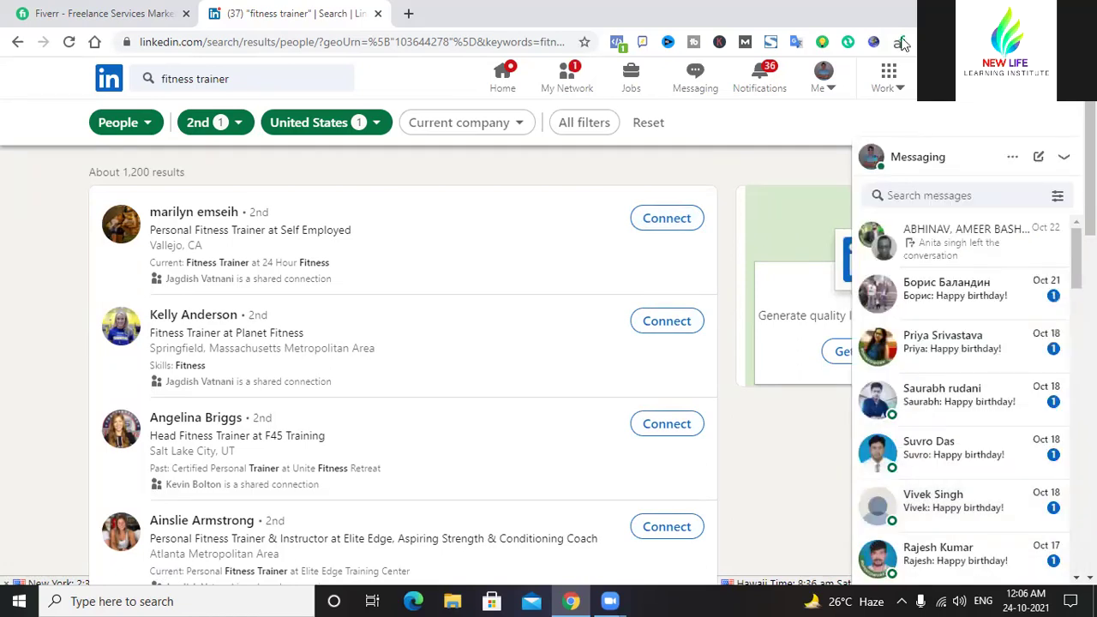
pyautogui.scroll(-10, 934, 250)
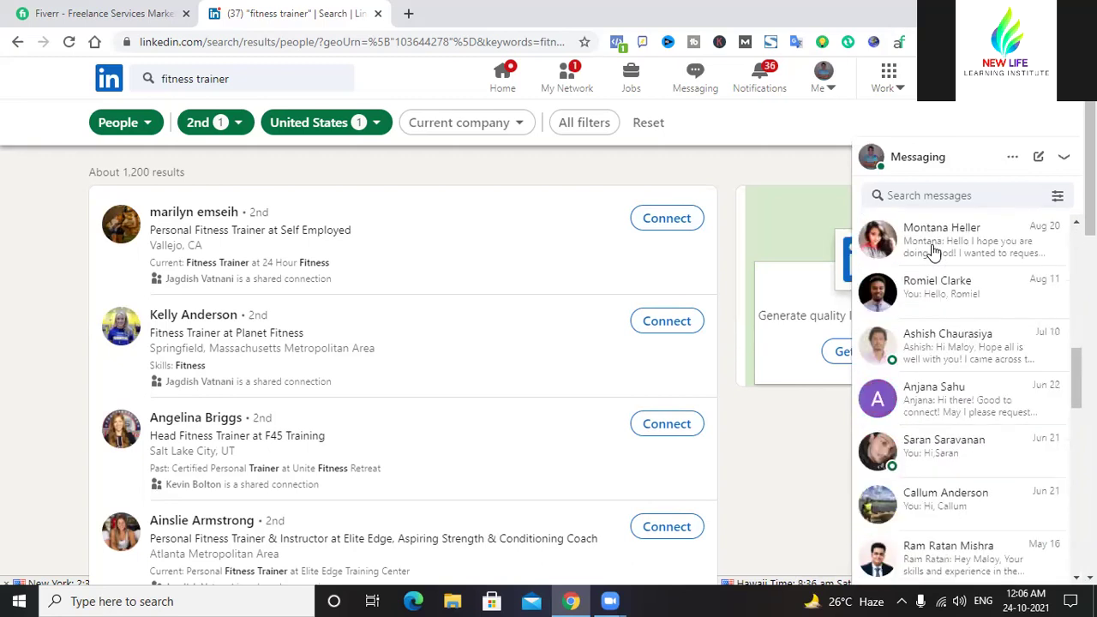
pyautogui.scroll(-10, 935, 257)
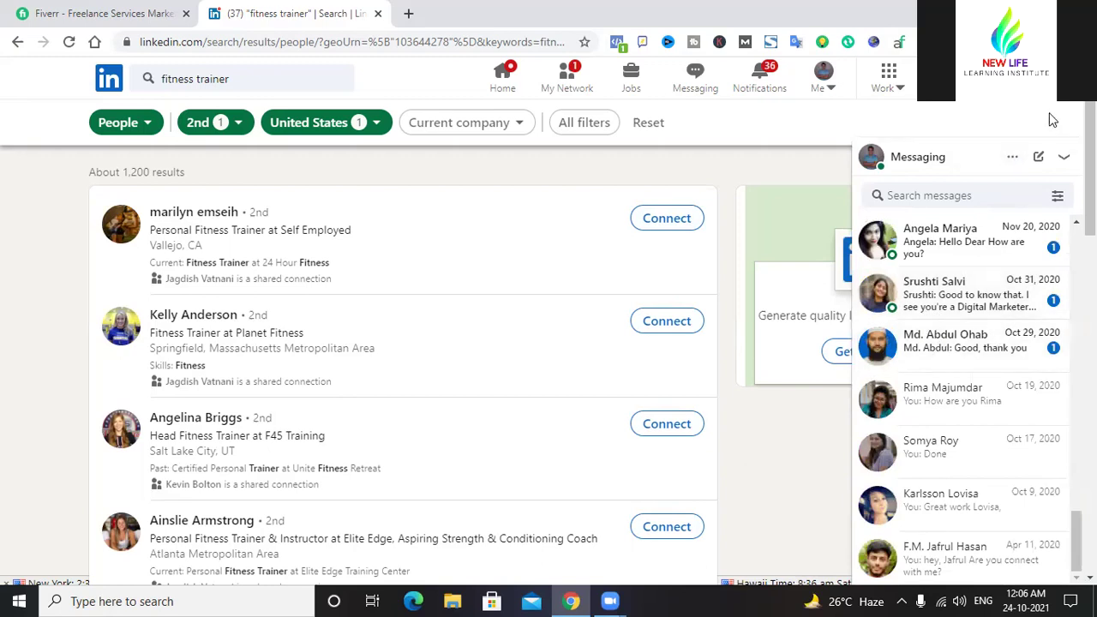
pyautogui.click(1063, 156)
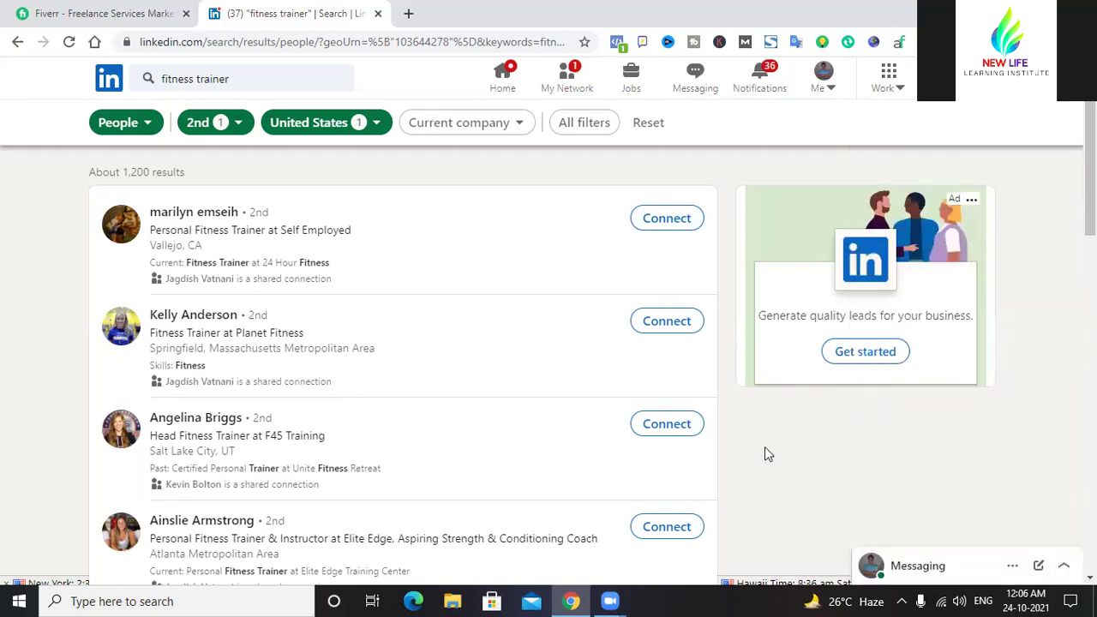